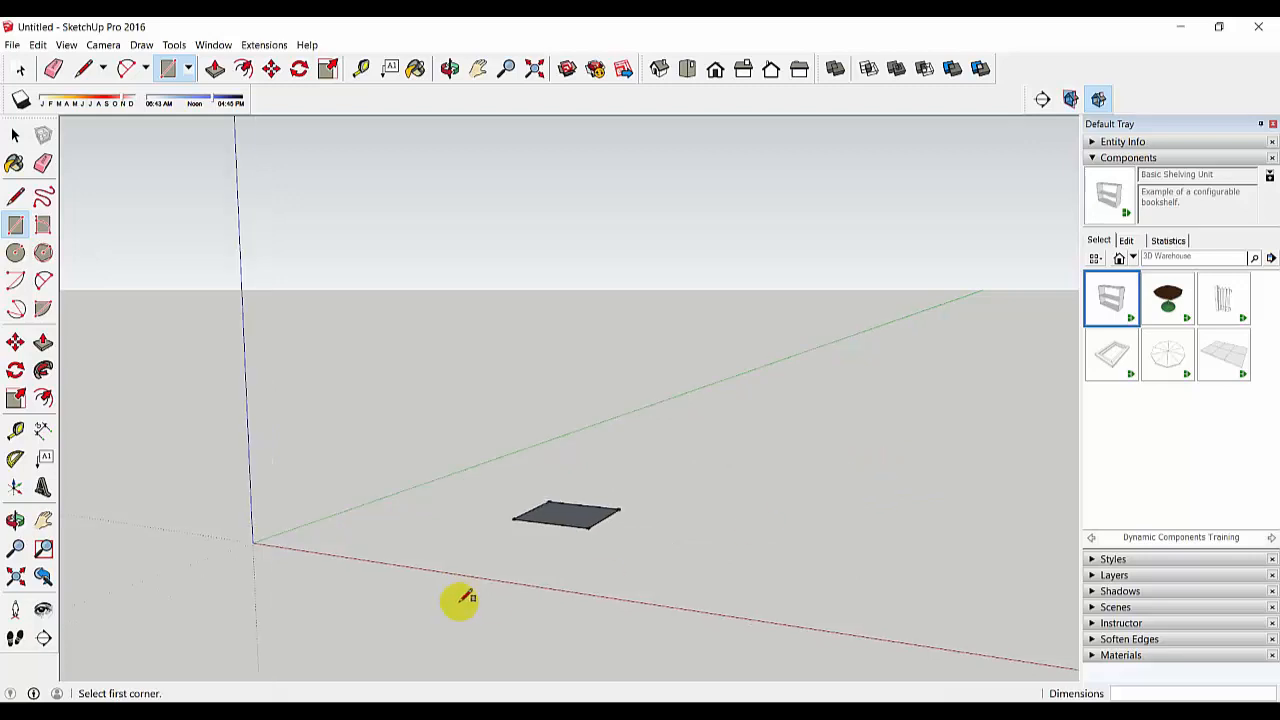
Offset the square's edges inward by 0.15 m to outline the wall thickness.
{"action": "middle_click_drag", "start_coordinate": [597, 500], "coordinate": [568, 575]}
{"action": "scroll", "coordinate": [576, 543], "scroll_direction": "up", "scroll_amount": 3}
{"action": "scroll", "coordinate": [650, 436], "scroll_direction": "down", "scroll_amount": 3}
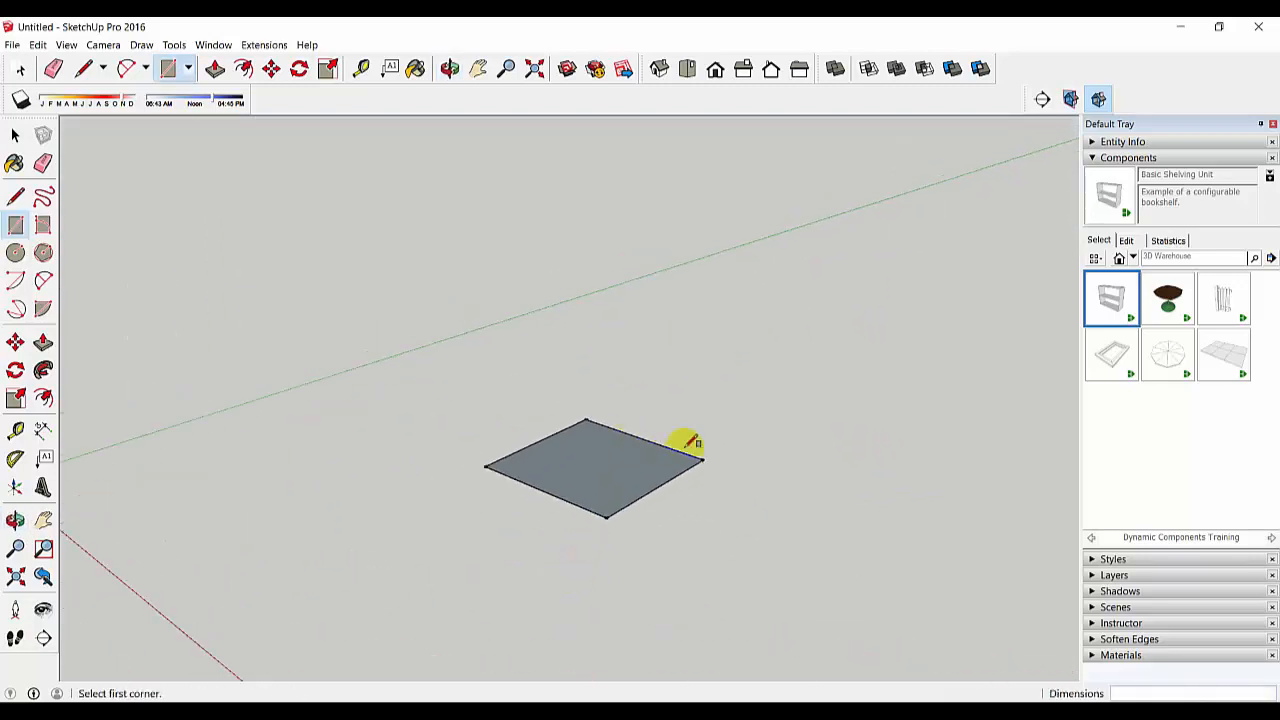
{"action": "middle_click_drag", "start_coordinate": [686, 443], "coordinate": [677, 409]}
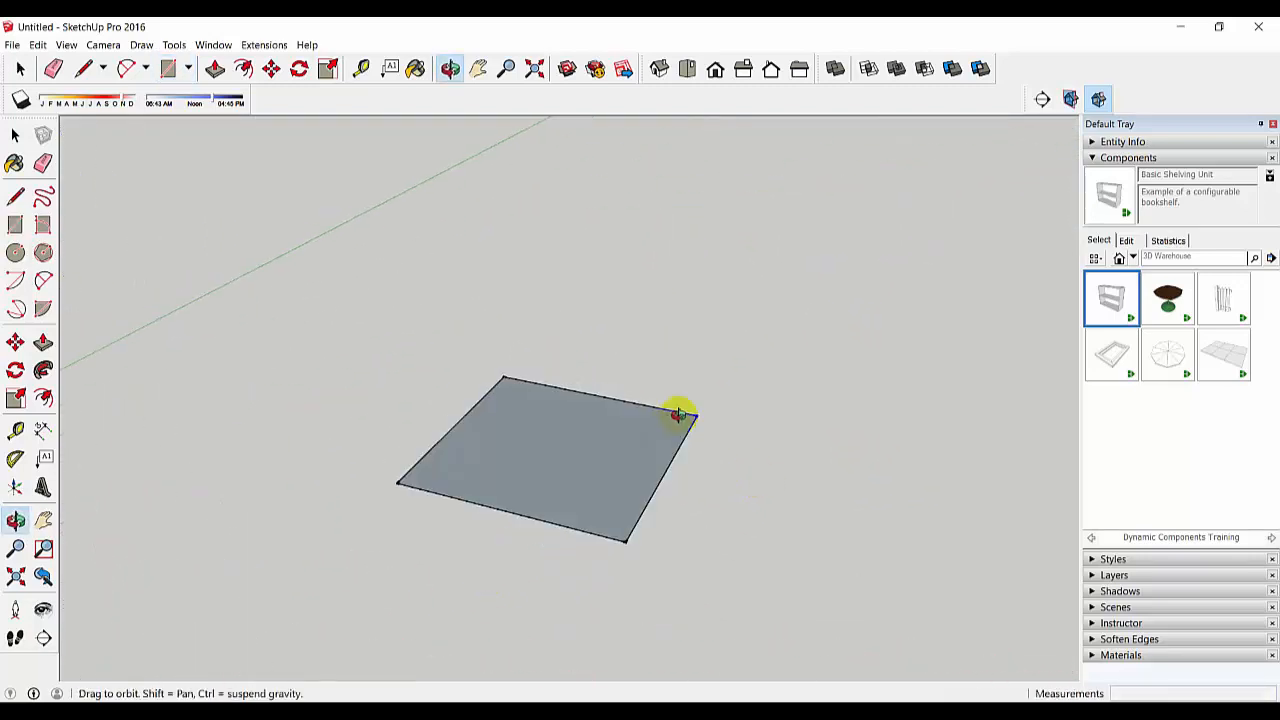
{"action": "scroll", "coordinate": [590, 445], "scroll_direction": "up", "scroll_amount": 2}
{"action": "scroll", "coordinate": [587, 460], "scroll_direction": "down", "scroll_amount": 1}
{"action": "middle_click_drag", "start_coordinate": [587, 460], "coordinate": [538, 458]}
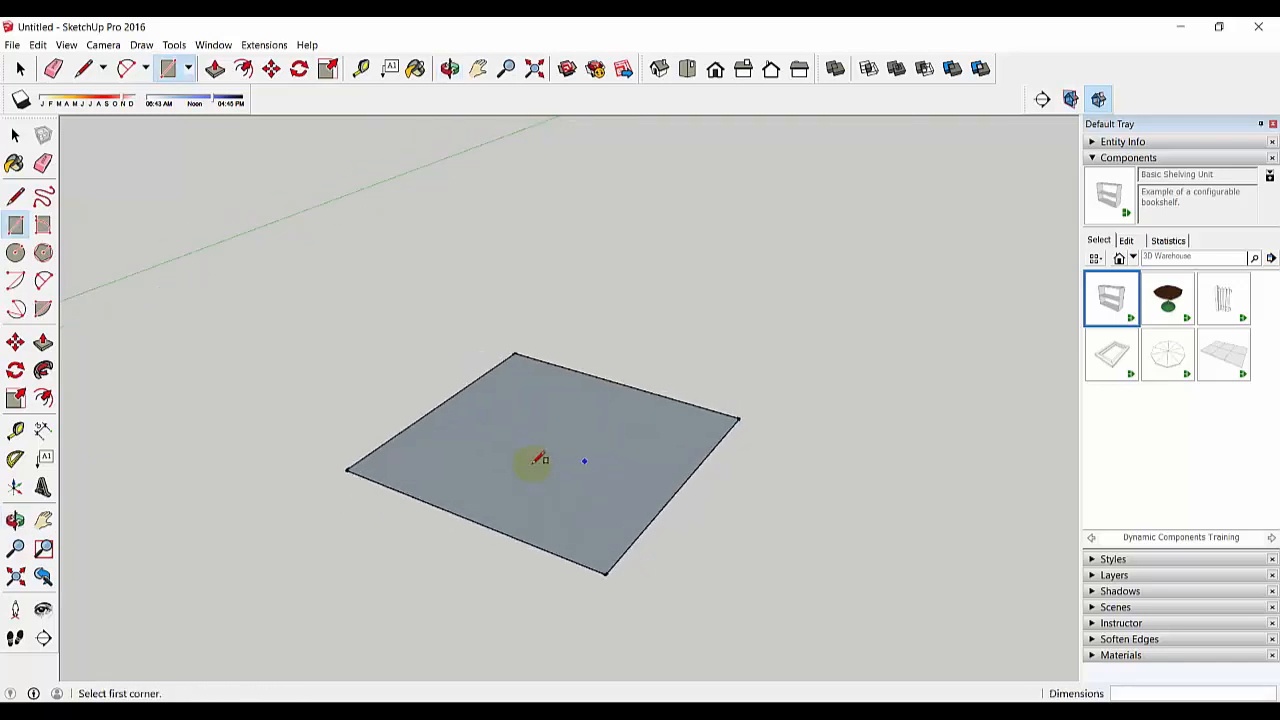
{"action": "left_click", "coordinate": [44, 399]}
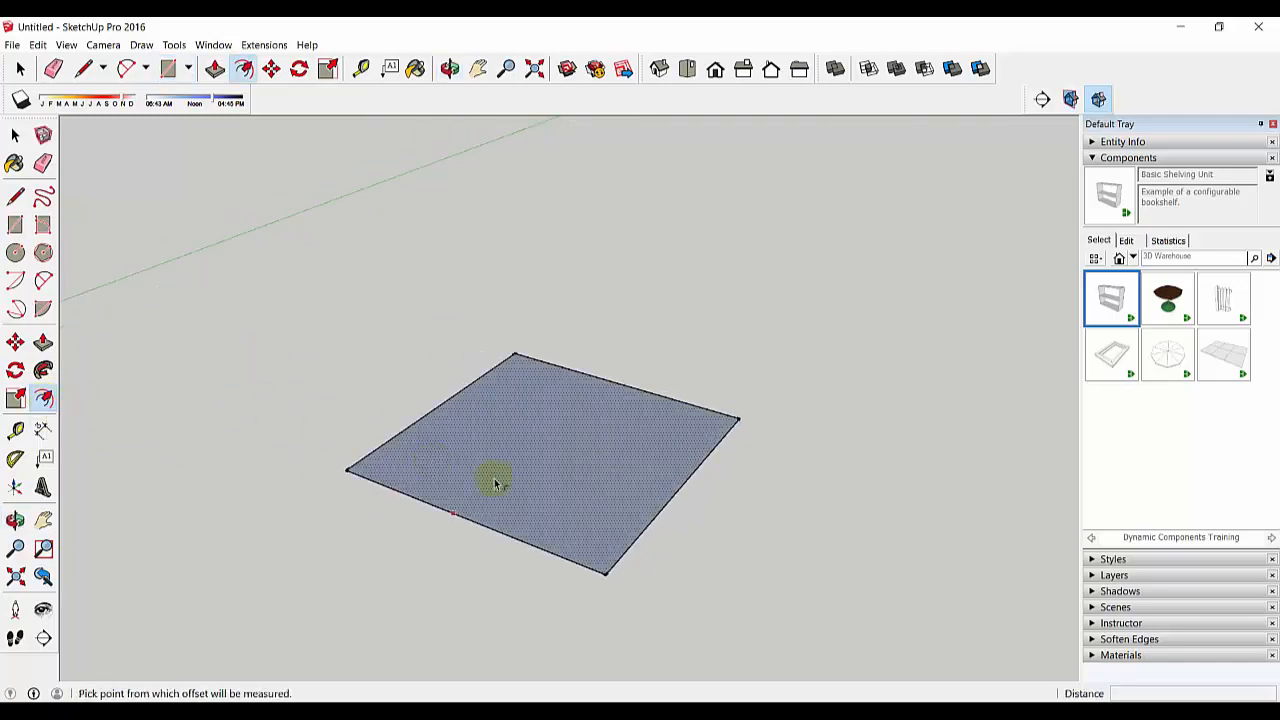
{"action": "left_click", "coordinate": [480, 420]}
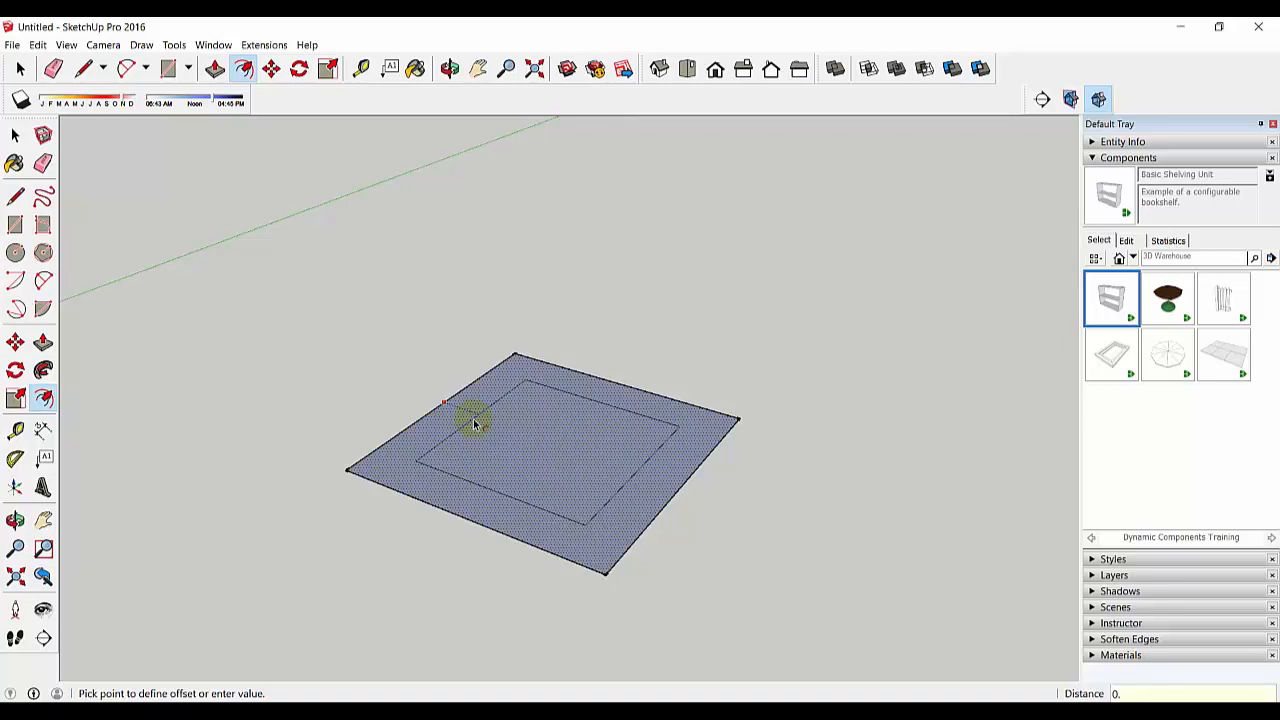
{"action": "type", "text": "0.15"}
{"action": "key", "text": "Return"}
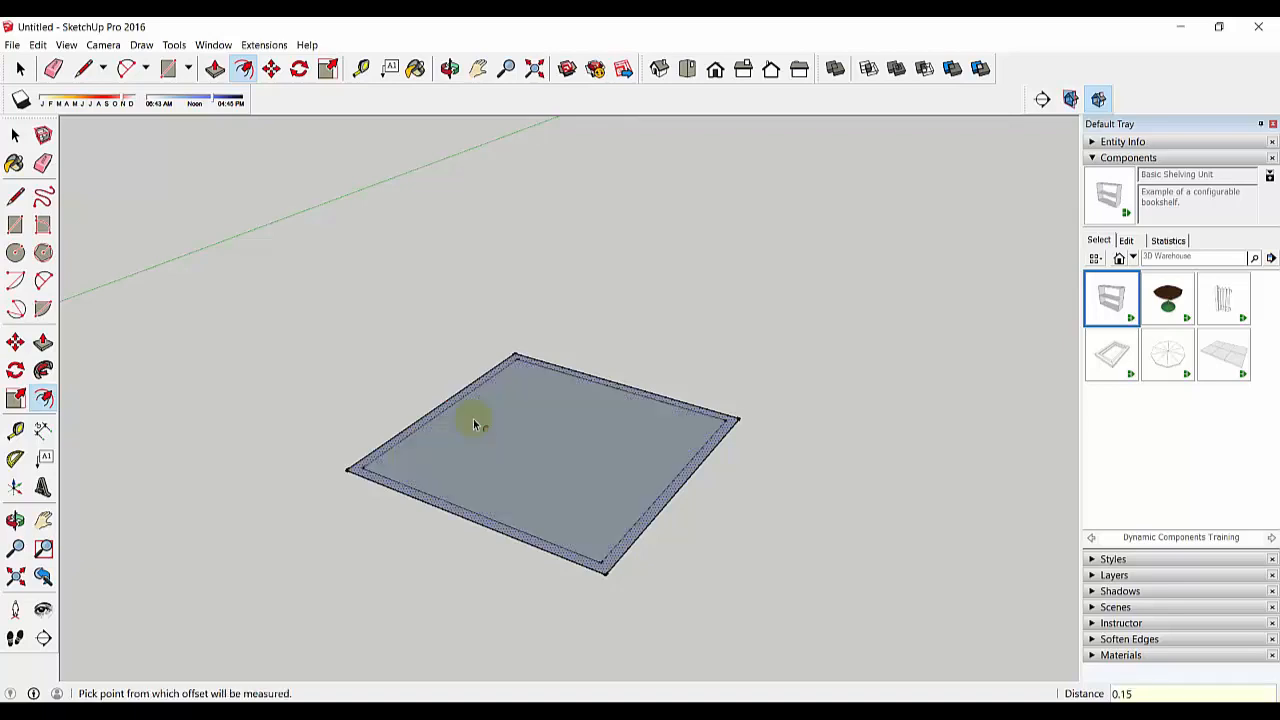
Extrude the border face between the two outlines upward by 3.75 m with Push/Pull to form the walls.
{"action": "left_click", "coordinate": [43, 342]}
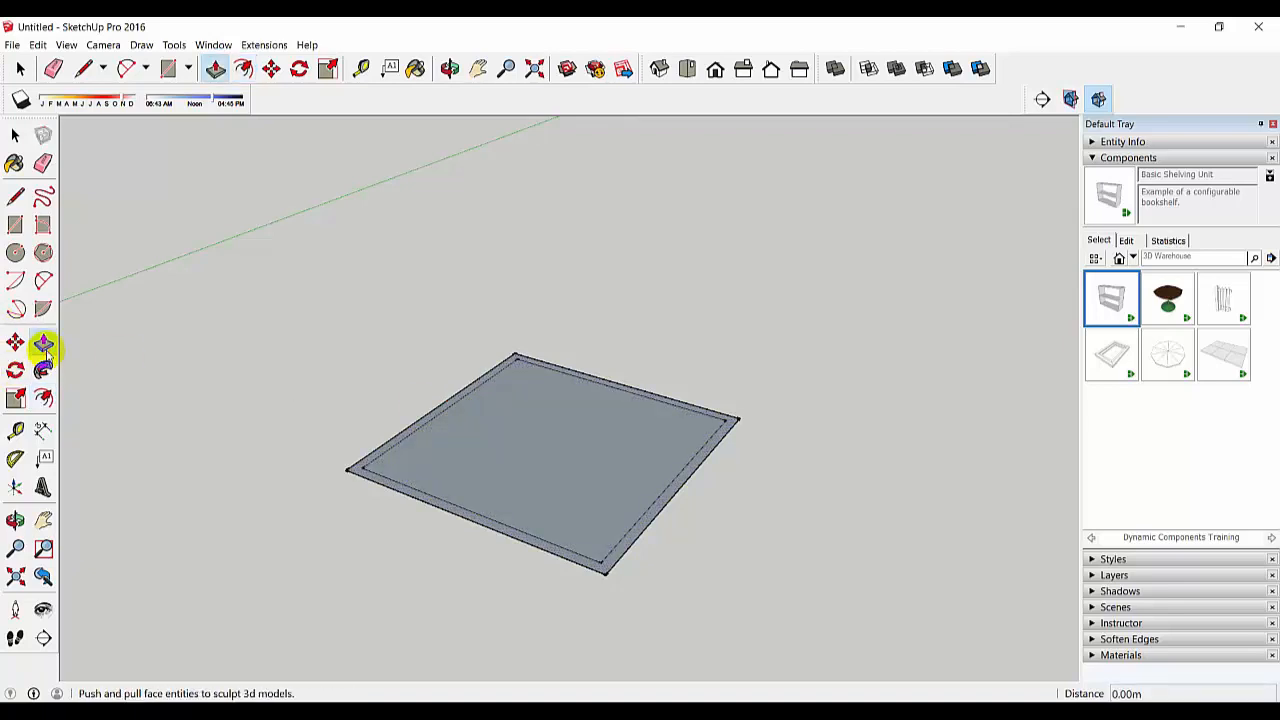
{"action": "left_click_drag", "start_coordinate": [625, 548], "coordinate": [625, 480]}
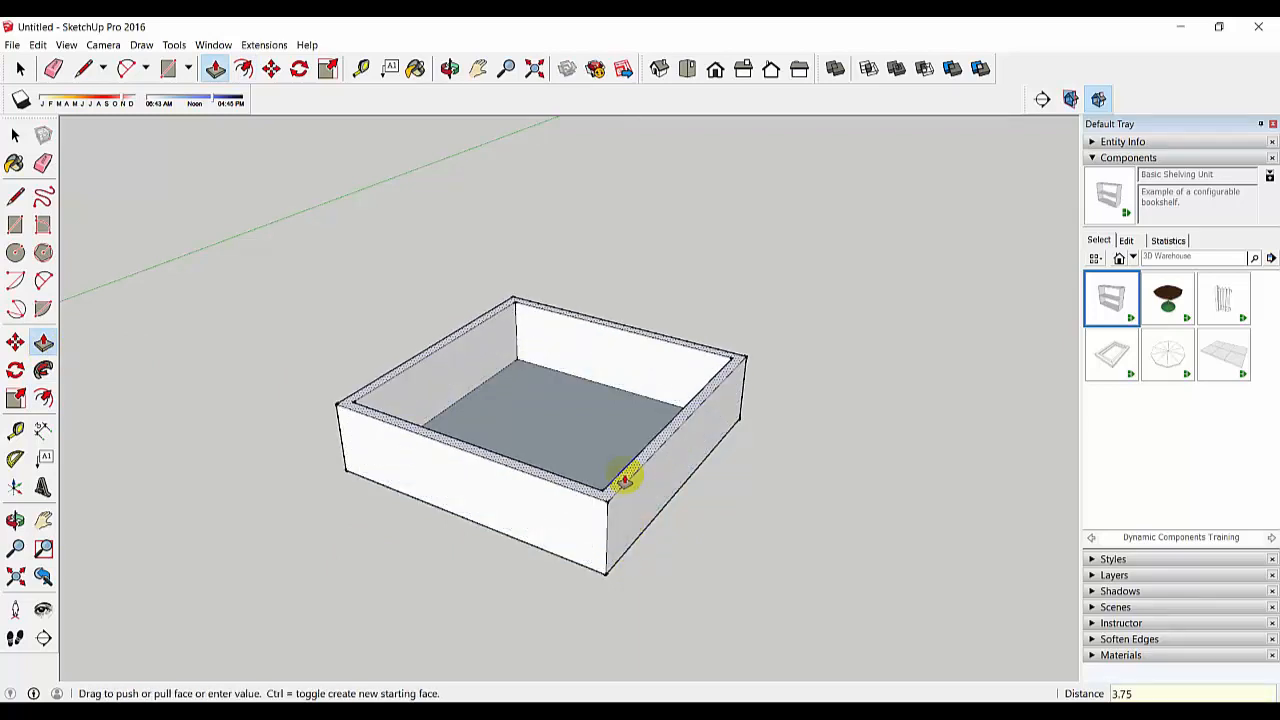
{"action": "key", "text": "Return"}
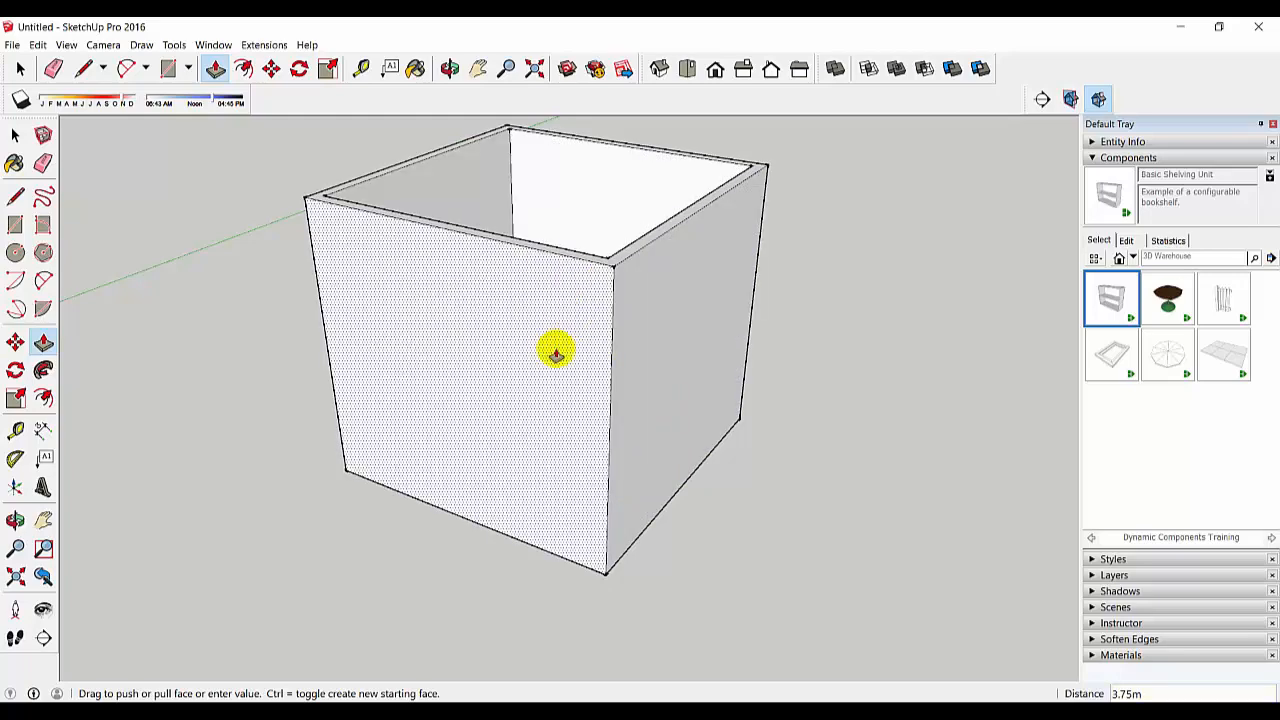
Push the front wall's outer face inward through the full wall thickness.
{"action": "middle_click_drag", "start_coordinate": [554, 349], "coordinate": [771, 397]}
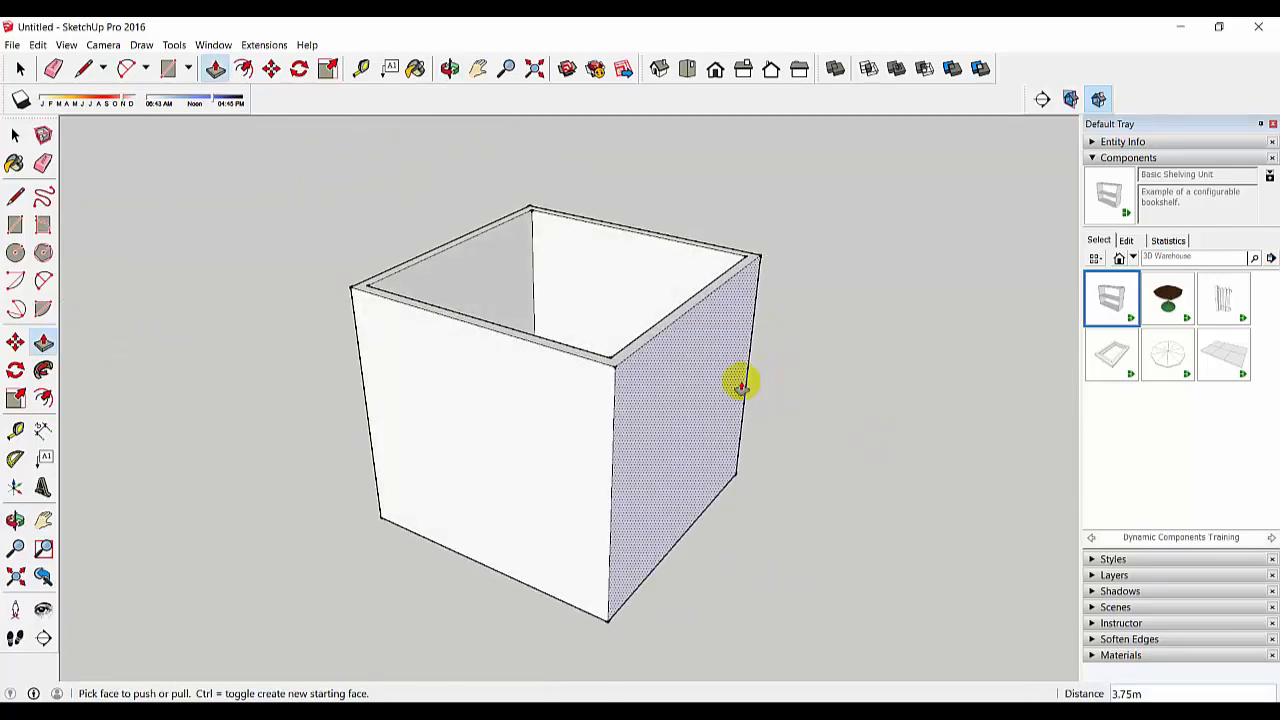
{"action": "middle_click_drag", "start_coordinate": [710, 428], "coordinate": [751, 409]}
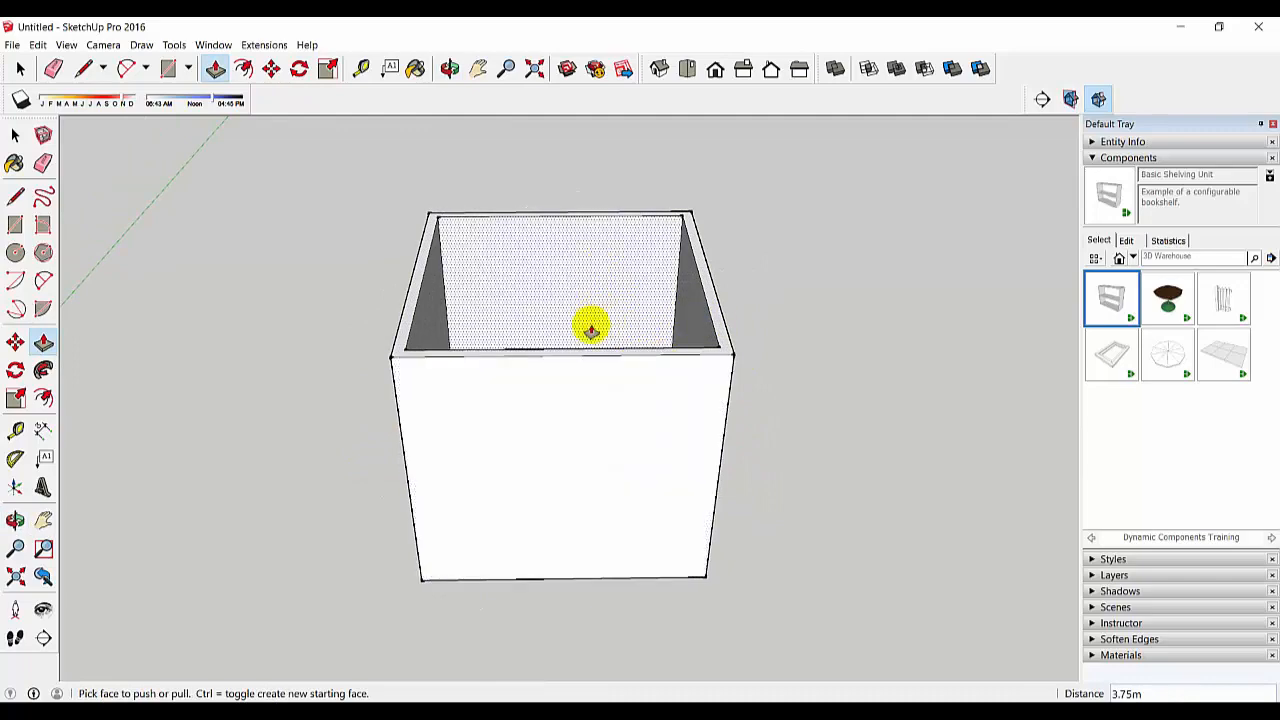
{"action": "middle_click_drag", "start_coordinate": [608, 434], "coordinate": [433, 424]}
{"action": "left_click_drag", "start_coordinate": [433, 424], "coordinate": [371, 400]}
{"action": "middle_click_drag", "start_coordinate": [371, 400], "coordinate": [632, 466]}
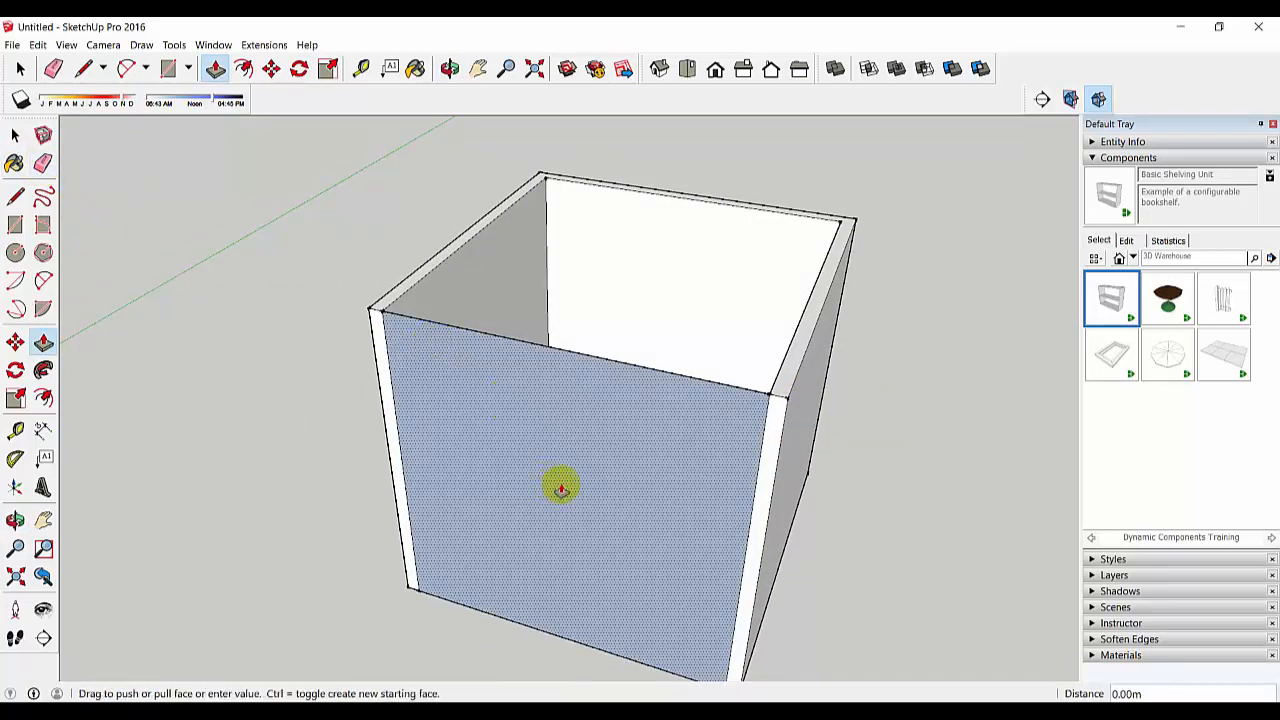
Delete the leftover face closing the front so the room is open on that side.
{"action": "left_click_drag", "start_coordinate": [560, 486], "coordinate": [616, 530]}
{"action": "key", "text": "Escape"}
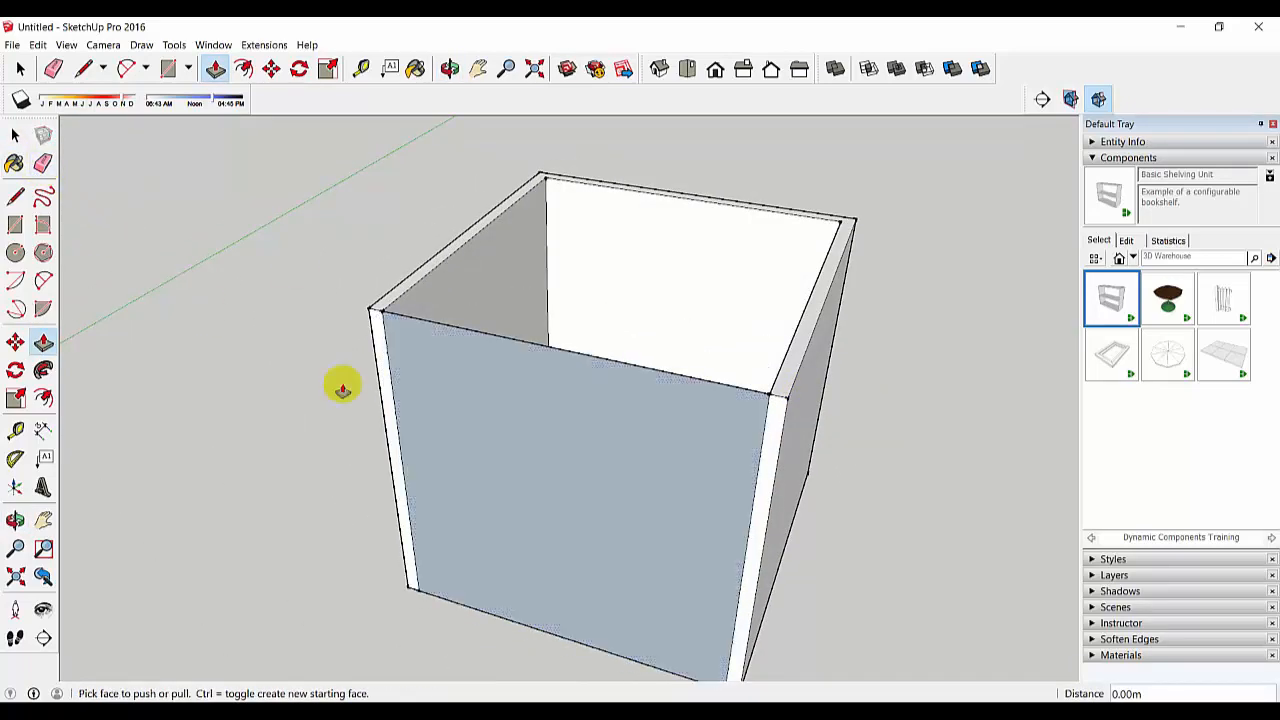
{"action": "left_click", "coordinate": [15, 135]}
{"action": "left_click", "coordinate": [601, 482]}
{"action": "key", "text": "Delete"}
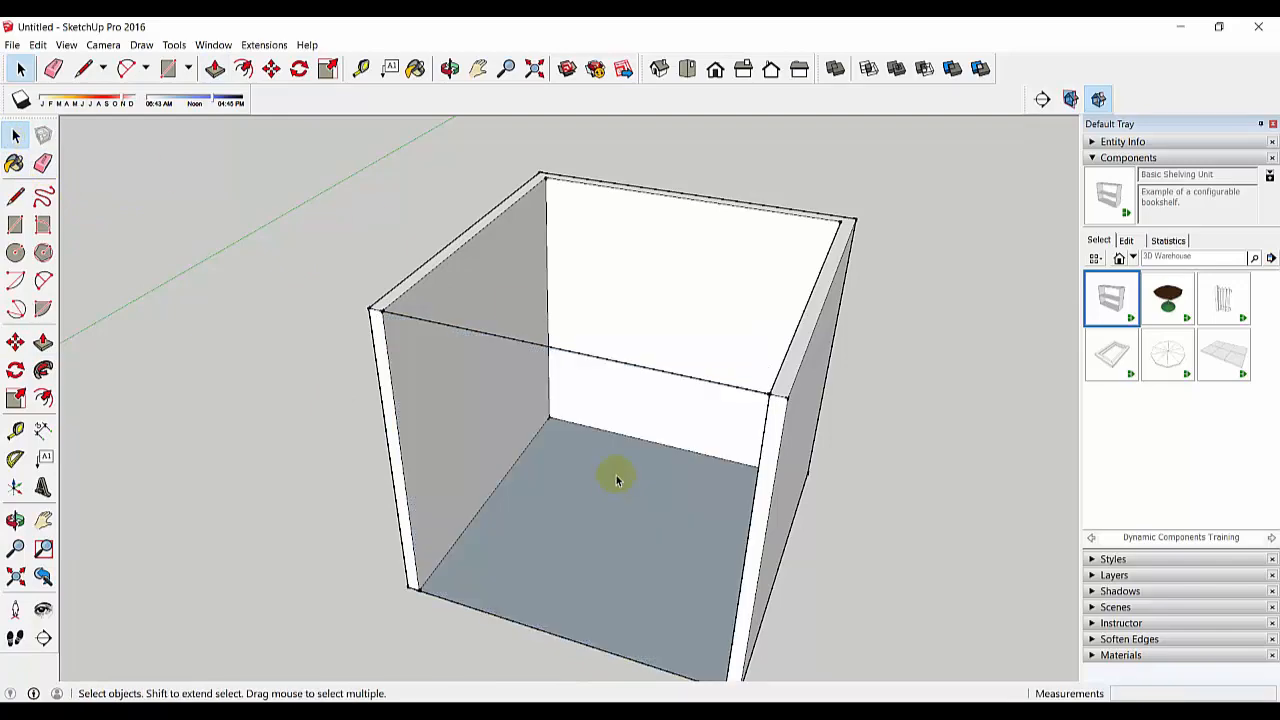
Place vertical guides on the inside of the back wall, 0.4 m in from each of its side edges.
{"action": "middle_click_drag", "start_coordinate": [614, 477], "coordinate": [678, 428]}
{"action": "scroll", "coordinate": [643, 533], "scroll_direction": "up", "scroll_amount": 2}
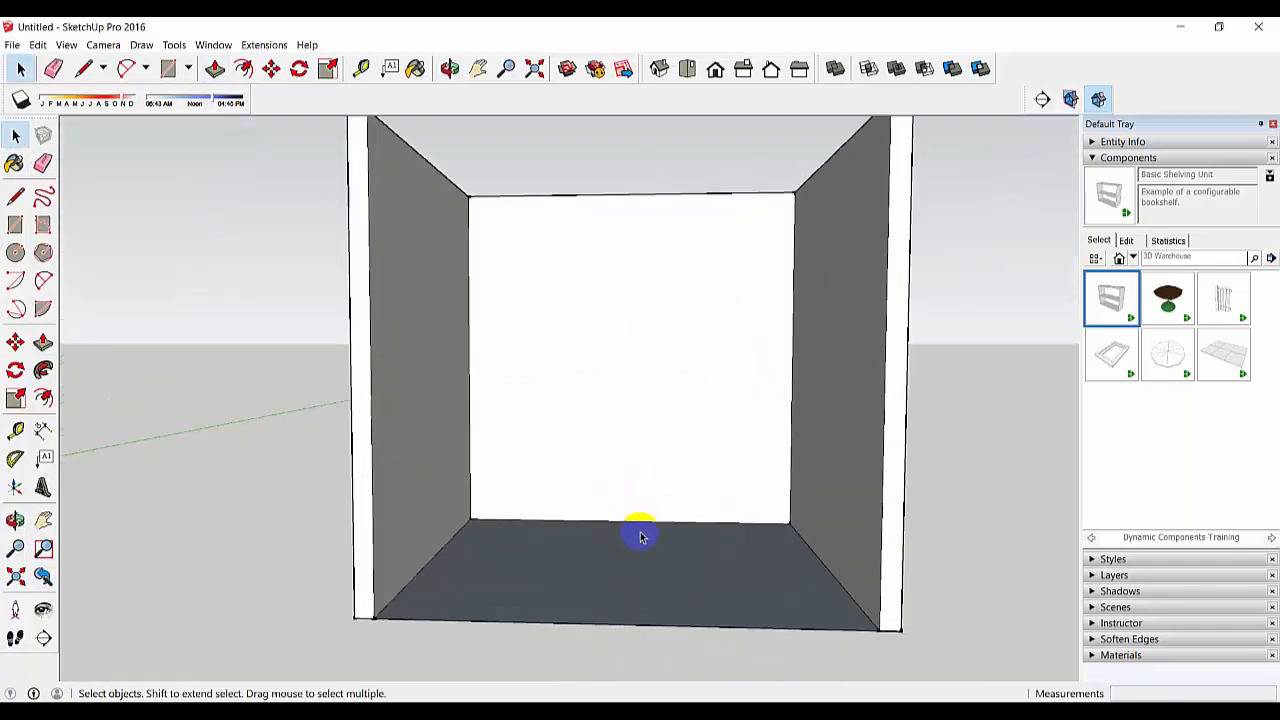
{"action": "middle_click_drag", "start_coordinate": [702, 518], "coordinate": [577, 334]}
{"action": "scroll", "coordinate": [720, 505], "scroll_direction": "up", "scroll_amount": 1}
{"action": "scroll", "coordinate": [711, 503], "scroll_direction": "up", "scroll_amount": 1}
{"action": "scroll", "coordinate": [716, 505], "scroll_direction": "down", "scroll_amount": 1}
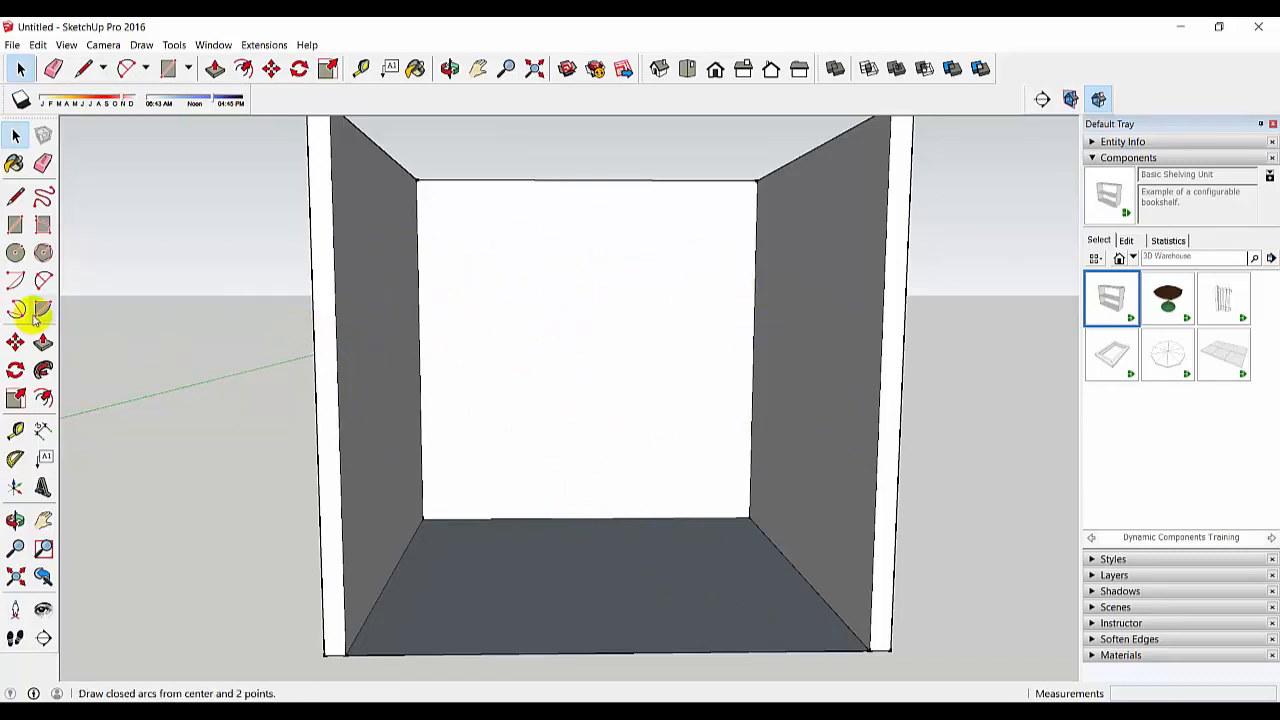
{"action": "key", "text": "t"}
{"action": "left_click", "coordinate": [754, 318]}
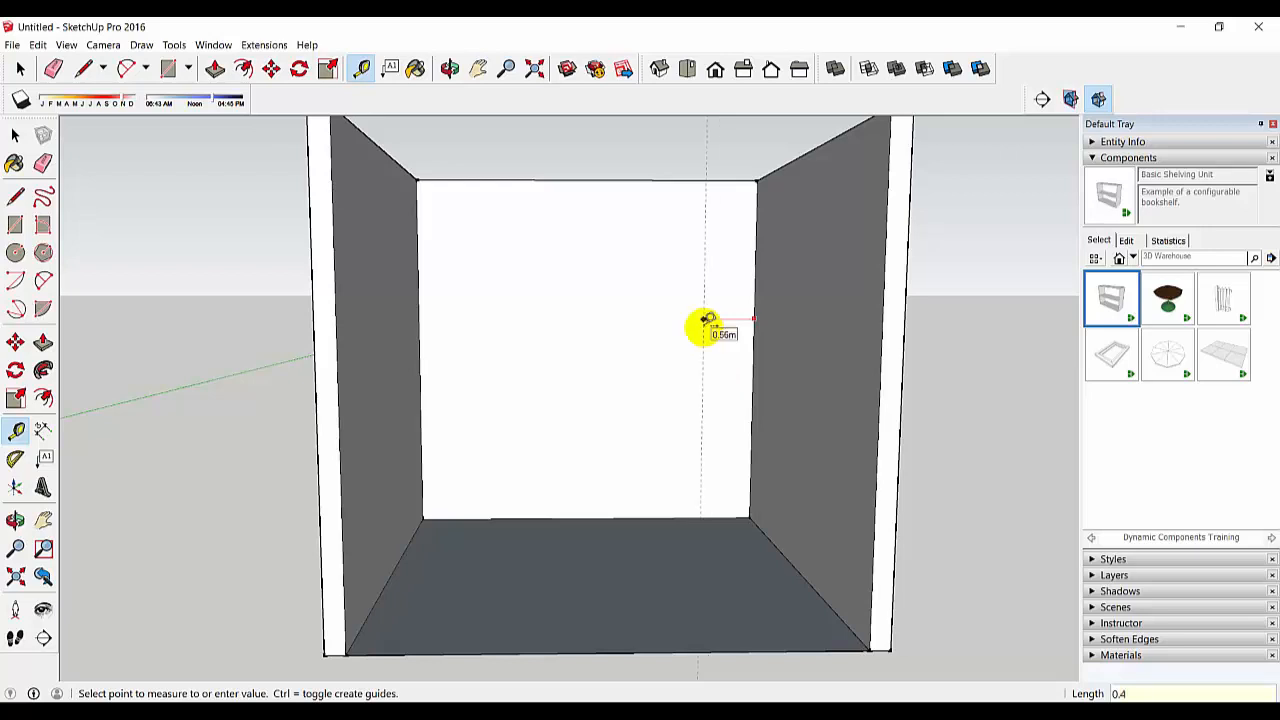
{"action": "key", "text": "Return"}
{"action": "left_click", "coordinate": [422, 333]}
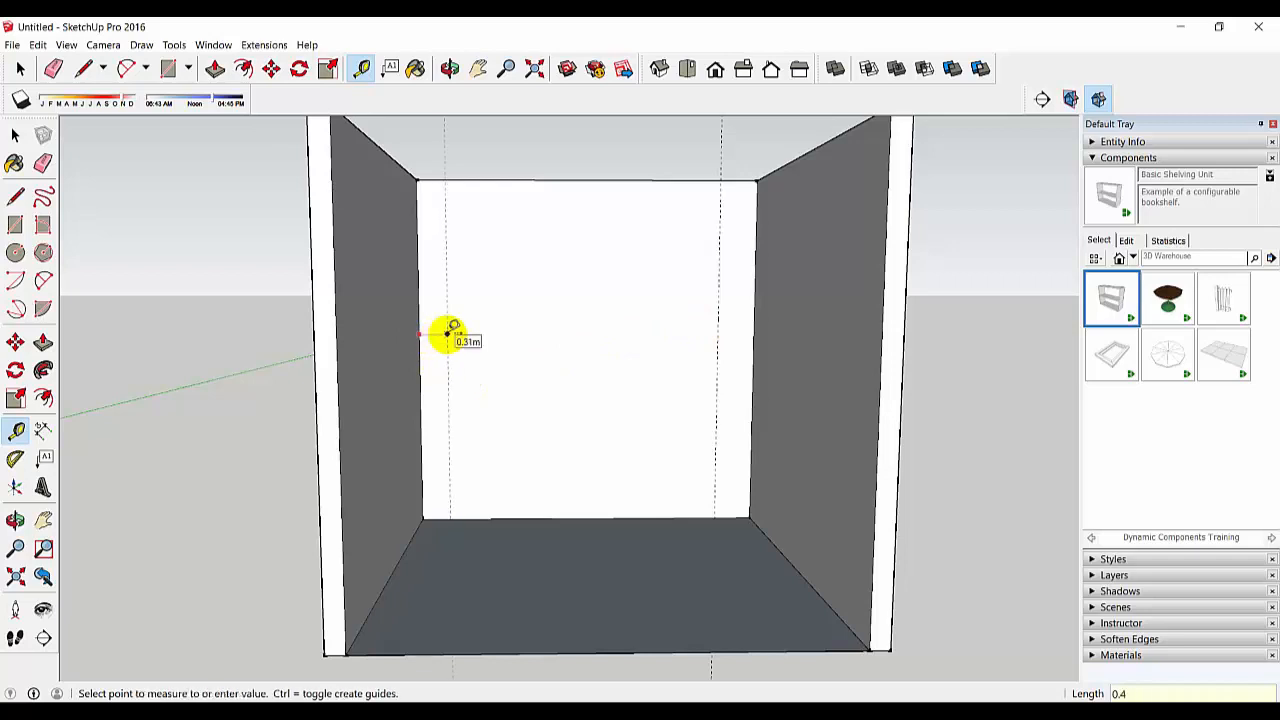
{"action": "left_click", "coordinate": [452, 333]}
Place horizontal guides on the back wall, 0.4 m above its bottom edge and 0.4 m below its top edge.
{"action": "left_click", "coordinate": [572, 510]}
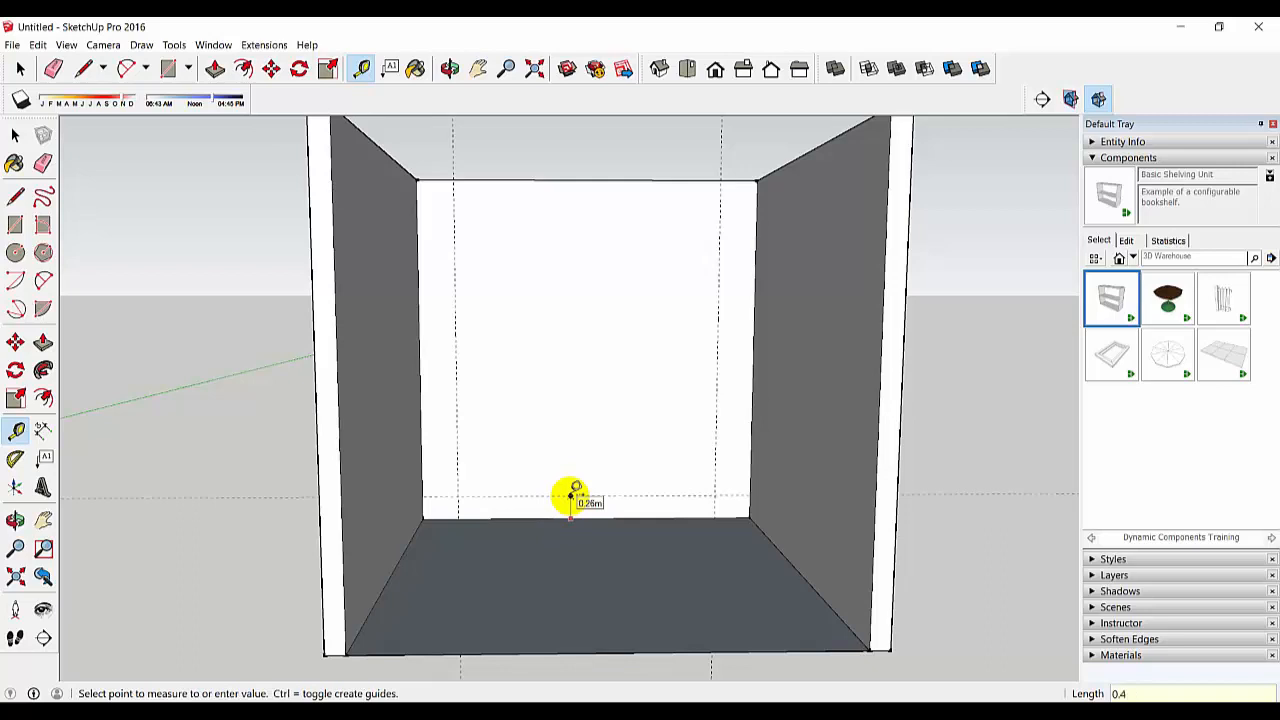
{"action": "key", "text": "Return"}
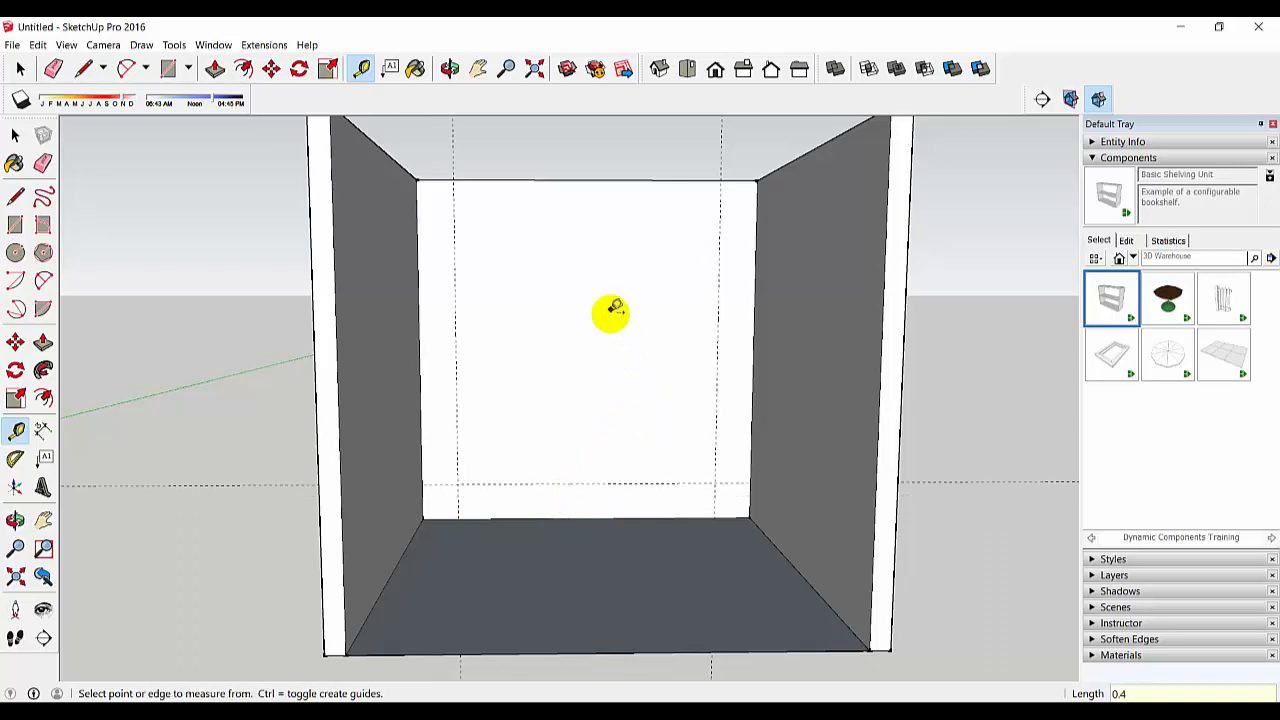
{"action": "left_click", "coordinate": [588, 180]}
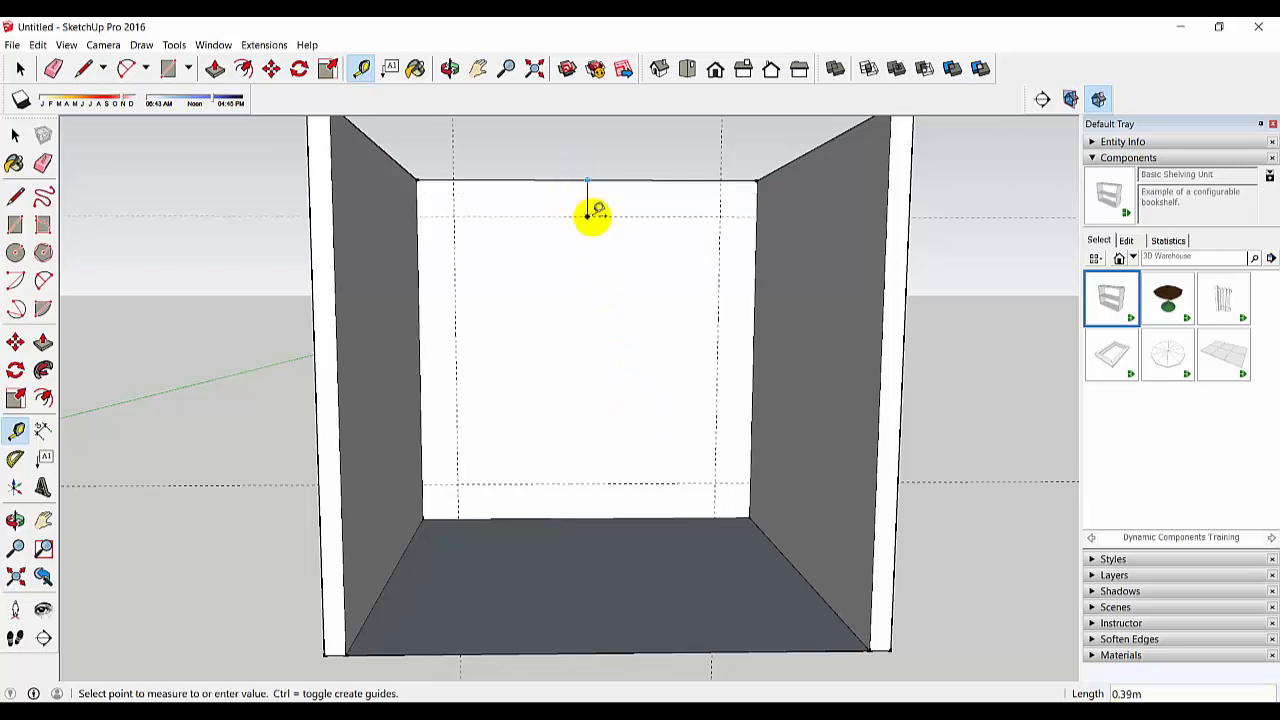
{"action": "left_click", "coordinate": [588, 215]}
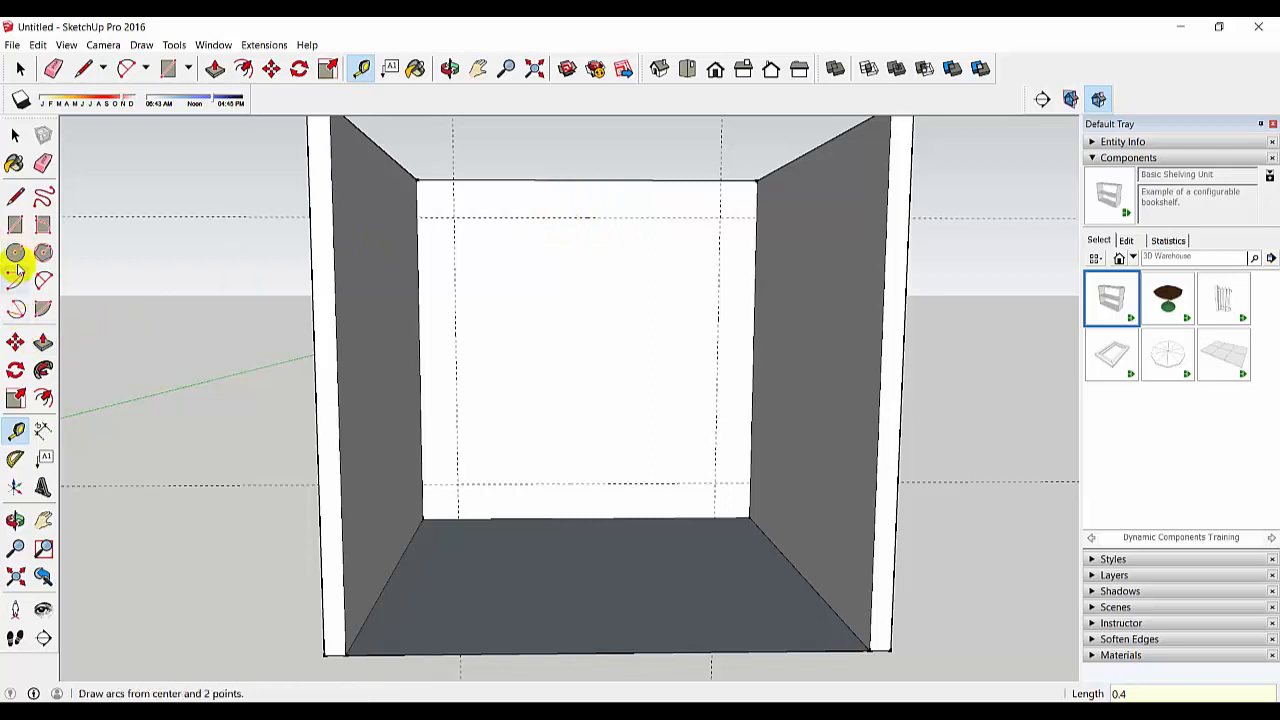
Draw a rectangle of about 2.95 m by 2.90 m on the back wall between opposite guide intersections.
{"action": "left_click", "coordinate": [15, 225]}
{"action": "left_click", "coordinate": [455, 217]}
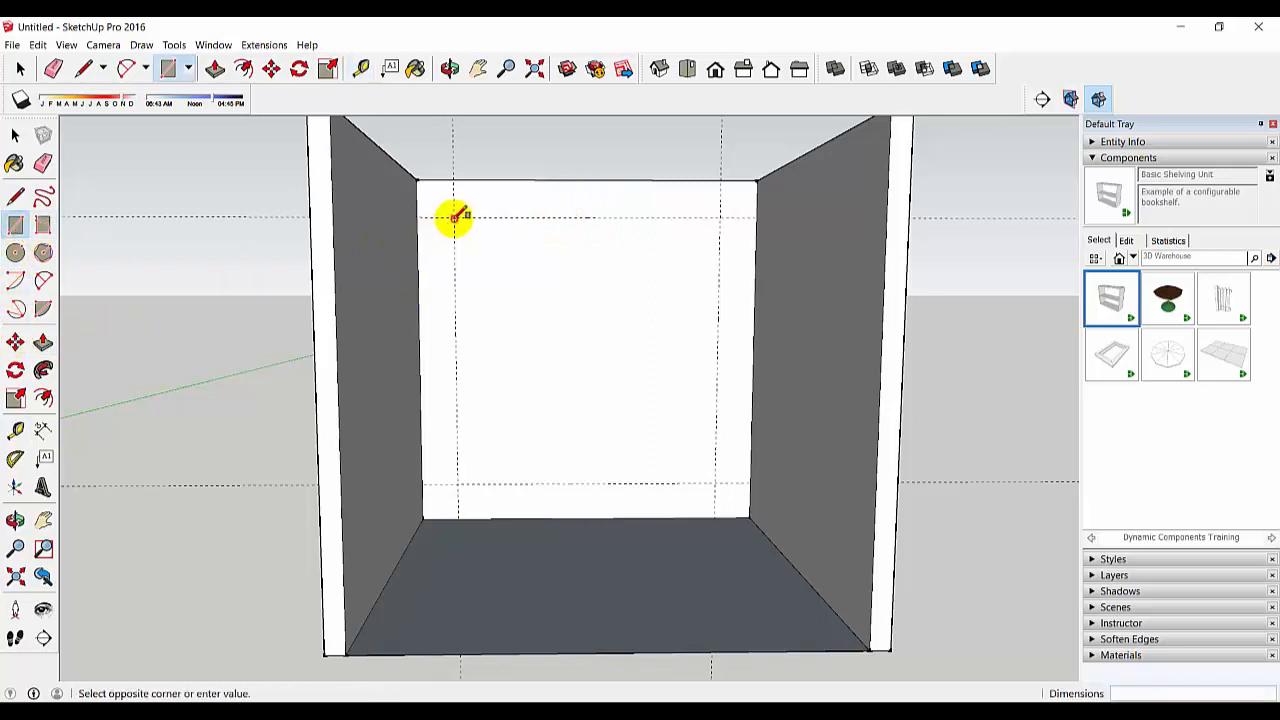
{"action": "left_click", "coordinate": [716, 484]}
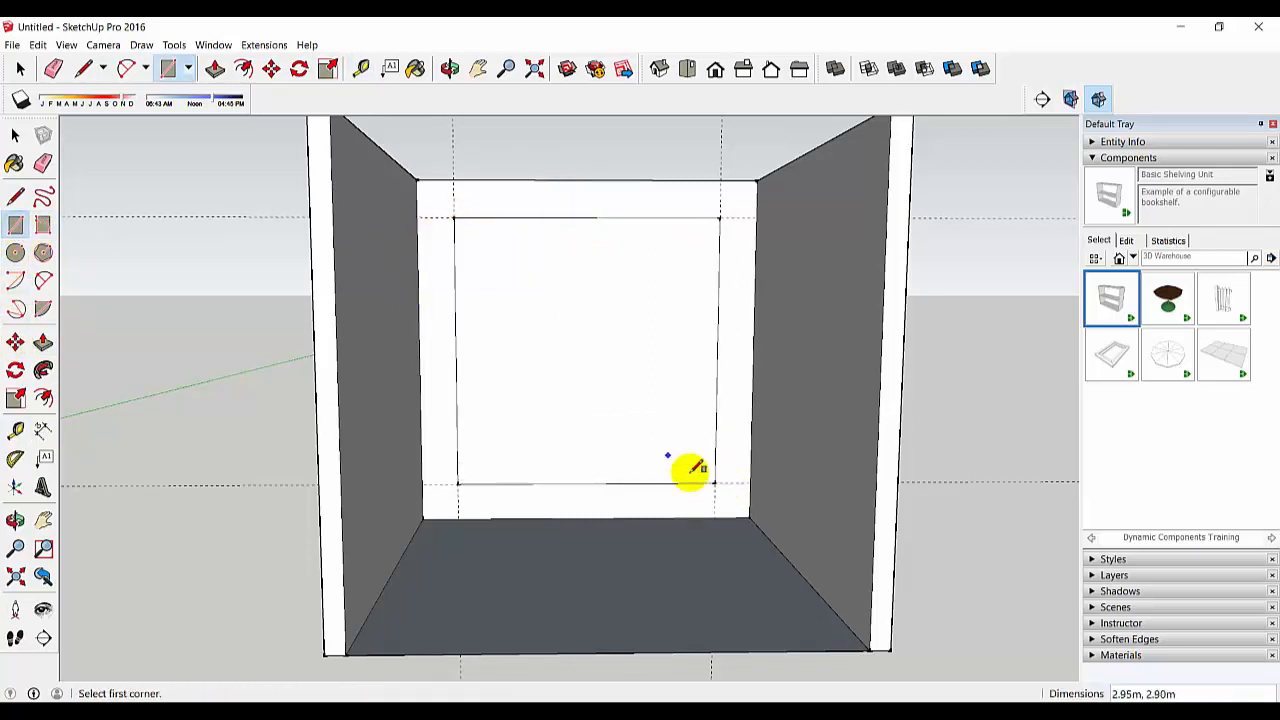
Push the rectangle 0.15 m through the back wall to cut a window opening.
{"action": "middle_click_drag", "start_coordinate": [686, 466], "coordinate": [314, 314]}
{"action": "left_click", "coordinate": [43, 343]}
{"action": "left_click", "coordinate": [488, 357]}
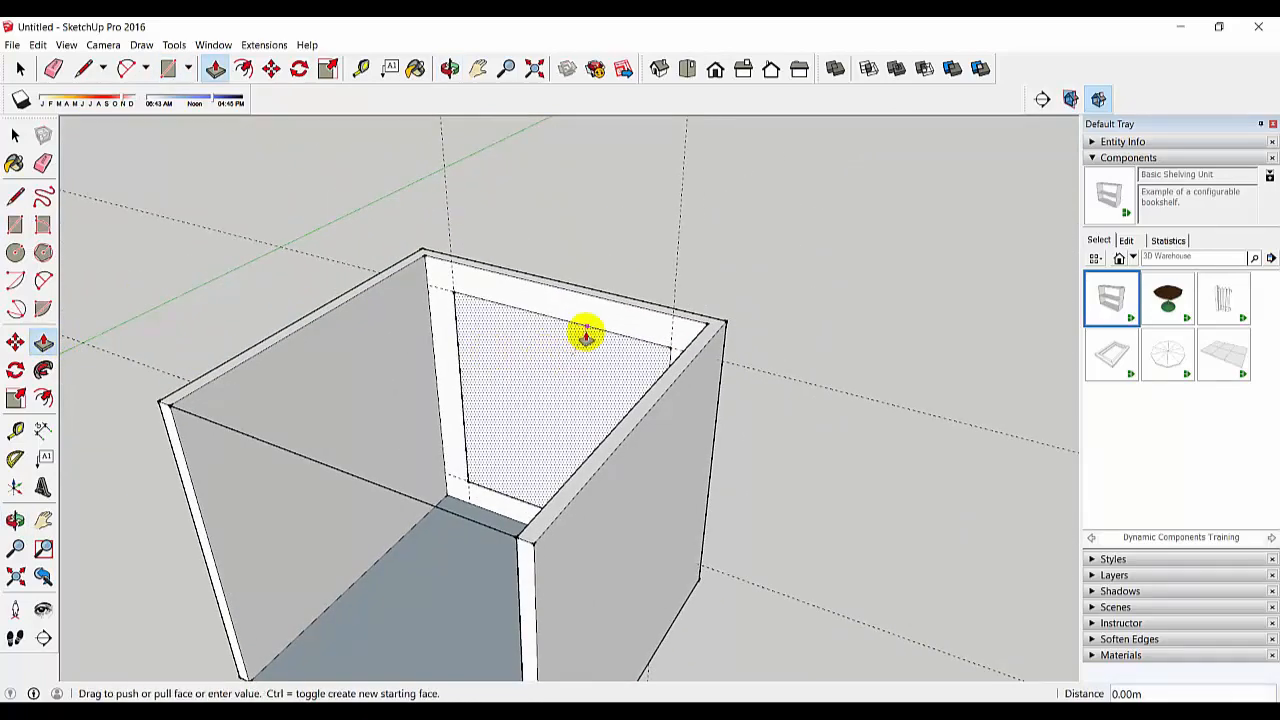
{"action": "left_click", "coordinate": [600, 294]}
Draw a rectangle from corner to opposite corner of the window opening to fill it with a face.
{"action": "middle_click_drag", "start_coordinate": [600, 294], "coordinate": [671, 331]}
{"action": "scroll", "coordinate": [619, 432], "scroll_direction": "up", "scroll_amount": 3}
{"action": "scroll", "coordinate": [610, 433], "scroll_direction": "down", "scroll_amount": 3}
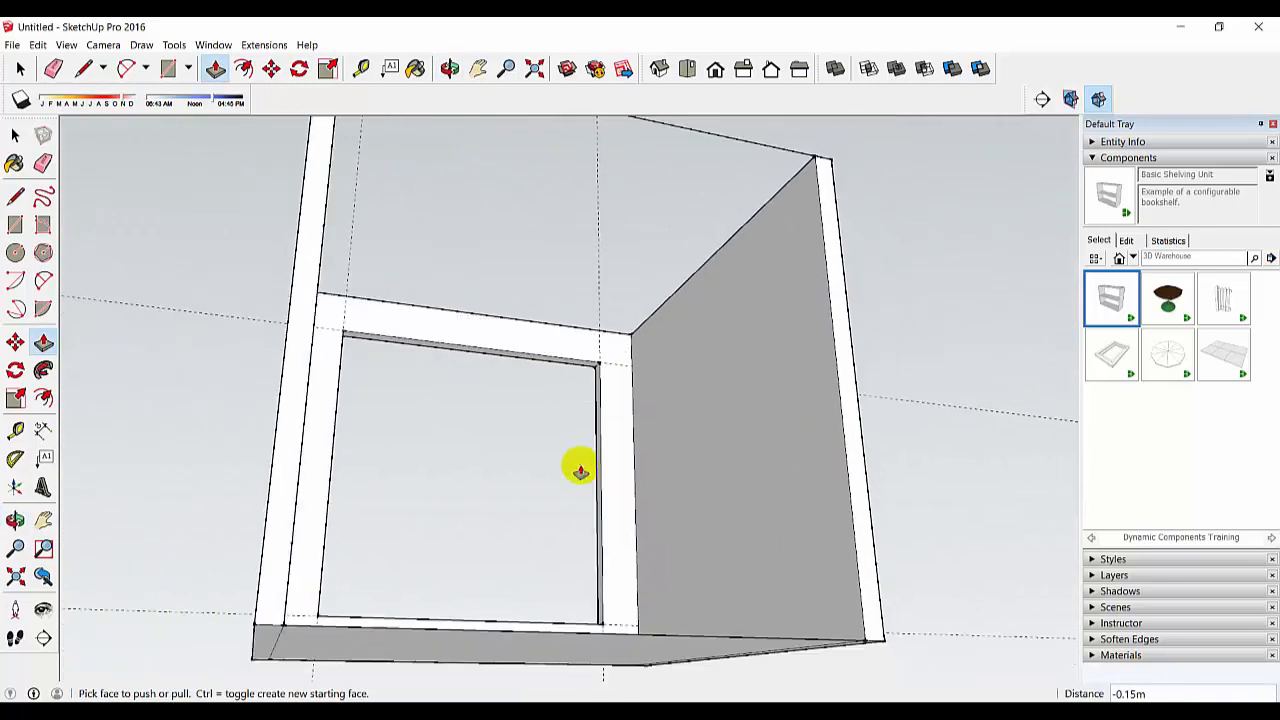
{"action": "middle_click_drag", "start_coordinate": [594, 434], "coordinate": [620, 414]}
{"action": "scroll", "coordinate": [620, 414], "scroll_direction": "down", "scroll_amount": 2}
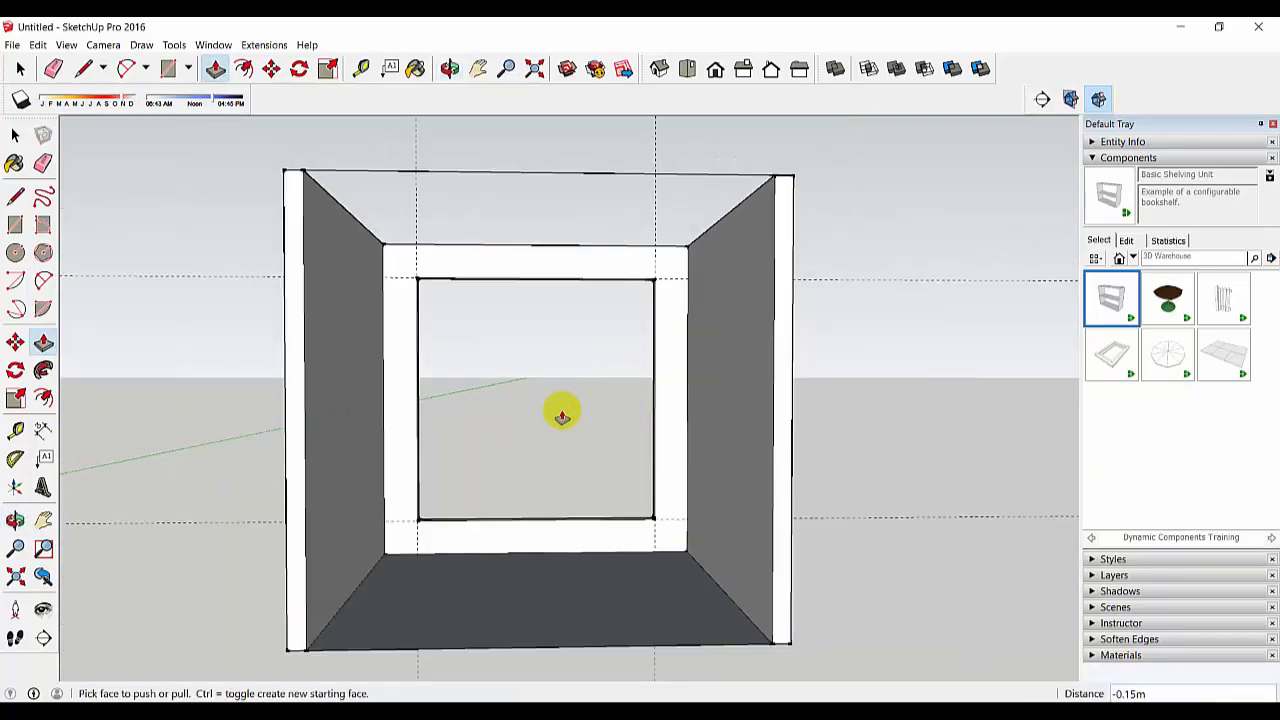
{"action": "left_click", "coordinate": [17, 224]}
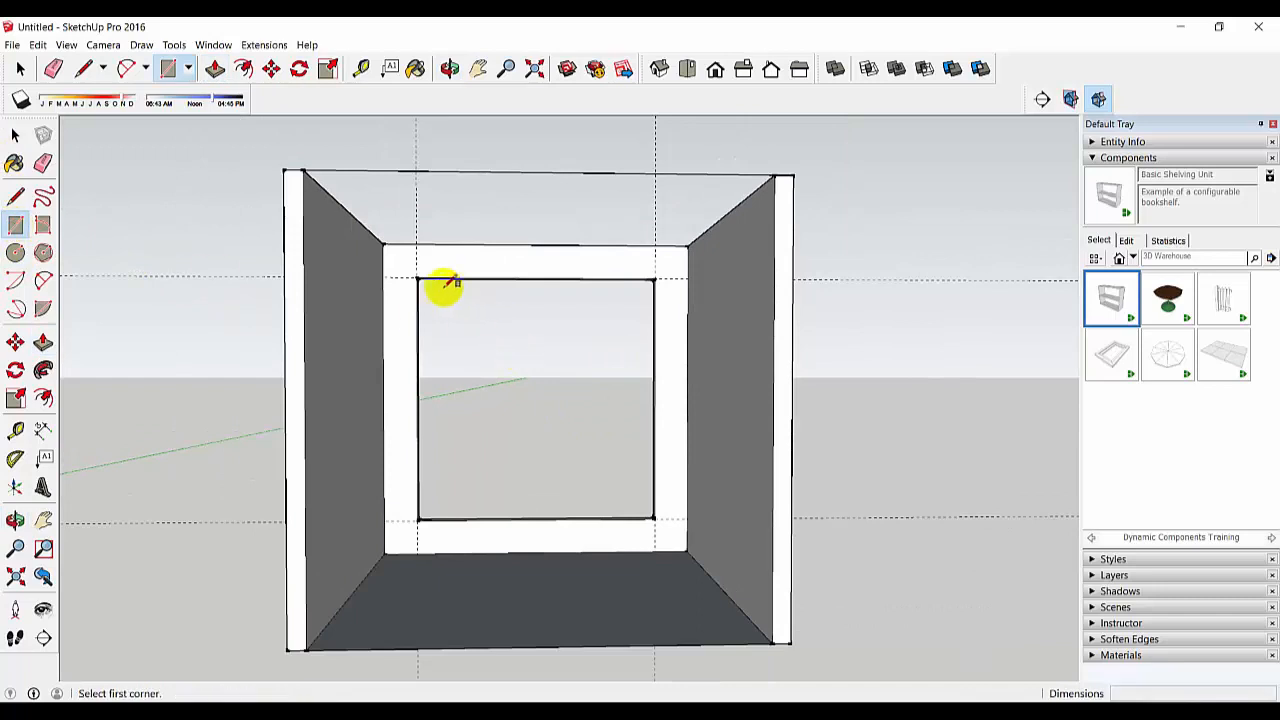
{"action": "left_click", "coordinate": [418, 278]}
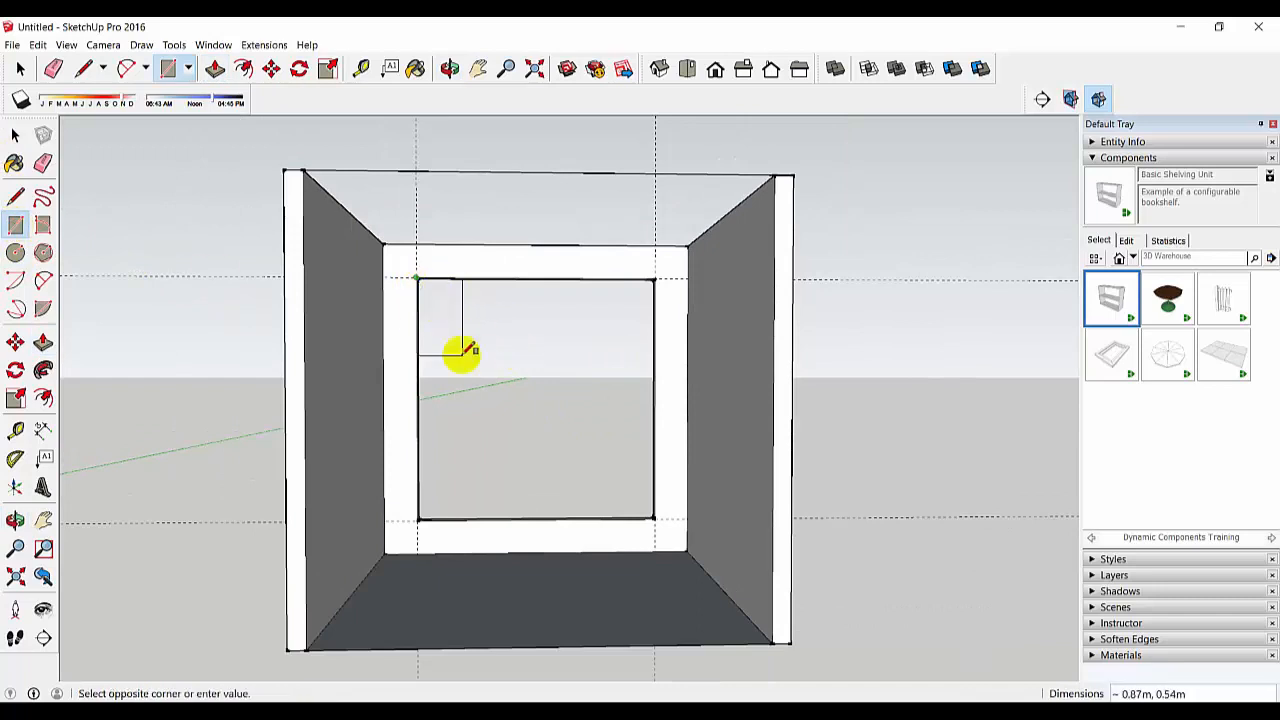
{"action": "left_click", "coordinate": [654, 517]}
Copy the face filling the window opening to a free spot beside the room.
{"action": "middle_click_drag", "start_coordinate": [624, 464], "coordinate": [523, 506]}
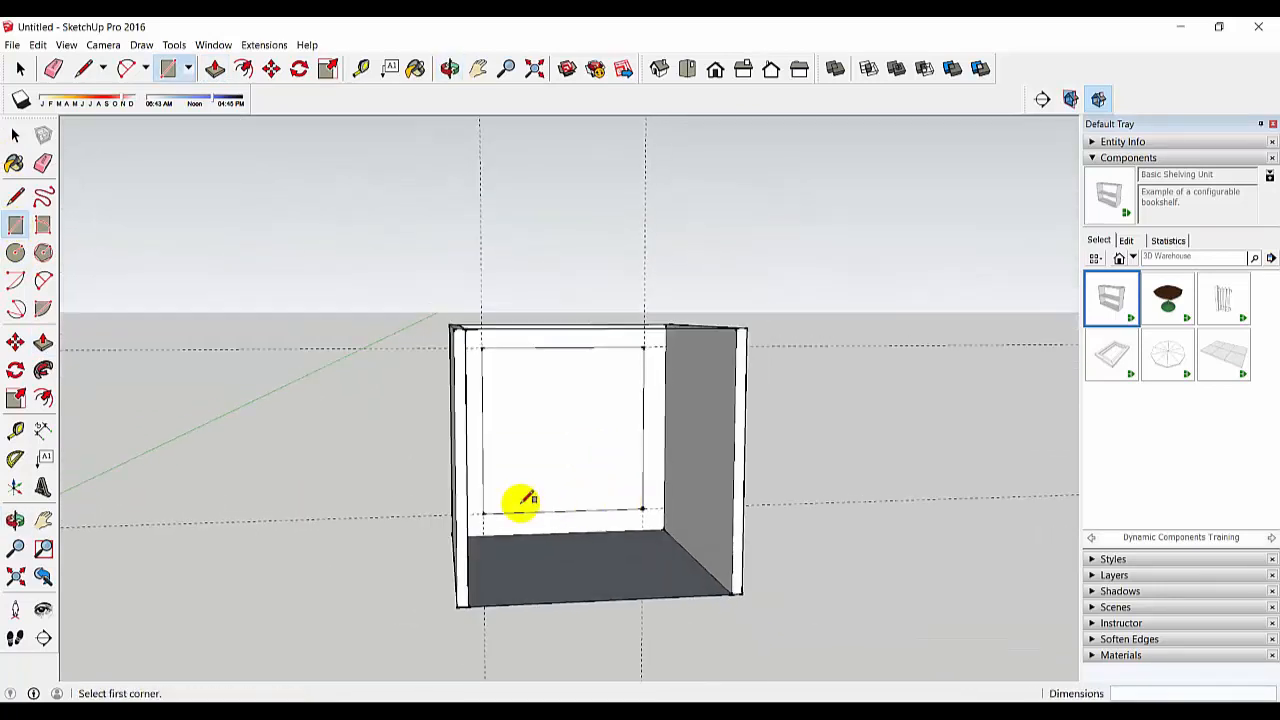
{"action": "left_click", "coordinate": [15, 343]}
{"action": "key", "text": "ctrl"}
{"action": "left_click", "coordinate": [543, 466]}
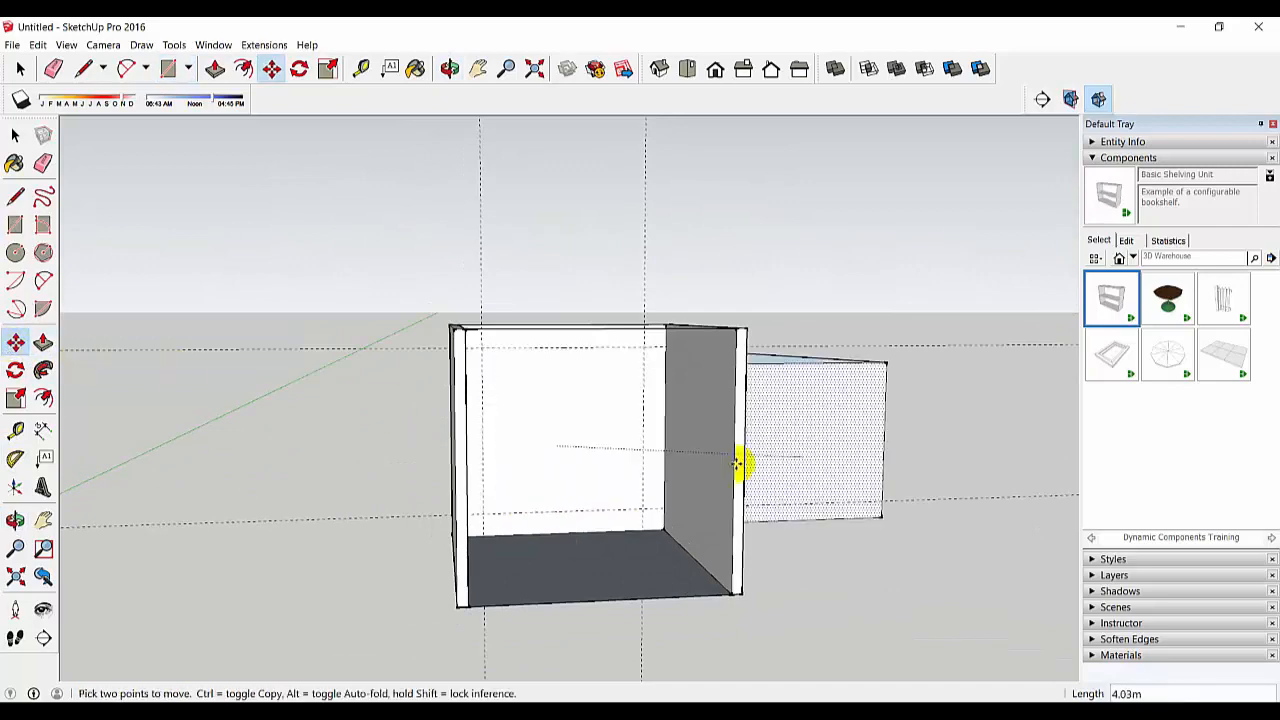
{"action": "left_click", "coordinate": [891, 434]}
Place a guide 0.5 m above the copied face's bottom edge and draw a dividing line along it across the face.
{"action": "scroll", "coordinate": [885, 446], "scroll_direction": "down", "scroll_amount": 1}
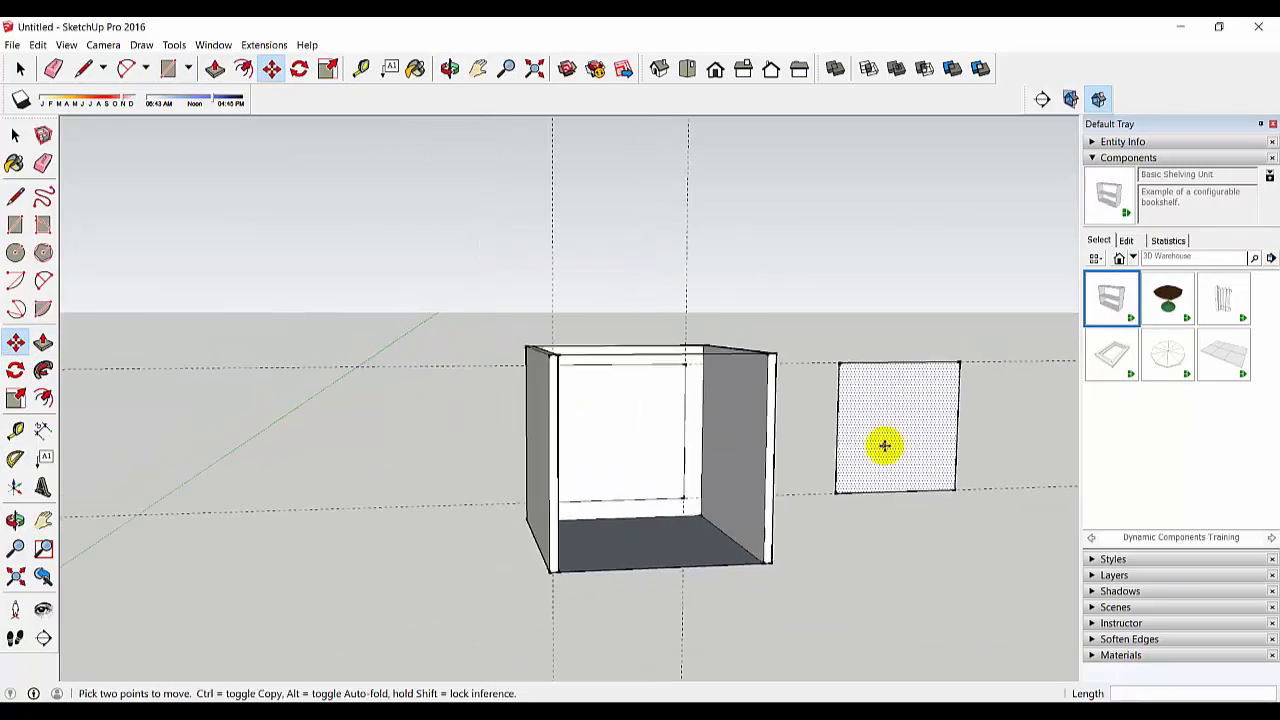
{"action": "scroll", "coordinate": [885, 446], "scroll_direction": "up", "scroll_amount": 2}
{"action": "middle_click_drag", "start_coordinate": [955, 438], "coordinate": [671, 509], "text": "shift"}
{"action": "scroll", "coordinate": [674, 514], "scroll_direction": "up", "scroll_amount": 4}
{"action": "scroll", "coordinate": [671, 509], "scroll_direction": "up", "scroll_amount": 1}
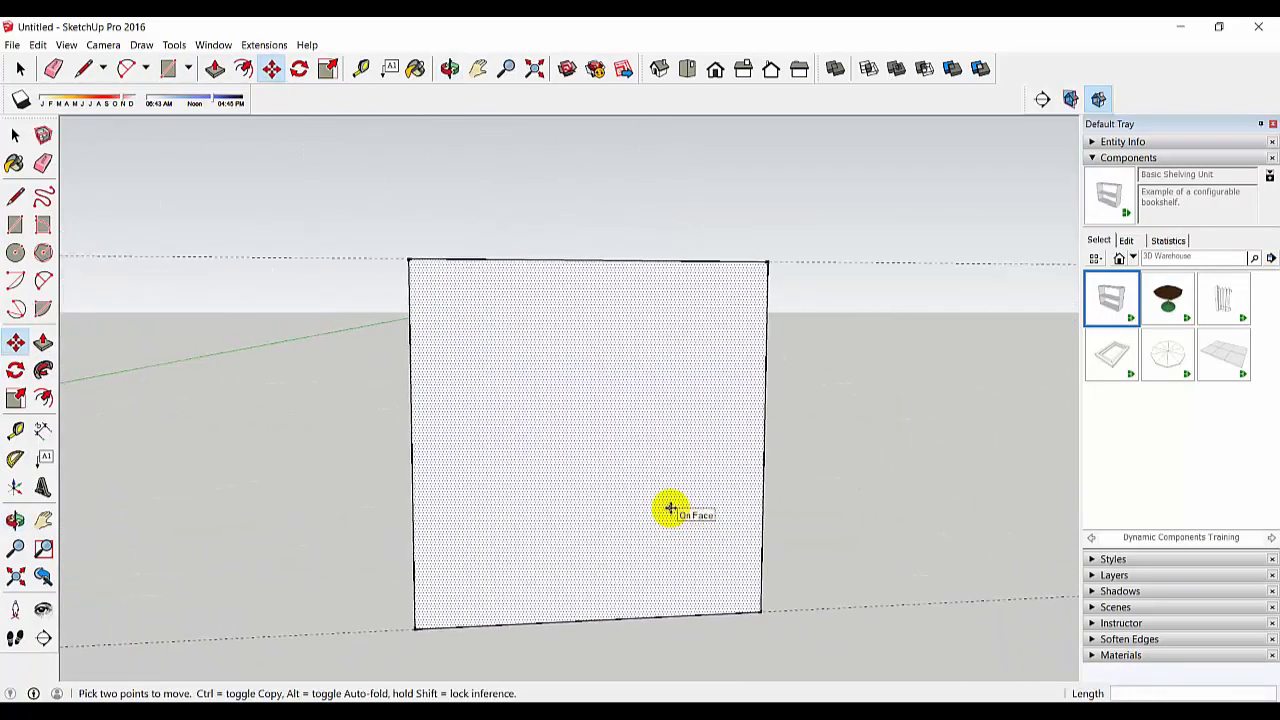
{"action": "left_click", "coordinate": [15, 430]}
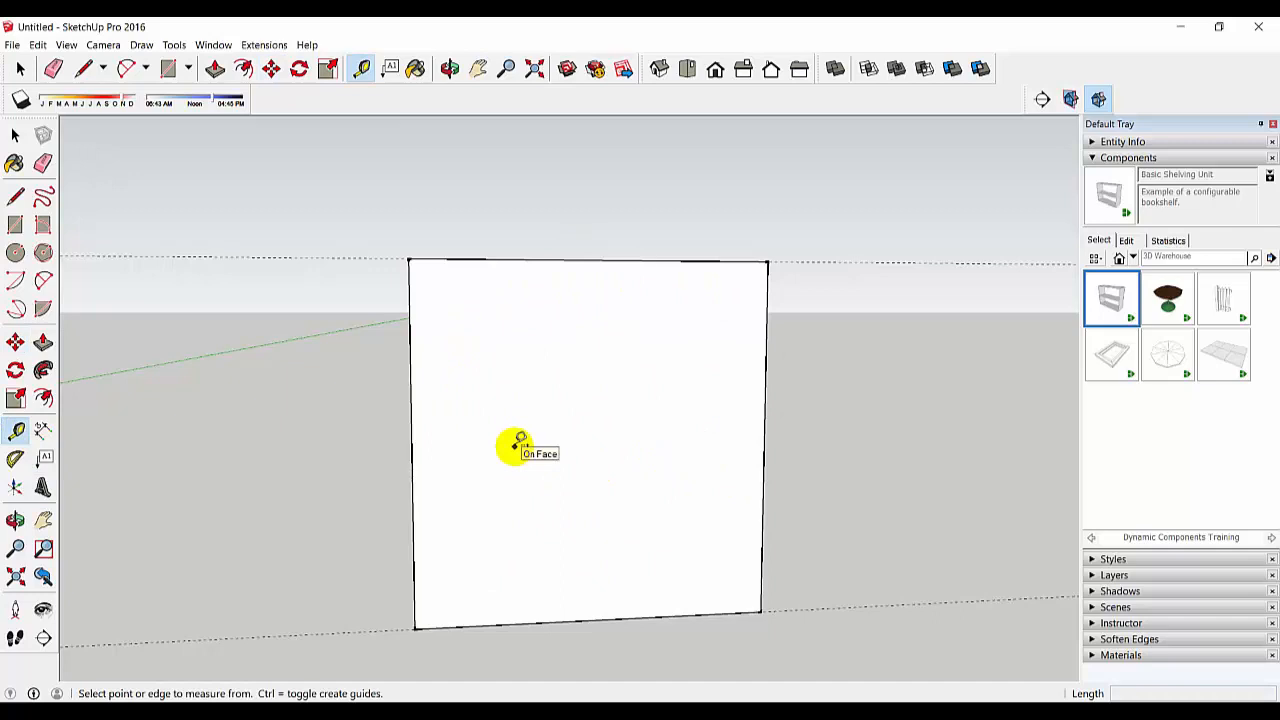
{"action": "left_click", "coordinate": [593, 619]}
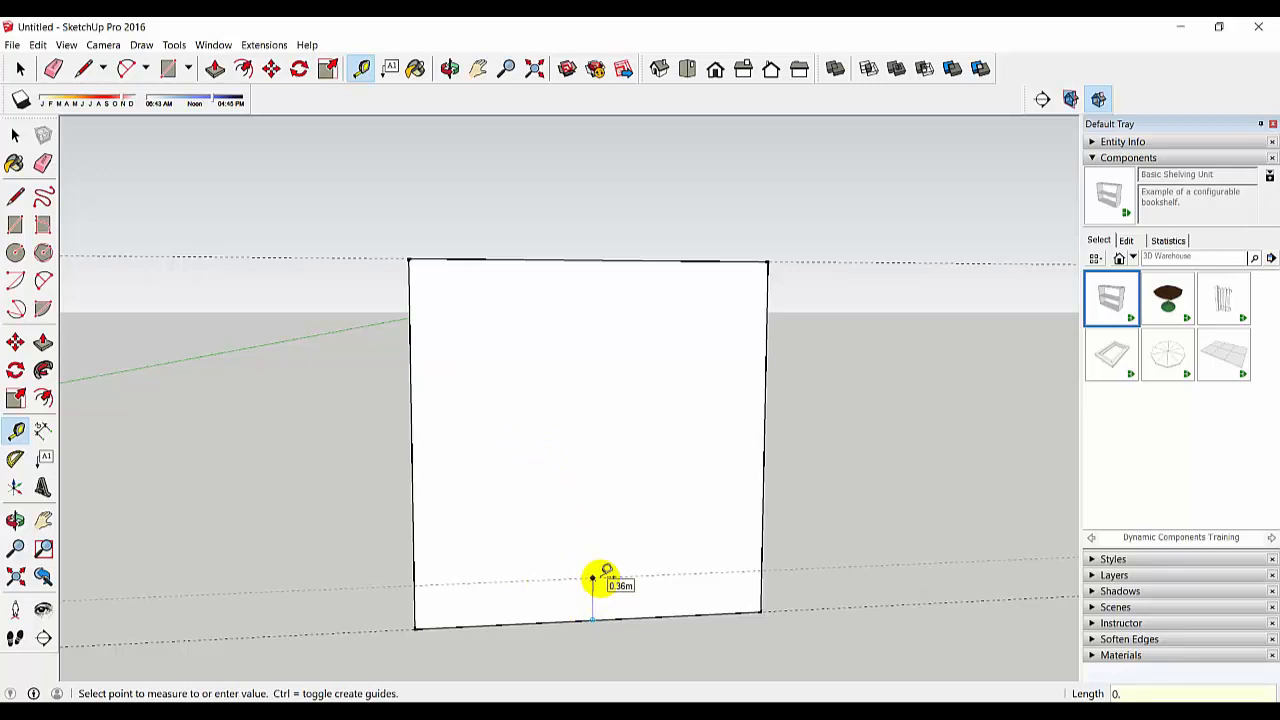
{"action": "type", "text": "0.5"}
{"action": "key", "text": "Return"}
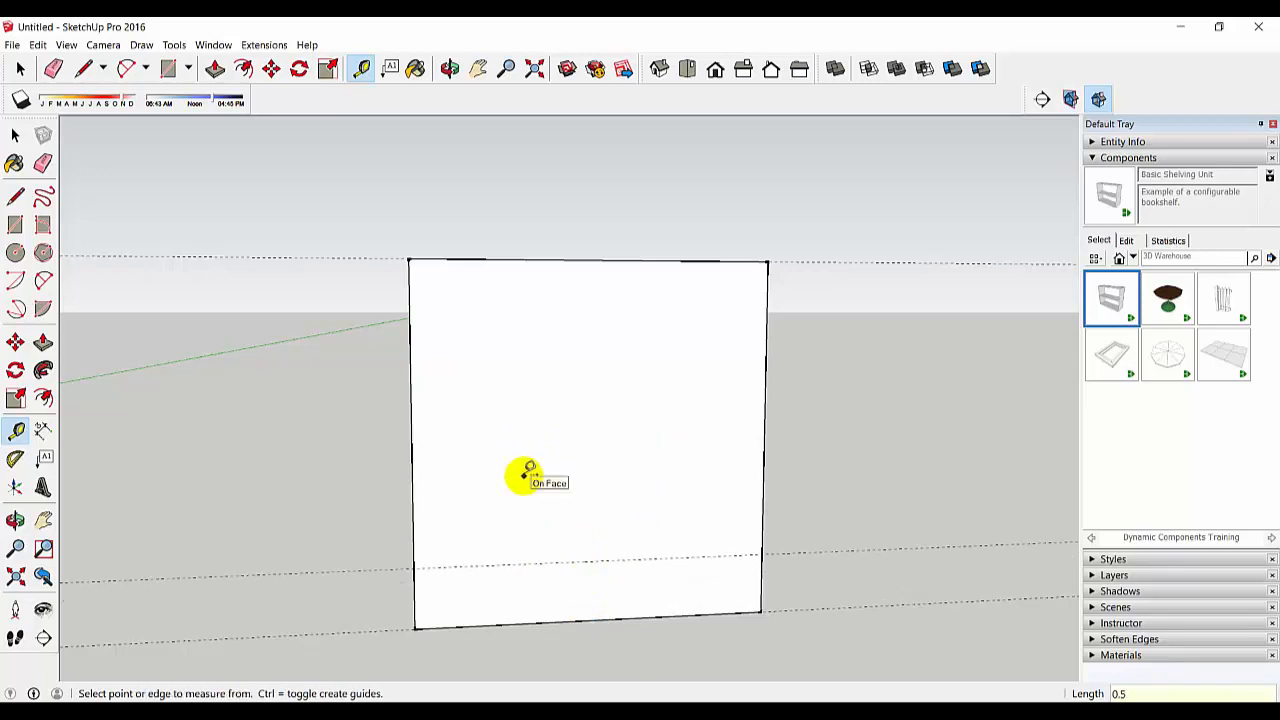
{"action": "left_click", "coordinate": [14, 200]}
{"action": "left_click", "coordinate": [414, 568]}
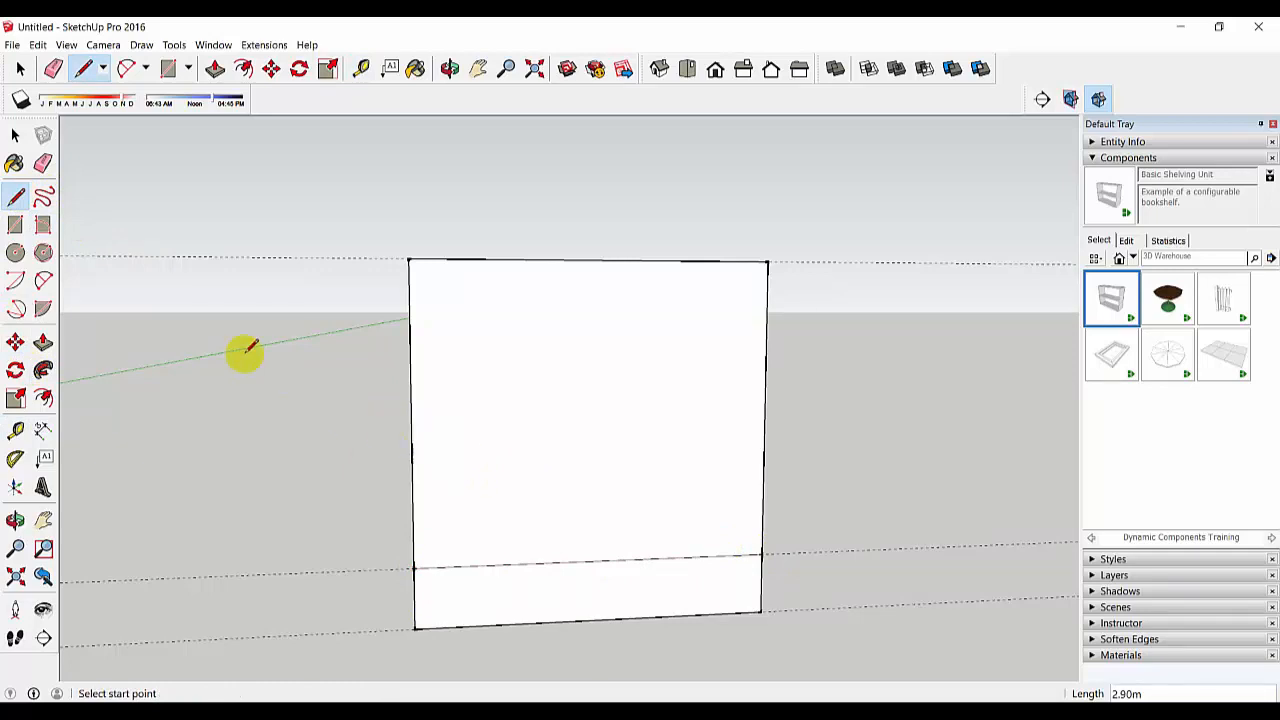
Offset the upper section's outline inward by 0.7 m and undo that offset.
{"action": "left_click", "coordinate": [43, 398]}
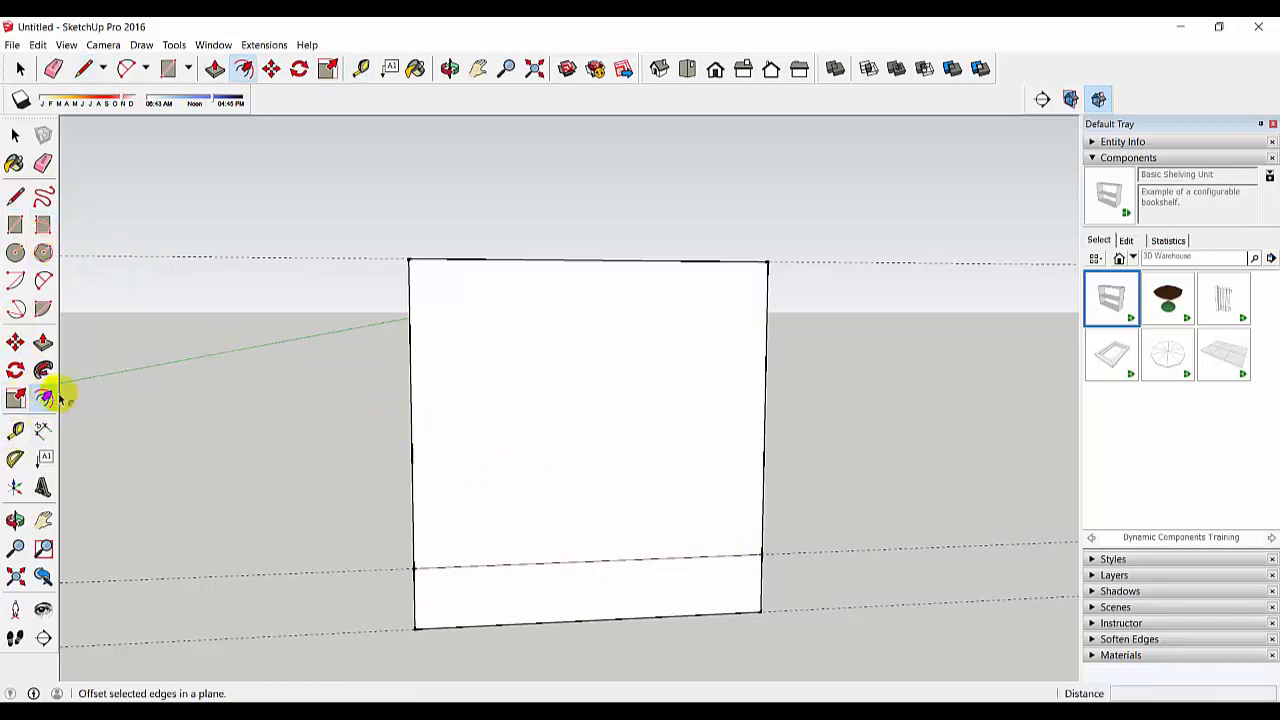
{"action": "left_click", "coordinate": [426, 448]}
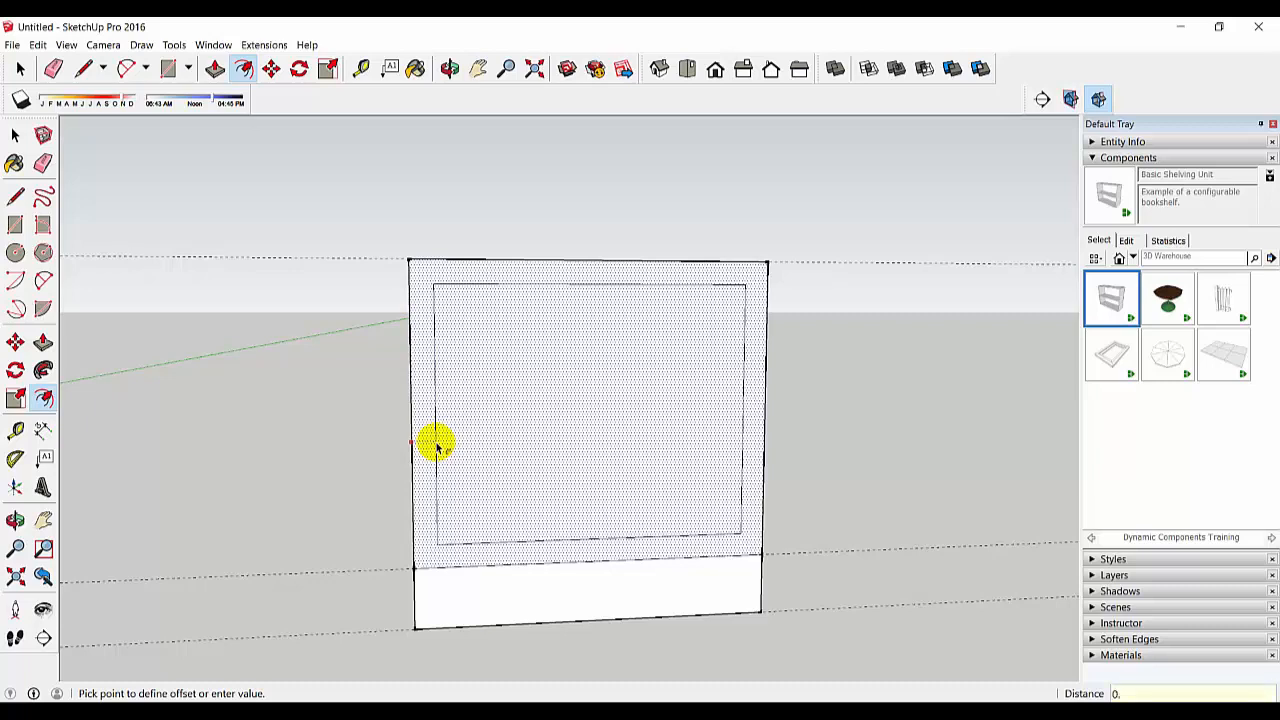
{"action": "type", "text": "0.7"}
{"action": "key", "text": "Return"}
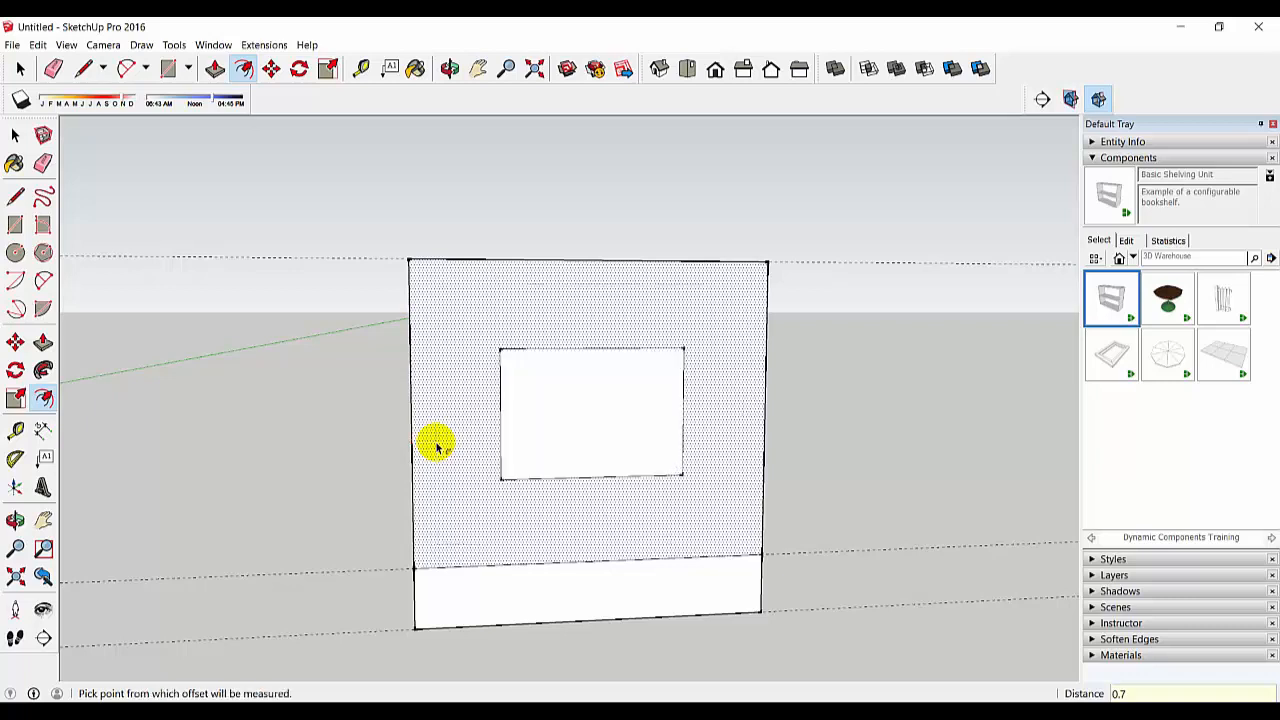
{"action": "key", "text": "ctrl+z"}
Offset the outlines of both the upper and lower sections inward by 0.07 m.
{"action": "left_click", "coordinate": [424, 344]}
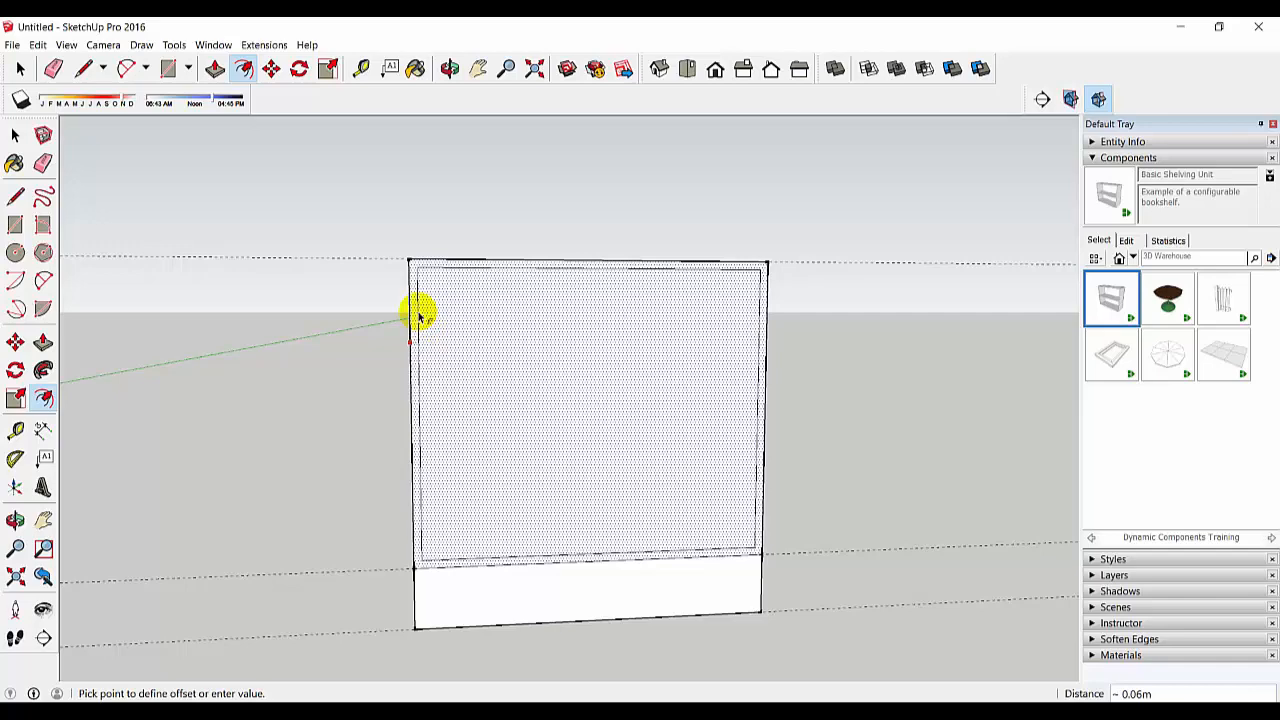
{"action": "left_click", "coordinate": [418, 316]}
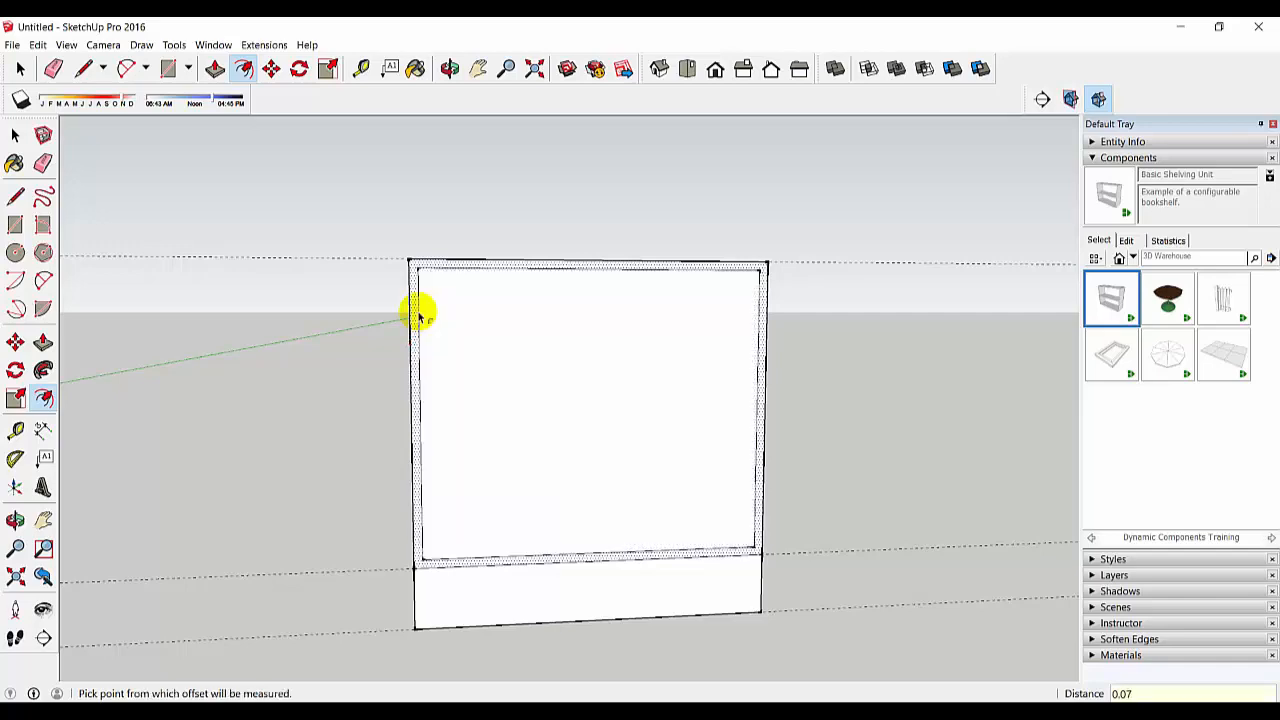
{"action": "left_click", "coordinate": [545, 577]}
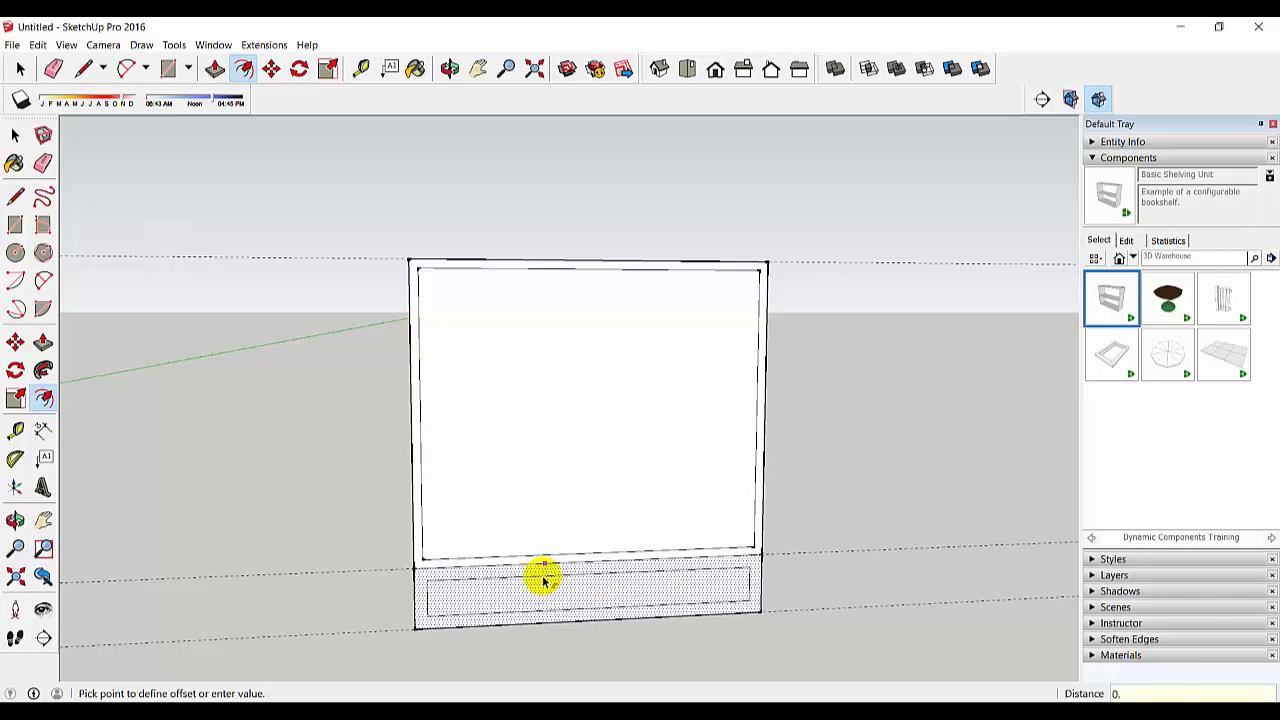
{"action": "left_click", "coordinate": [543, 580]}
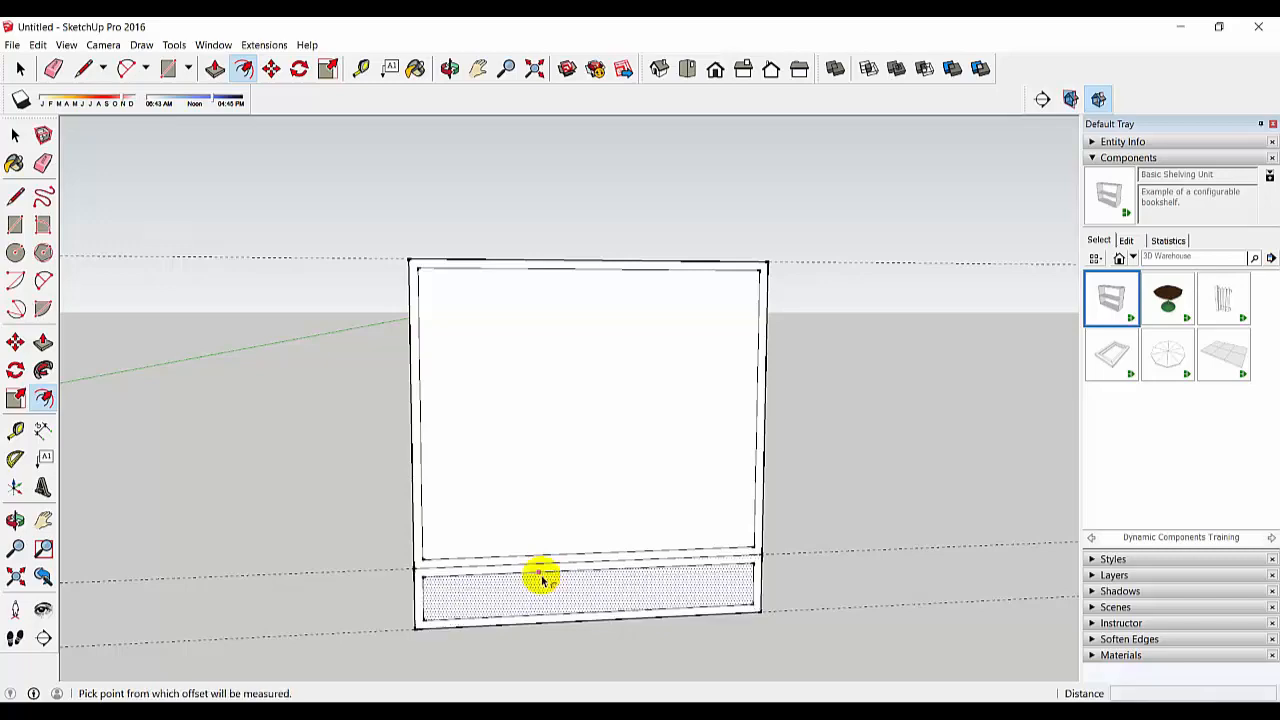
Draw lines extending both sides of the lower inner rectangle up to the dividing line.
{"action": "scroll", "coordinate": [535, 580], "scroll_direction": "up", "scroll_amount": 3}
{"action": "middle_click_drag", "start_coordinate": [529, 580], "coordinate": [373, 537]}
{"action": "key", "text": "l"}
{"action": "scroll", "coordinate": [330, 565], "scroll_direction": "up", "scroll_amount": 4}
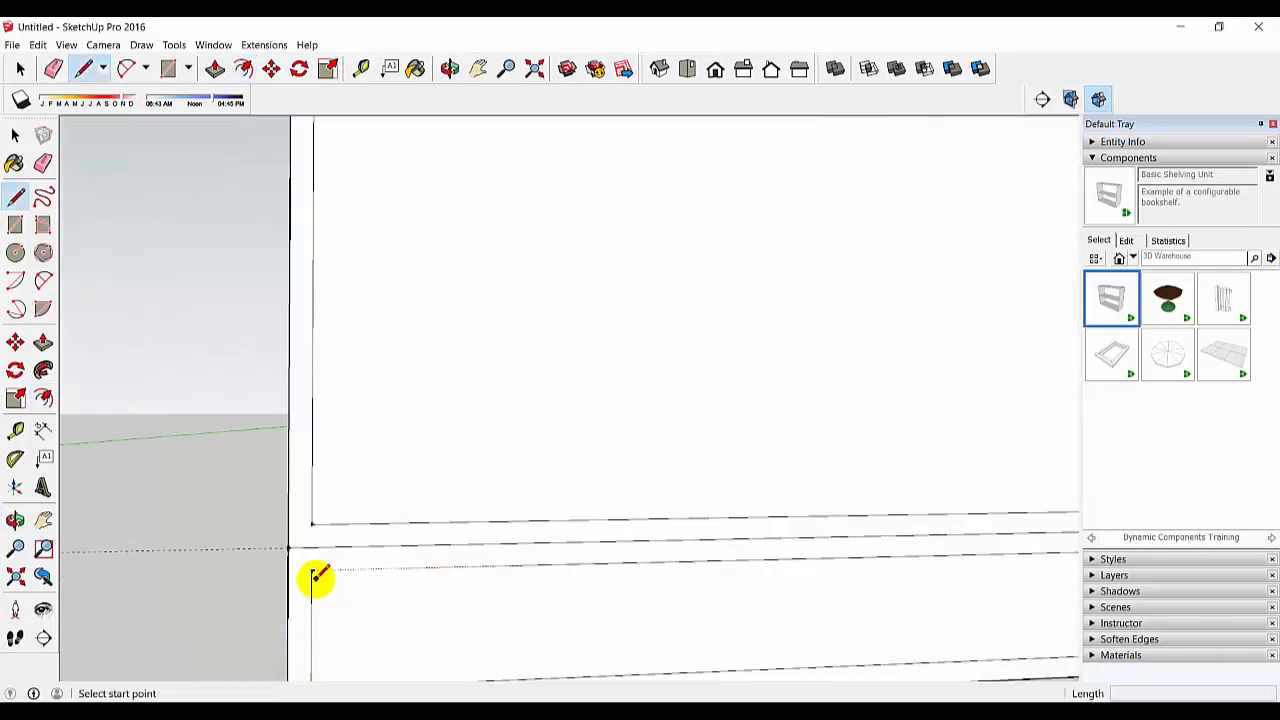
{"action": "left_click", "coordinate": [313, 570]}
{"action": "left_click", "coordinate": [313, 548]}
{"action": "scroll", "coordinate": [318, 550], "scroll_direction": "down", "scroll_amount": 4}
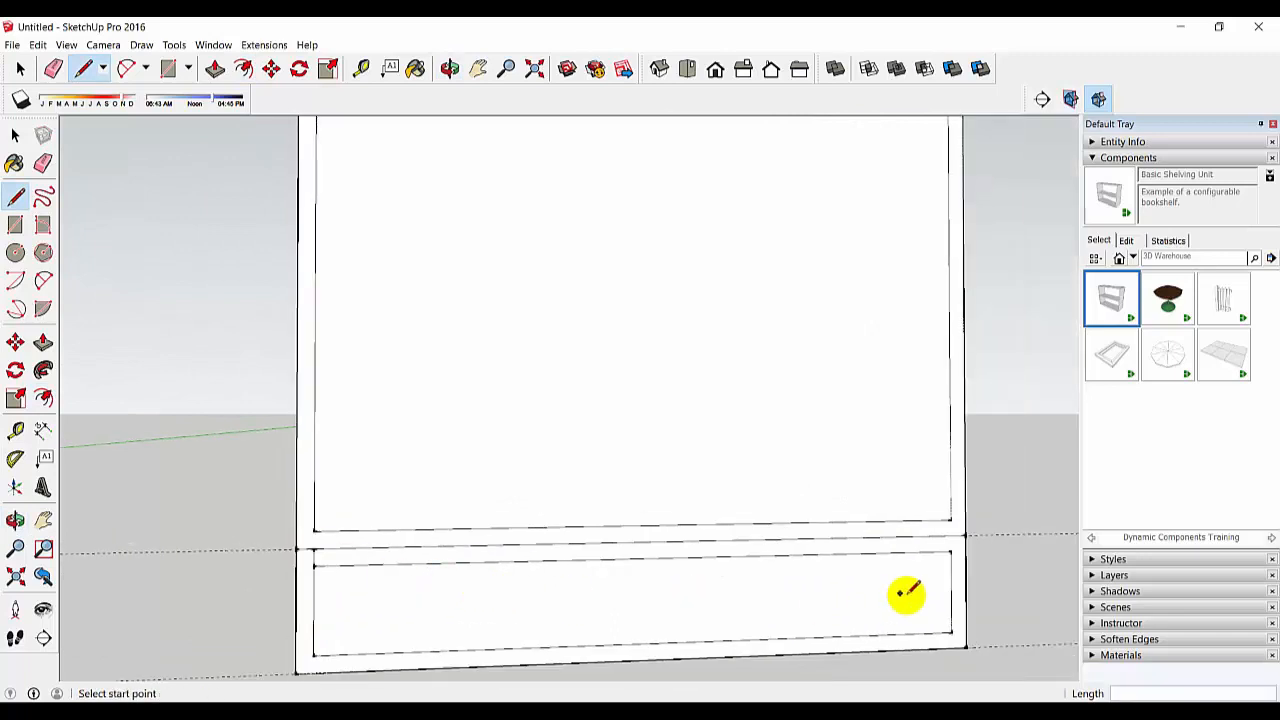
{"action": "scroll", "coordinate": [725, 545], "scroll_direction": "up", "scroll_amount": 4}
{"action": "left_click", "coordinate": [754, 545]}
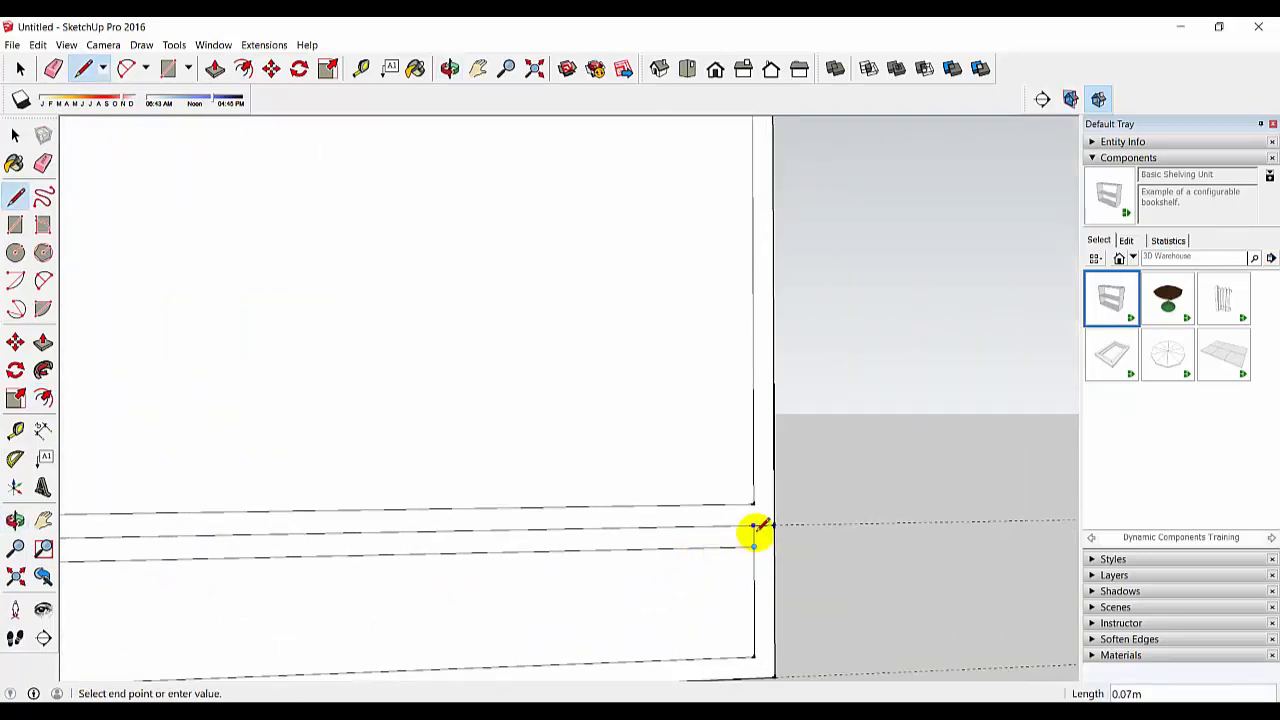
{"action": "scroll", "coordinate": [755, 528], "scroll_direction": "down", "scroll_amount": 3}
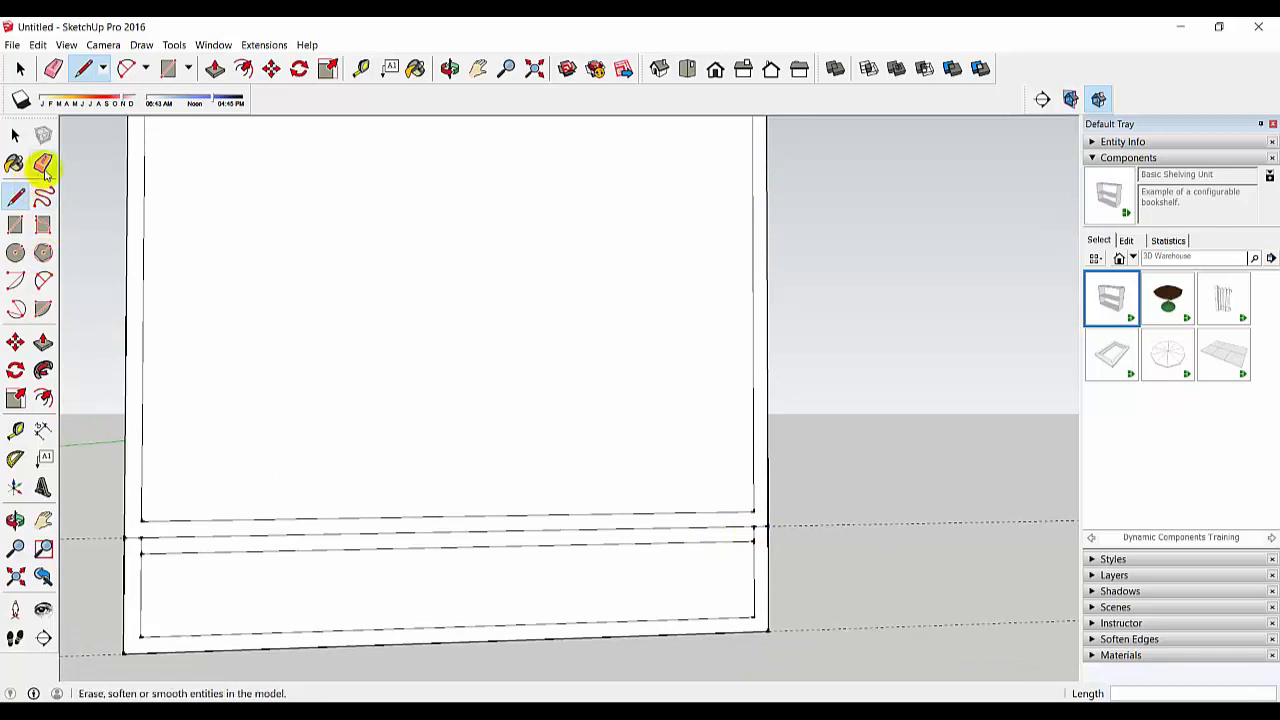
Erase the lower inner rectangle's old top edge, the dividing line's short end segments and the guides there, leaving one middle rail.
{"action": "left_click", "coordinate": [43, 164]}
{"action": "left_click", "coordinate": [277, 551]}
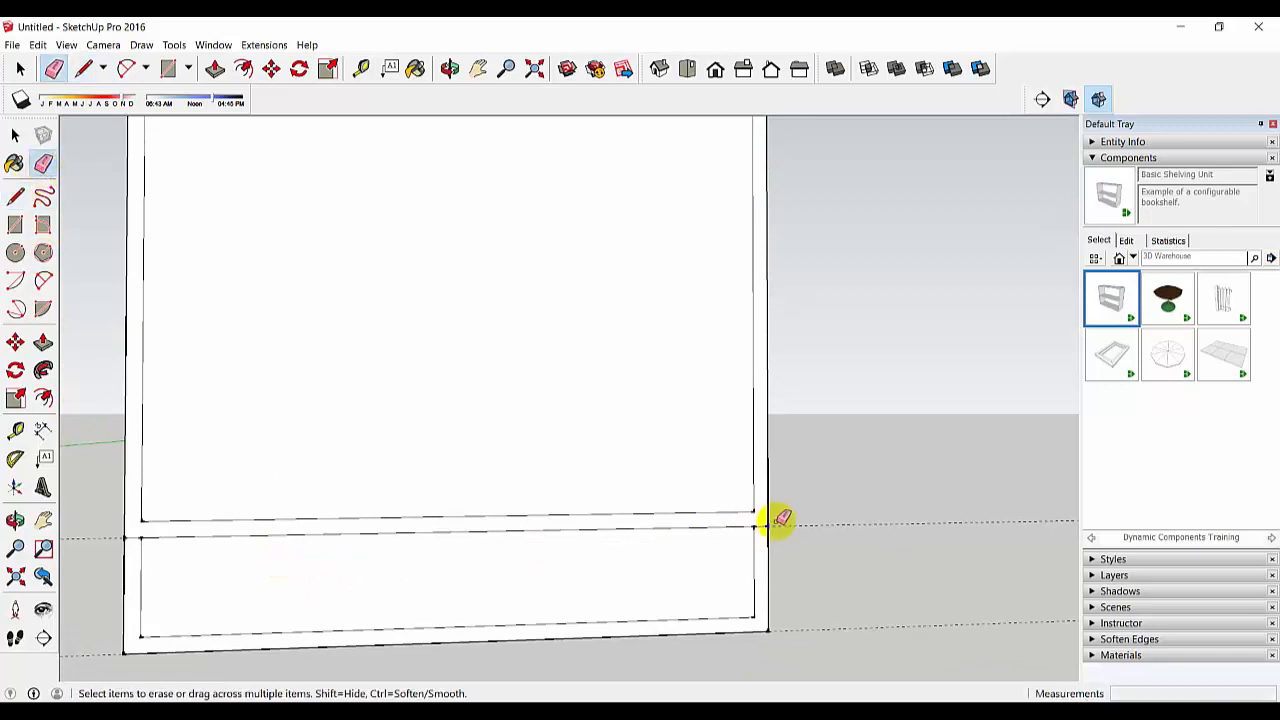
{"action": "scroll", "coordinate": [770, 528], "scroll_direction": "up", "scroll_amount": 4}
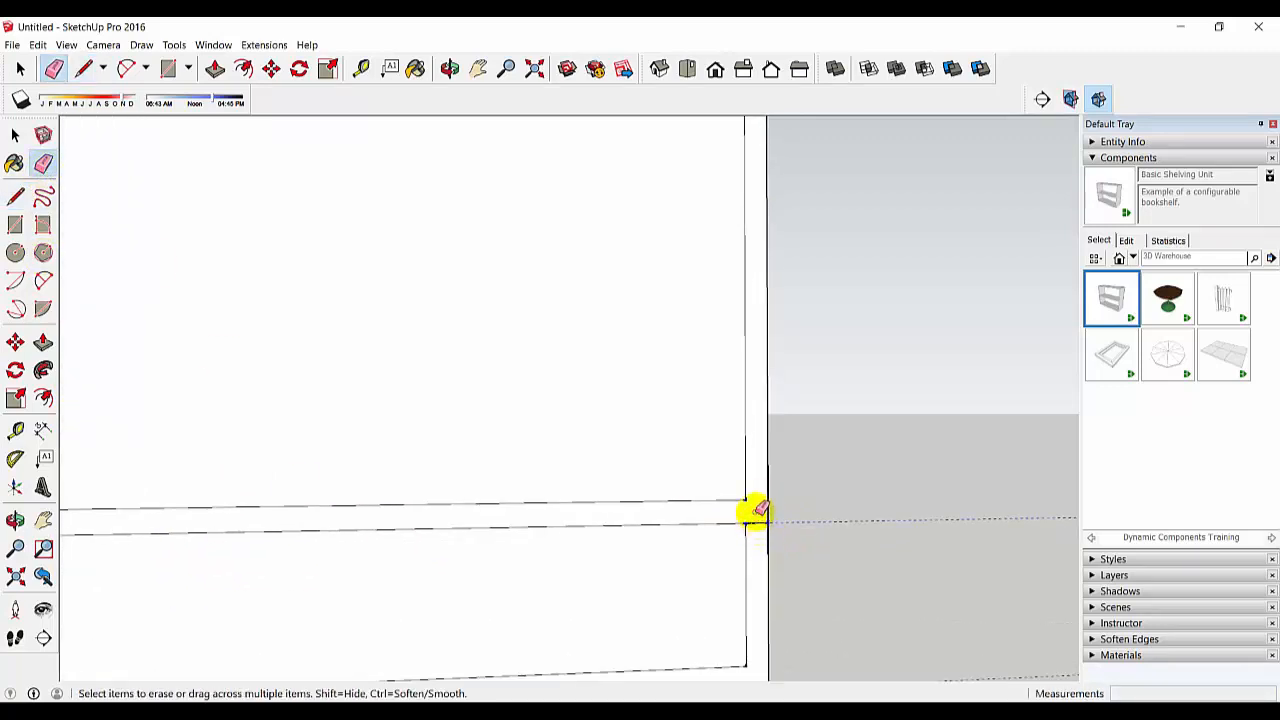
{"action": "left_click", "coordinate": [756, 523]}
{"action": "scroll", "coordinate": [755, 535], "scroll_direction": "down", "scroll_amount": 4}
{"action": "mouse_move", "coordinate": [240, 565]}
{"action": "middle_mouse_down"}
{"action": "mouse_move", "coordinate": [223, 560]}
{"action": "mouse_move", "coordinate": [260, 556]}
{"action": "middle_mouse_up"}
{"action": "scroll", "coordinate": [192, 542], "scroll_direction": "up", "scroll_amount": 3}
{"action": "left_click", "coordinate": [187, 521]}
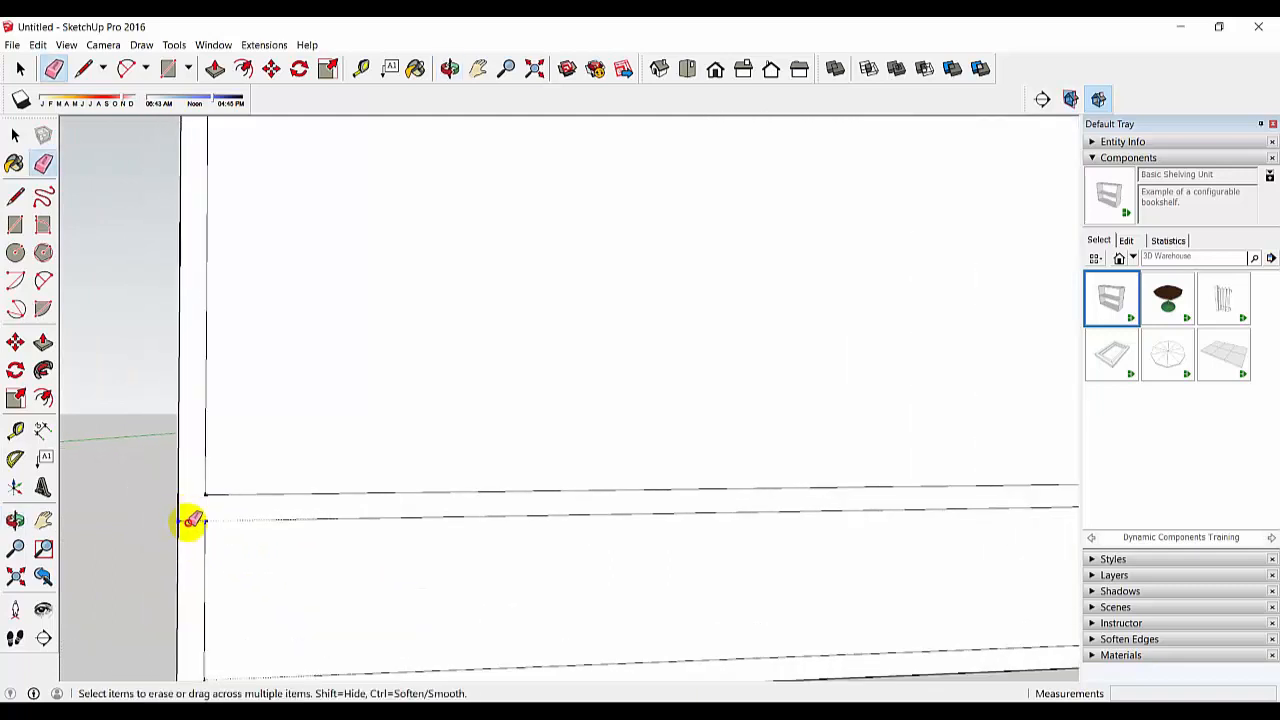
{"action": "scroll", "coordinate": [234, 571], "scroll_direction": "down", "scroll_amount": 5}
{"action": "scroll", "coordinate": [751, 586], "scroll_direction": "down", "scroll_amount": 5}
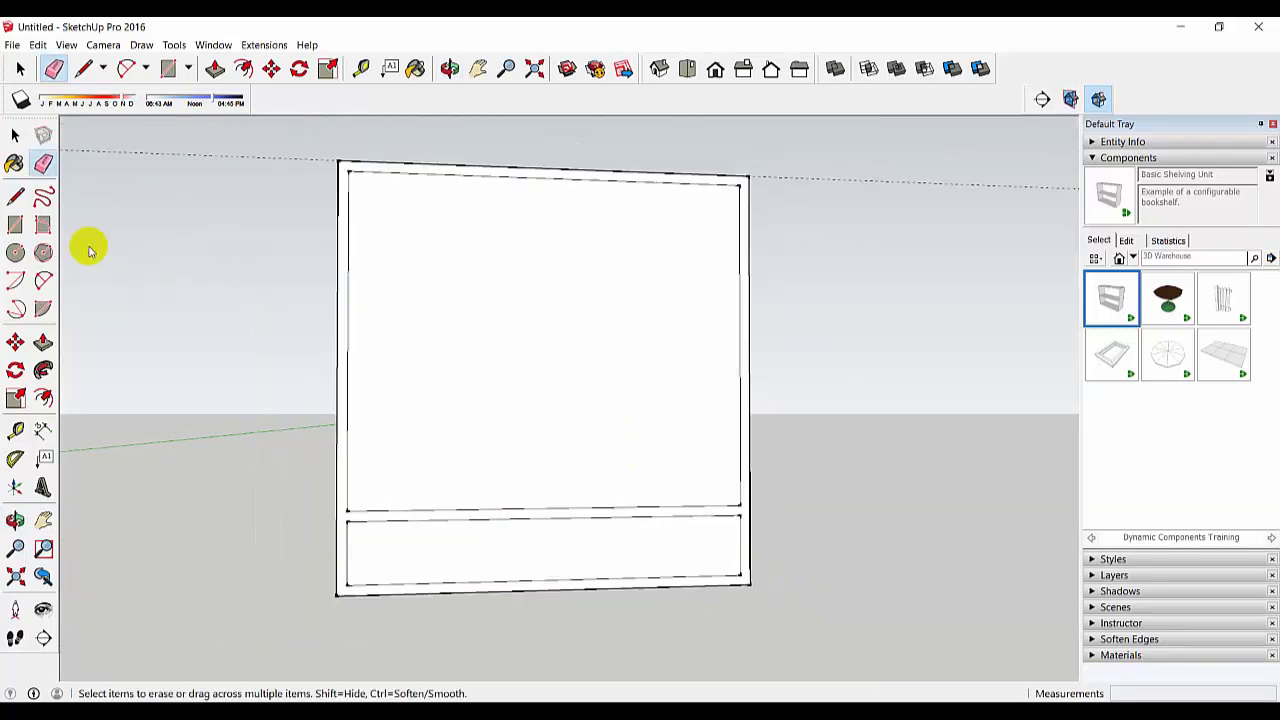
Copy the two vertical edges of the frame's left side 2.83 m to its right side and divide the copies with /3.
{"action": "left_click", "coordinate": [15, 134]}
{"action": "scroll", "coordinate": [388, 544], "scroll_direction": "down", "scroll_amount": 2}
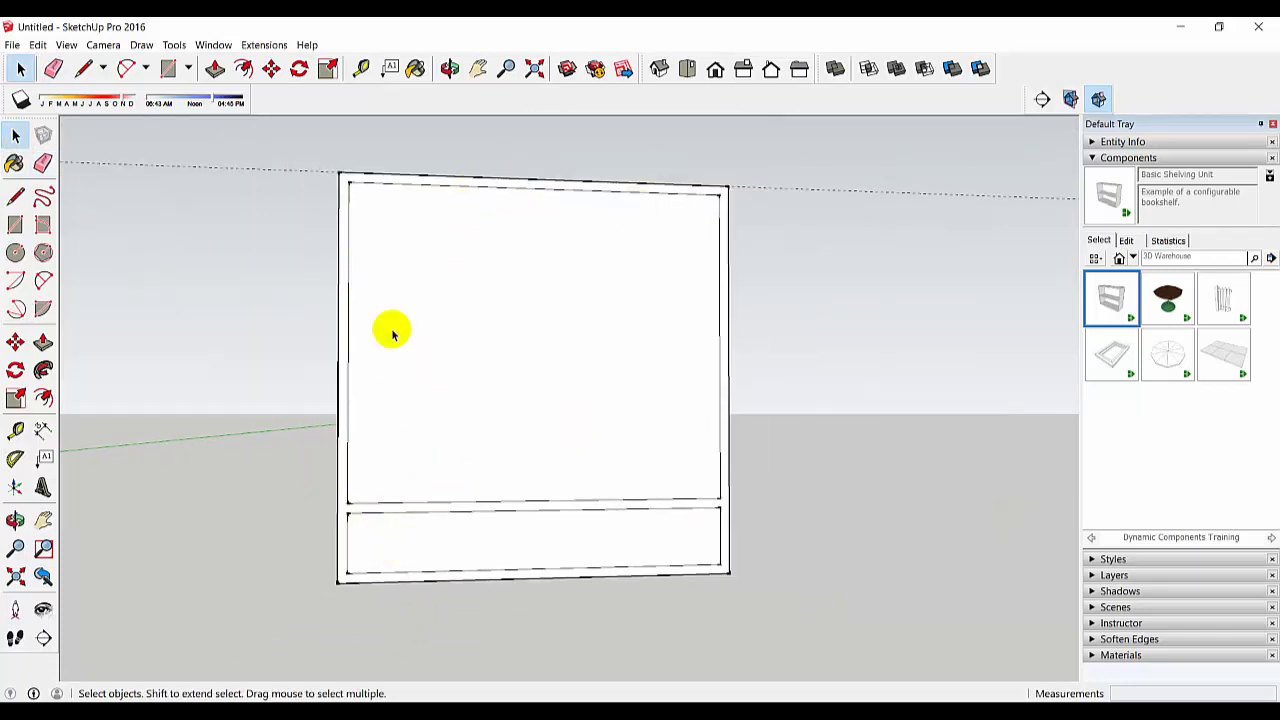
{"action": "scroll", "coordinate": [350, 562], "scroll_direction": "up", "scroll_amount": 2}
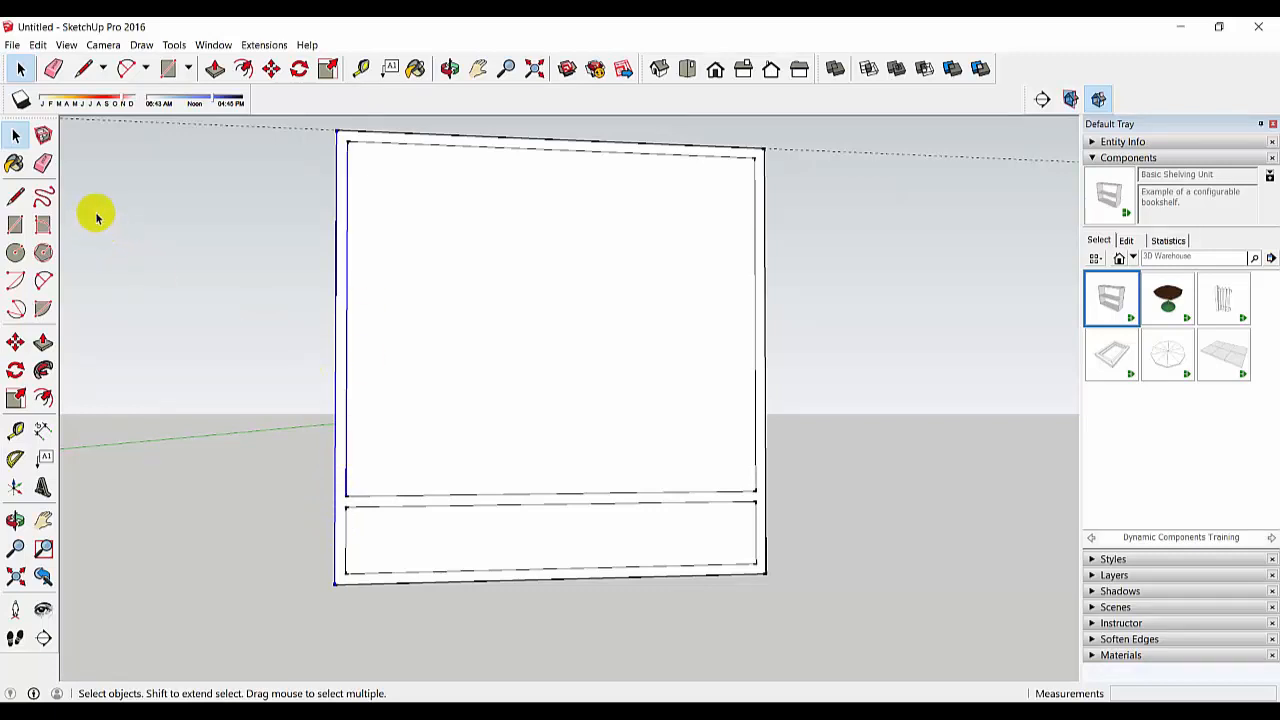
{"action": "left_click", "coordinate": [15, 342]}
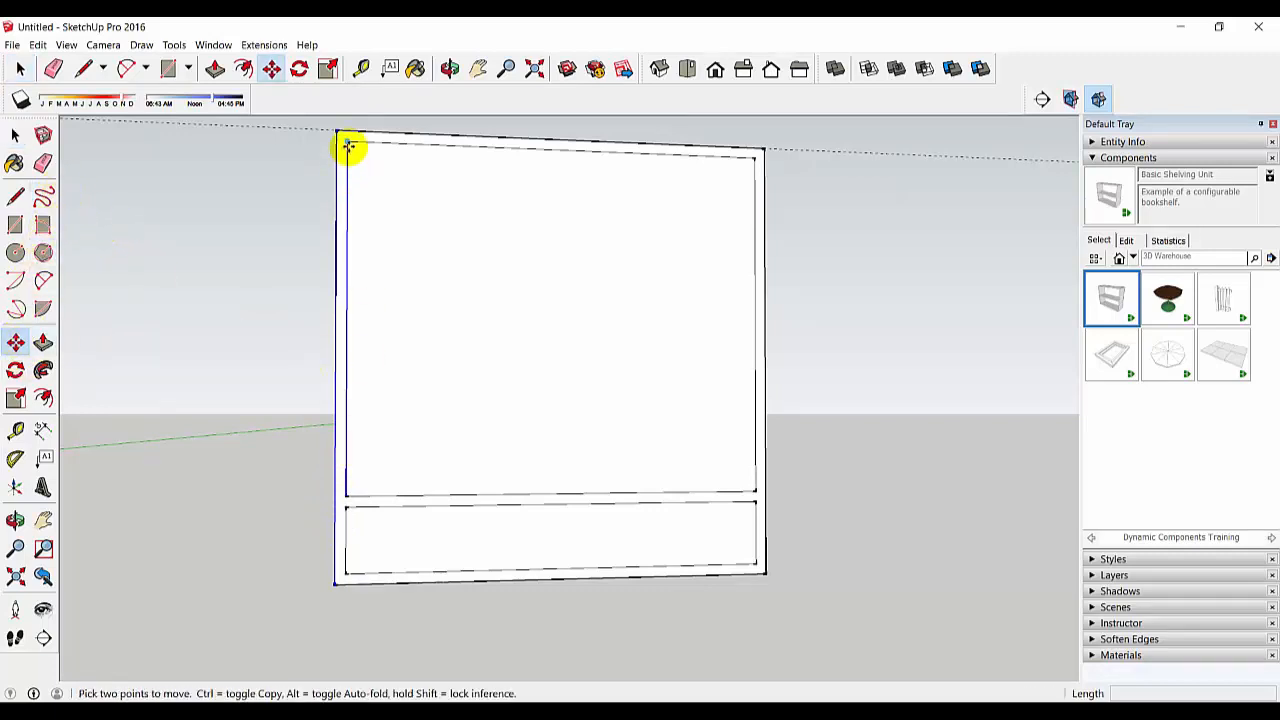
{"action": "left_click", "coordinate": [349, 146]}
{"action": "key", "text": "ctrl"}
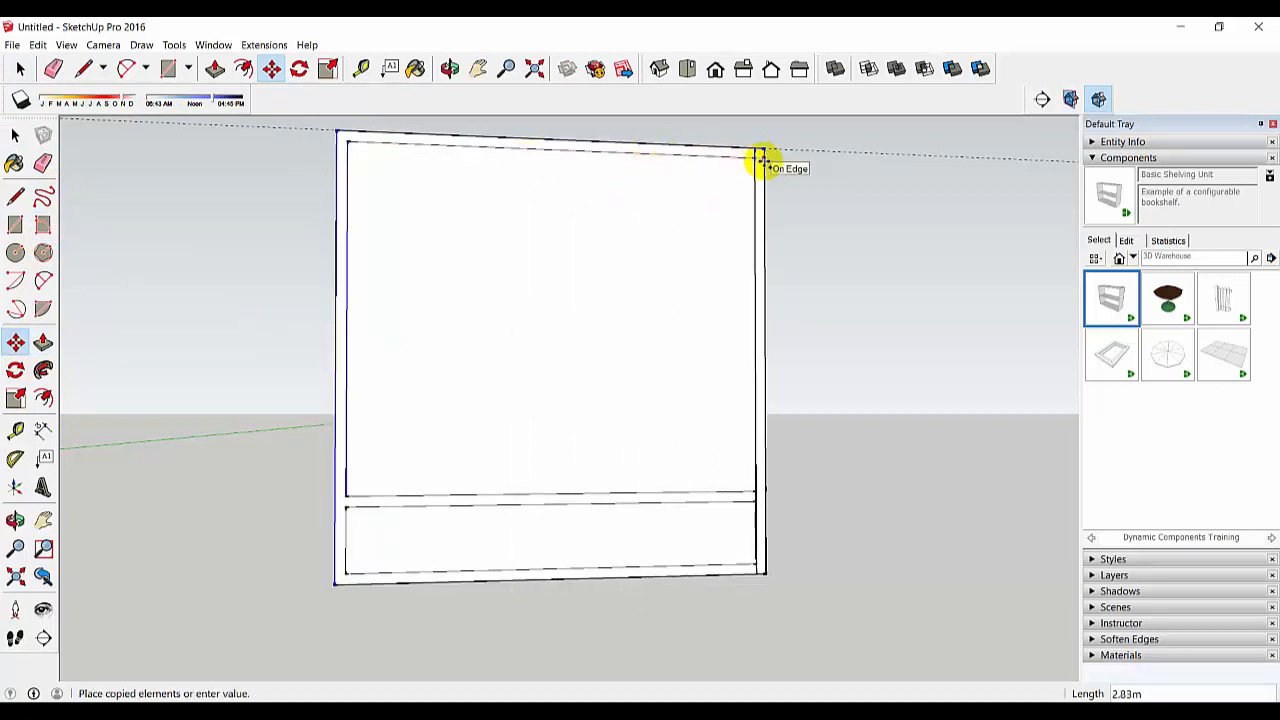
{"action": "left_click", "coordinate": [762, 161]}
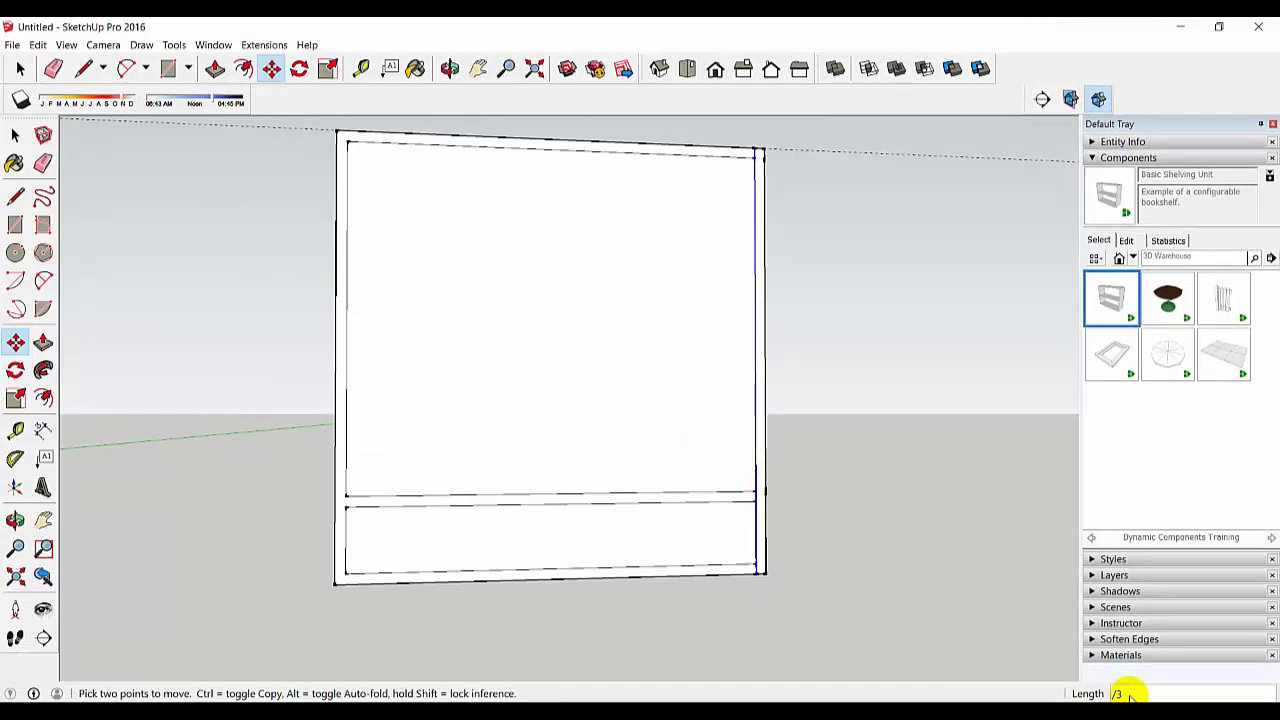
{"action": "key", "text": "Return"}
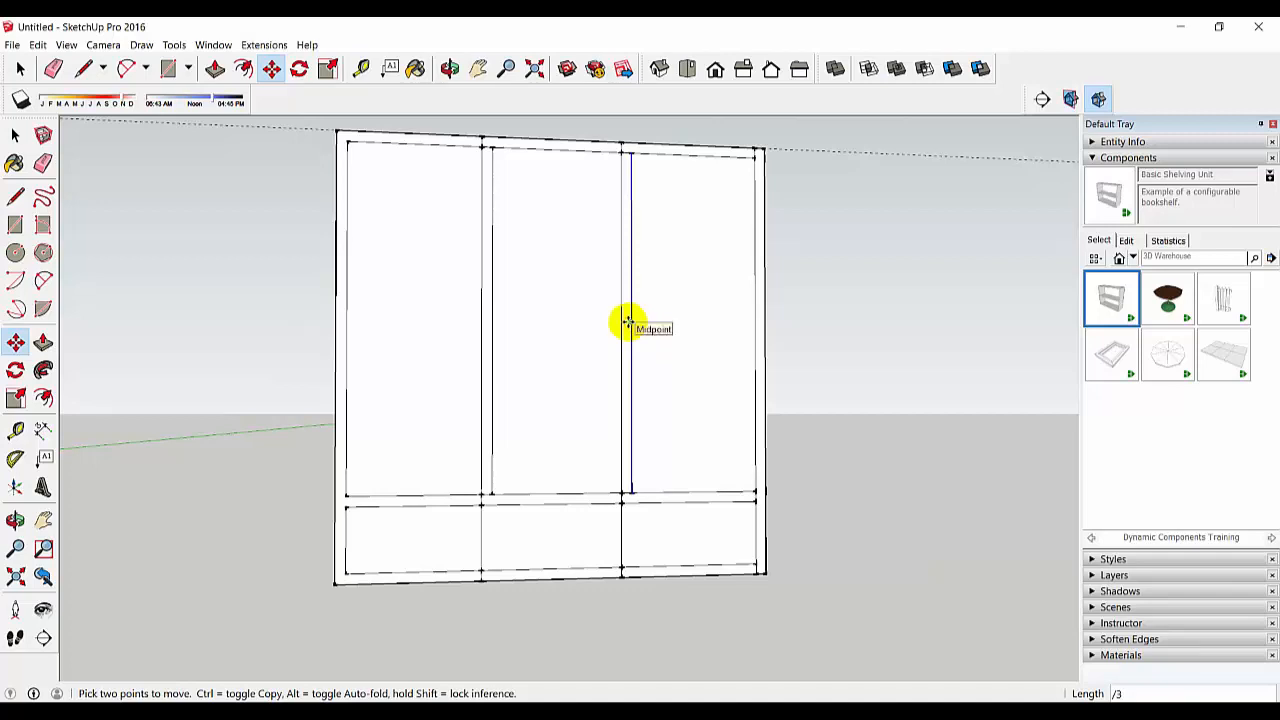
Draw lines extending the right edges of both mullions from the middle rail down to the frame's bottom edge.
{"action": "left_click", "coordinate": [44, 165]}
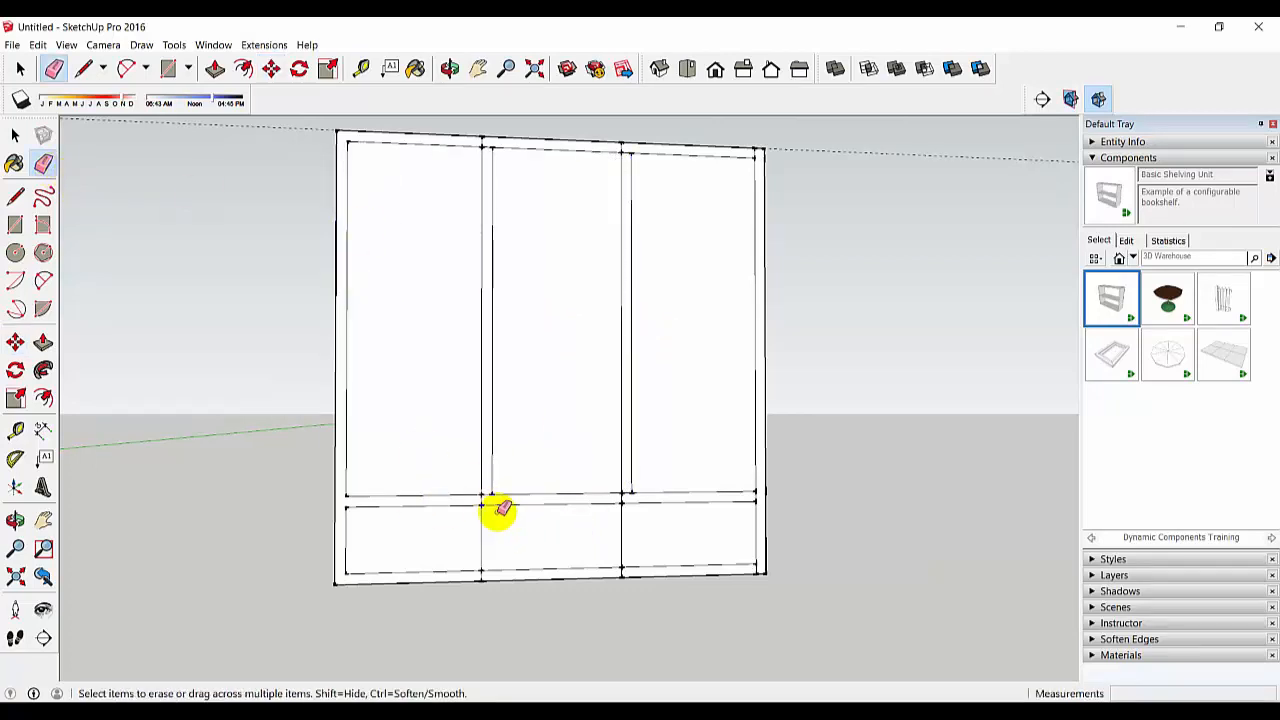
{"action": "left_click", "coordinate": [15, 197]}
{"action": "scroll", "coordinate": [510, 527], "scroll_direction": "up", "scroll_amount": 2}
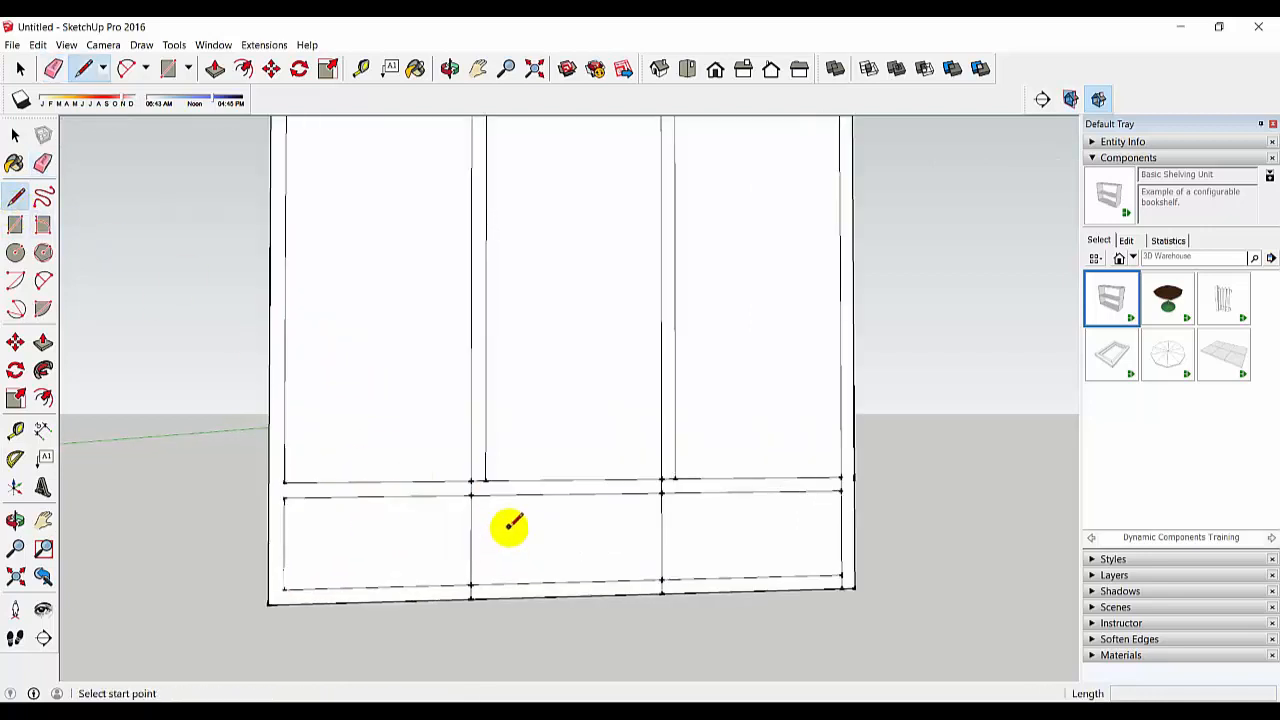
{"action": "scroll", "coordinate": [505, 515], "scroll_direction": "down", "scroll_amount": 1}
{"action": "left_click", "coordinate": [487, 486]}
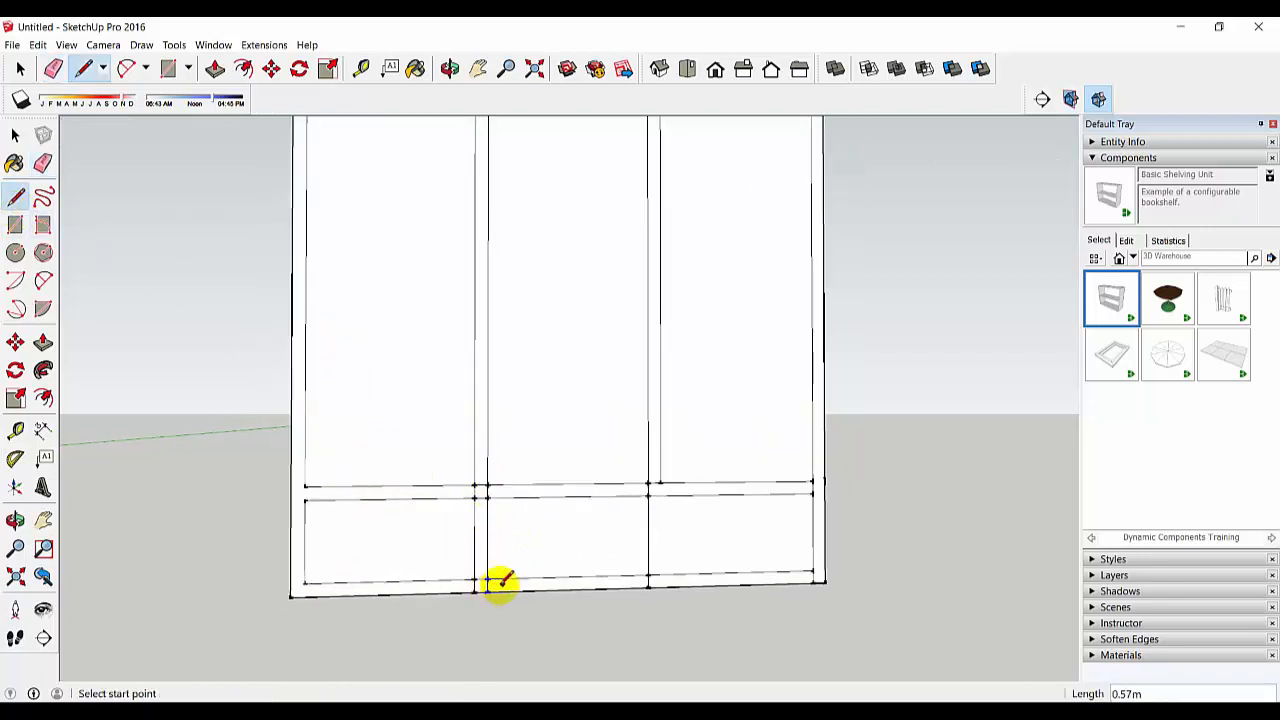
{"action": "left_click", "coordinate": [660, 484]}
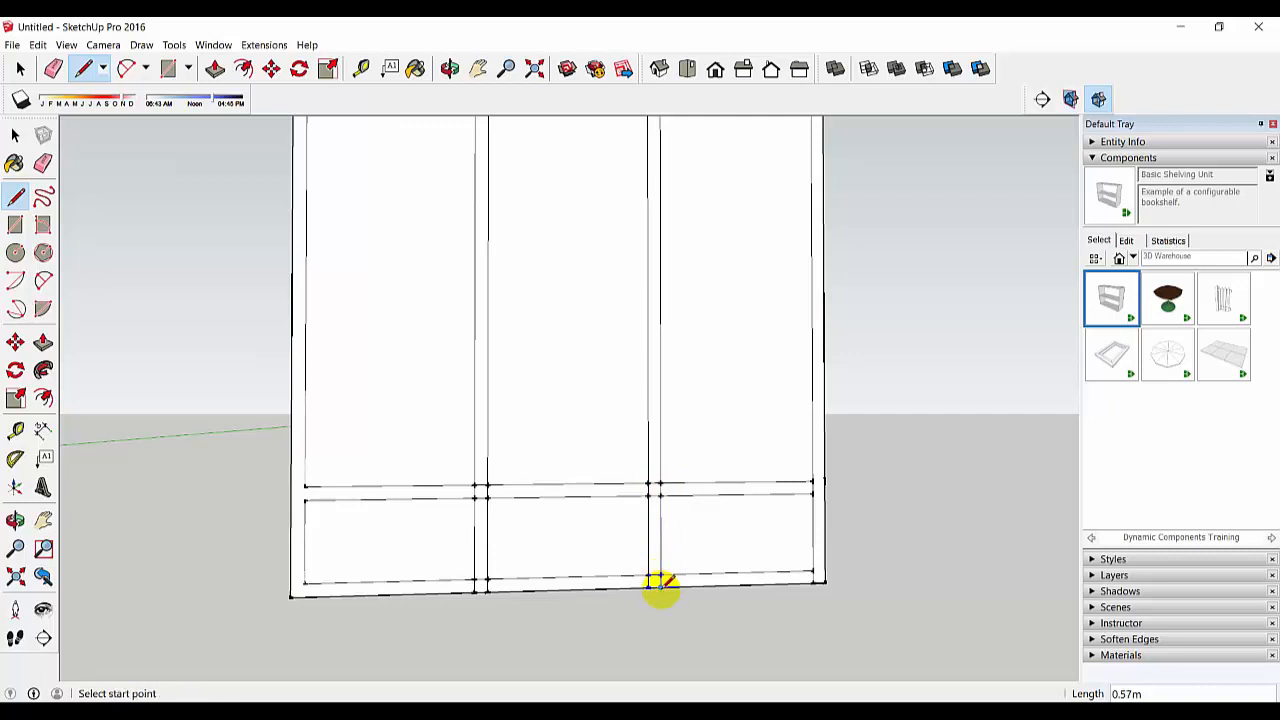
Erase the leftover line segments where the mullions cross the middle and bottom rails and at the frame's lower right corner.
{"action": "left_click", "coordinate": [43, 163]}
{"action": "scroll", "coordinate": [430, 545], "scroll_direction": "up", "scroll_amount": 3}
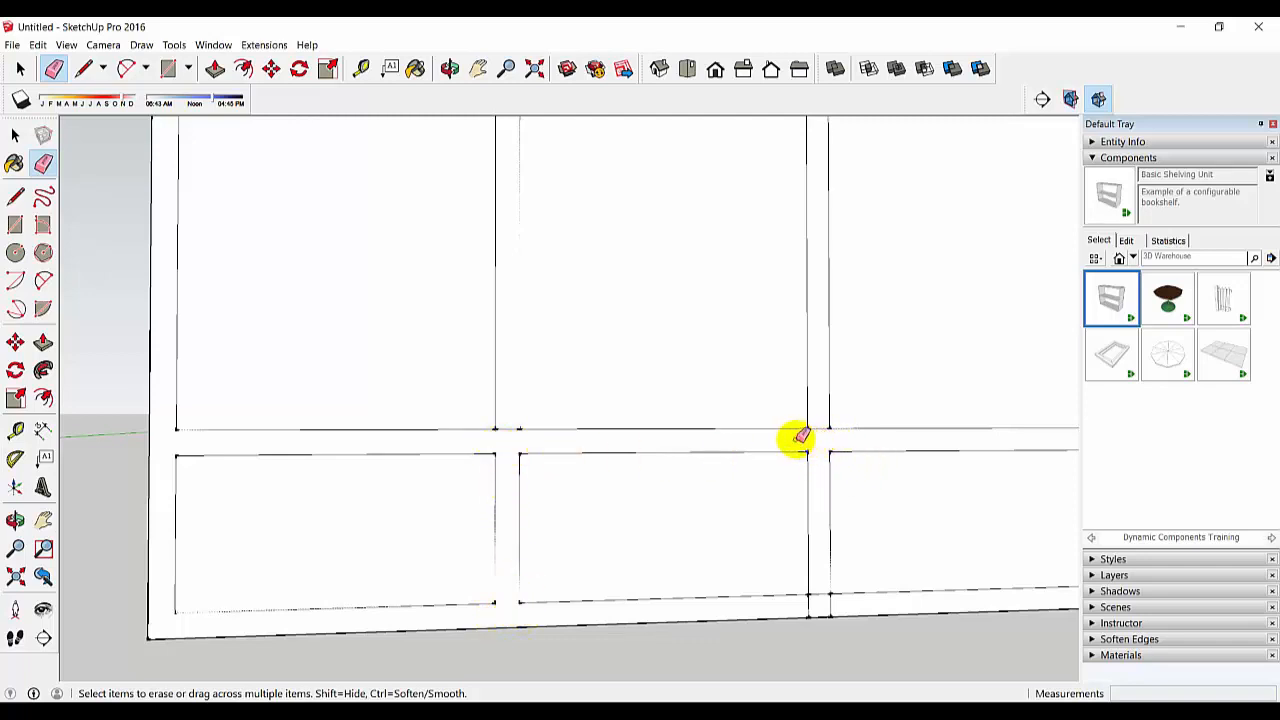
{"action": "scroll", "coordinate": [815, 480], "scroll_direction": "down", "scroll_amount": 3}
{"action": "scroll", "coordinate": [832, 560], "scroll_direction": "up", "scroll_amount": 3}
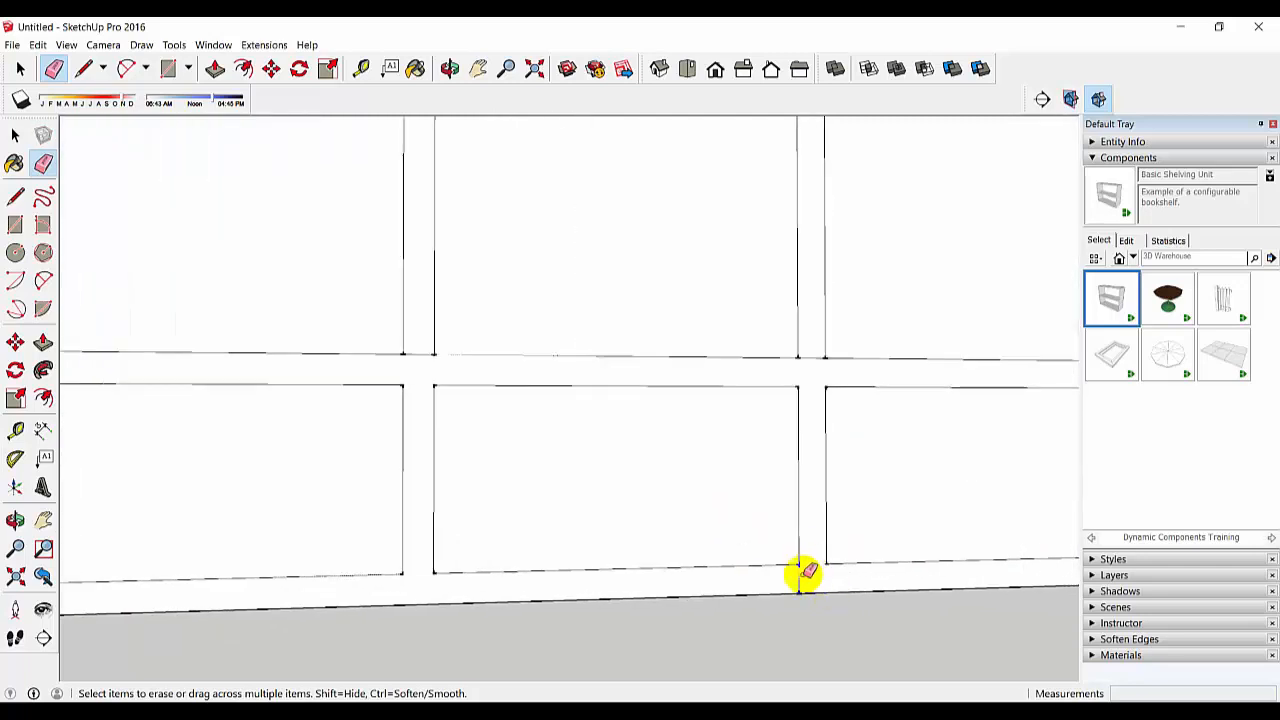
{"action": "scroll", "coordinate": [800, 572], "scroll_direction": "down", "scroll_amount": 4}
{"action": "scroll", "coordinate": [995, 548], "scroll_direction": "up", "scroll_amount": 1}
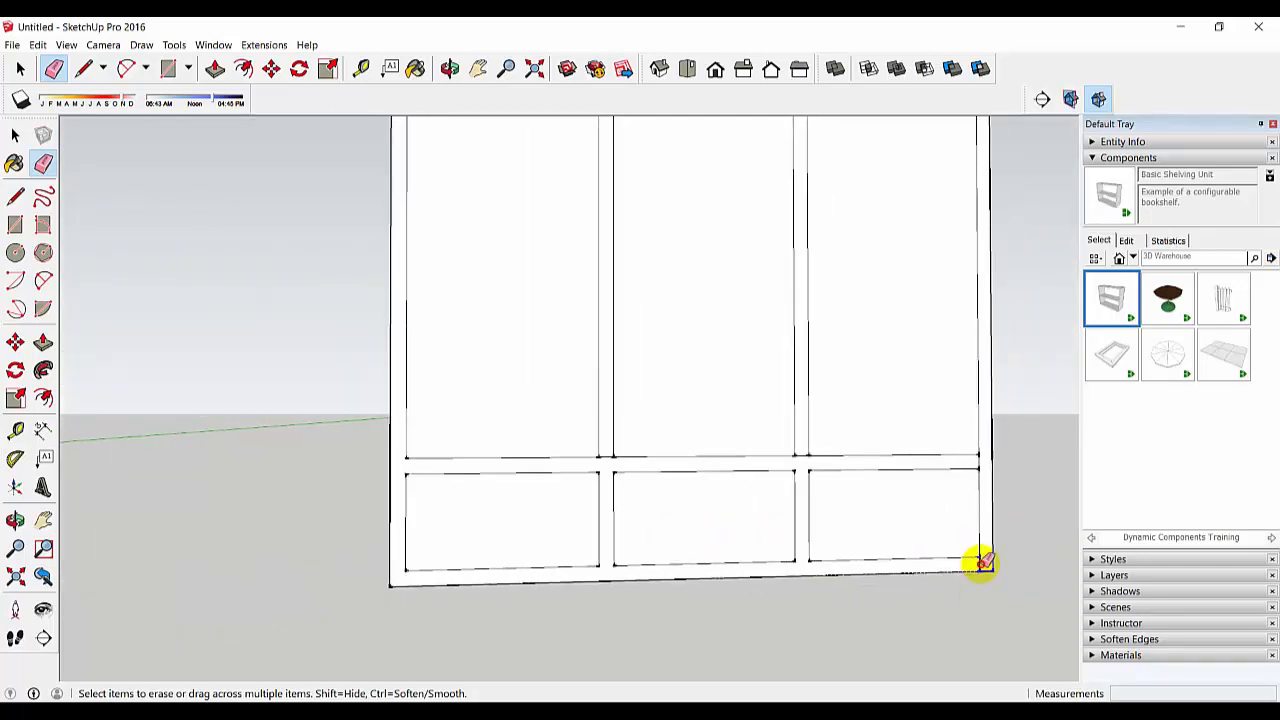
{"action": "scroll", "coordinate": [980, 463], "scroll_direction": "up", "scroll_amount": 3}
{"action": "scroll", "coordinate": [963, 458], "scroll_direction": "down", "scroll_amount": 6}
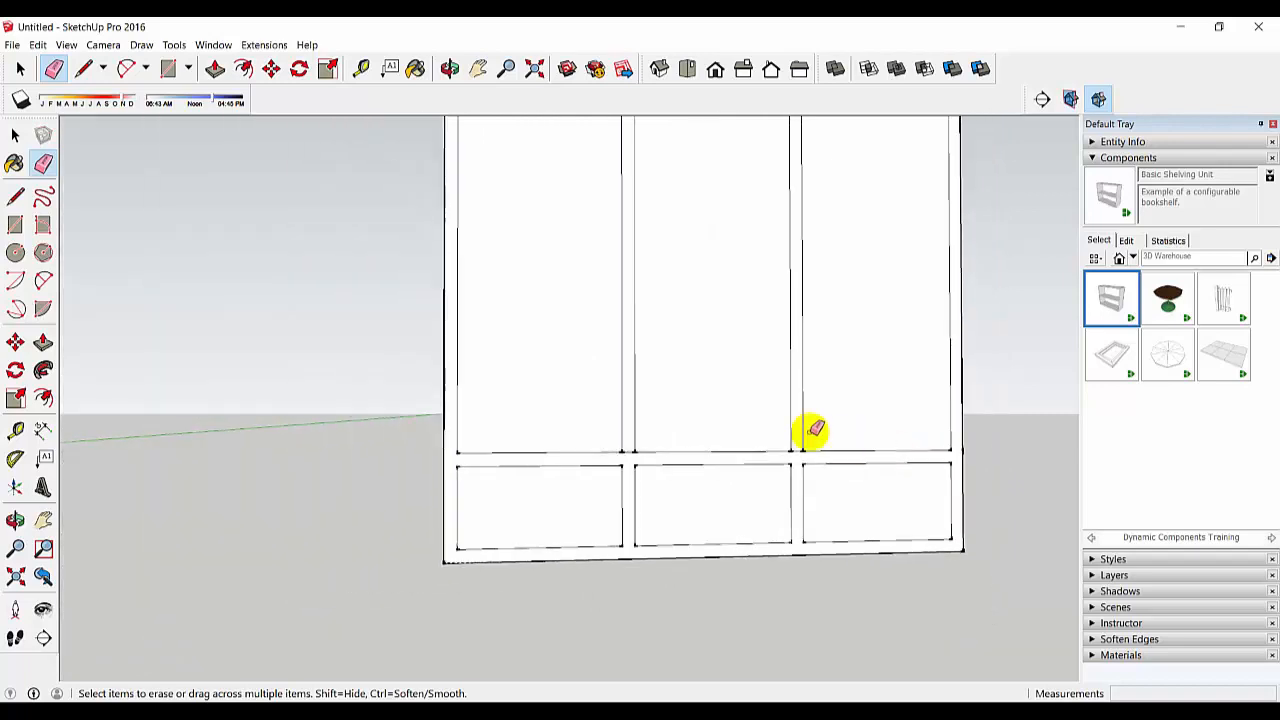
In the front view, erase the leftover line segments where the mullions and the right side cross the frame's top rail.
{"action": "middle_click_drag", "start_coordinate": [734, 349], "coordinate": [585, 341]}
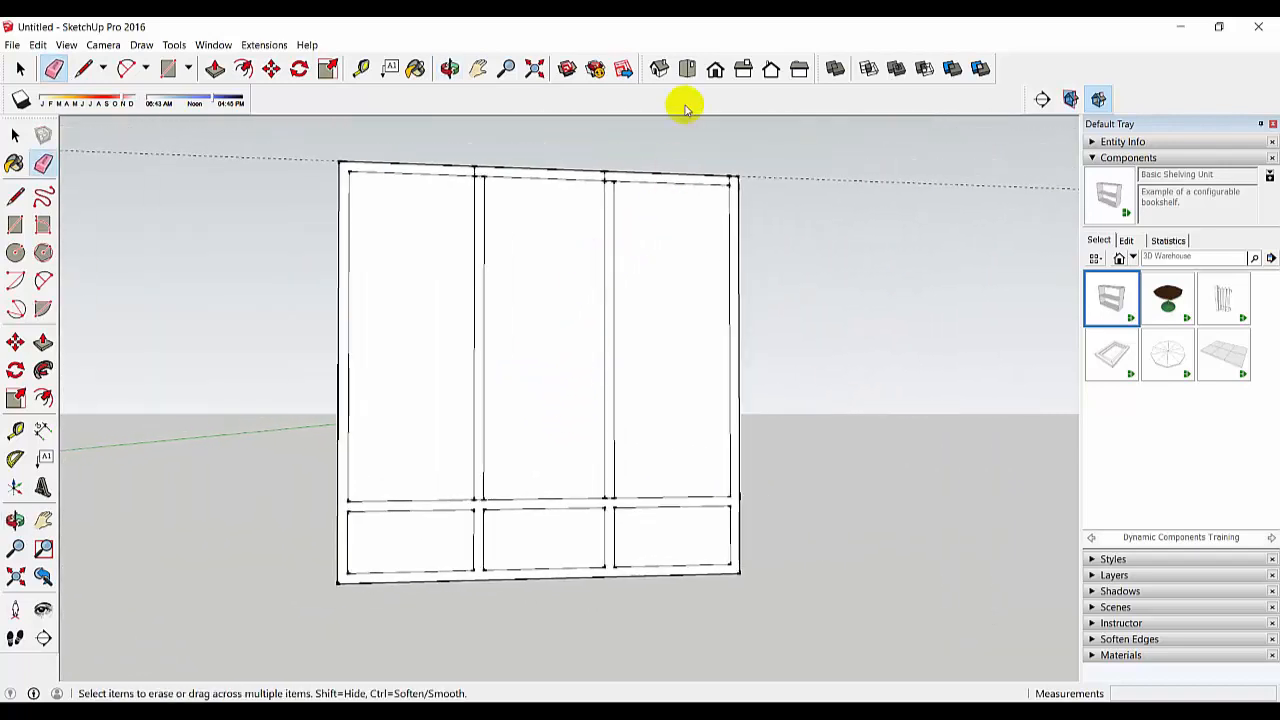
{"action": "left_click", "coordinate": [714, 69]}
{"action": "scroll", "coordinate": [625, 195], "scroll_direction": "up", "scroll_amount": 6}
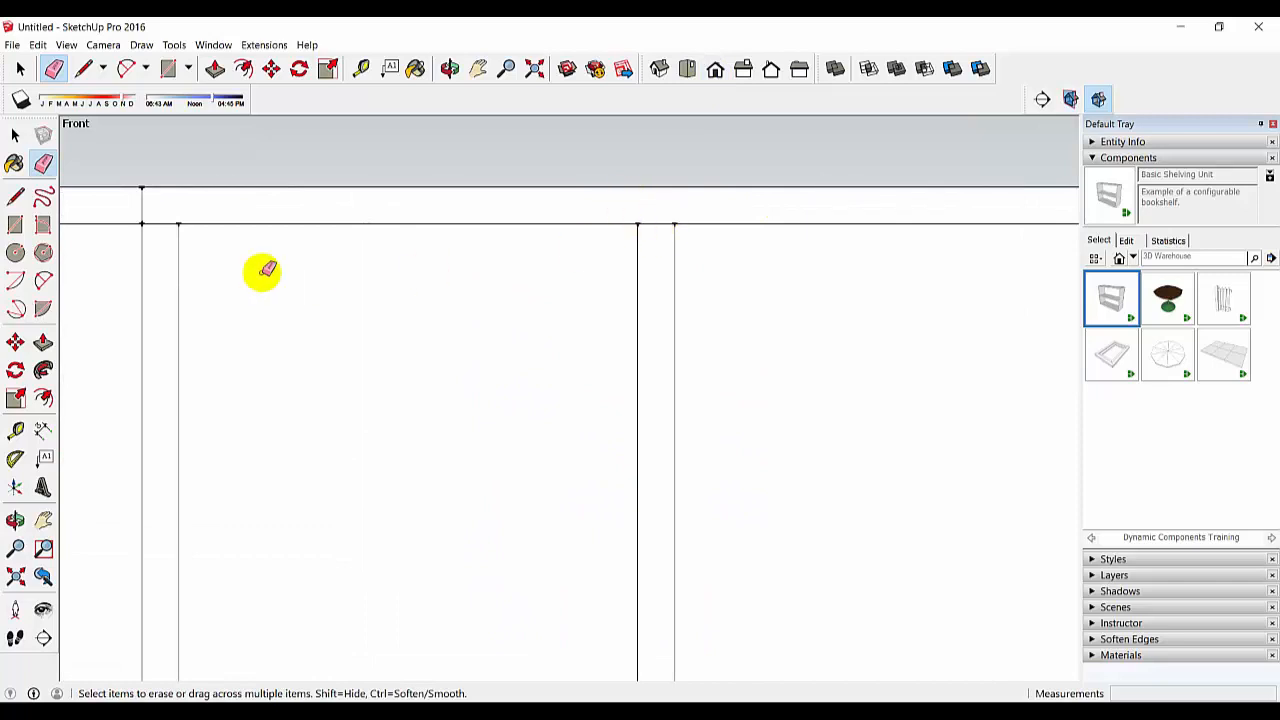
{"action": "left_click", "coordinate": [655, 224]}
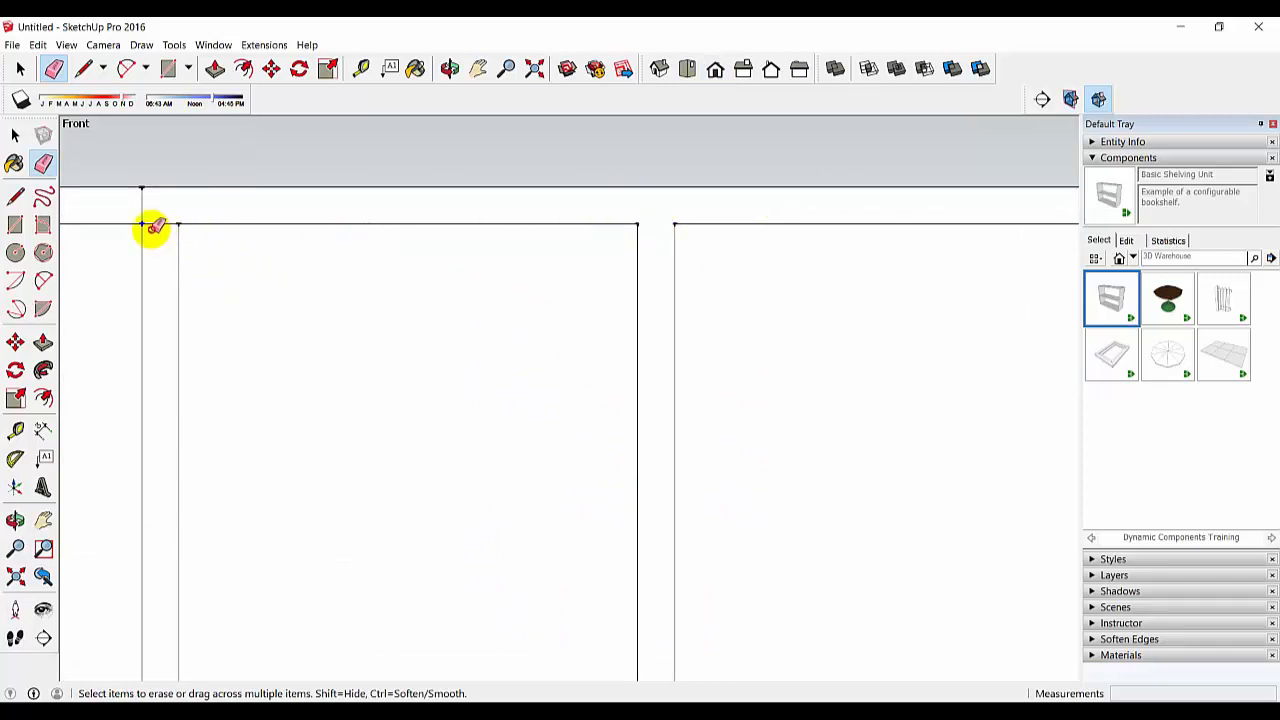
{"action": "left_click", "coordinate": [154, 225]}
{"action": "left_click", "coordinate": [142, 206]}
{"action": "scroll", "coordinate": [145, 205], "scroll_direction": "down", "scroll_amount": 2}
{"action": "middle_click_drag", "start_coordinate": [776, 266], "coordinate": [566, 312], "text": "shift"}
{"action": "scroll", "coordinate": [637, 273], "scroll_direction": "up", "scroll_amount": 2}
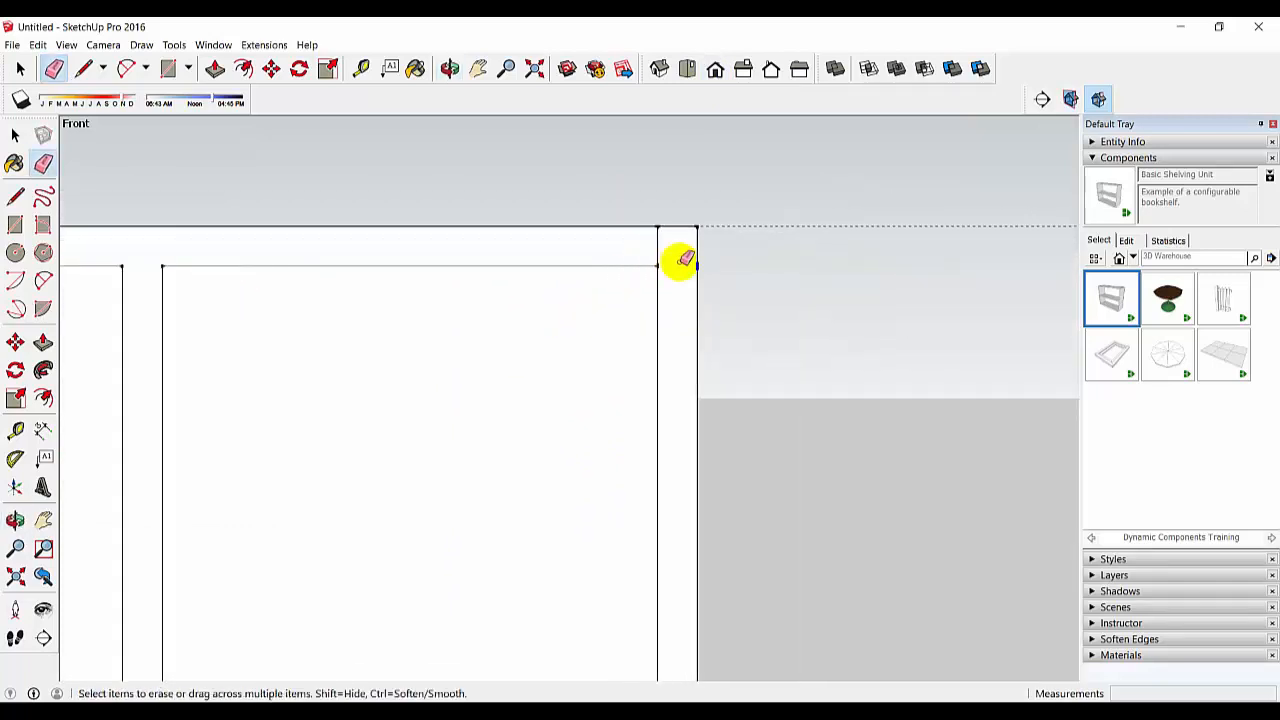
{"action": "left_click", "coordinate": [656, 248]}
Erase the short leftover segments where the two mullions cross the top edge of the middle rail.
{"action": "scroll", "coordinate": [538, 272], "scroll_direction": "down", "scroll_amount": 3}
{"action": "middle_click_drag", "start_coordinate": [175, 334], "coordinate": [587, 306], "text": "shift"}
{"action": "scroll", "coordinate": [389, 339], "scroll_direction": "down", "scroll_amount": 4}
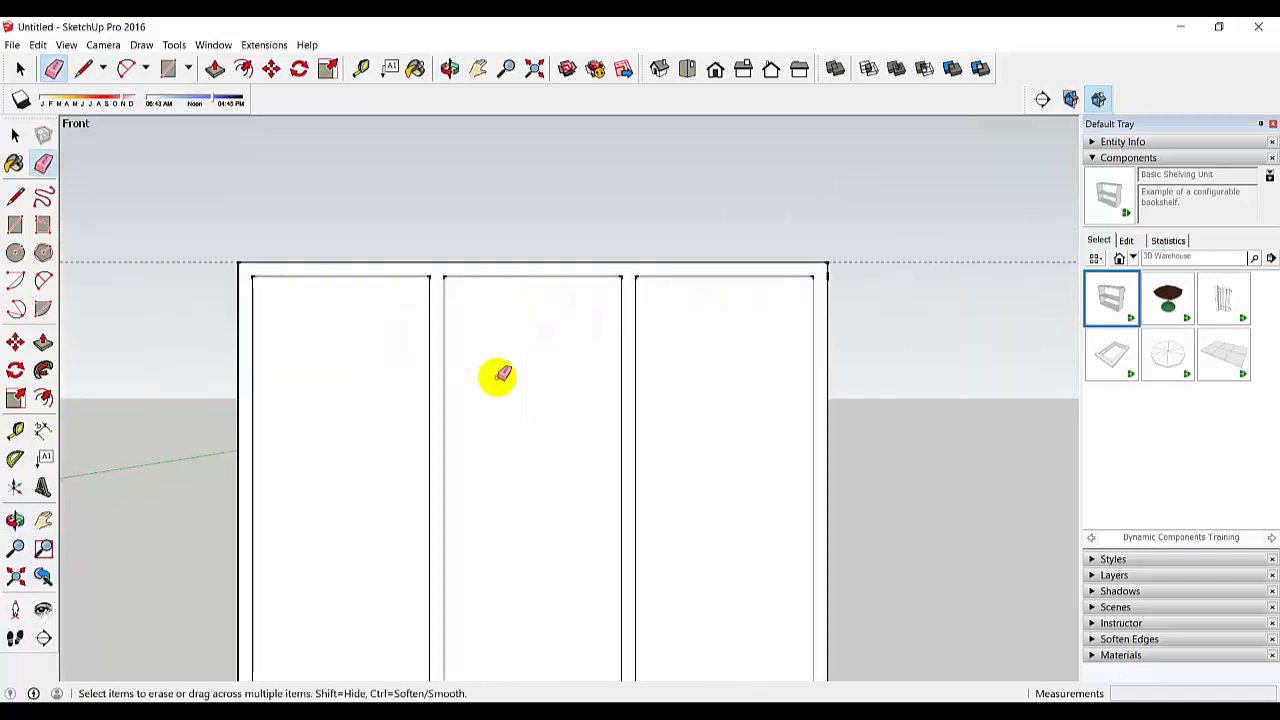
{"action": "scroll", "coordinate": [644, 501], "scroll_direction": "up", "scroll_amount": 1}
{"action": "middle_click_drag", "start_coordinate": [644, 501], "coordinate": [614, 284], "text": "shift"}
{"action": "scroll", "coordinate": [587, 522], "scroll_direction": "down", "scroll_amount": 3}
{"action": "middle_click_drag", "start_coordinate": [626, 550], "coordinate": [628, 488], "text": "shift"}
{"action": "scroll", "coordinate": [614, 489], "scroll_direction": "up", "scroll_amount": 7}
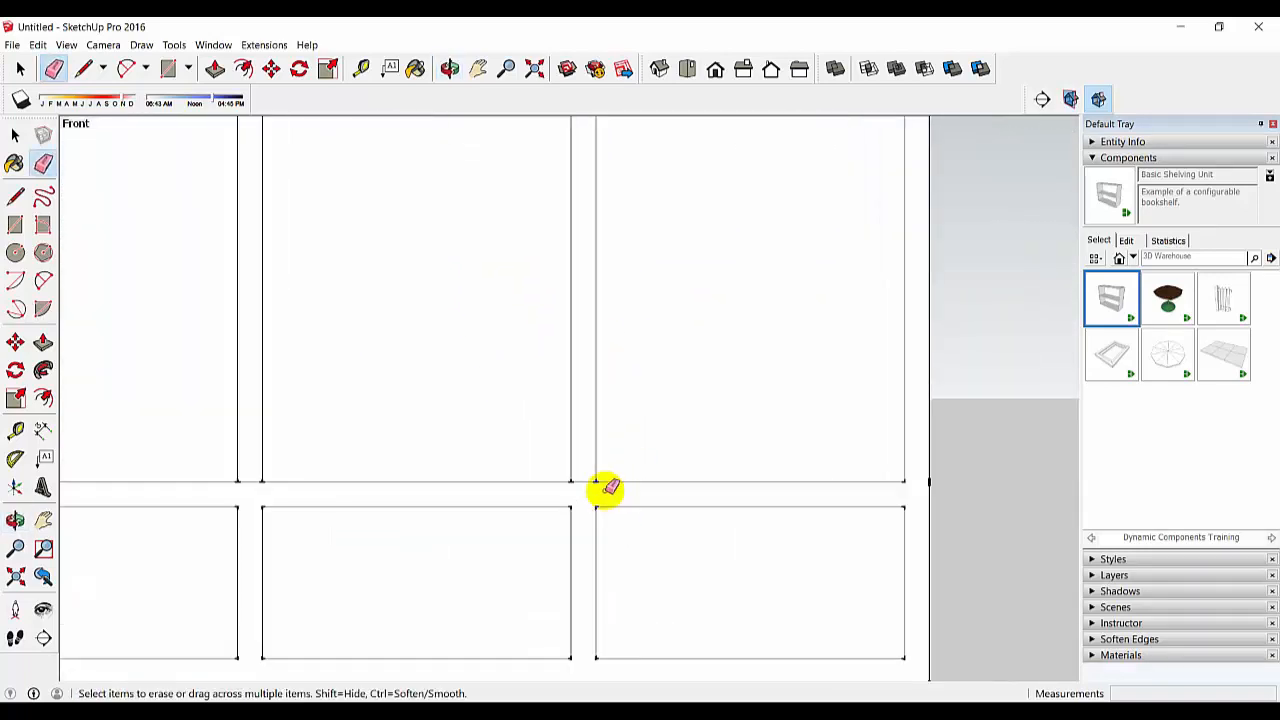
{"action": "left_click", "coordinate": [579, 481]}
{"action": "scroll", "coordinate": [585, 472], "scroll_direction": "down", "scroll_amount": 3}
{"action": "scroll", "coordinate": [300, 491], "scroll_direction": "up", "scroll_amount": 3}
{"action": "left_click", "coordinate": [300, 464]}
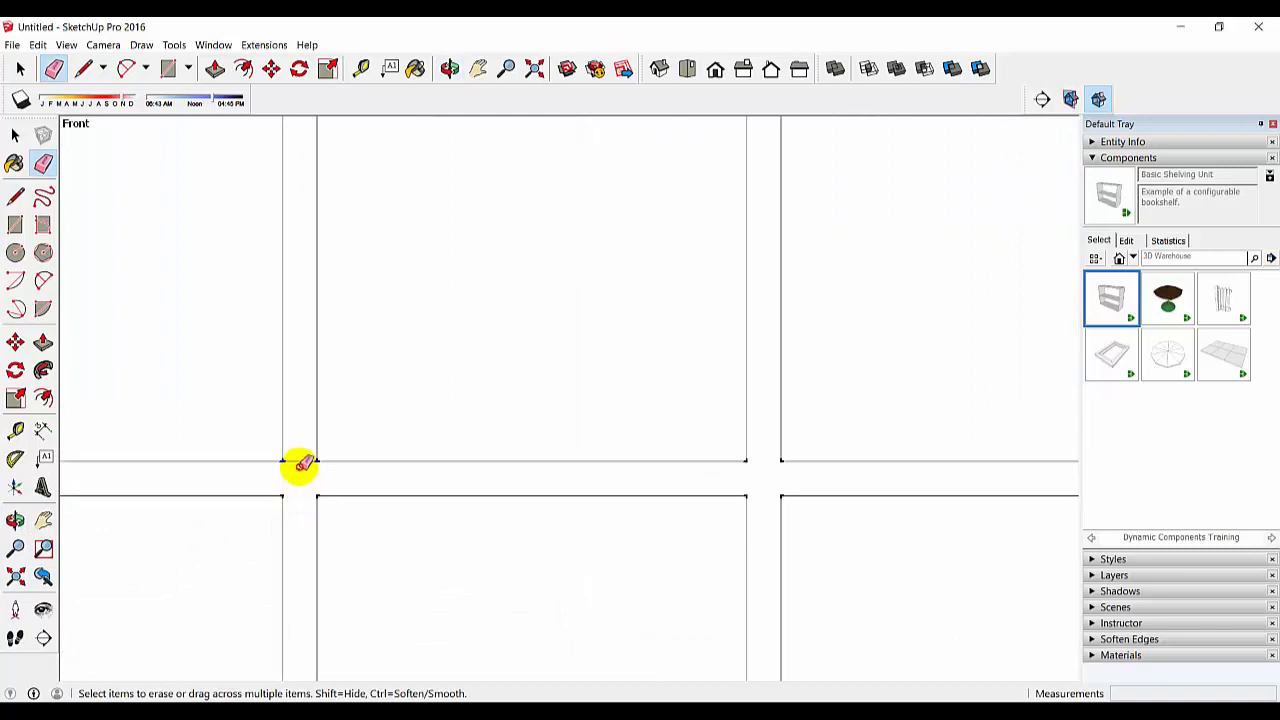
Erase the horizontal guide line running along the frame's top edge.
{"action": "scroll", "coordinate": [300, 463], "scroll_direction": "down", "scroll_amount": 5}
{"action": "scroll", "coordinate": [507, 478], "scroll_direction": "down", "scroll_amount": 1}
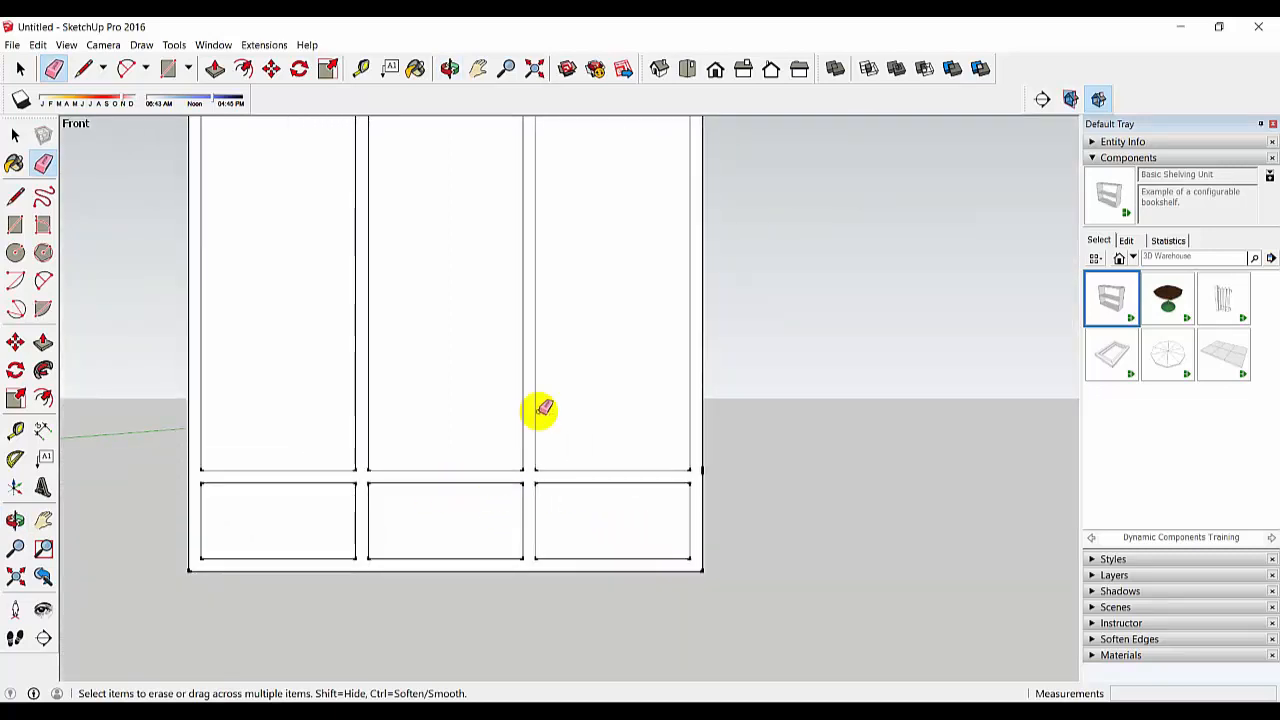
{"action": "middle_click_drag", "start_coordinate": [561, 383], "coordinate": [569, 449], "text": "shift"}
{"action": "scroll", "coordinate": [575, 446], "scroll_direction": "down", "scroll_amount": 1}
{"action": "middle_click_drag", "start_coordinate": [600, 377], "coordinate": [626, 371], "text": "shift"}
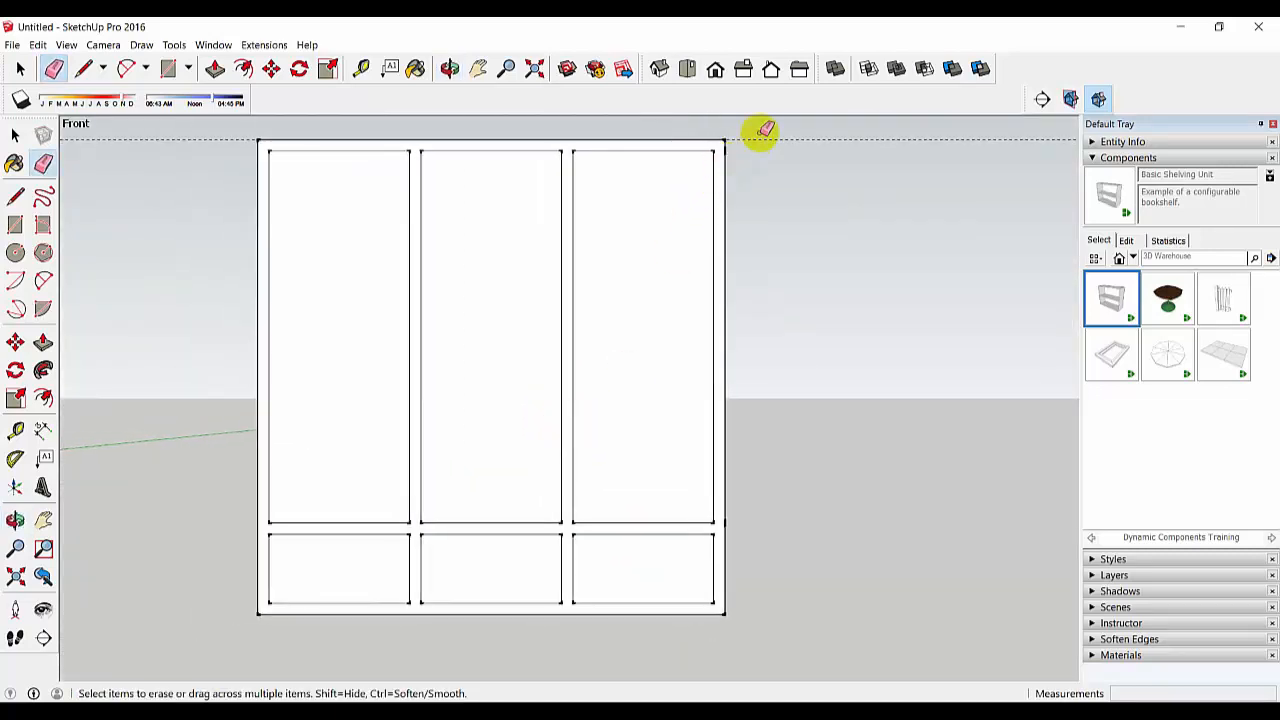
{"action": "scroll", "coordinate": [683, 265], "scroll_direction": "down", "scroll_amount": 1}
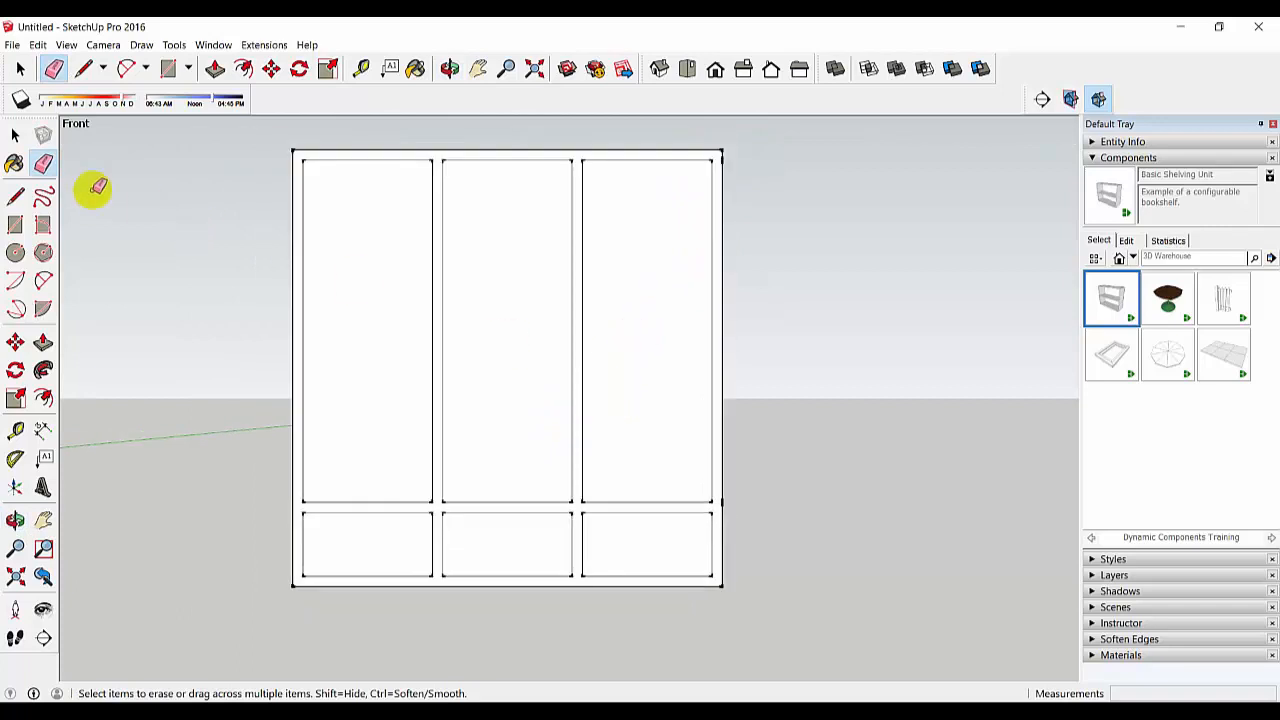
Push/Pull the window frame's face out by 0.1 m, leaving the six panes recessed.
{"action": "left_click", "coordinate": [43, 345]}
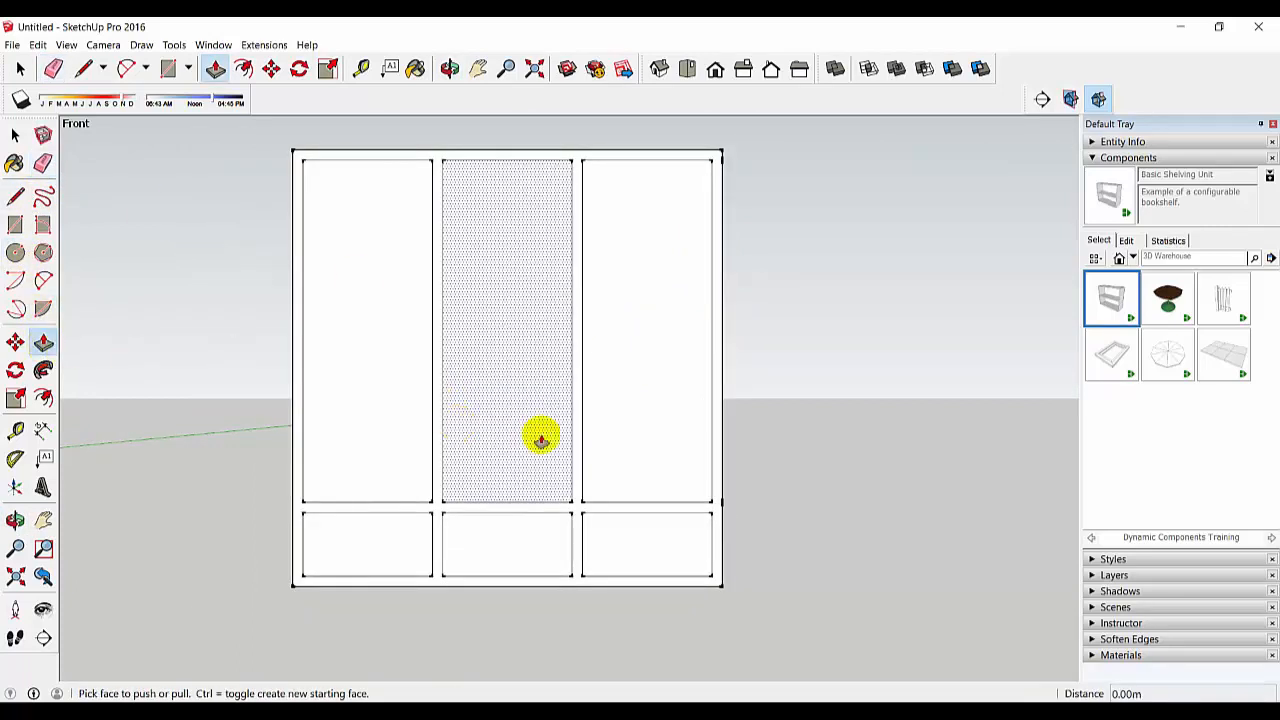
{"action": "left_click", "coordinate": [713, 513]}
{"action": "middle_click_drag", "start_coordinate": [720, 494], "coordinate": [571, 494]}
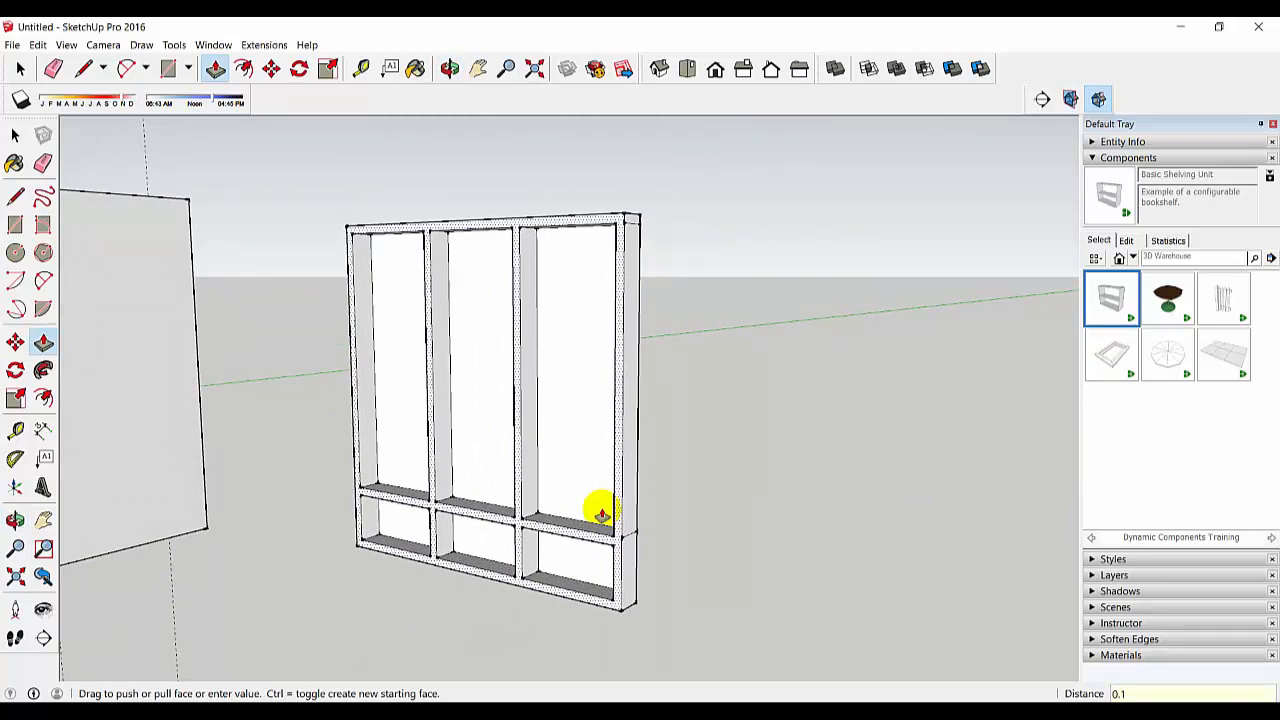
{"action": "key", "text": "Return"}
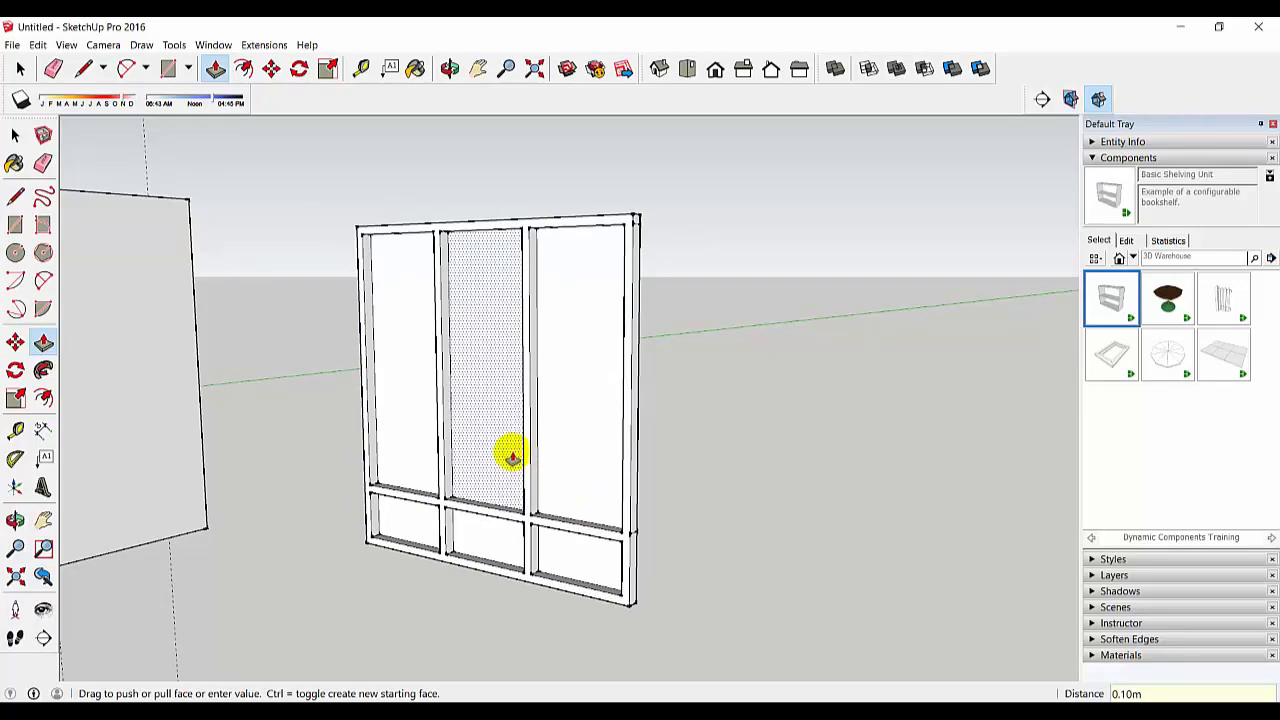
Examine the extruded frame and its lower and upper pane faces one by one.
{"action": "scroll", "coordinate": [506, 451], "scroll_direction": "up", "scroll_amount": 3}
{"action": "scroll", "coordinate": [517, 471], "scroll_direction": "down", "scroll_amount": 5}
{"action": "middle_click_drag", "start_coordinate": [517, 471], "coordinate": [514, 455]}
{"action": "scroll", "coordinate": [517, 452], "scroll_direction": "up", "scroll_amount": 5}
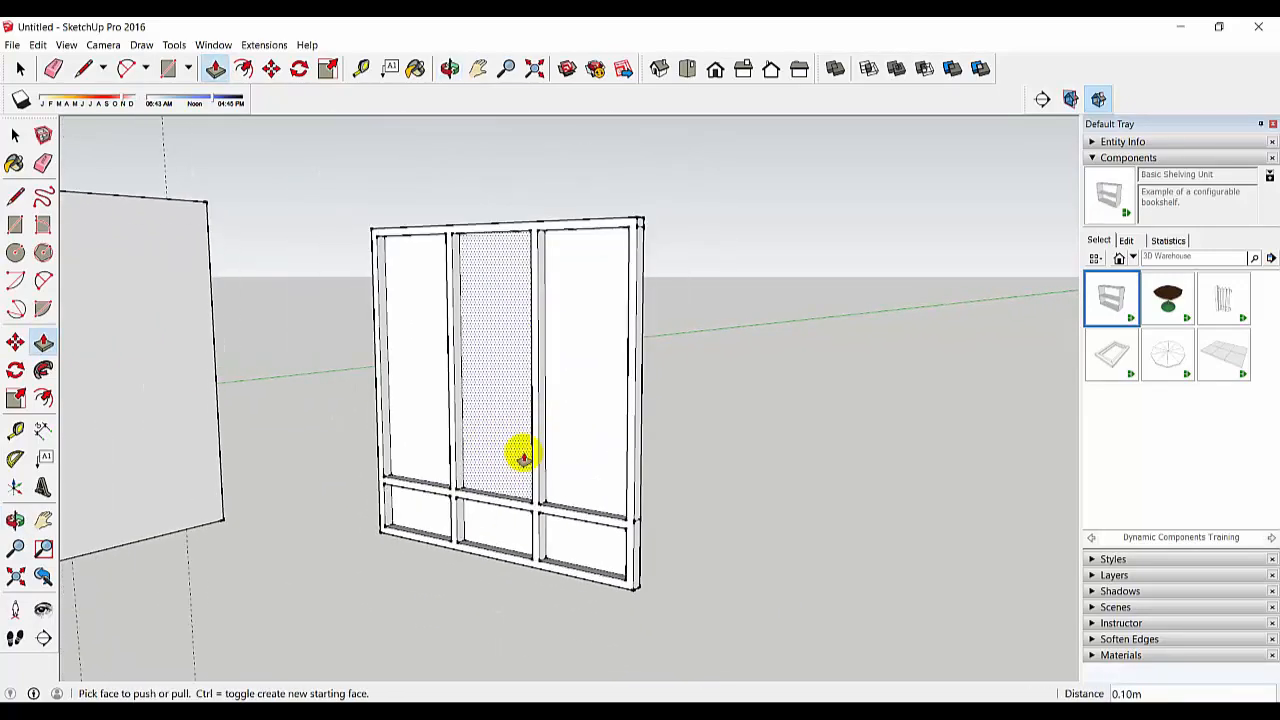
{"action": "key", "text": "space"}
{"action": "scroll", "coordinate": [470, 318], "scroll_direction": "up", "scroll_amount": 3}
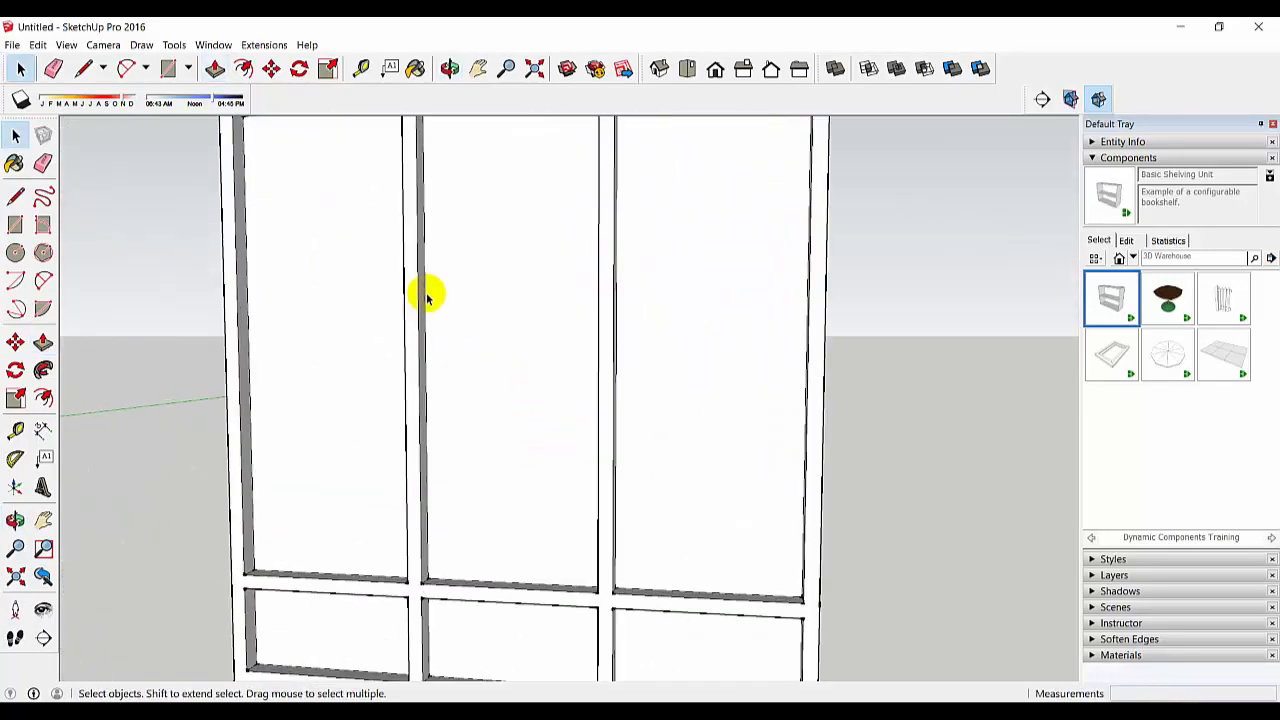
{"action": "scroll", "coordinate": [423, 400], "scroll_direction": "down", "scroll_amount": 4}
{"action": "middle_click_drag", "start_coordinate": [513, 492], "coordinate": [497, 483], "text": "shift"}
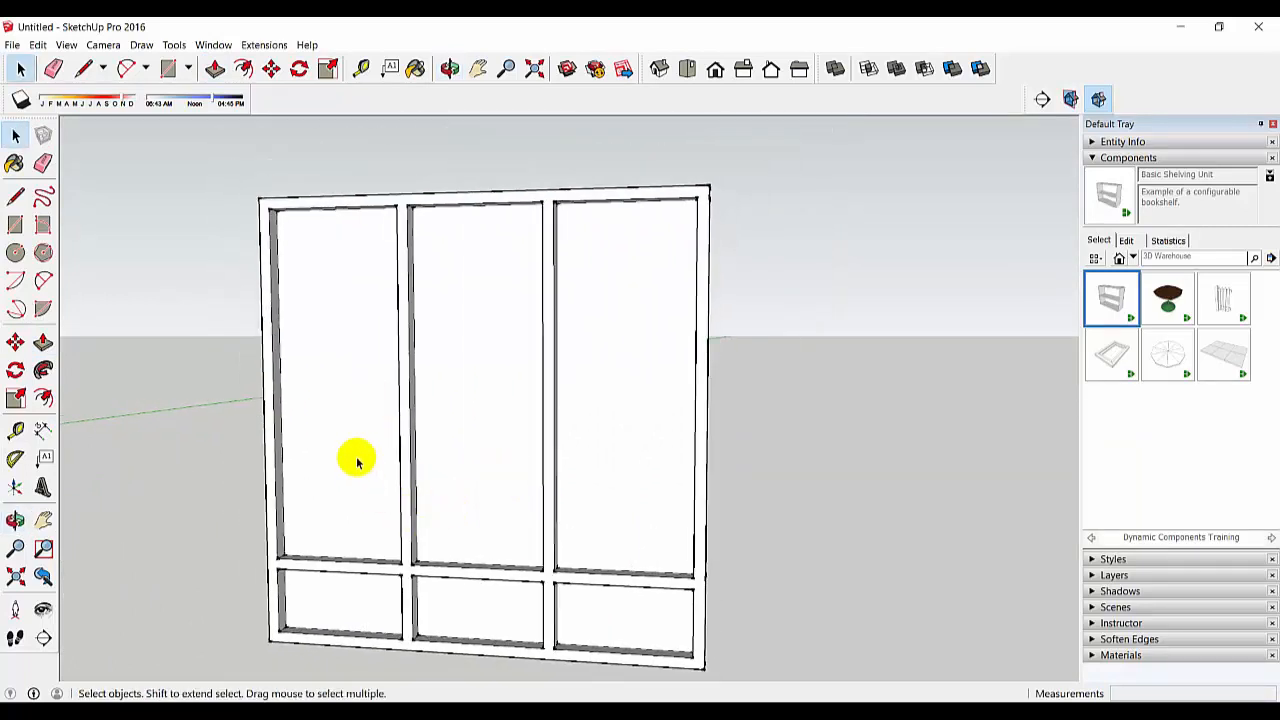
{"action": "left_click", "coordinate": [369, 610]}
{"action": "left_click", "coordinate": [452, 606]}
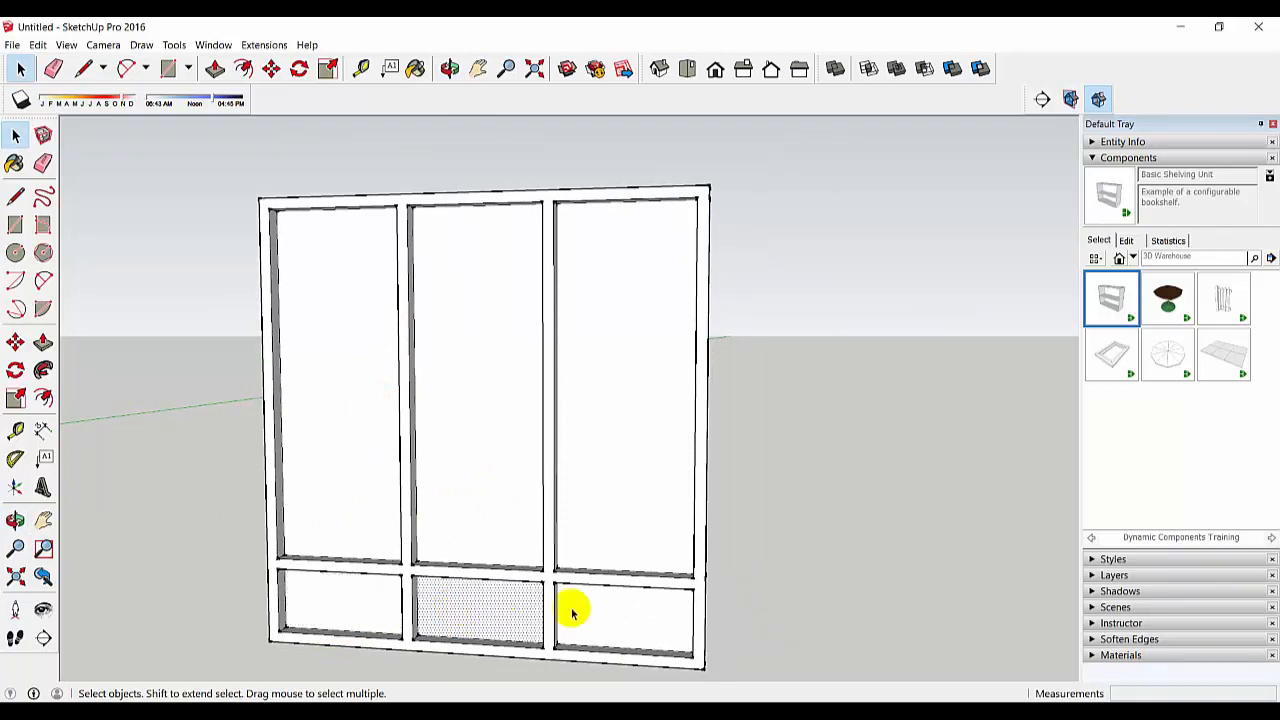
{"action": "left_click", "coordinate": [590, 612]}
{"action": "left_click", "coordinate": [337, 470]}
{"action": "left_click", "coordinate": [490, 443]}
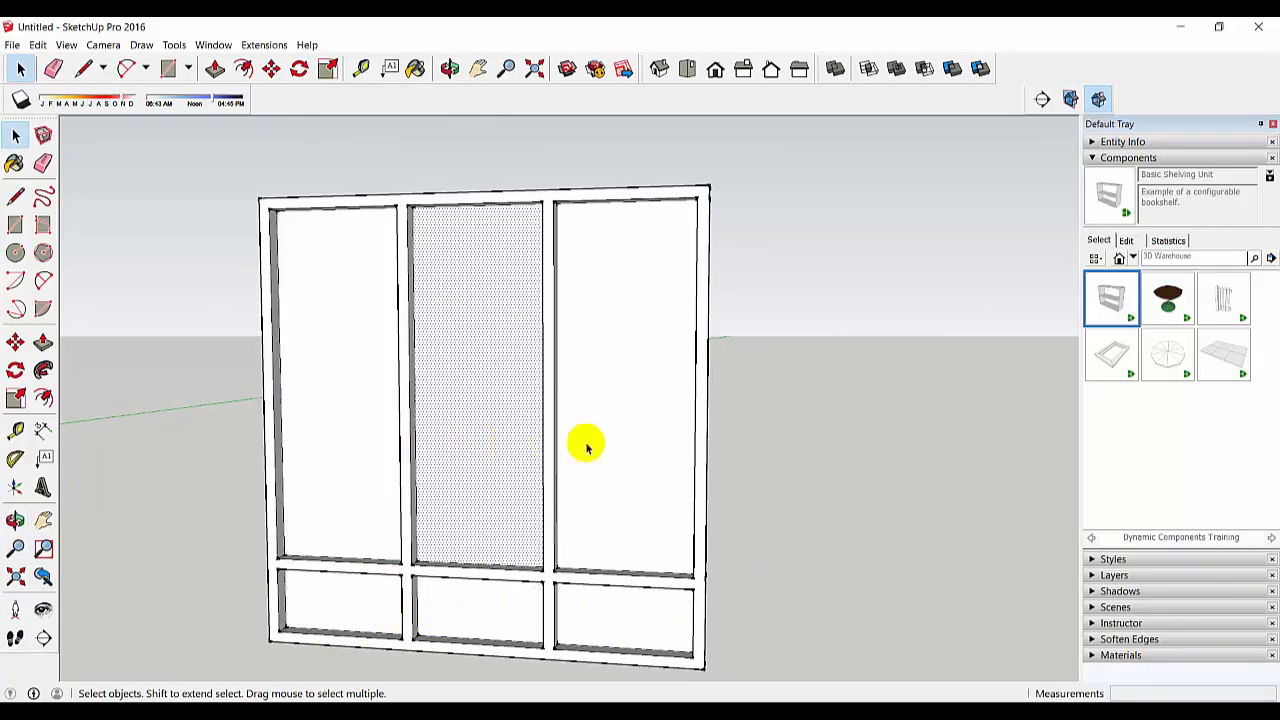
{"action": "left_click", "coordinate": [620, 437]}
{"action": "left_click", "coordinate": [500, 430]}
Offset the upper left pane's outline 0.04 m inward to form a sash border.
{"action": "left_click", "coordinate": [357, 437]}
{"action": "scroll", "coordinate": [362, 396], "scroll_direction": "up", "scroll_amount": 2}
{"action": "scroll", "coordinate": [380, 385], "scroll_direction": "up", "scroll_amount": 2}
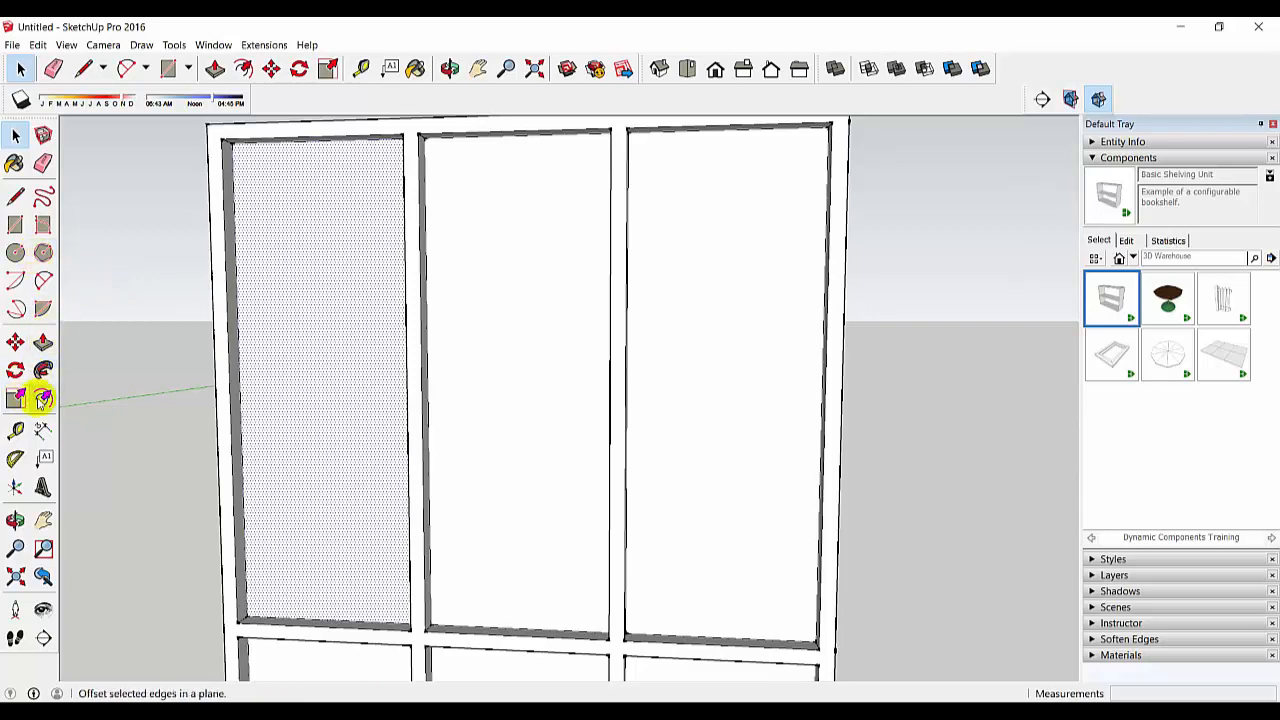
{"action": "left_click", "coordinate": [43, 398]}
{"action": "scroll", "coordinate": [302, 295], "scroll_direction": "down", "scroll_amount": 1}
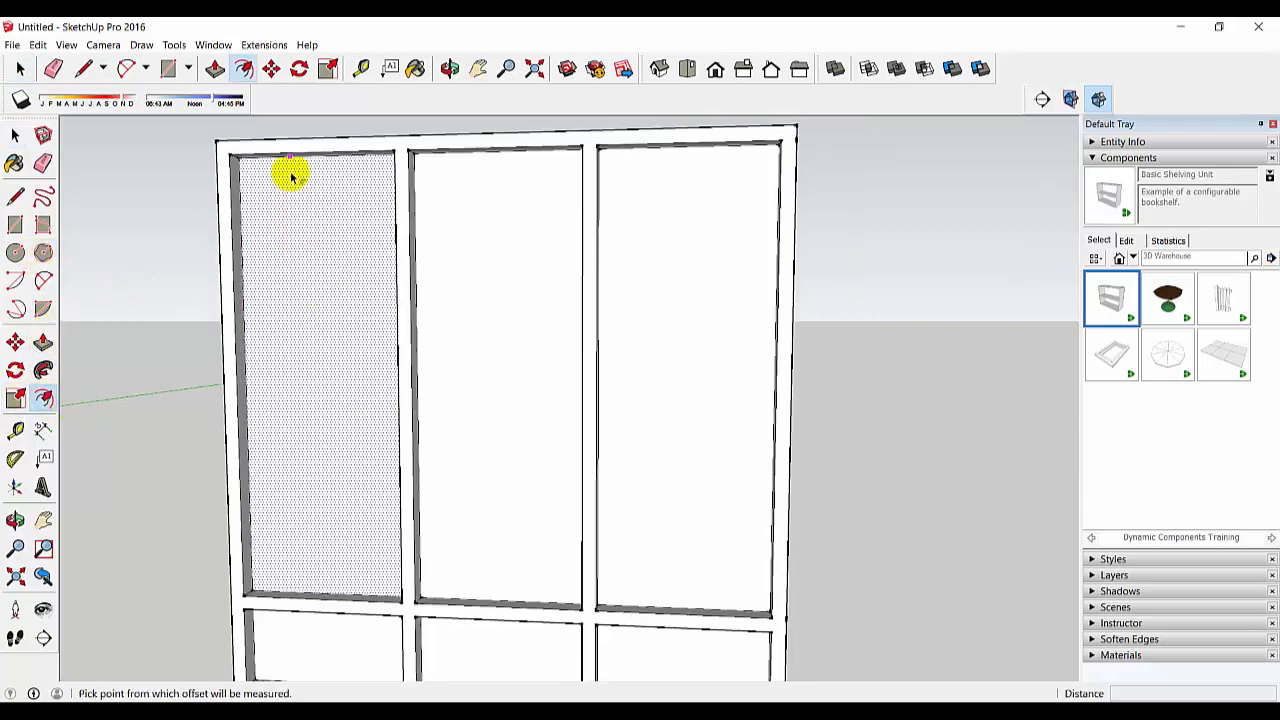
{"action": "left_click", "coordinate": [258, 316]}
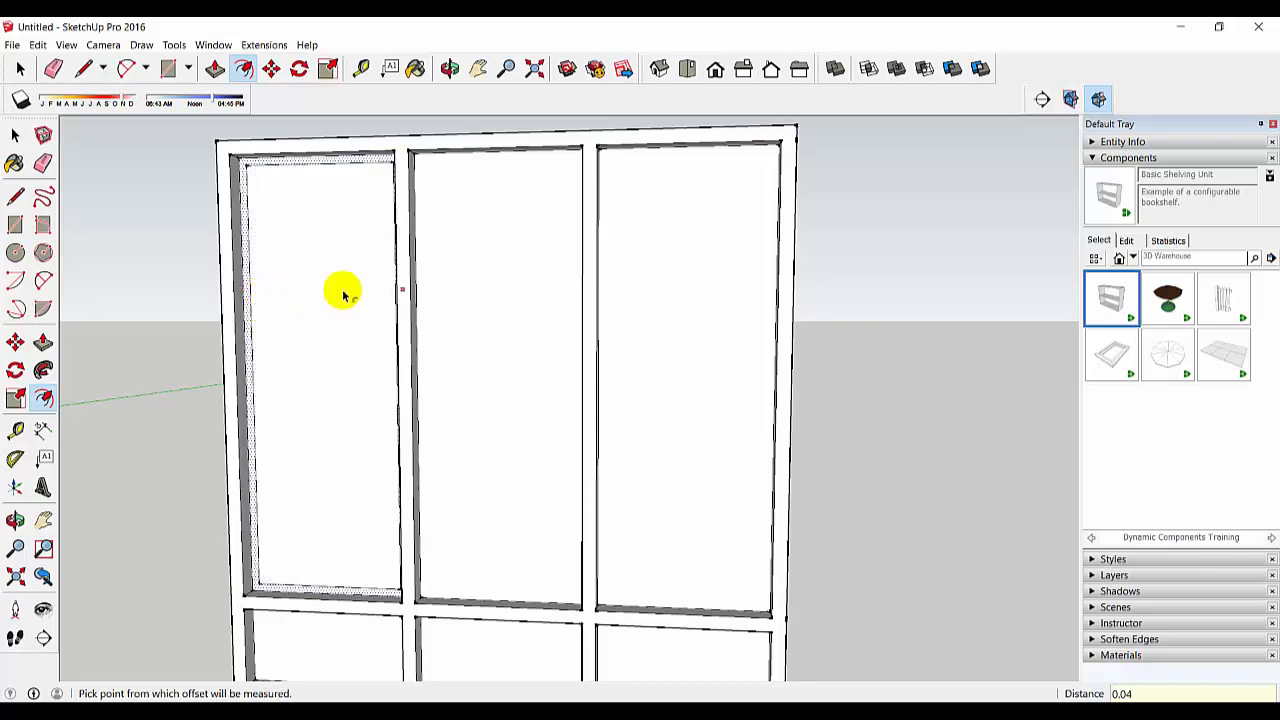
Offset the outlines of the upper middle and upper right panes 0.04 m inward.
{"action": "scroll", "coordinate": [420, 230], "scroll_direction": "up", "scroll_amount": 1}
{"action": "middle_click_drag", "start_coordinate": [435, 255], "coordinate": [463, 249]}
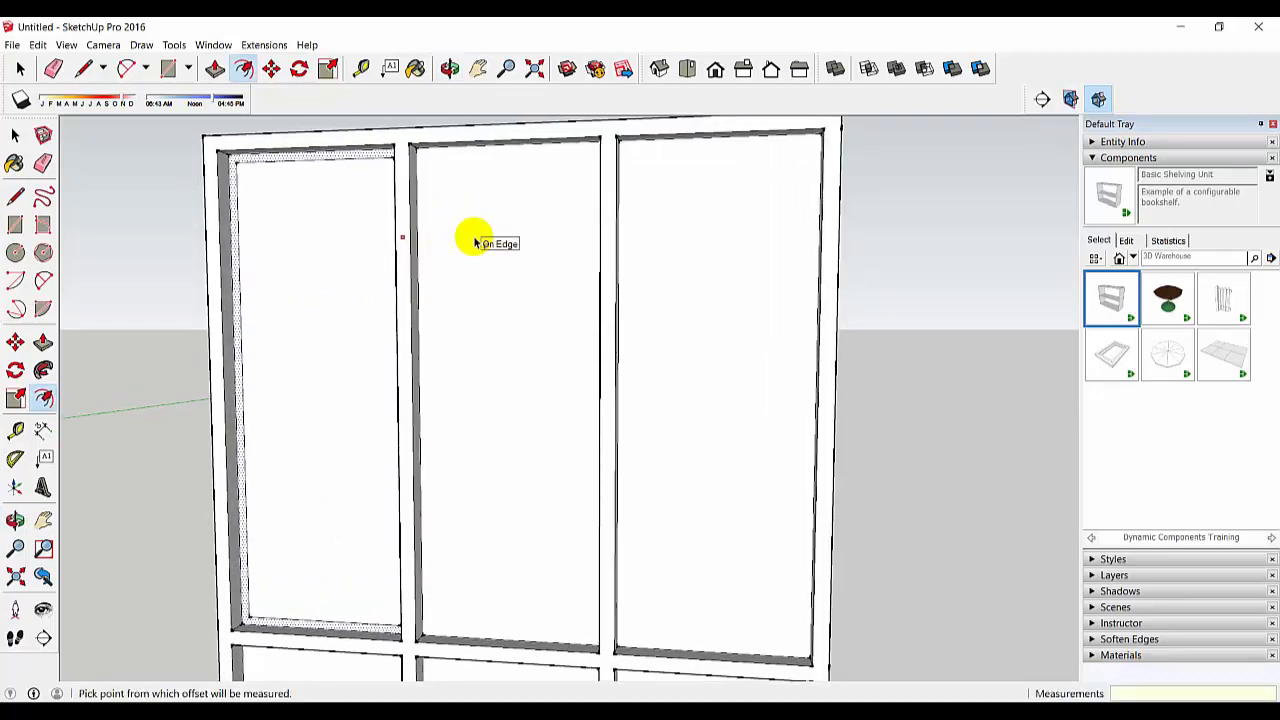
{"action": "left_click", "coordinate": [447, 228]}
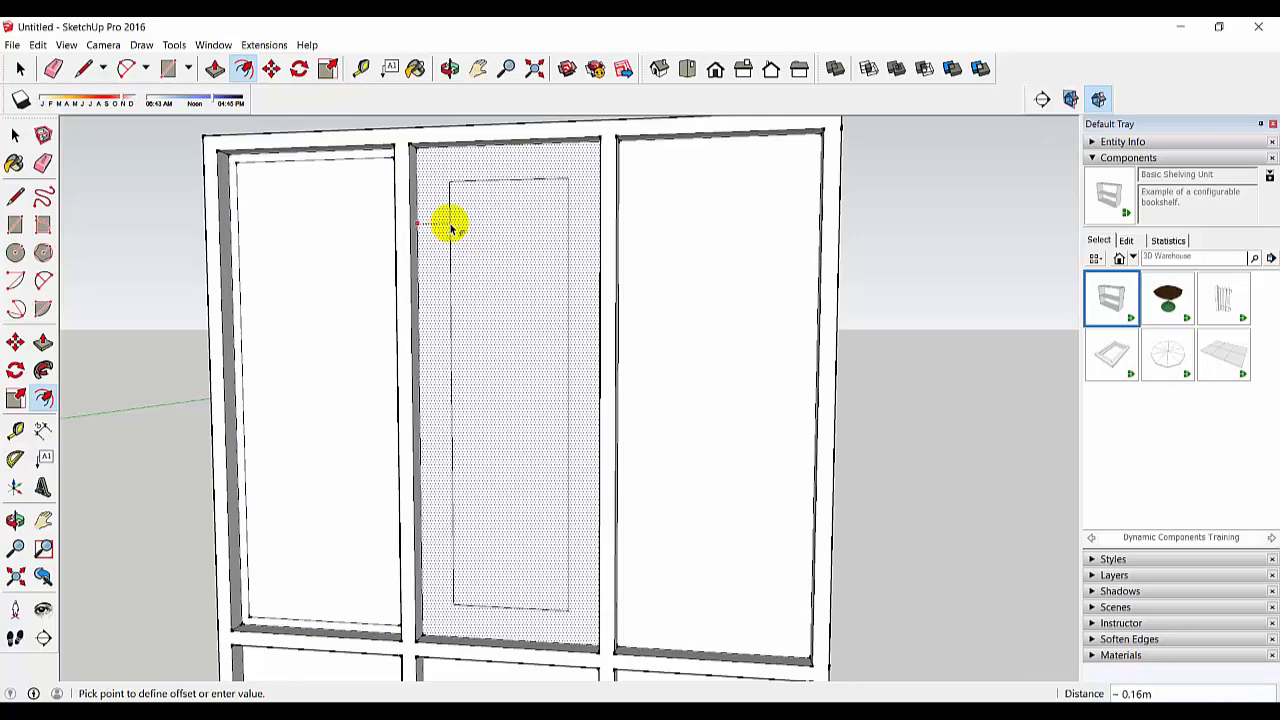
{"action": "left_click", "coordinate": [450, 226]}
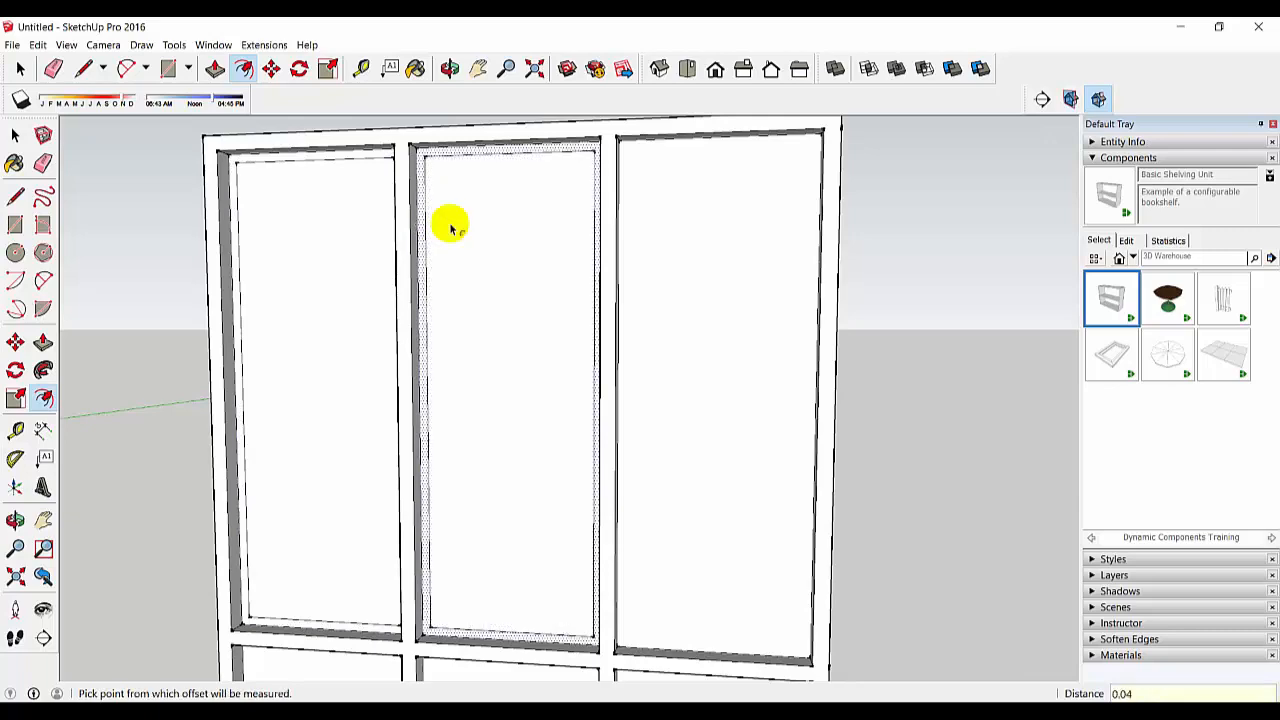
{"action": "left_click", "coordinate": [671, 269]}
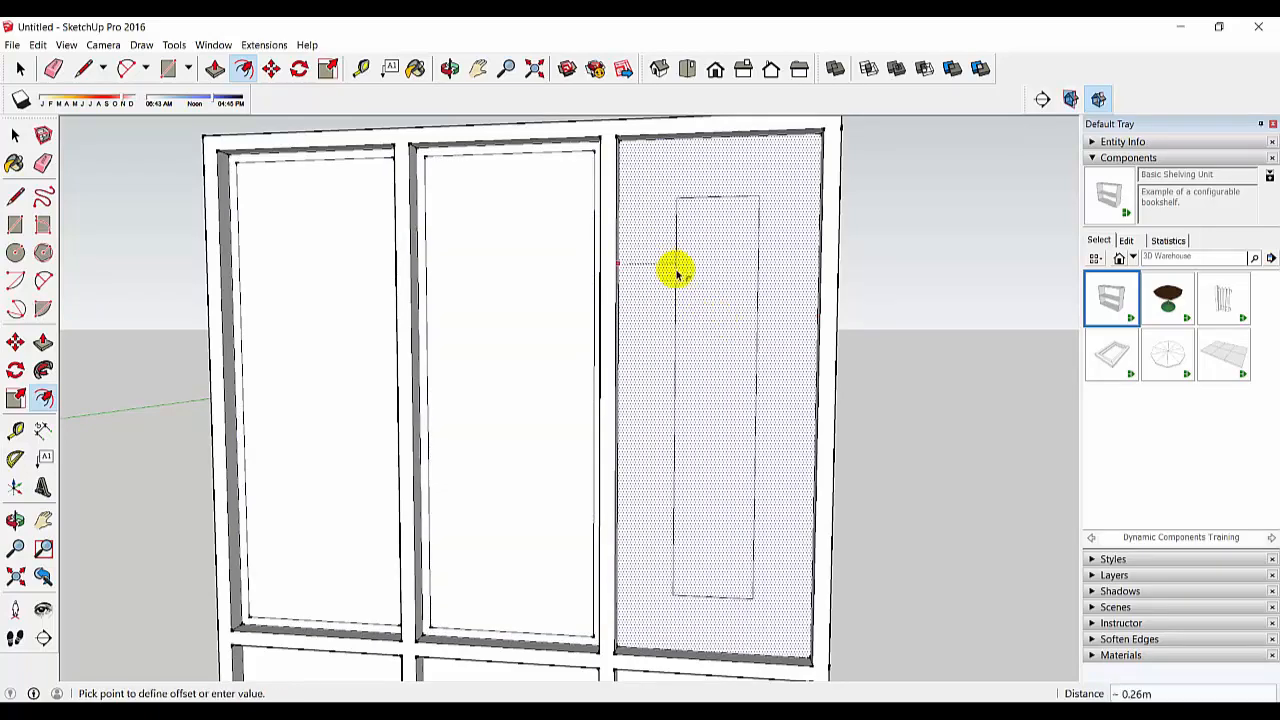
{"action": "key", "text": "Return"}
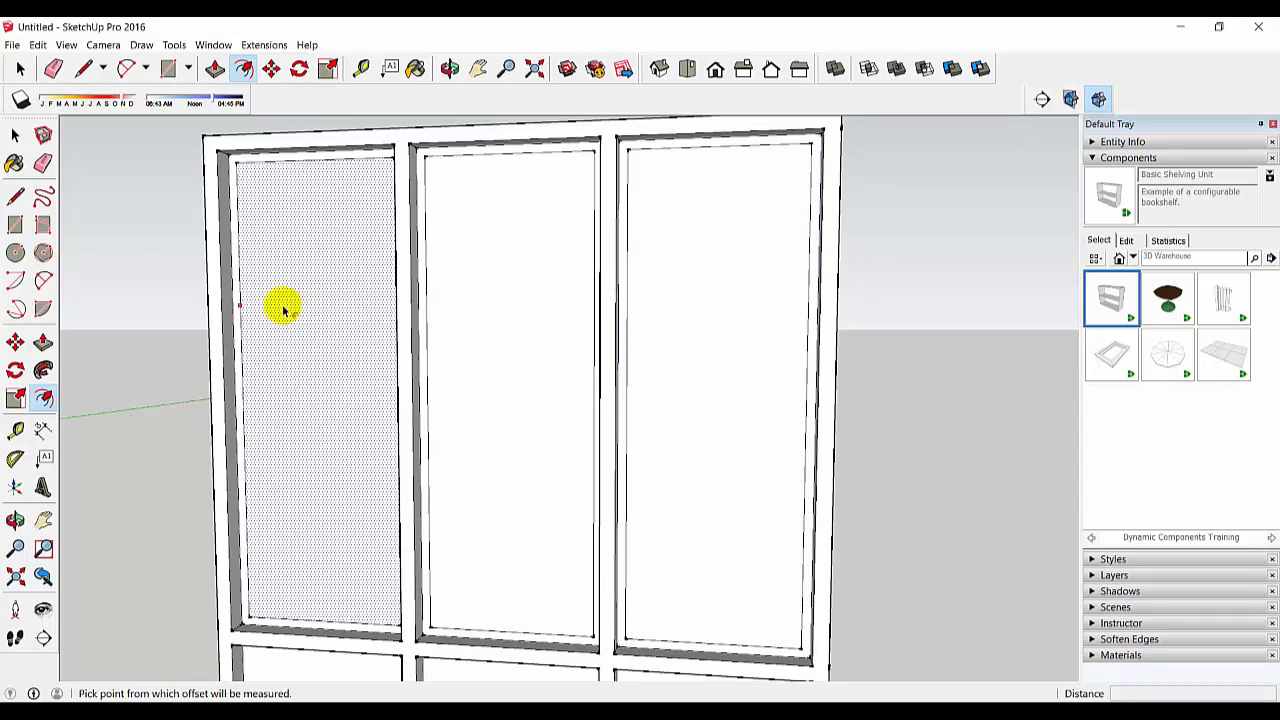
Push/Pull the sash borders of the three upper panes out by 0.03 m.
{"action": "left_click", "coordinate": [43, 343]}
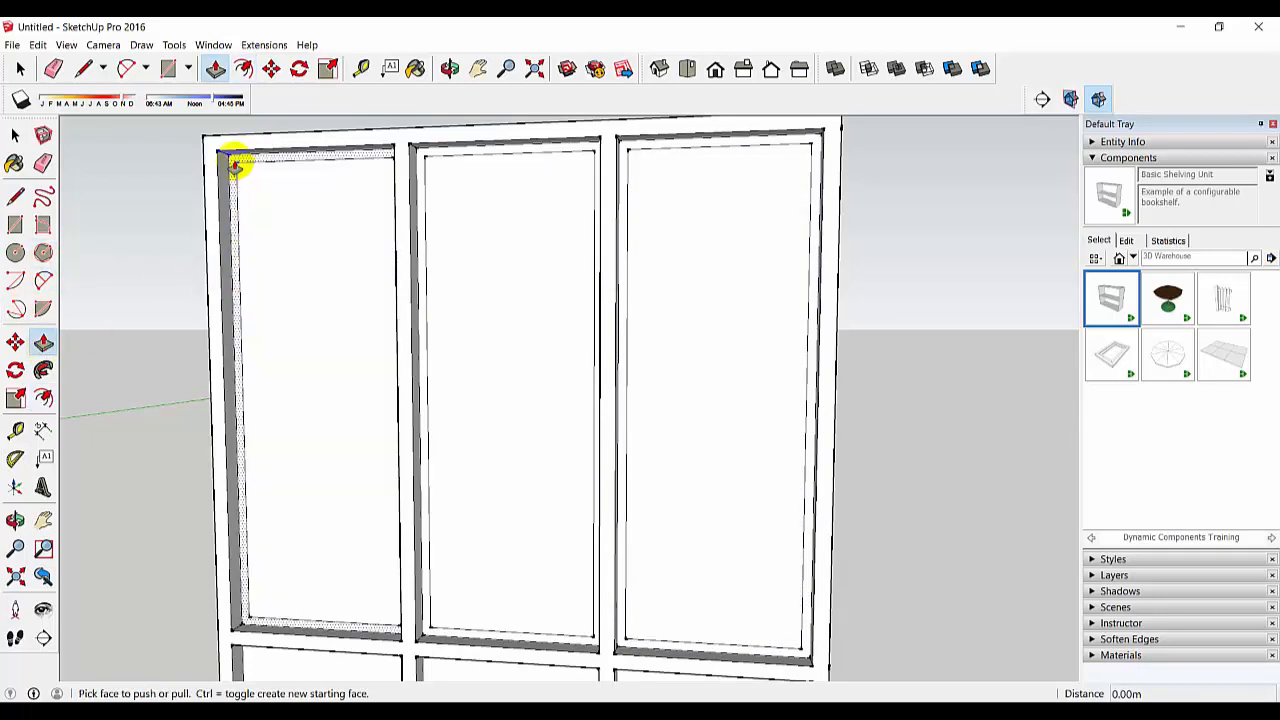
{"action": "left_click", "coordinate": [236, 164]}
{"action": "scroll", "coordinate": [229, 163], "scroll_direction": "up", "scroll_amount": 3}
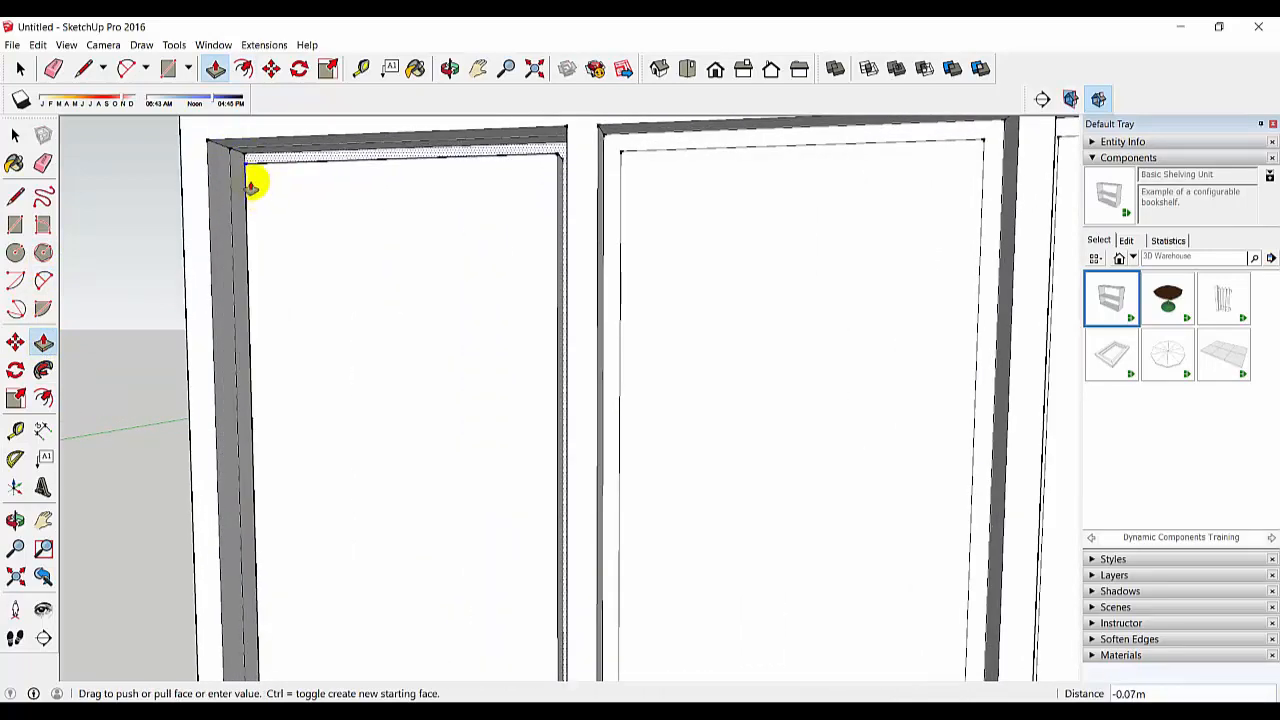
{"action": "scroll", "coordinate": [228, 152], "scroll_direction": "up", "scroll_amount": 2}
{"action": "scroll", "coordinate": [230, 155], "scroll_direction": "down", "scroll_amount": 3}
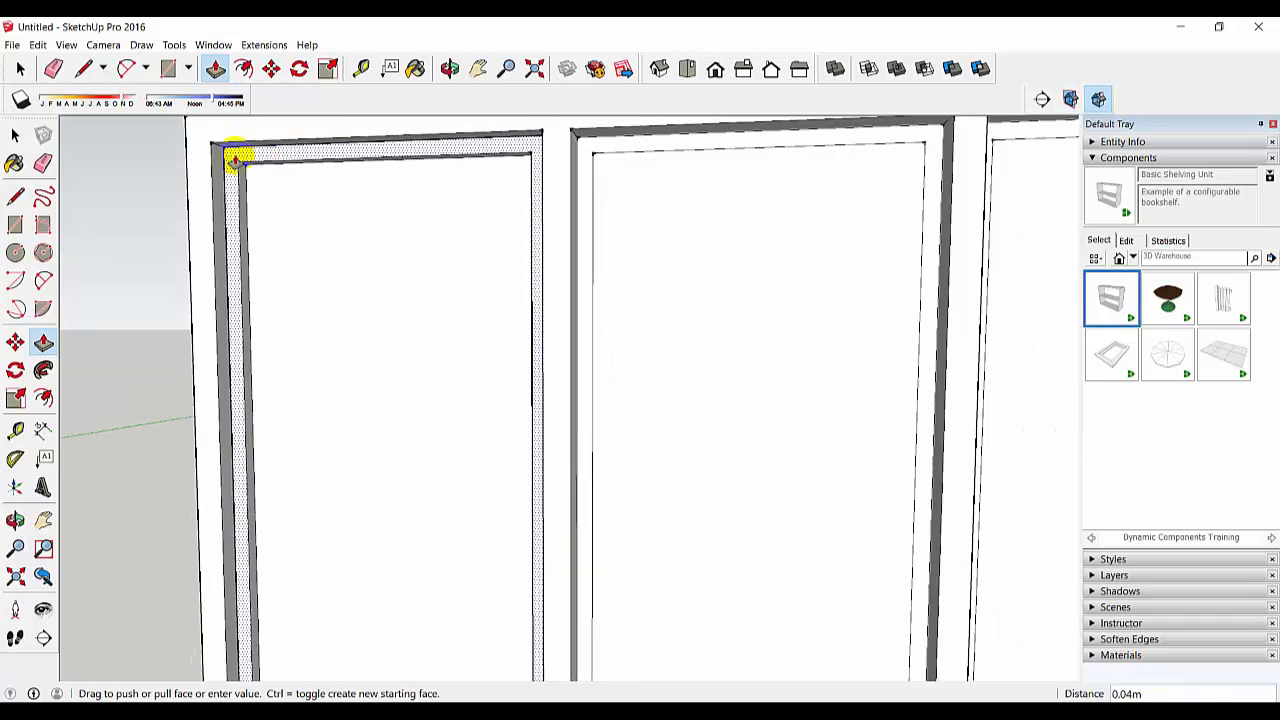
{"action": "scroll", "coordinate": [236, 160], "scroll_direction": "down", "scroll_amount": 1}
{"action": "scroll", "coordinate": [236, 160], "scroll_direction": "down", "scroll_amount": 2}
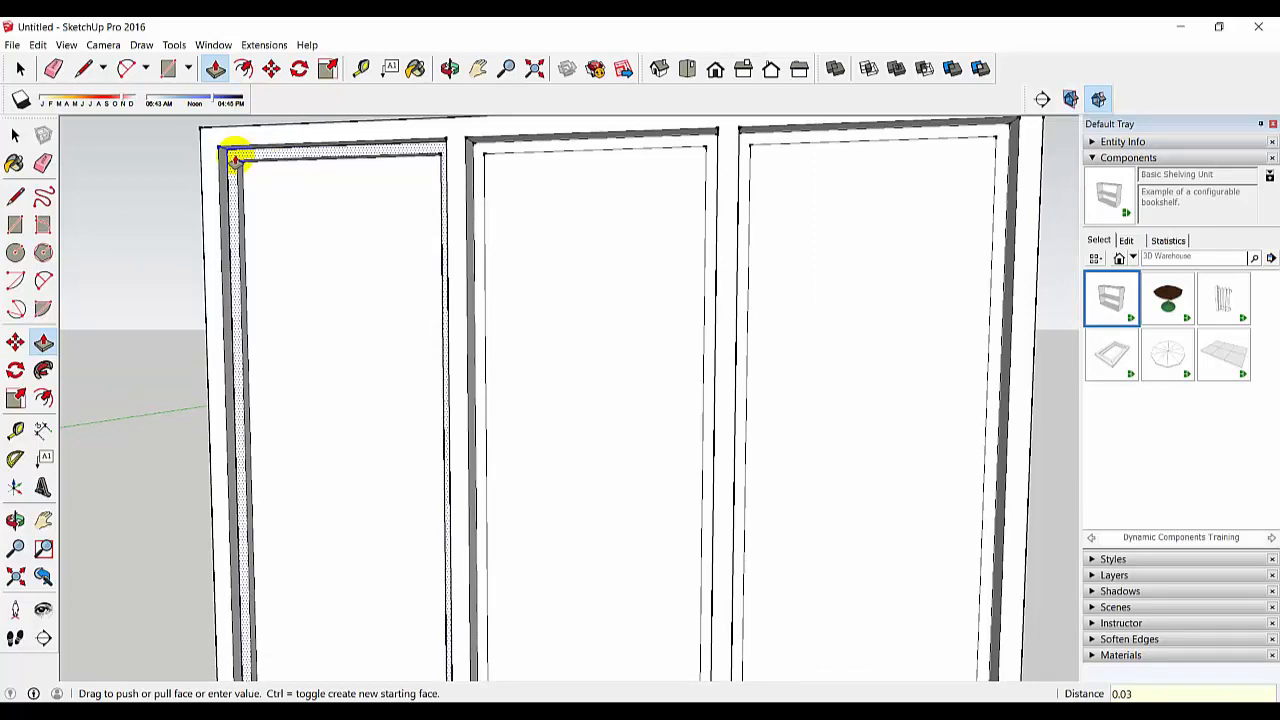
{"action": "type", "text": "m"}
{"action": "key", "text": "Return"}
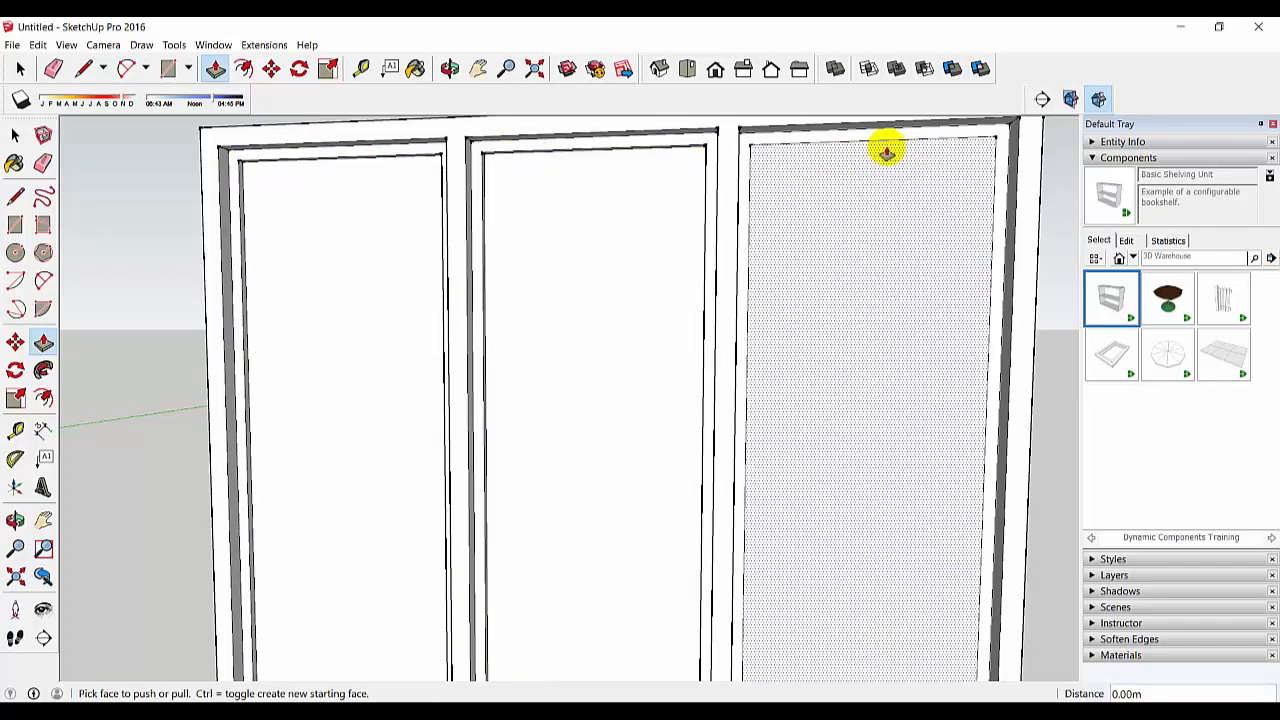
{"action": "scroll", "coordinate": [757, 223], "scroll_direction": "down", "scroll_amount": 5}
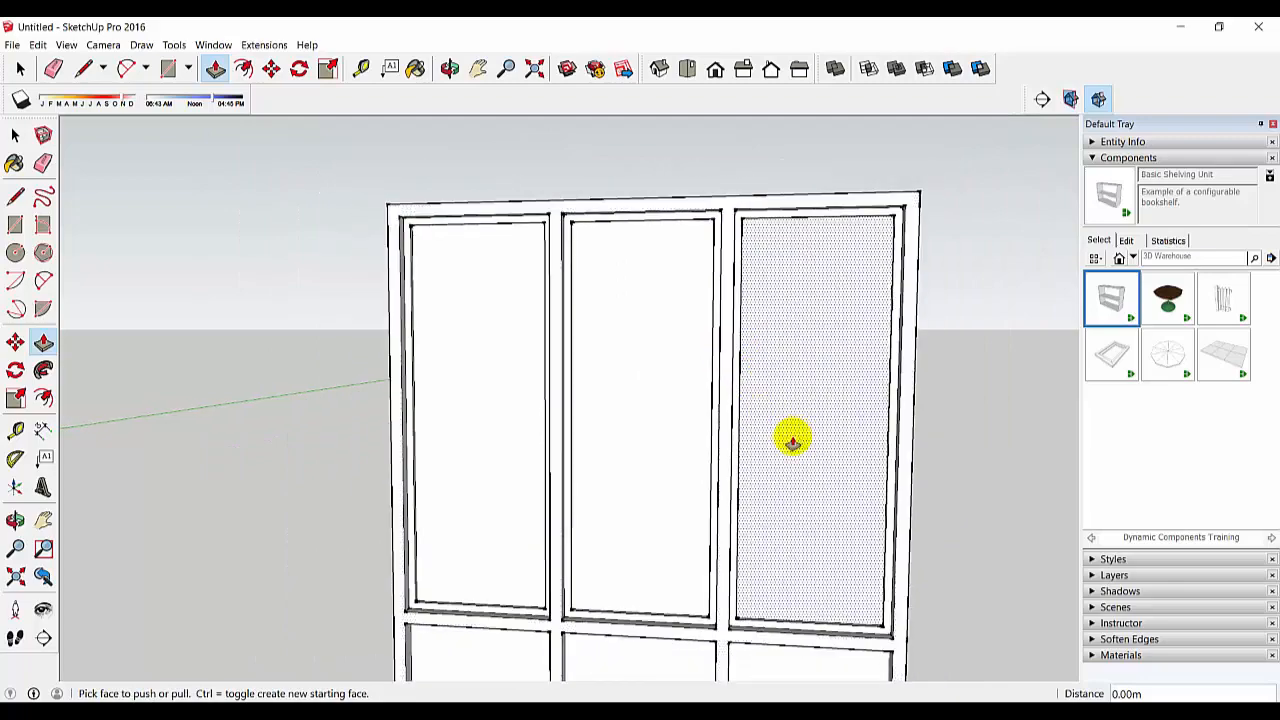
Examine the window frame from its other side and in relation to the room's window opening.
{"action": "middle_click_drag", "start_coordinate": [791, 441], "coordinate": [651, 491]}
{"action": "scroll", "coordinate": [720, 400], "scroll_direction": "down", "scroll_amount": 3}
{"action": "middle_click_drag", "start_coordinate": [720, 400], "coordinate": [154, 371]}
{"action": "scroll", "coordinate": [477, 420], "scroll_direction": "up", "scroll_amount": 2}
{"action": "scroll", "coordinate": [446, 328], "scroll_direction": "down", "scroll_amount": 1}
{"action": "middle_click_drag", "start_coordinate": [443, 325], "coordinate": [325, 353]}
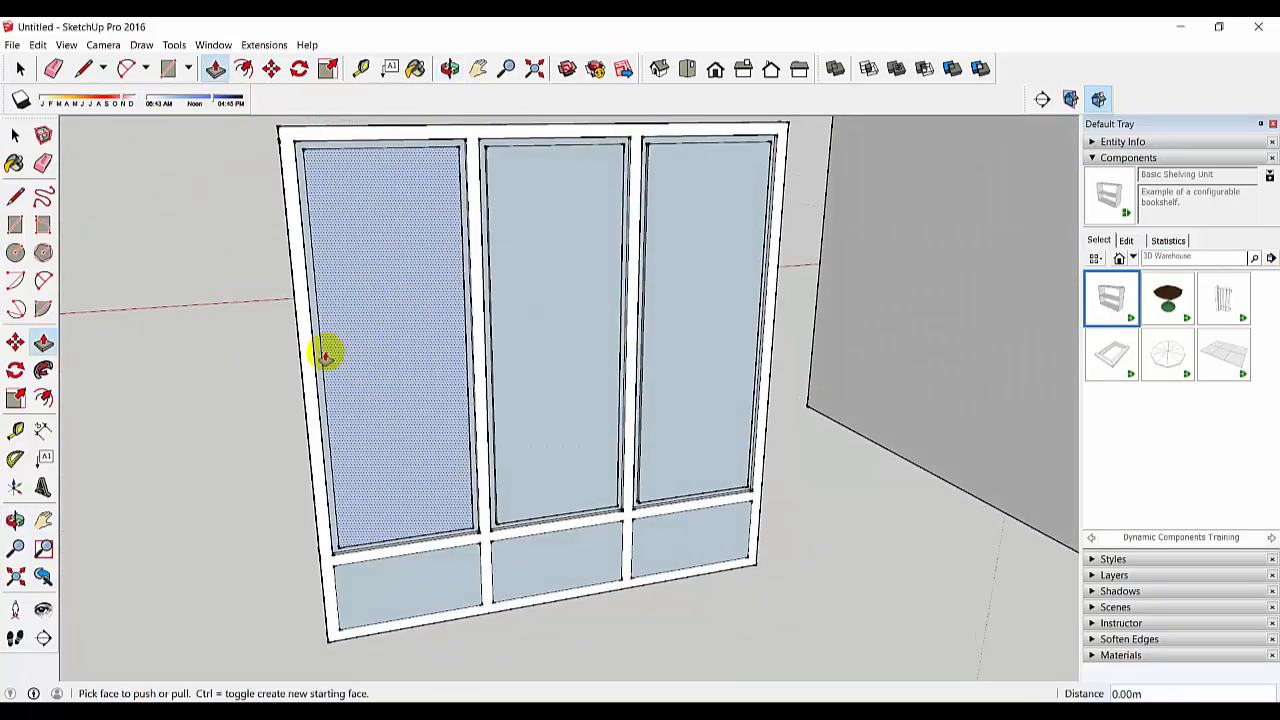
{"action": "middle_click_drag", "start_coordinate": [400, 330], "coordinate": [358, 347]}
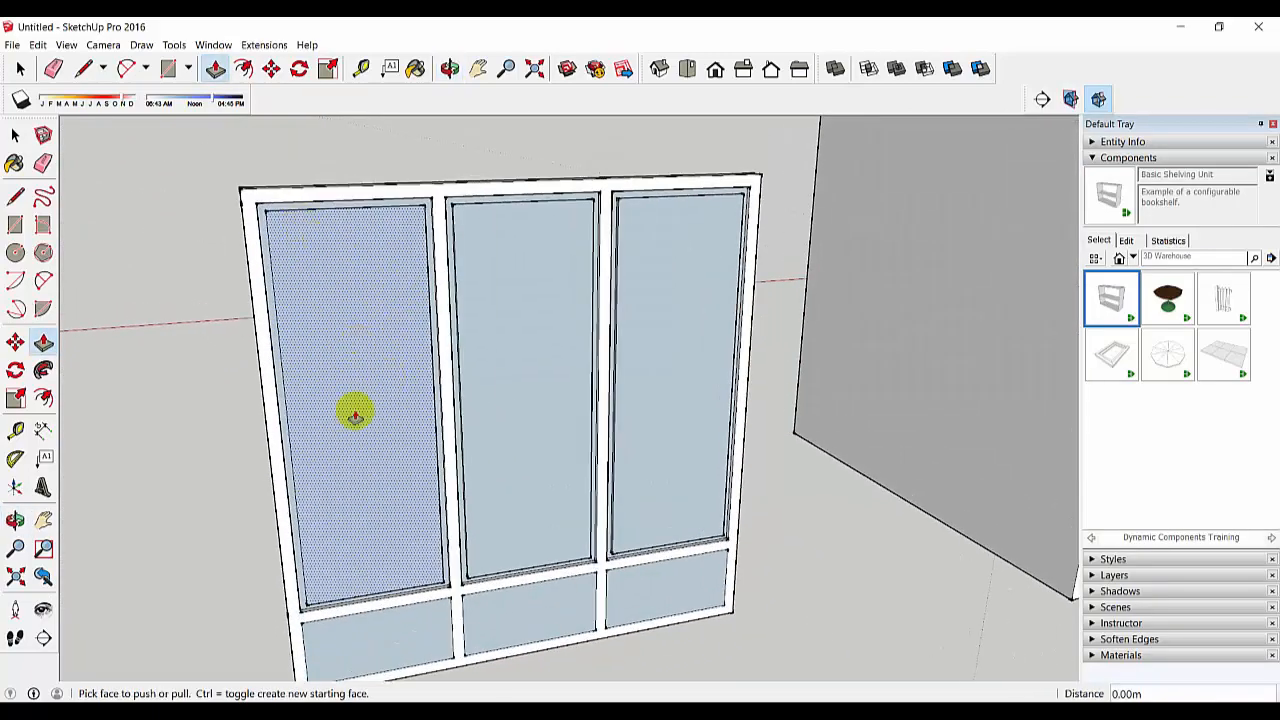
{"action": "middle_click_drag", "start_coordinate": [355, 415], "coordinate": [452, 370]}
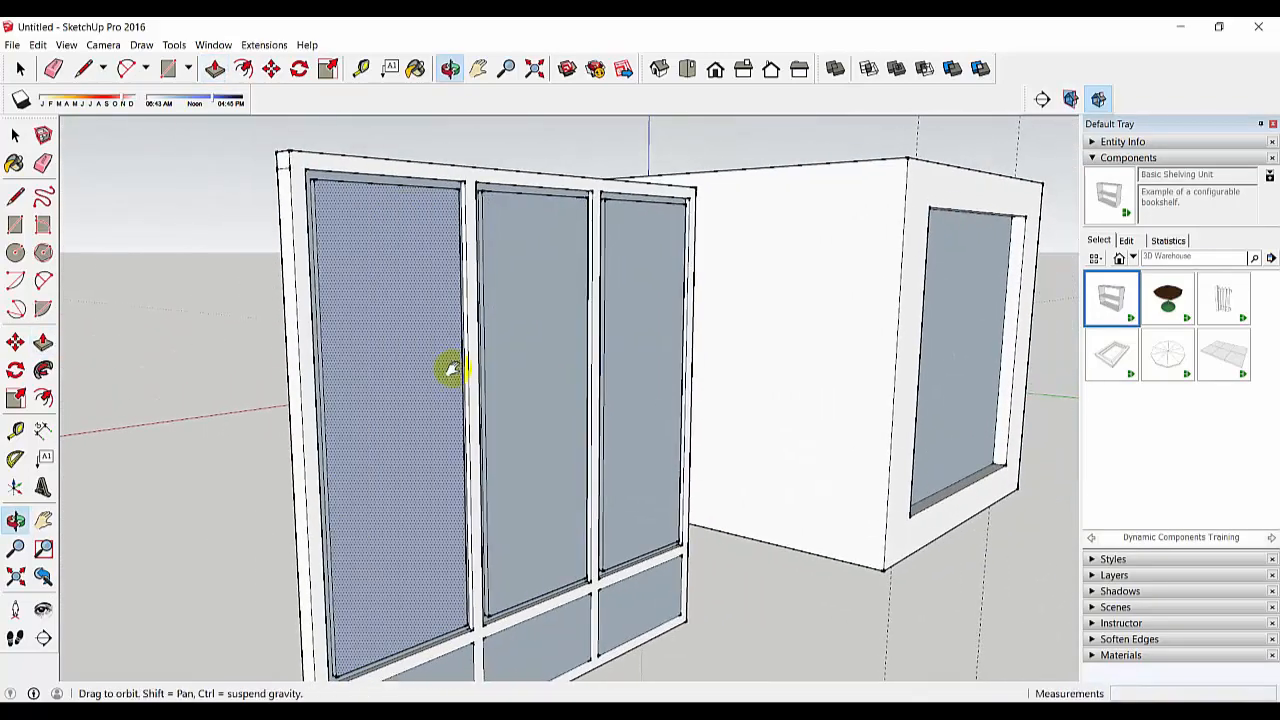
Draw rectangles corner to corner over the left, middle and right upper sashes to cover each with a face.
{"action": "left_click", "coordinate": [15, 224]}
{"action": "scroll", "coordinate": [280, 228], "scroll_direction": "up", "scroll_amount": 3}
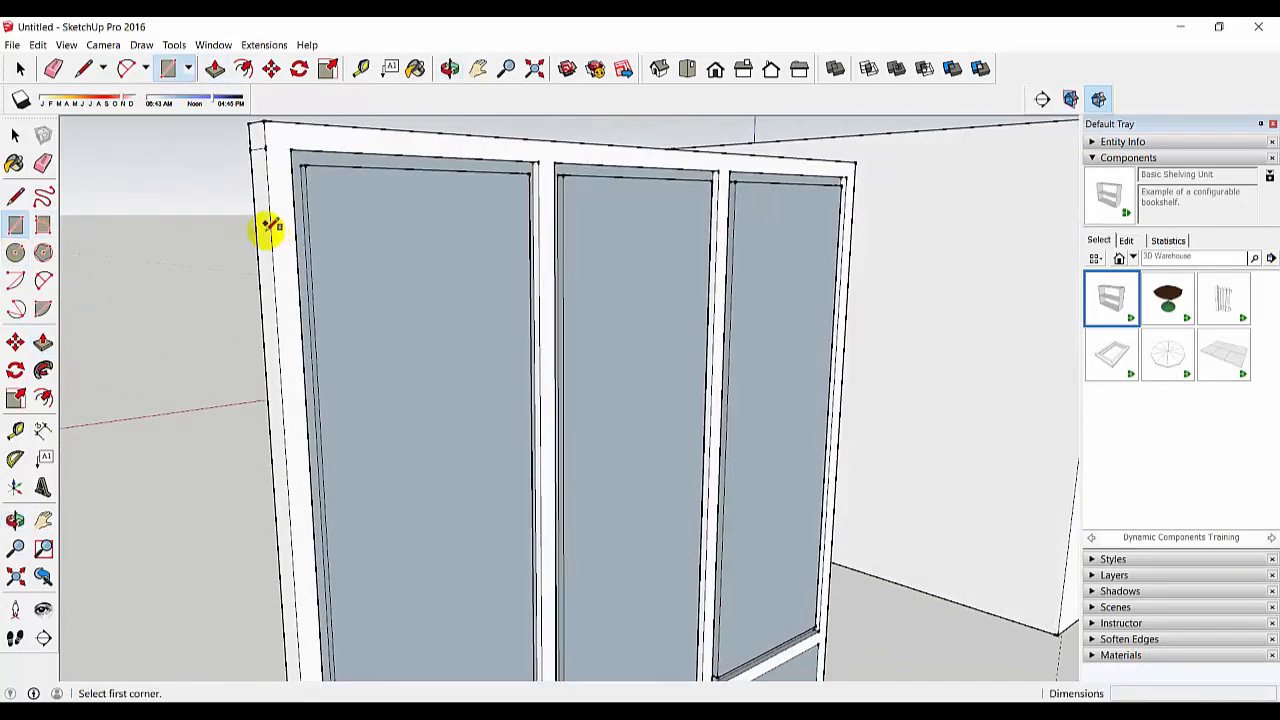
{"action": "left_click", "coordinate": [291, 151]}
{"action": "scroll", "coordinate": [346, 292], "scroll_direction": "down", "scroll_amount": 2}
{"action": "middle_click_drag", "start_coordinate": [438, 447], "coordinate": [408, 308], "text": "shift"}
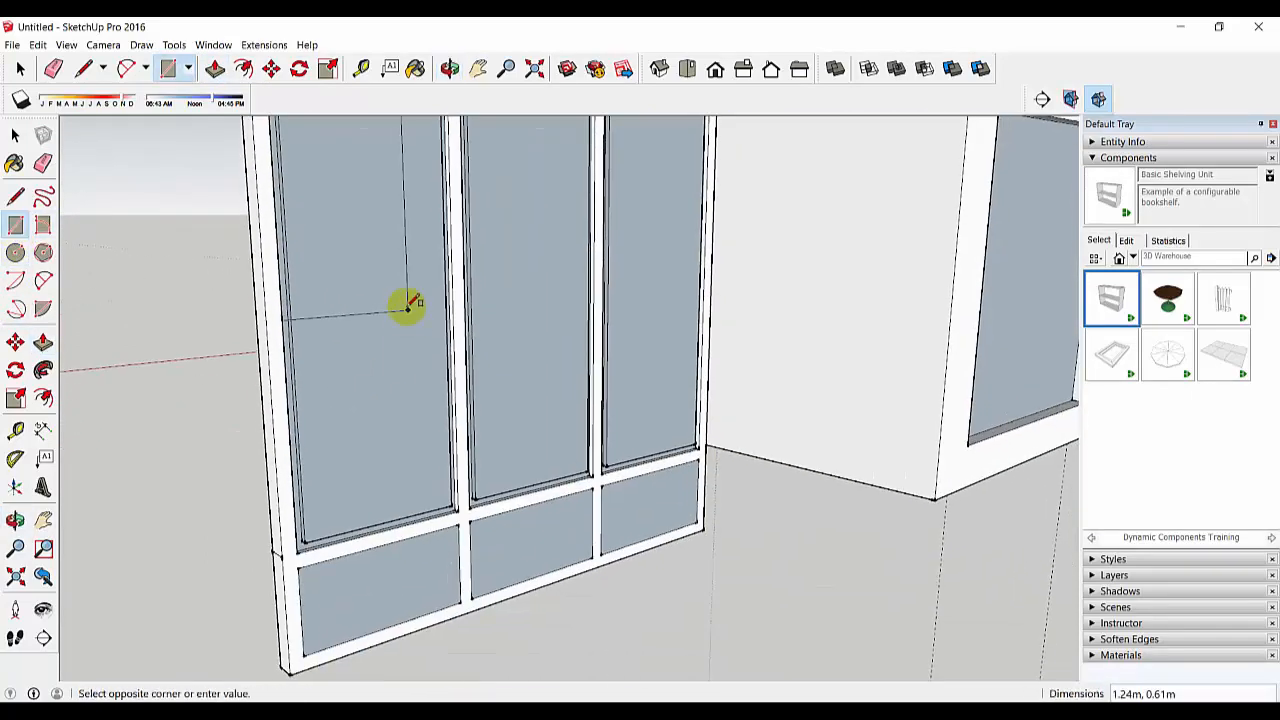
{"action": "left_click", "coordinate": [457, 513]}
{"action": "middle_click_drag", "start_coordinate": [529, 403], "coordinate": [439, 375]}
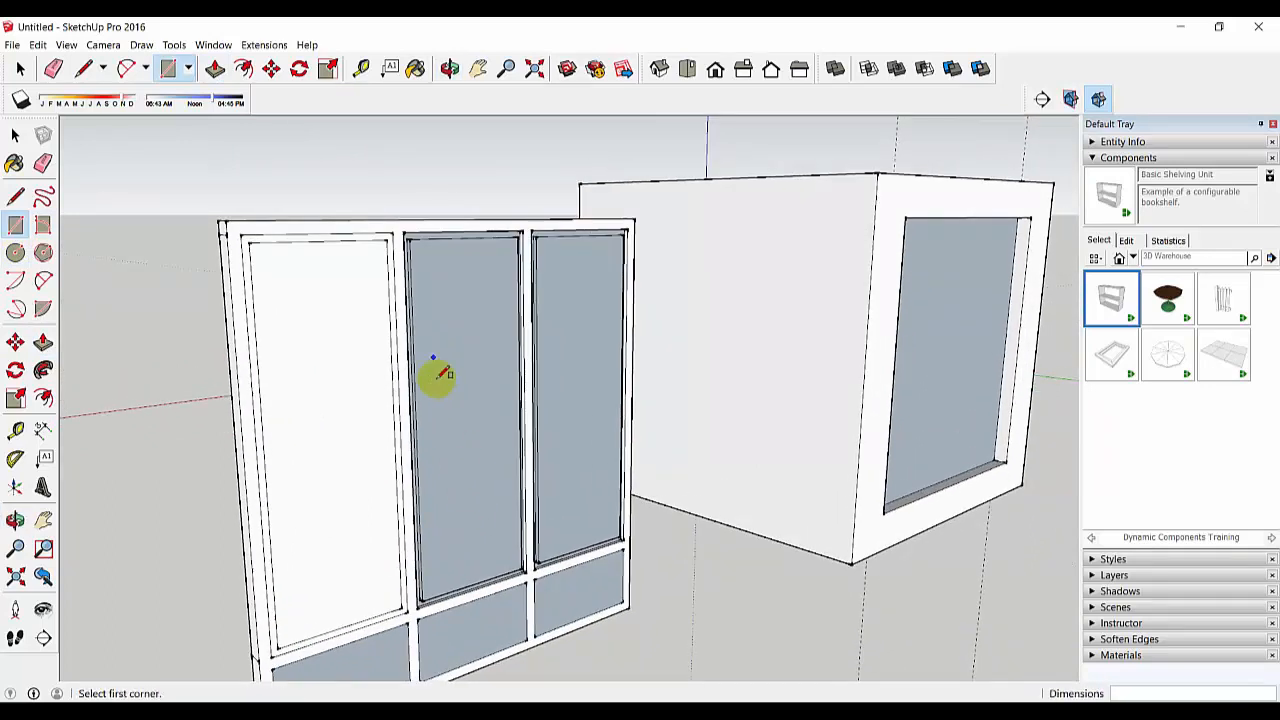
{"action": "left_click", "coordinate": [528, 571]}
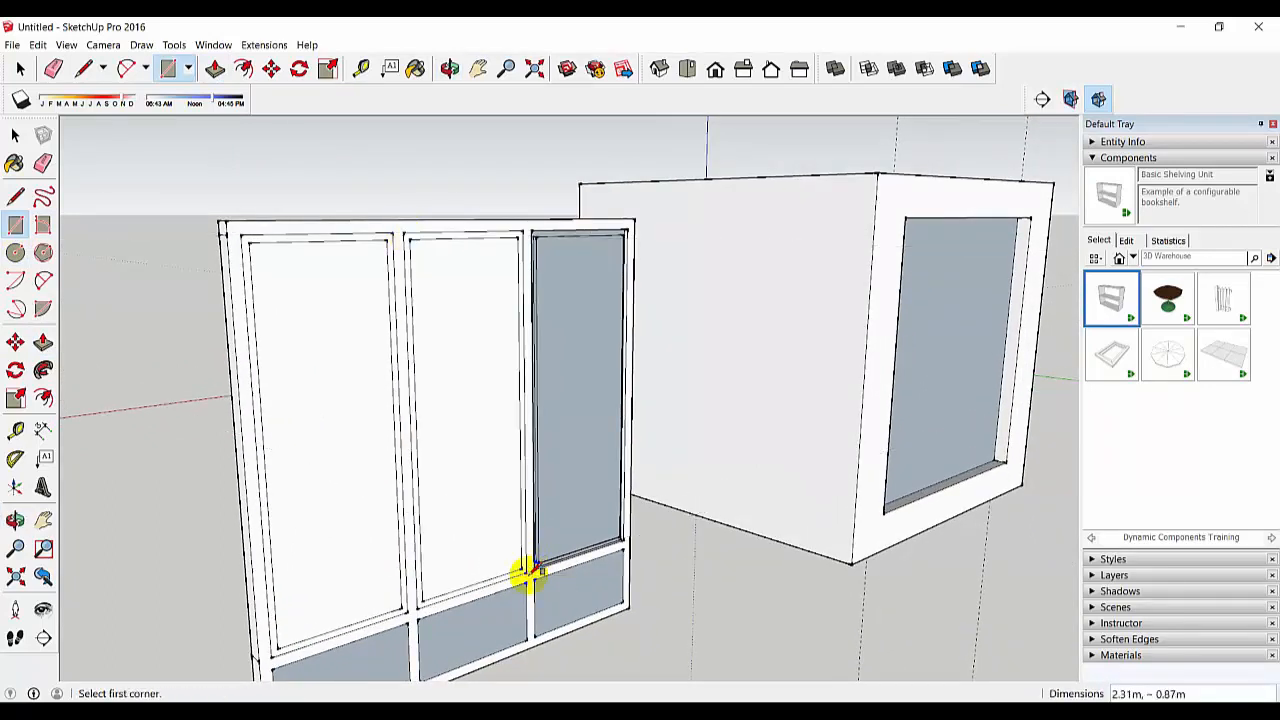
{"action": "left_click", "coordinate": [532, 231]}
{"action": "left_click", "coordinate": [622, 545]}
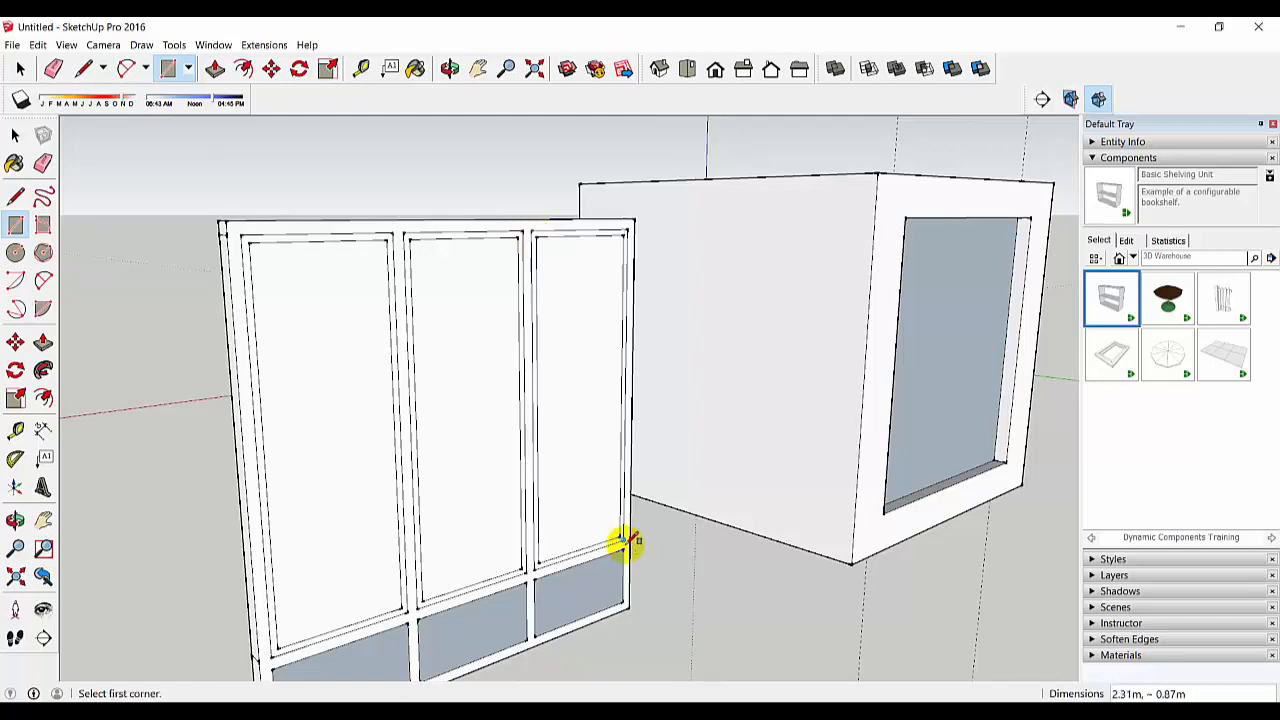
{"action": "middle_click_drag", "start_coordinate": [623, 537], "coordinate": [393, 470]}
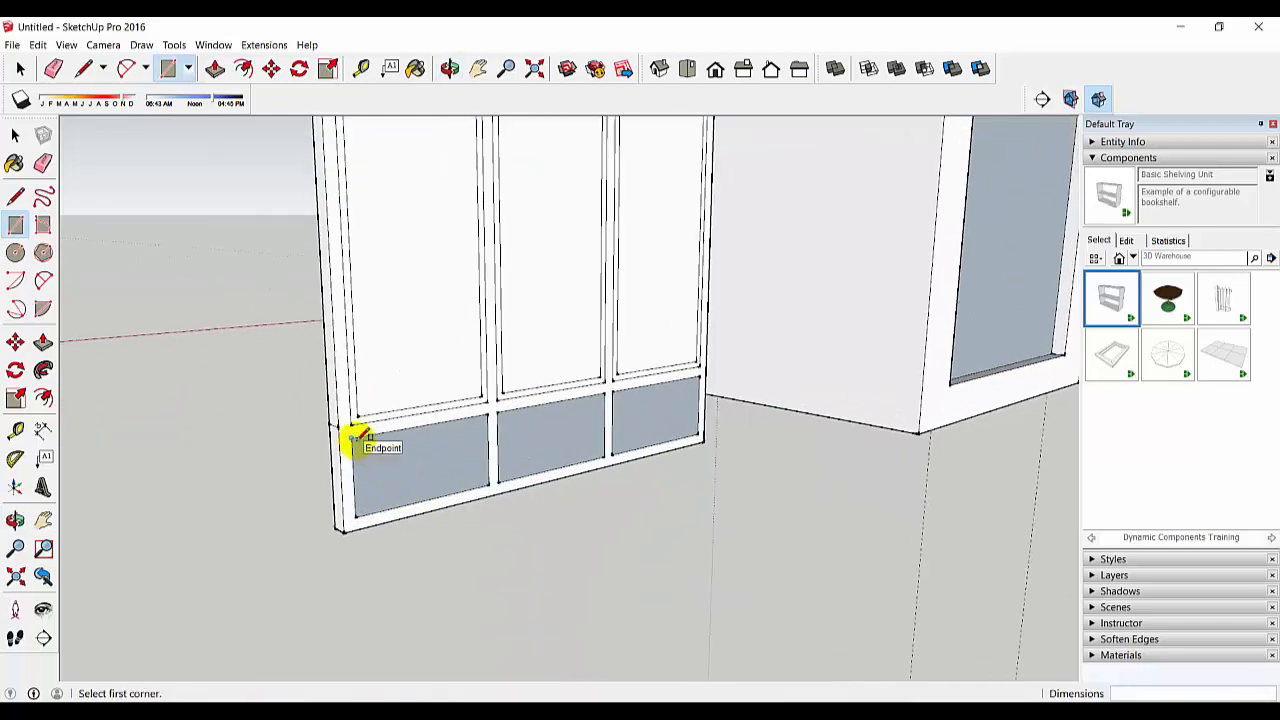
{"action": "left_click", "coordinate": [352, 440]}
{"action": "middle_click_drag", "start_coordinate": [492, 484], "coordinate": [494, 443]}
{"action": "left_click", "coordinate": [15, 137]}
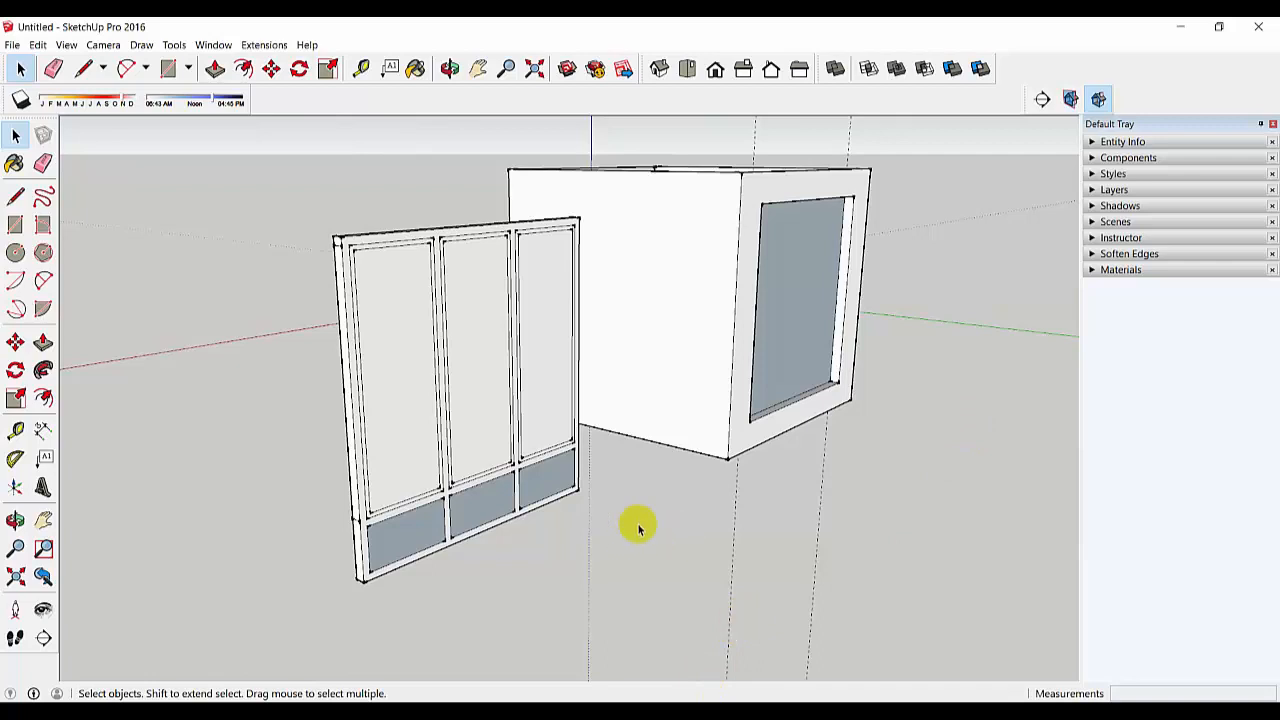
Show the Glass and Mirrors collection of materials.
{"action": "left_click", "coordinate": [1090, 271]}
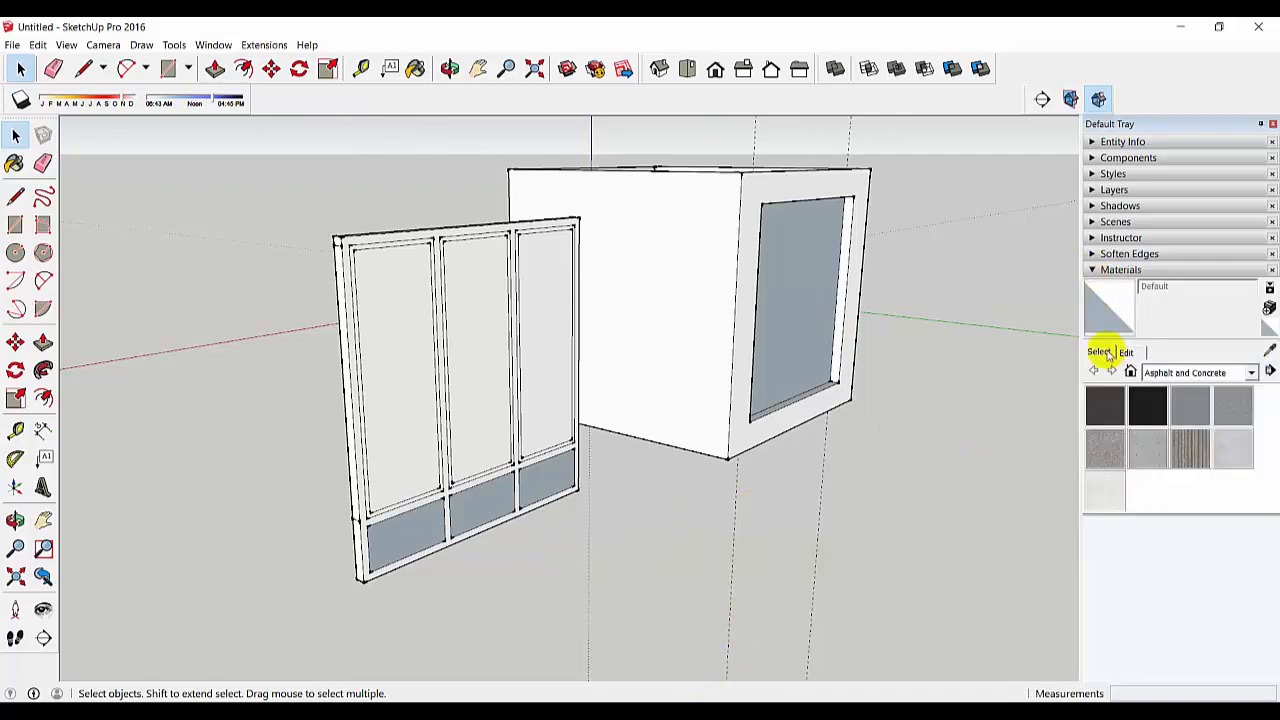
{"action": "left_click", "coordinate": [1150, 372]}
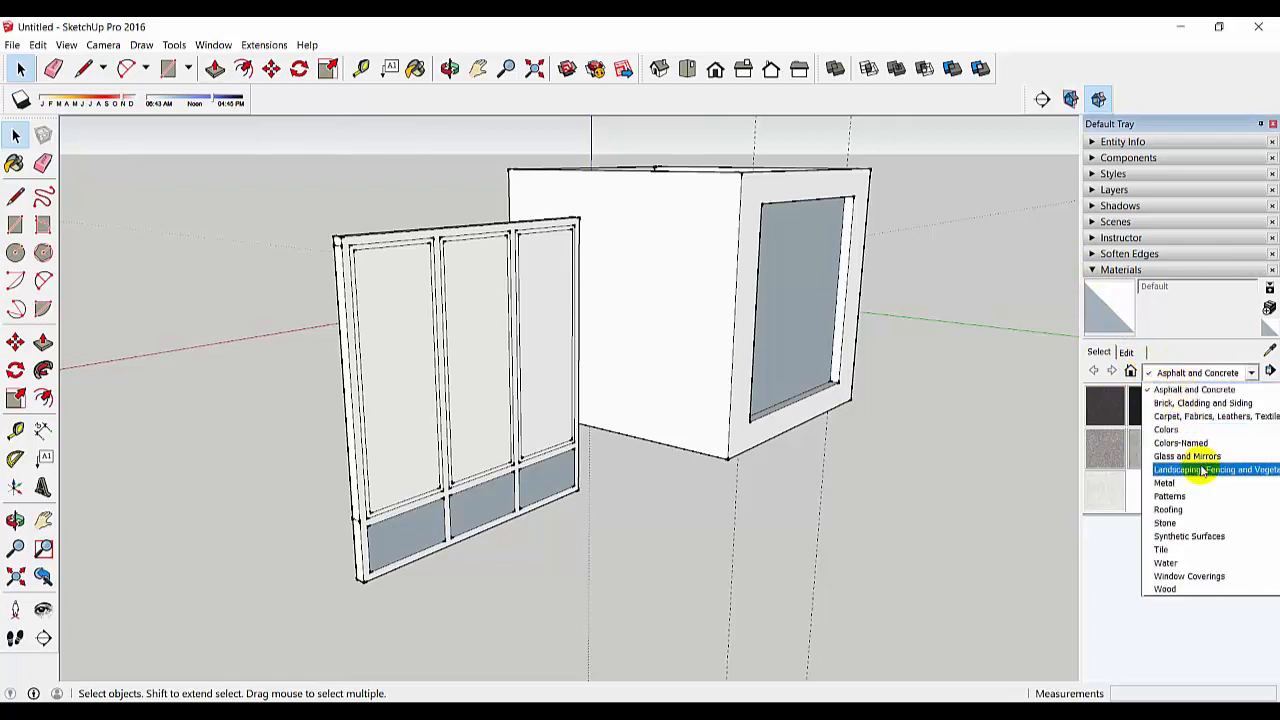
{"action": "left_click", "coordinate": [1205, 462]}
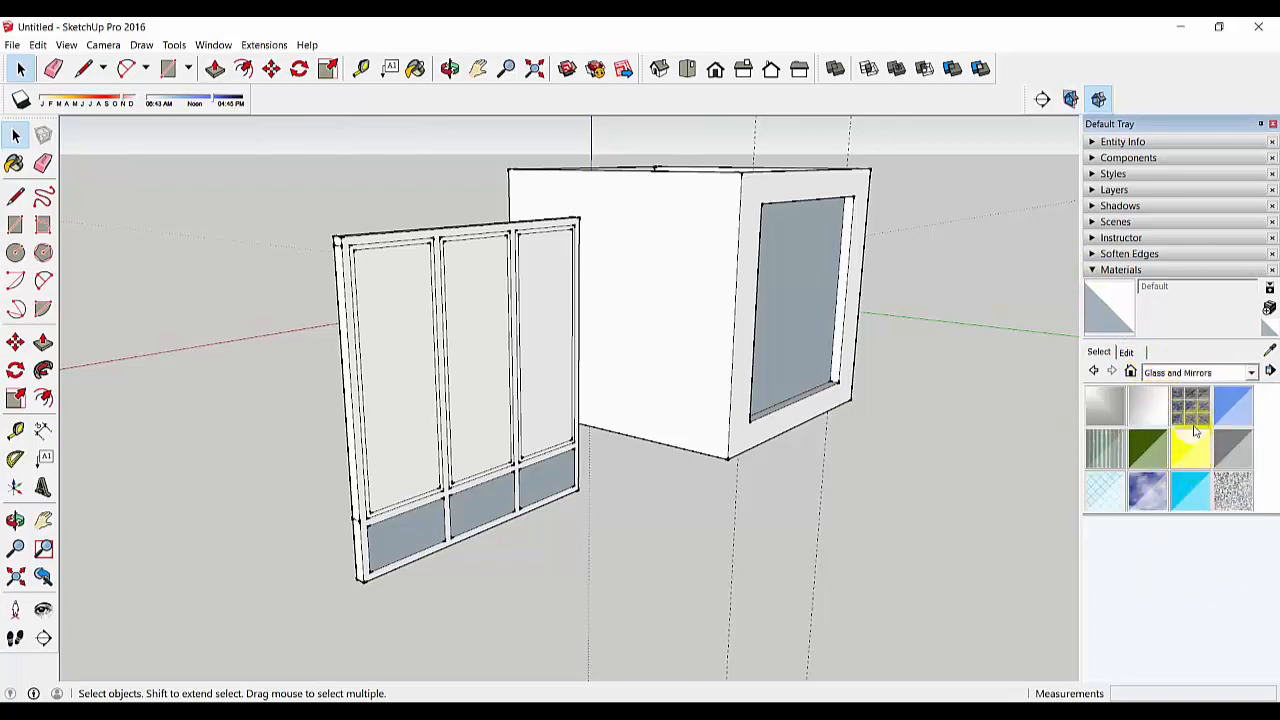
Paint the window's front panes with Mirror 01, plus the rear of one outer upper pane.
{"action": "left_click", "coordinate": [1105, 408]}
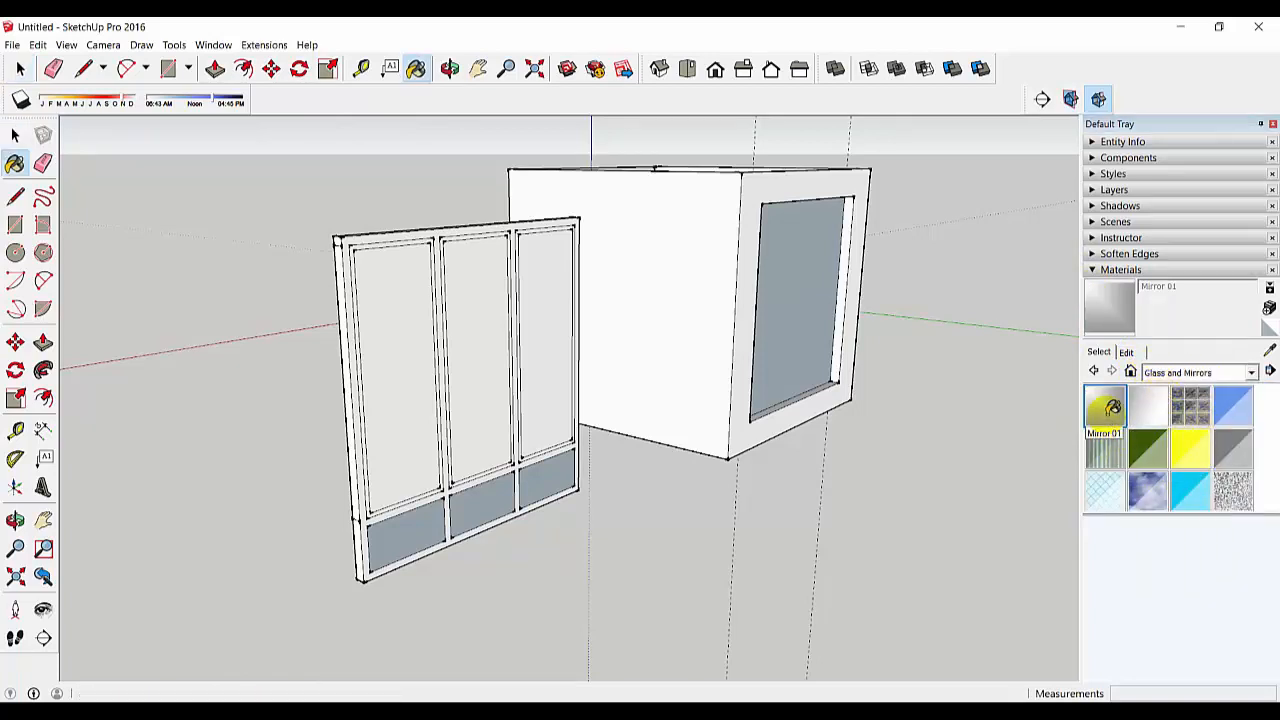
{"action": "left_click", "coordinate": [442, 516]}
{"action": "left_click", "coordinate": [553, 412]}
{"action": "left_click", "coordinate": [480, 418]}
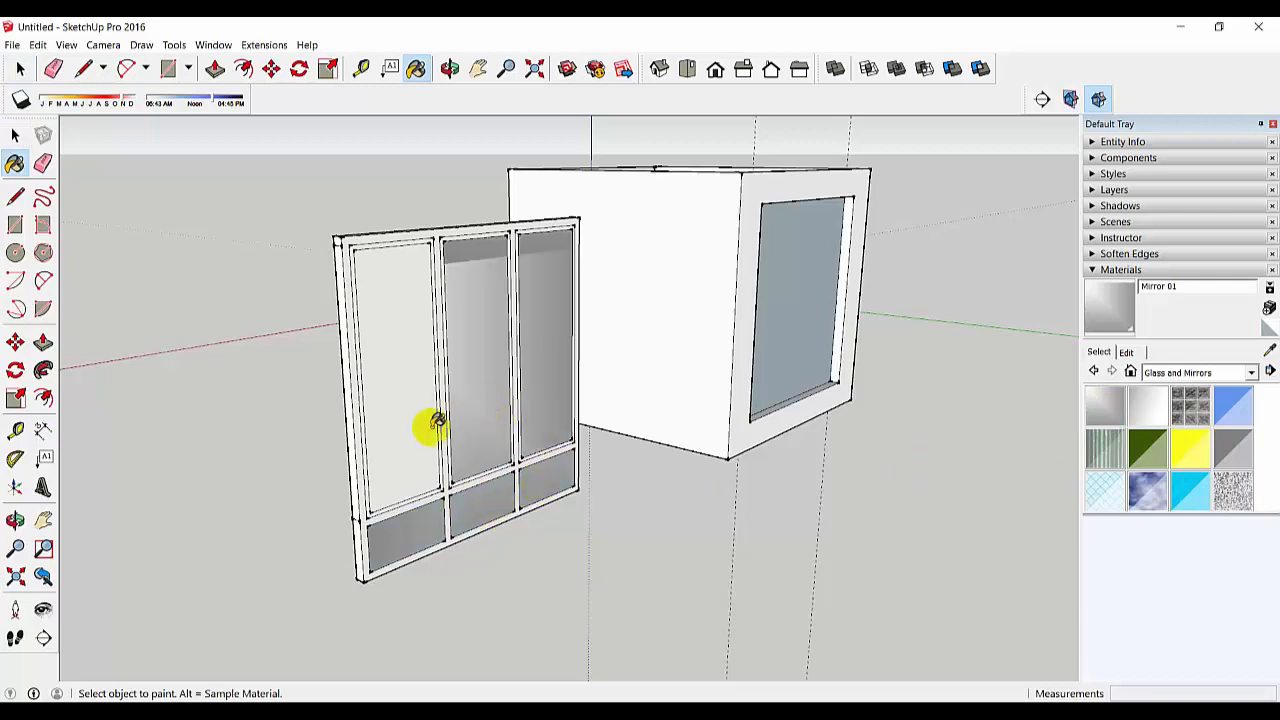
{"action": "left_click", "coordinate": [425, 425]}
{"action": "middle_click_drag", "start_coordinate": [486, 347], "coordinate": [901, 371]}
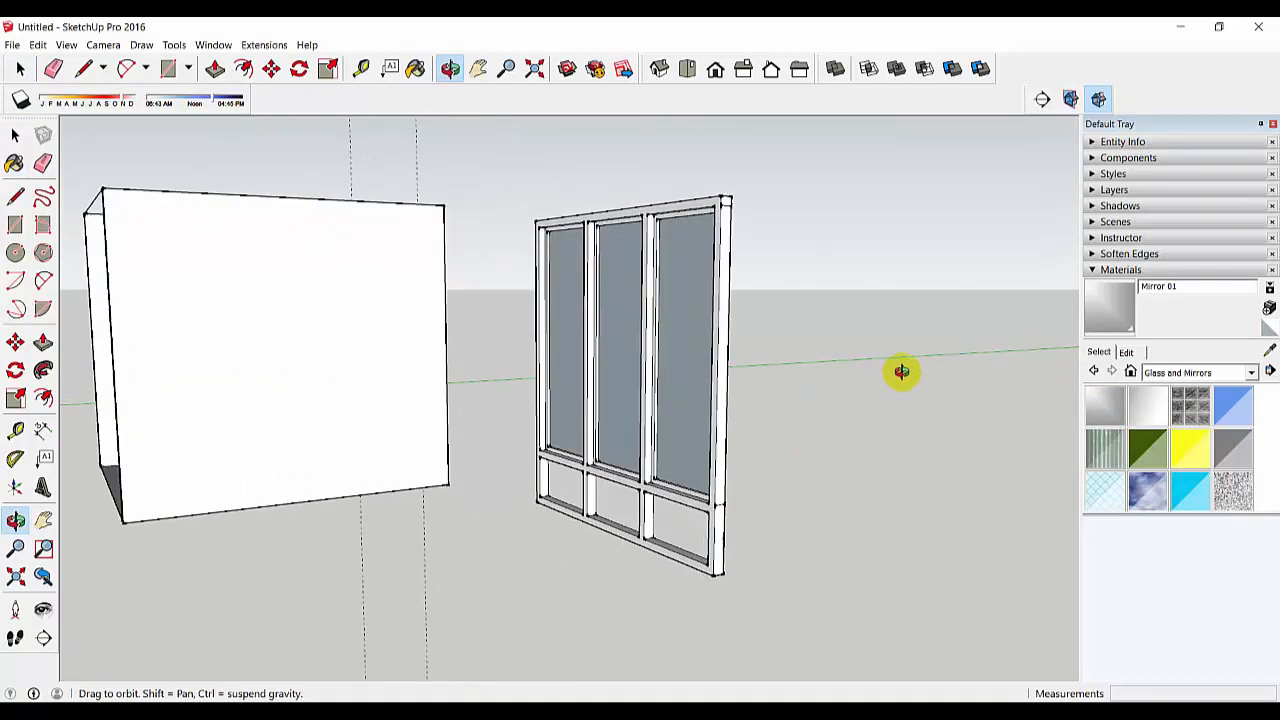
{"action": "left_click", "coordinate": [692, 410]}
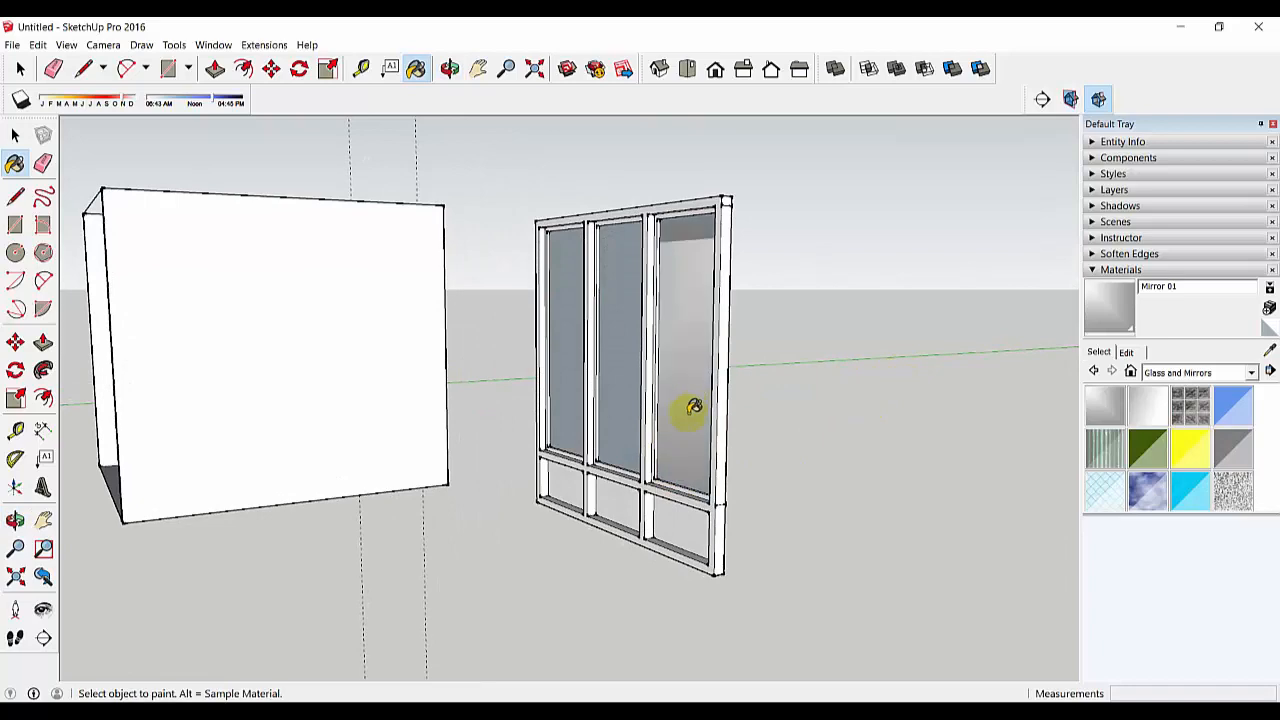
{"action": "middle_click_drag", "start_coordinate": [697, 350], "coordinate": [314, 406]}
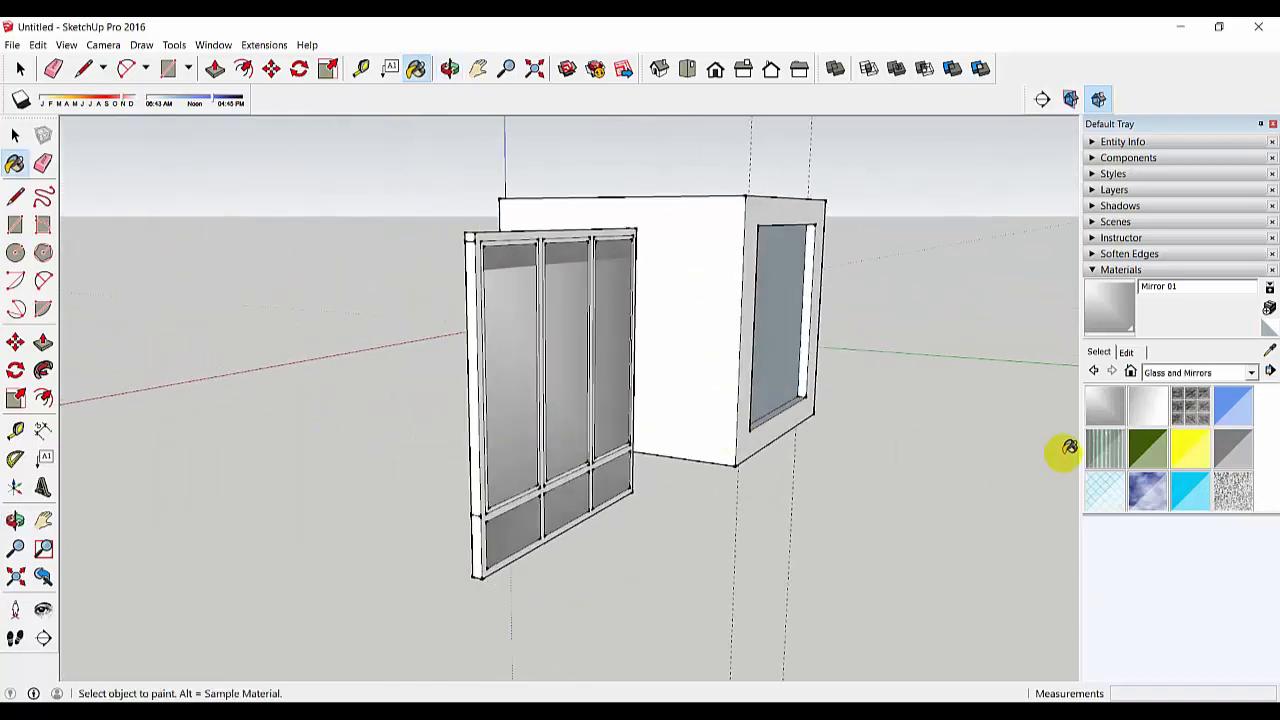
Paint the fronts of the three upper panes with Translucent Glass Gray.
{"action": "left_click", "coordinate": [1227, 456]}
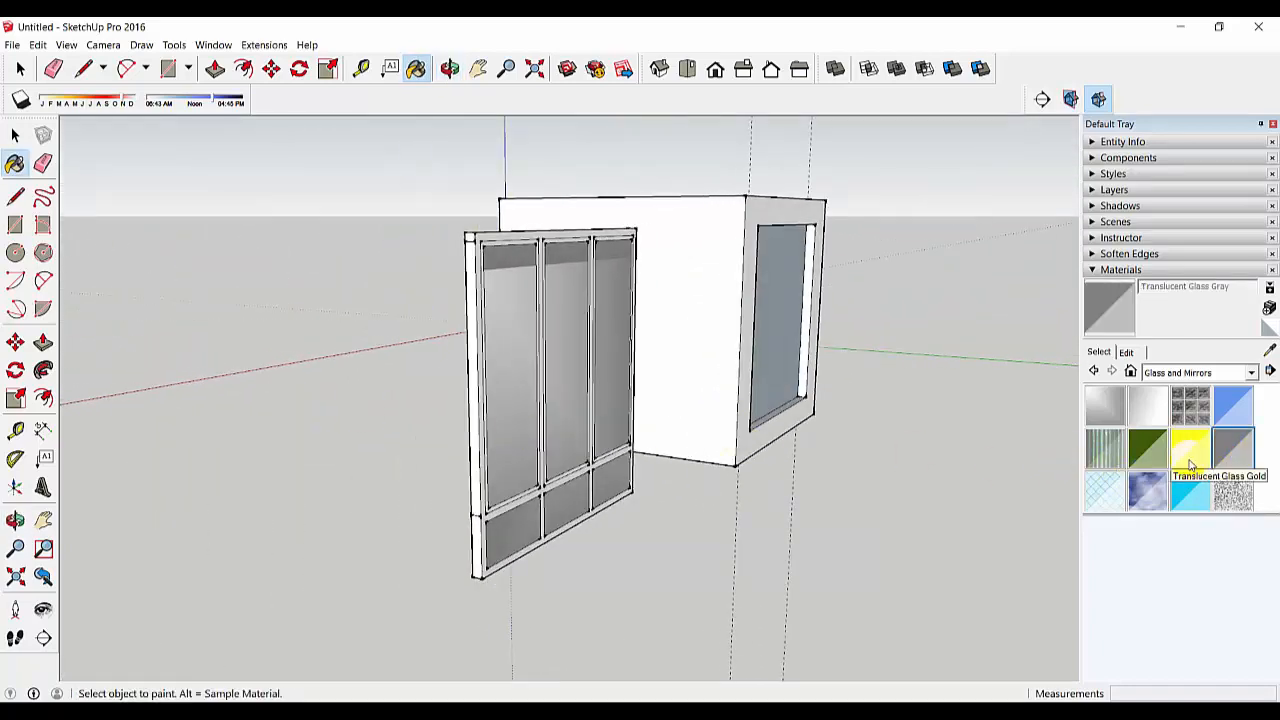
{"action": "left_click", "coordinate": [518, 400]}
{"action": "left_click", "coordinate": [572, 370]}
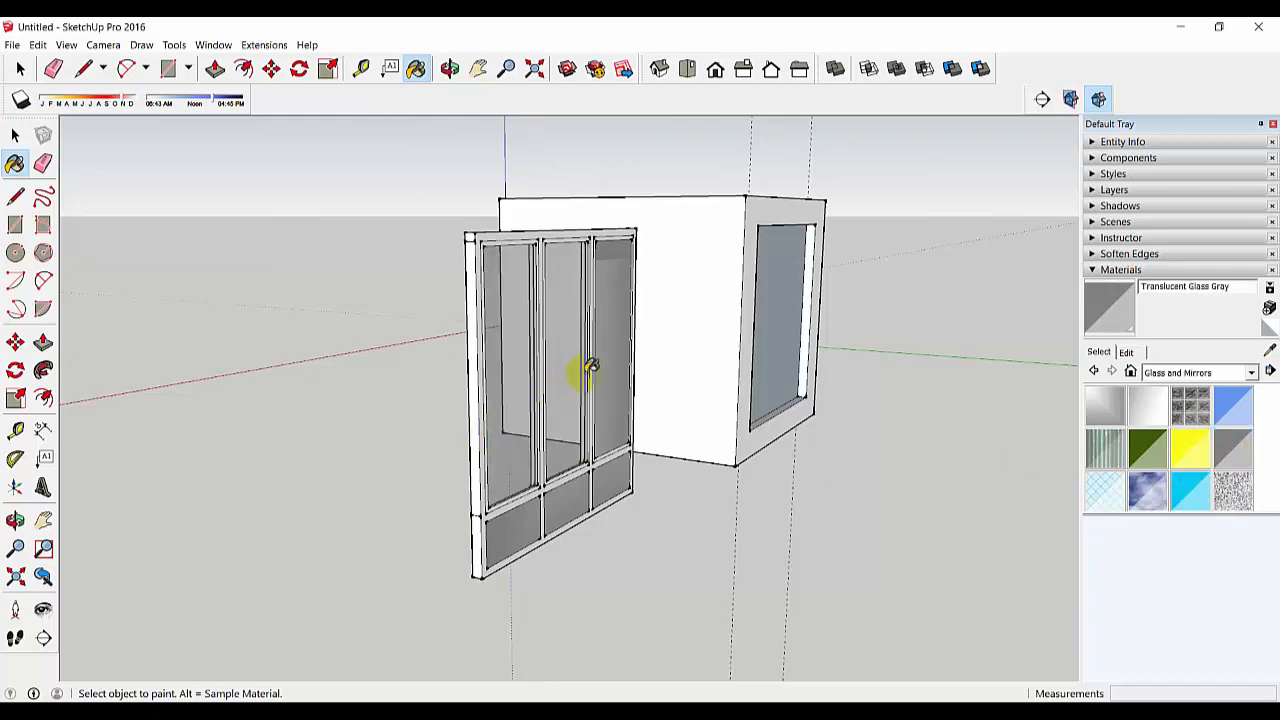
{"action": "left_click", "coordinate": [612, 368]}
{"action": "scroll", "coordinate": [619, 478], "scroll_direction": "up", "scroll_amount": 2}
Paint the rear faces of all three upper and three lower panes with Translucent Glass Gray.
{"action": "mouse_move", "coordinate": [567, 497]}
{"action": "middle_mouse_down"}
{"action": "mouse_move", "coordinate": [531, 517]}
{"action": "mouse_move", "coordinate": [980, 477]}
{"action": "middle_mouse_up"}
{"action": "middle_click_drag", "start_coordinate": [766, 523], "coordinate": [808, 508]}
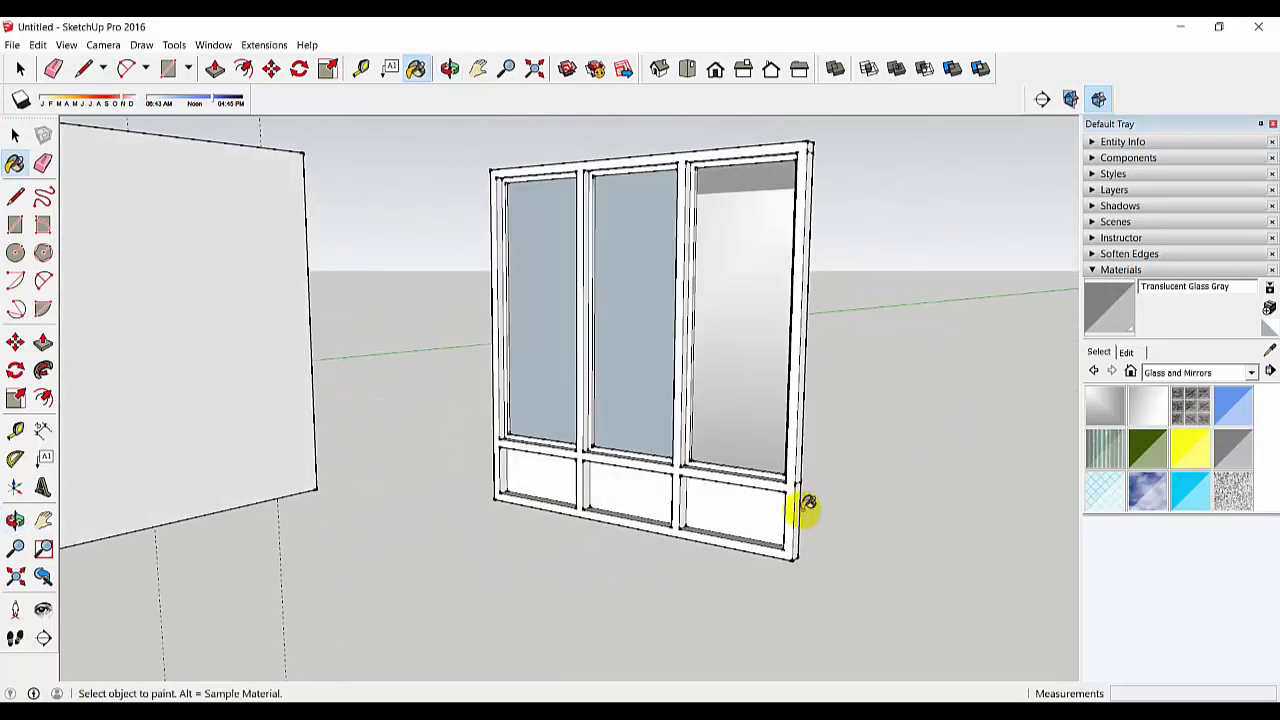
{"action": "left_click", "coordinate": [745, 412]}
{"action": "left_click", "coordinate": [639, 392]}
{"action": "left_click", "coordinate": [557, 392]}
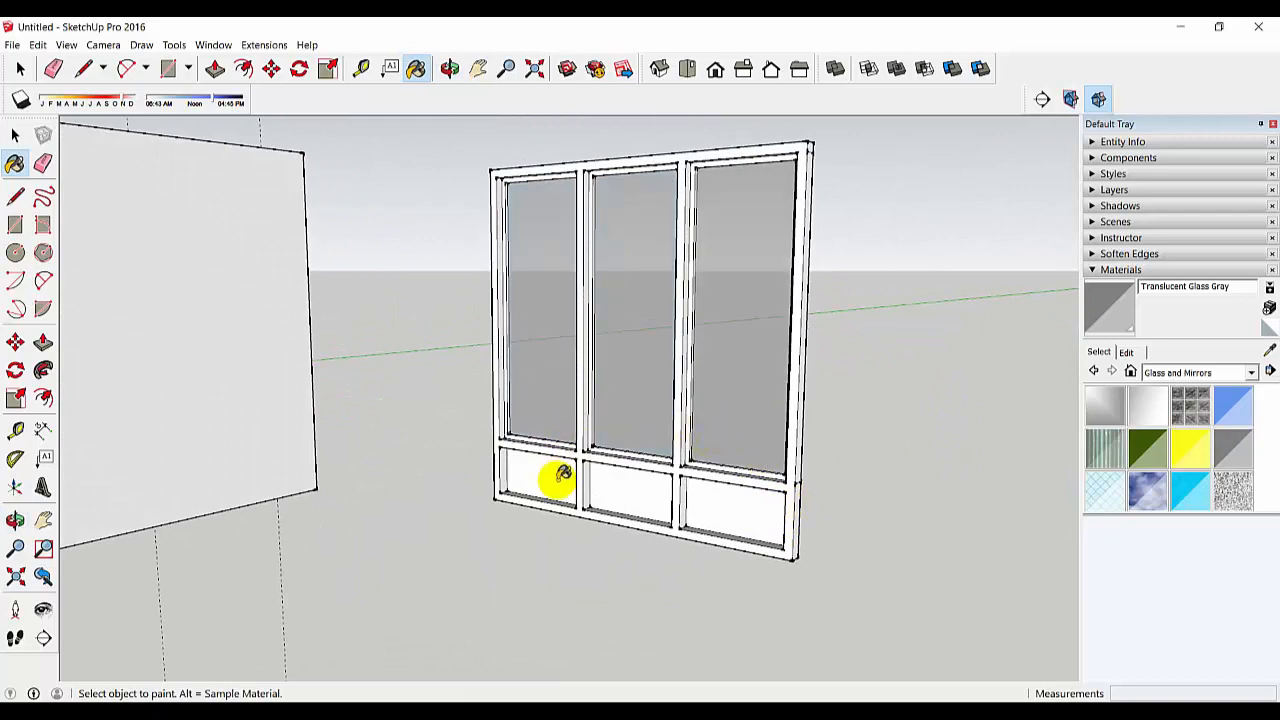
{"action": "left_click", "coordinate": [560, 478]}
{"action": "left_click", "coordinate": [614, 486]}
{"action": "left_click", "coordinate": [745, 500]}
Choose Aluminum from the Metal materials and paint the front face of the main window frame with it.
{"action": "mouse_move", "coordinate": [745, 500]}
{"action": "middle_mouse_down"}
{"action": "mouse_move", "coordinate": [777, 386]}
{"action": "mouse_move", "coordinate": [449, 457]}
{"action": "mouse_move", "coordinate": [592, 414]}
{"action": "middle_mouse_up"}
{"action": "scroll", "coordinate": [593, 415], "scroll_direction": "down", "scroll_amount": 1}
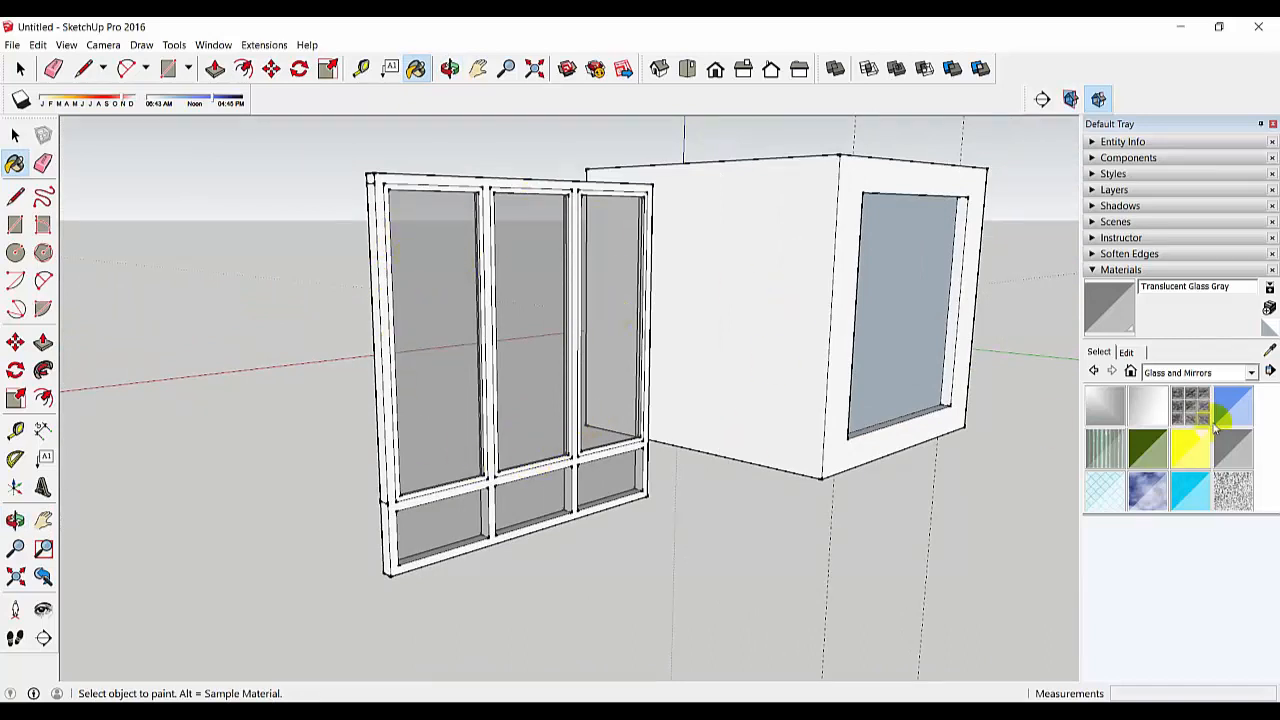
{"action": "left_click", "coordinate": [1215, 376]}
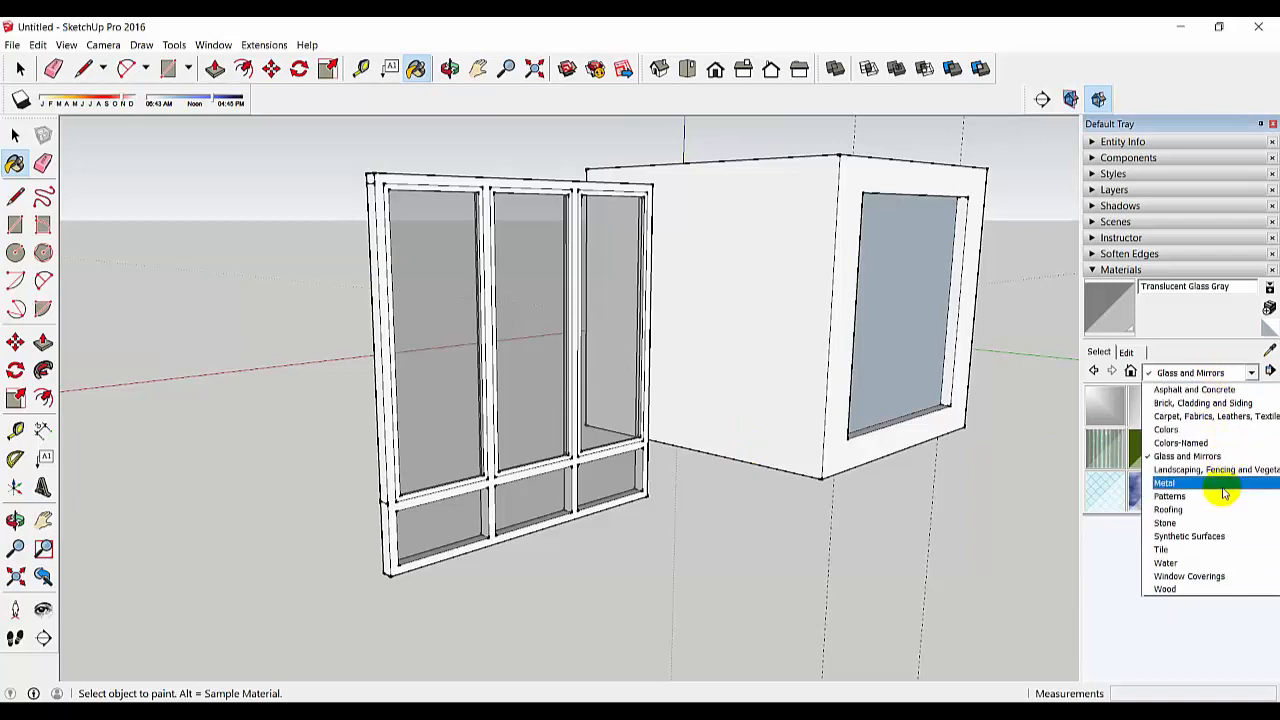
{"action": "left_click", "coordinate": [1166, 483]}
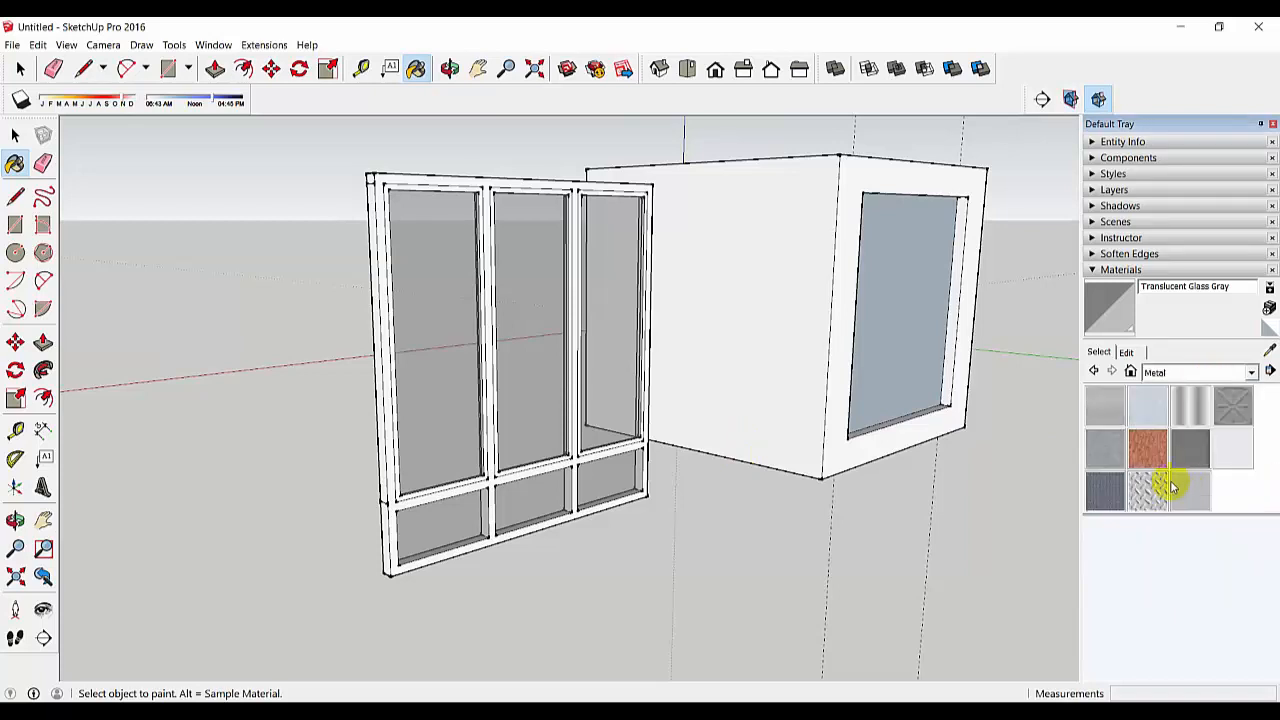
{"action": "left_click", "coordinate": [1112, 410]}
{"action": "scroll", "coordinate": [408, 558], "scroll_direction": "up", "scroll_amount": 2}
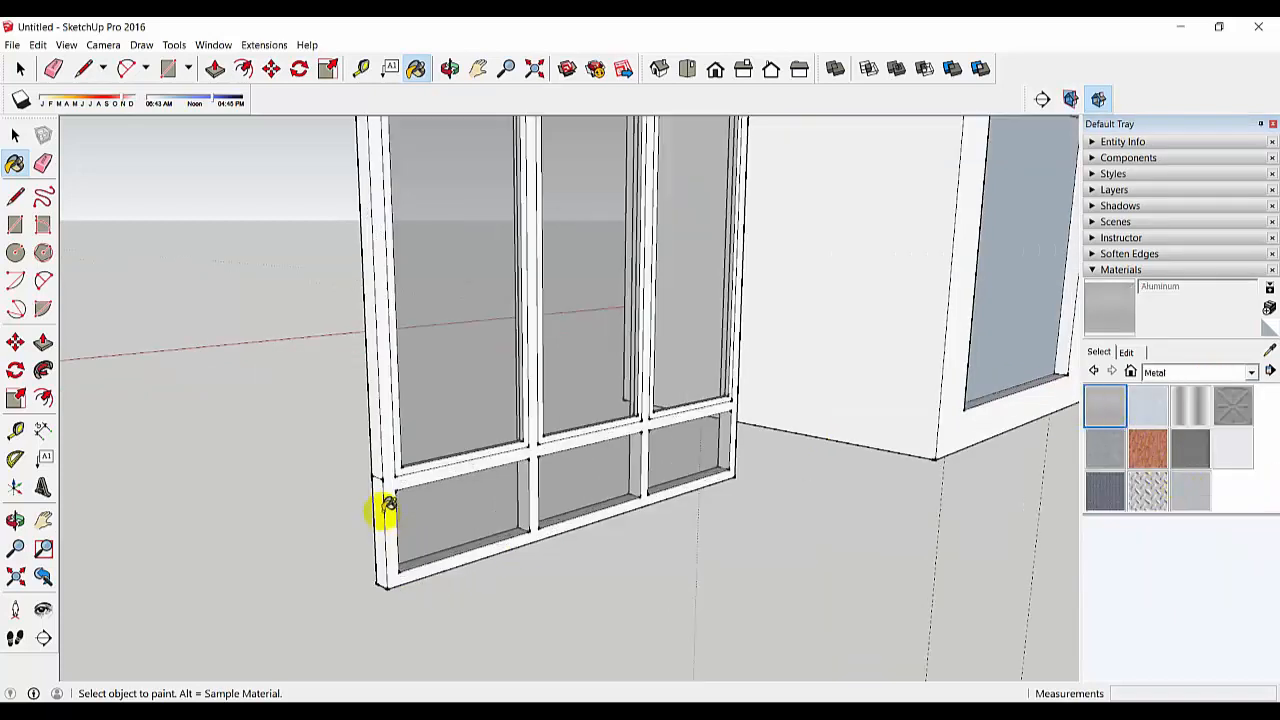
{"action": "left_click", "coordinate": [392, 480]}
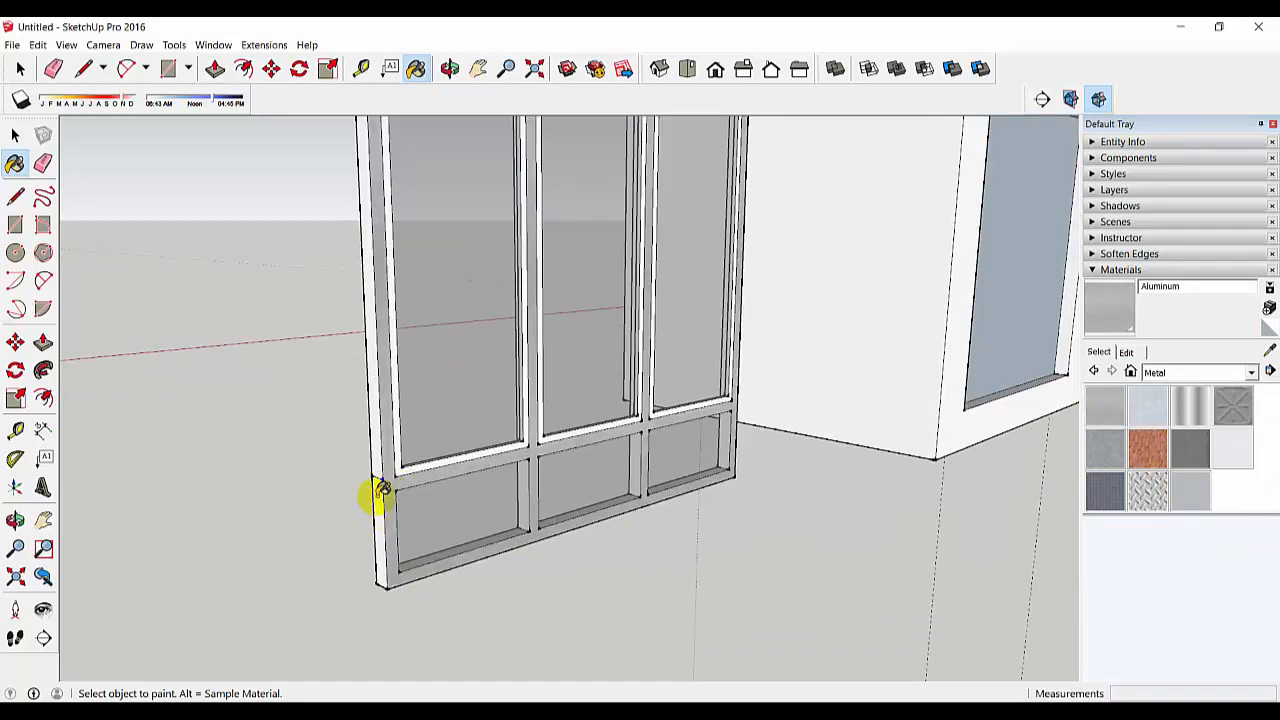
Paint the lower side of the frame and the front borders of the three upper sashes with Aluminum.
{"action": "scroll", "coordinate": [392, 474], "scroll_direction": "up", "scroll_amount": 1}
{"action": "left_click", "coordinate": [405, 466]}
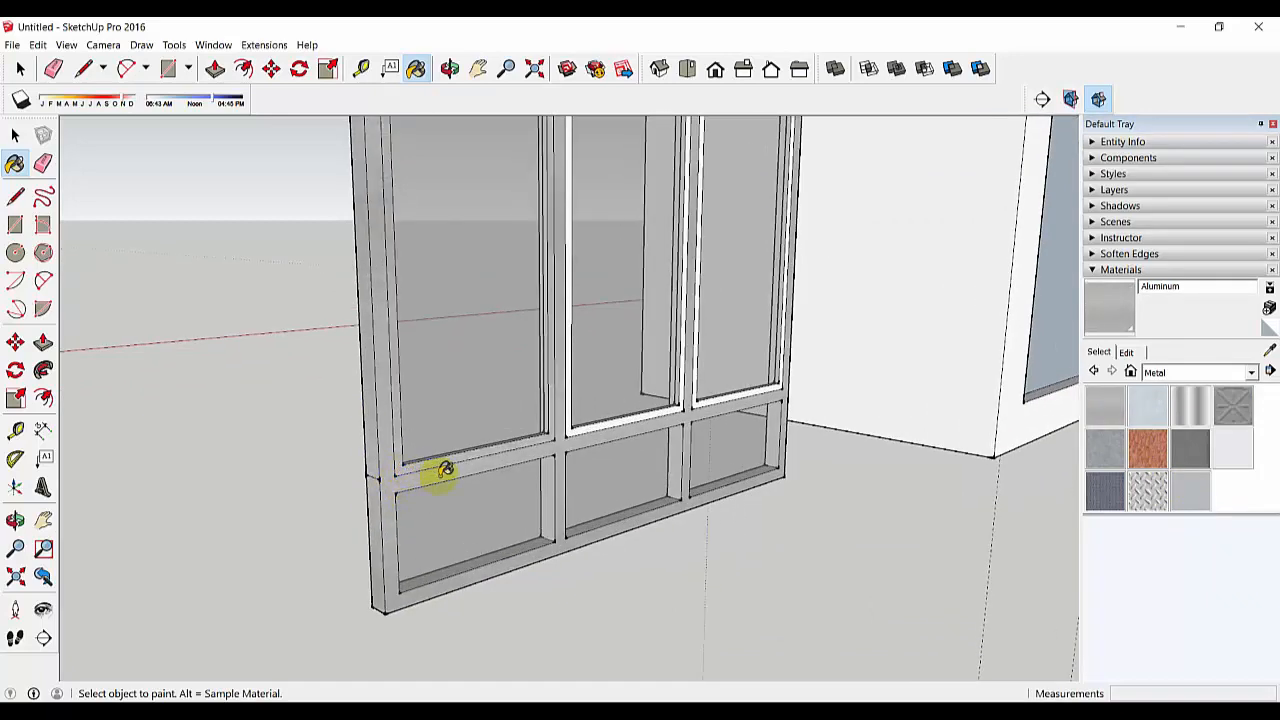
{"action": "scroll", "coordinate": [540, 450], "scroll_direction": "up", "scroll_amount": 1}
{"action": "scroll", "coordinate": [611, 433], "scroll_direction": "up", "scroll_amount": 1}
{"action": "left_click", "coordinate": [729, 388]}
{"action": "scroll", "coordinate": [820, 391], "scroll_direction": "down", "scroll_amount": 3}
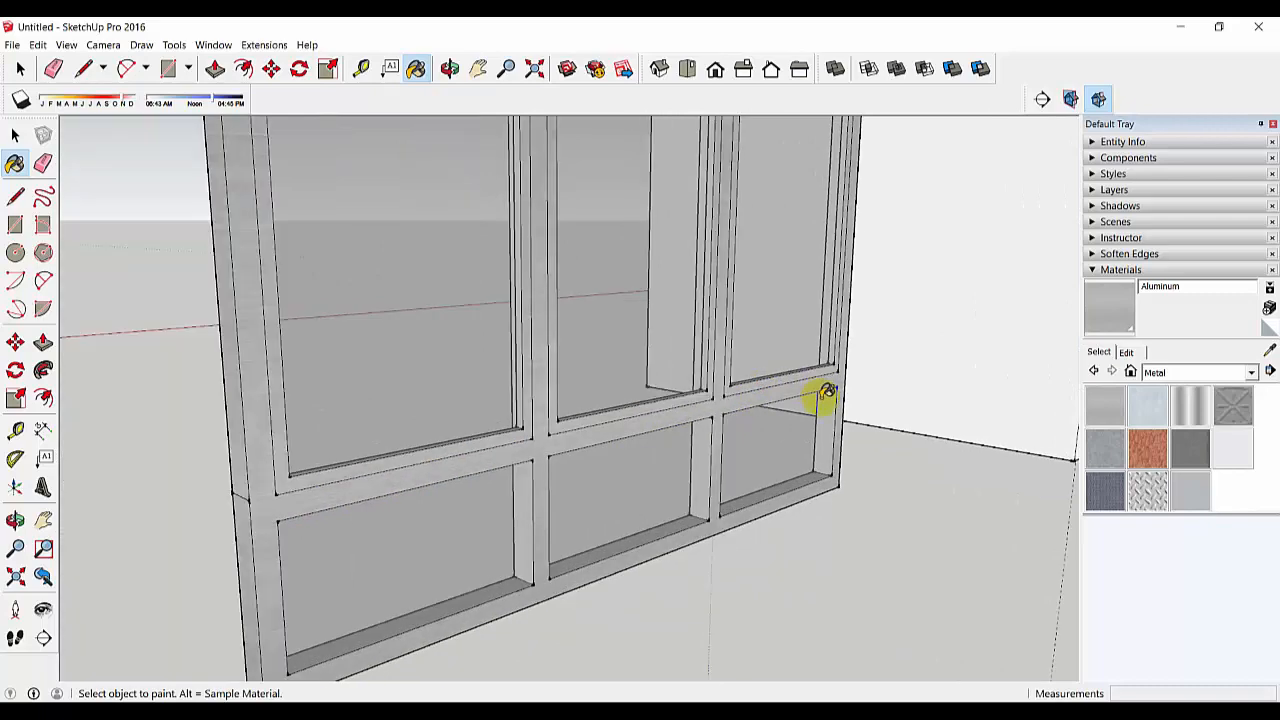
Paint the remaining unpainted patch at the upper end of the frame's side with Aluminum.
{"action": "middle_click_drag", "start_coordinate": [652, 478], "coordinate": [757, 386]}
{"action": "key", "text": "a"}
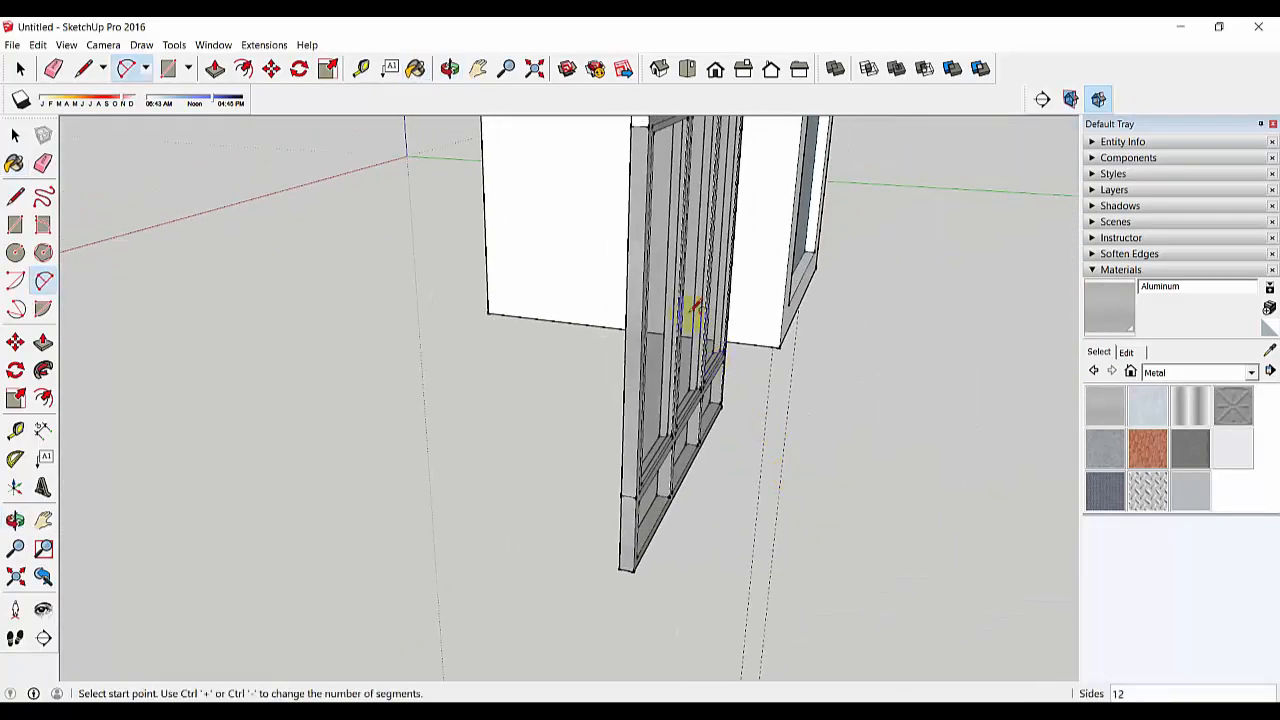
{"action": "middle_click_drag", "start_coordinate": [693, 315], "coordinate": [645, 357]}
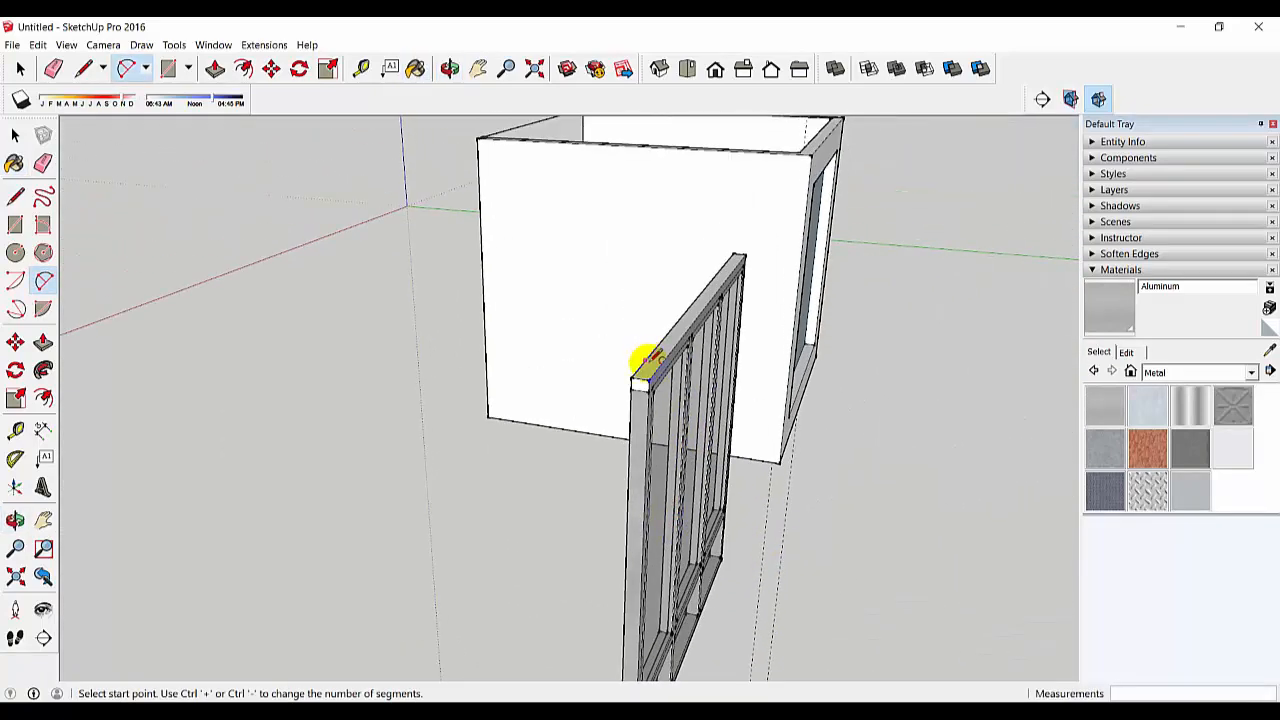
{"action": "scroll", "coordinate": [640, 365], "scroll_direction": "up", "scroll_amount": 2}
{"action": "left_click", "coordinate": [1110, 412]}
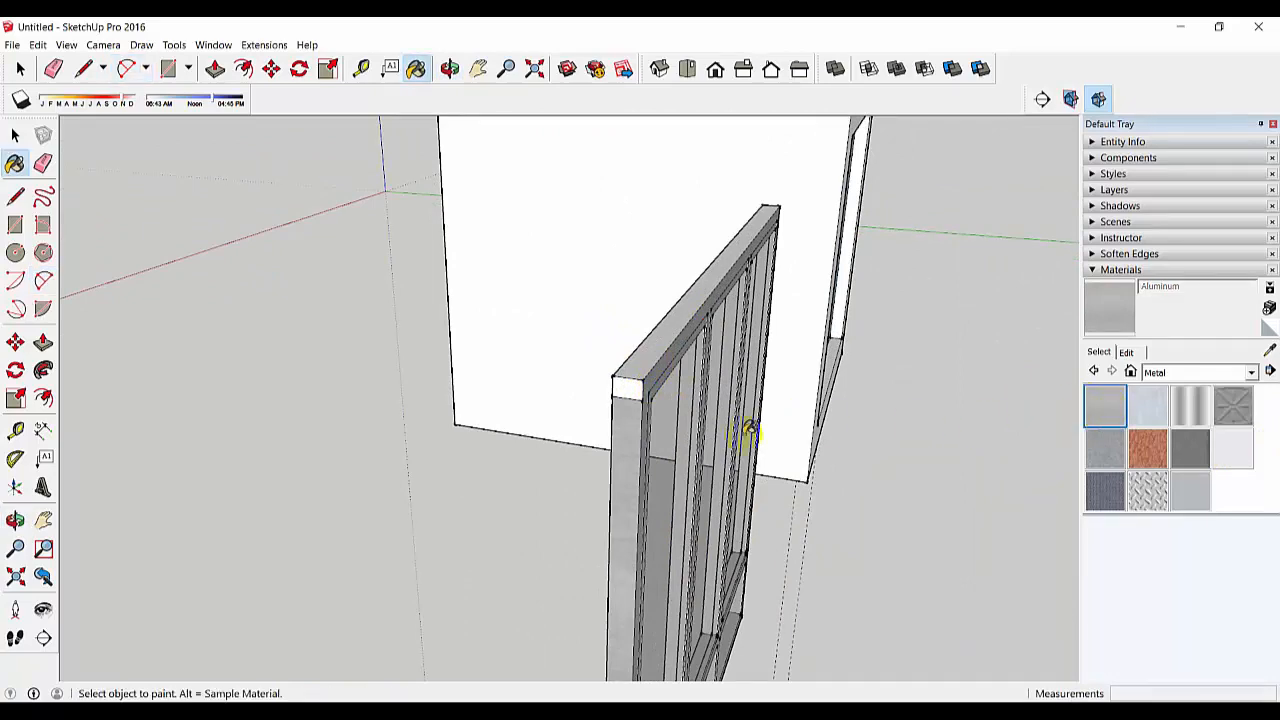
{"action": "middle_click_drag", "start_coordinate": [749, 429], "coordinate": [634, 380]}
{"action": "left_click", "coordinate": [679, 356]}
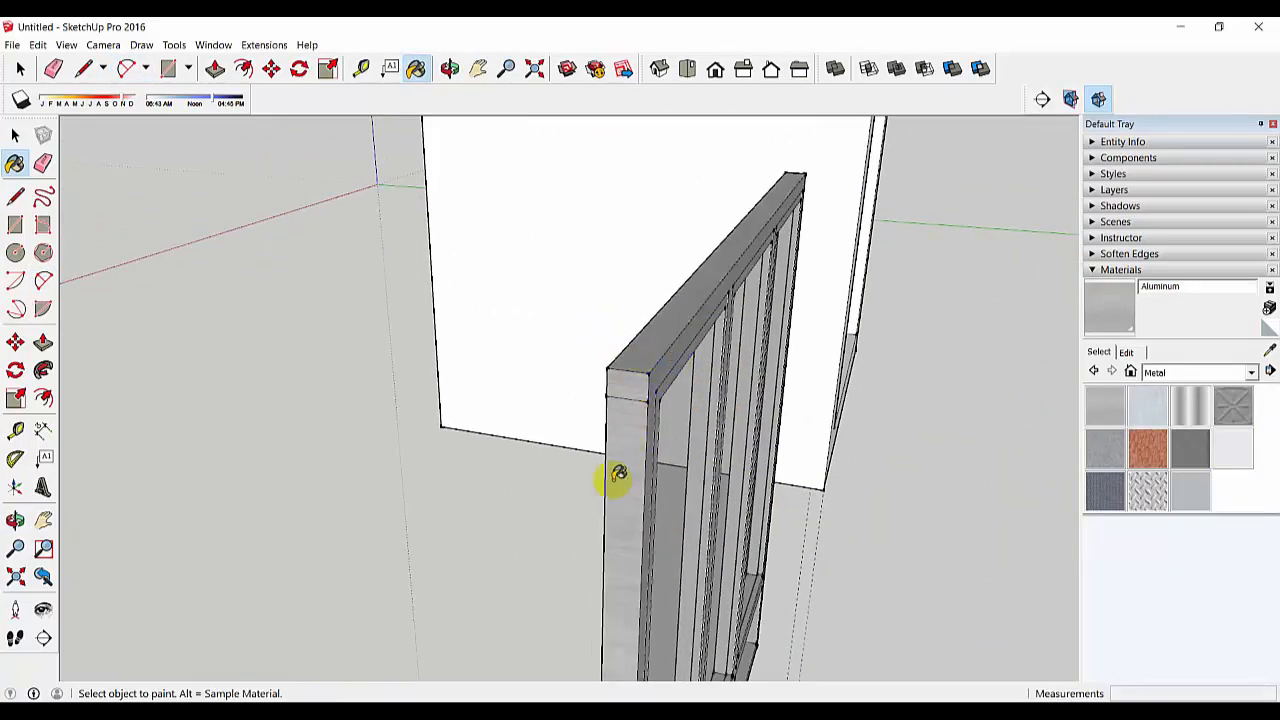
Paint the rear of the window frame and the inner side faces of its uprights and sashes with Aluminum.
{"action": "middle_click_drag", "start_coordinate": [619, 475], "coordinate": [894, 423]}
{"action": "left_click", "coordinate": [780, 325]}
{"action": "scroll", "coordinate": [650, 415], "scroll_direction": "up", "scroll_amount": 2}
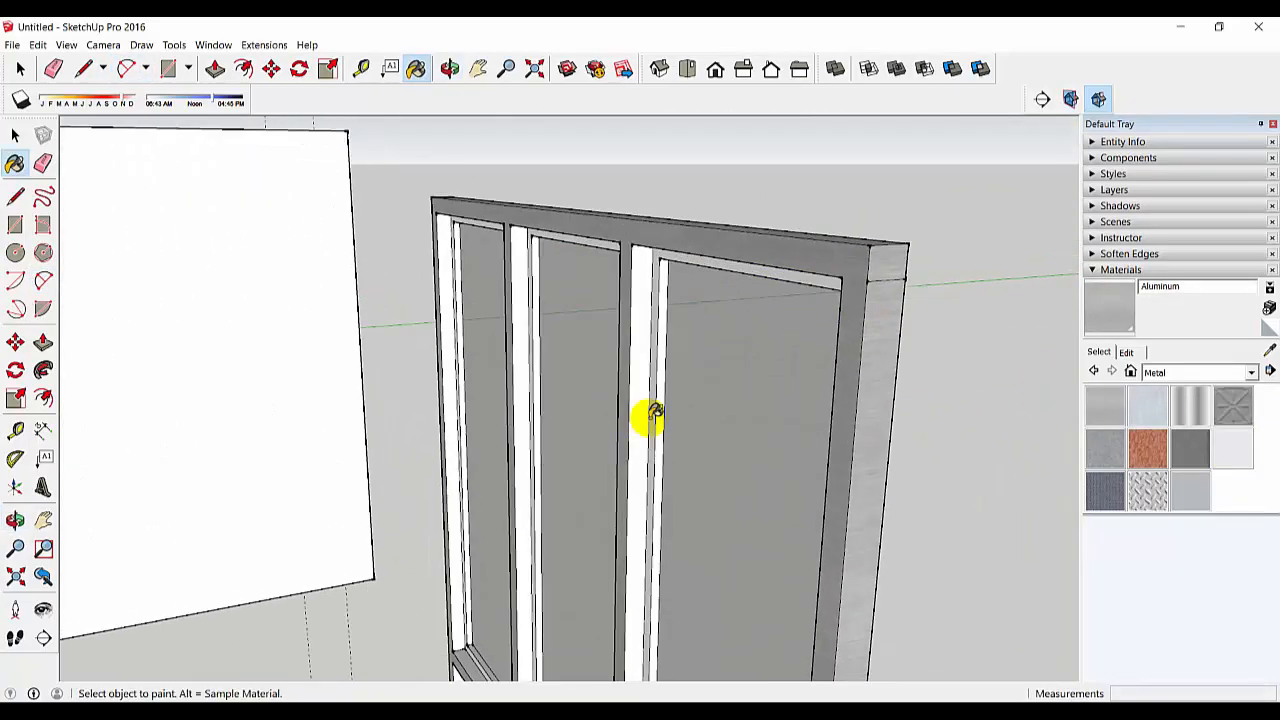
{"action": "left_click", "coordinate": [640, 407]}
{"action": "scroll", "coordinate": [480, 425], "scroll_direction": "up", "scroll_amount": 3}
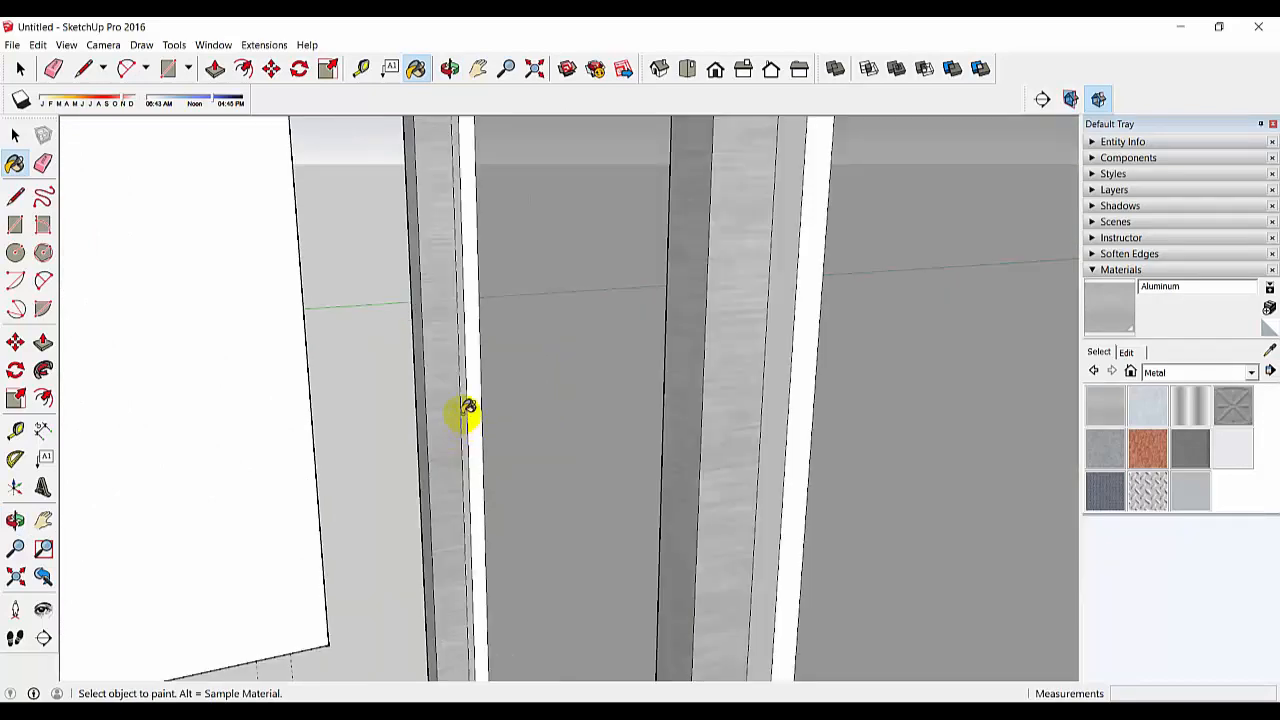
{"action": "mouse_move", "coordinate": [474, 410]}
{"action": "middle_mouse_down"}
{"action": "mouse_move", "coordinate": [709, 477]}
{"action": "mouse_move", "coordinate": [677, 471]}
{"action": "middle_mouse_up"}
{"action": "left_click", "coordinate": [677, 463]}
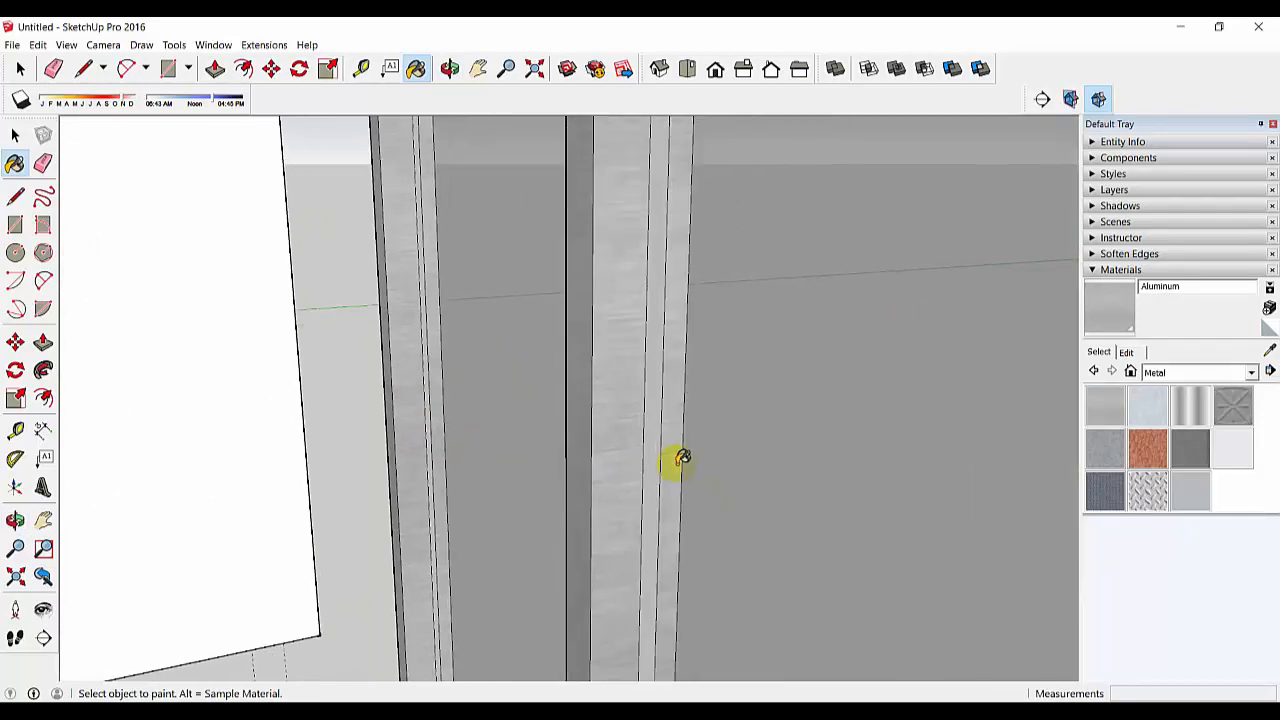
Paint the remaining inner side faces and the rear border of one outer upper sash with Aluminum.
{"action": "scroll", "coordinate": [686, 472], "scroll_direction": "up", "scroll_amount": 2}
{"action": "scroll", "coordinate": [683, 476], "scroll_direction": "down", "scroll_amount": 1}
{"action": "mouse_move", "coordinate": [808, 503]}
{"action": "middle_mouse_down"}
{"action": "mouse_move", "coordinate": [651, 506]}
{"action": "mouse_move", "coordinate": [993, 485]}
{"action": "middle_mouse_up"}
{"action": "scroll", "coordinate": [651, 506], "scroll_direction": "up", "scroll_amount": 1}
{"action": "left_click", "coordinate": [697, 463]}
{"action": "scroll", "coordinate": [690, 468], "scroll_direction": "down", "scroll_amount": 2}
{"action": "scroll", "coordinate": [690, 468], "scroll_direction": "down", "scroll_amount": 3}
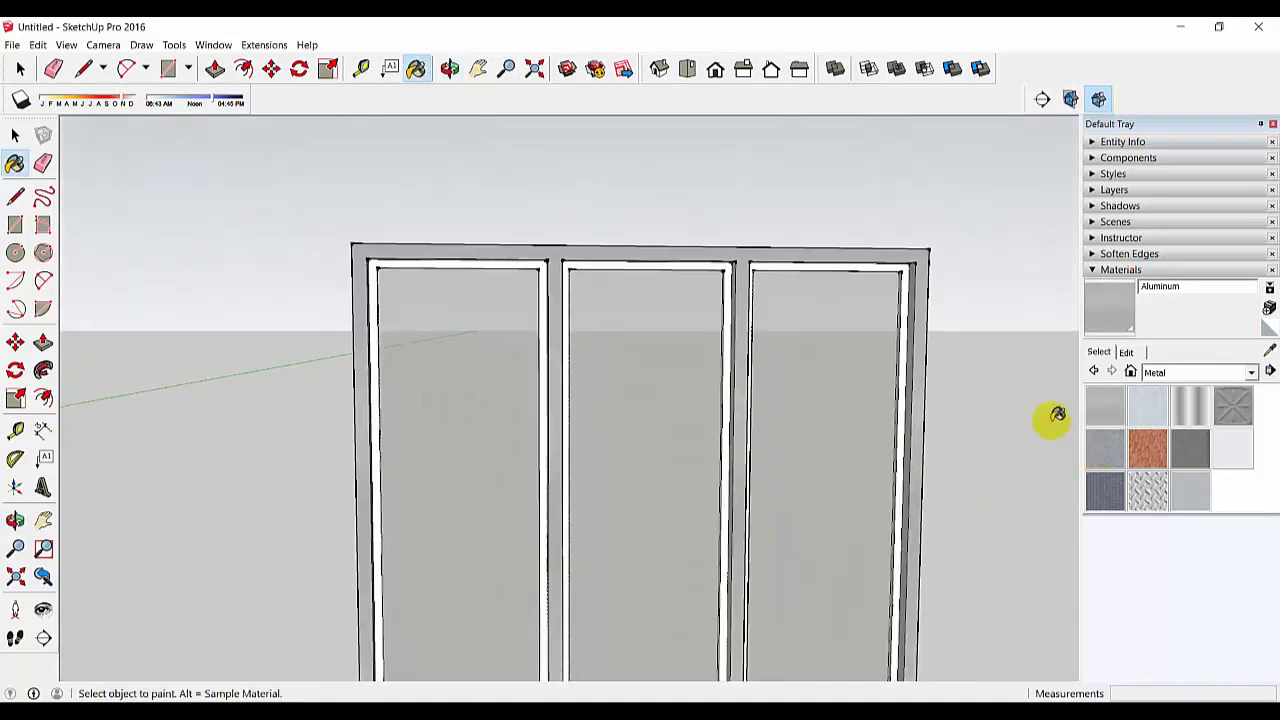
{"action": "scroll", "coordinate": [892, 309], "scroll_direction": "up", "scroll_amount": 1}
{"action": "left_click", "coordinate": [903, 257]}
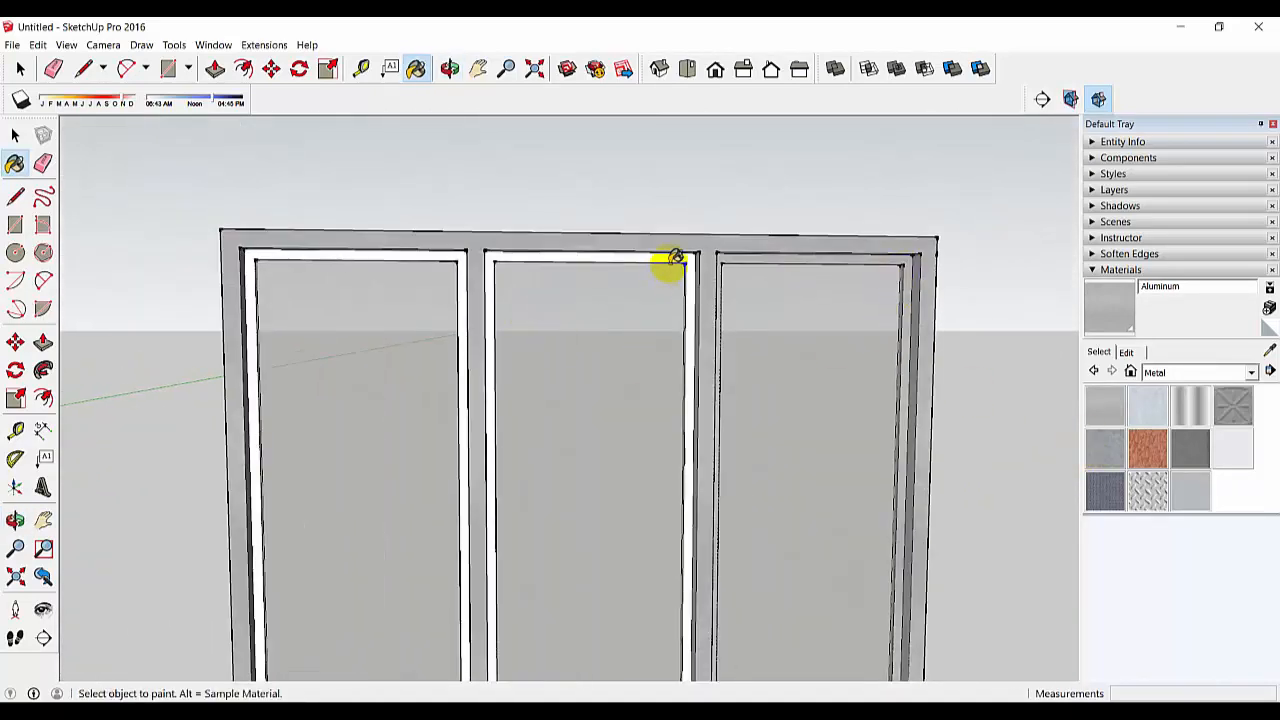
Paint the borders of the two unpainted upper sashes and the inner side face of the frame's outer upright with Aluminum.
{"action": "left_click", "coordinate": [639, 261]}
{"action": "left_click", "coordinate": [455, 255]}
{"action": "mouse_move", "coordinate": [471, 309]}
{"action": "middle_mouse_down"}
{"action": "mouse_move", "coordinate": [537, 380]}
{"action": "mouse_move", "coordinate": [606, 500]}
{"action": "mouse_move", "coordinate": [660, 530]}
{"action": "middle_mouse_up"}
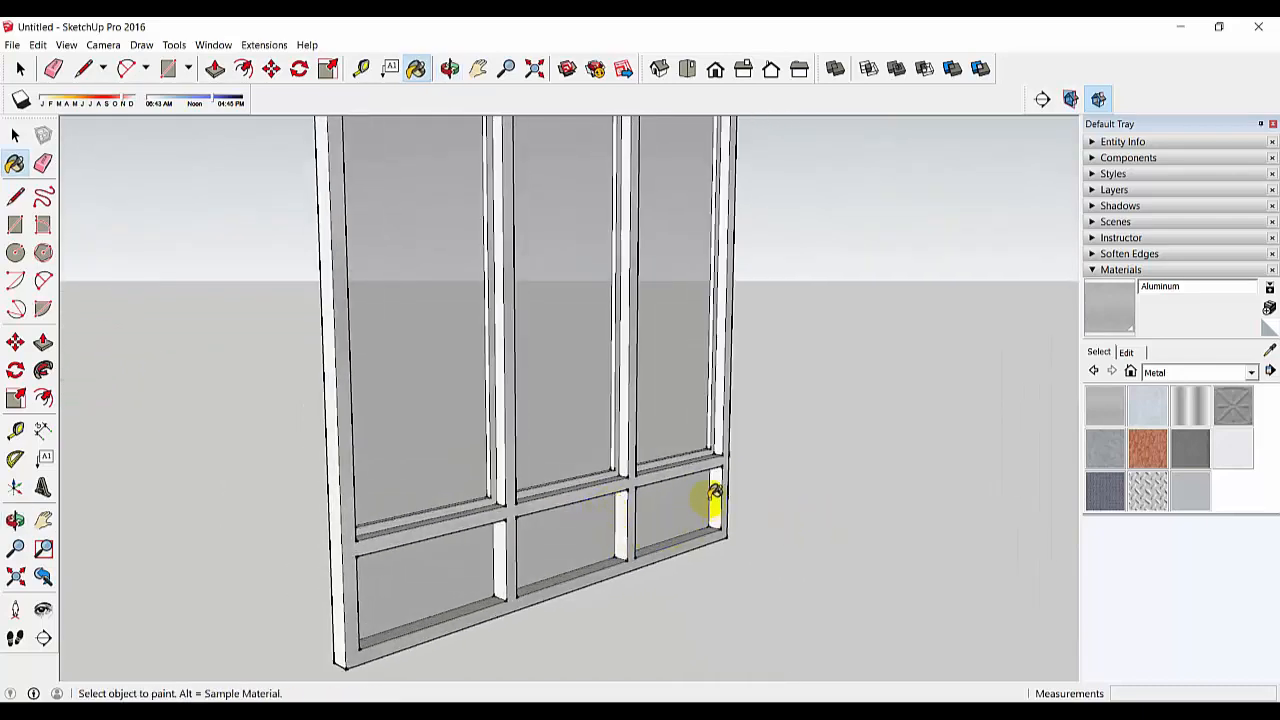
{"action": "left_click", "coordinate": [720, 461]}
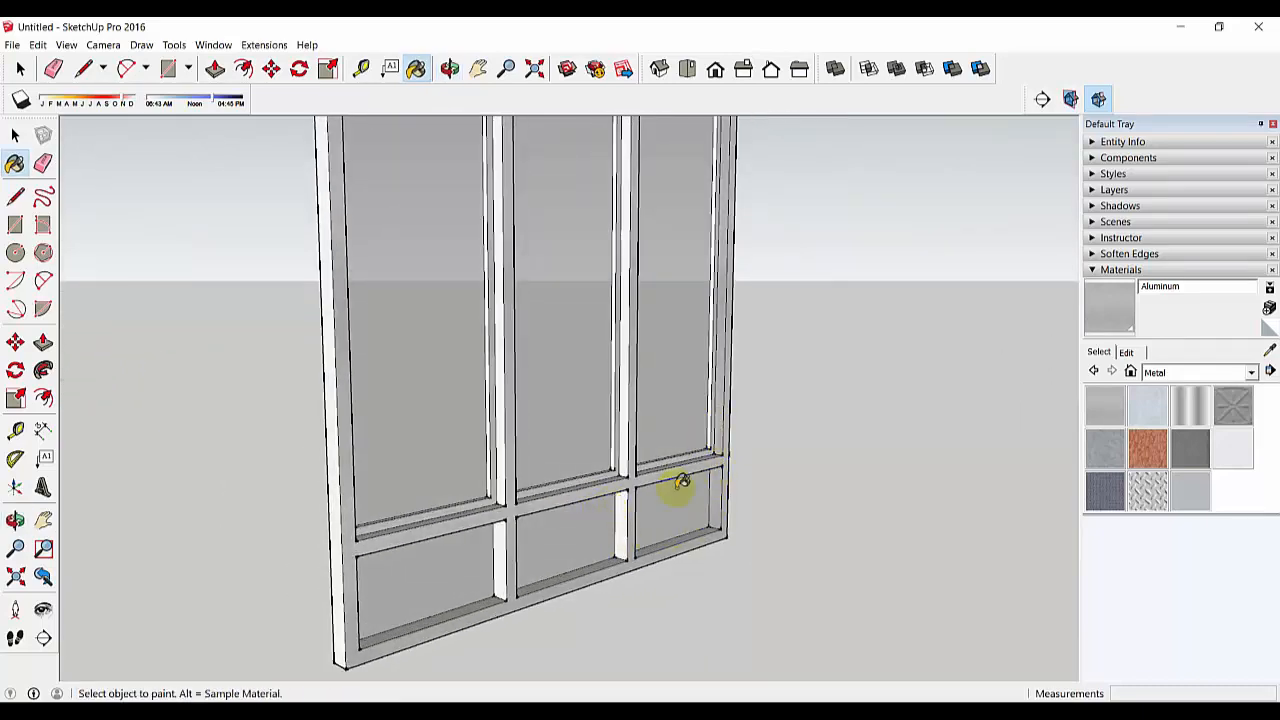
Paint the side faces of the adjoining upright and the inner edges of the middle and outer sashes with Aluminum.
{"action": "scroll", "coordinate": [614, 529], "scroll_direction": "up", "scroll_amount": 3}
{"action": "left_click", "coordinate": [620, 520]}
{"action": "left_click", "coordinate": [617, 449]}
{"action": "scroll", "coordinate": [615, 432], "scroll_direction": "up", "scroll_amount": 1}
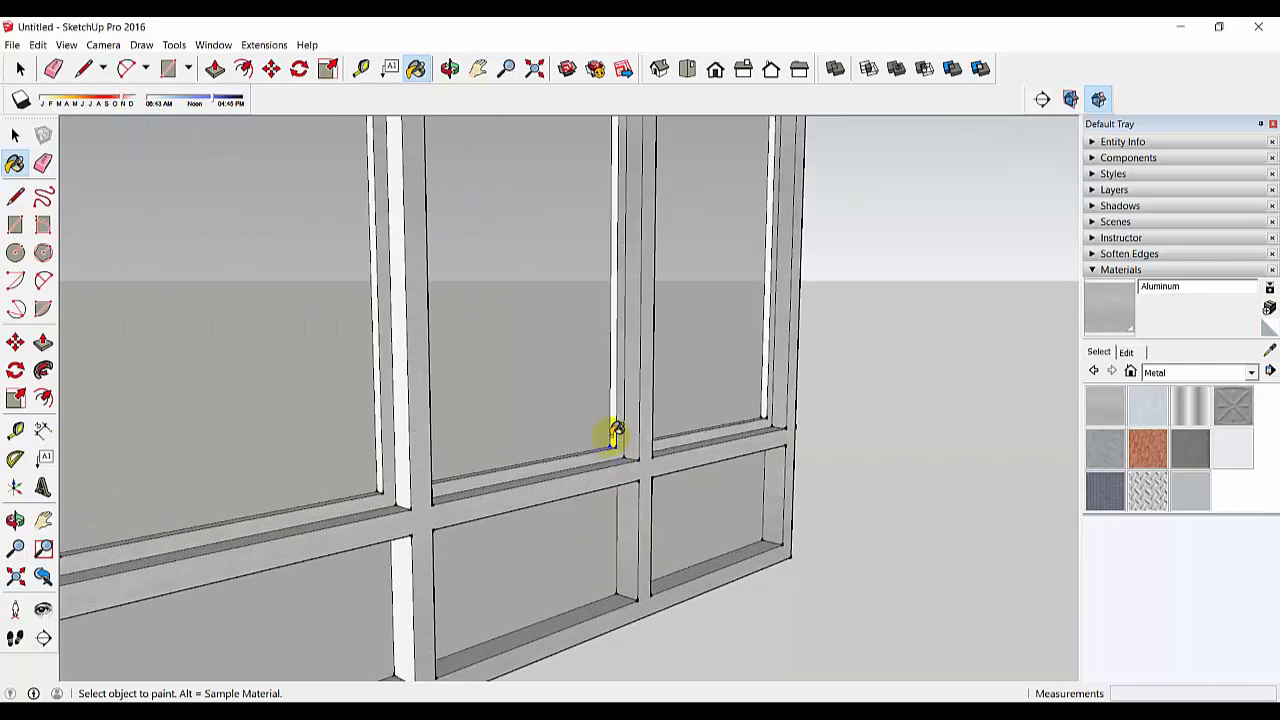
{"action": "left_click", "coordinate": [617, 432]}
{"action": "scroll", "coordinate": [790, 378], "scroll_direction": "up", "scroll_amount": 1}
{"action": "left_click", "coordinate": [773, 403]}
{"action": "scroll", "coordinate": [608, 509], "scroll_direction": "down", "scroll_amount": 3}
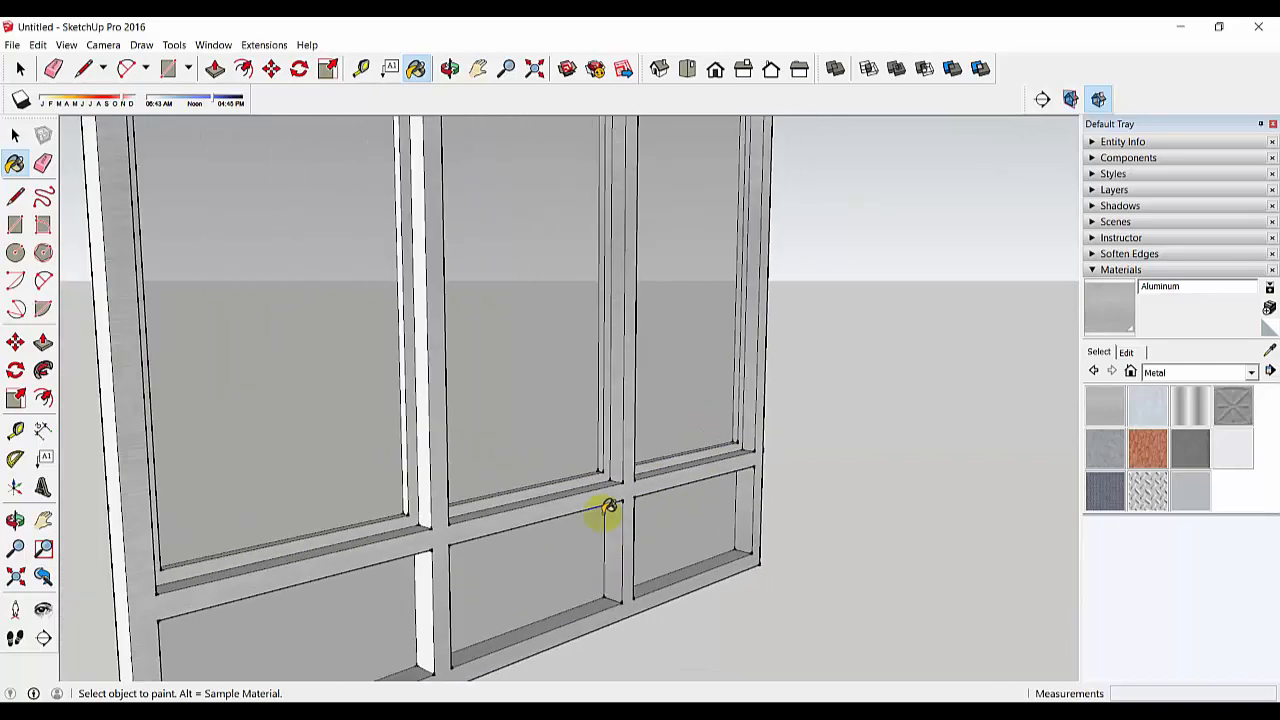
Paint the other upright's side faces, the inner edge of its neighbouring sash and the frame's outer side with Aluminum.
{"action": "scroll", "coordinate": [529, 477], "scroll_direction": "up", "scroll_amount": 3}
{"action": "left_click", "coordinate": [486, 491]}
{"action": "left_click", "coordinate": [484, 386]}
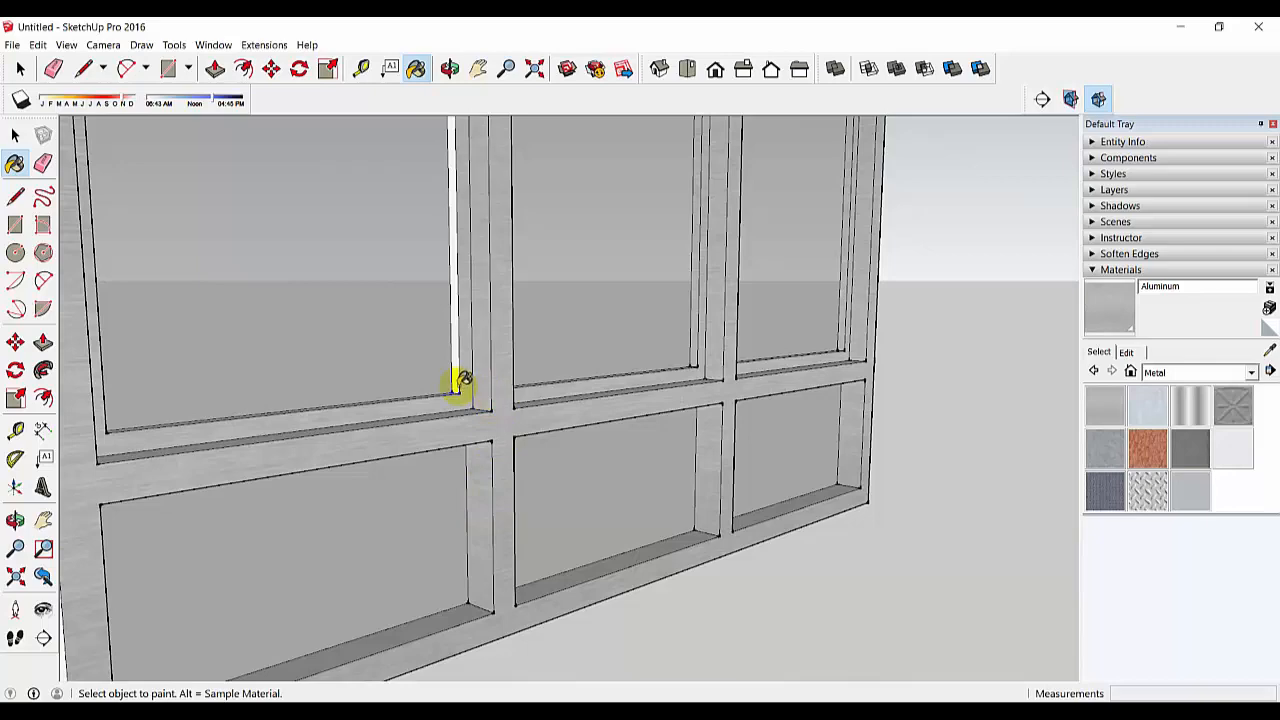
{"action": "left_click", "coordinate": [452, 382]}
{"action": "scroll", "coordinate": [457, 410], "scroll_direction": "down", "scroll_amount": 4}
{"action": "scroll", "coordinate": [448, 490], "scroll_direction": "up", "scroll_amount": 1}
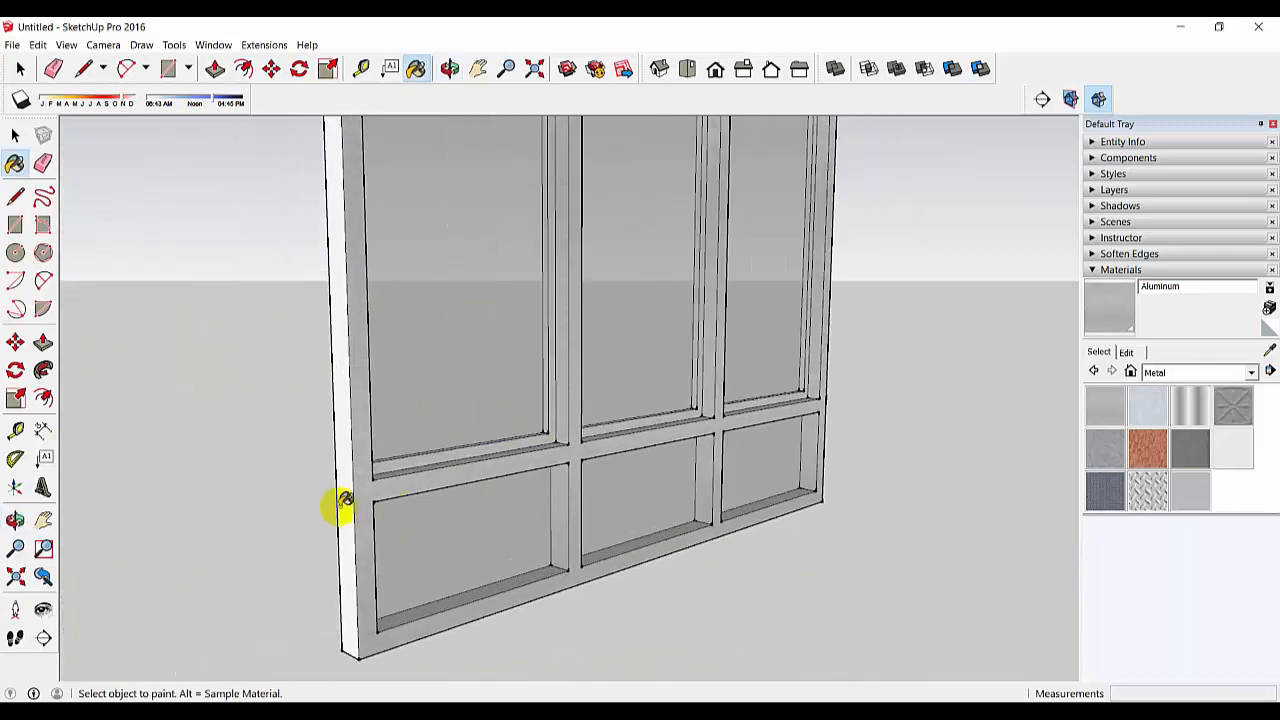
{"action": "left_click", "coordinate": [342, 504]}
Select all connected geometry of the window frame and make it a group.
{"action": "scroll", "coordinate": [343, 500], "scroll_direction": "down", "scroll_amount": 2}
{"action": "mouse_move", "coordinate": [478, 367]}
{"action": "middle_mouse_down", "text": "shift"}
{"action": "mouse_move", "coordinate": [485, 497]}
{"action": "mouse_move", "coordinate": [543, 486]}
{"action": "mouse_move", "coordinate": [329, 523]}
{"action": "mouse_move", "coordinate": [300, 480]}
{"action": "middle_mouse_up", "text": "shift"}
{"action": "scroll", "coordinate": [495, 500], "scroll_direction": "down", "scroll_amount": 1}
{"action": "left_click", "coordinate": [15, 135]}
{"action": "scroll", "coordinate": [537, 408], "scroll_direction": "up", "scroll_amount": 1}
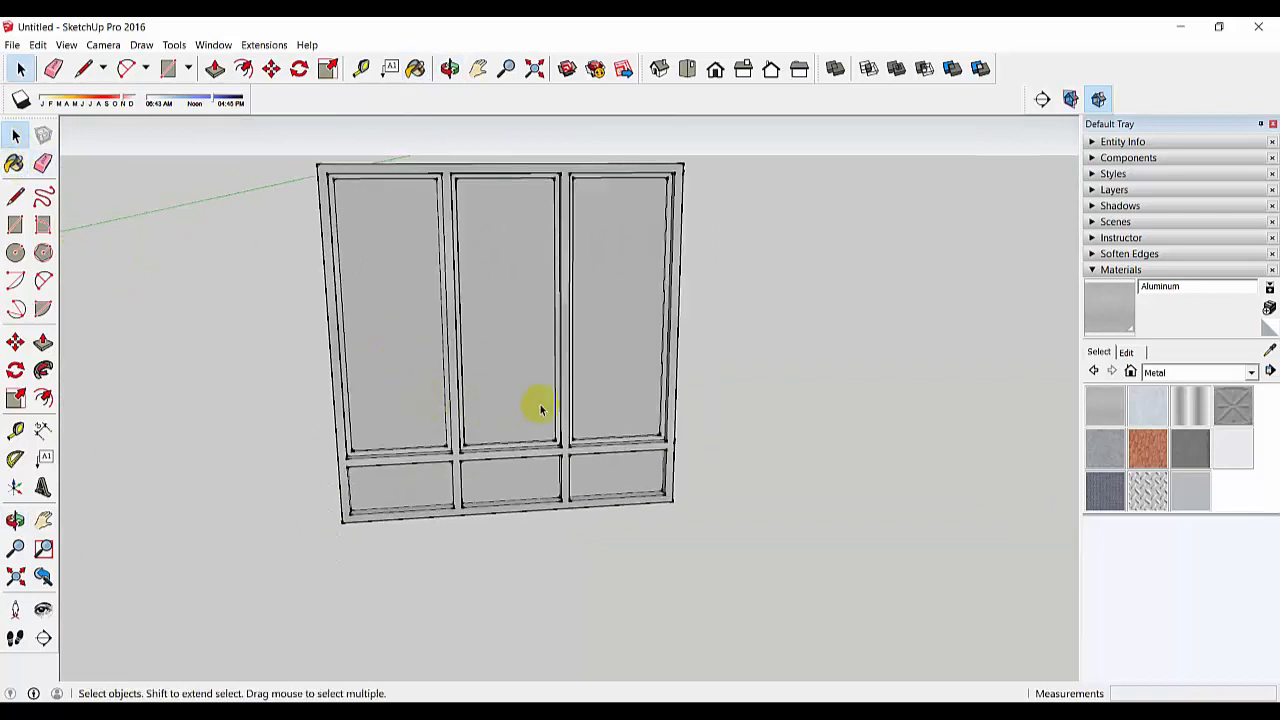
{"action": "triple_click", "coordinate": [545, 386]}
{"action": "right_click", "coordinate": [545, 350]}
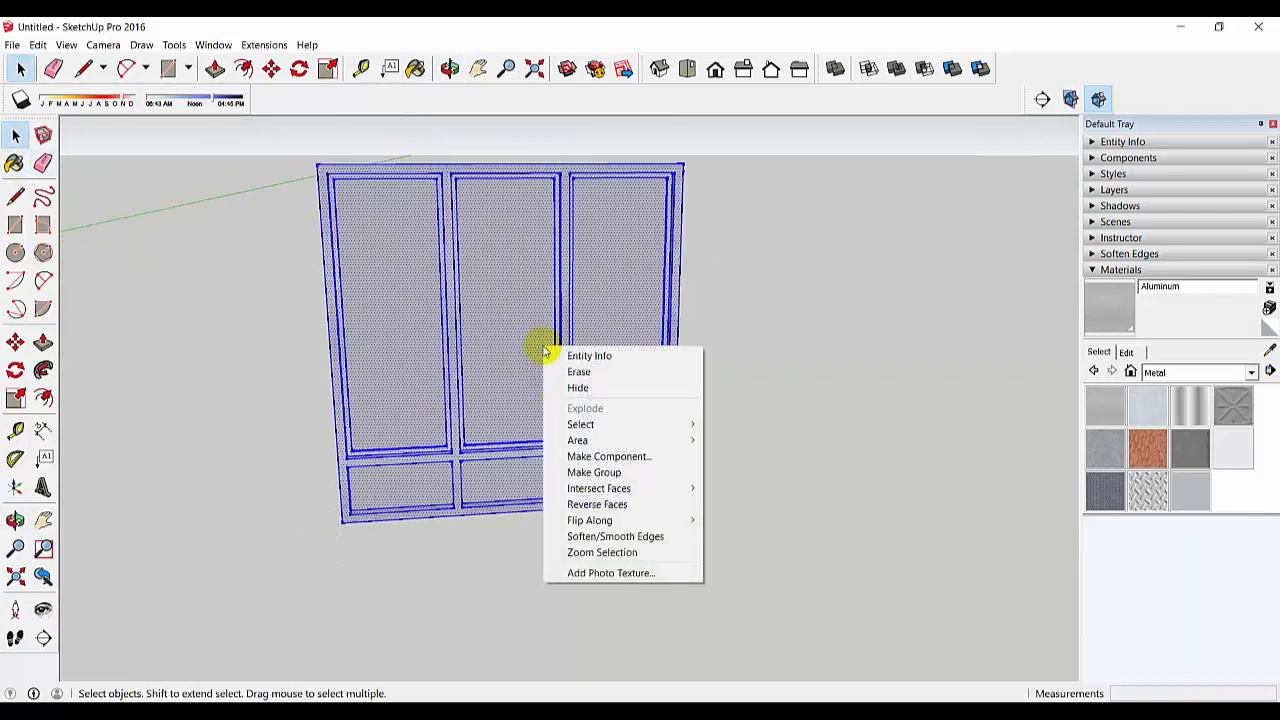
{"action": "left_click", "coordinate": [786, 340]}
{"action": "triple_click", "coordinate": [515, 330]}
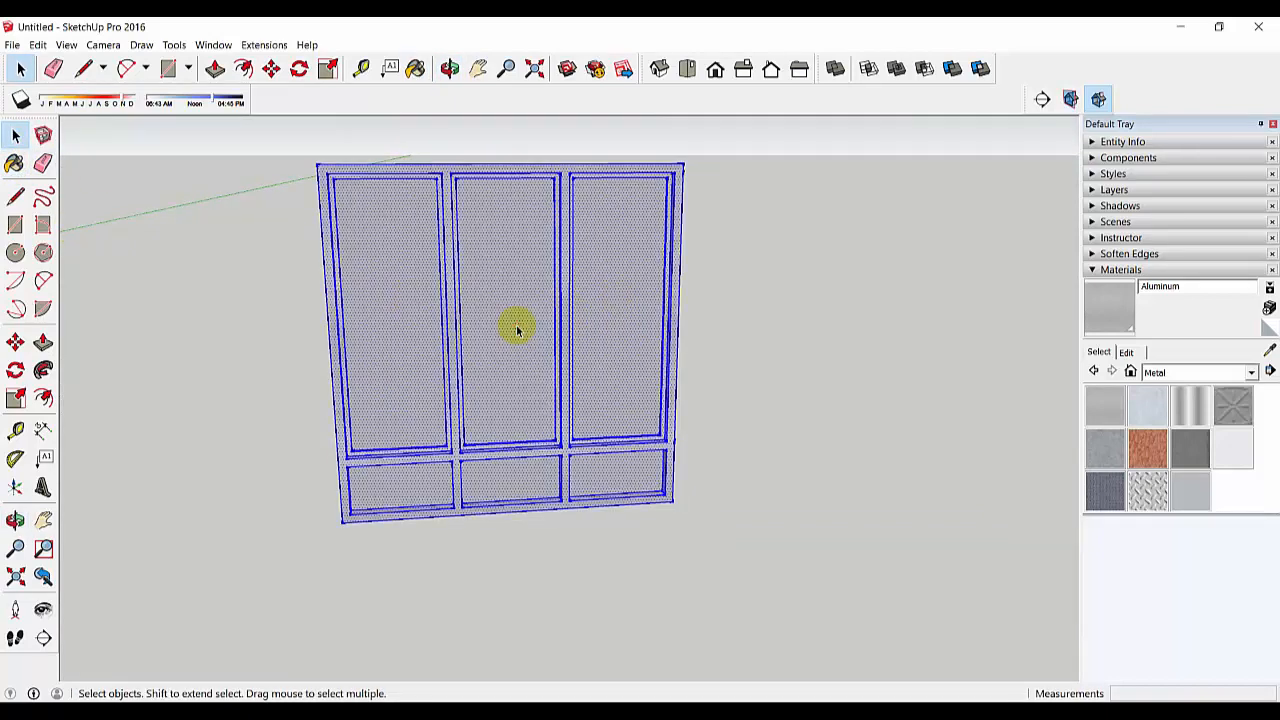
{"action": "right_click", "coordinate": [533, 333]}
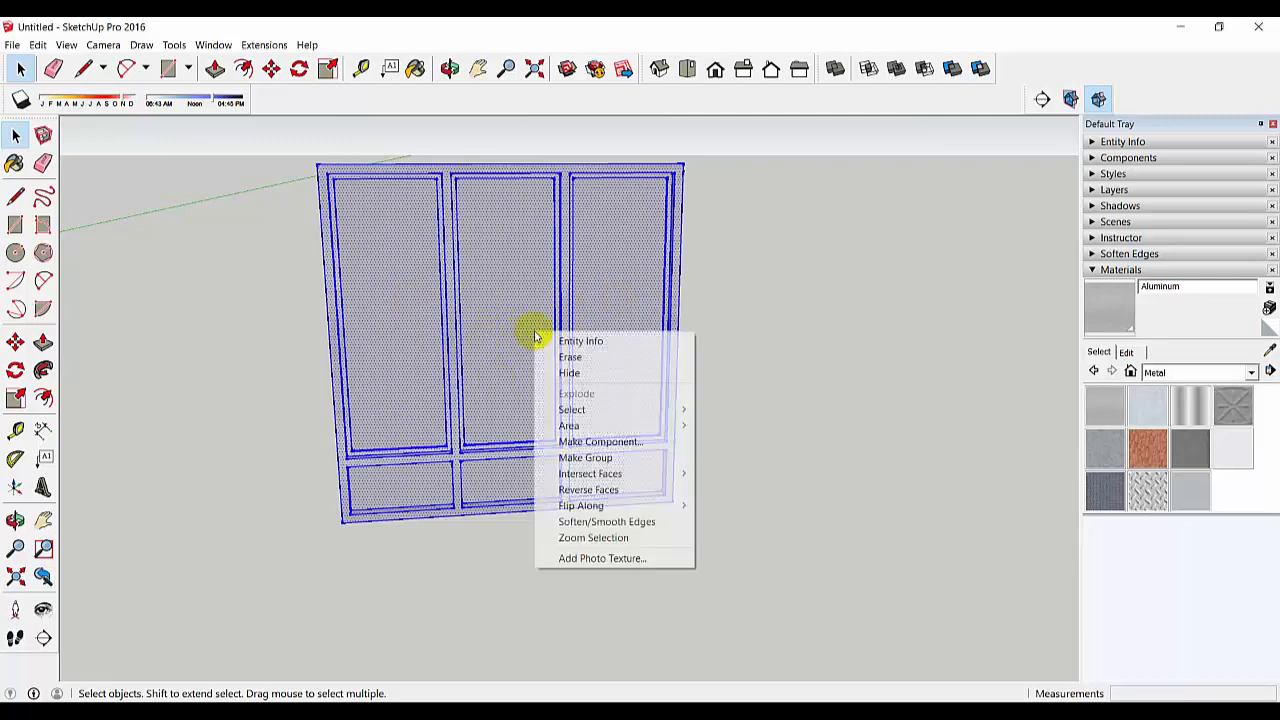
{"action": "left_click", "coordinate": [606, 462]}
Open the window group and paint the white inner side faces of the three lower bays with Aluminum.
{"action": "scroll", "coordinate": [586, 466], "scroll_direction": "down", "scroll_amount": 3}
{"action": "middle_click_drag", "start_coordinate": [586, 466], "coordinate": [249, 467]}
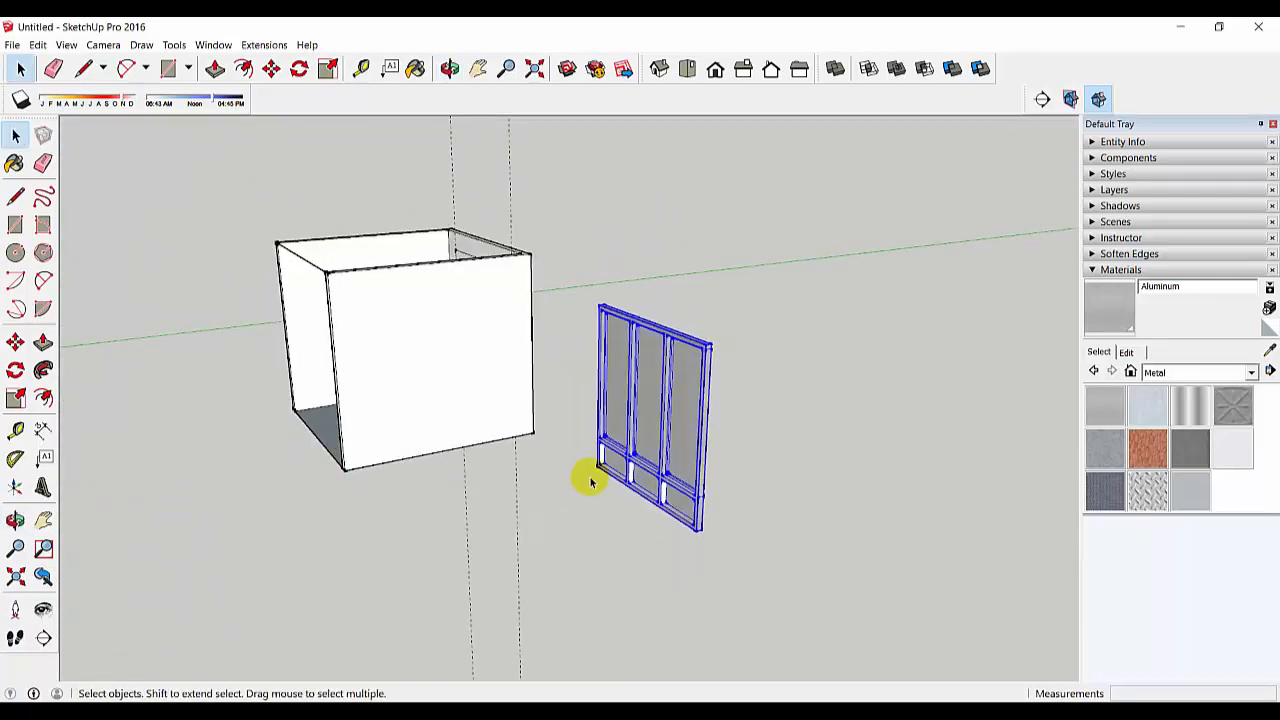
{"action": "scroll", "coordinate": [690, 497], "scroll_direction": "up", "scroll_amount": 3}
{"action": "scroll", "coordinate": [678, 505], "scroll_direction": "up", "scroll_amount": 3}
{"action": "middle_click_drag", "start_coordinate": [617, 511], "coordinate": [537, 451]}
{"action": "scroll", "coordinate": [498, 385], "scroll_direction": "up", "scroll_amount": 1}
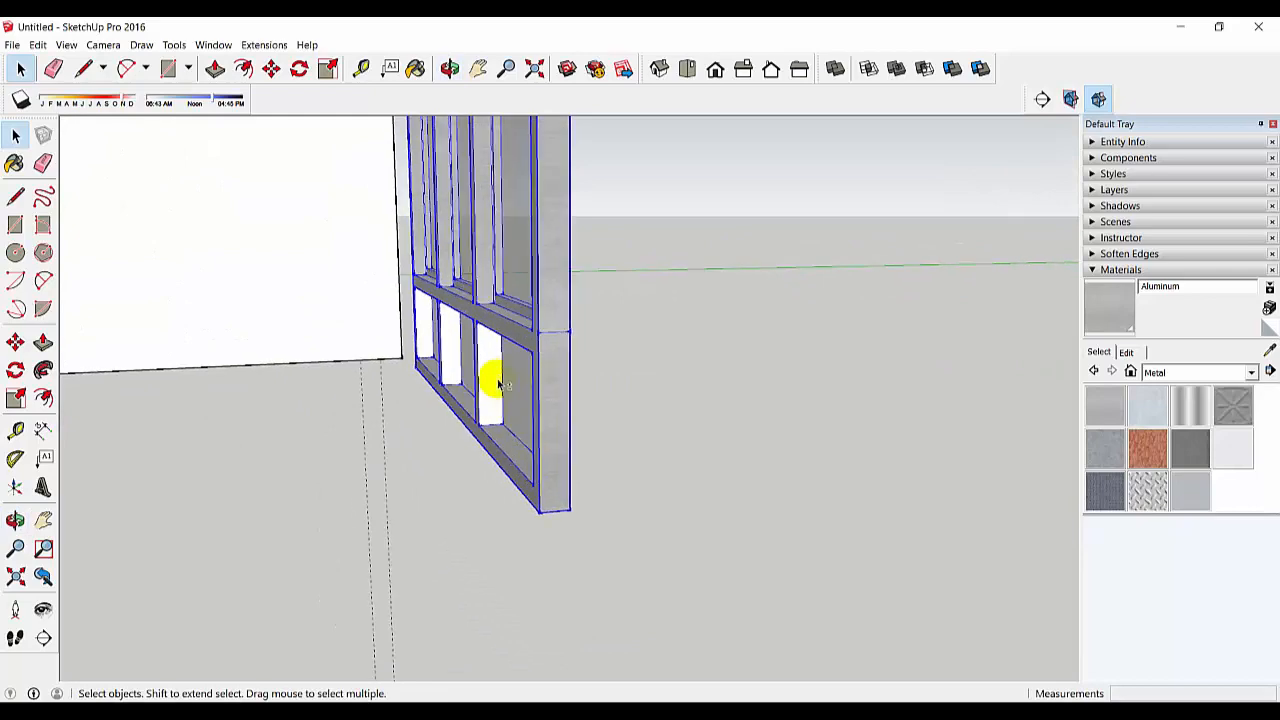
{"action": "middle_click_drag", "start_coordinate": [500, 382], "coordinate": [556, 425]}
{"action": "double_click", "coordinate": [534, 402]}
{"action": "scroll", "coordinate": [533, 399], "scroll_direction": "up", "scroll_amount": 2}
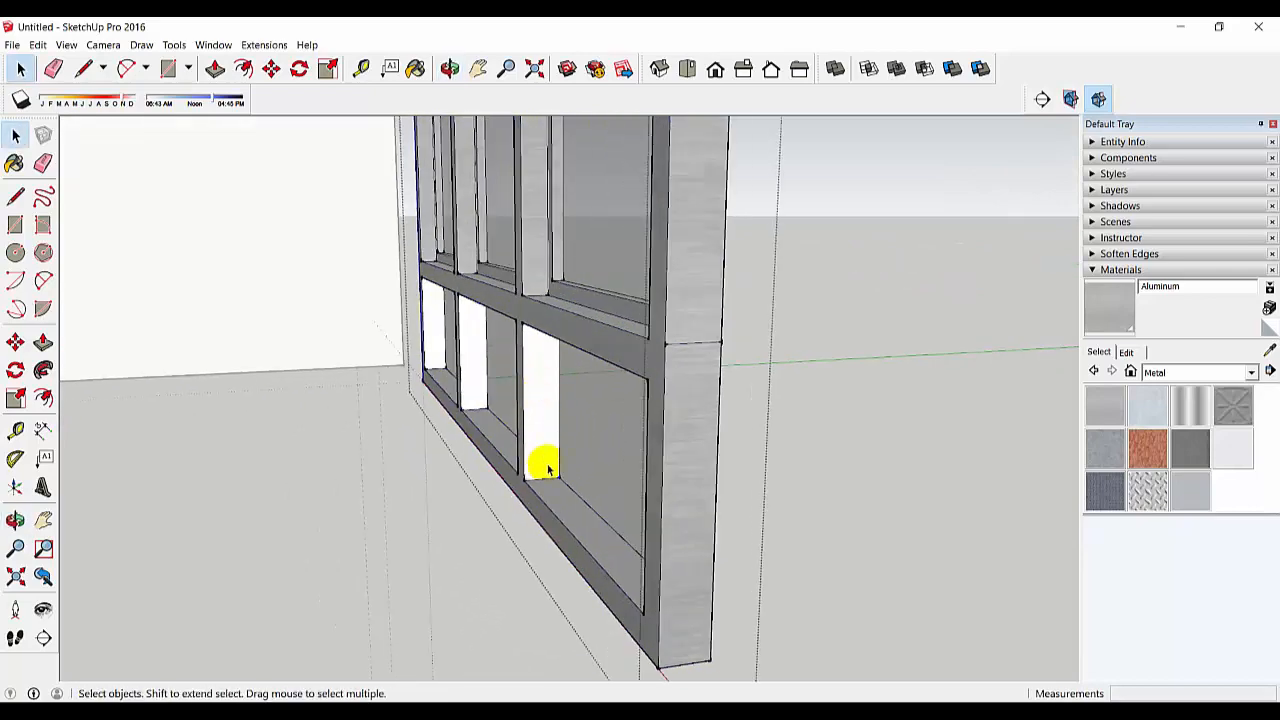
{"action": "left_click", "coordinate": [1119, 416]}
{"action": "scroll", "coordinate": [543, 414], "scroll_direction": "up", "scroll_amount": 1}
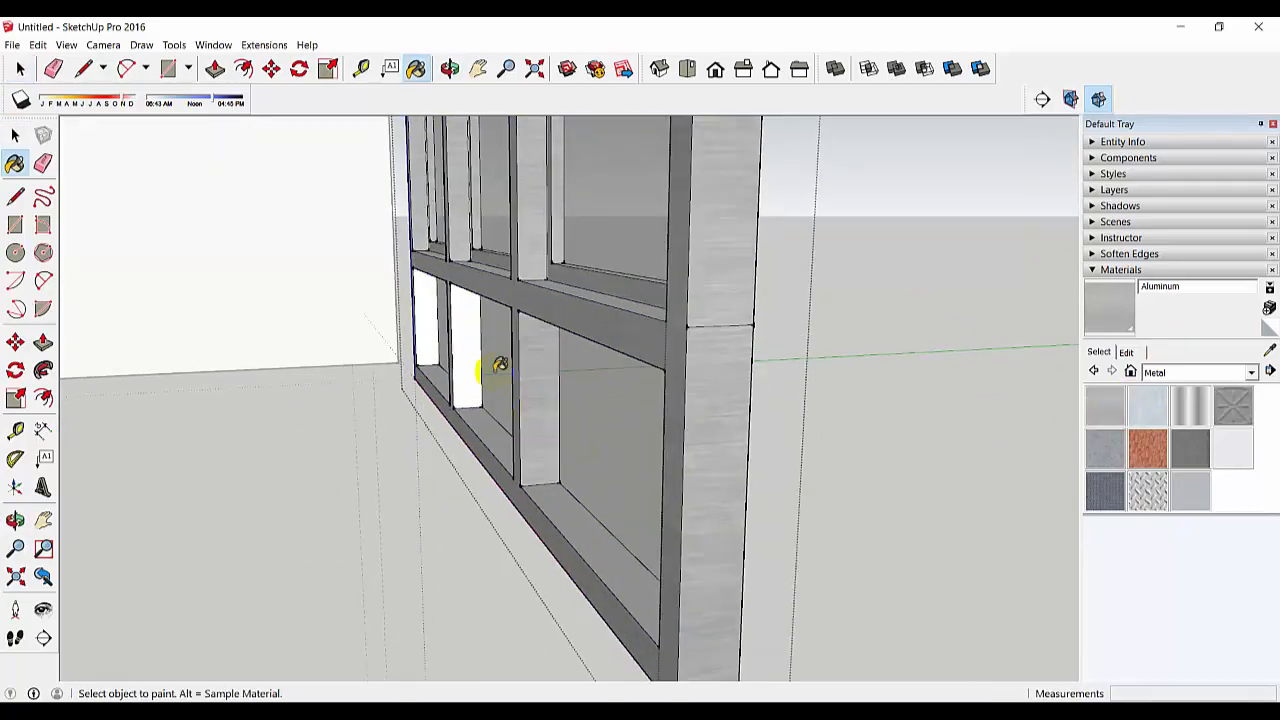
{"action": "left_click", "coordinate": [465, 350]}
{"action": "left_click", "coordinate": [420, 334]}
Paint the frame's underside and the undersides of the middle rail in all three bays with Aluminum.
{"action": "mouse_move", "coordinate": [420, 334]}
{"action": "middle_mouse_down"}
{"action": "mouse_move", "coordinate": [466, 380]}
{"action": "mouse_move", "coordinate": [994, 376]}
{"action": "mouse_move", "coordinate": [1080, 363]}
{"action": "mouse_move", "coordinate": [749, 486]}
{"action": "mouse_move", "coordinate": [777, 400]}
{"action": "middle_mouse_up"}
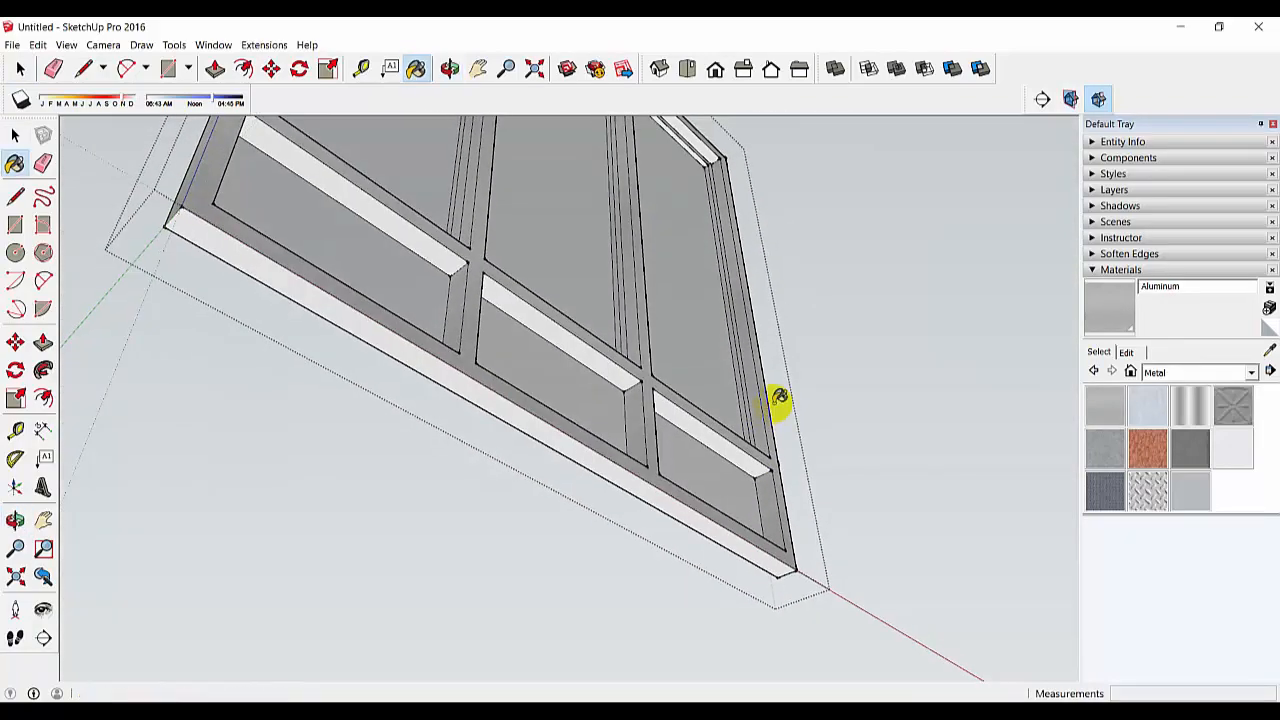
{"action": "left_click", "coordinate": [737, 447]}
{"action": "left_click", "coordinate": [641, 468]}
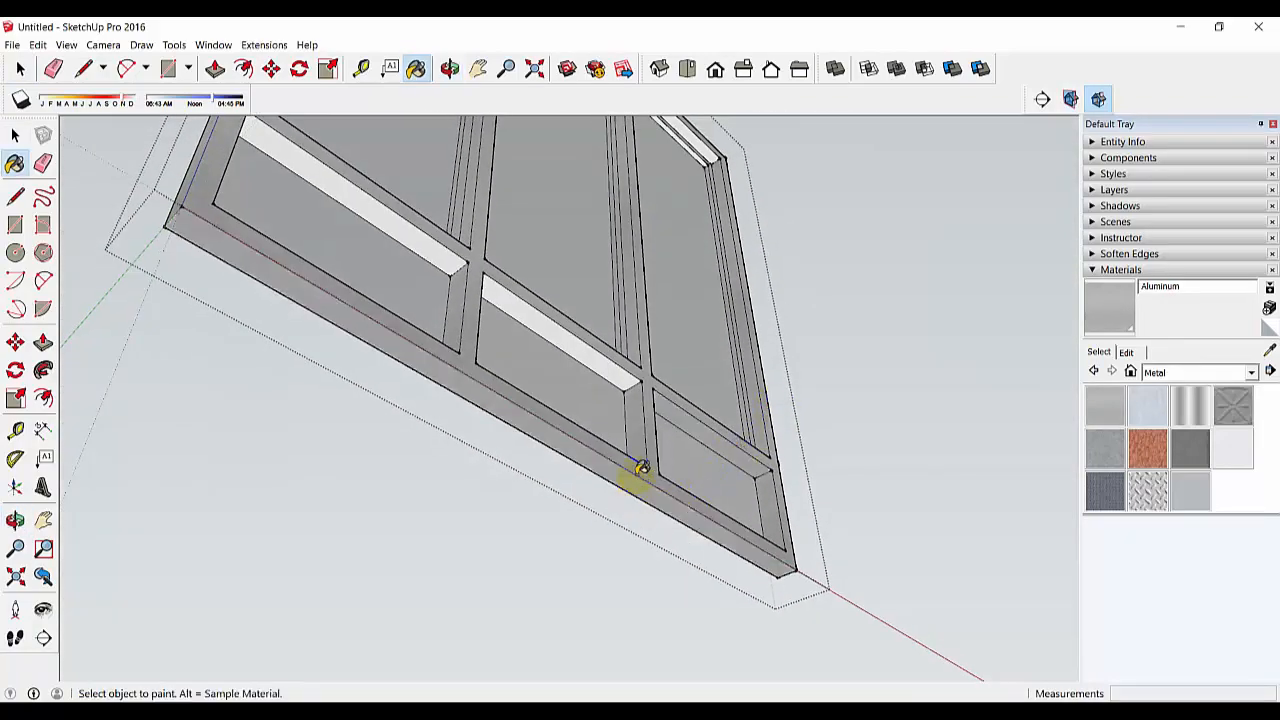
{"action": "left_click", "coordinate": [590, 355]}
{"action": "left_click", "coordinate": [443, 257]}
Paint the remaining white undersides of the frame's head and the upper sashes with Aluminum.
{"action": "mouse_move", "coordinate": [443, 257]}
{"action": "middle_mouse_down"}
{"action": "mouse_move", "coordinate": [514, 280]}
{"action": "mouse_move", "coordinate": [600, 480]}
{"action": "mouse_move", "coordinate": [558, 272]}
{"action": "middle_mouse_up"}
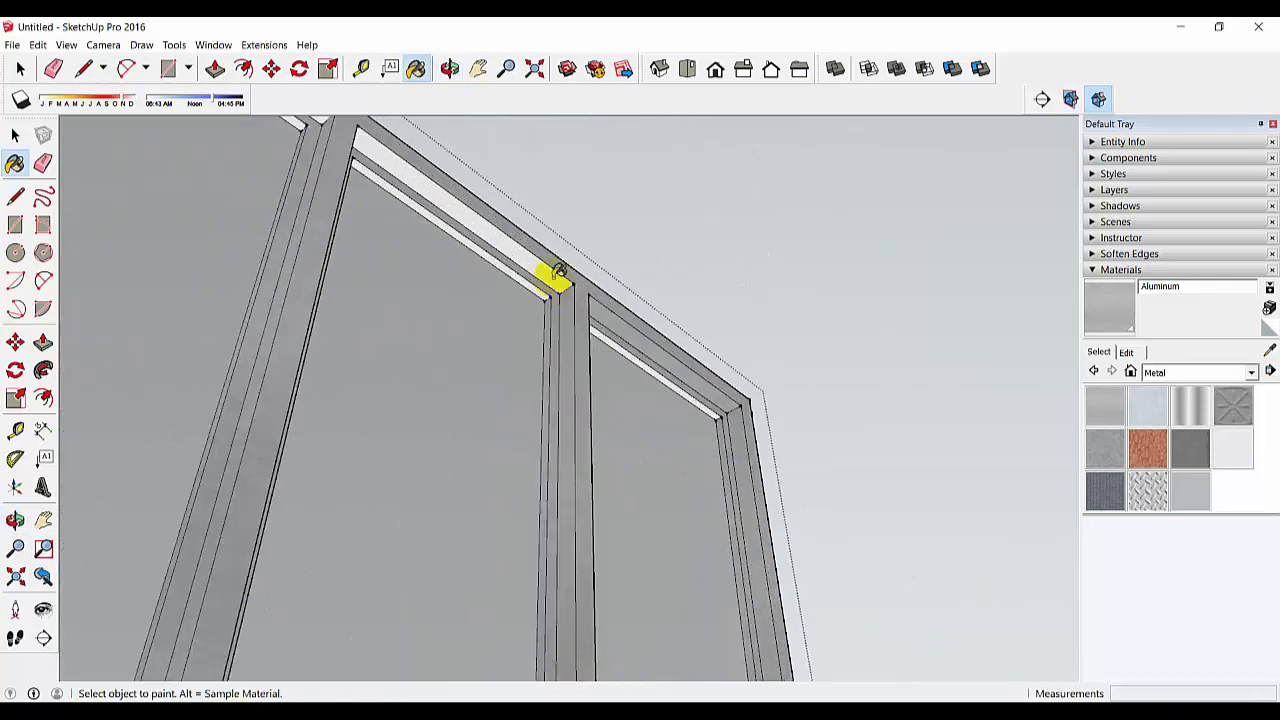
{"action": "left_click", "coordinate": [552, 276]}
{"action": "left_click", "coordinate": [536, 288]}
{"action": "mouse_move", "coordinate": [637, 353]}
{"action": "middle_mouse_down"}
{"action": "mouse_move", "coordinate": [551, 471]}
{"action": "mouse_move", "coordinate": [491, 346]}
{"action": "middle_mouse_up"}
{"action": "left_click", "coordinate": [469, 349]}
{"action": "left_click", "coordinate": [471, 348]}
{"action": "scroll", "coordinate": [465, 370], "scroll_direction": "down", "scroll_amount": 3}
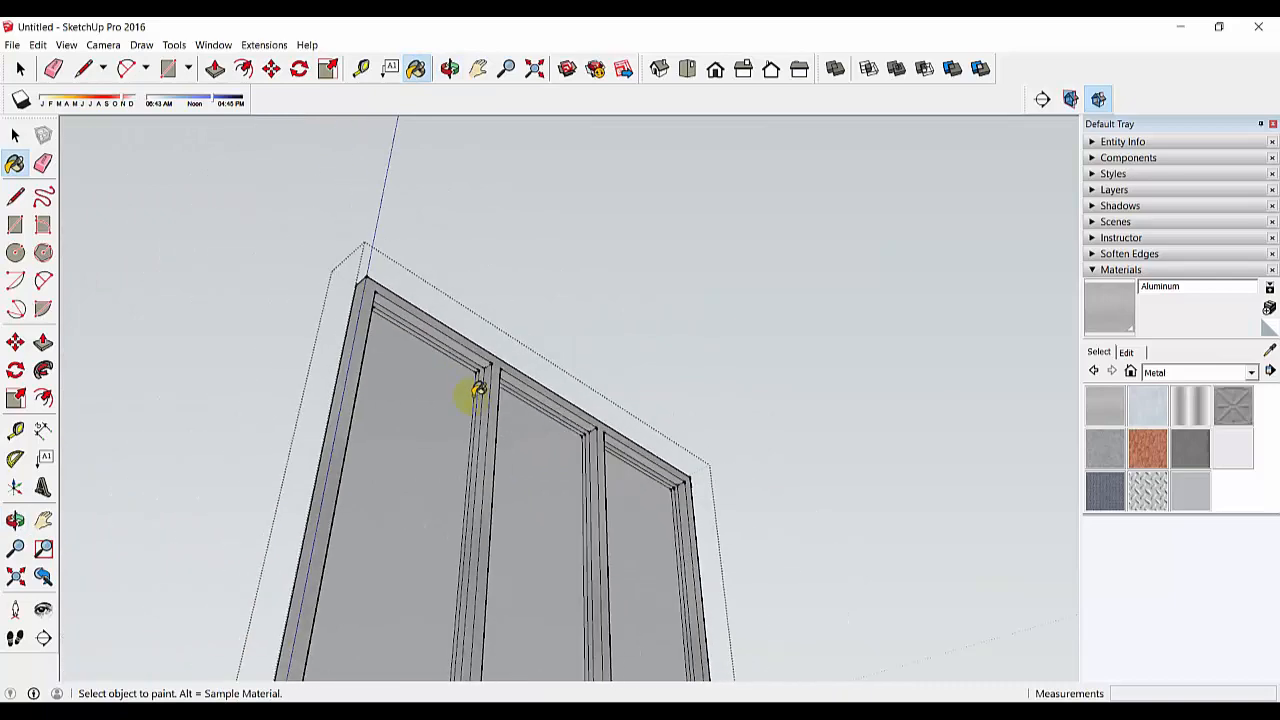
Finish editing the window group and return to the whole model.
{"action": "middle_click_drag", "start_coordinate": [457, 391], "coordinate": [707, 610]}
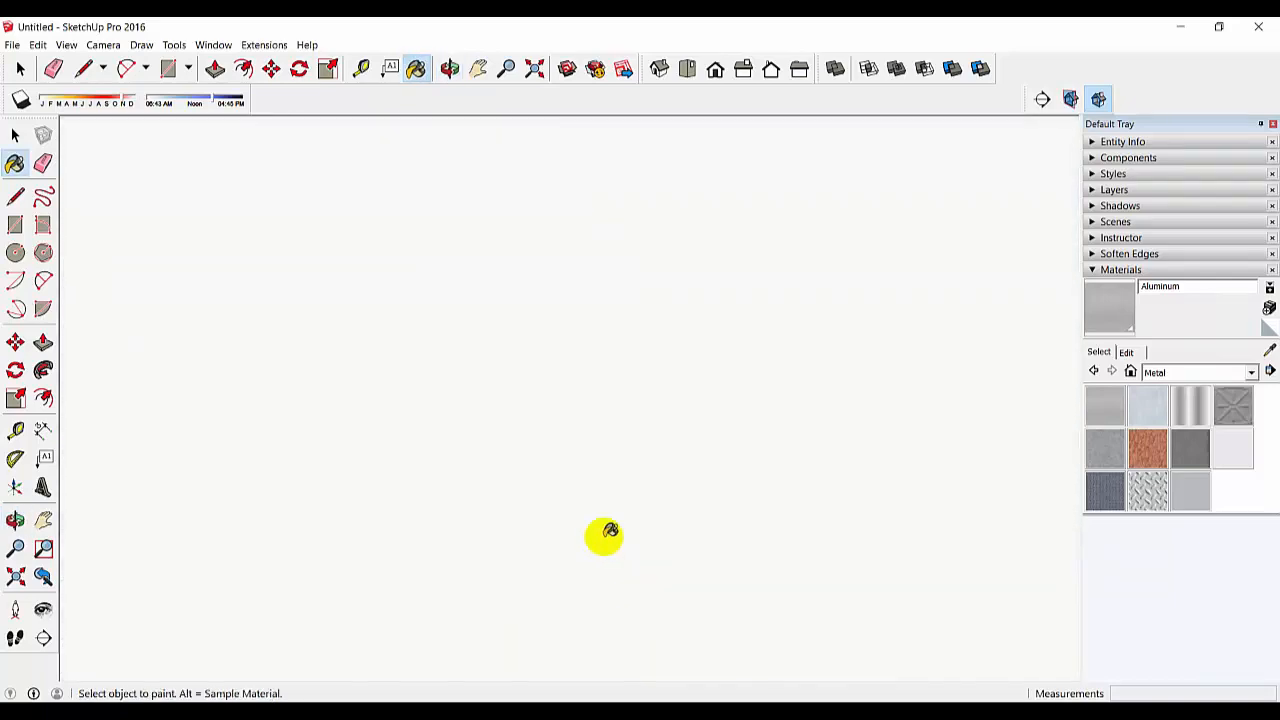
{"action": "scroll", "coordinate": [572, 506], "scroll_direction": "down", "scroll_amount": 4}
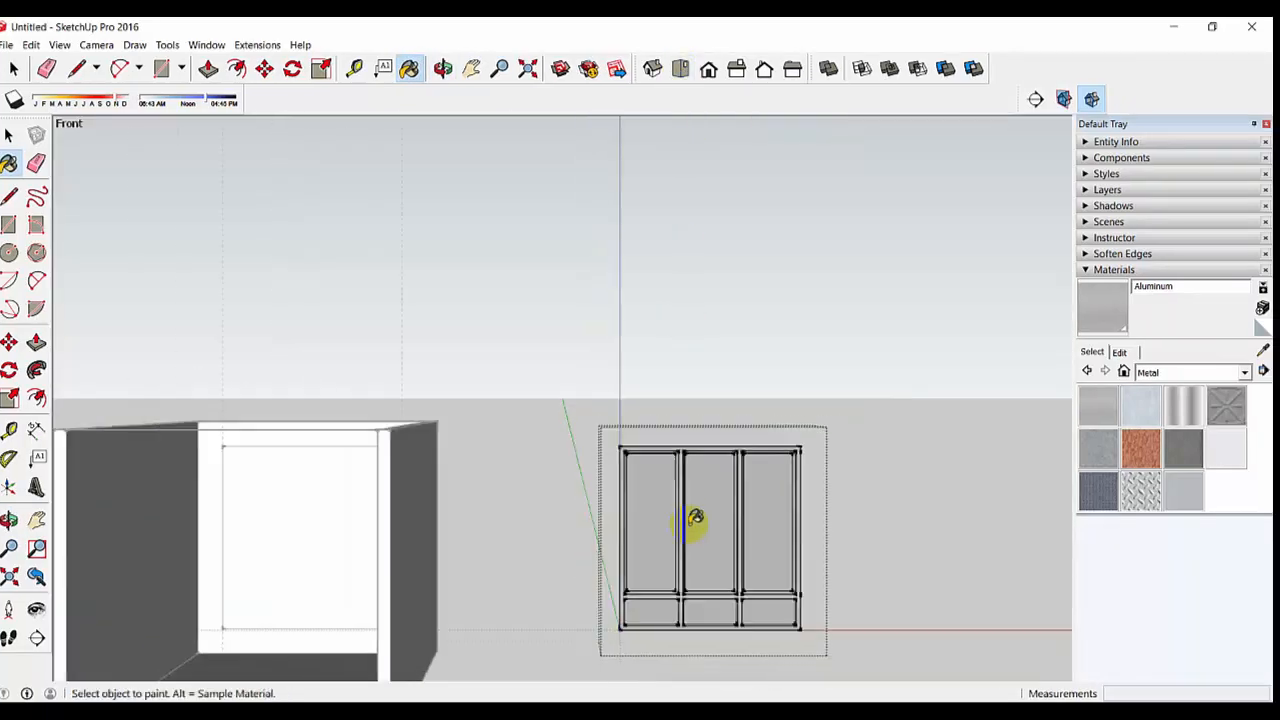
{"action": "mouse_move", "coordinate": [747, 590]}
{"action": "middle_mouse_down", "text": "shift"}
{"action": "mouse_move", "coordinate": [713, 496]}
{"action": "mouse_move", "coordinate": [419, 512]}
{"action": "middle_mouse_up", "text": "shift"}
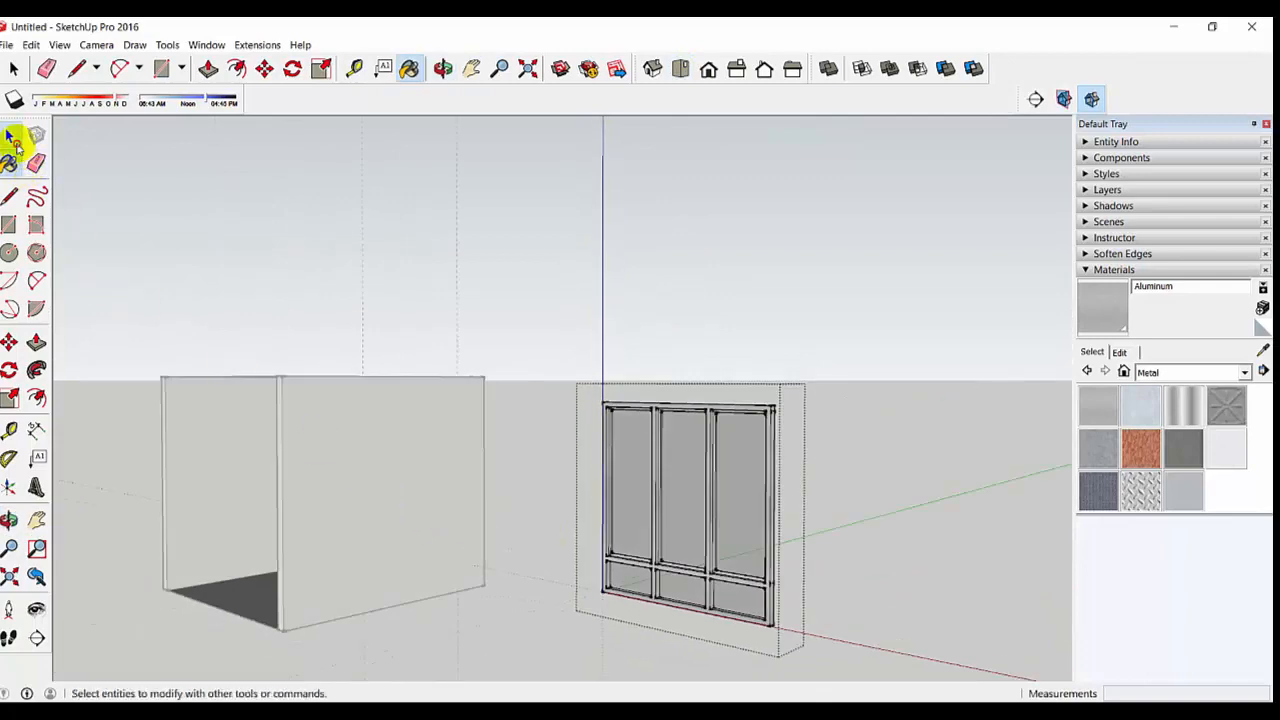
{"action": "left_click", "coordinate": [9, 135]}
{"action": "middle_click_drag", "start_coordinate": [794, 571], "coordinate": [745, 585]}
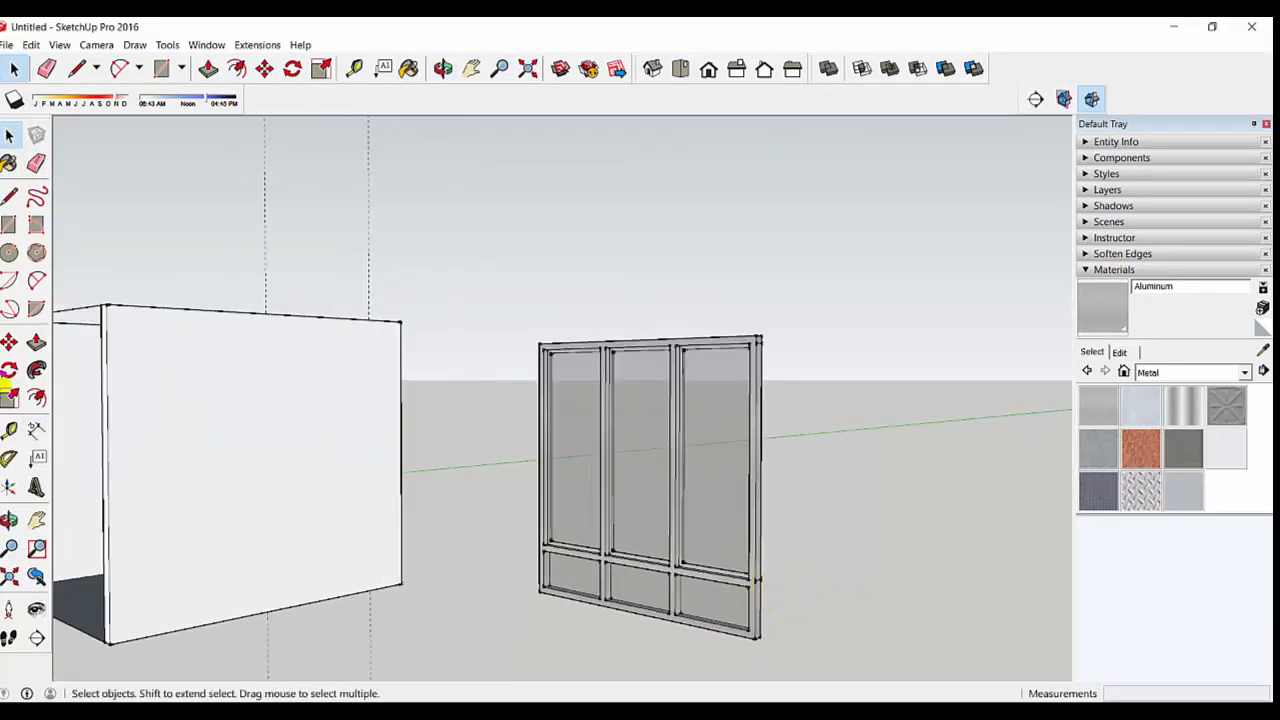
Move the window group by its lower front corner to the matching lower corner of the room's wall opening.
{"action": "left_click", "coordinate": [10, 341]}
{"action": "middle_click_drag", "start_coordinate": [668, 535], "coordinate": [260, 600]}
{"action": "scroll", "coordinate": [230, 530], "scroll_direction": "up", "scroll_amount": 5}
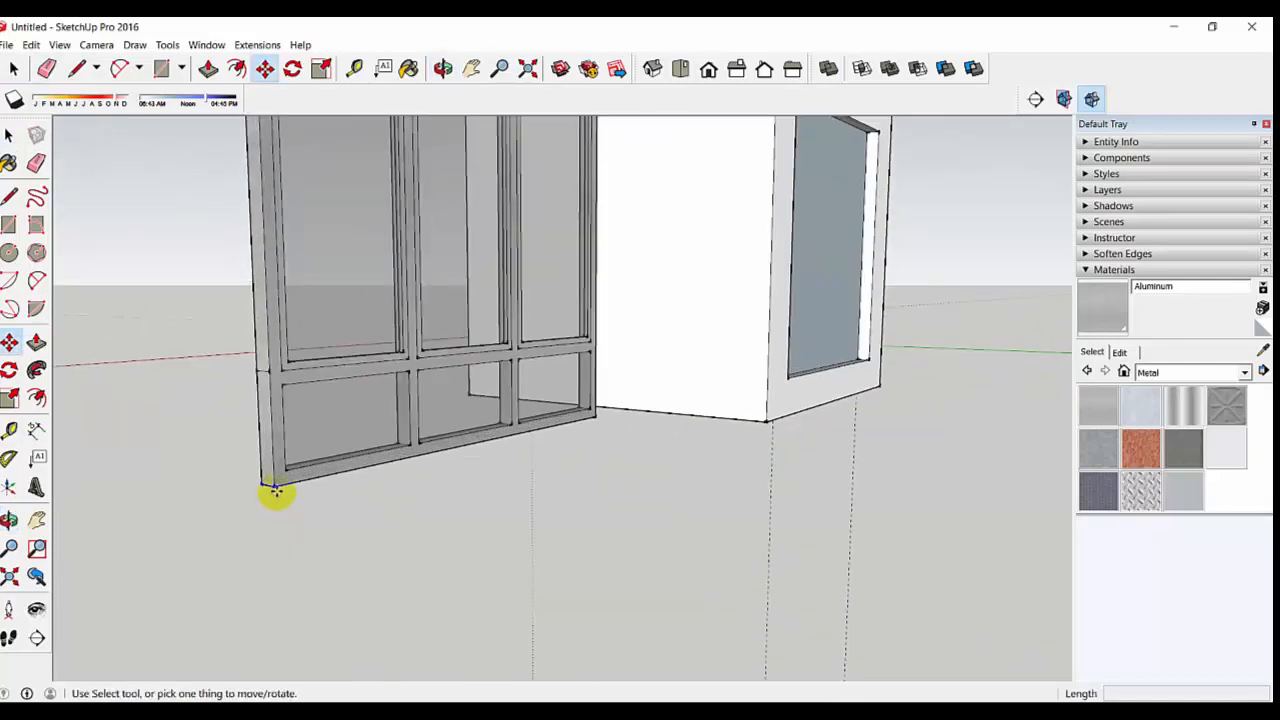
{"action": "left_click", "coordinate": [276, 491]}
{"action": "scroll", "coordinate": [406, 505], "scroll_direction": "down", "scroll_amount": 3}
{"action": "middle_click_drag", "start_coordinate": [689, 457], "coordinate": [400, 571]}
{"action": "scroll", "coordinate": [465, 495], "scroll_direction": "up", "scroll_amount": 3}
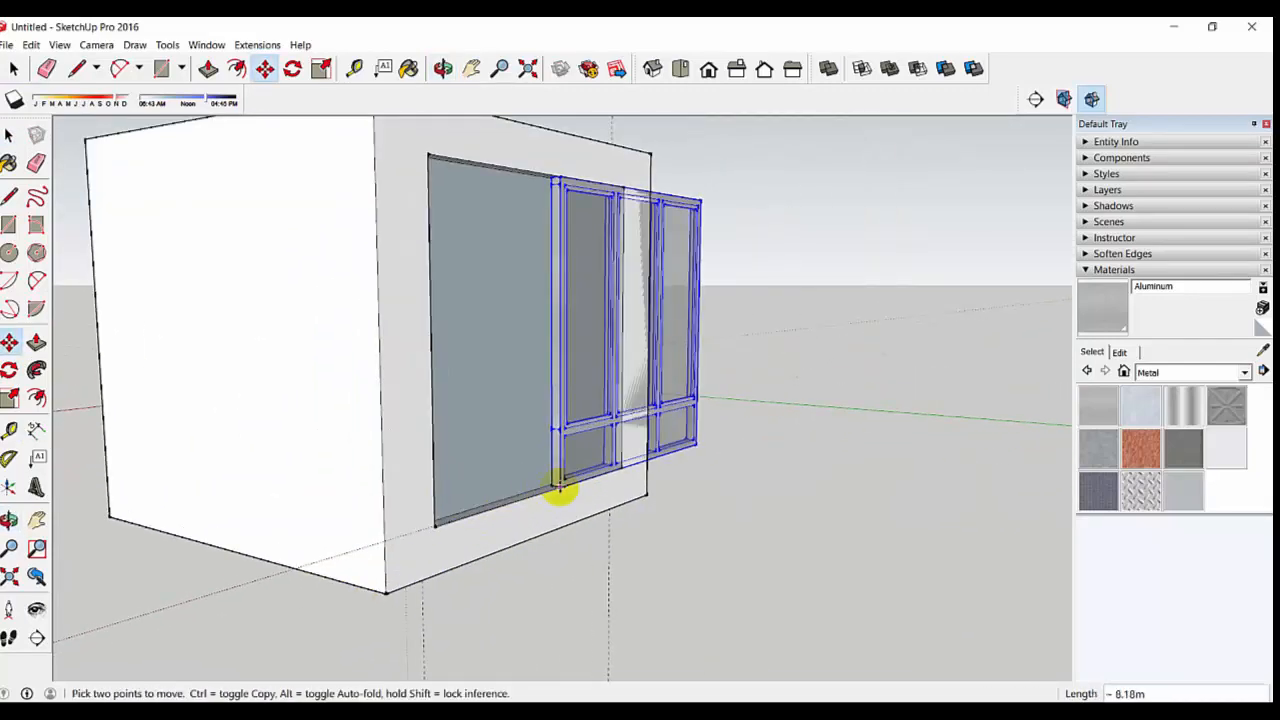
{"action": "scroll", "coordinate": [560, 488], "scroll_direction": "up", "scroll_amount": 5}
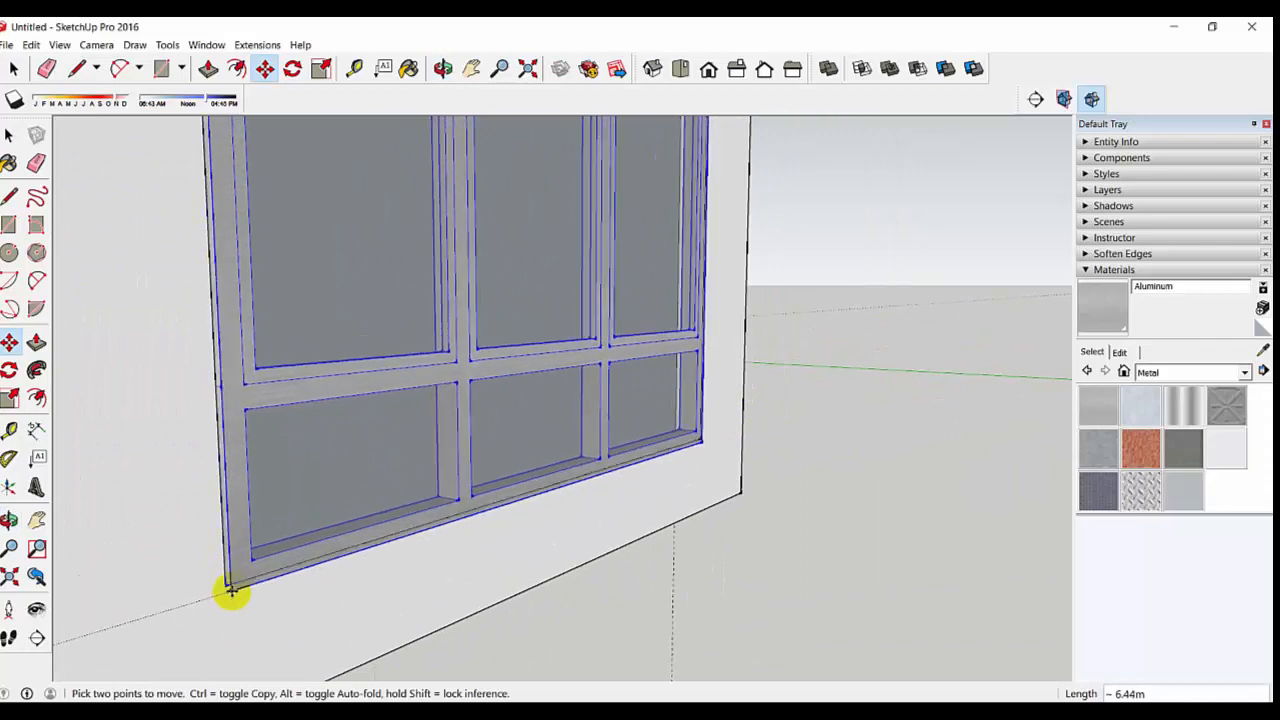
{"action": "left_click", "coordinate": [223, 586]}
Delete the blank face covering the window opening on the inner side of the room's wall.
{"action": "scroll", "coordinate": [300, 500], "scroll_direction": "down", "scroll_amount": 5}
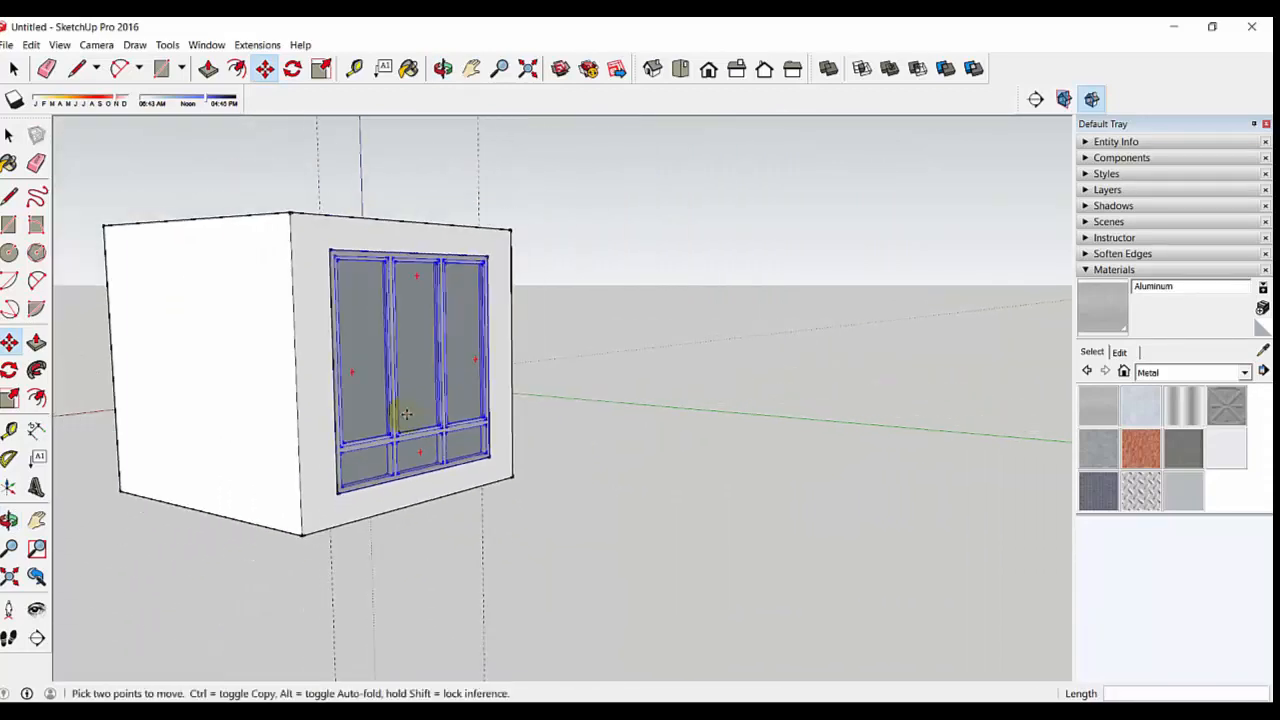
{"action": "scroll", "coordinate": [406, 414], "scroll_direction": "down", "scroll_amount": 2}
{"action": "middle_click_drag", "start_coordinate": [397, 400], "coordinate": [546, 440]}
{"action": "middle_click_drag", "start_coordinate": [300, 470], "coordinate": [595, 503]}
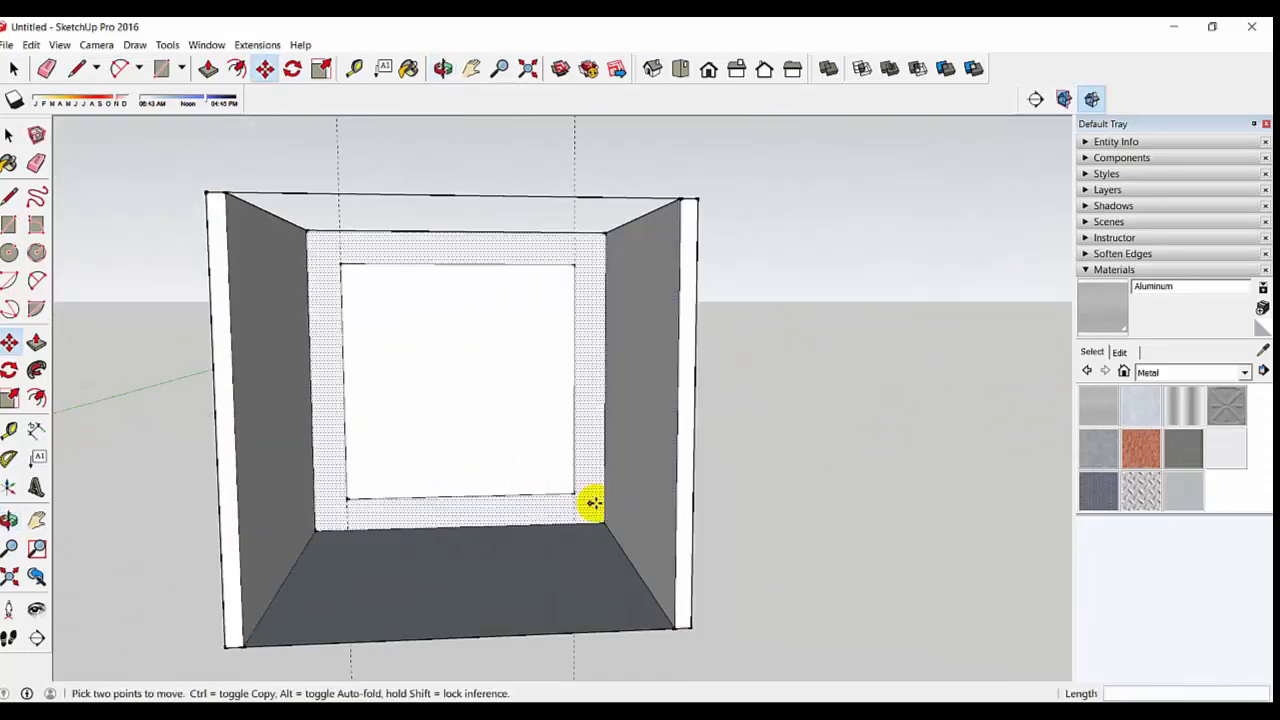
{"action": "key", "text": "ctrl+t"}
{"action": "left_click", "coordinate": [9, 134]}
{"action": "left_click", "coordinate": [494, 405]}
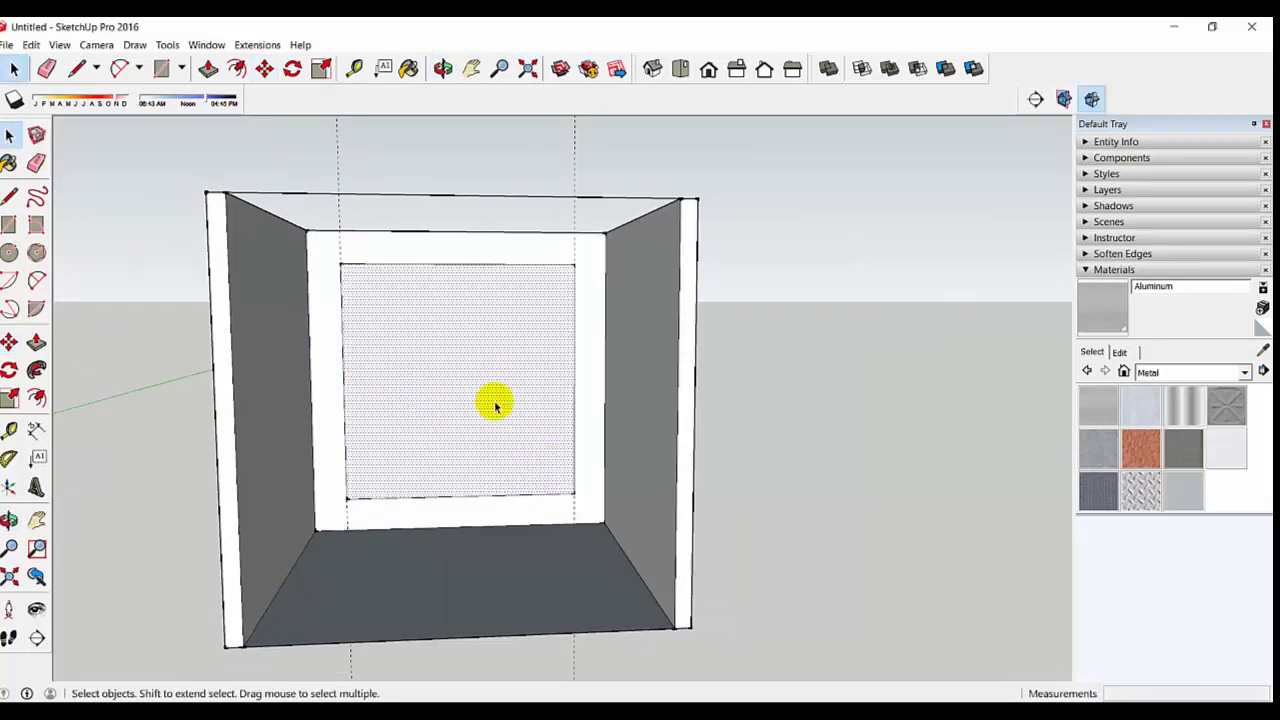
{"action": "key", "text": "Delete"}
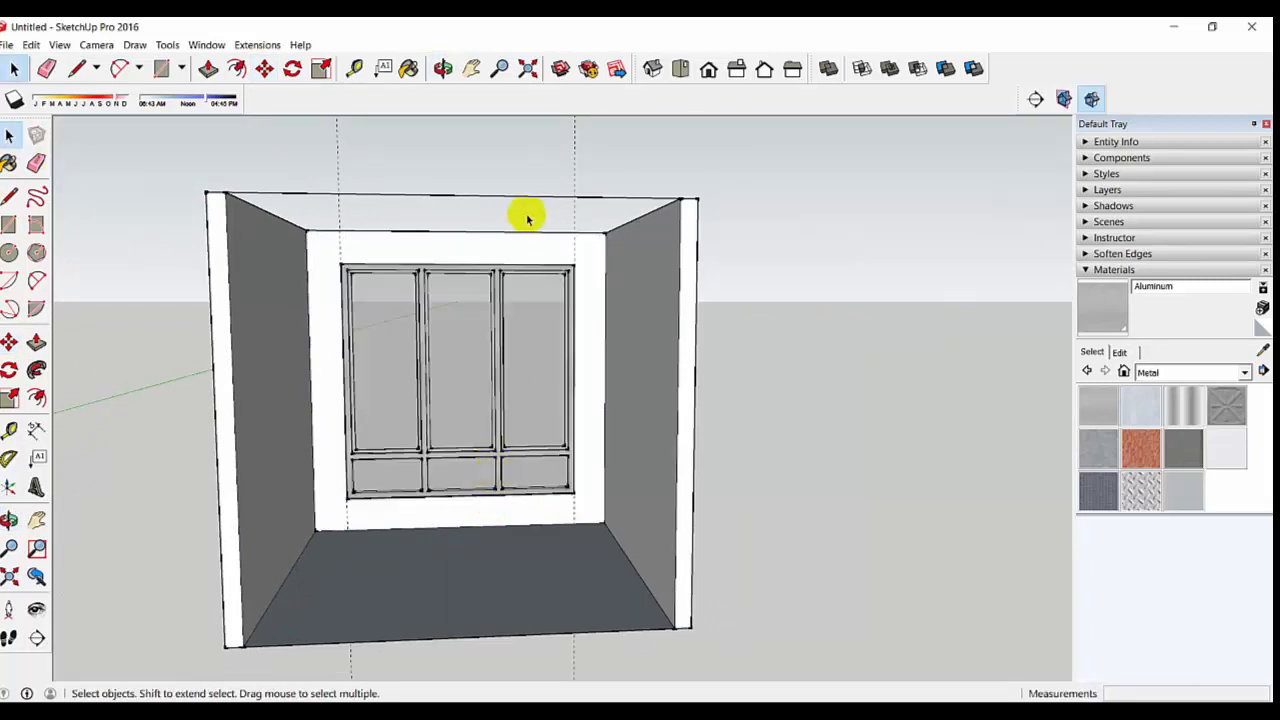
Examine the fitted window and its surrounding wall from inside the room.
{"action": "left_click", "coordinate": [36, 163]}
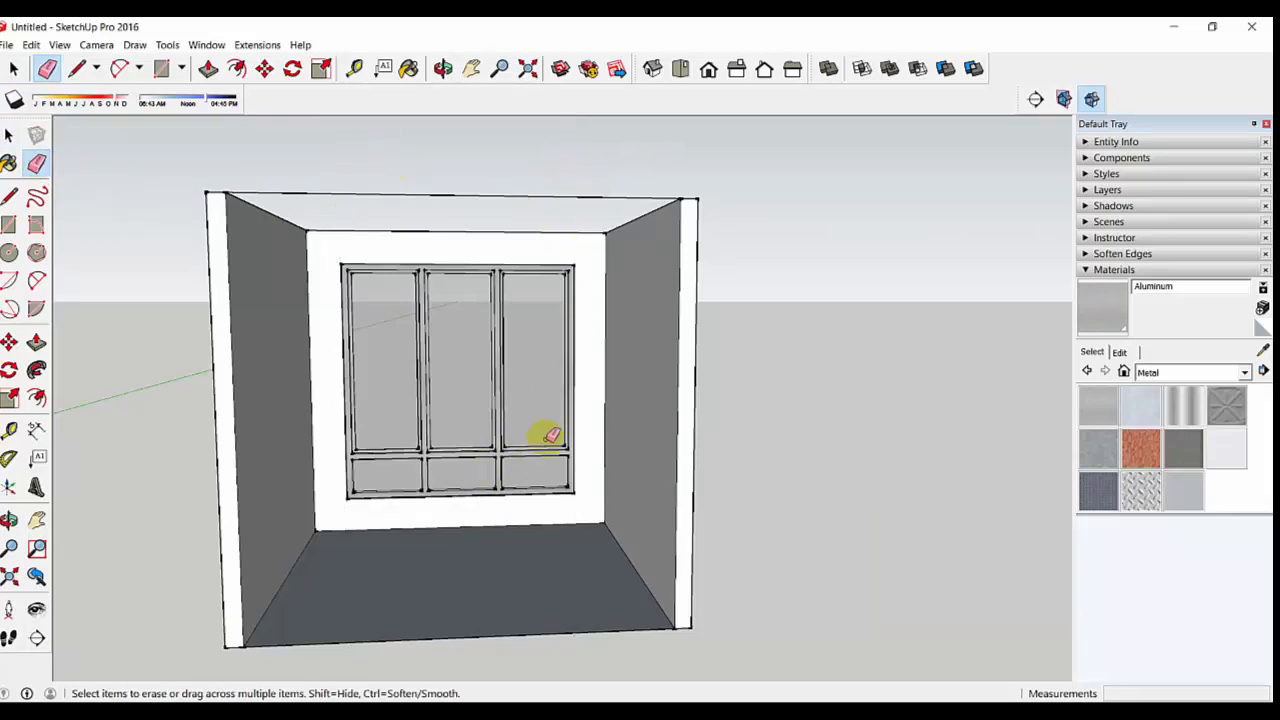
{"action": "mouse_move", "coordinate": [522, 528]}
{"action": "middle_mouse_down", "text": "shift"}
{"action": "mouse_move", "coordinate": [546, 460]}
{"action": "mouse_move", "coordinate": [509, 434]}
{"action": "mouse_move", "coordinate": [508, 410]}
{"action": "mouse_move", "coordinate": [520, 419]}
{"action": "middle_mouse_up", "text": "shift"}
{"action": "scroll", "coordinate": [546, 460], "scroll_direction": "up", "scroll_amount": 1}
{"action": "scroll", "coordinate": [508, 411], "scroll_direction": "up", "scroll_amount": 2}
{"action": "scroll", "coordinate": [509, 411], "scroll_direction": "down", "scroll_amount": 2}
{"action": "scroll", "coordinate": [519, 419], "scroll_direction": "up", "scroll_amount": 2}
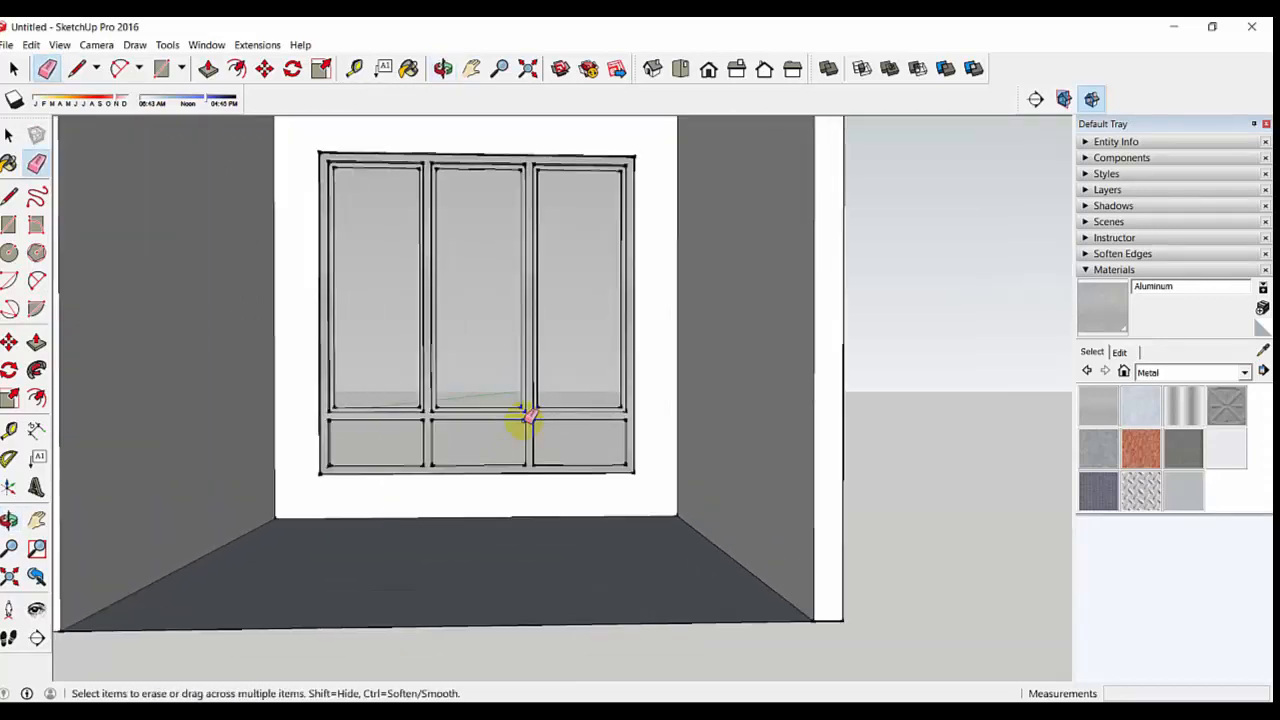
{"action": "scroll", "coordinate": [519, 420], "scroll_direction": "down", "scroll_amount": 1}
{"action": "scroll", "coordinate": [517, 423], "scroll_direction": "down", "scroll_amount": 2}
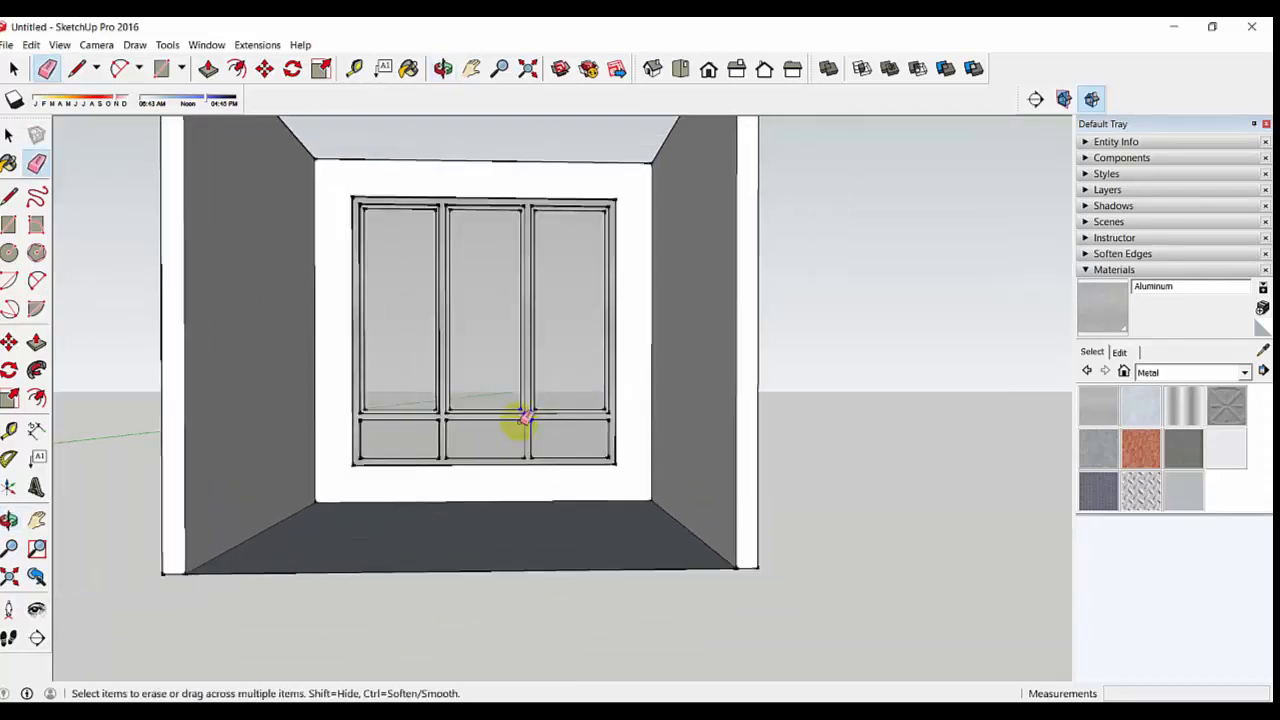
{"action": "middle_click_drag", "start_coordinate": [517, 423], "coordinate": [568, 445]}
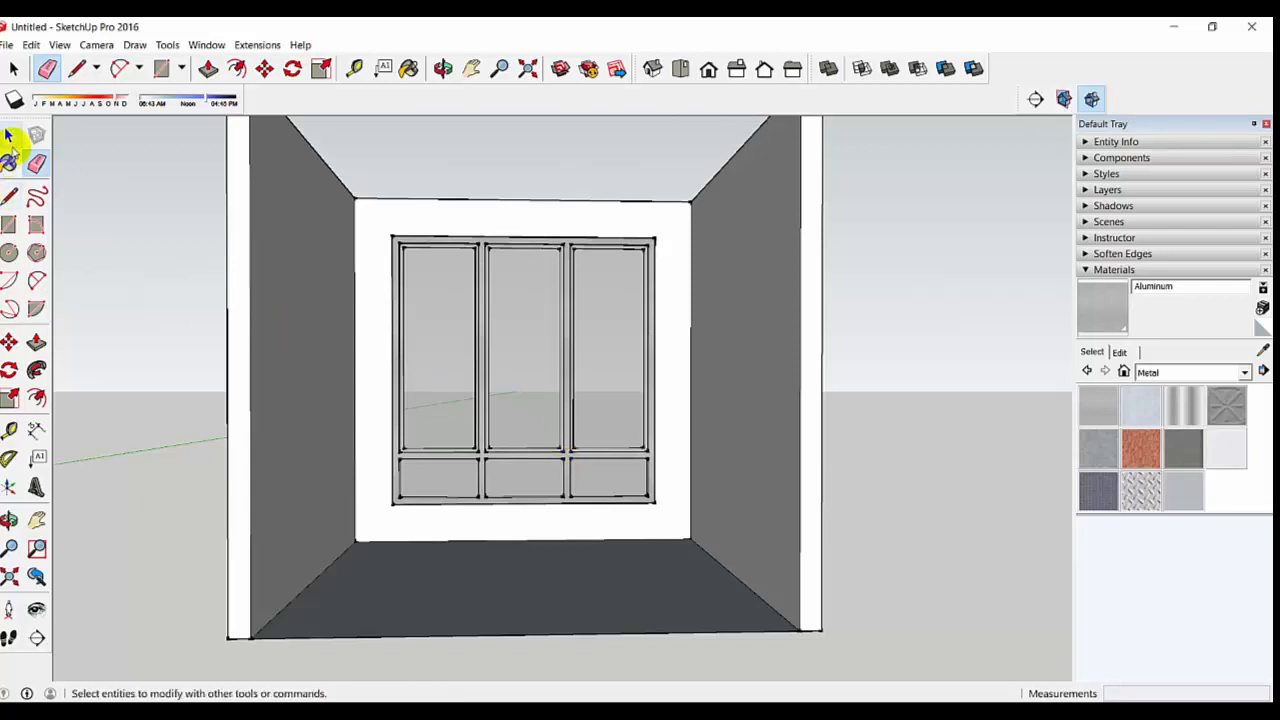
{"action": "left_click", "coordinate": [9, 135]}
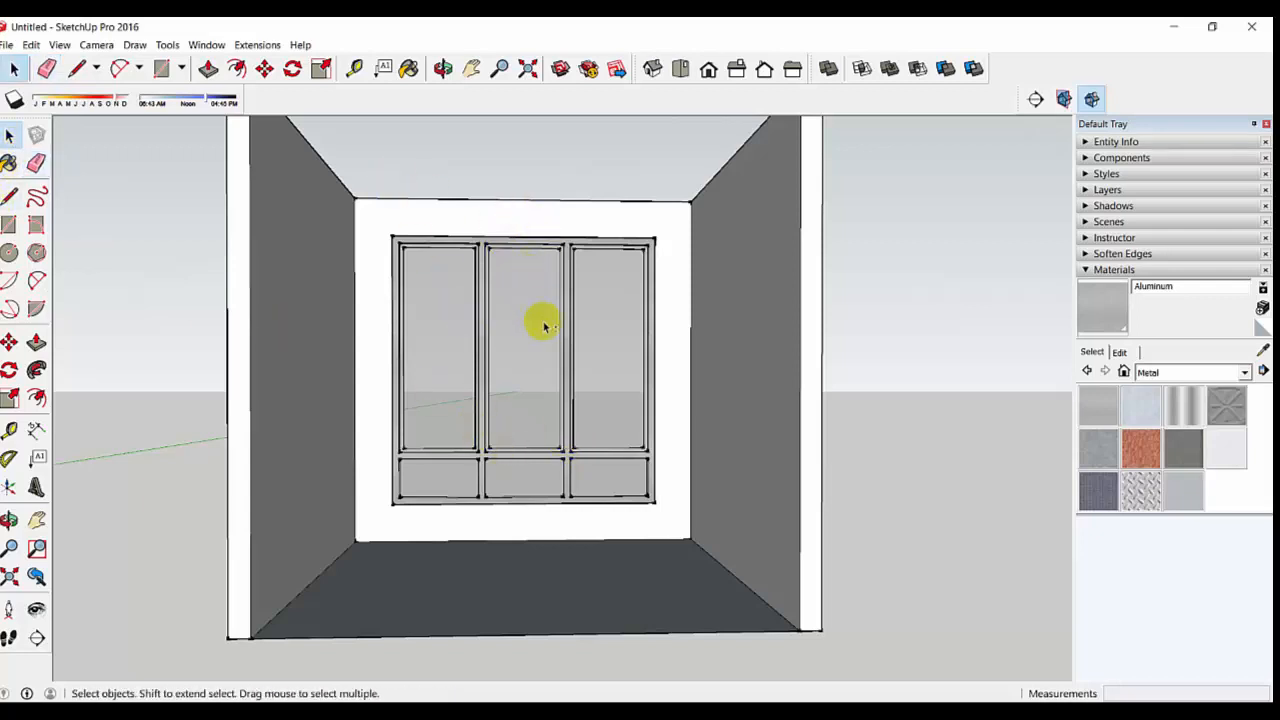
Close the room's top with a rectangle spanning the outer corners of the walls.
{"action": "middle_click_drag", "start_coordinate": [544, 325], "coordinate": [571, 371]}
{"action": "middle_click_drag", "start_coordinate": [451, 283], "coordinate": [427, 405]}
{"action": "left_click", "coordinate": [10, 225]}
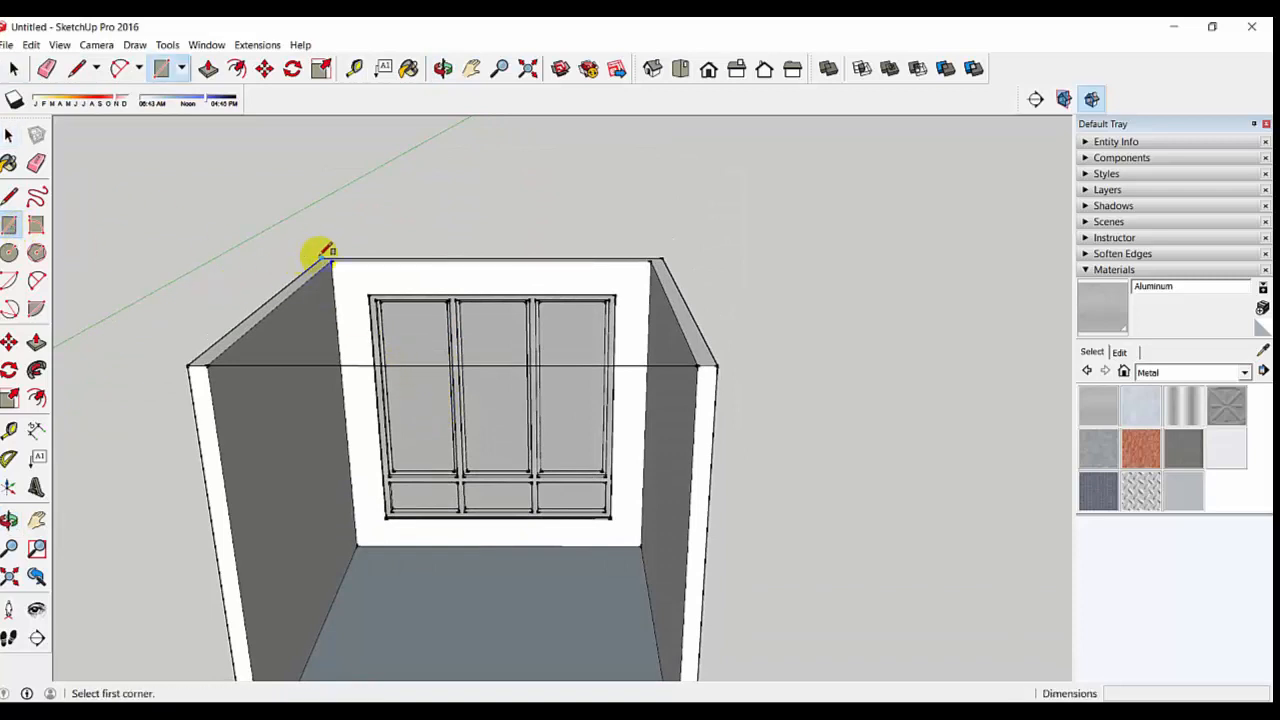
{"action": "left_click", "coordinate": [322, 259]}
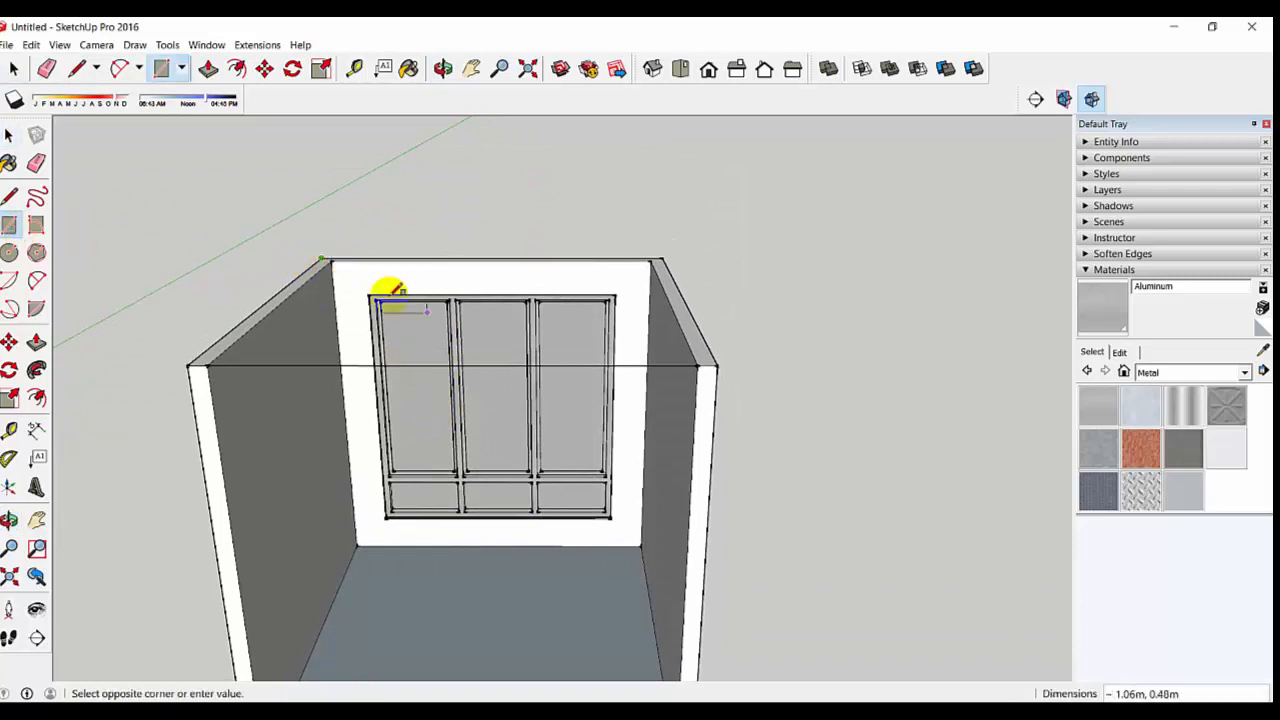
{"action": "left_click", "coordinate": [718, 366]}
Delete the blank face closing the open front of the room.
{"action": "key", "text": "space"}
{"action": "left_click", "coordinate": [431, 440]}
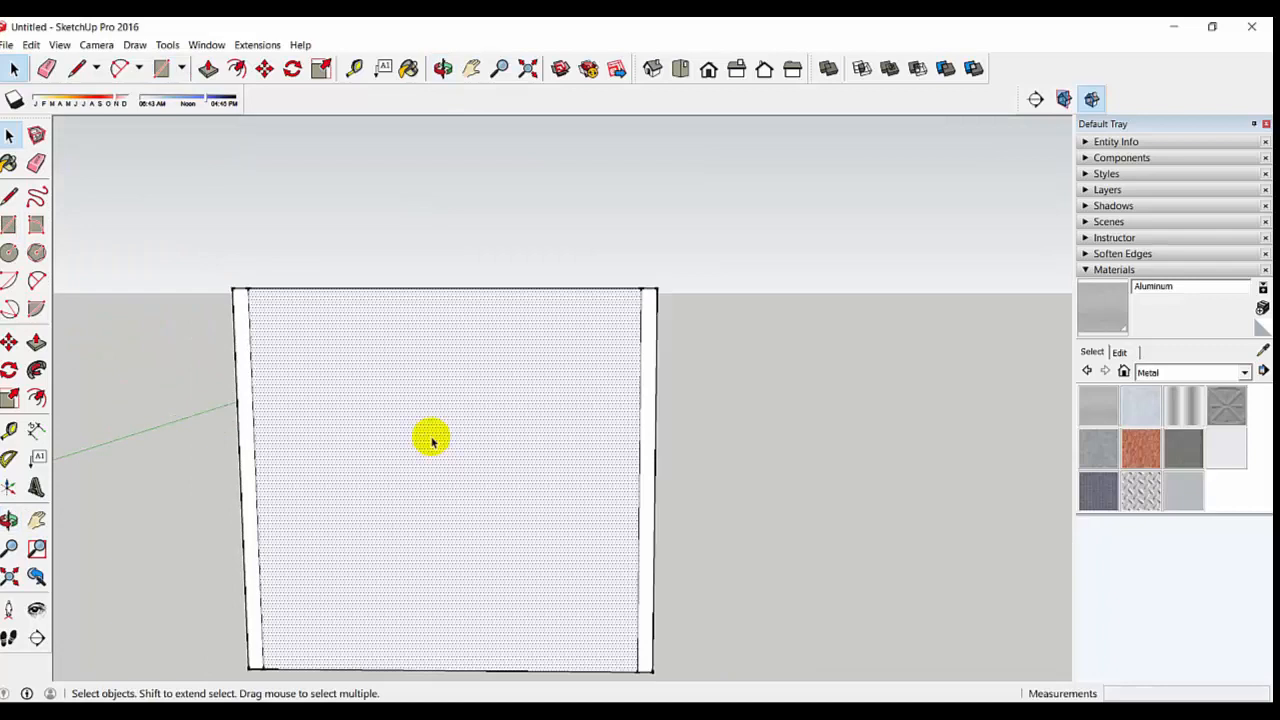
{"action": "key", "text": "Delete"}
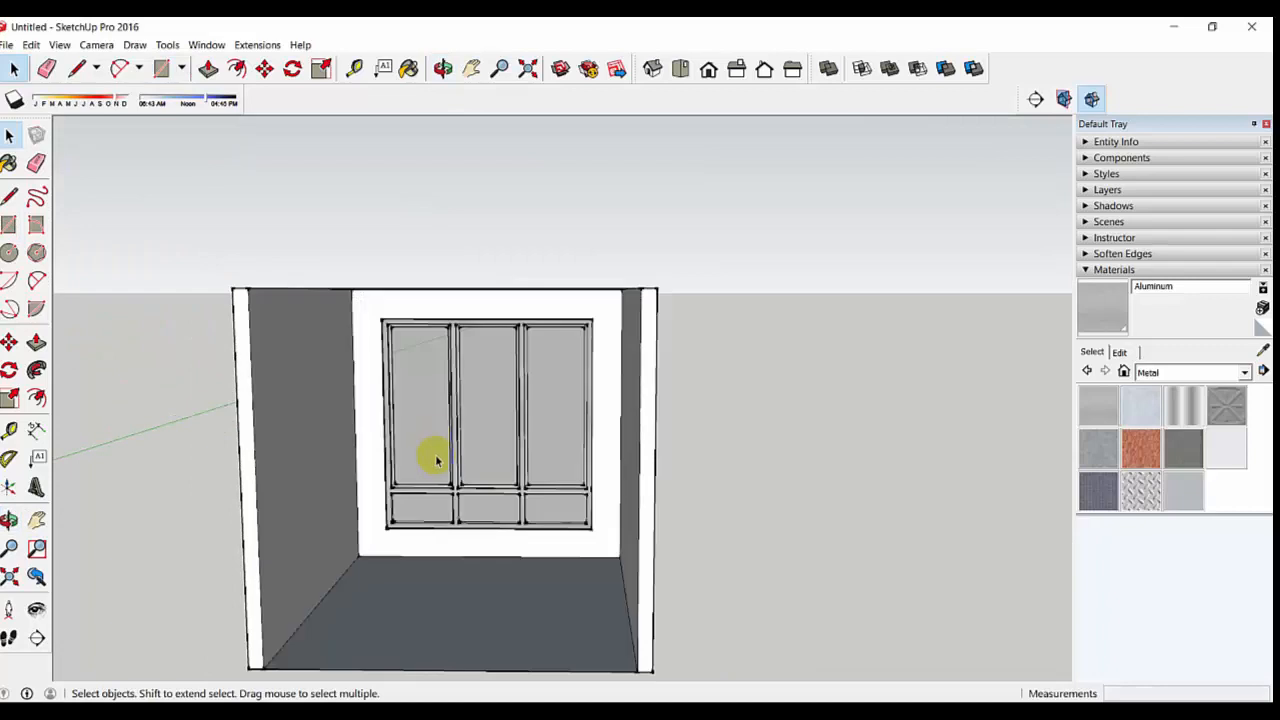
Place guides on the ceiling offset 0.4 m inward from each of its four edges.
{"action": "middle_click_drag", "start_coordinate": [436, 460], "coordinate": [524, 338]}
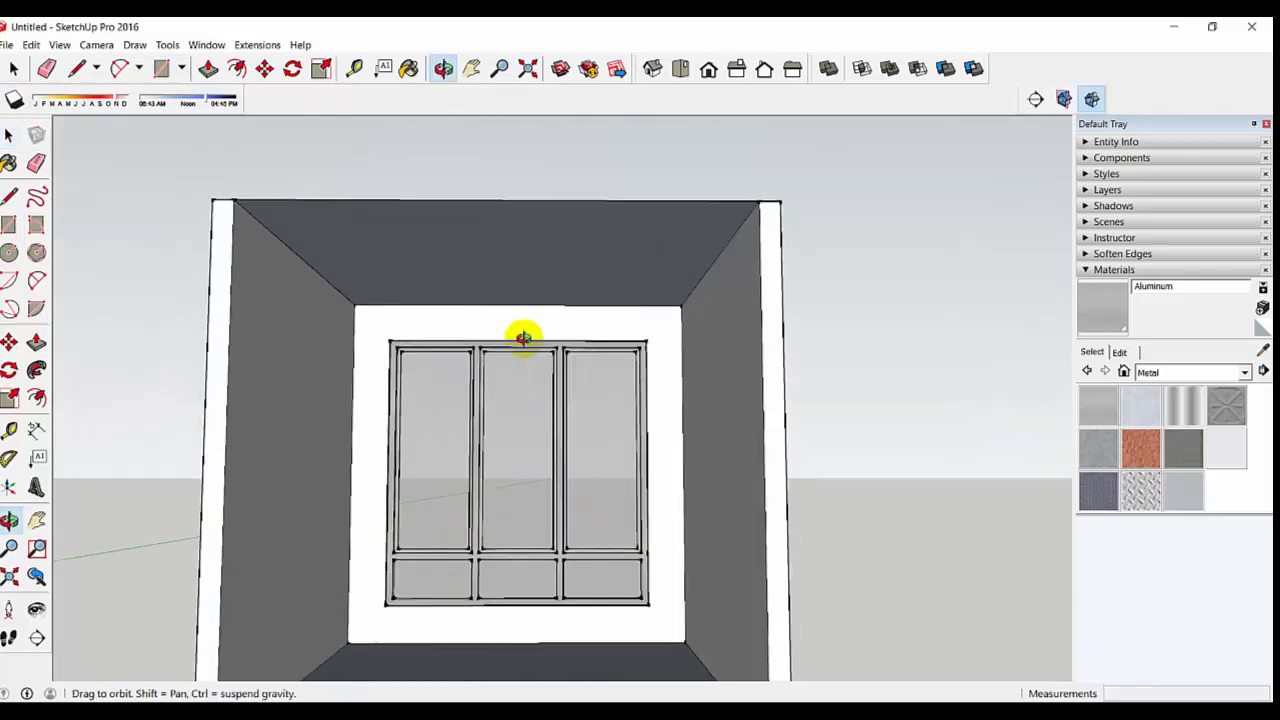
{"action": "scroll", "coordinate": [524, 338], "scroll_direction": "up", "scroll_amount": 2}
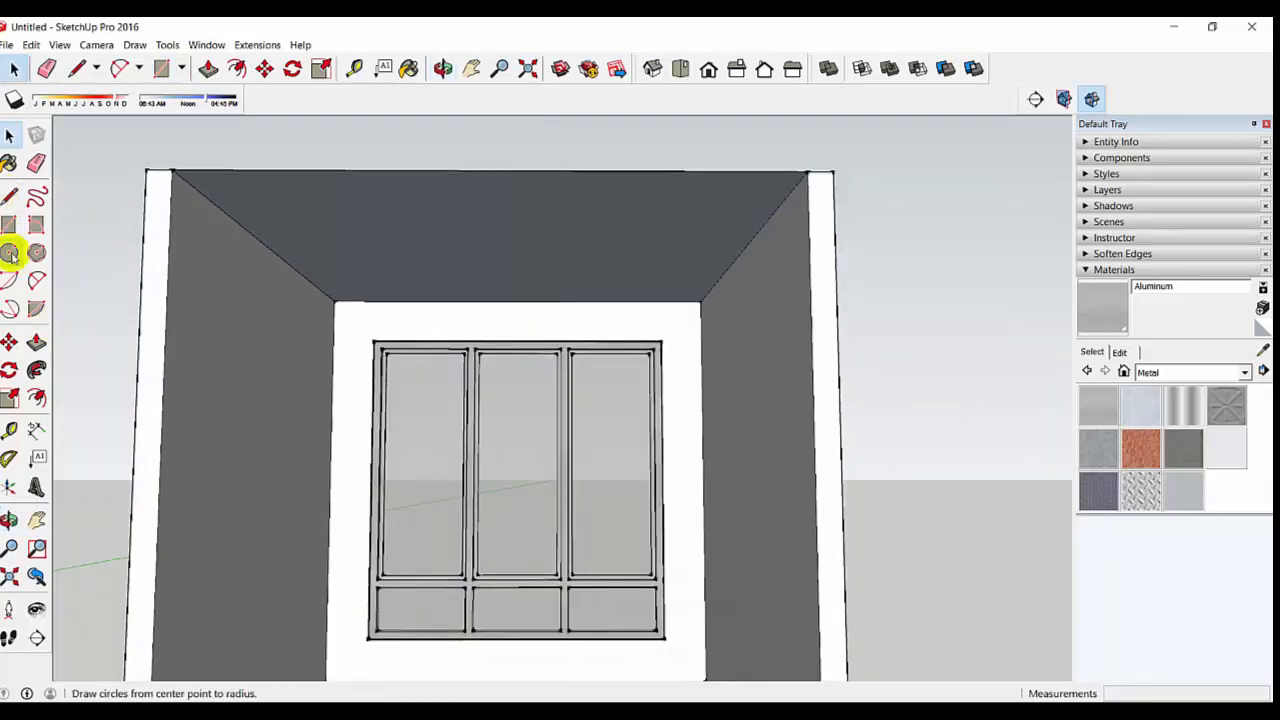
{"action": "left_click", "coordinate": [9, 428]}
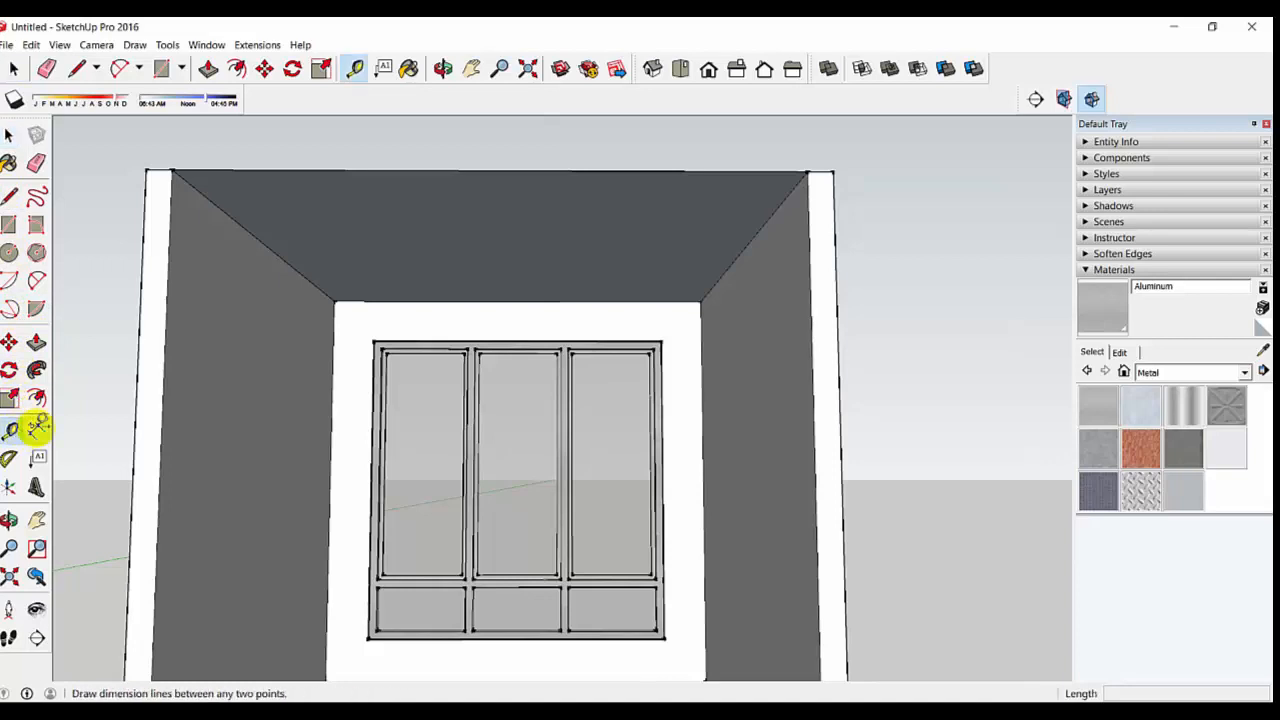
{"action": "left_click", "coordinate": [514, 301]}
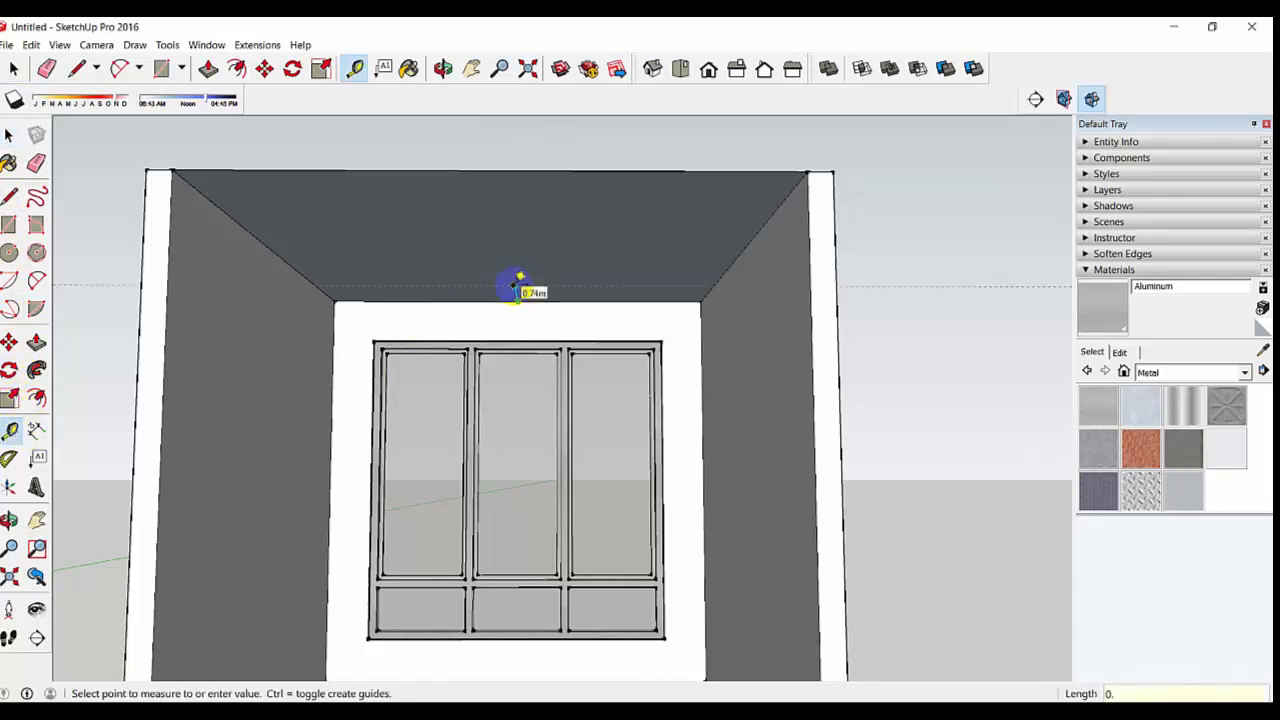
{"action": "key", "text": "Return"}
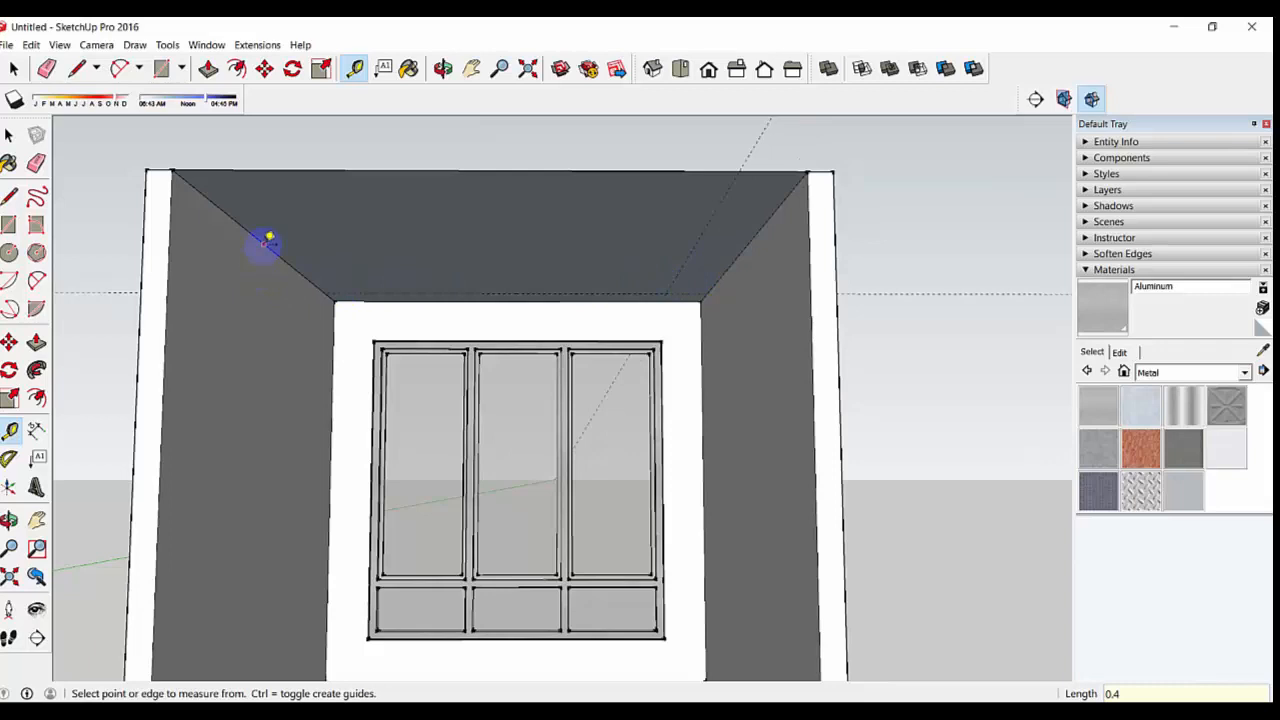
{"action": "type", "text": "4"}
{"action": "key", "text": "Return"}
{"action": "left_click", "coordinate": [418, 169]}
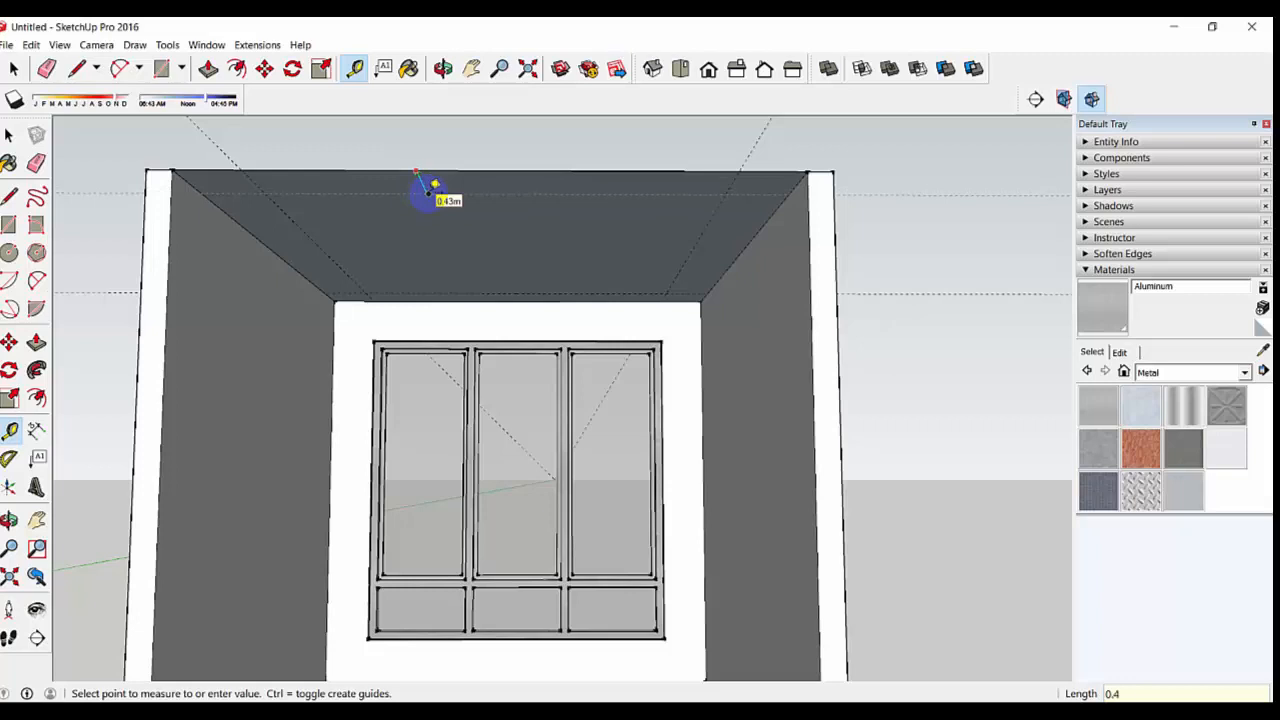
{"action": "key", "text": "Return"}
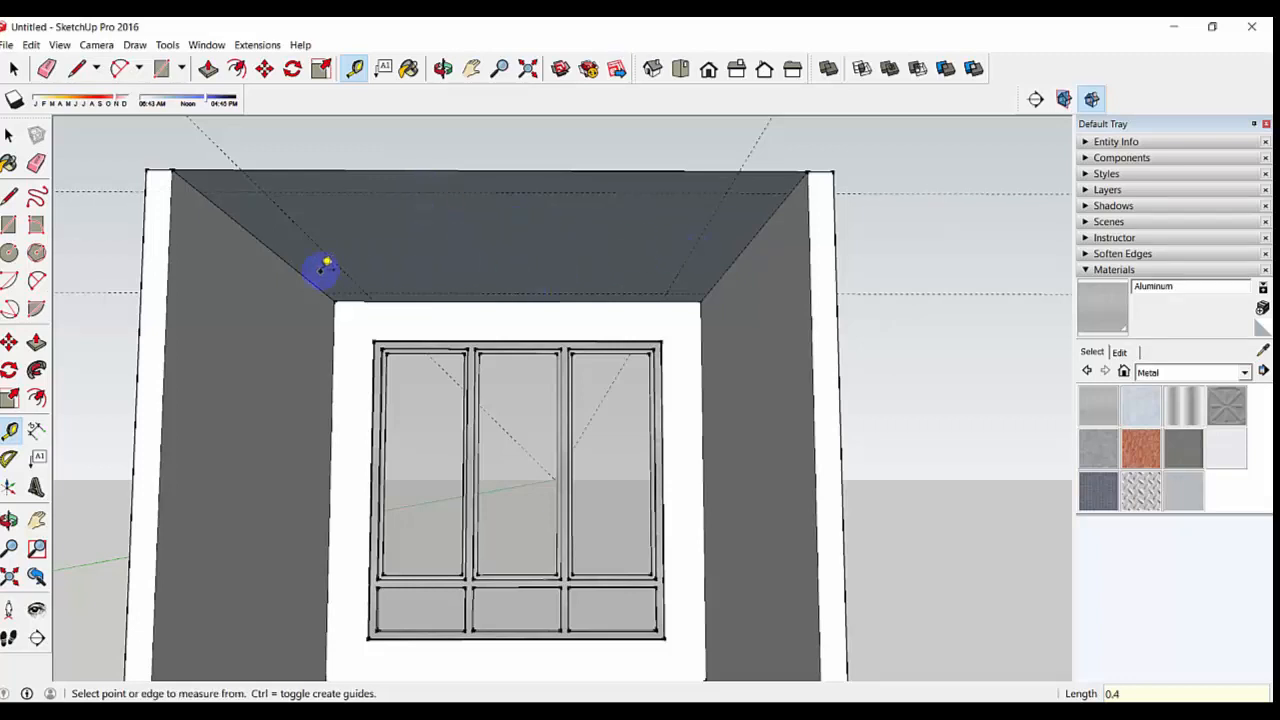
Draw a rectangle of about 3.05 by 2.90 m on the ceiling between opposite guide intersections.
{"action": "left_click", "coordinate": [36, 342]}
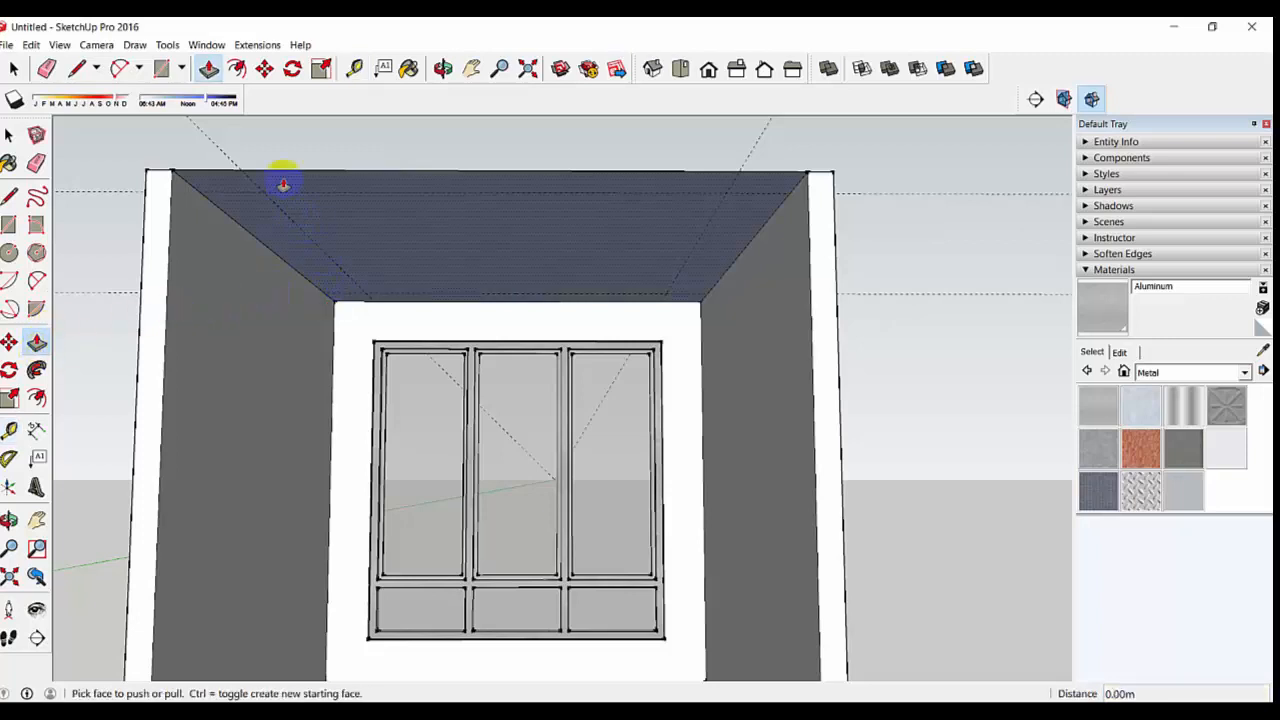
{"action": "left_click", "coordinate": [9, 225]}
{"action": "left_click", "coordinate": [268, 190]}
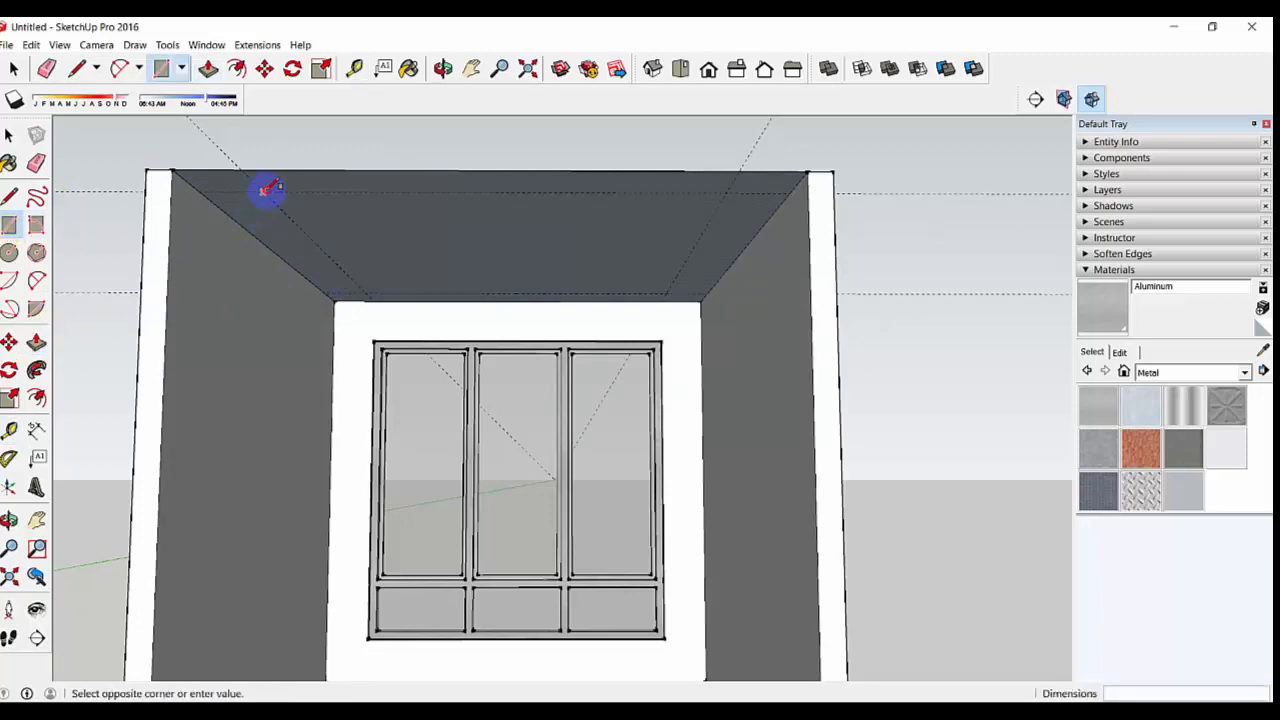
{"action": "left_click", "coordinate": [667, 290]}
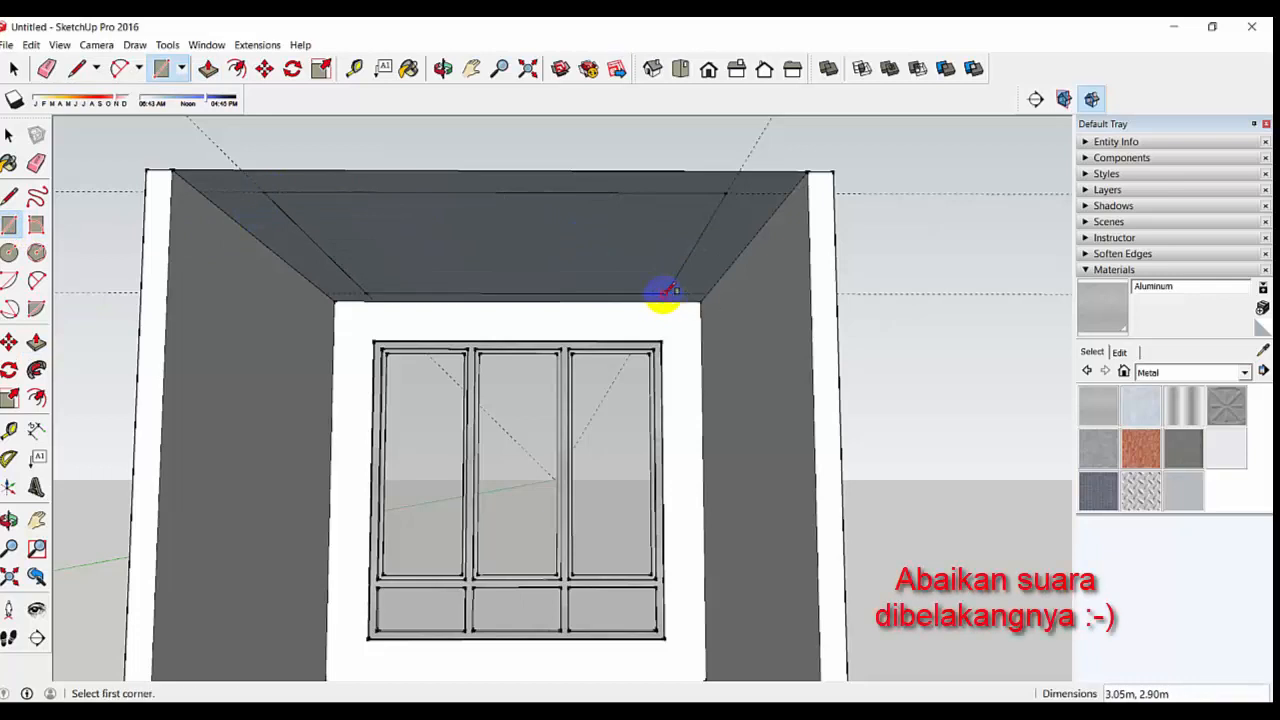
Extrude the ceiling border around the inner rectangle 0.15 m down into the room.
{"action": "left_click", "coordinate": [38, 342]}
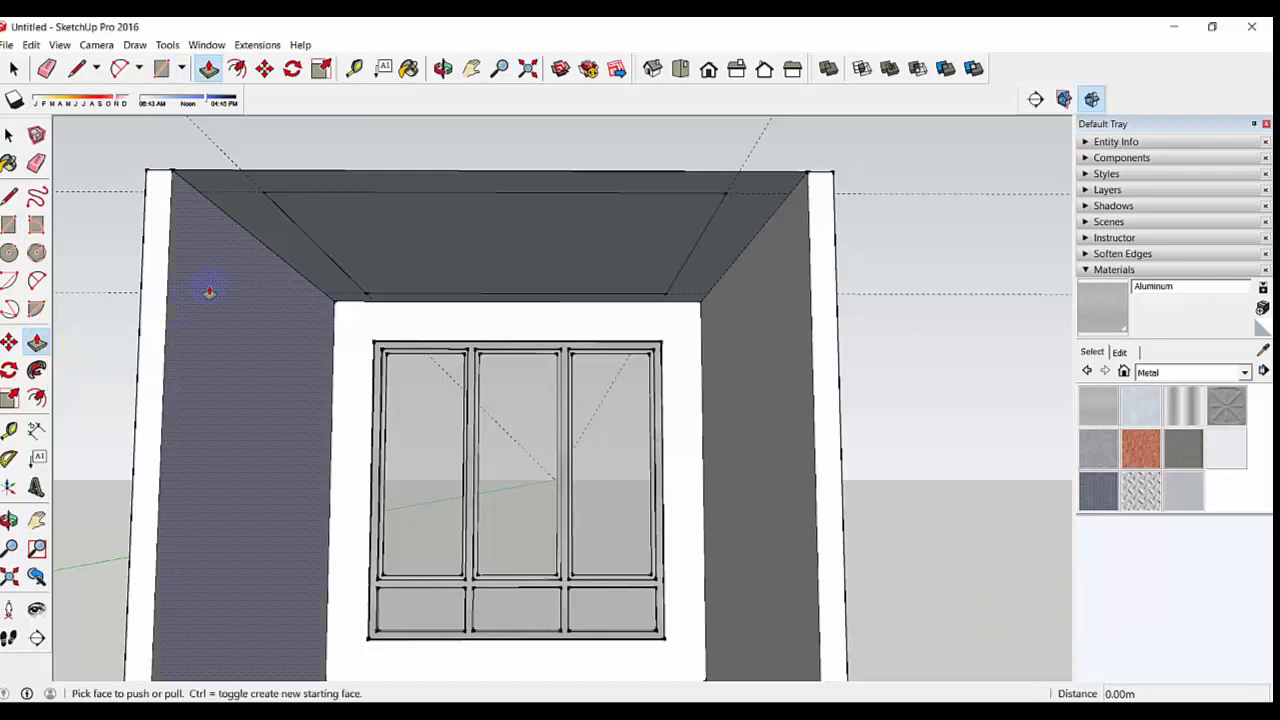
{"action": "left_click", "coordinate": [713, 258]}
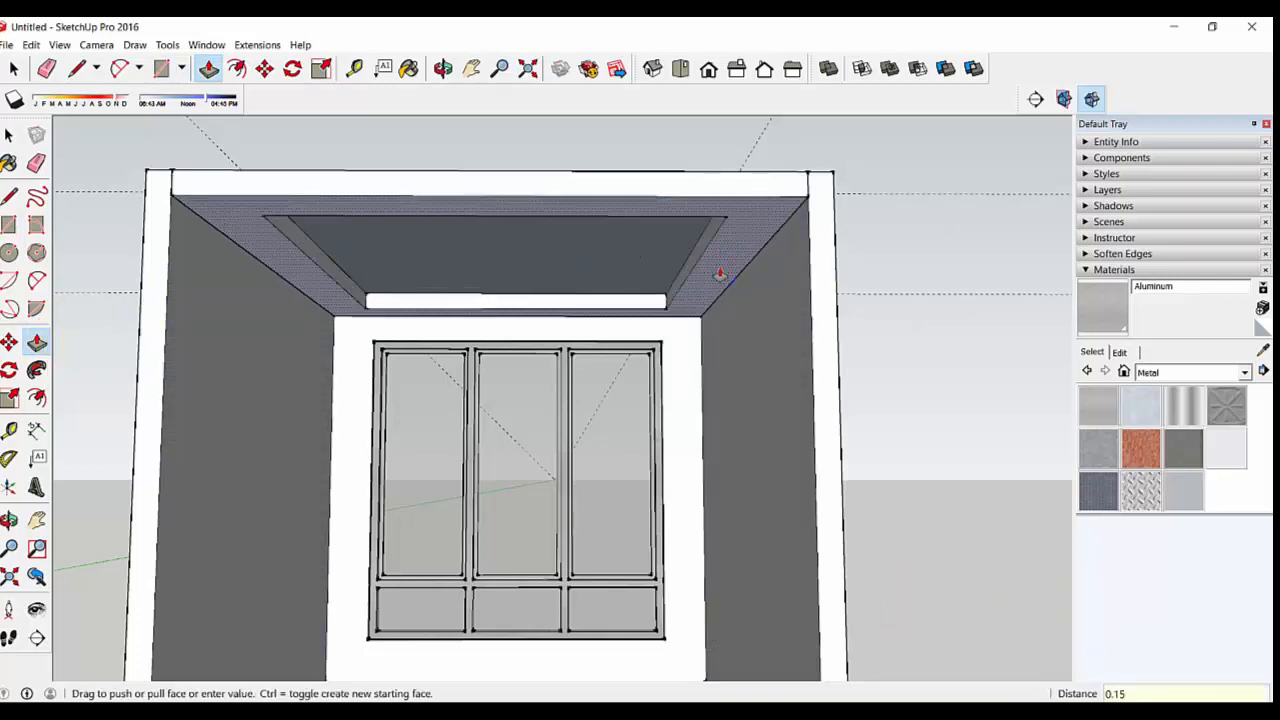
{"action": "type", "text": "0.15"}
{"action": "key", "text": "Return"}
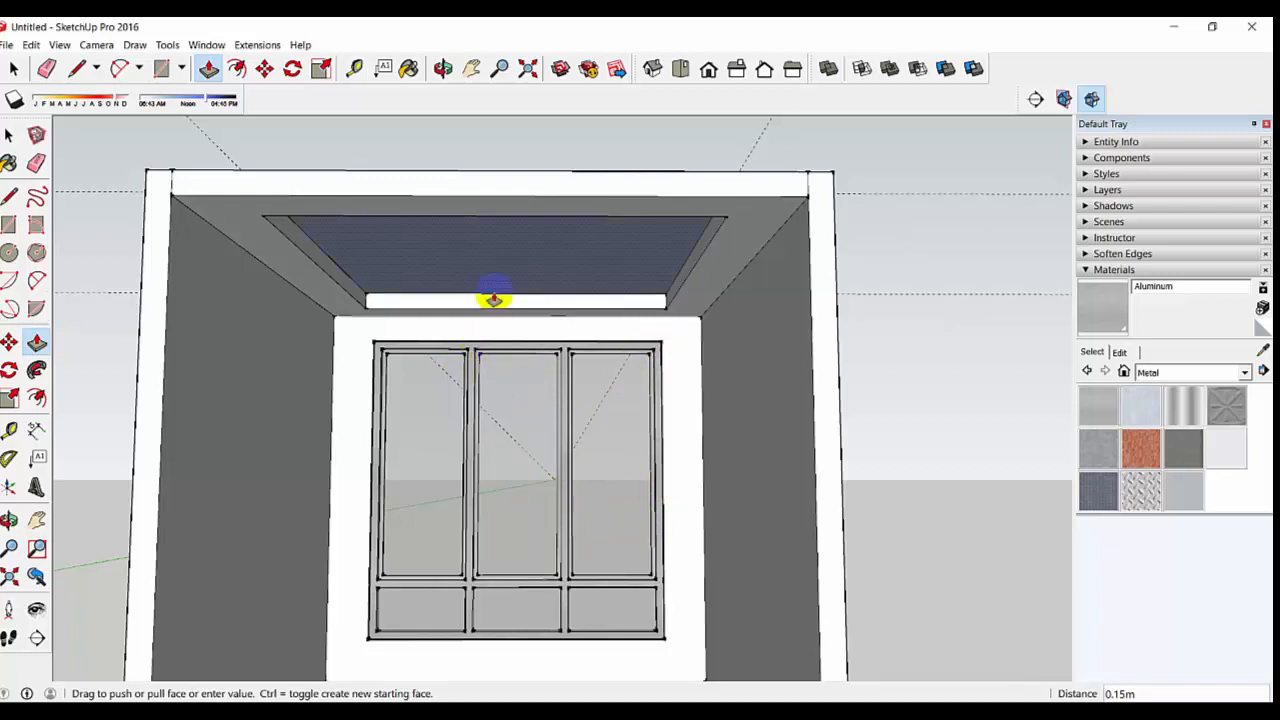
Draw a line across the ceiling recess's inner face above the window, from side midpoint to side midpoint.
{"action": "scroll", "coordinate": [380, 300], "scroll_direction": "up", "scroll_amount": 2}
{"action": "scroll", "coordinate": [391, 302], "scroll_direction": "up", "scroll_amount": 5}
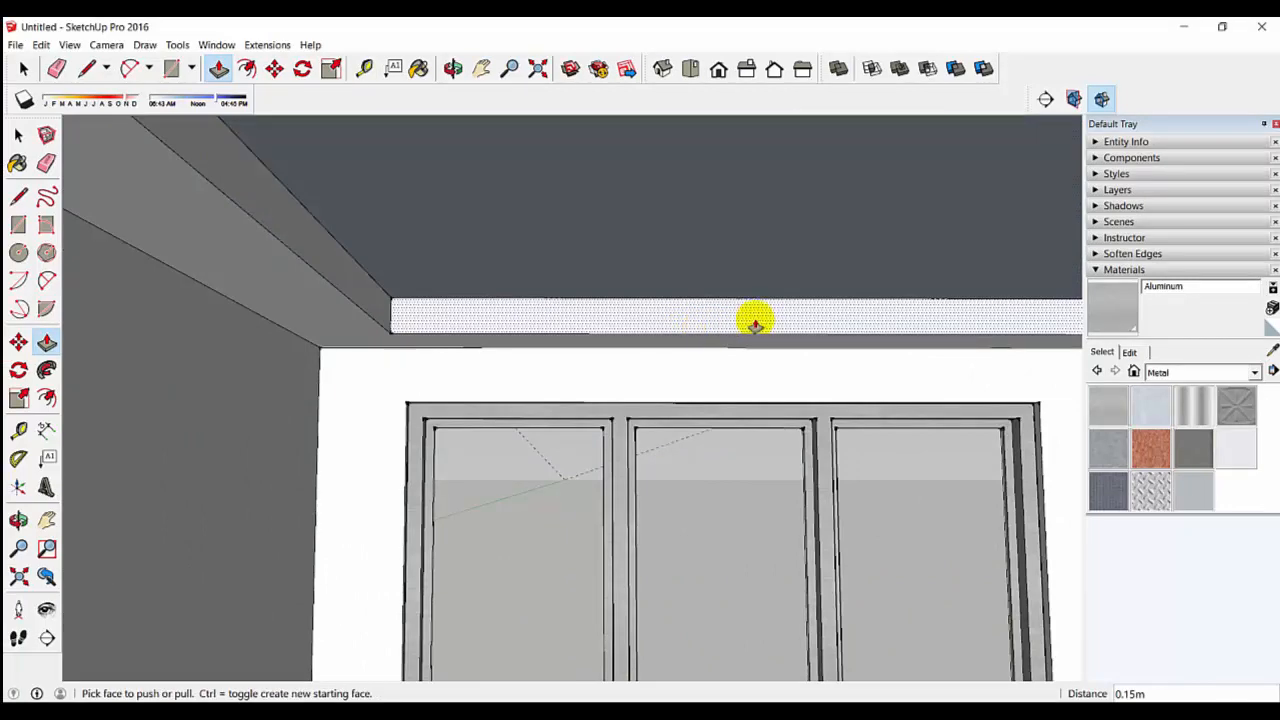
{"action": "middle_click_drag", "start_coordinate": [754, 325], "coordinate": [566, 362], "text": "shift"}
{"action": "left_click", "coordinate": [18, 197]}
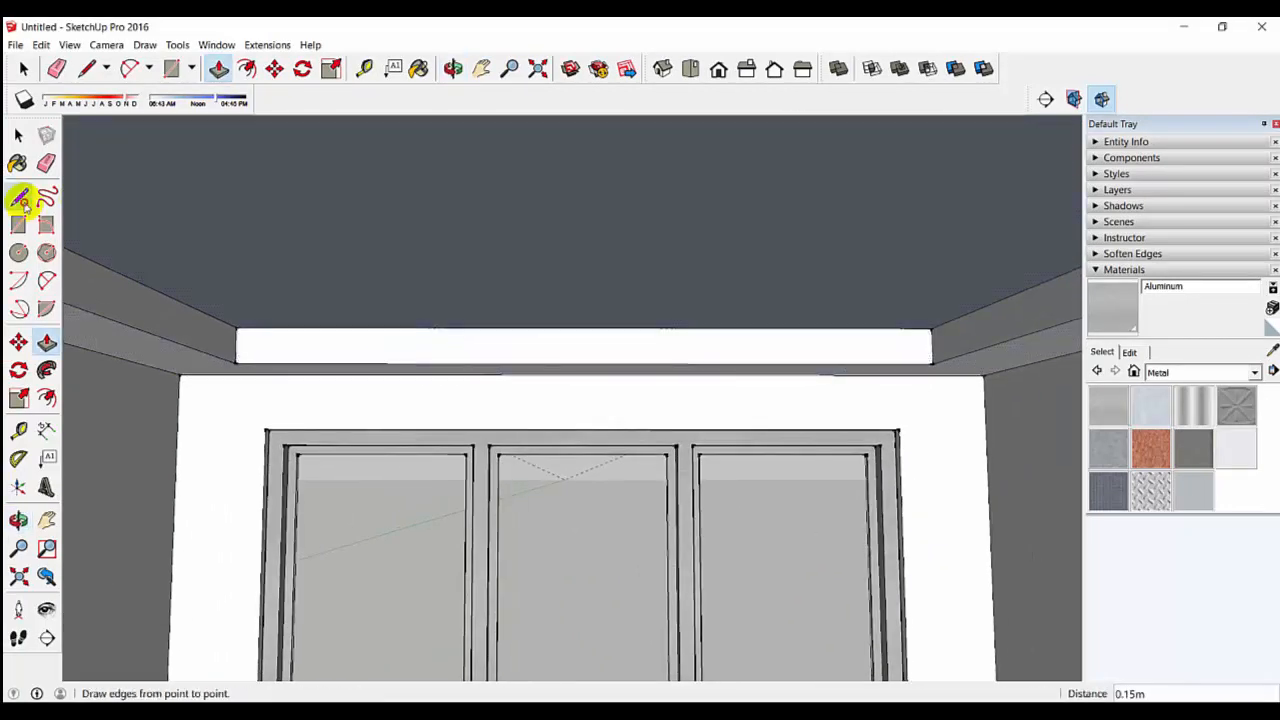
{"action": "left_click", "coordinate": [237, 346]}
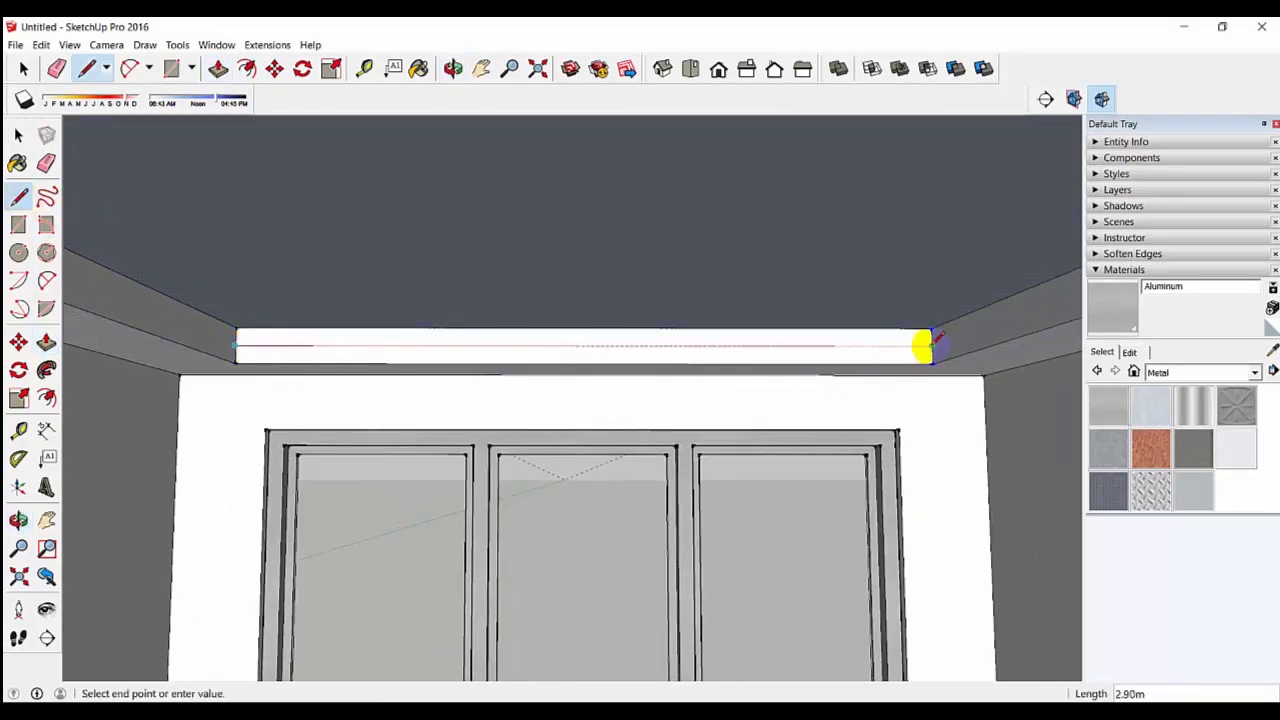
{"action": "left_click", "coordinate": [930, 346]}
Continue the half-height line around the next two inner faces of the ceiling recess.
{"action": "scroll", "coordinate": [932, 346], "scroll_direction": "down", "scroll_amount": 1}
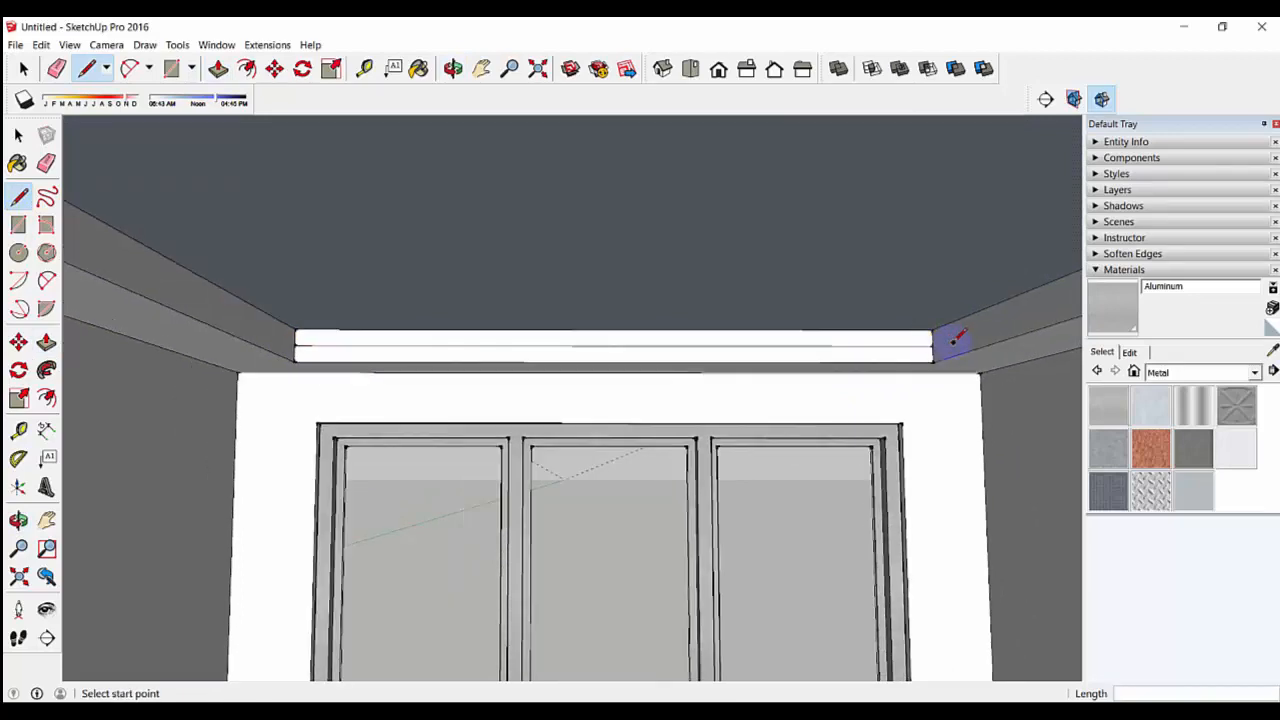
{"action": "left_click", "coordinate": [931, 346]}
{"action": "middle_click_drag", "start_coordinate": [932, 346], "coordinate": [840, 368], "text": "shift"}
{"action": "scroll", "coordinate": [920, 351], "scroll_direction": "down", "scroll_amount": 1}
{"action": "middle_click_drag", "start_coordinate": [951, 343], "coordinate": [743, 364], "text": "shift"}
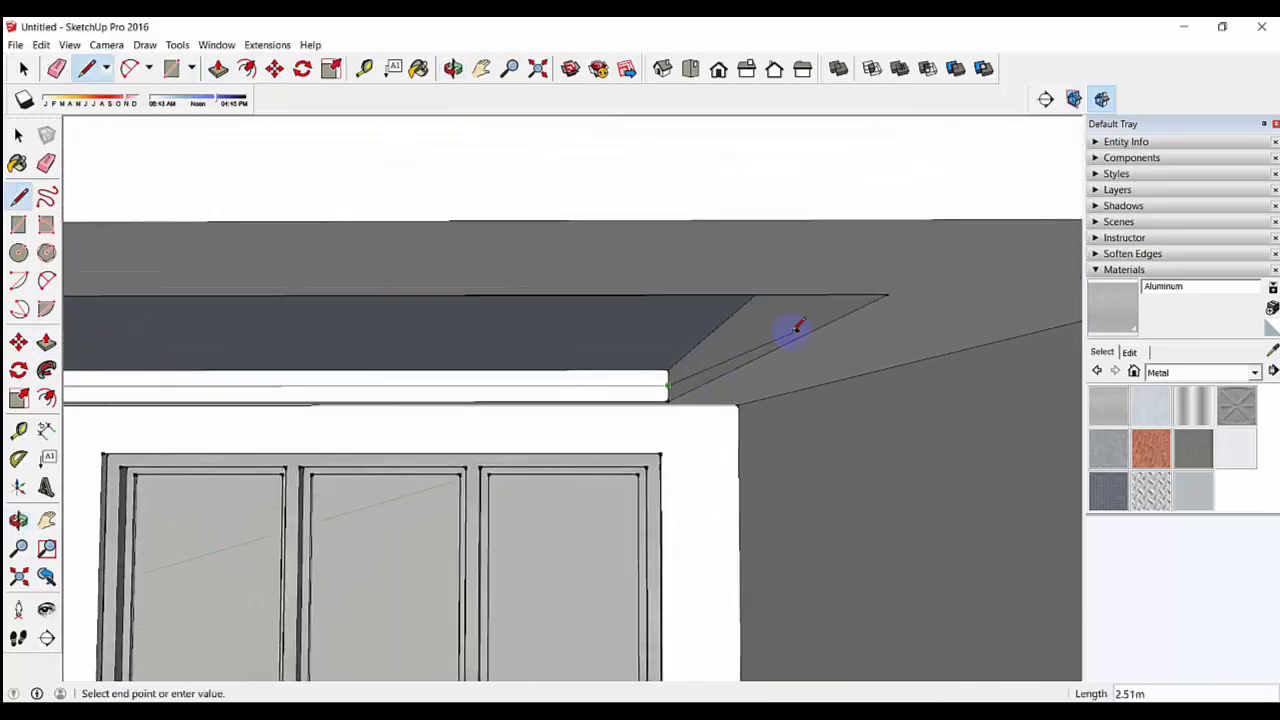
{"action": "middle_click_drag", "start_coordinate": [794, 329], "coordinate": [1046, 344]}
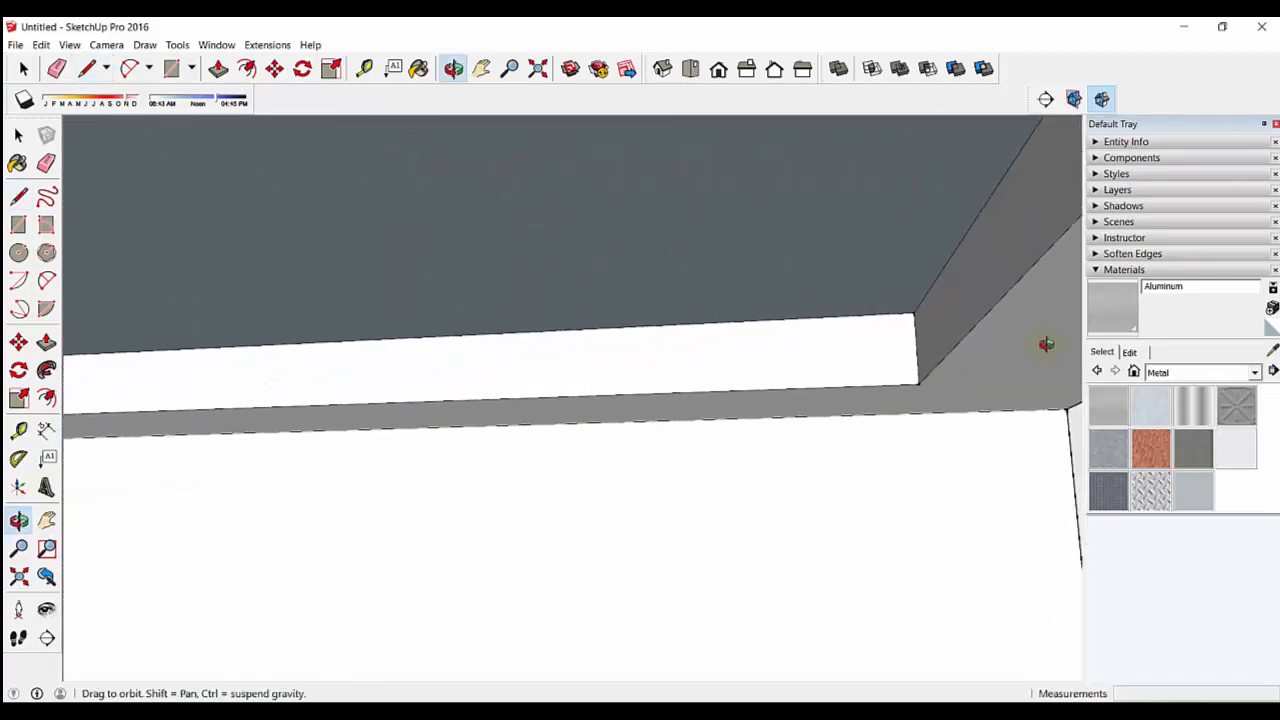
{"action": "left_click", "coordinate": [906, 346]}
{"action": "left_click", "coordinate": [906, 350]}
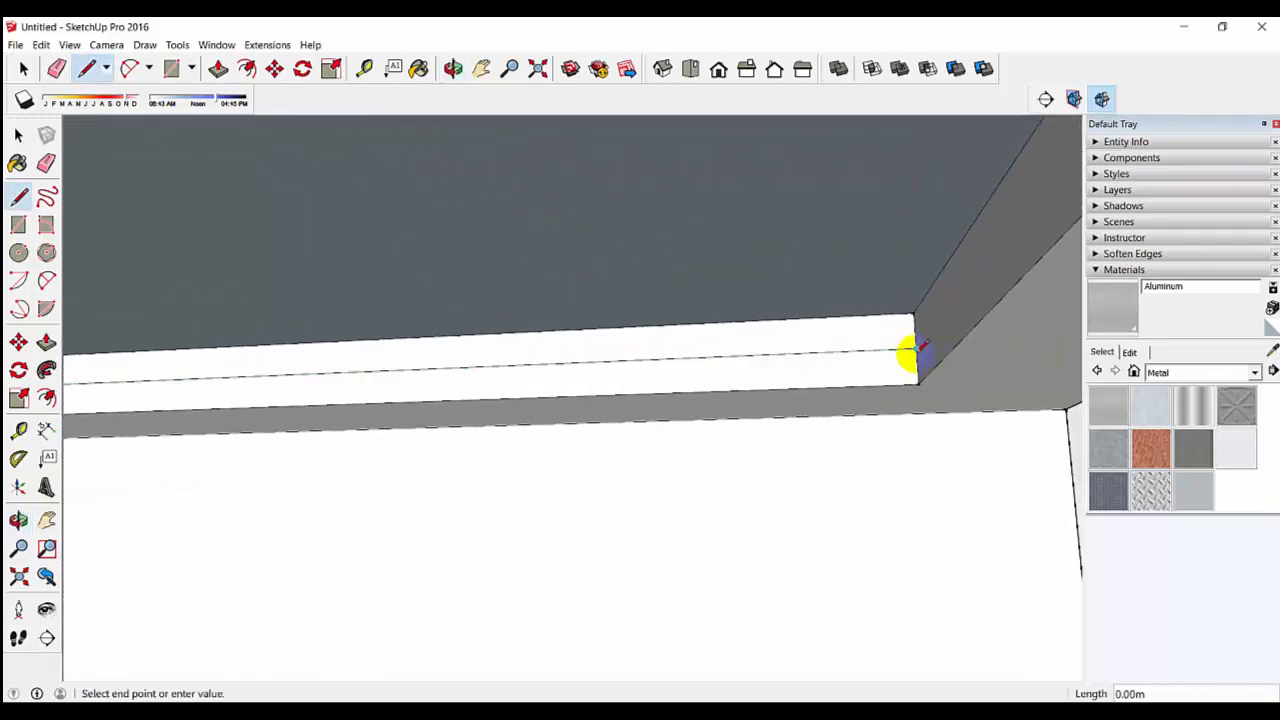
Draw the half-height line along the last inner face of the recess to close the loop.
{"action": "middle_click_drag", "start_coordinate": [906, 350], "coordinate": [880, 266]}
{"action": "middle_click_drag", "start_coordinate": [930, 226], "coordinate": [360, 340]}
{"action": "left_click", "coordinate": [851, 313]}
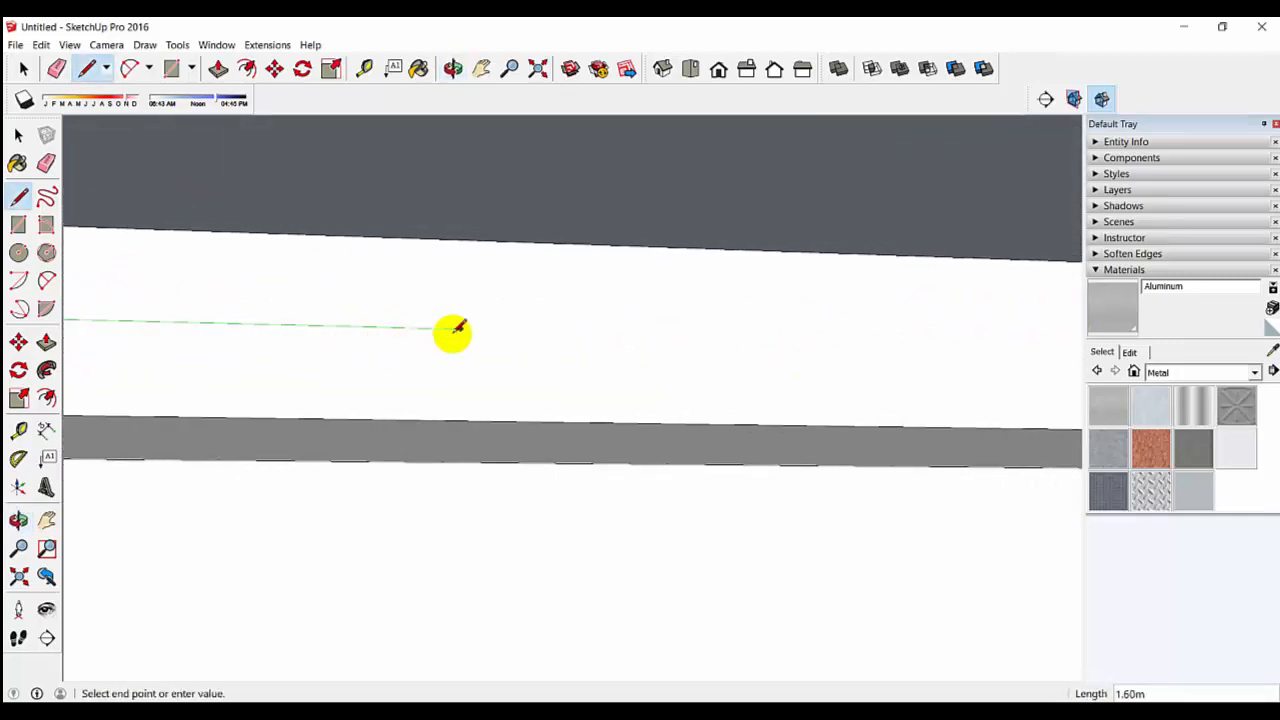
{"action": "middle_click_drag", "start_coordinate": [890, 343], "coordinate": [726, 366]}
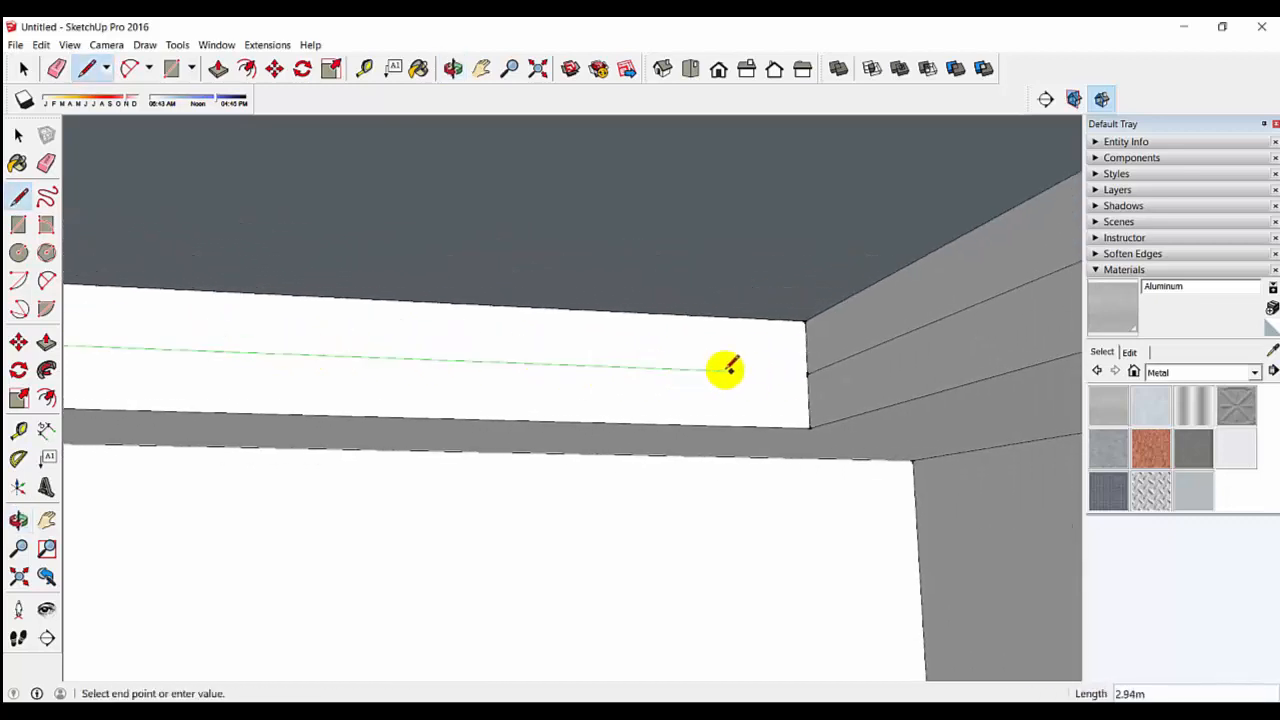
{"action": "left_click", "coordinate": [800, 374]}
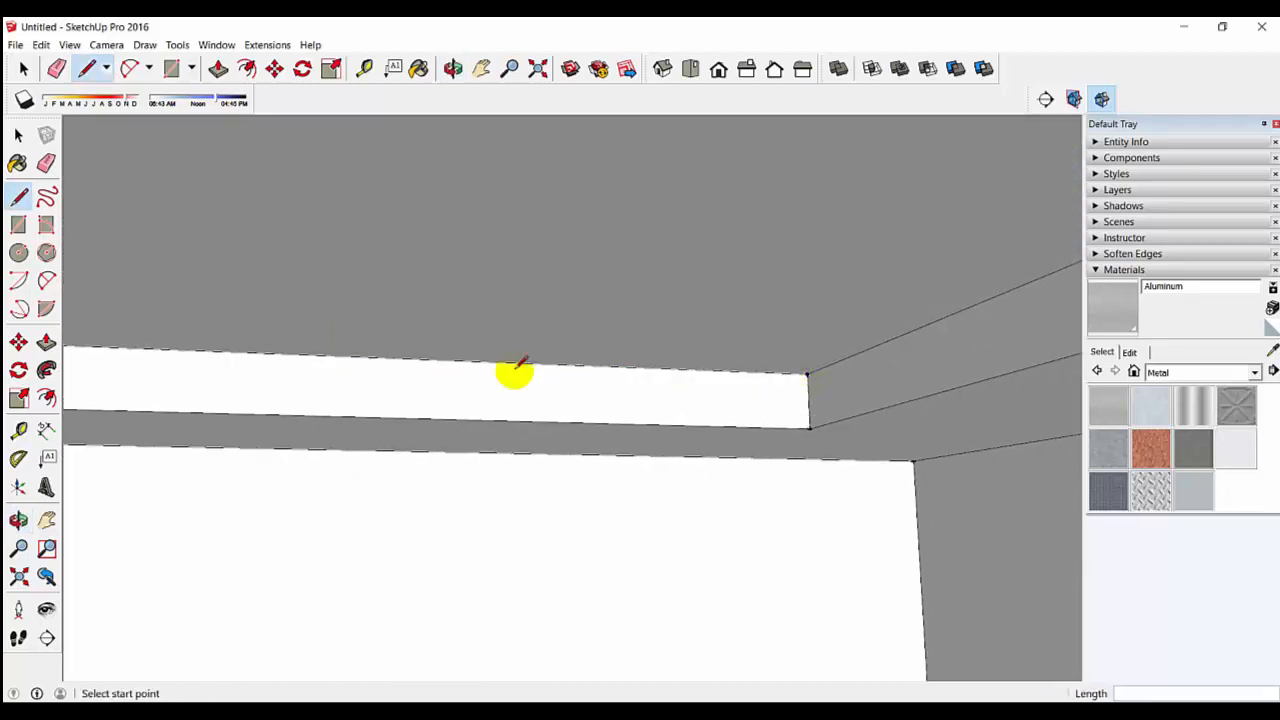
Delete the face covering the ceiling recess at the level of the half-height lines.
{"action": "left_click", "coordinate": [18, 135]}
{"action": "left_click", "coordinate": [457, 297]}
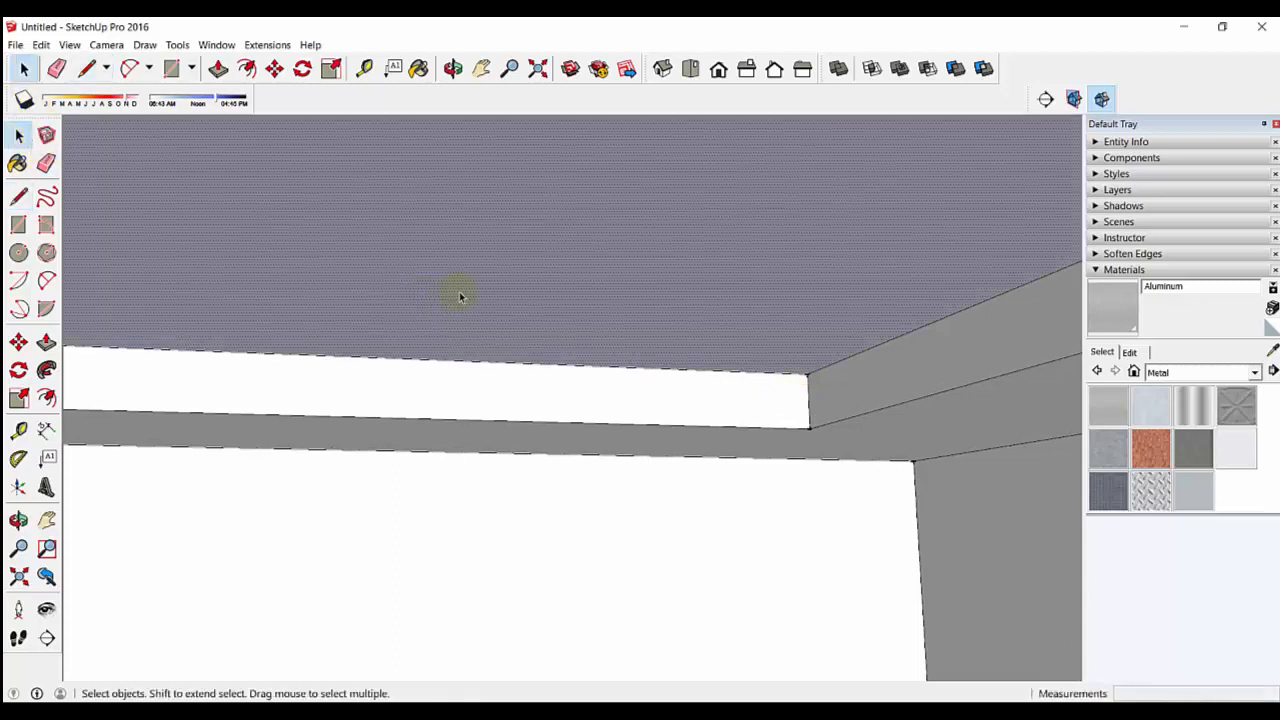
{"action": "key", "text": "Delete"}
Push the upper strips of the recess's inner faces back 0.2 m into the ceiling border.
{"action": "left_click", "coordinate": [46, 342]}
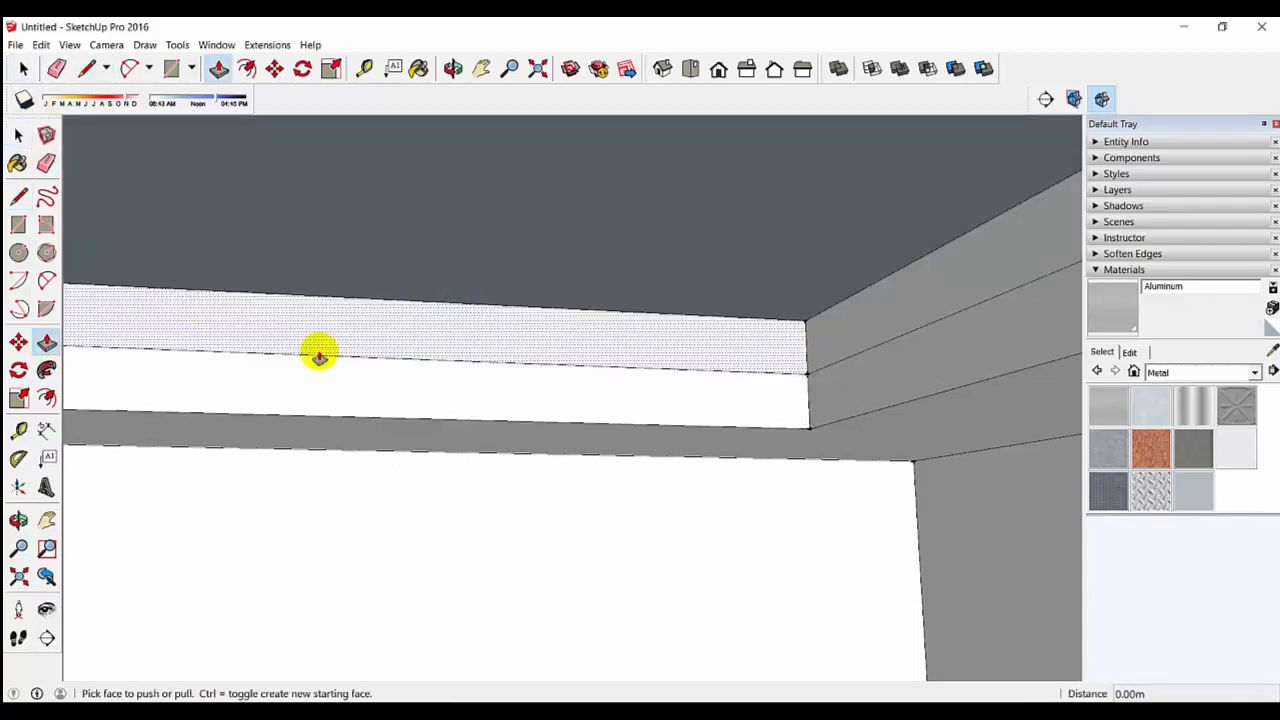
{"action": "left_click", "coordinate": [425, 342]}
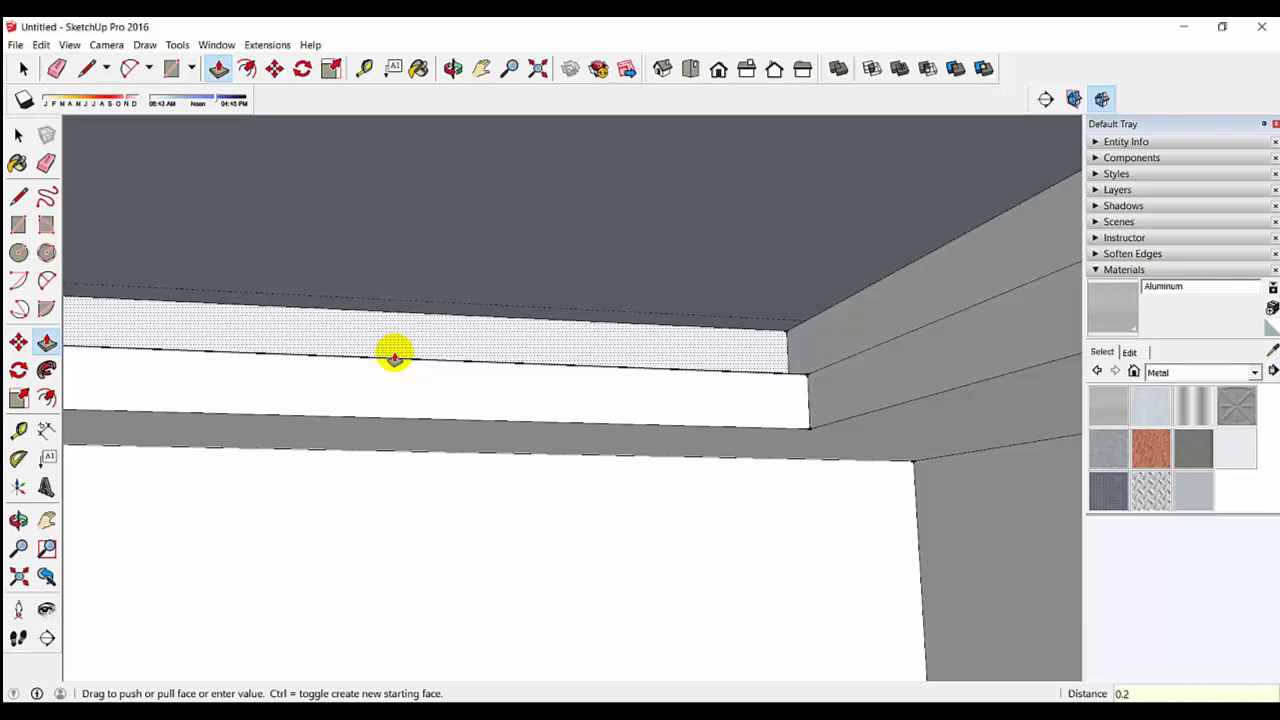
{"action": "key", "text": "Return"}
{"action": "double_click", "coordinate": [838, 352]}
{"action": "scroll", "coordinate": [814, 366], "scroll_direction": "down", "scroll_amount": 2}
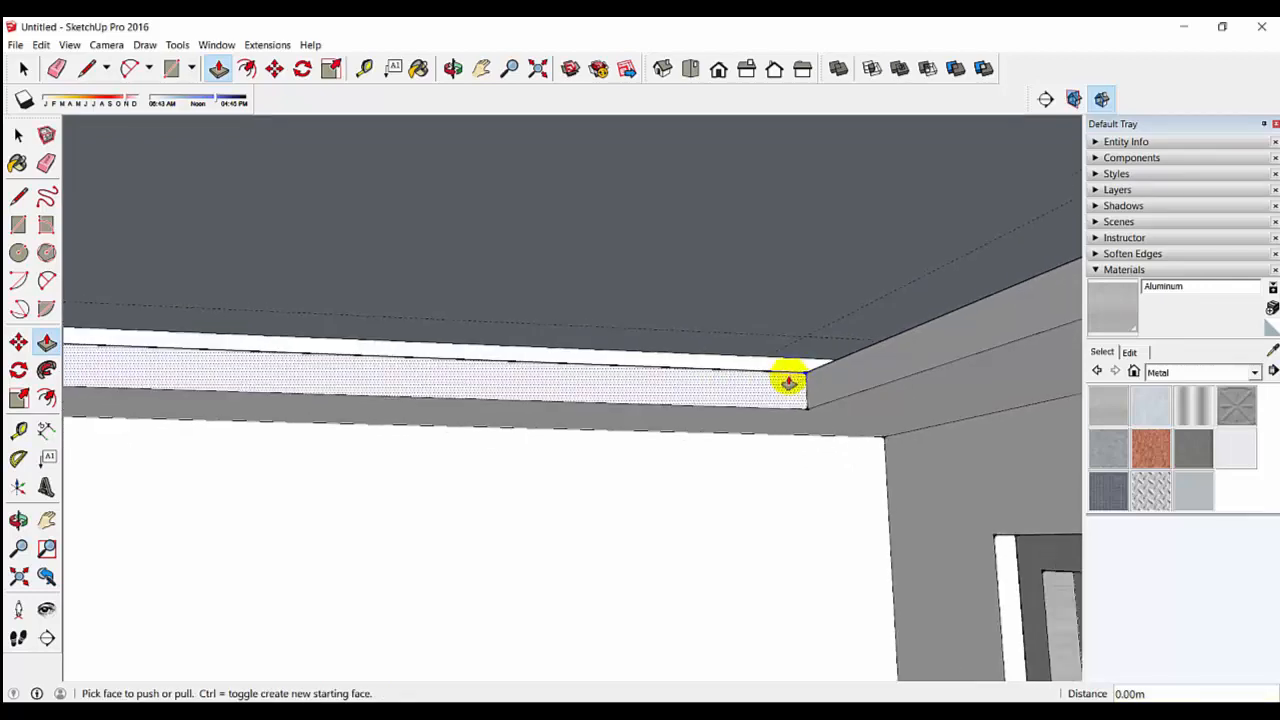
{"action": "scroll", "coordinate": [703, 391], "scroll_direction": "down", "scroll_amount": 2}
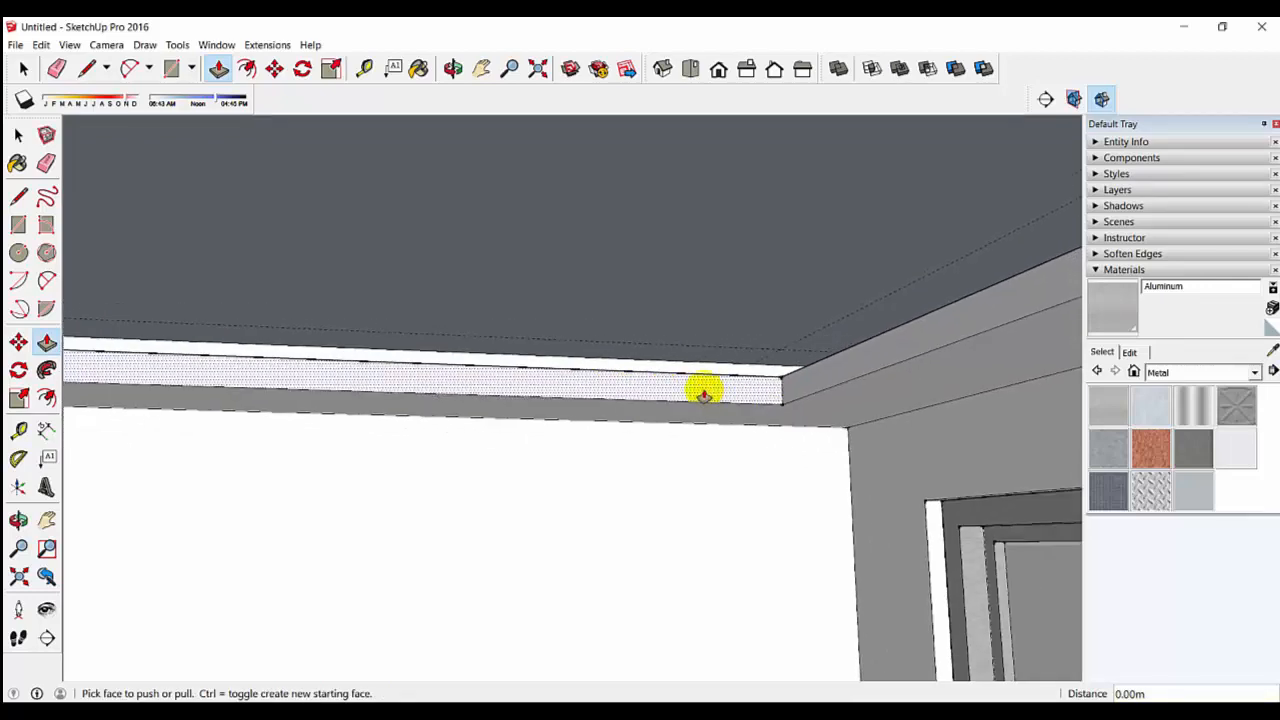
Examine the stepped ceiling recess above the window, starting from the front view.
{"action": "left_click", "coordinate": [718, 68]}
{"action": "key", "text": "o"}
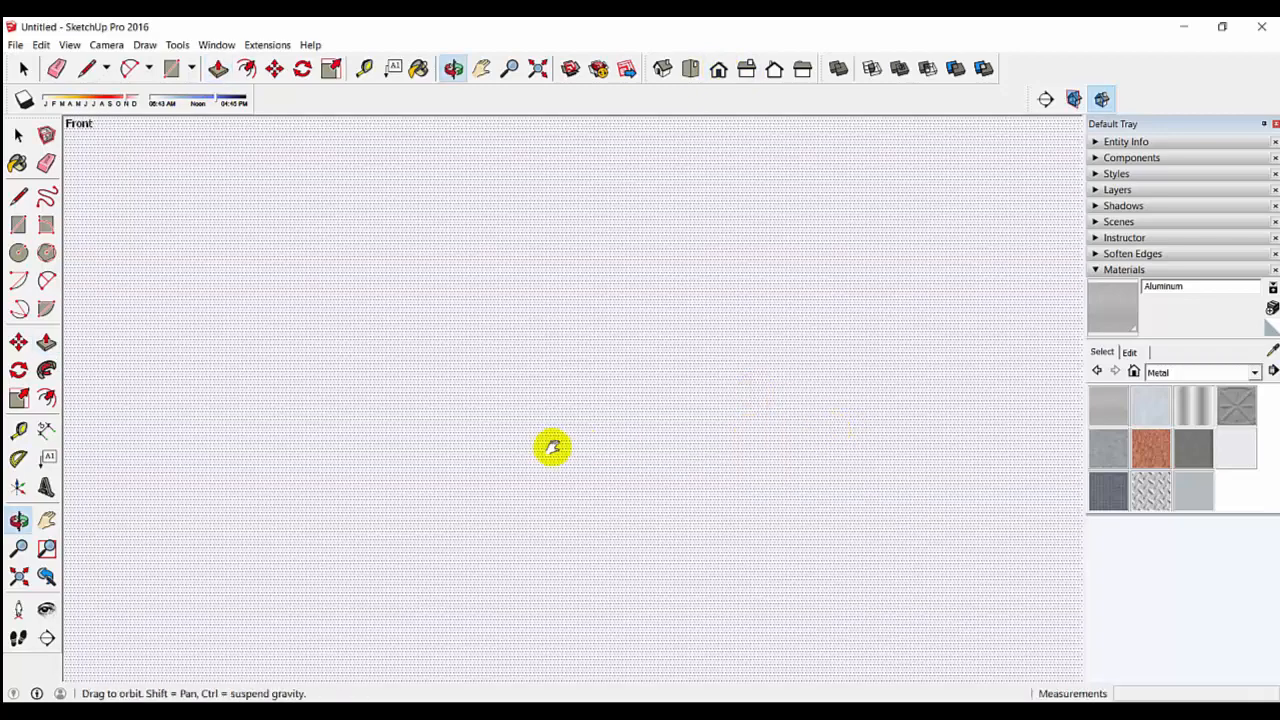
{"action": "key", "text": "p"}
{"action": "left_click", "coordinate": [718, 68]}
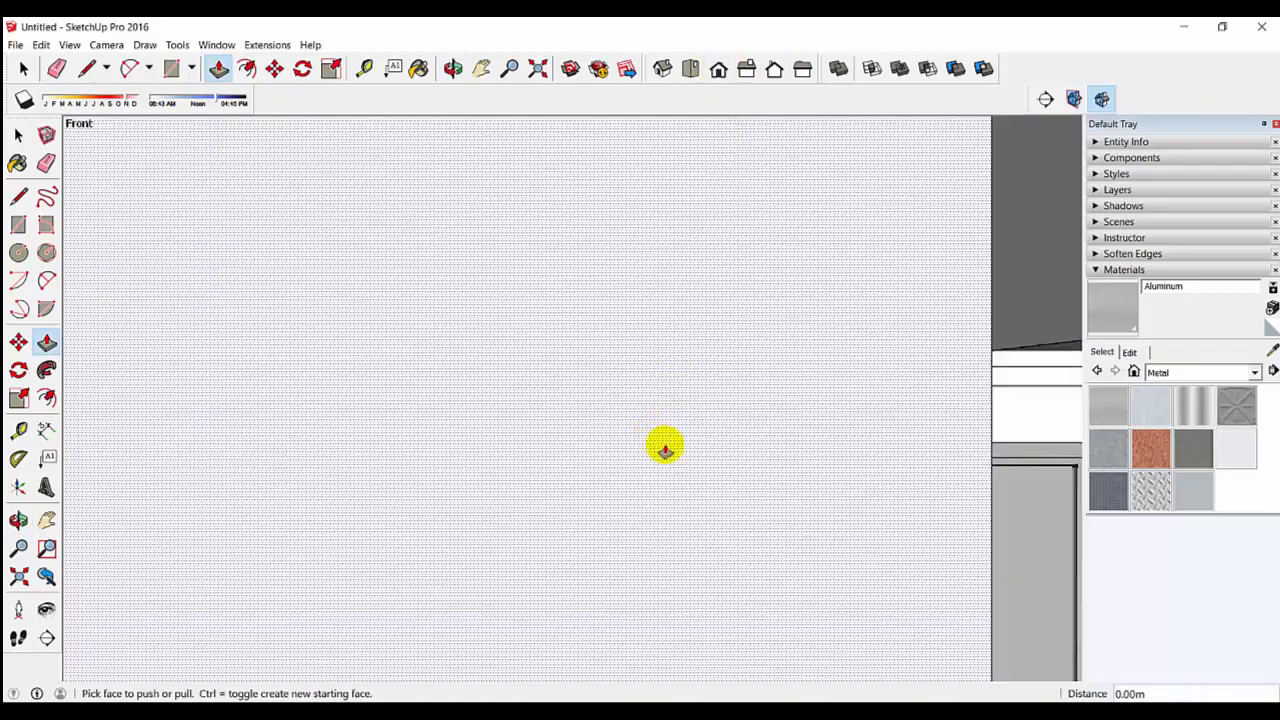
{"action": "middle_click_drag", "start_coordinate": [671, 443], "coordinate": [622, 352]}
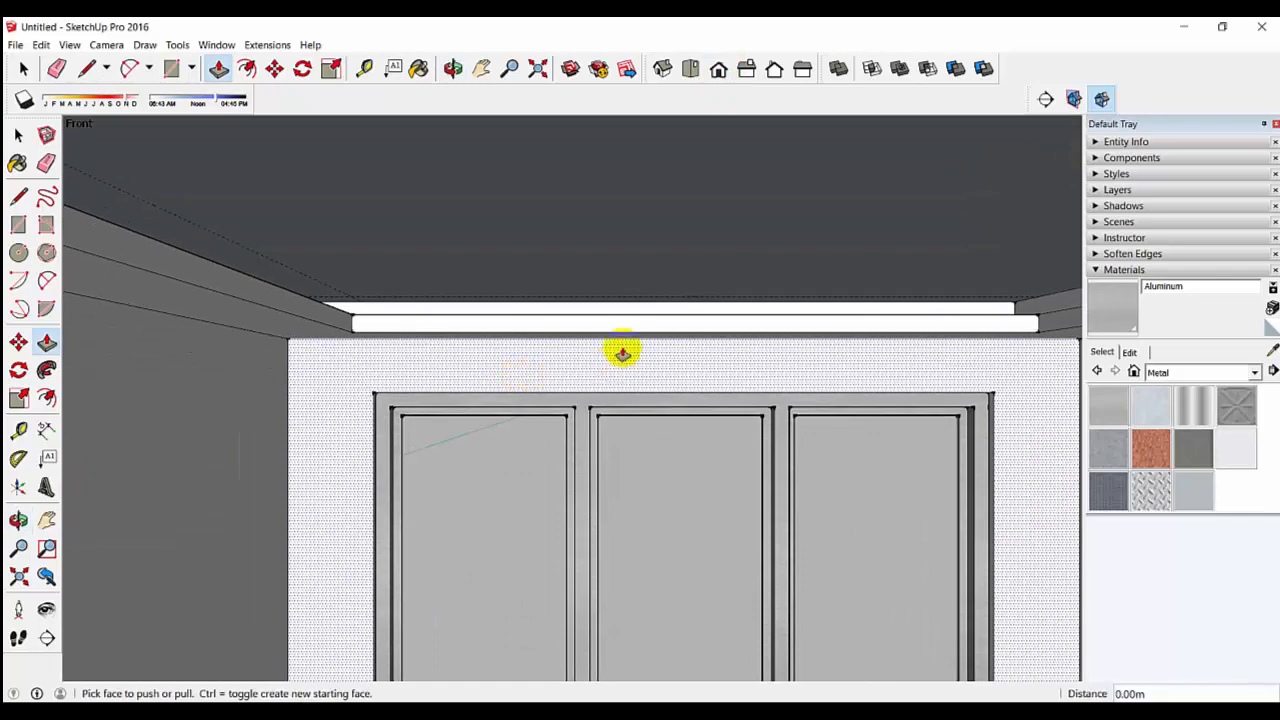
Delete all guide lines from the model.
{"action": "middle_click_drag", "start_coordinate": [951, 314], "coordinate": [766, 309]}
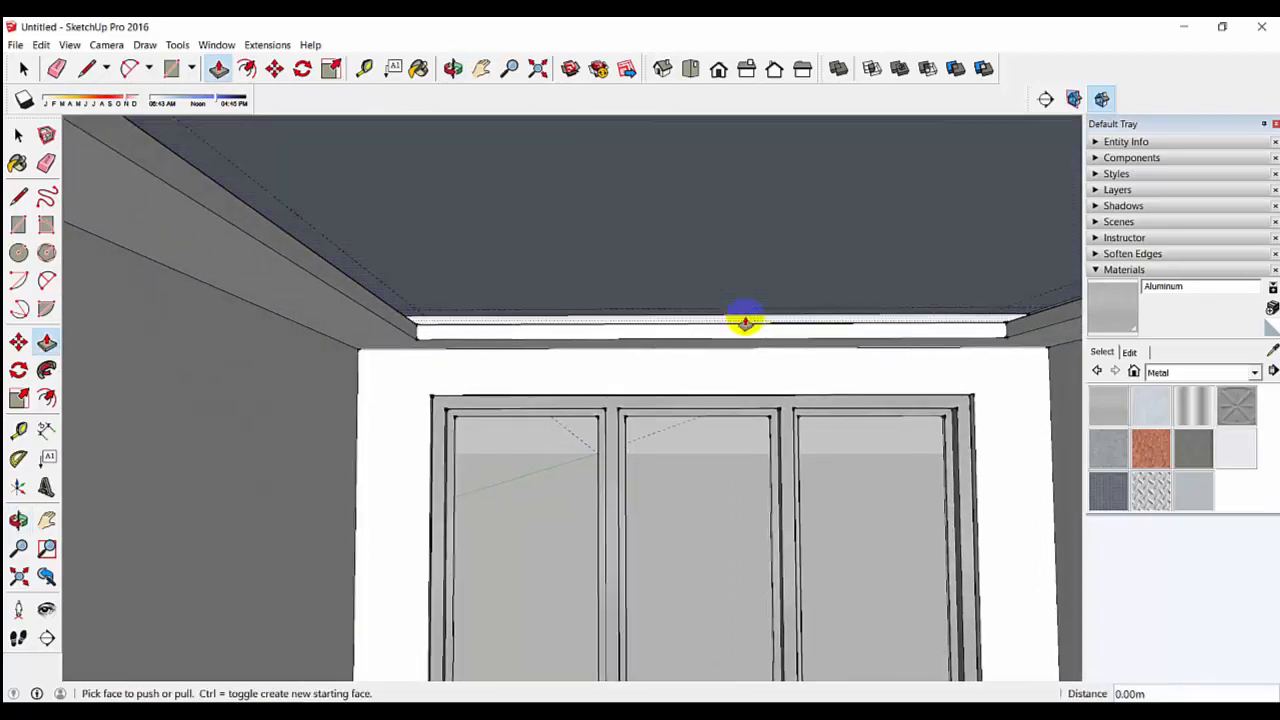
{"action": "middle_click_drag", "start_coordinate": [853, 310], "coordinate": [837, 323], "text": "shift"}
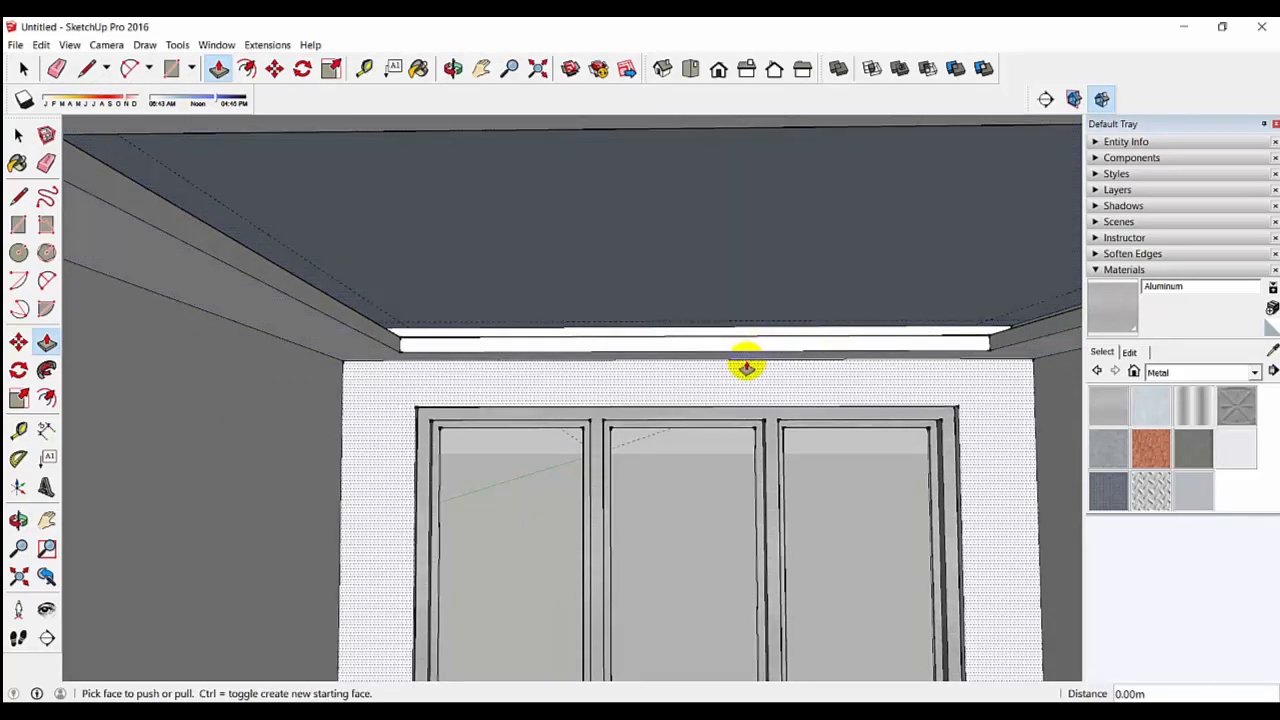
{"action": "scroll", "coordinate": [480, 334], "scroll_direction": "down", "scroll_amount": 1}
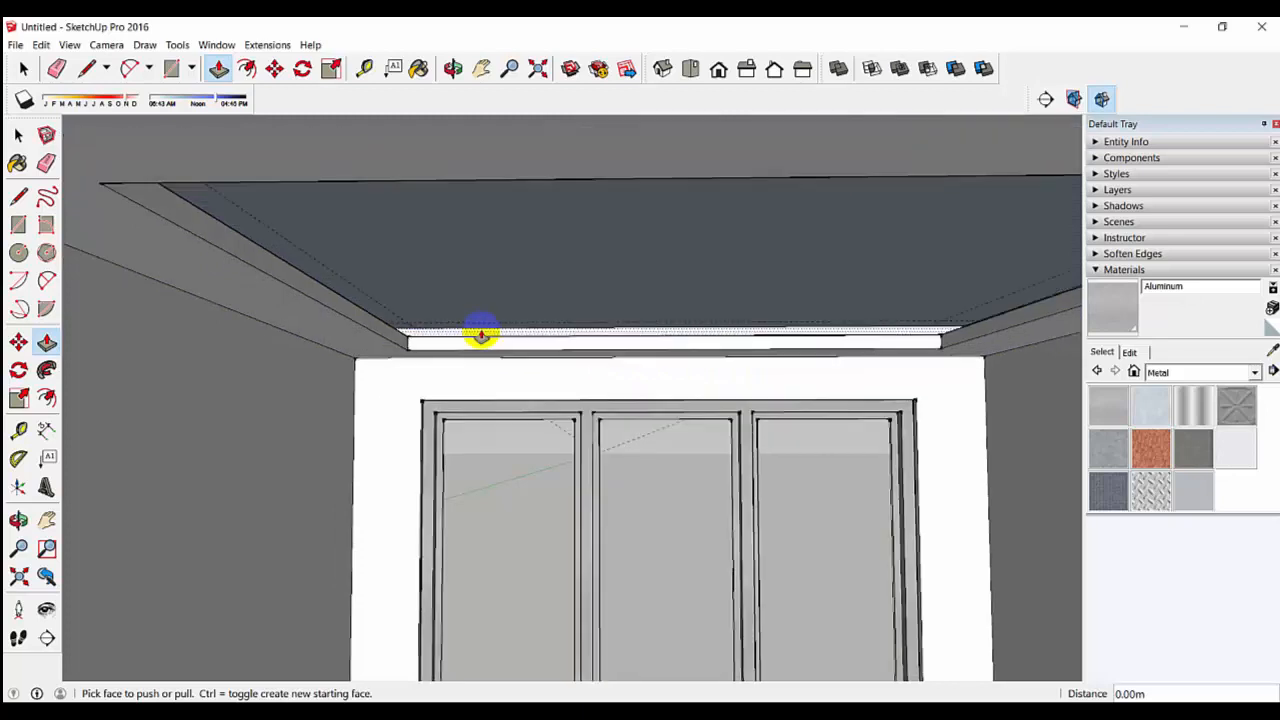
{"action": "left_click", "coordinate": [106, 45]}
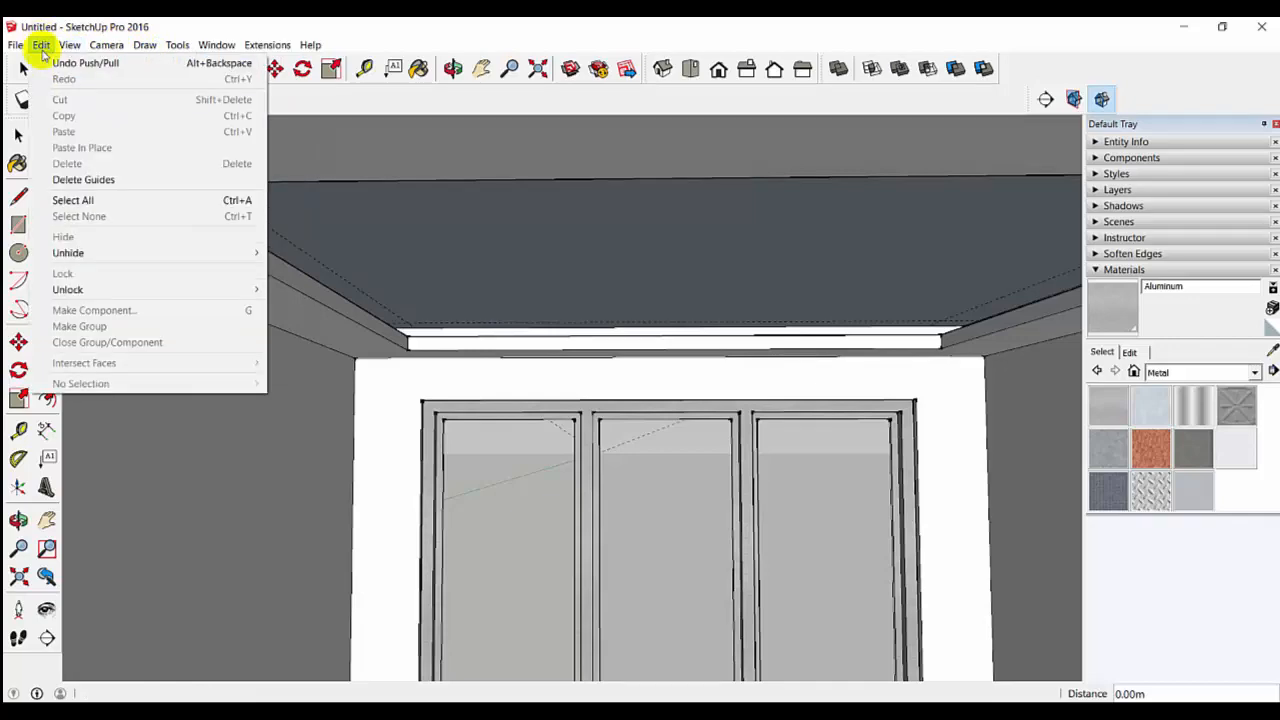
{"action": "left_click", "coordinate": [88, 179]}
Examine the whole room from the front, including the window wall and the recessed ceiling.
{"action": "scroll", "coordinate": [688, 432], "scroll_direction": "down", "scroll_amount": 1}
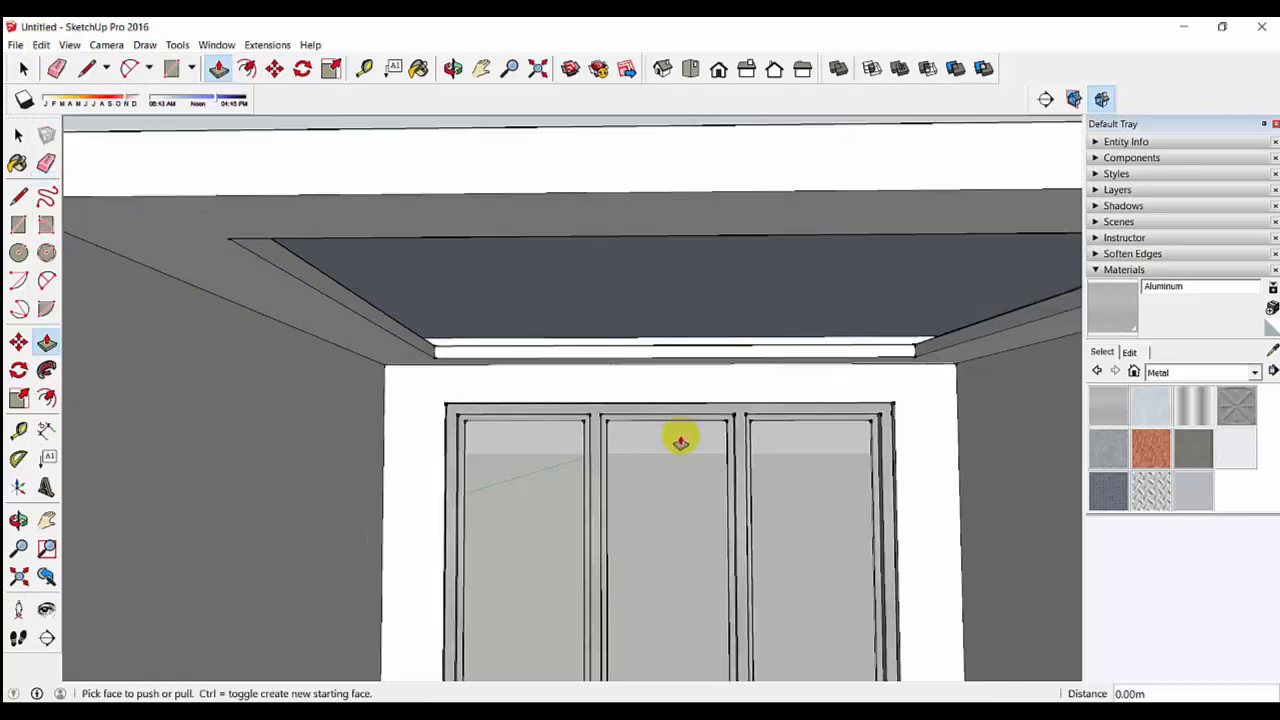
{"action": "scroll", "coordinate": [680, 441], "scroll_direction": "down", "scroll_amount": 3}
{"action": "middle_click_drag", "start_coordinate": [677, 437], "coordinate": [593, 367]}
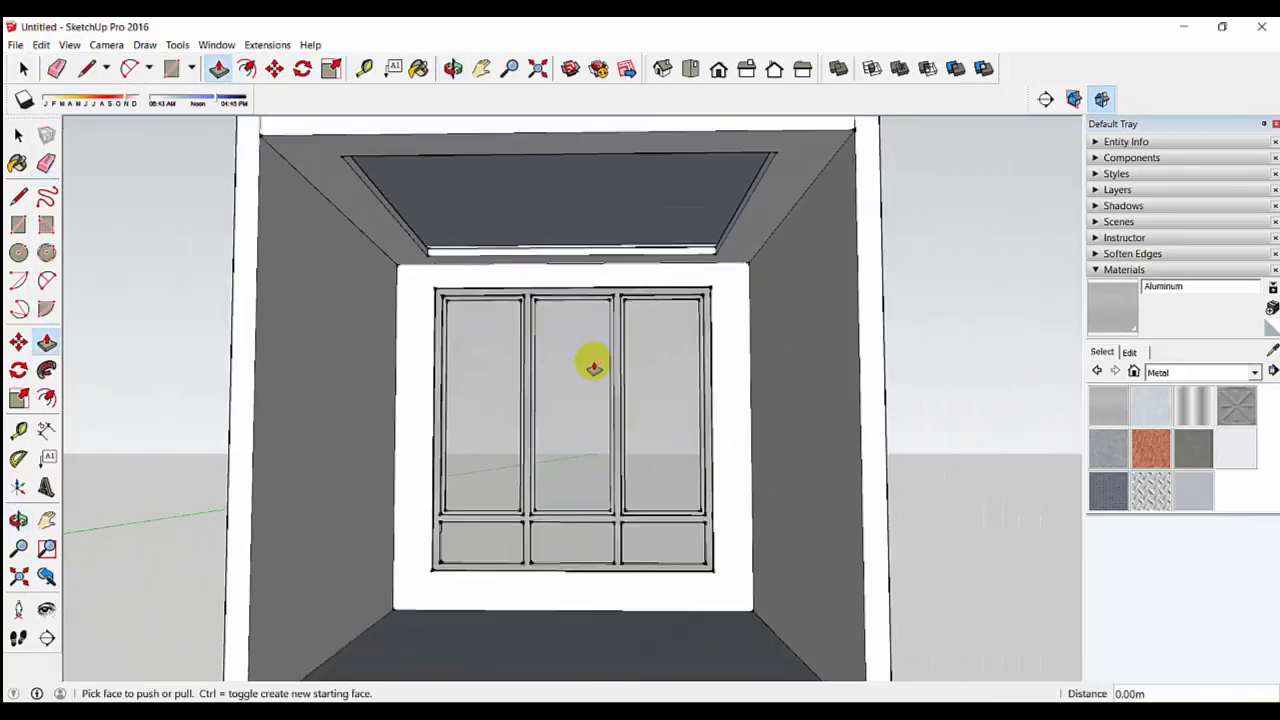
{"action": "scroll", "coordinate": [593, 367], "scroll_direction": "down", "scroll_amount": 2}
{"action": "middle_click_drag", "start_coordinate": [609, 431], "coordinate": [657, 434]}
{"action": "key", "text": "p"}
{"action": "scroll", "coordinate": [657, 434], "scroll_direction": "up", "scroll_amount": 2}
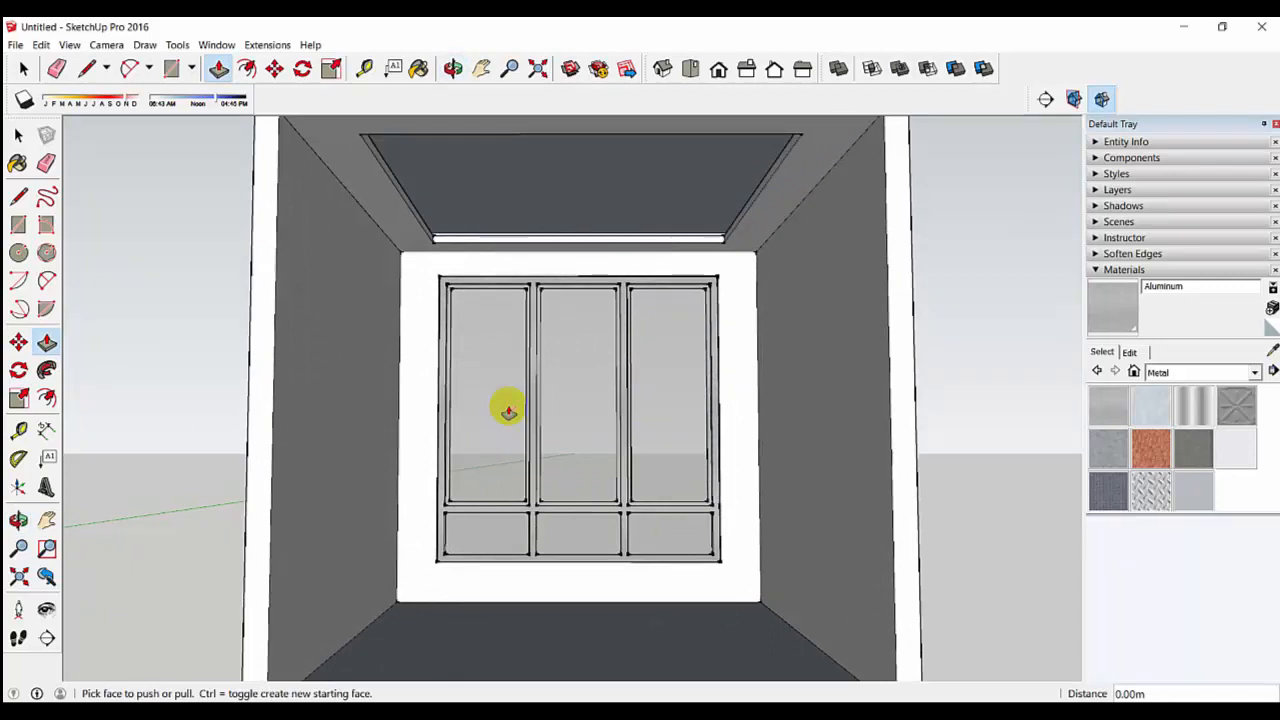
{"action": "key", "text": "space"}
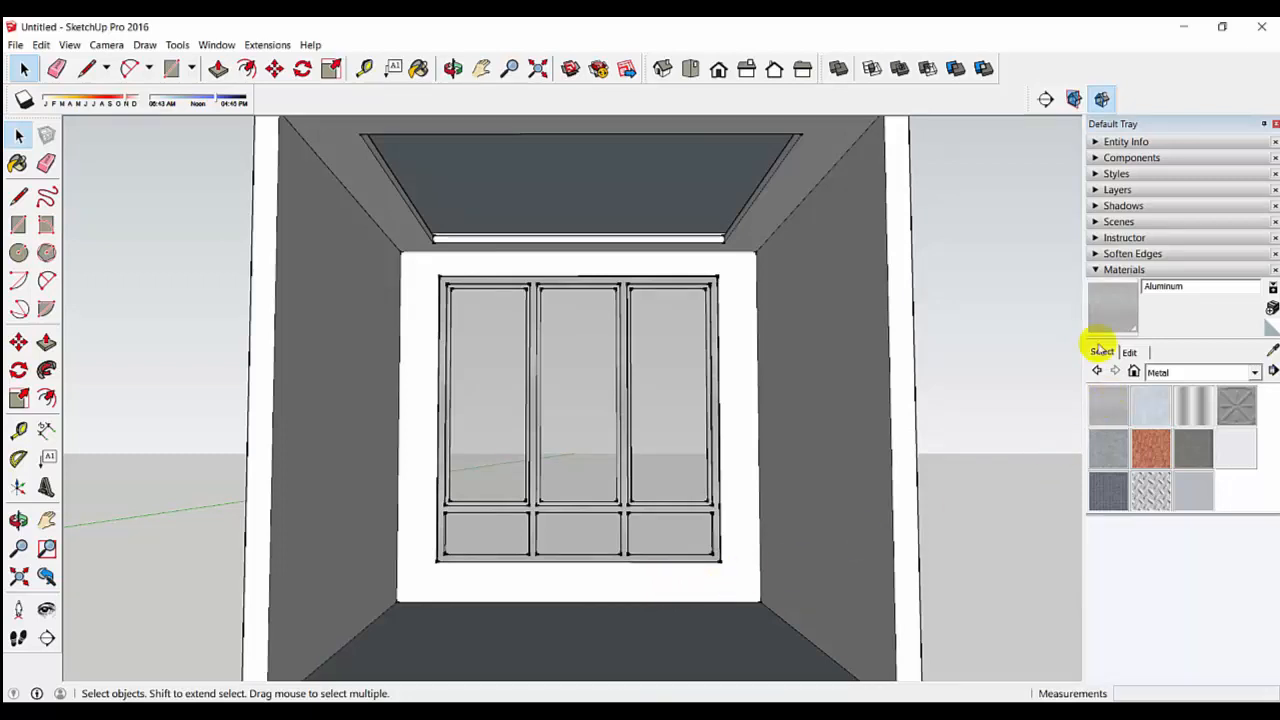
Search the 3D Warehouse components for "bed".
{"action": "left_click", "coordinate": [1100, 270]}
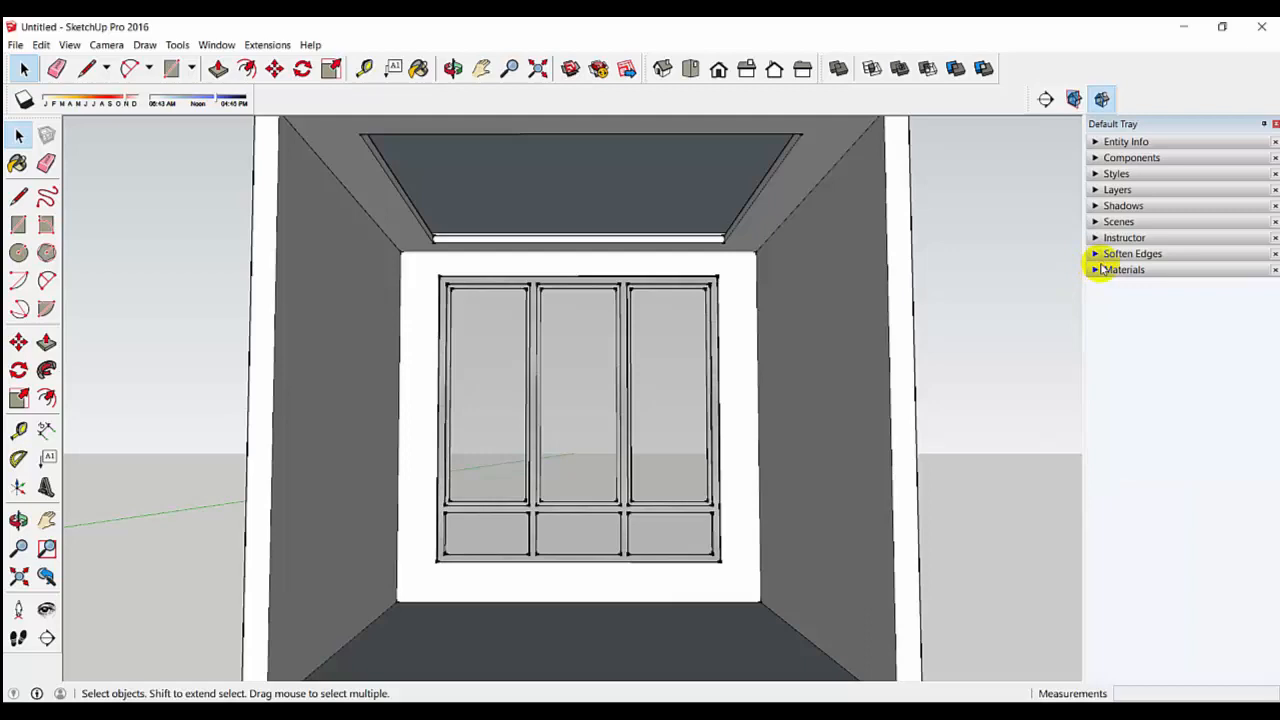
{"action": "left_click", "coordinate": [1100, 158]}
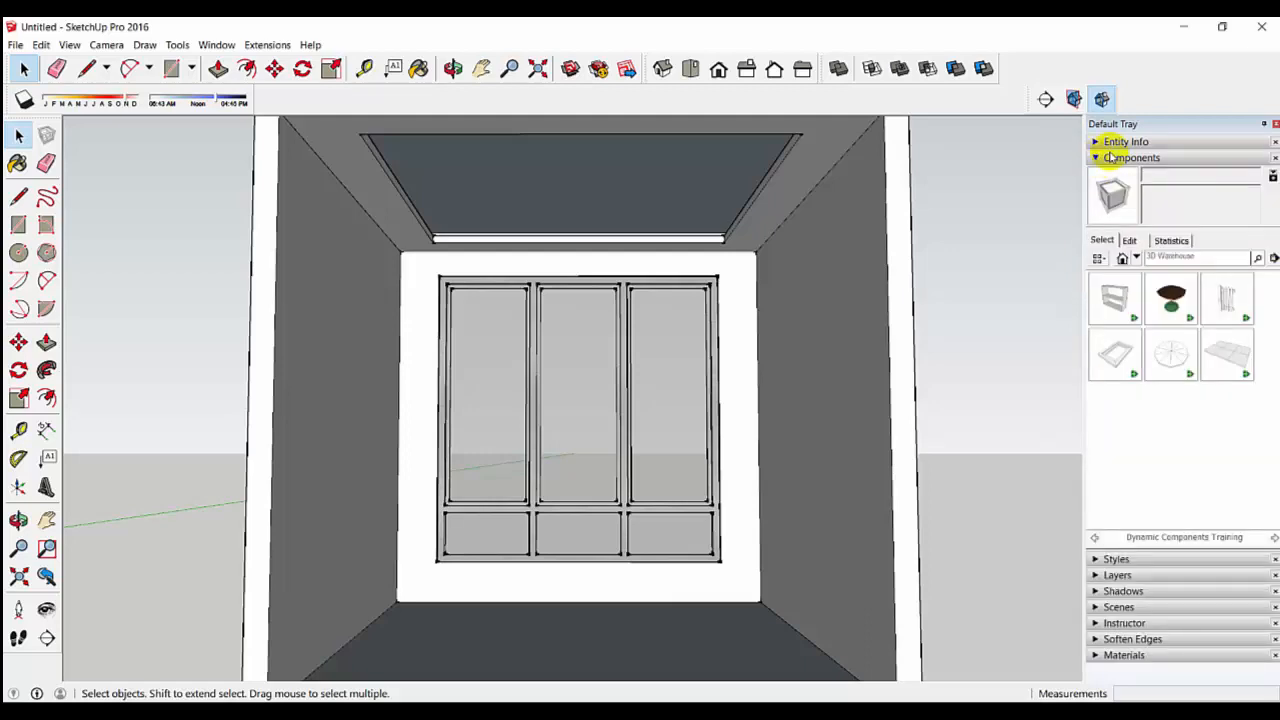
{"action": "left_click", "coordinate": [1172, 260]}
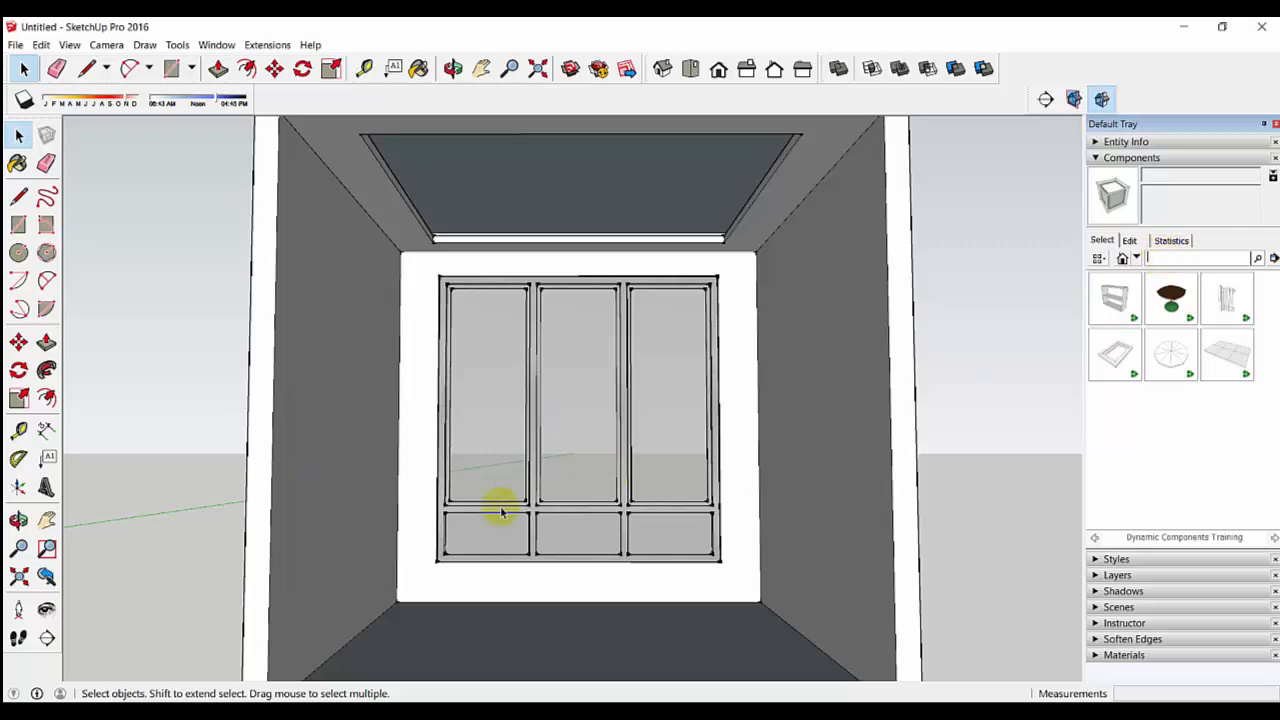
{"action": "scroll", "coordinate": [669, 490], "scroll_direction": "down", "scroll_amount": 2}
{"action": "scroll", "coordinate": [669, 490], "scroll_direction": "up", "scroll_amount": 2}
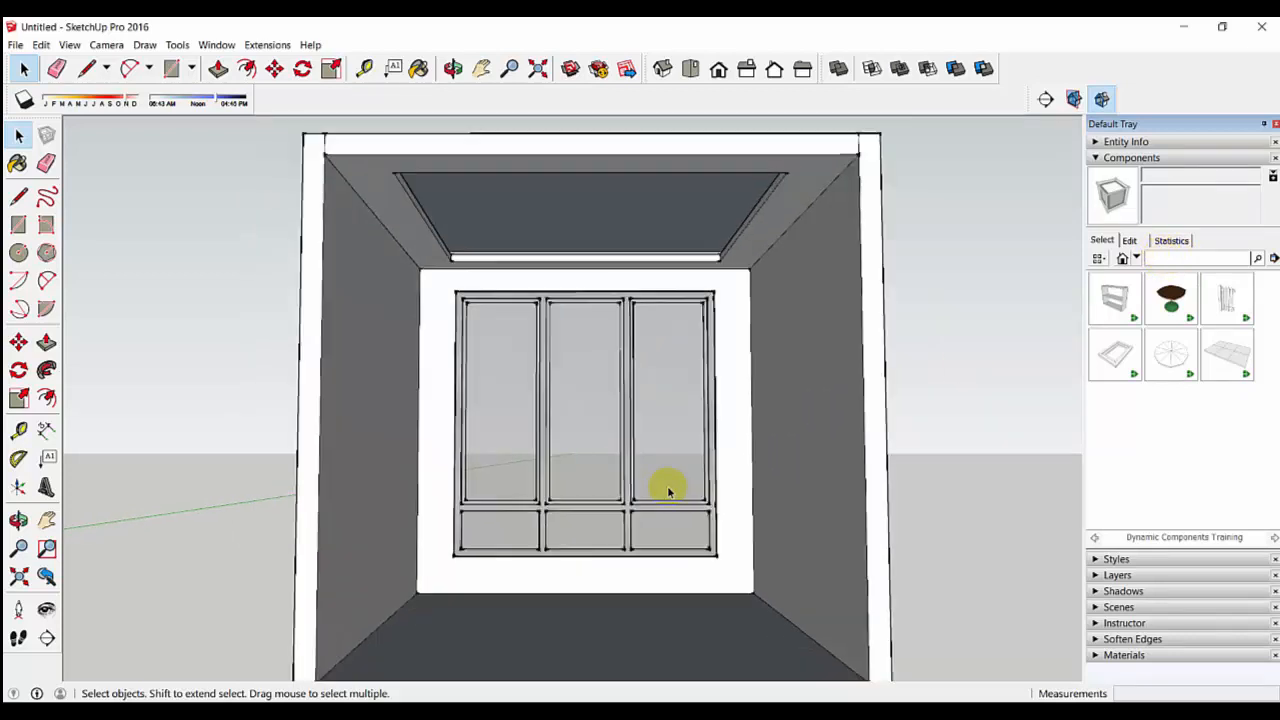
{"action": "scroll", "coordinate": [669, 490], "scroll_direction": "down", "scroll_amount": 1}
{"action": "scroll", "coordinate": [669, 490], "scroll_direction": "down", "scroll_amount": 1}
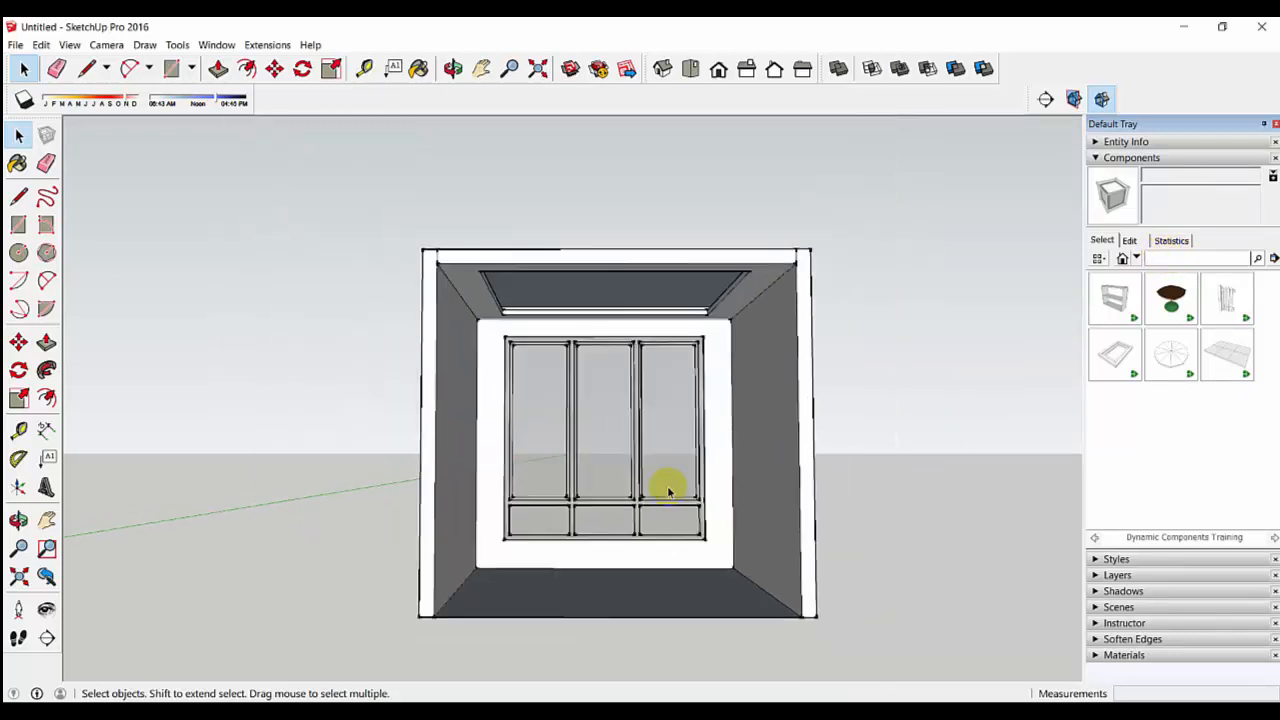
{"action": "scroll", "coordinate": [669, 490], "scroll_direction": "up", "scroll_amount": 3}
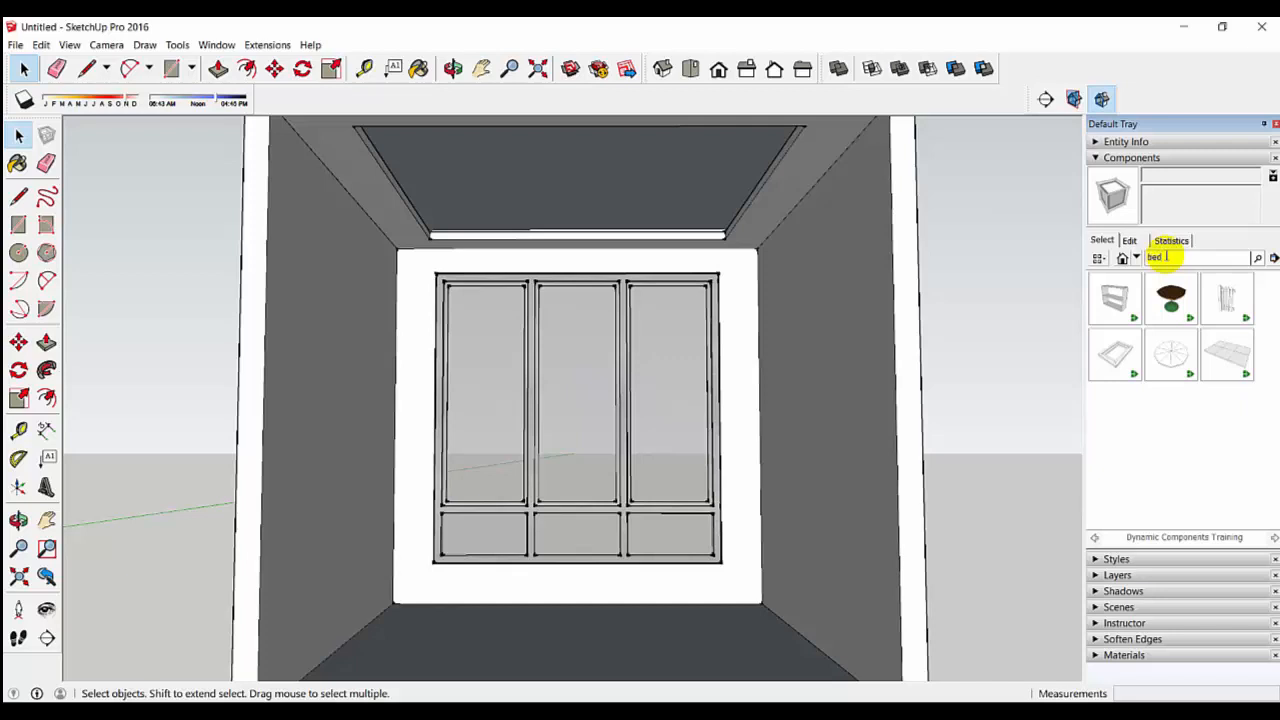
{"action": "key", "text": "Return"}
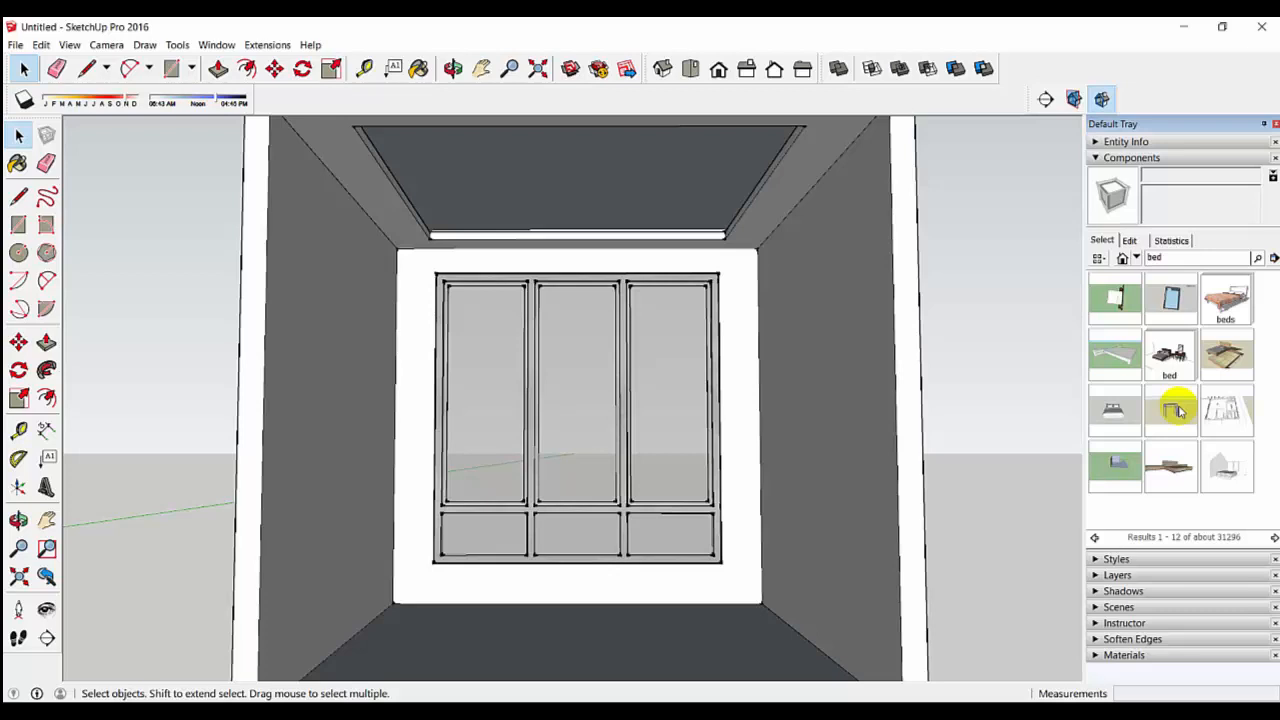
Insert the "Cama com box" bed component into the model, outside the room.
{"action": "left_click", "coordinate": [1234, 299]}
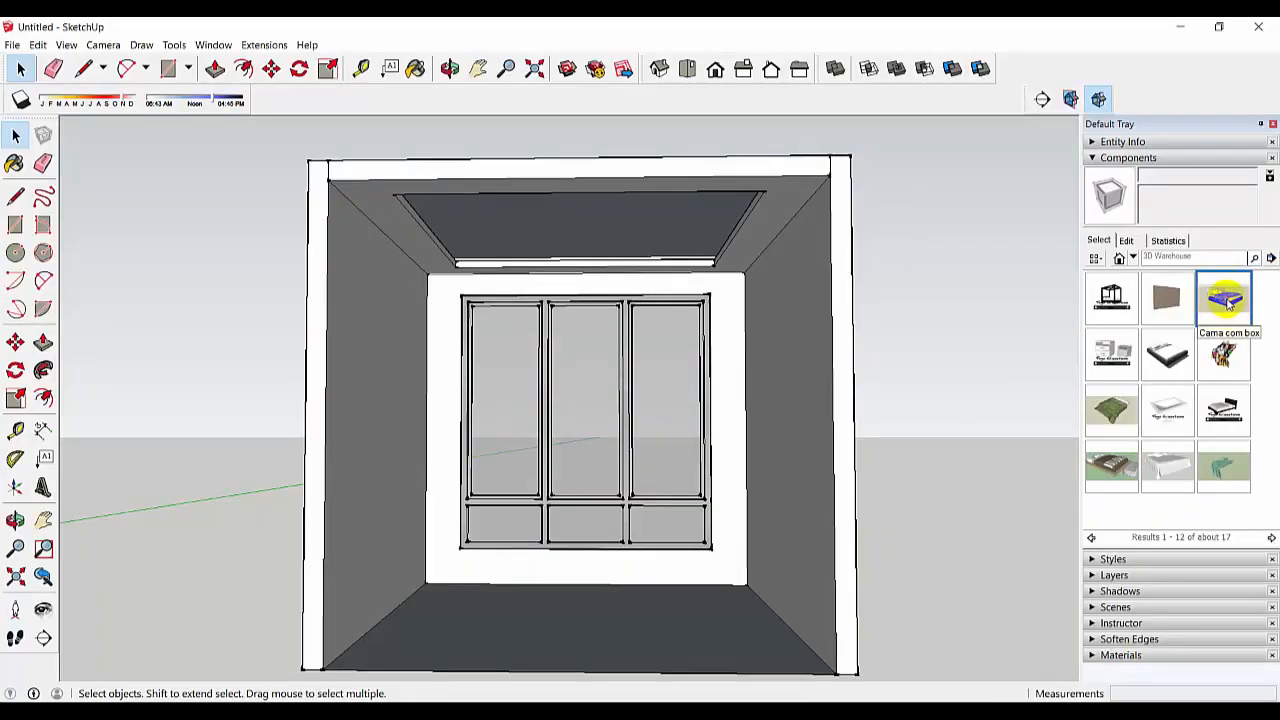
{"action": "left_click", "coordinate": [1226, 300]}
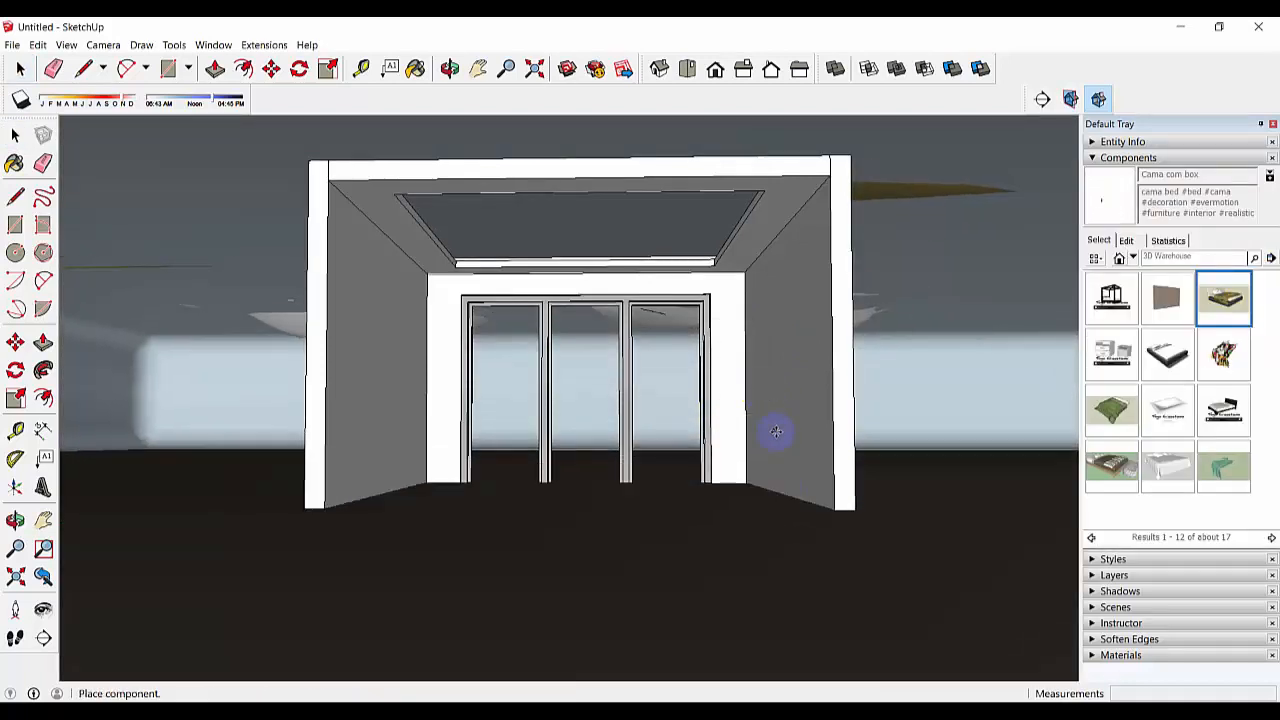
{"action": "scroll", "coordinate": [771, 434], "scroll_direction": "down", "scroll_amount": 5}
{"action": "scroll", "coordinate": [777, 432], "scroll_direction": "down", "scroll_amount": 5}
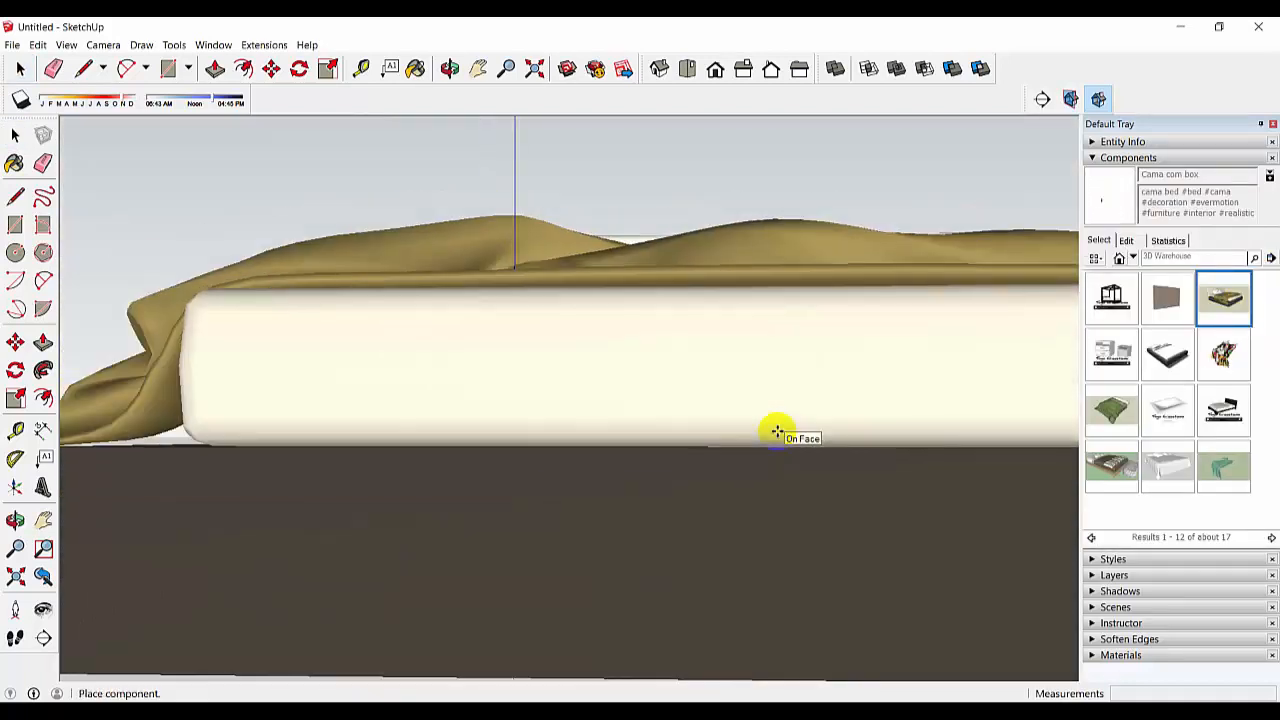
{"action": "middle_click_drag", "start_coordinate": [820, 418], "coordinate": [771, 457]}
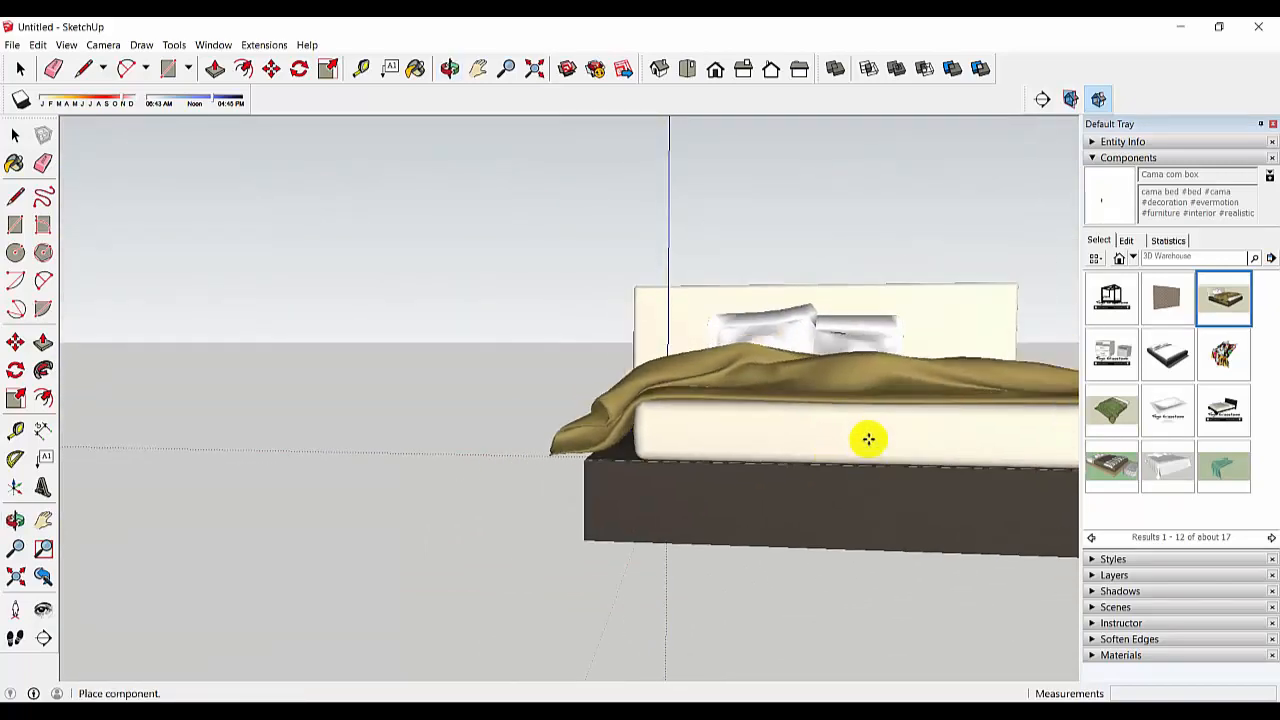
{"action": "left_click", "coordinate": [547, 484]}
Scale the inserted bed down uniformly from a corner of its bounding box.
{"action": "middle_click_drag", "start_coordinate": [571, 480], "coordinate": [411, 506]}
{"action": "scroll", "coordinate": [412, 506], "scroll_direction": "down", "scroll_amount": 3}
{"action": "middle_click_drag", "start_coordinate": [553, 520], "coordinate": [478, 501]}
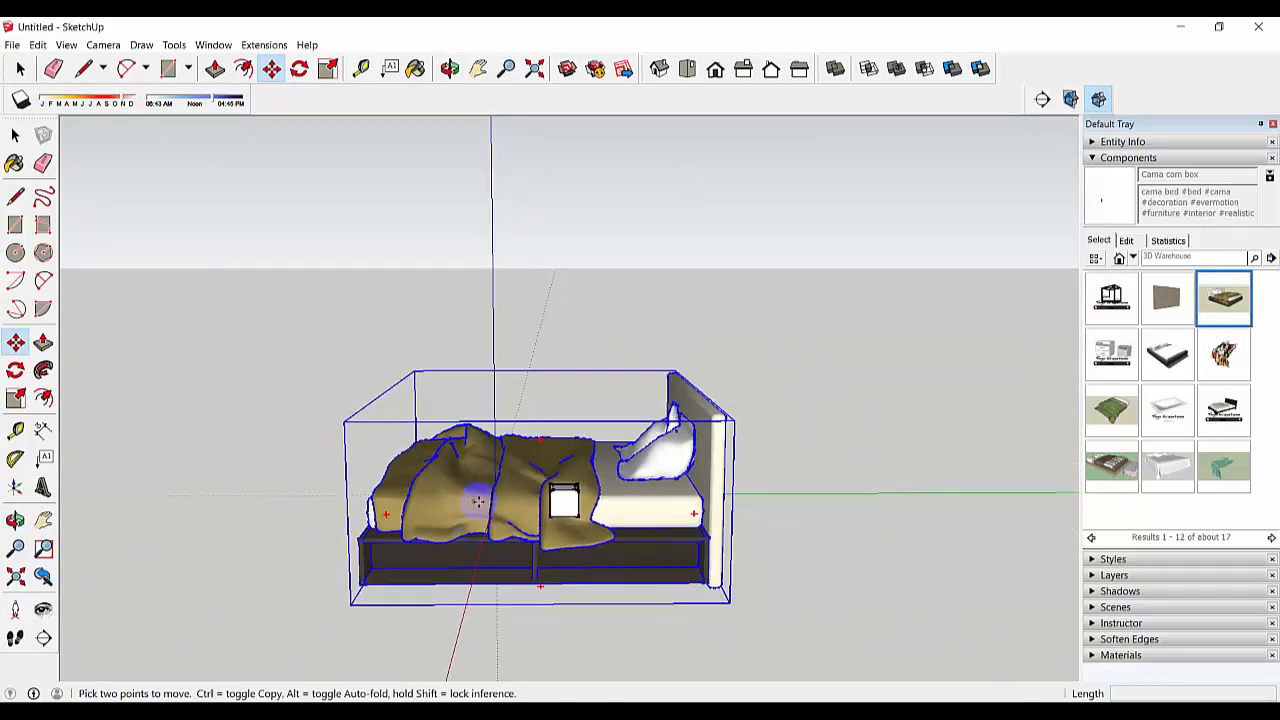
{"action": "left_click", "coordinate": [15, 397]}
{"action": "left_click_drag", "start_coordinate": [735, 419], "coordinate": [432, 489]}
{"action": "scroll", "coordinate": [428, 488], "scroll_direction": "up", "scroll_amount": 5}
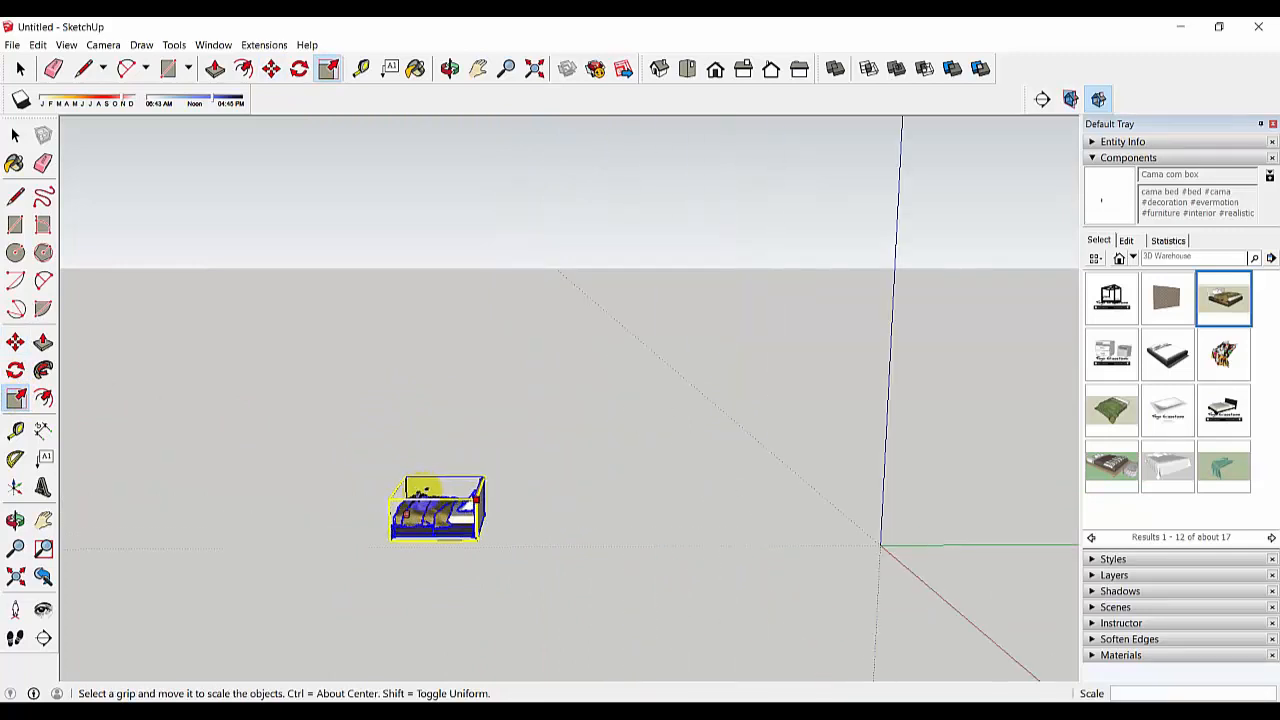
Move the bed by a bottom corner across the ground to a spot beside the room's open front.
{"action": "middle_click_drag", "start_coordinate": [440, 495], "coordinate": [509, 480]}
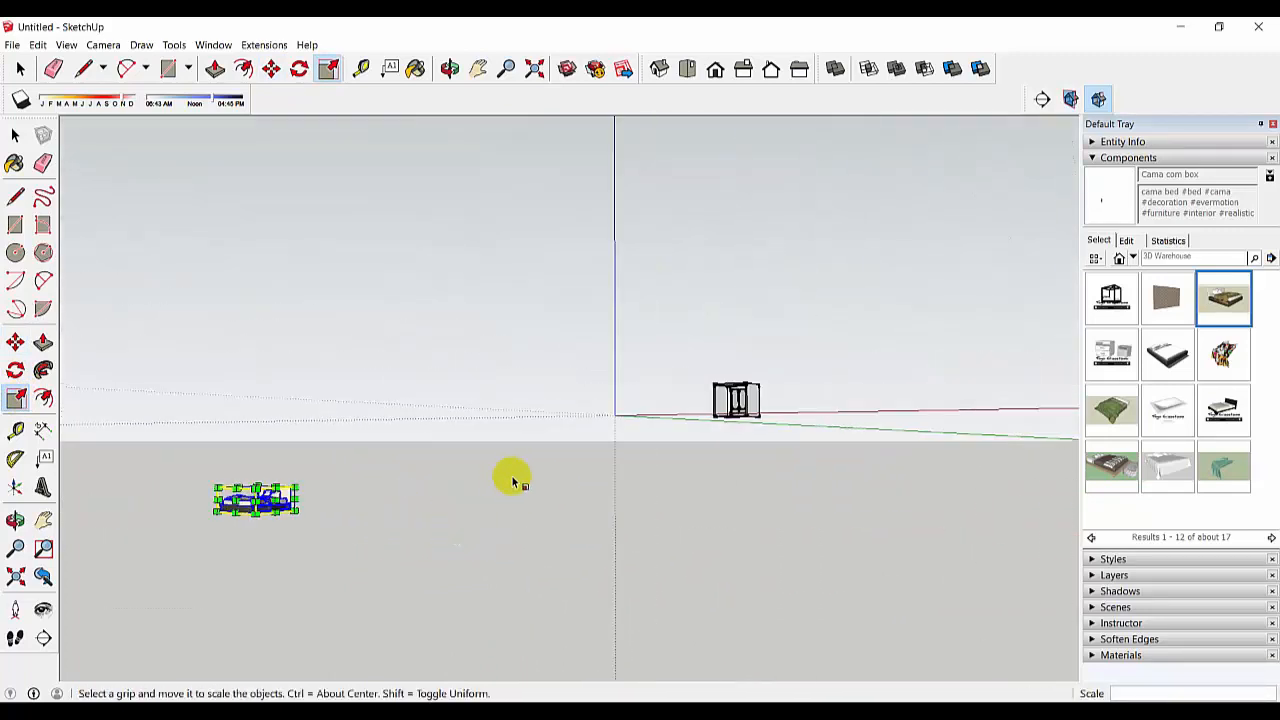
{"action": "middle_click_drag", "start_coordinate": [380, 480], "coordinate": [131, 457]}
{"action": "key", "text": "m"}
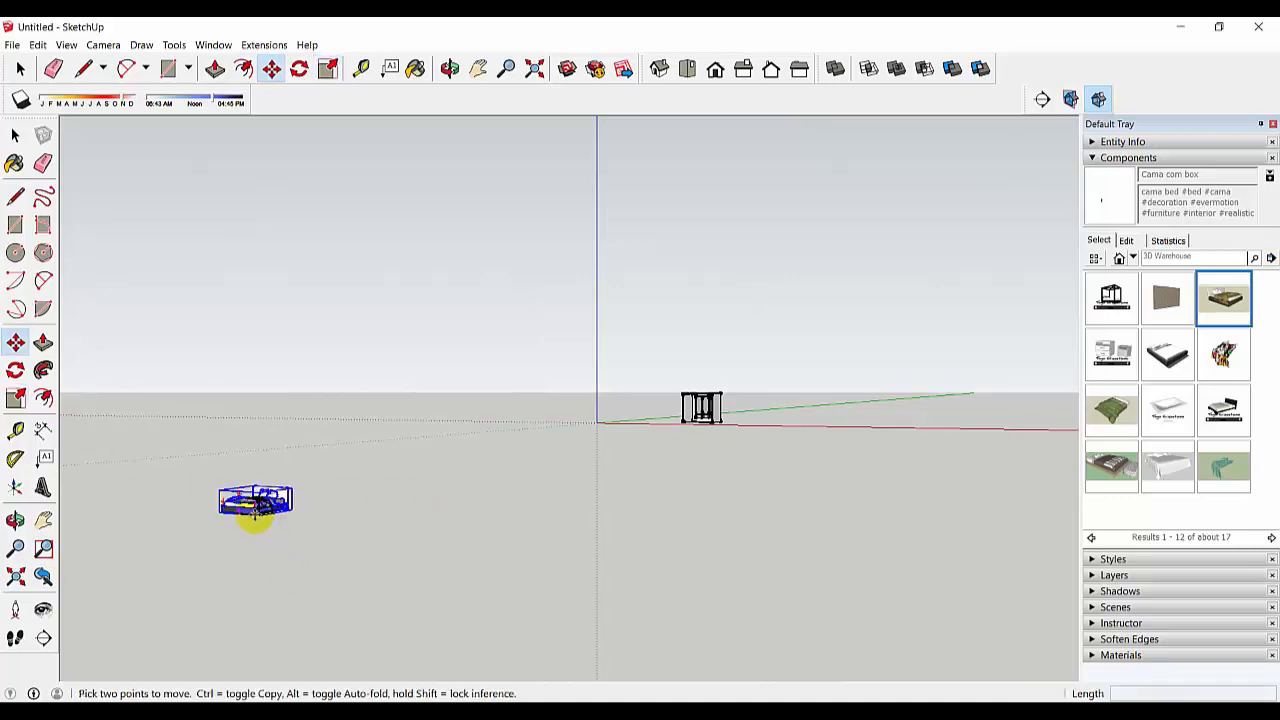
{"action": "left_click", "coordinate": [255, 515]}
{"action": "scroll", "coordinate": [712, 422], "scroll_direction": "up", "scroll_amount": 5}
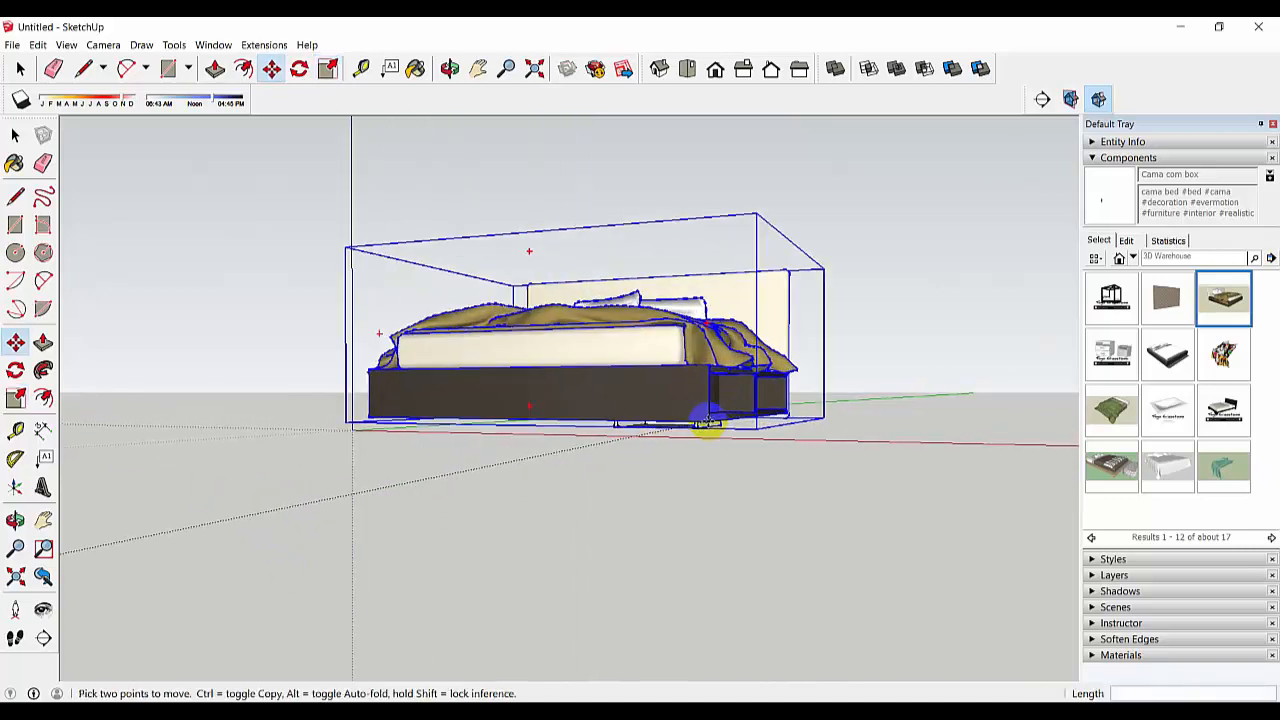
{"action": "scroll", "coordinate": [708, 422], "scroll_direction": "up", "scroll_amount": 3}
{"action": "middle_click_drag", "start_coordinate": [689, 443], "coordinate": [697, 520]}
{"action": "scroll", "coordinate": [697, 449], "scroll_direction": "down", "scroll_amount": 6}
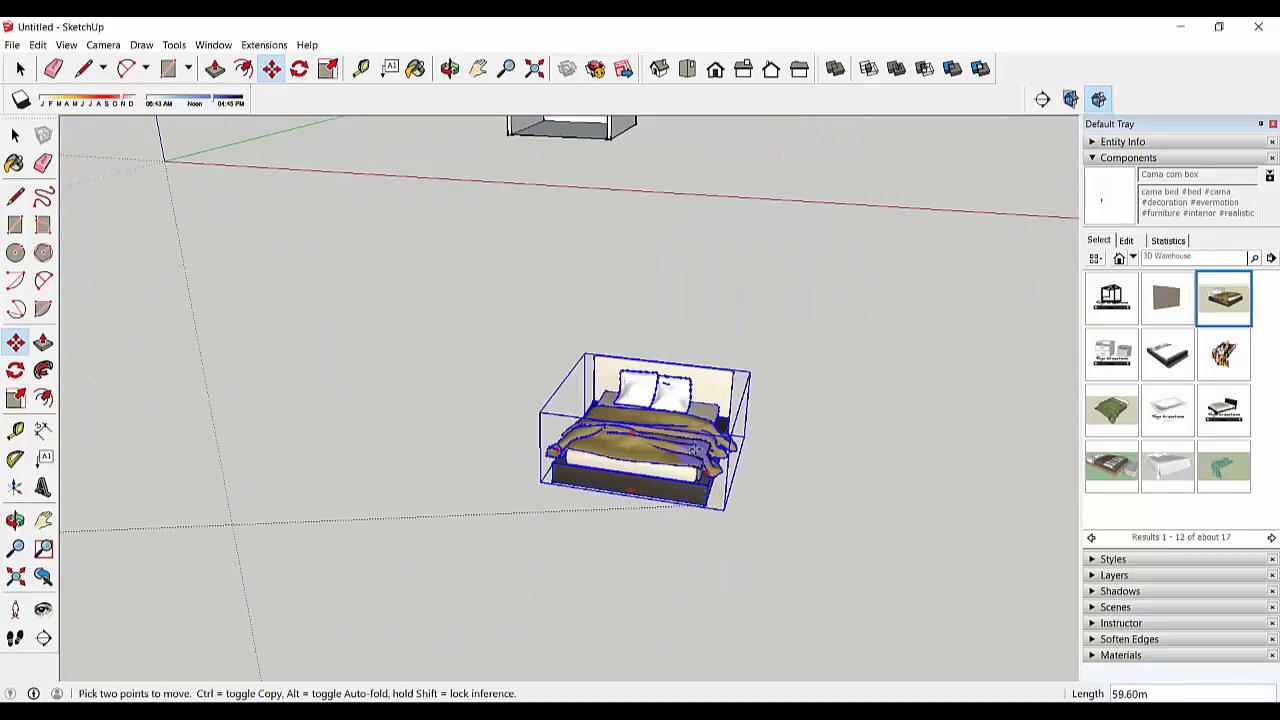
{"action": "scroll", "coordinate": [695, 449], "scroll_direction": "up", "scroll_amount": 4}
{"action": "middle_click_drag", "start_coordinate": [671, 337], "coordinate": [744, 640]}
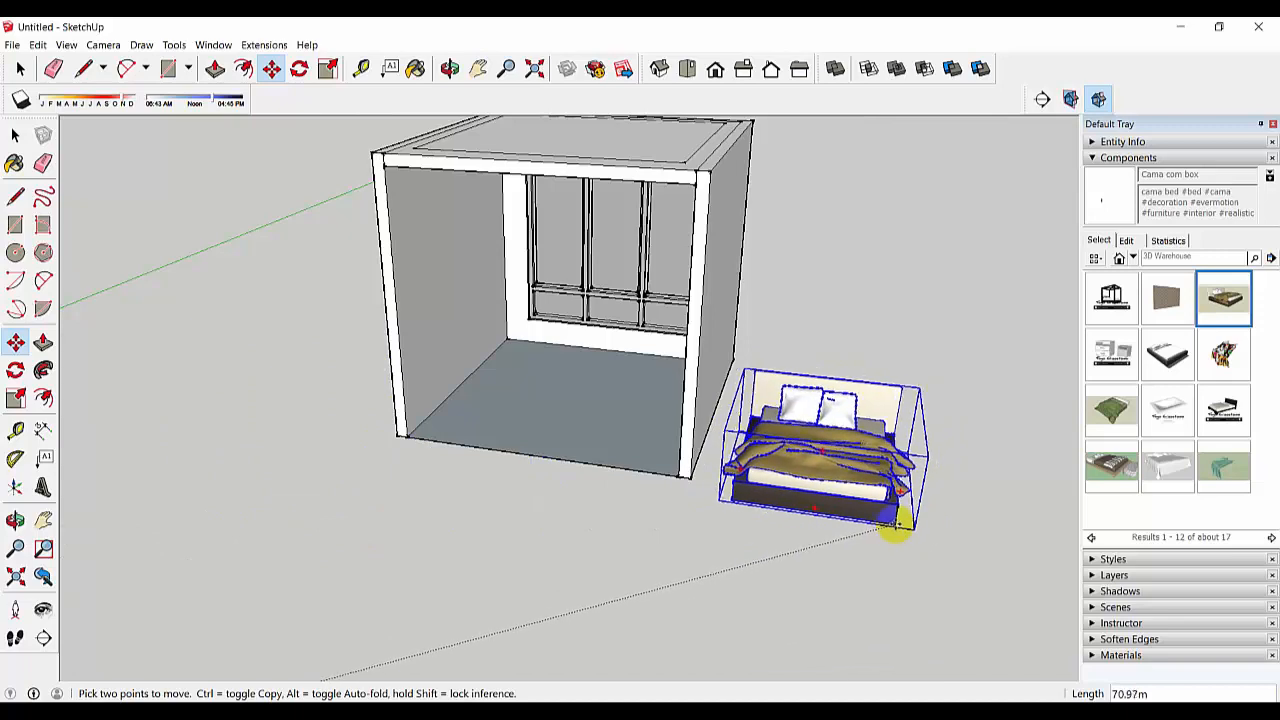
{"action": "middle_click_drag", "start_coordinate": [886, 518], "coordinate": [890, 470]}
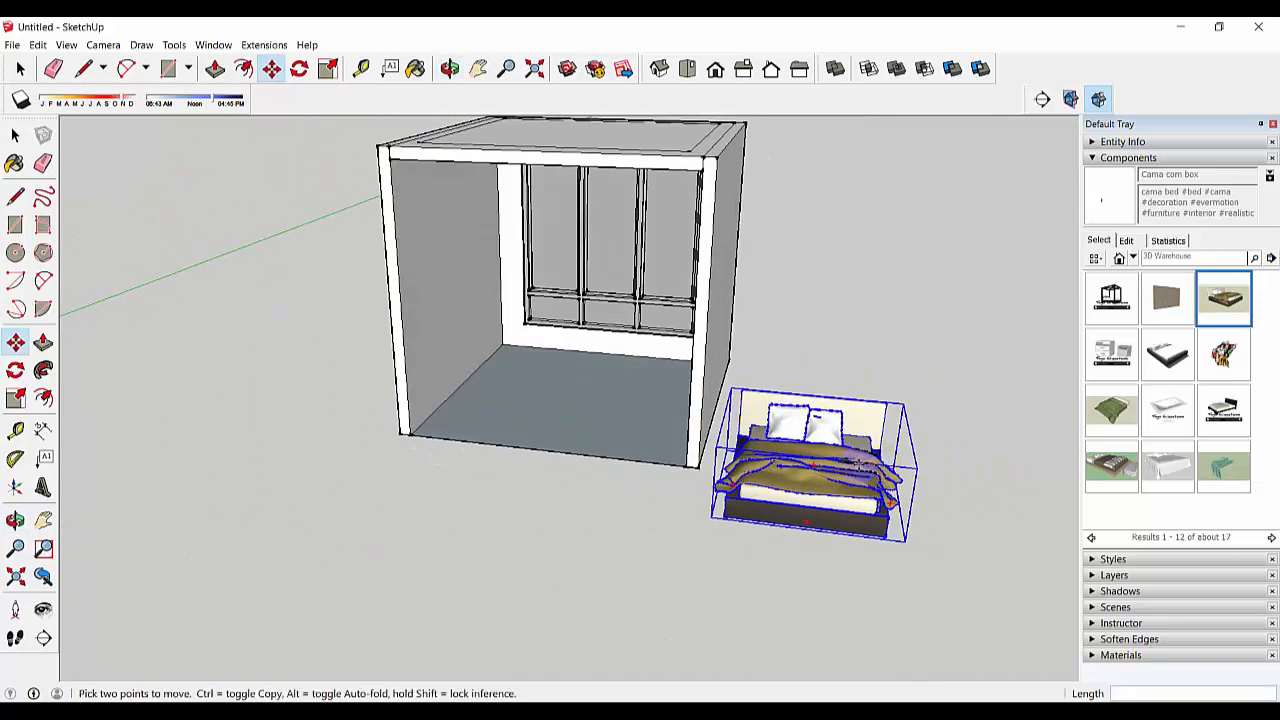
Rotate the bed 90° about the vertical axis.
{"action": "left_click", "coordinate": [15, 397]}
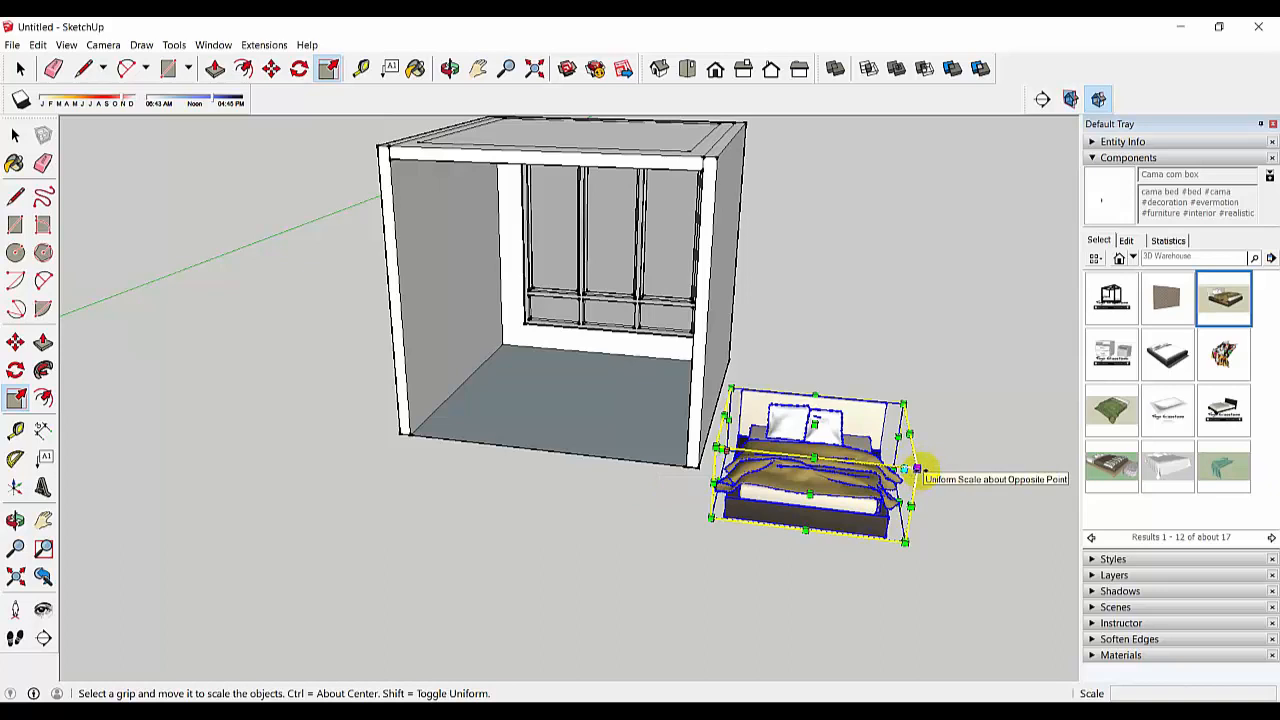
{"action": "left_click", "coordinate": [15, 370]}
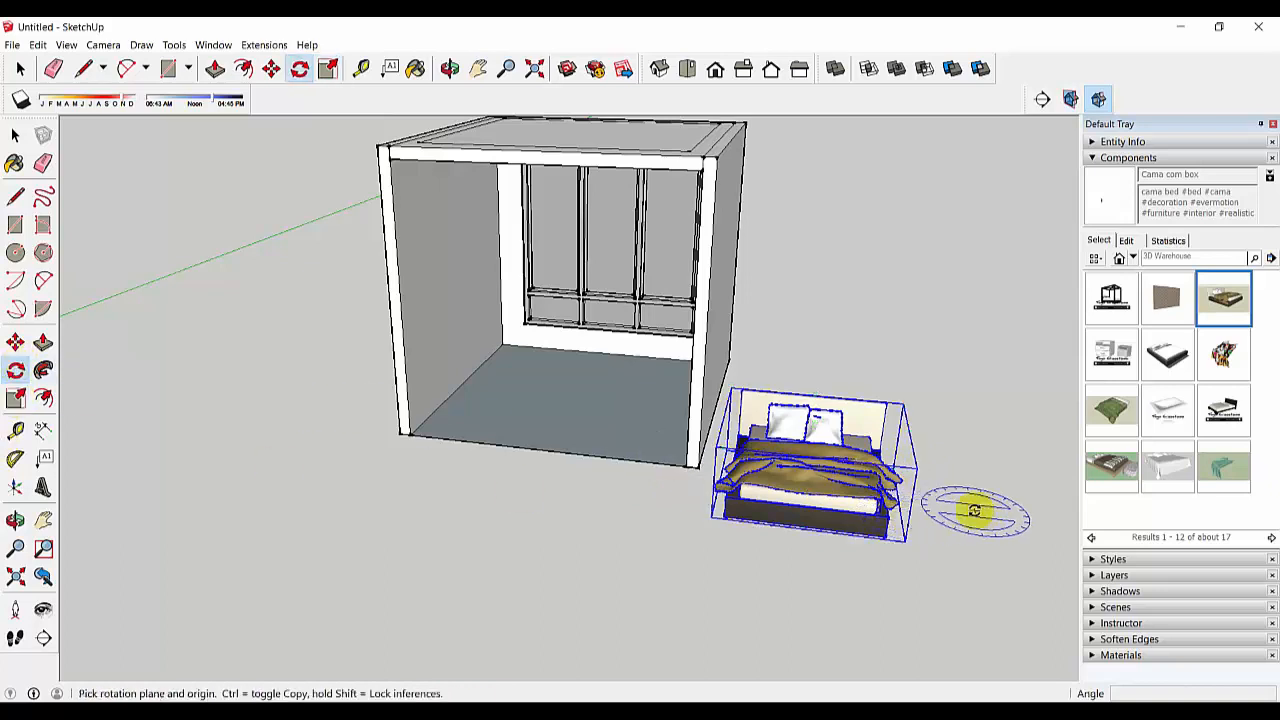
{"action": "left_click_drag", "start_coordinate": [975, 512], "coordinate": [1010, 522]}
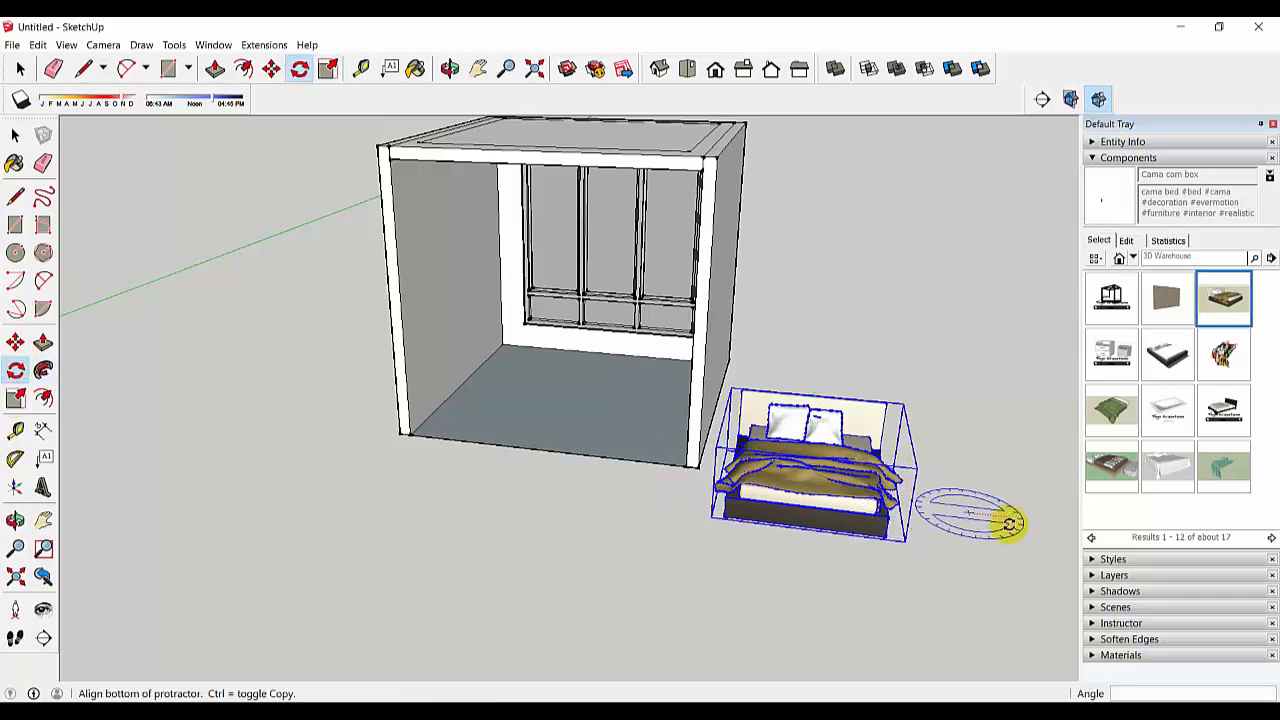
{"action": "left_click", "coordinate": [1009, 524]}
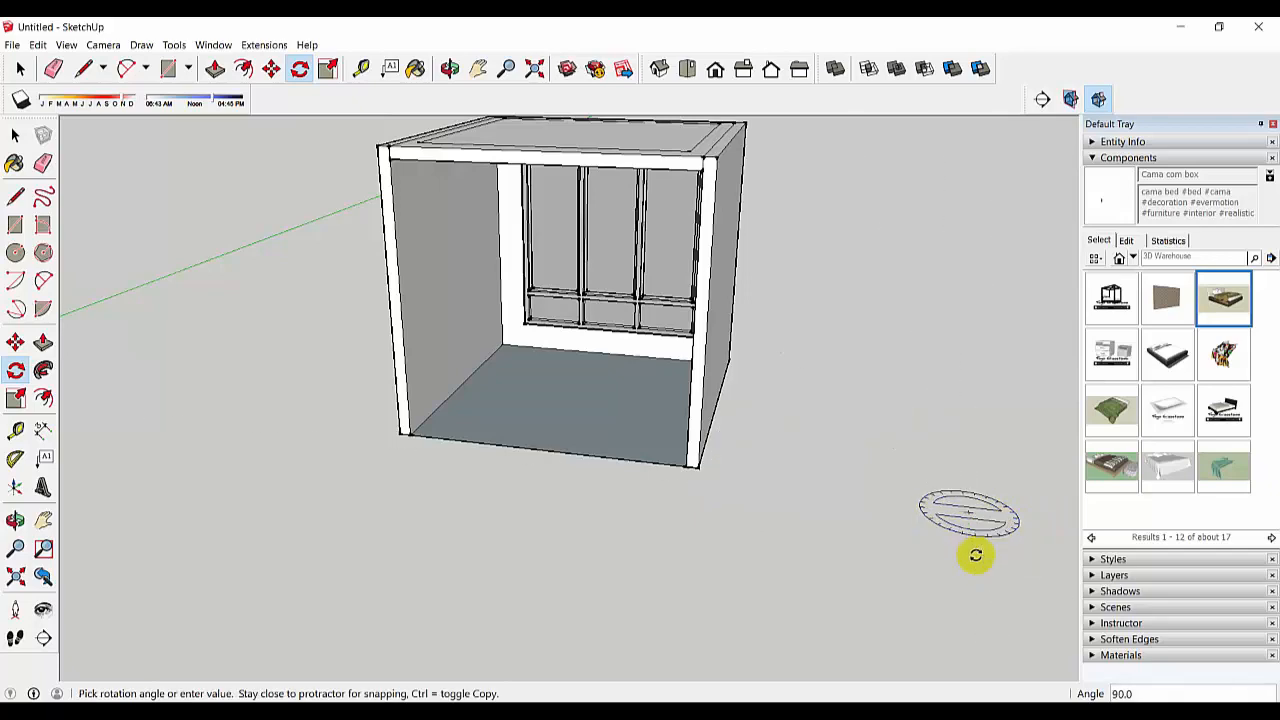
{"action": "scroll", "coordinate": [972, 550], "scroll_direction": "down", "scroll_amount": 2}
{"action": "middle_click_drag", "start_coordinate": [955, 535], "coordinate": [925, 531]}
{"action": "key", "text": "Escape"}
{"action": "scroll", "coordinate": [760, 500], "scroll_direction": "down", "scroll_amount": 3}
{"action": "middle_click_drag", "start_coordinate": [835, 513], "coordinate": [486, 431]}
{"action": "scroll", "coordinate": [480, 432], "scroll_direction": "down", "scroll_amount": 1}
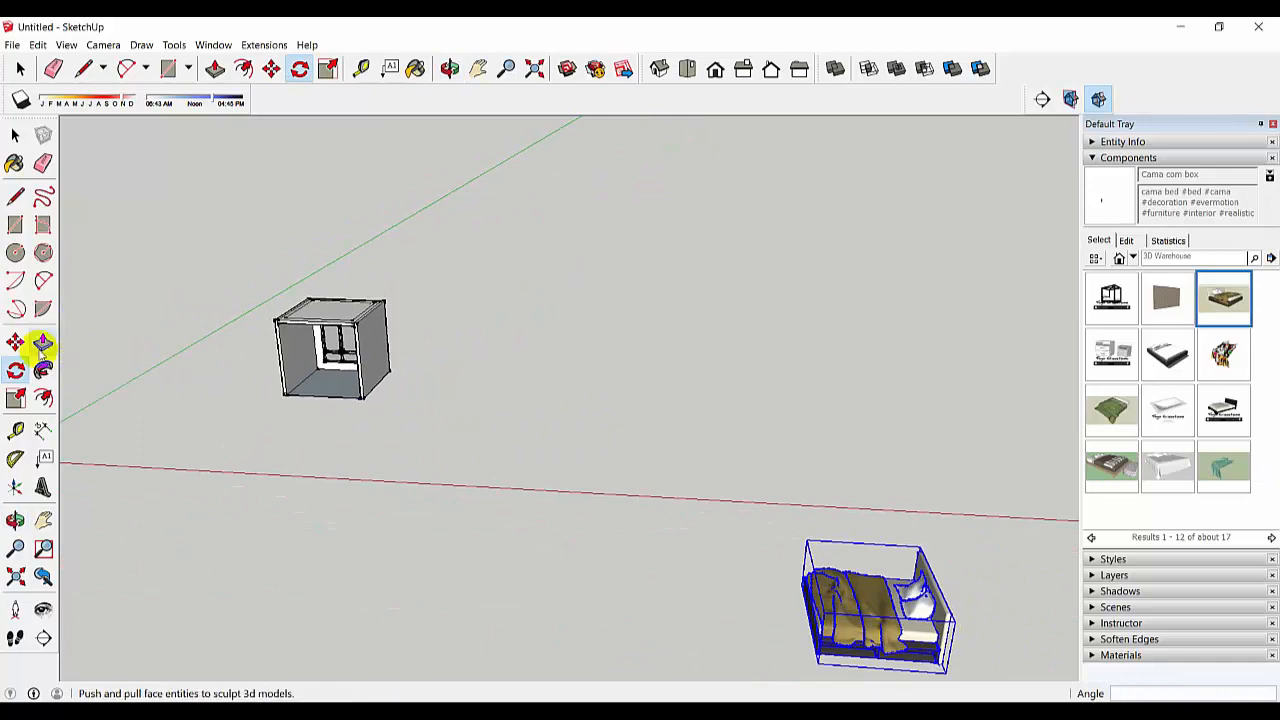
Move the bed by a bottom corner into the room, placing that corner at the front floor corner on the headboard side.
{"action": "left_click", "coordinate": [15, 342]}
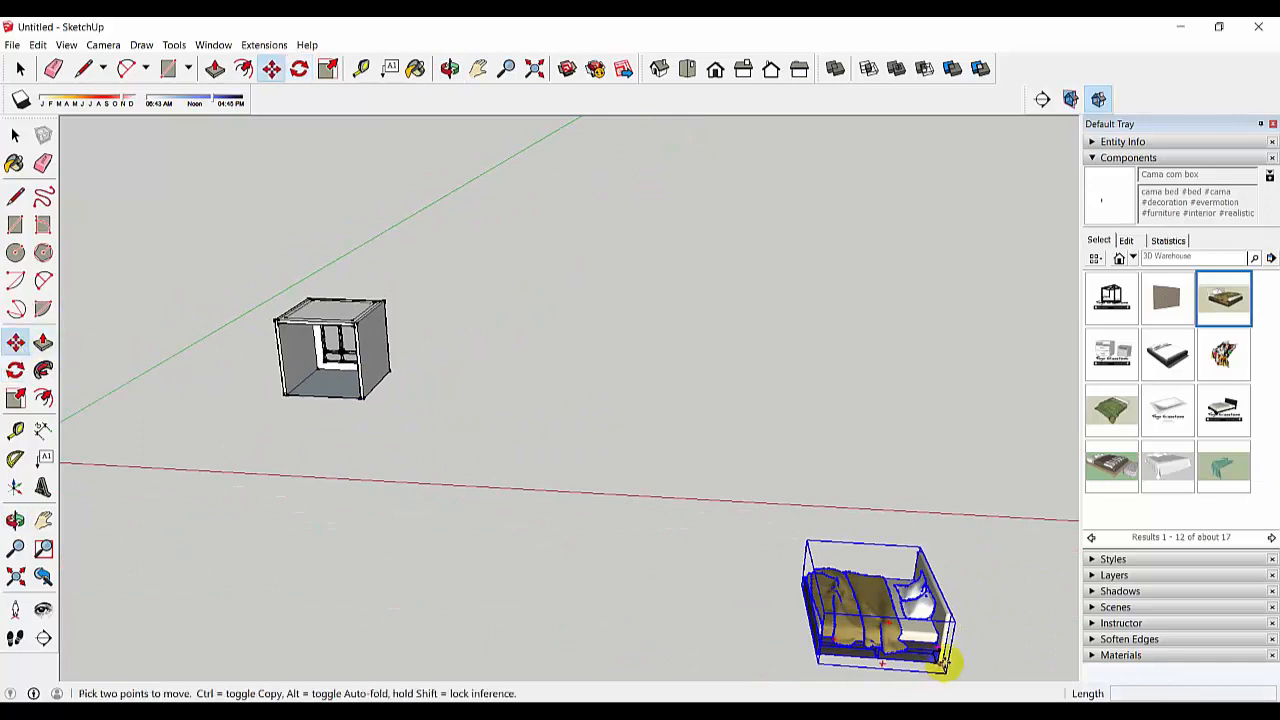
{"action": "left_click", "coordinate": [943, 663]}
{"action": "scroll", "coordinate": [397, 426], "scroll_direction": "up", "scroll_amount": 3}
{"action": "left_click", "coordinate": [357, 389]}
{"action": "middle_click_drag", "start_coordinate": [420, 405], "coordinate": [648, 524], "text": "shift"}
{"action": "scroll", "coordinate": [583, 540], "scroll_direction": "up", "scroll_amount": 7}
{"action": "middle_click_drag", "start_coordinate": [578, 446], "coordinate": [717, 453]}
{"action": "scroll", "coordinate": [717, 453], "scroll_direction": "down", "scroll_amount": 5}
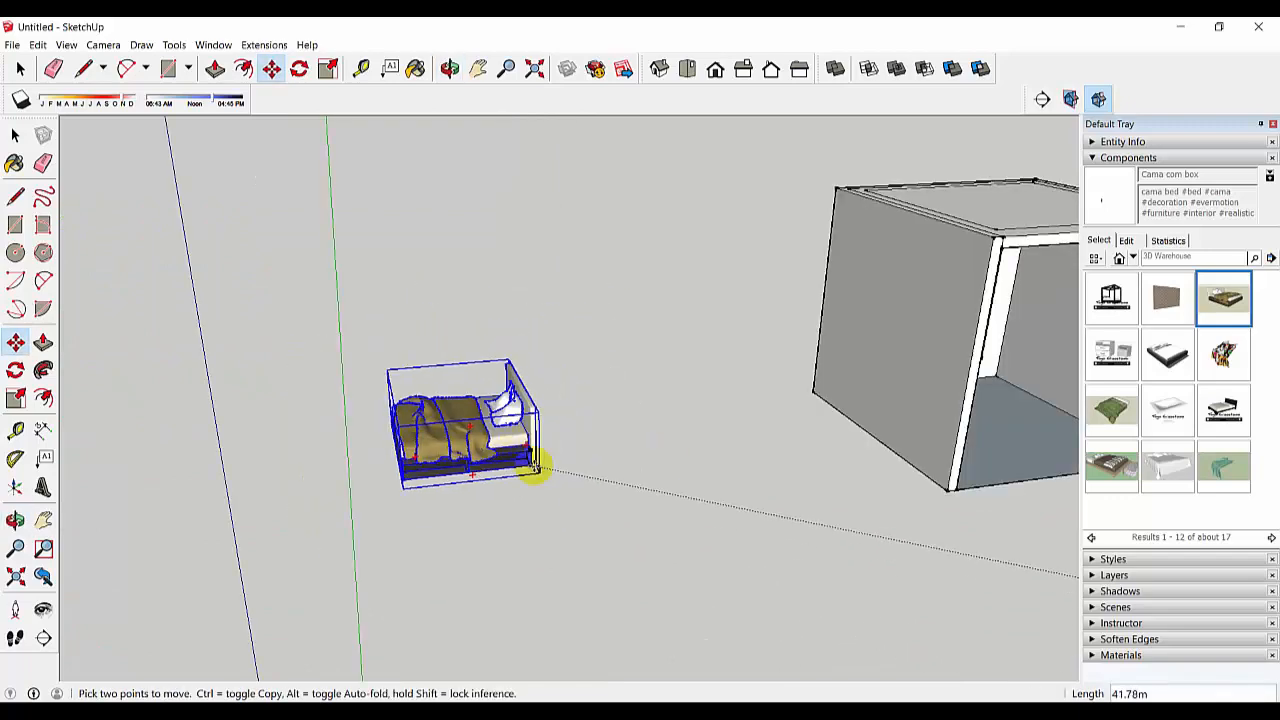
{"action": "scroll", "coordinate": [535, 467], "scroll_direction": "down", "scroll_amount": 3}
{"action": "scroll", "coordinate": [850, 490], "scroll_direction": "up", "scroll_amount": 7}
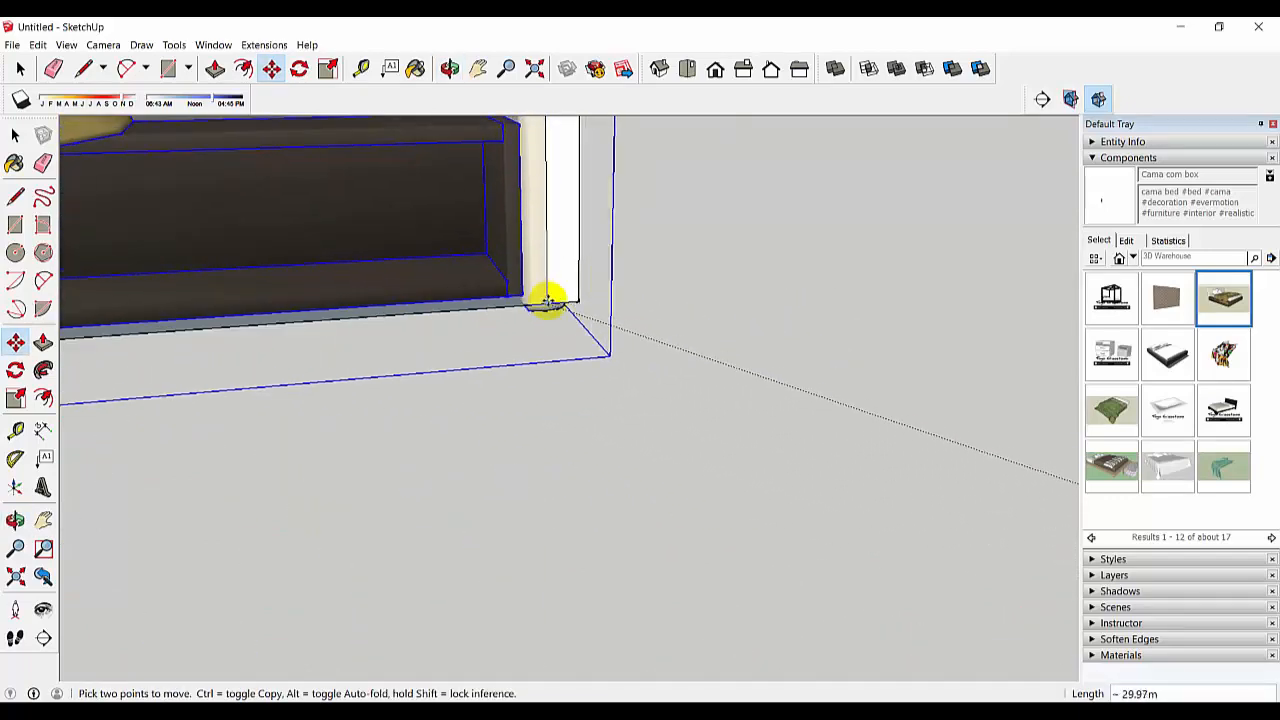
{"action": "left_click", "coordinate": [548, 302]}
{"action": "scroll", "coordinate": [540, 308], "scroll_direction": "down", "scroll_amount": 7}
{"action": "middle_click_drag", "start_coordinate": [502, 292], "coordinate": [510, 428], "text": "shift"}
{"action": "scroll", "coordinate": [496, 338], "scroll_direction": "up", "scroll_amount": 3}
{"action": "scroll", "coordinate": [510, 428], "scroll_direction": "up", "scroll_amount": 2}
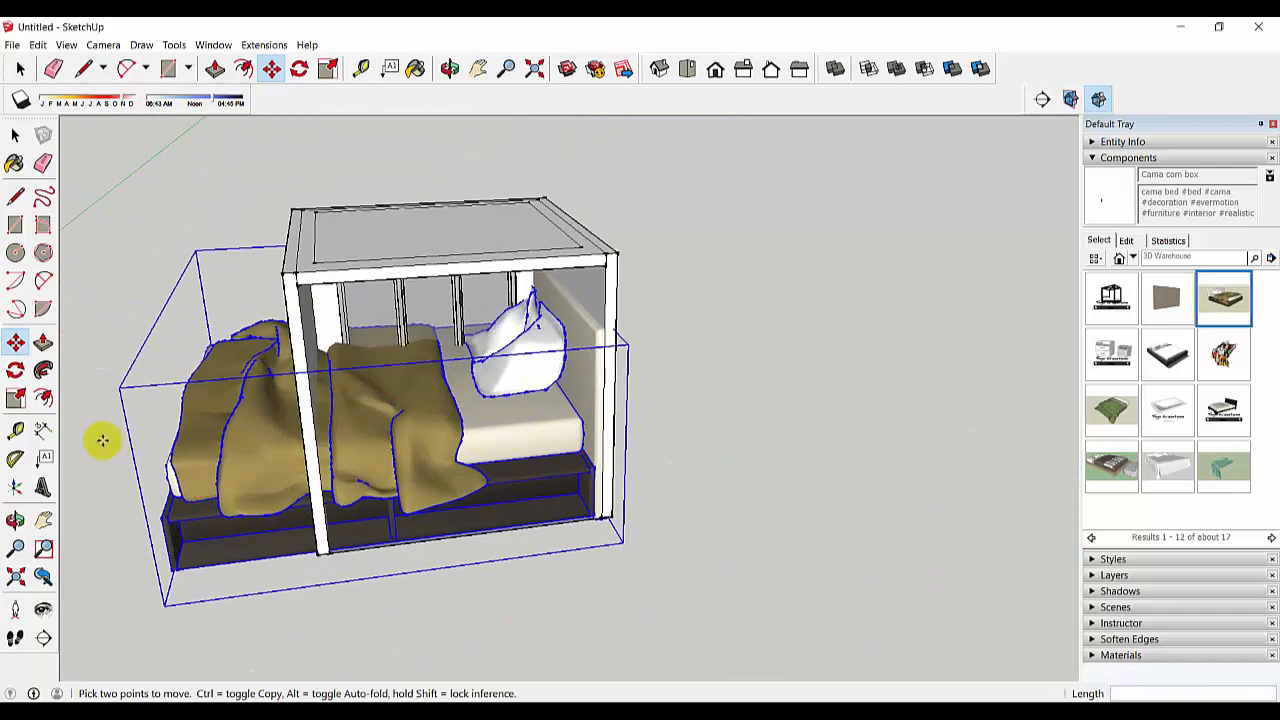
Scale the bed uniformly to 0.50 and move it about 2.16 m to the room's front floor edge by the headboard-side wall.
{"action": "left_click", "coordinate": [15, 398]}
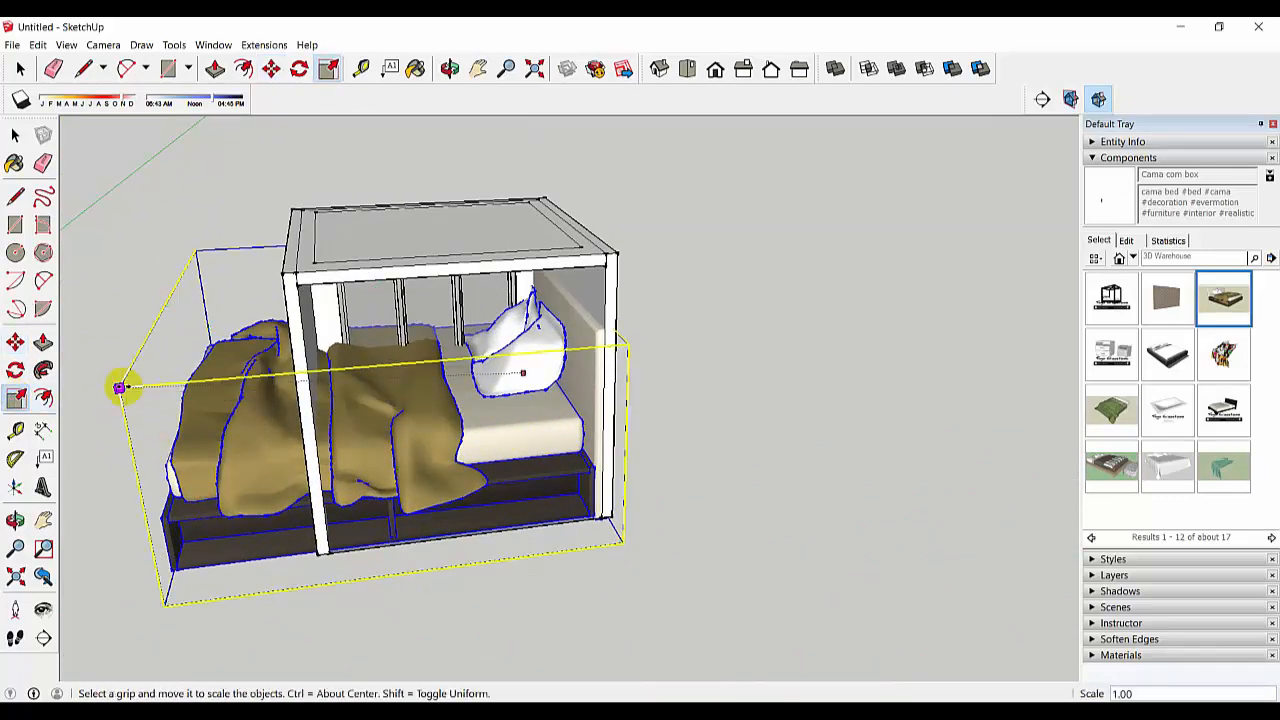
{"action": "left_click_drag", "start_coordinate": [119, 387], "coordinate": [381, 378]}
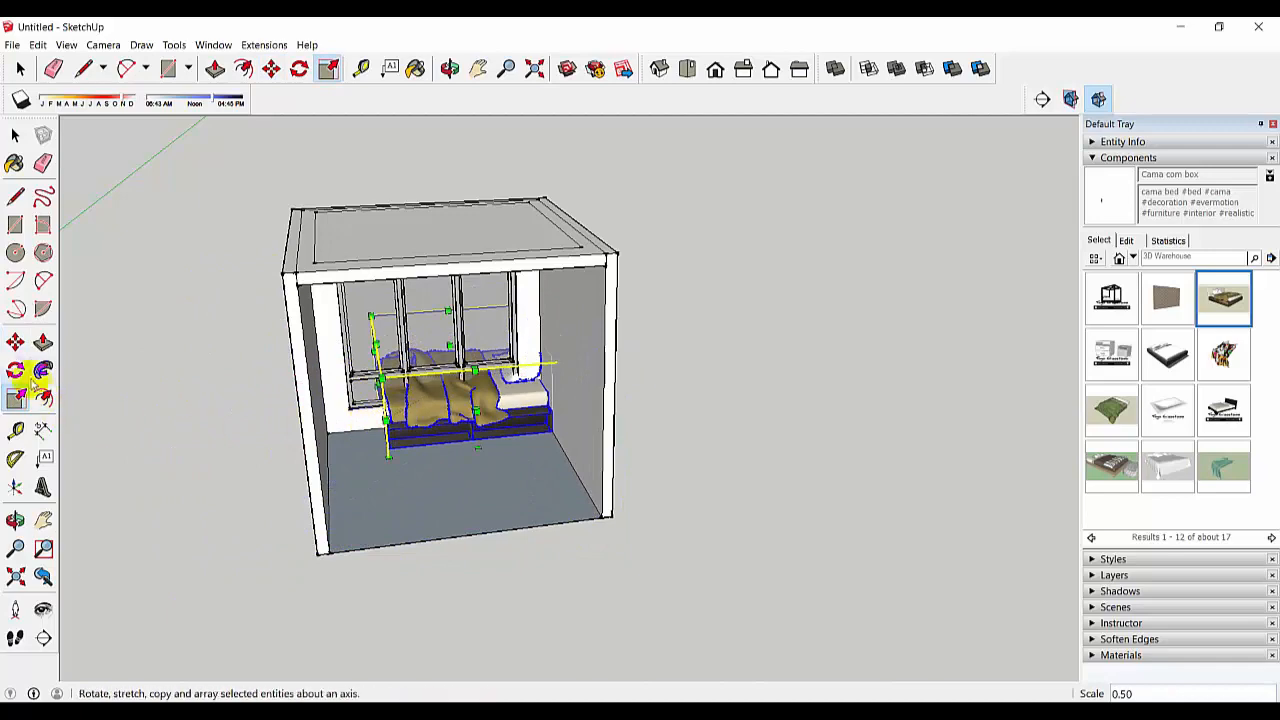
{"action": "left_click", "coordinate": [15, 343]}
{"action": "scroll", "coordinate": [517, 392], "scroll_direction": "up", "scroll_amount": 3}
{"action": "left_click", "coordinate": [600, 443]}
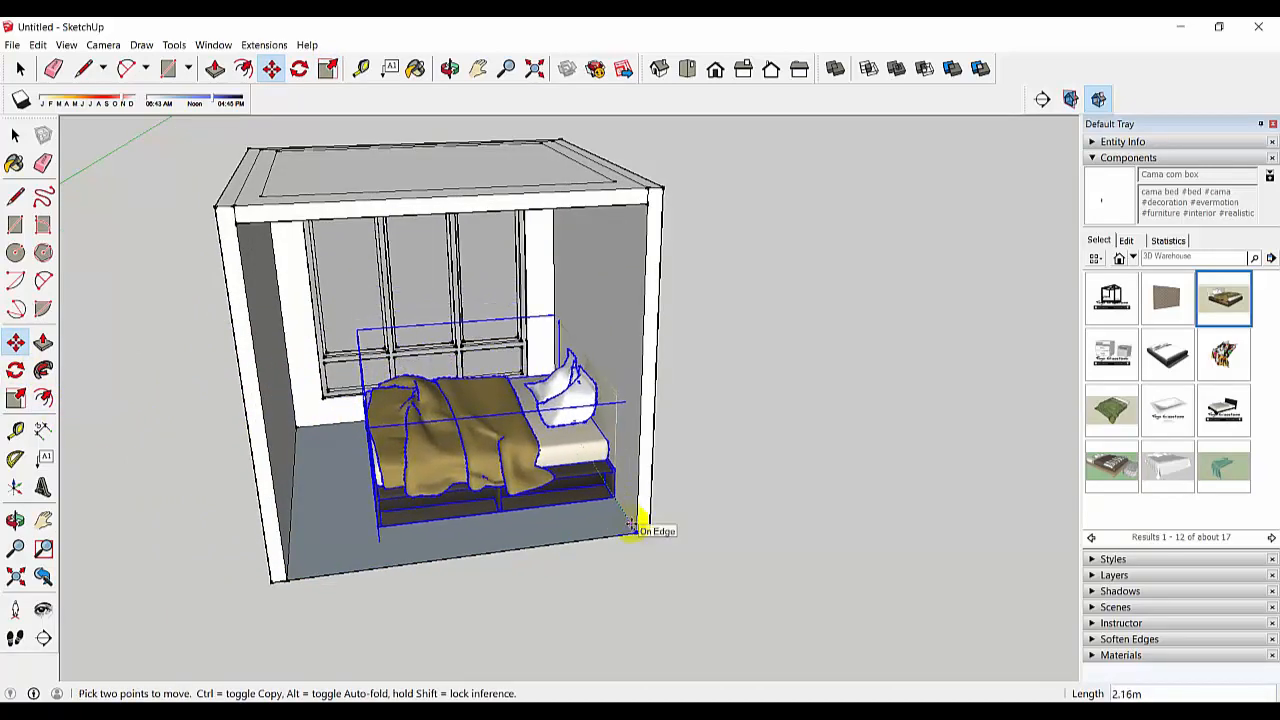
{"action": "left_click", "coordinate": [631, 523]}
{"action": "scroll", "coordinate": [620, 512], "scroll_direction": "up", "scroll_amount": 1}
{"action": "middle_click_drag", "start_coordinate": [589, 480], "coordinate": [500, 462]}
{"action": "scroll", "coordinate": [446, 366], "scroll_direction": "up", "scroll_amount": 3}
{"action": "scroll", "coordinate": [460, 391], "scroll_direction": "down", "scroll_amount": 2}
{"action": "scroll", "coordinate": [500, 462], "scroll_direction": "up", "scroll_amount": 1}
{"action": "scroll", "coordinate": [500, 462], "scroll_direction": "down", "scroll_amount": 1}
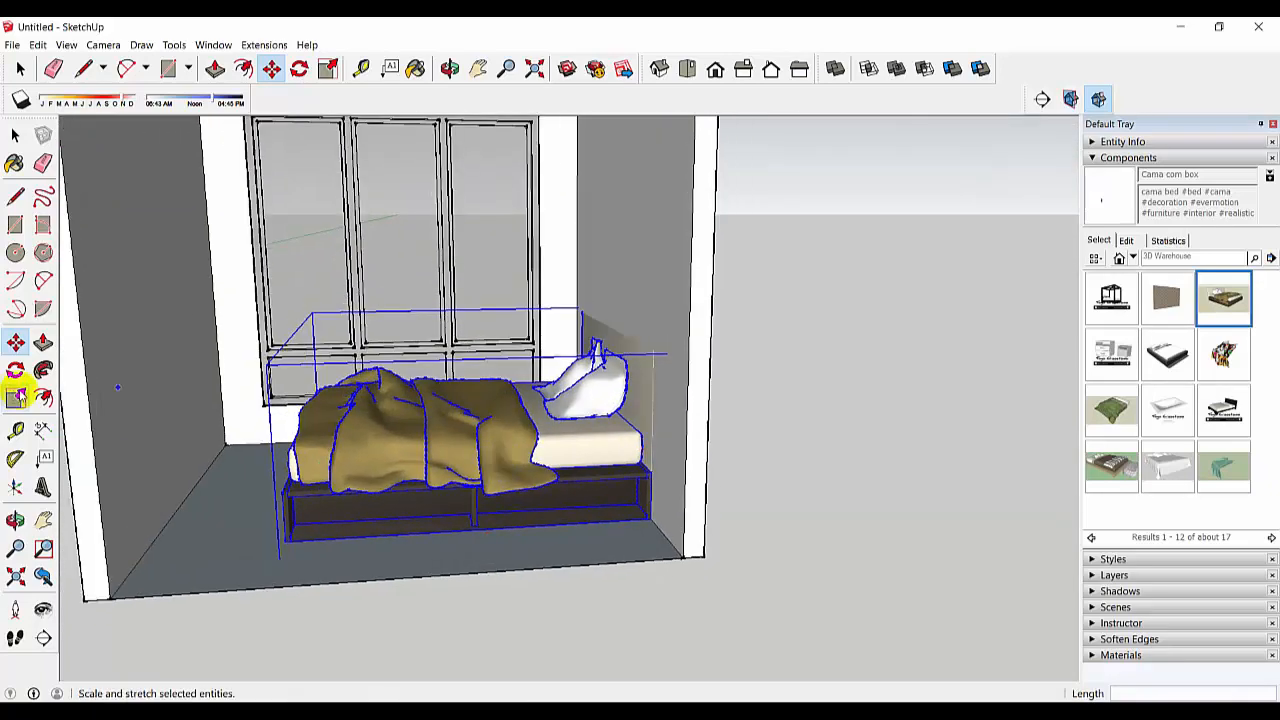
{"action": "left_click", "coordinate": [15, 397]}
{"action": "mouse_move", "coordinate": [258, 366]}
{"action": "left_mouse_down"}
{"action": "mouse_move", "coordinate": [375, 393]}
{"action": "mouse_move", "coordinate": [266, 365]}
{"action": "left_mouse_up"}
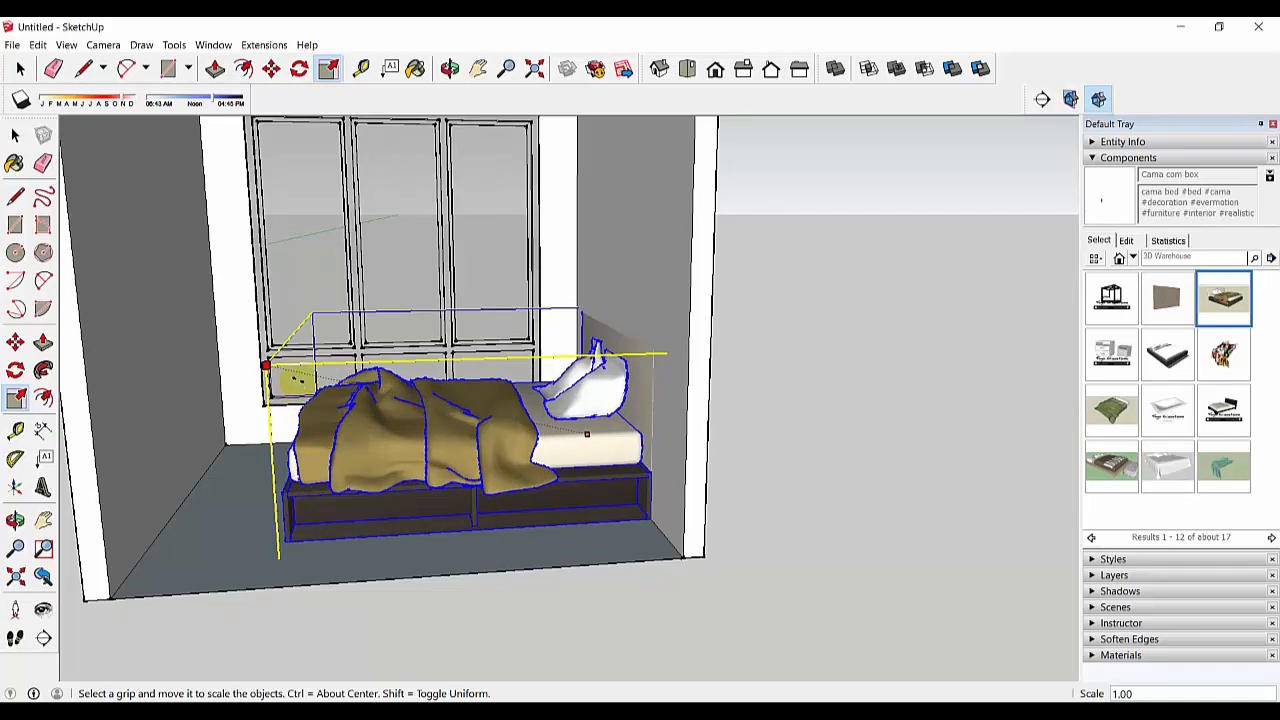
{"action": "left_click_drag", "start_coordinate": [266, 365], "coordinate": [266, 365]}
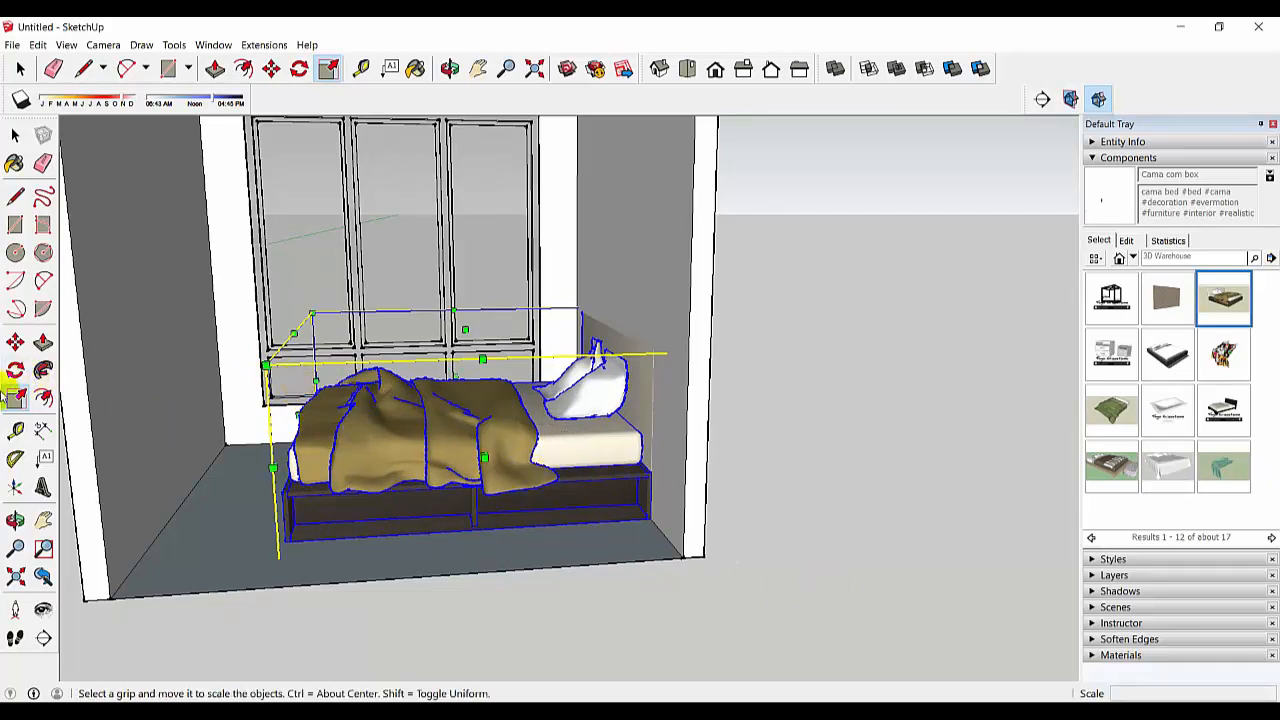
Move the bed about 0.13 m along the front floor edge away from the headboard-side wall, and show the front view.
{"action": "left_click", "coordinate": [15, 343]}
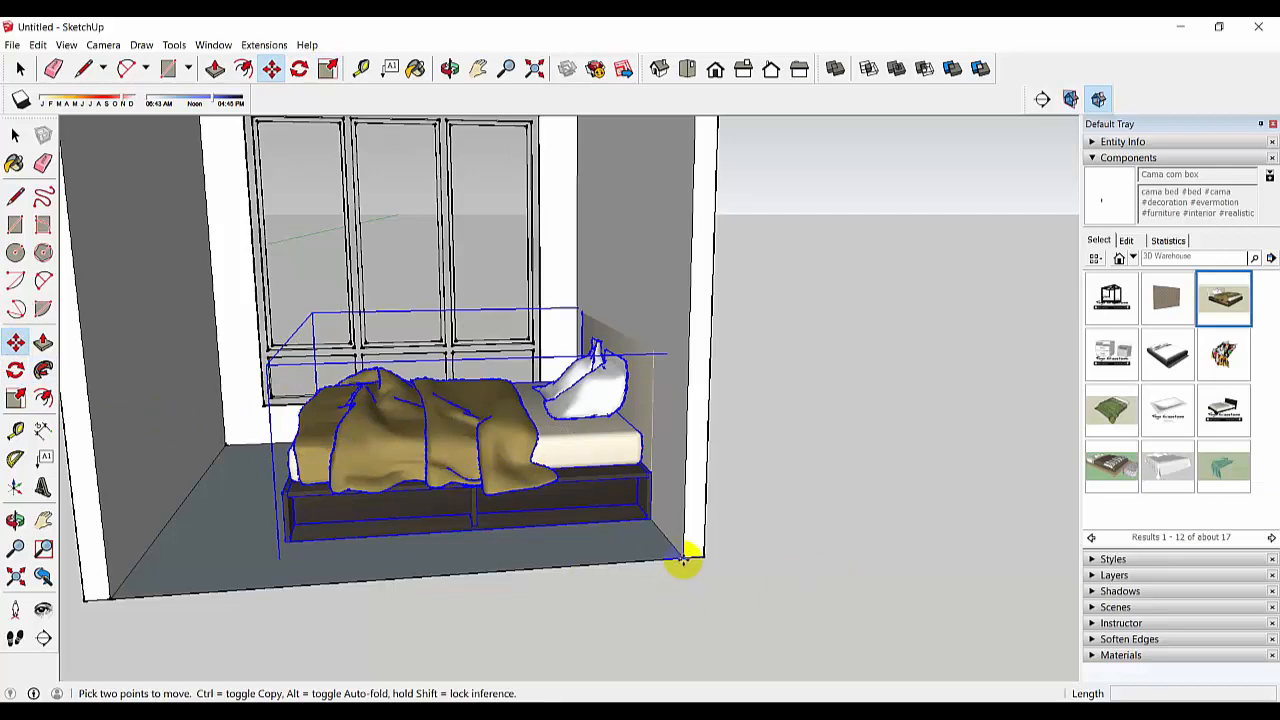
{"action": "left_click", "coordinate": [683, 562]}
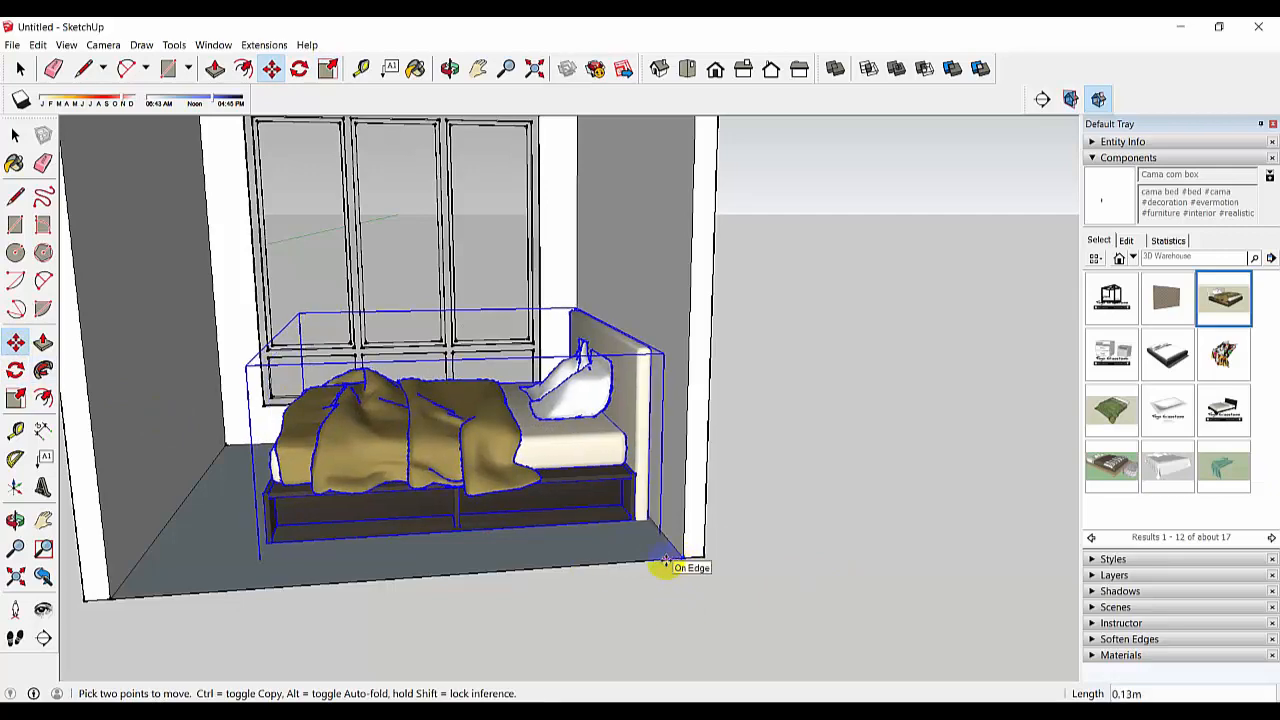
{"action": "left_click", "coordinate": [666, 562]}
{"action": "scroll", "coordinate": [600, 545], "scroll_direction": "down", "scroll_amount": 1}
{"action": "middle_click_drag", "start_coordinate": [508, 514], "coordinate": [490, 505]}
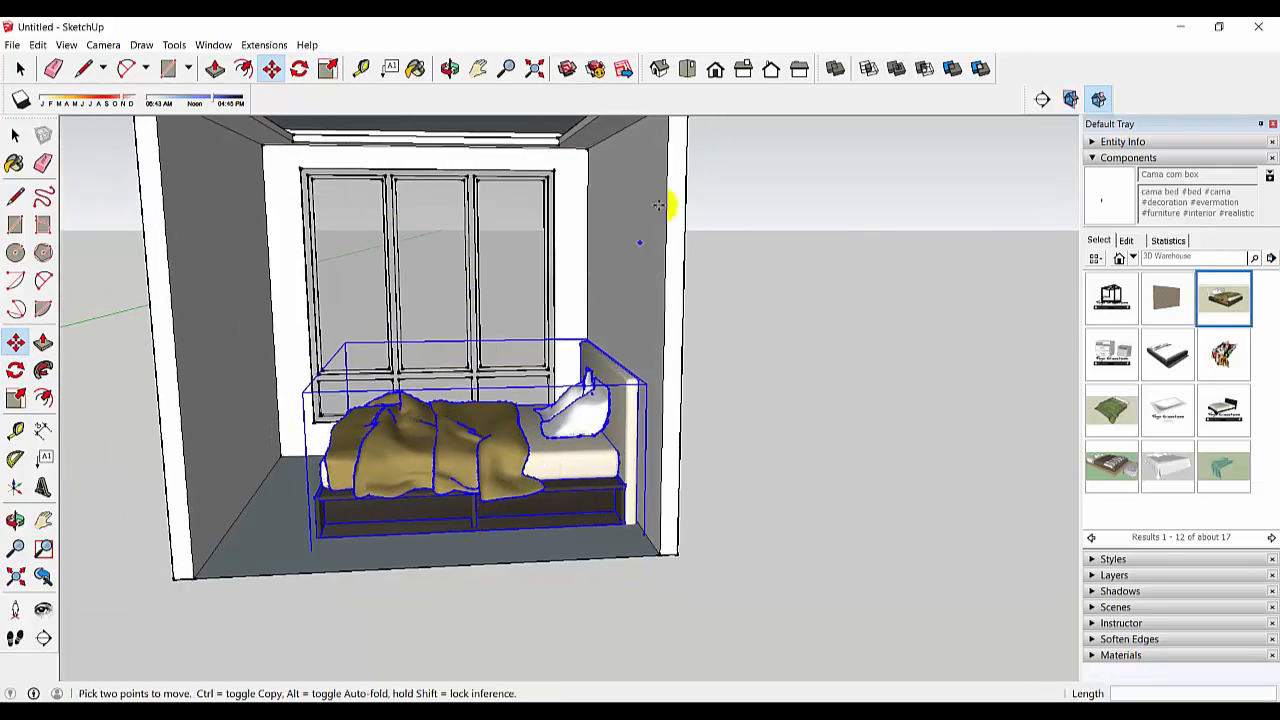
{"action": "left_click", "coordinate": [712, 74]}
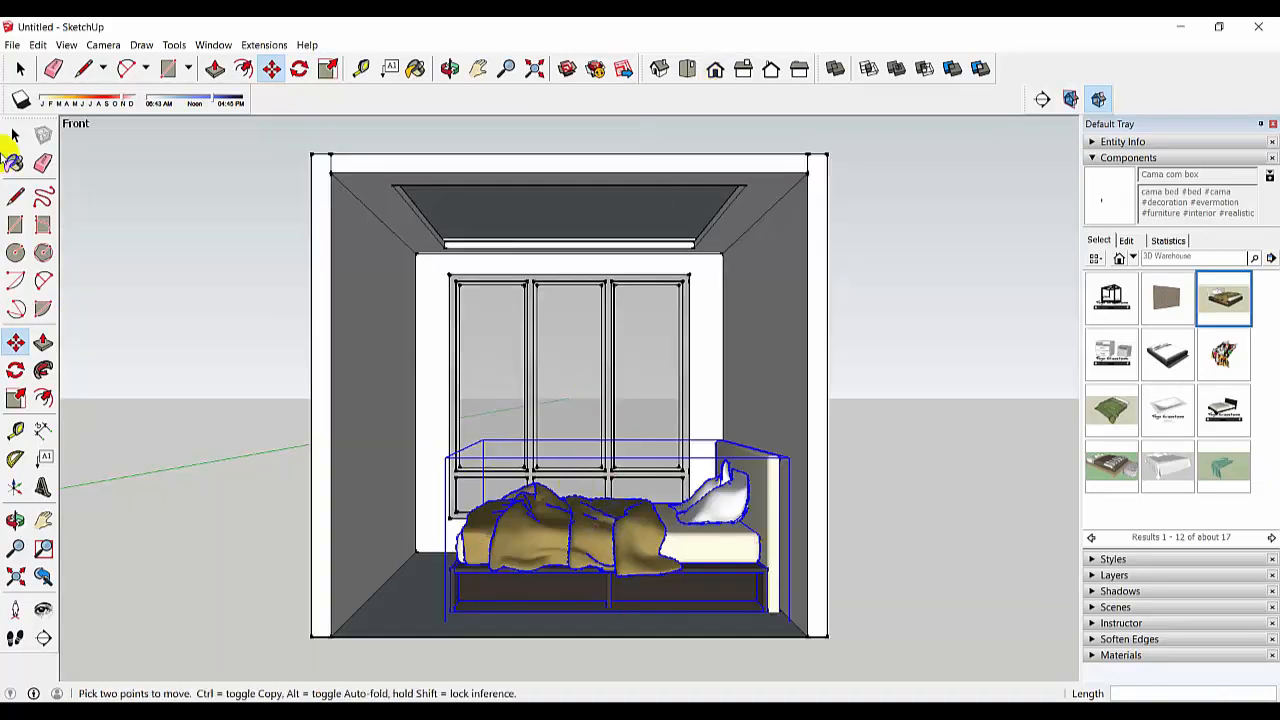
{"action": "left_click", "coordinate": [16, 135]}
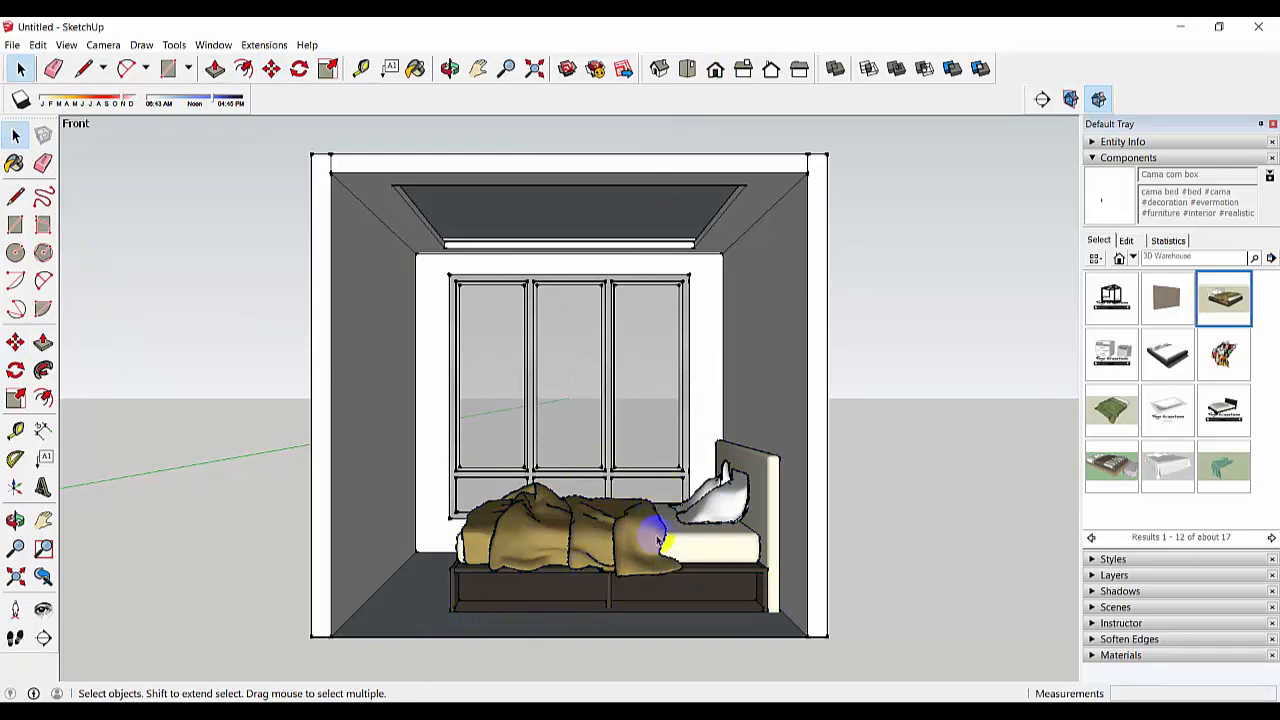
Show the Tile material collection and look through its swatches for a wooden floor finish.
{"action": "left_click", "coordinate": [1098, 241]}
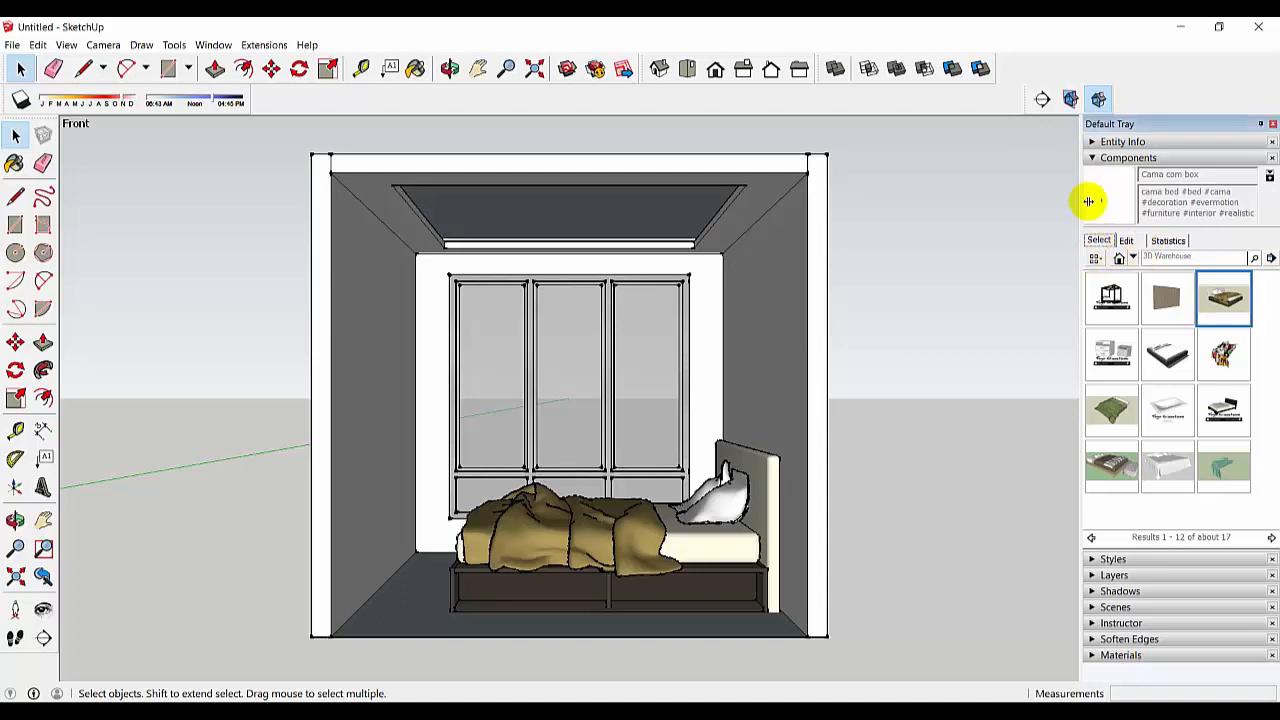
{"action": "left_click", "coordinate": [1092, 158]}
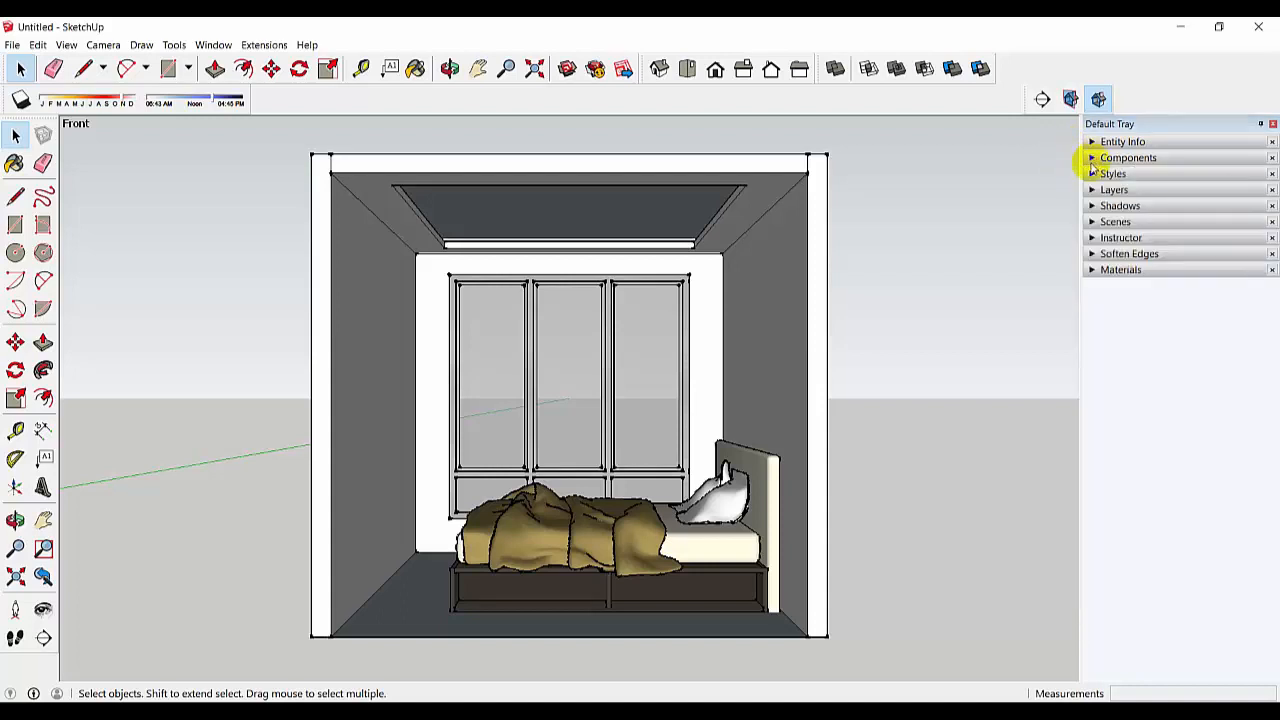
{"action": "left_click", "coordinate": [1092, 270]}
{"action": "left_click", "coordinate": [1156, 372]}
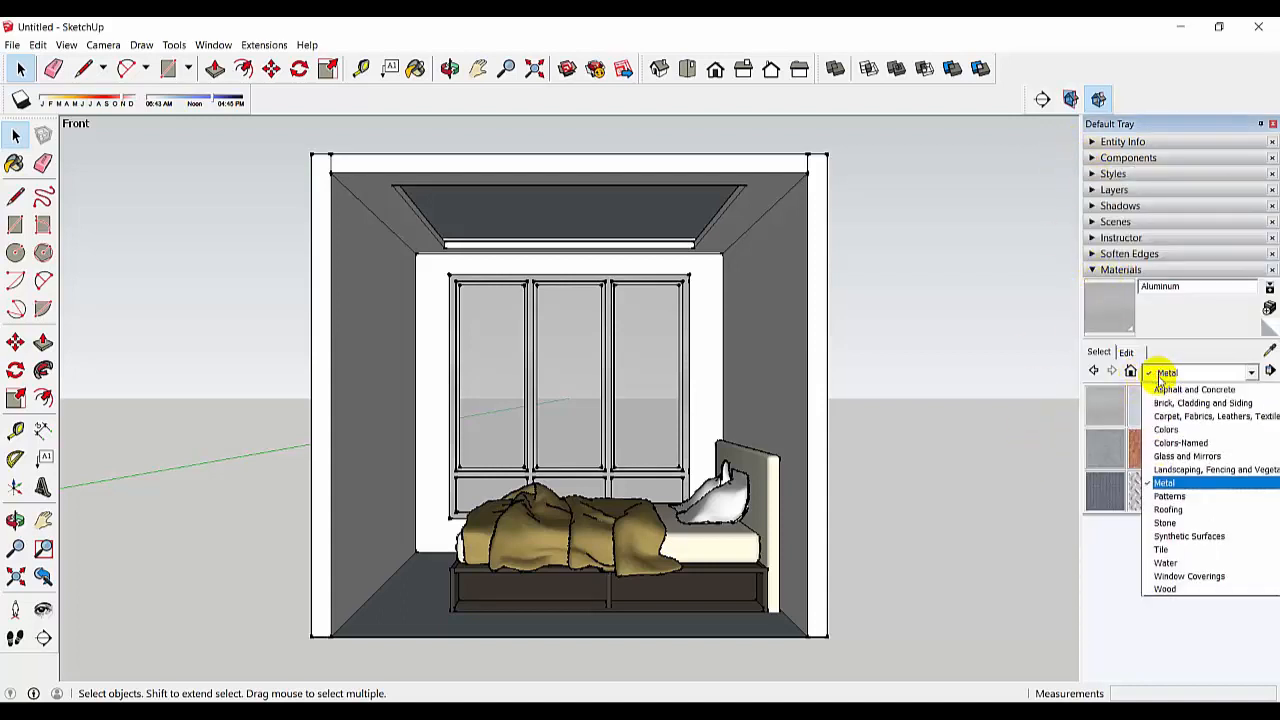
{"action": "left_click", "coordinate": [1208, 551]}
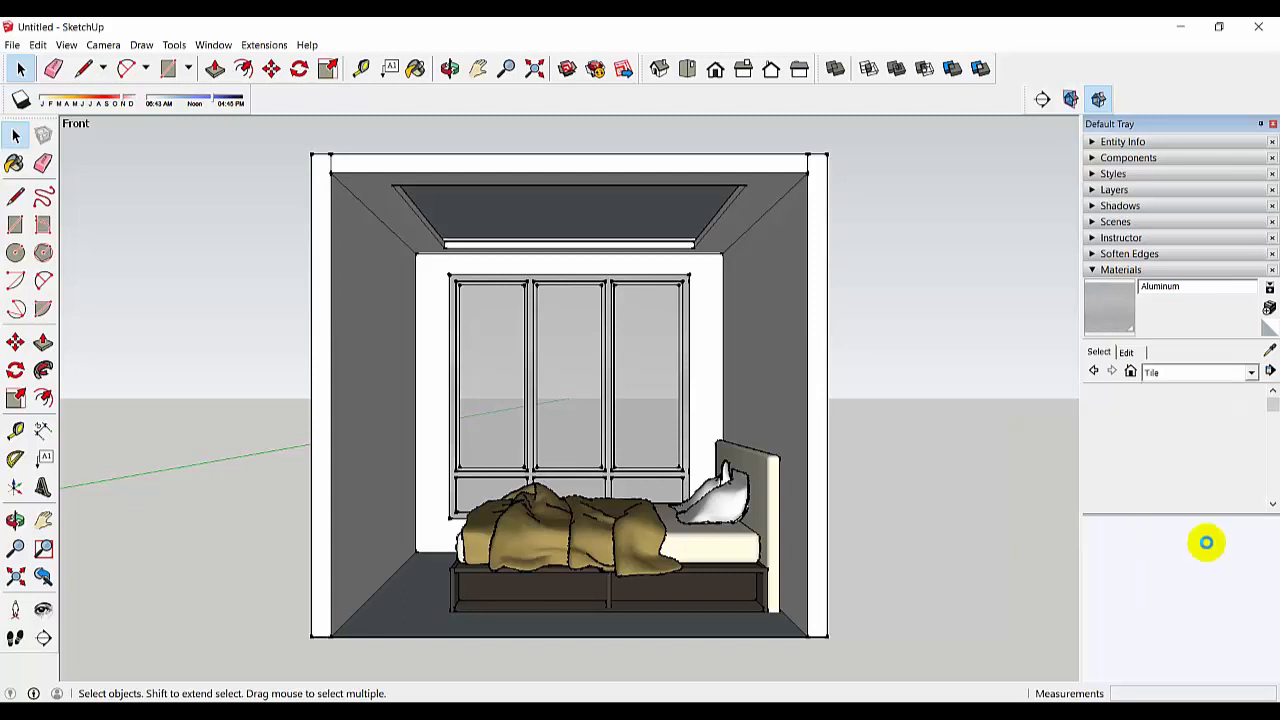
{"action": "scroll", "coordinate": [1203, 458], "scroll_direction": "down", "scroll_amount": 1}
{"action": "scroll", "coordinate": [1203, 458], "scroll_direction": "down", "scroll_amount": 1}
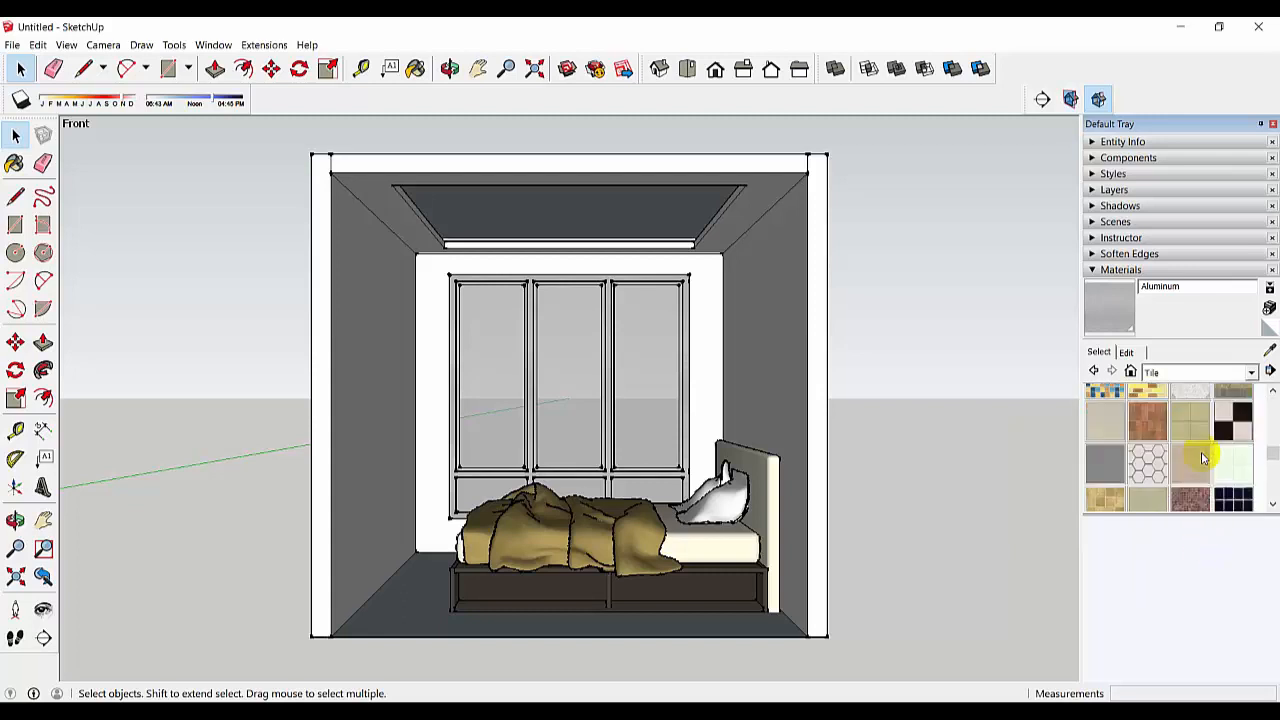
{"action": "scroll", "coordinate": [1203, 458], "scroll_direction": "up", "scroll_amount": 2}
{"action": "scroll", "coordinate": [1203, 458], "scroll_direction": "down", "scroll_amount": 2}
{"action": "scroll", "coordinate": [1203, 458], "scroll_direction": "up", "scroll_amount": 2}
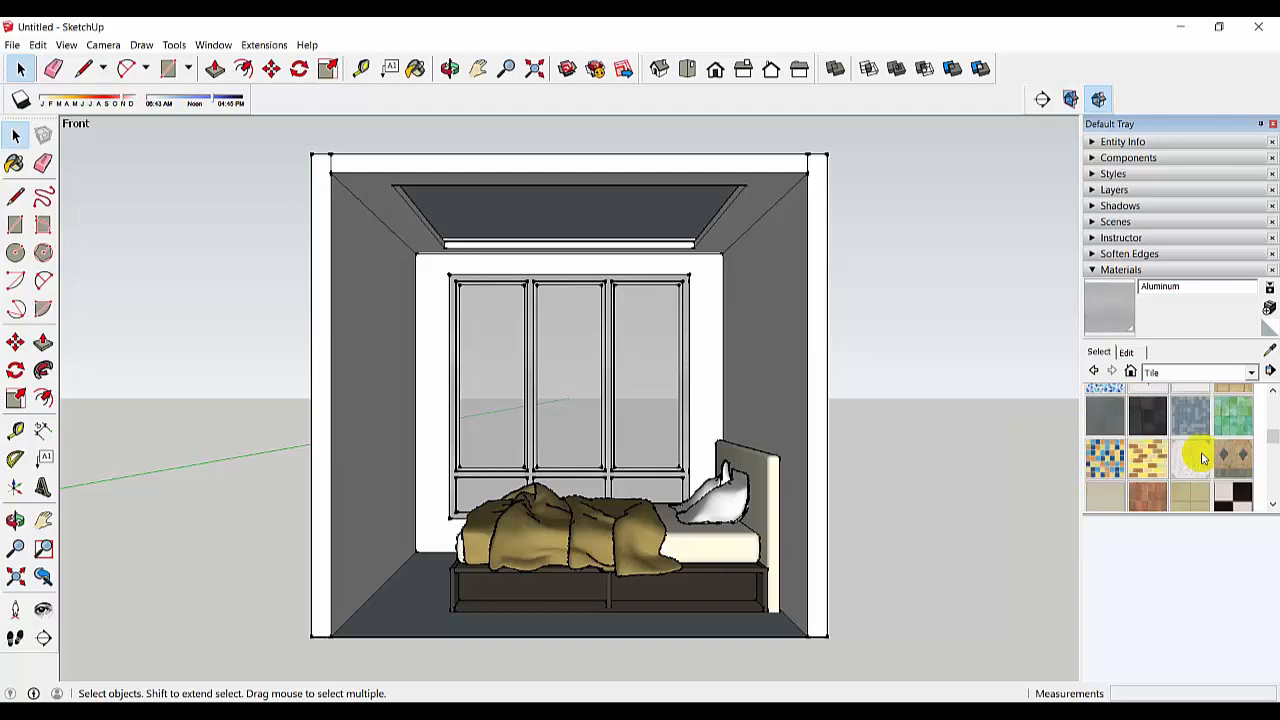
{"action": "scroll", "coordinate": [1203, 458], "scroll_direction": "down", "scroll_amount": 2}
{"action": "scroll", "coordinate": [1203, 458], "scroll_direction": "down", "scroll_amount": 2}
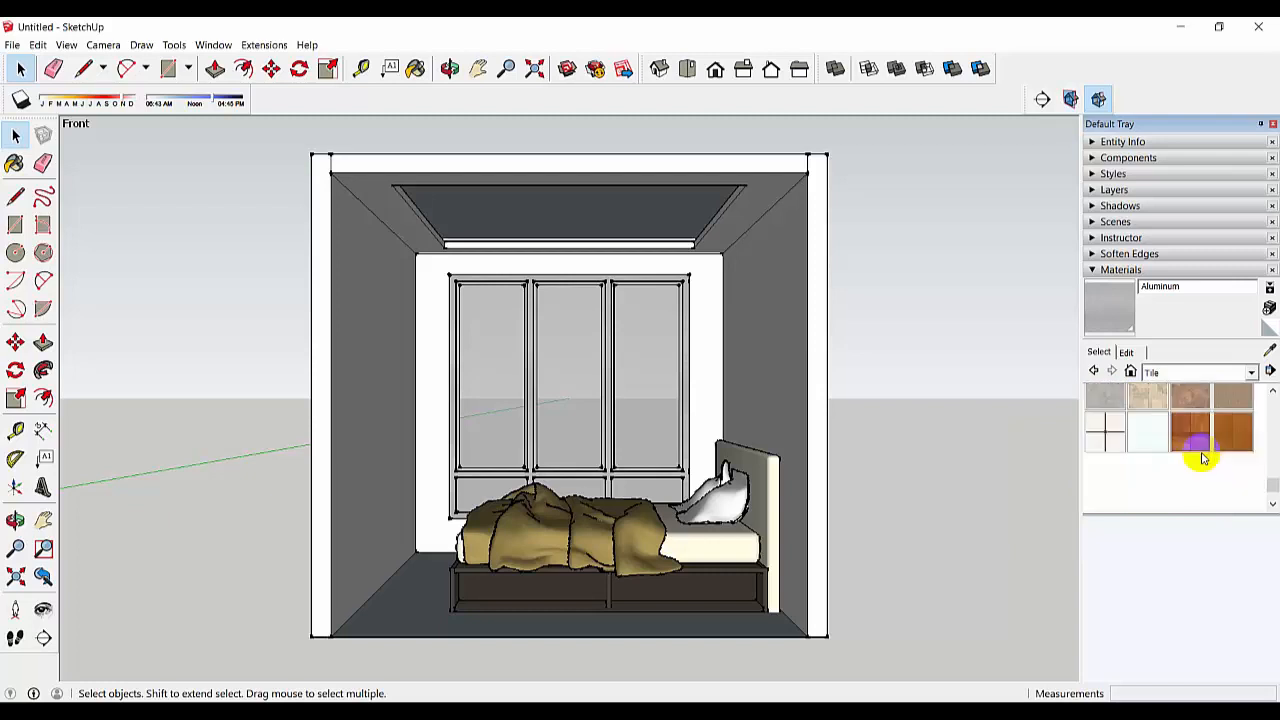
Paint the room's floor with the Wood Square Tile 02 material.
{"action": "left_click", "coordinate": [1201, 440]}
{"action": "left_click", "coordinate": [1226, 432]}
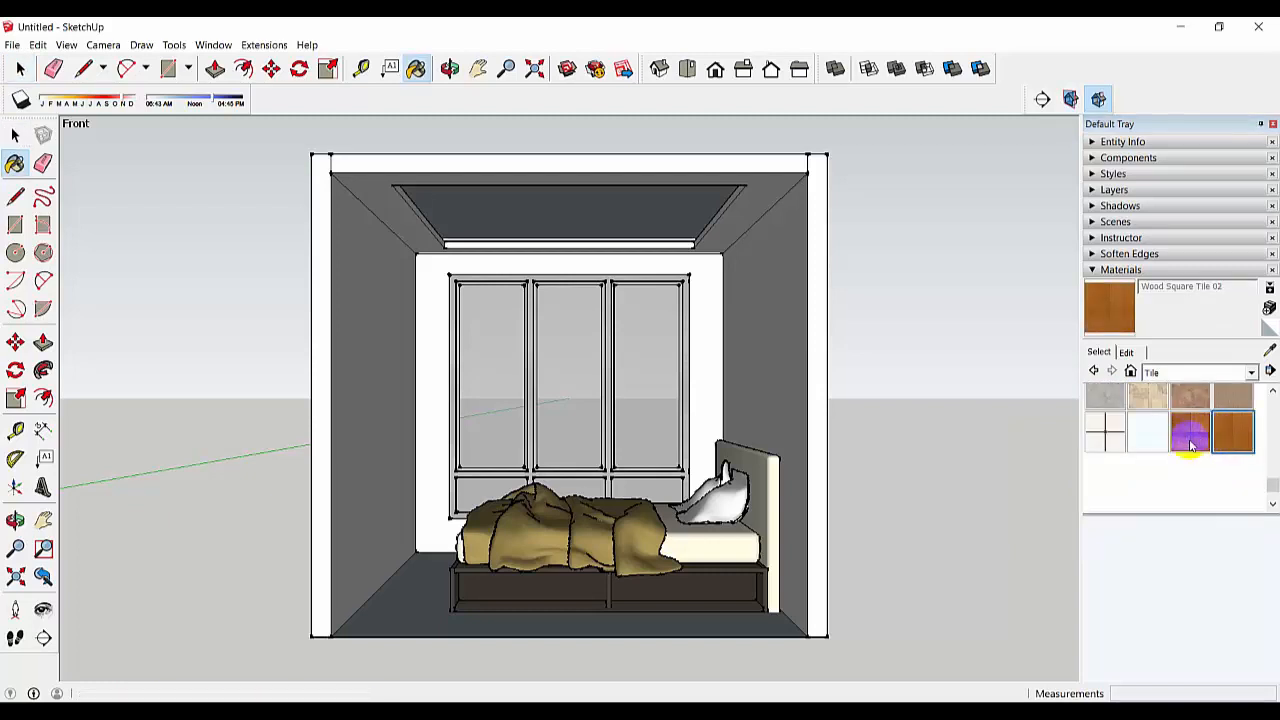
{"action": "left_click", "coordinate": [434, 623]}
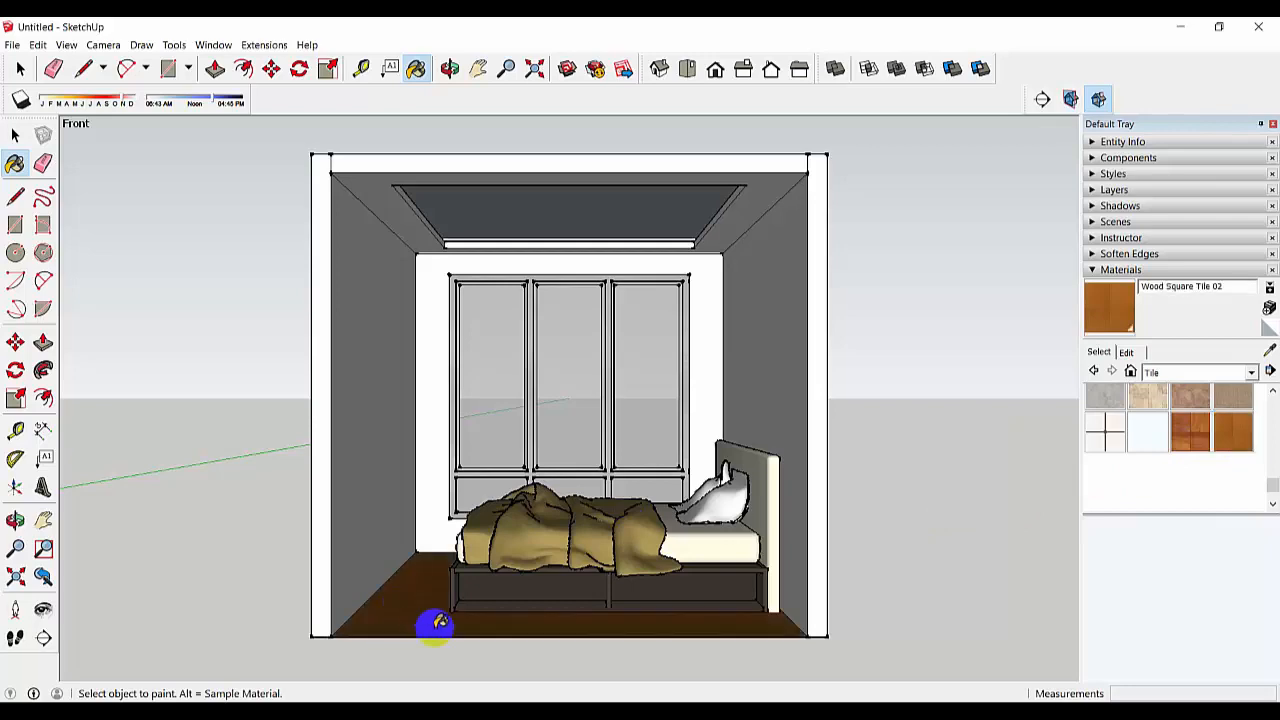
{"action": "middle_click_drag", "start_coordinate": [474, 606], "coordinate": [457, 651]}
{"action": "scroll", "coordinate": [457, 650], "scroll_direction": "up", "scroll_amount": 3}
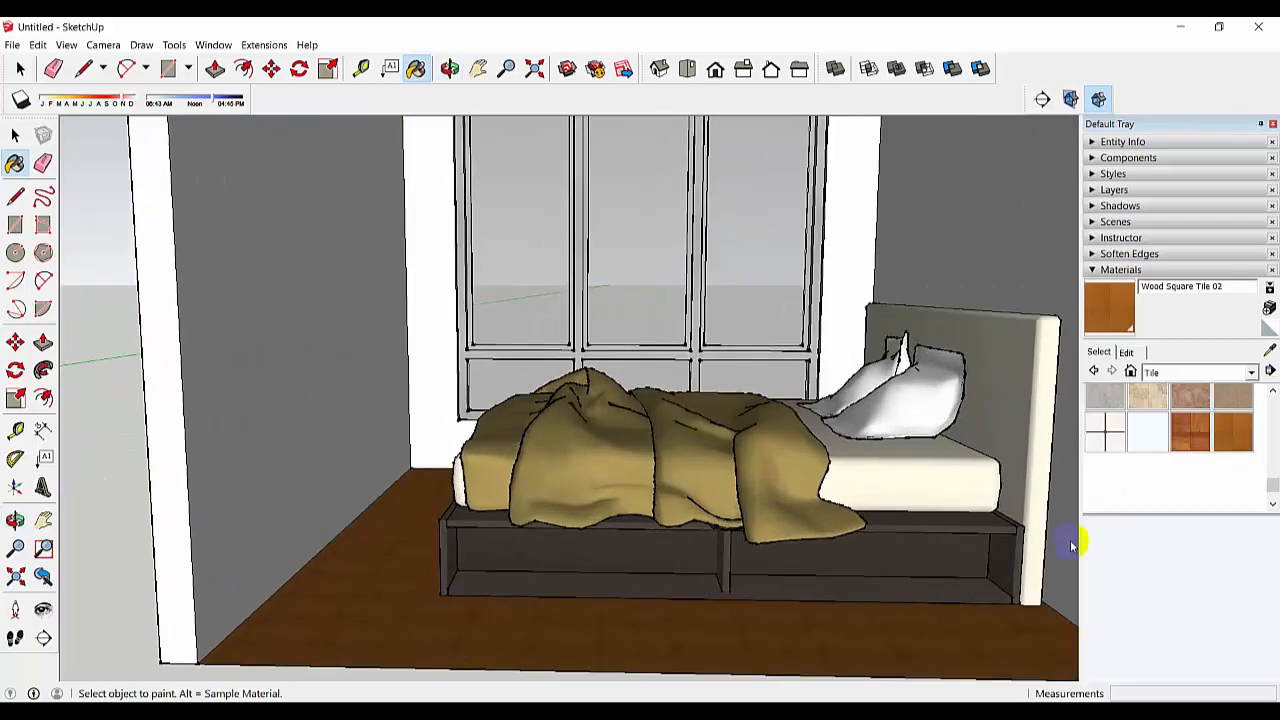
Repaint the room's floor with the Wood Square Tile 01 material.
{"action": "left_click", "coordinate": [1204, 433]}
{"action": "left_click", "coordinate": [606, 631]}
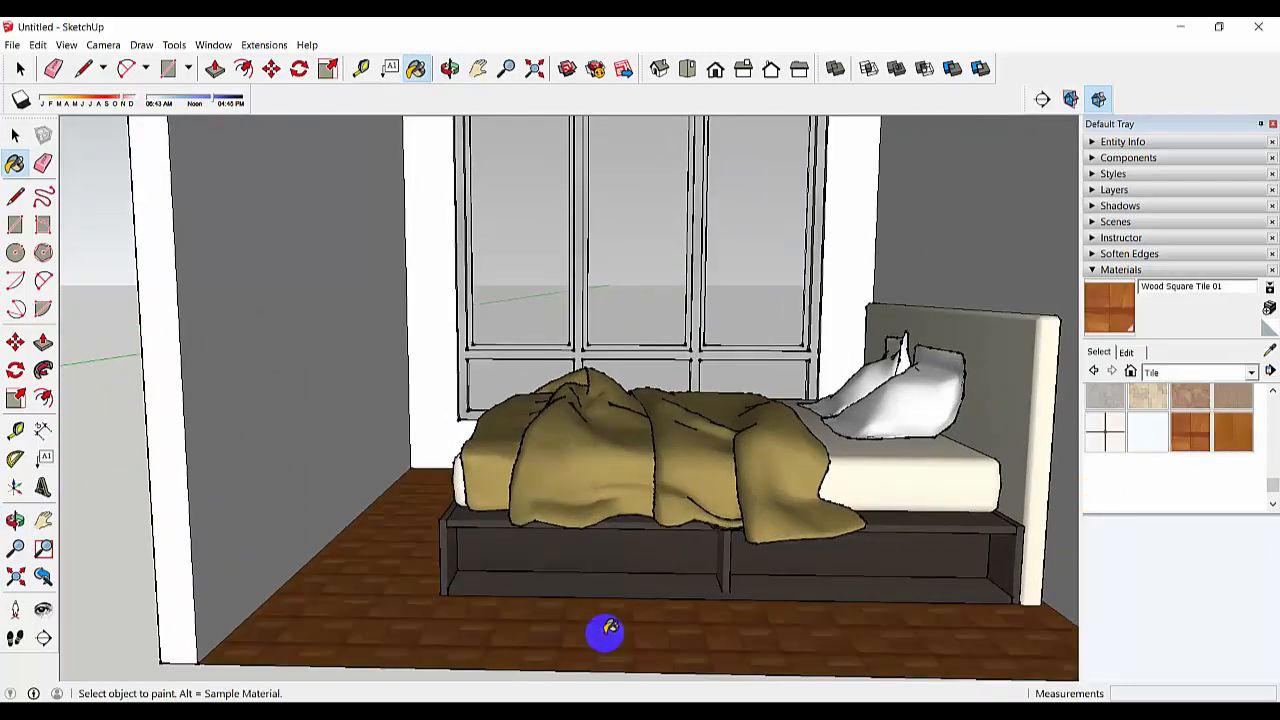
{"action": "left_click", "coordinate": [1192, 435]}
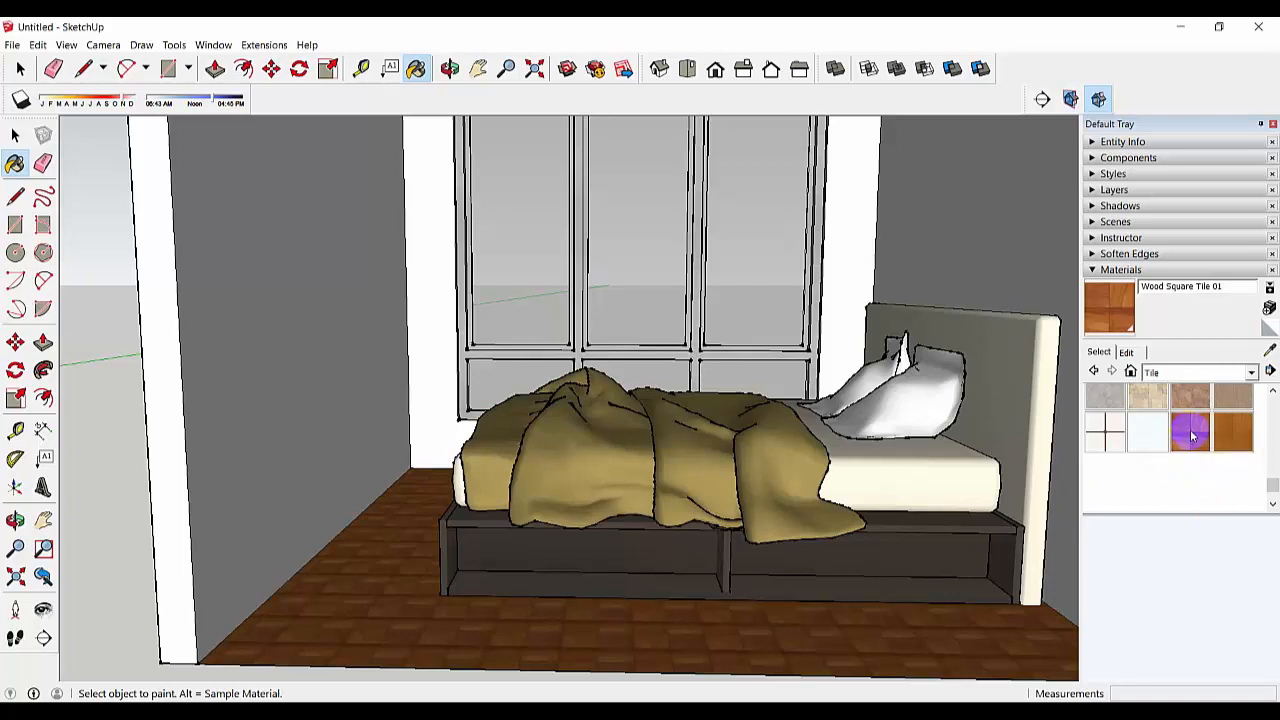
Set the texture width of the floor's Wood Square Tile 01 material to 0.6 m.
{"action": "left_click", "coordinate": [1126, 352]}
{"action": "double_click", "coordinate": [1143, 537]}
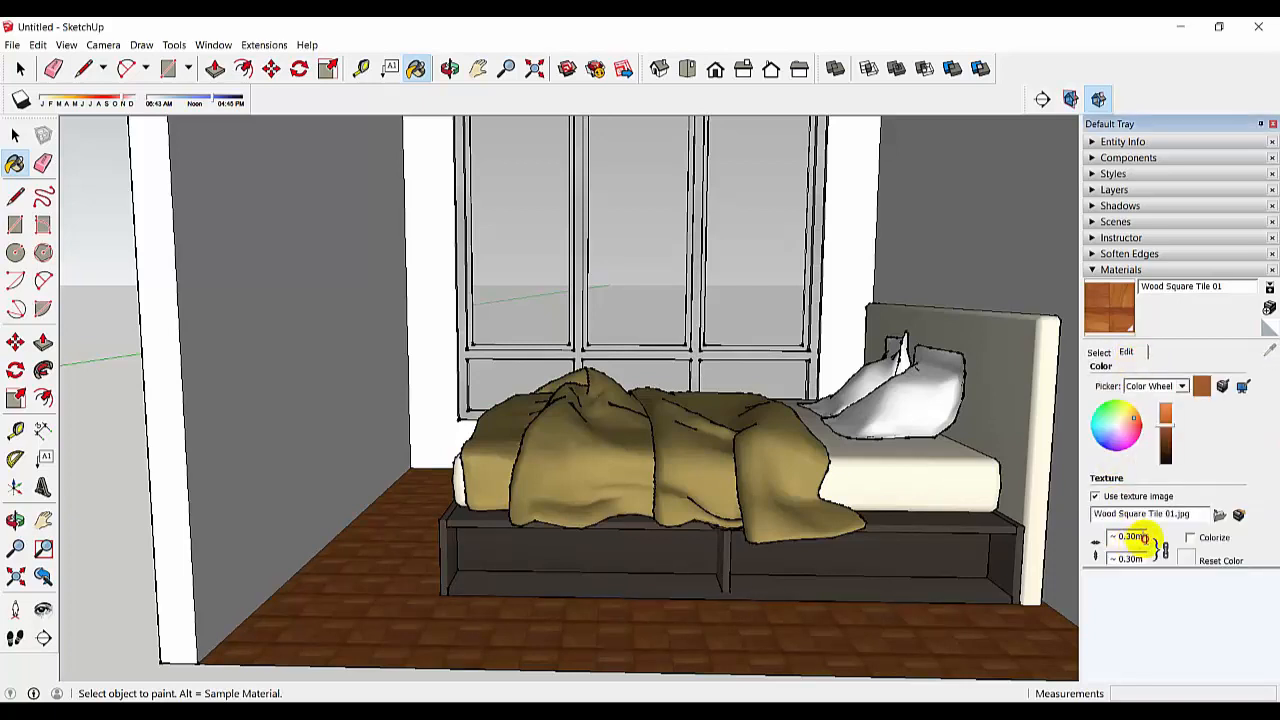
{"action": "type", "text": "0.6"}
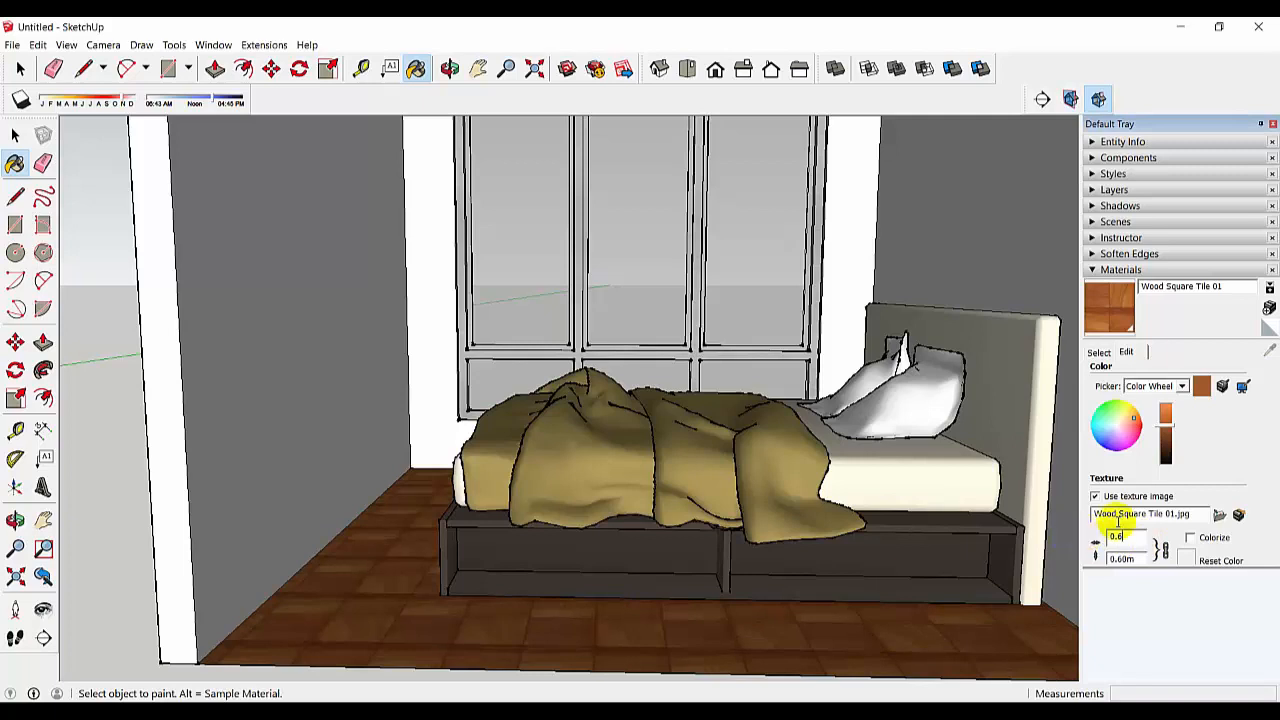
{"action": "scroll", "coordinate": [728, 548], "scroll_direction": "down", "scroll_amount": 5}
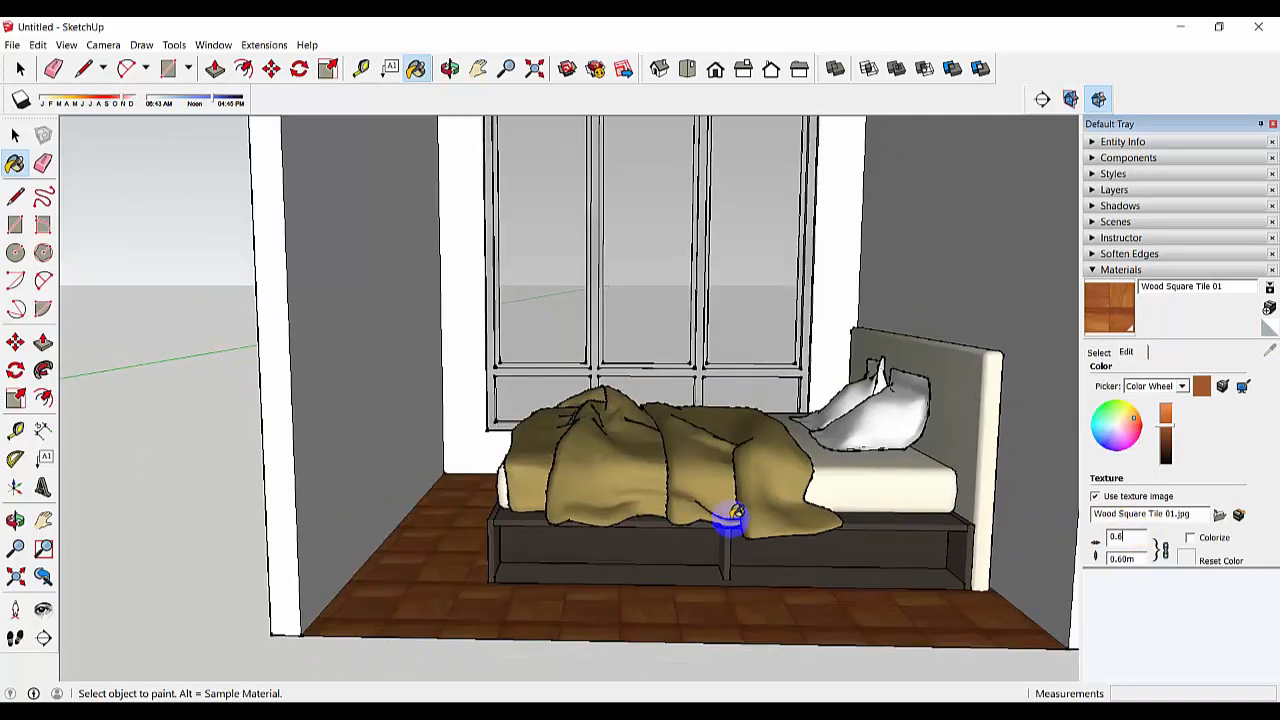
{"action": "key", "text": "space"}
{"action": "scroll", "coordinate": [336, 300], "scroll_direction": "down", "scroll_amount": 1}
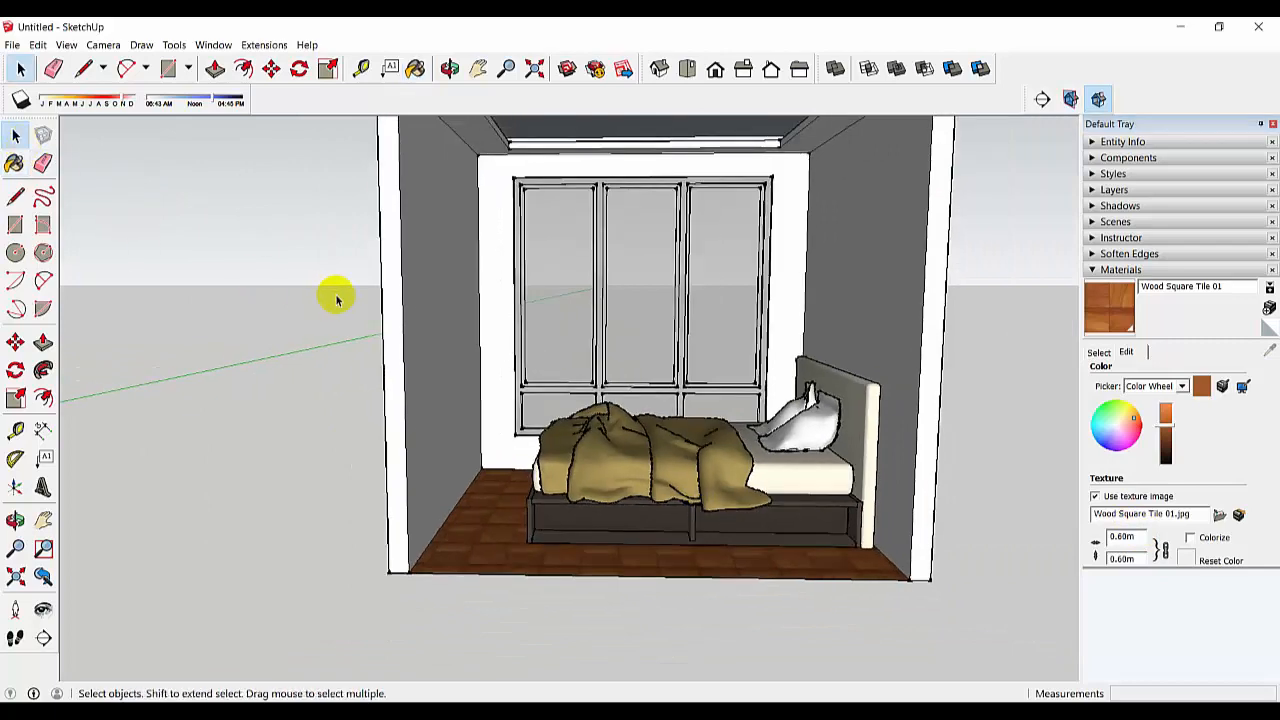
{"action": "middle_click_drag", "start_coordinate": [657, 412], "coordinate": [549, 482], "text": "shift"}
{"action": "scroll", "coordinate": [654, 420], "scroll_direction": "down", "scroll_amount": 2}
{"action": "scroll", "coordinate": [671, 388], "scroll_direction": "up", "scroll_amount": 2}
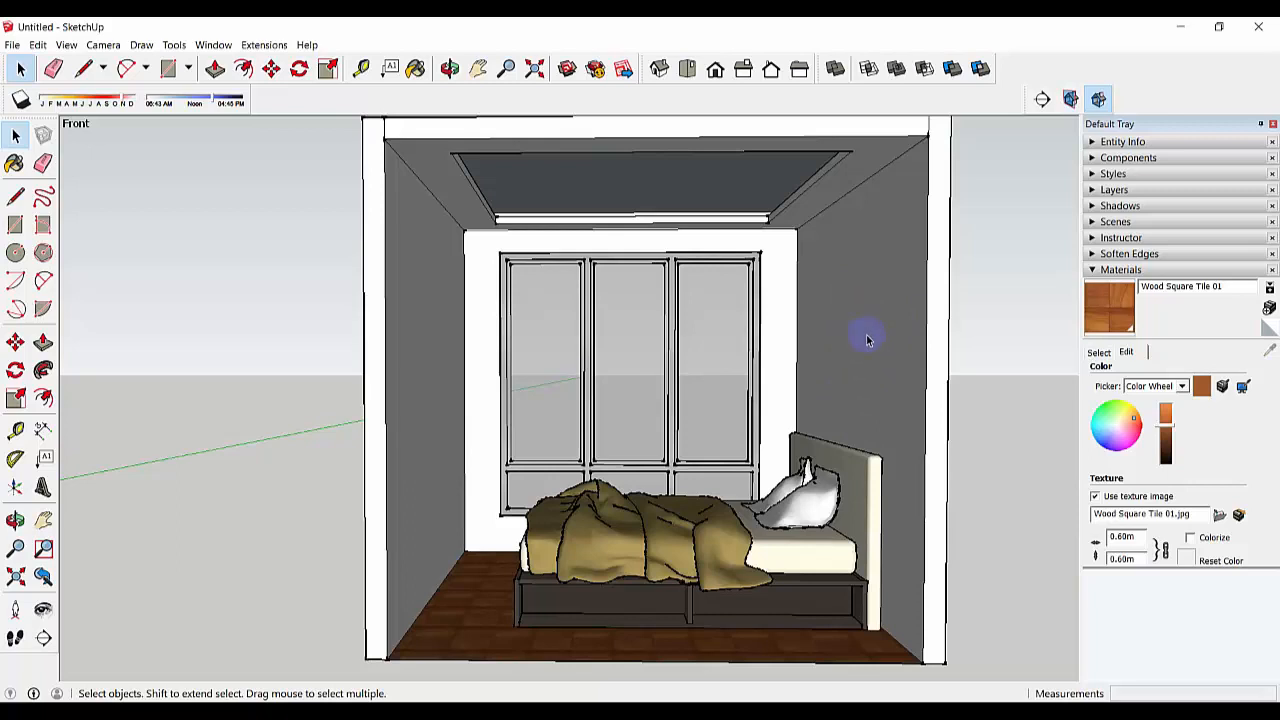
Close the material settings and search the component library for "photo frame".
{"action": "left_click", "coordinate": [1108, 269]}
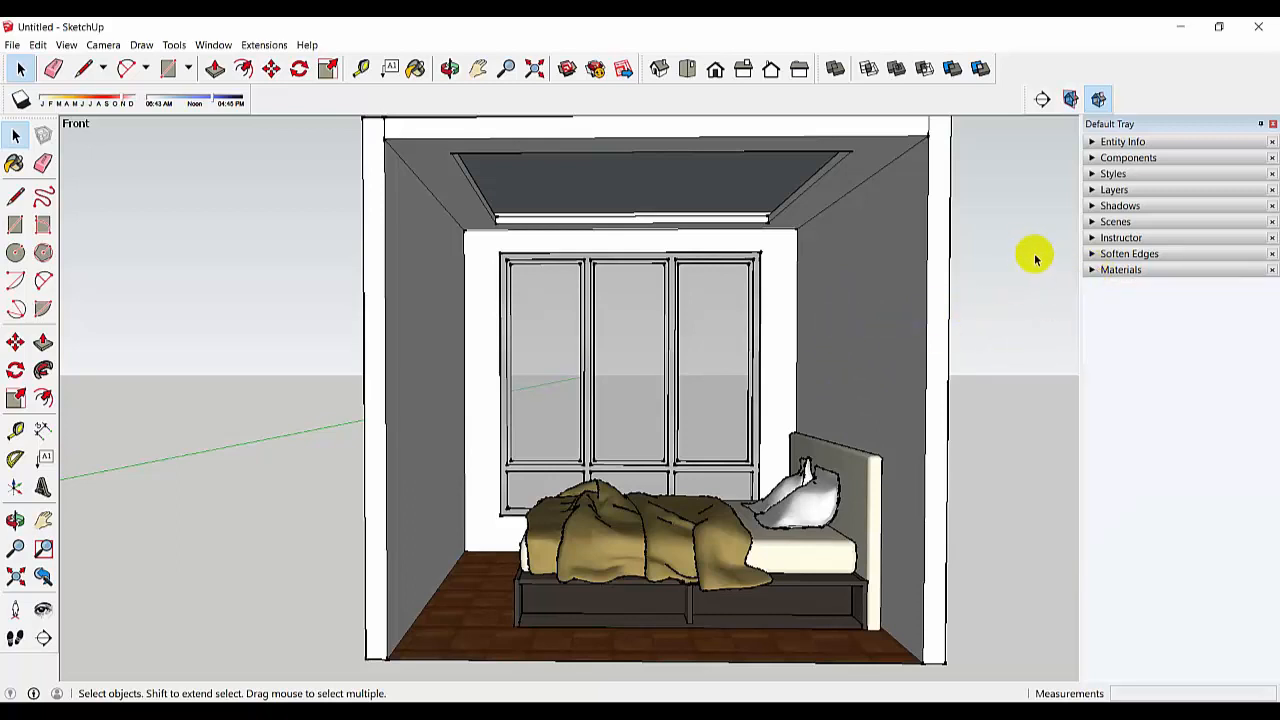
{"action": "left_click", "coordinate": [1094, 158]}
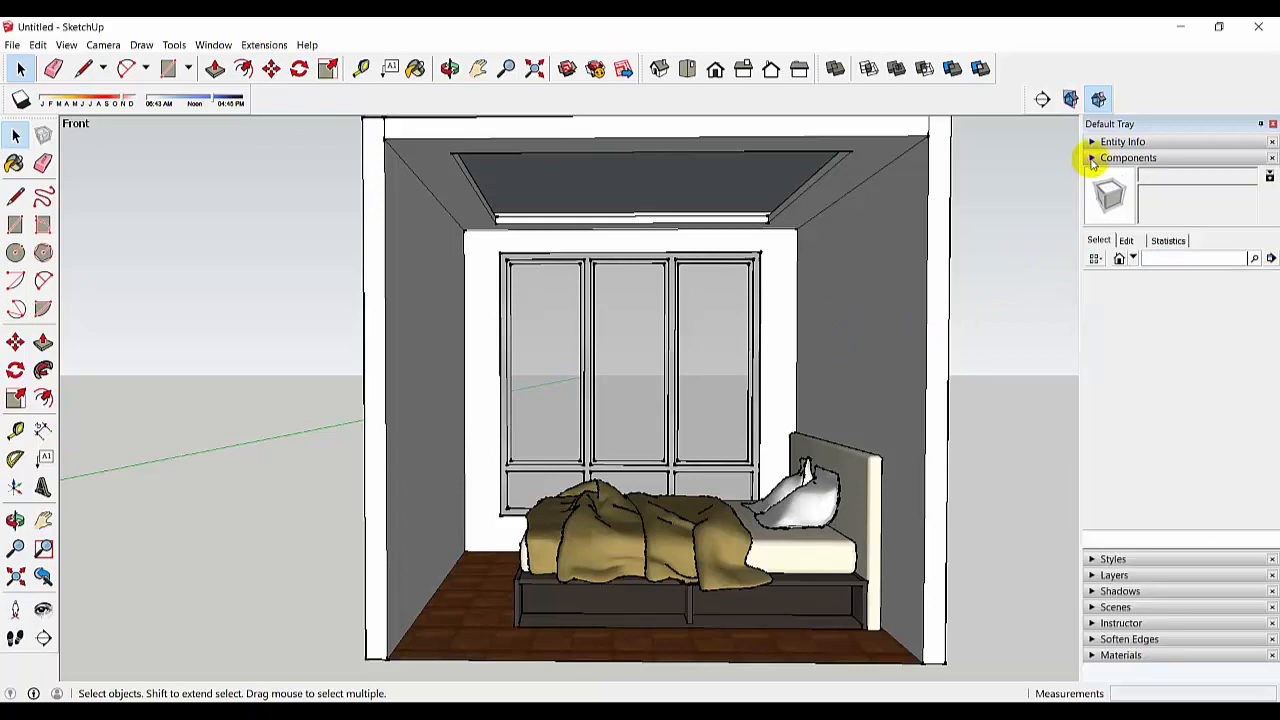
{"action": "left_click", "coordinate": [1184, 257]}
{"action": "type", "text": "photo frame"}
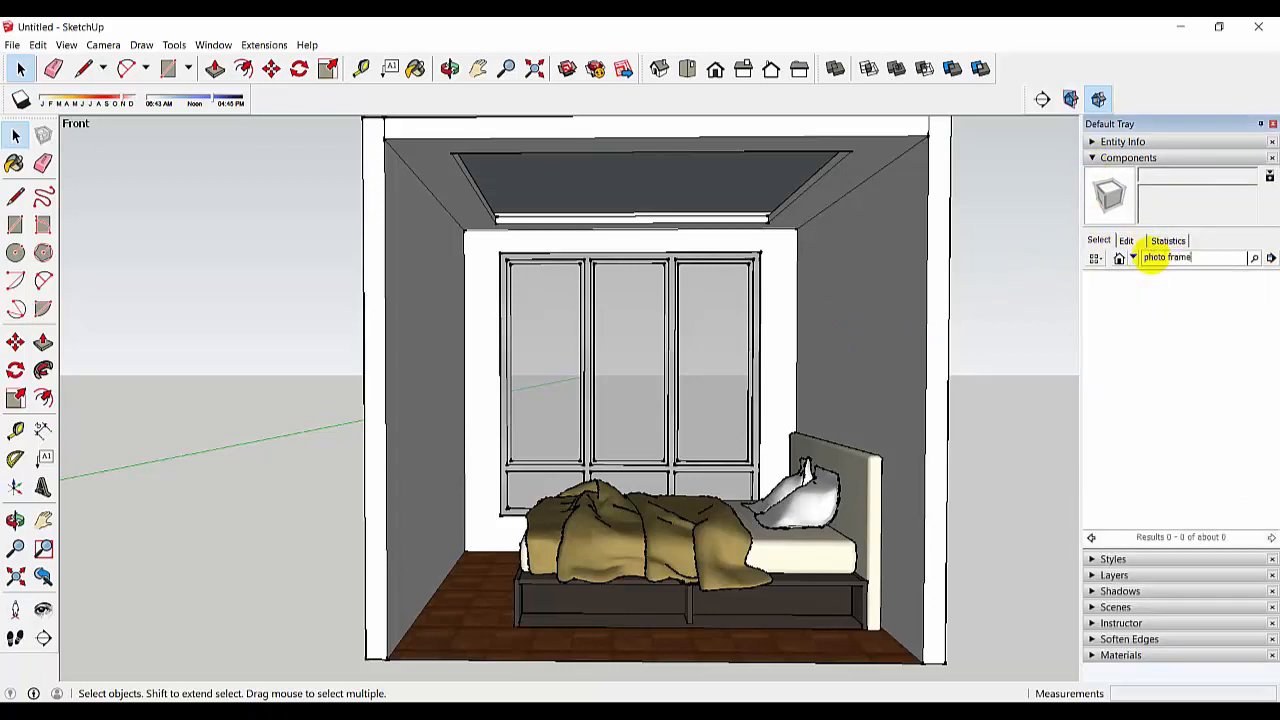
Run the "photo frame" search, open the Frames collection, and place the "Quadros apoiados" shelf component in the empty space beside the room.
{"action": "key", "text": "Return"}
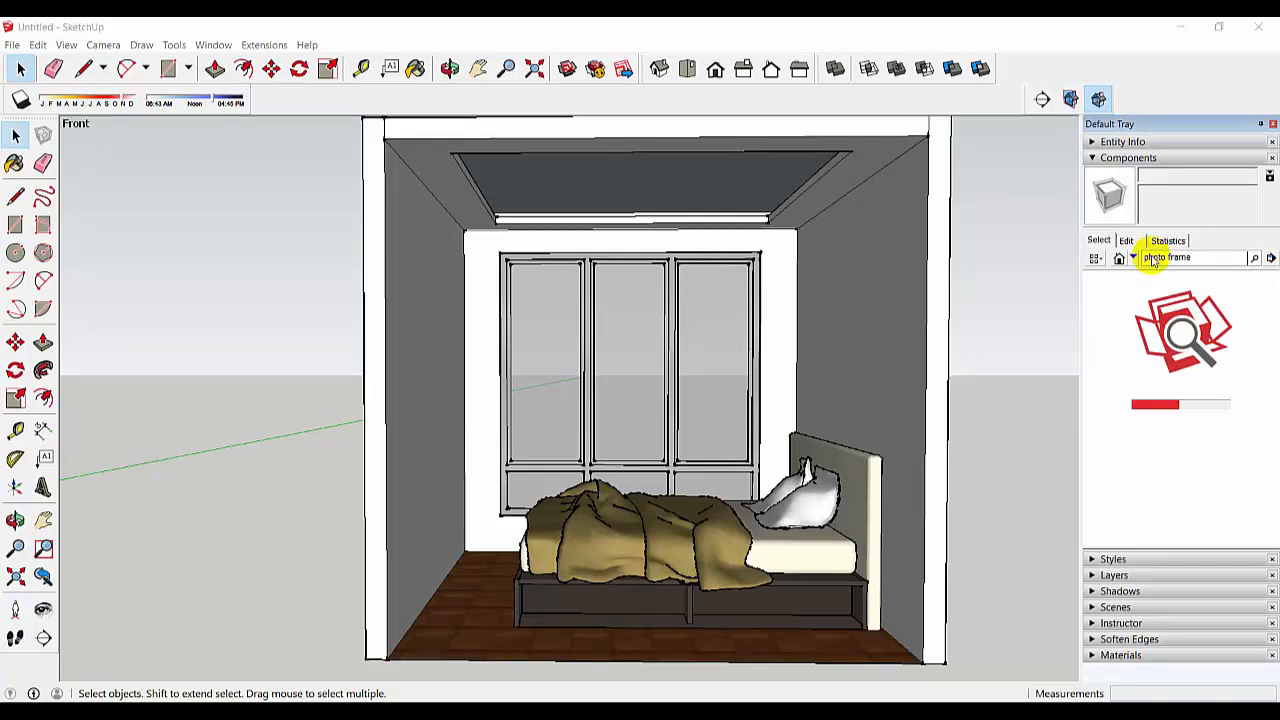
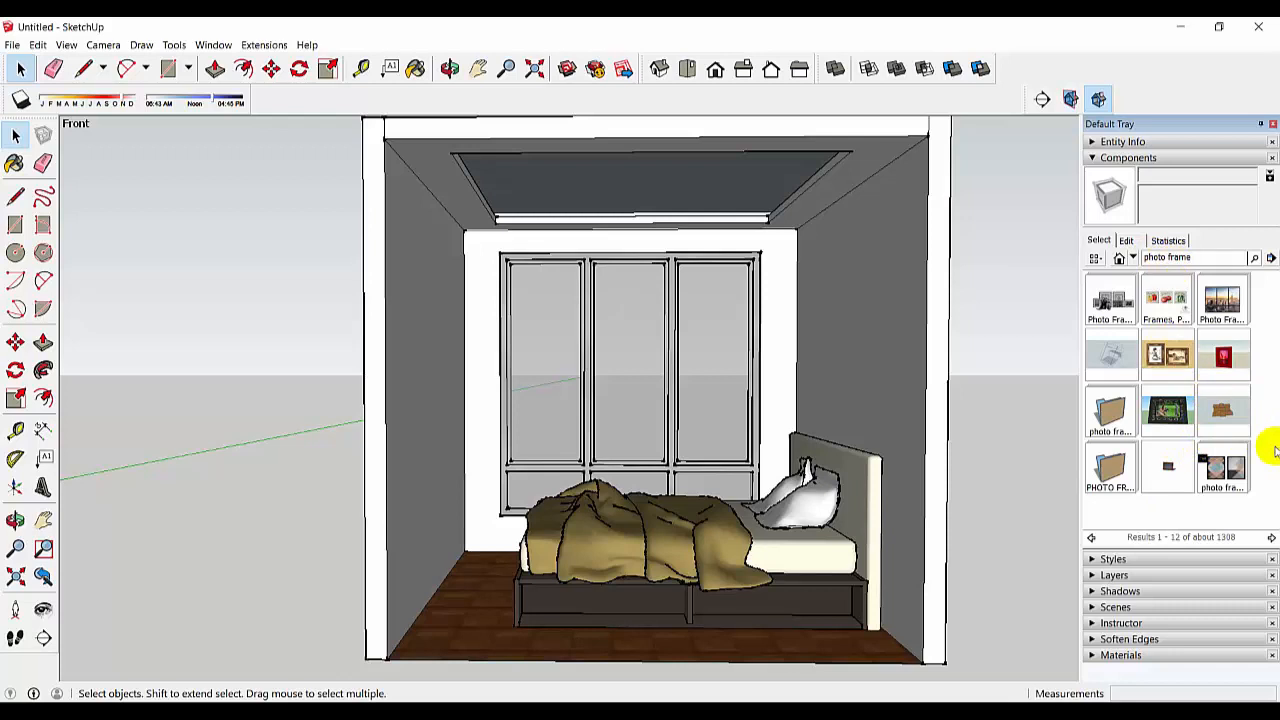
{"action": "left_click", "coordinate": [1165, 312]}
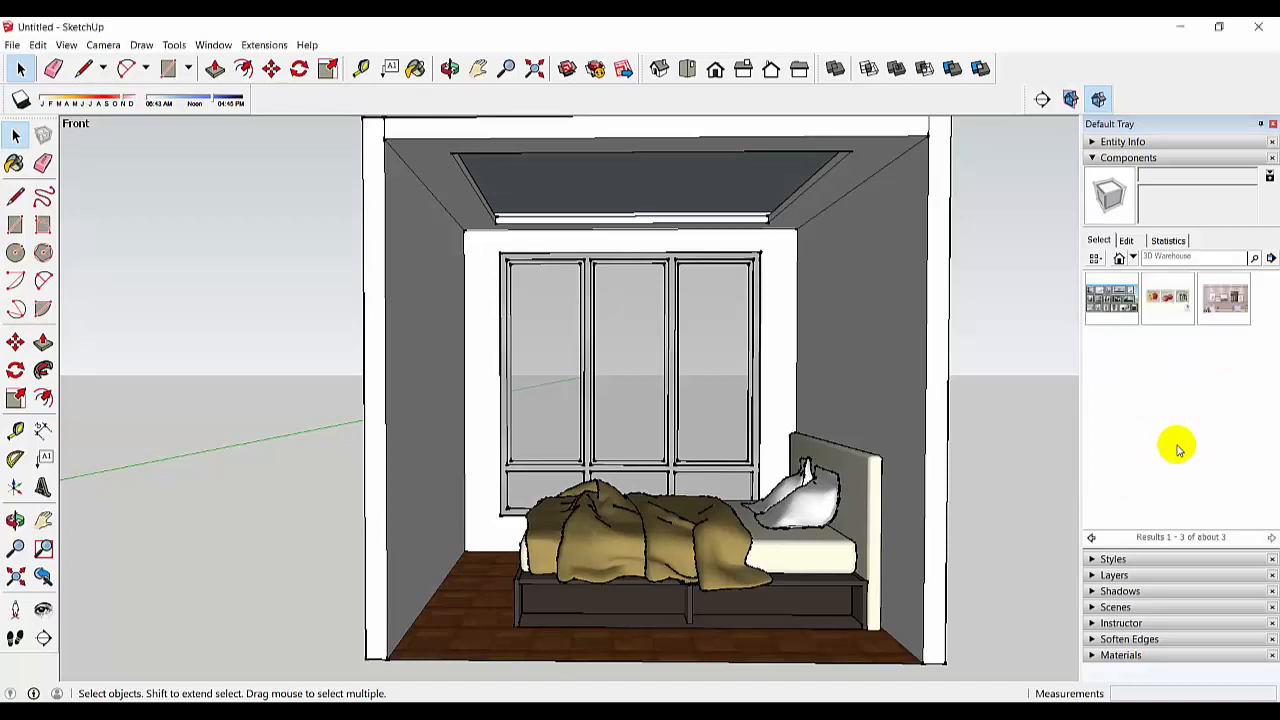
{"action": "left_click", "coordinate": [1231, 306]}
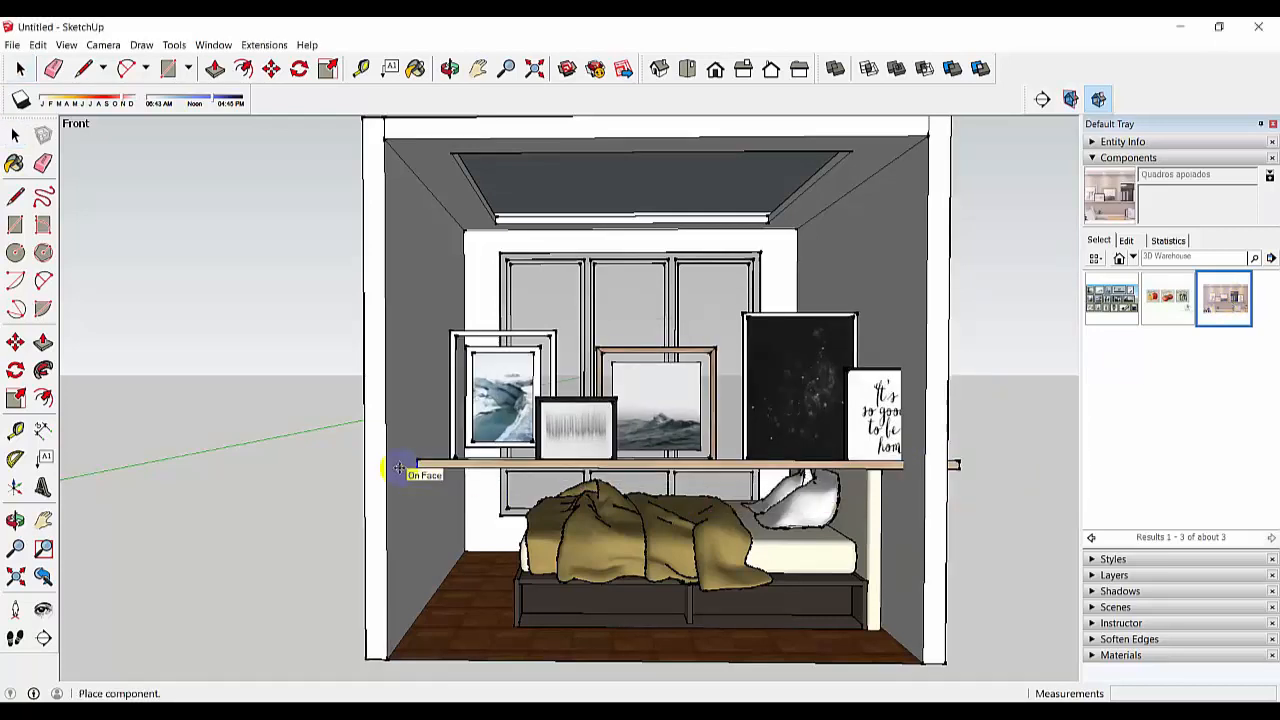
{"action": "scroll", "coordinate": [520, 425], "scroll_direction": "down", "scroll_amount": 5}
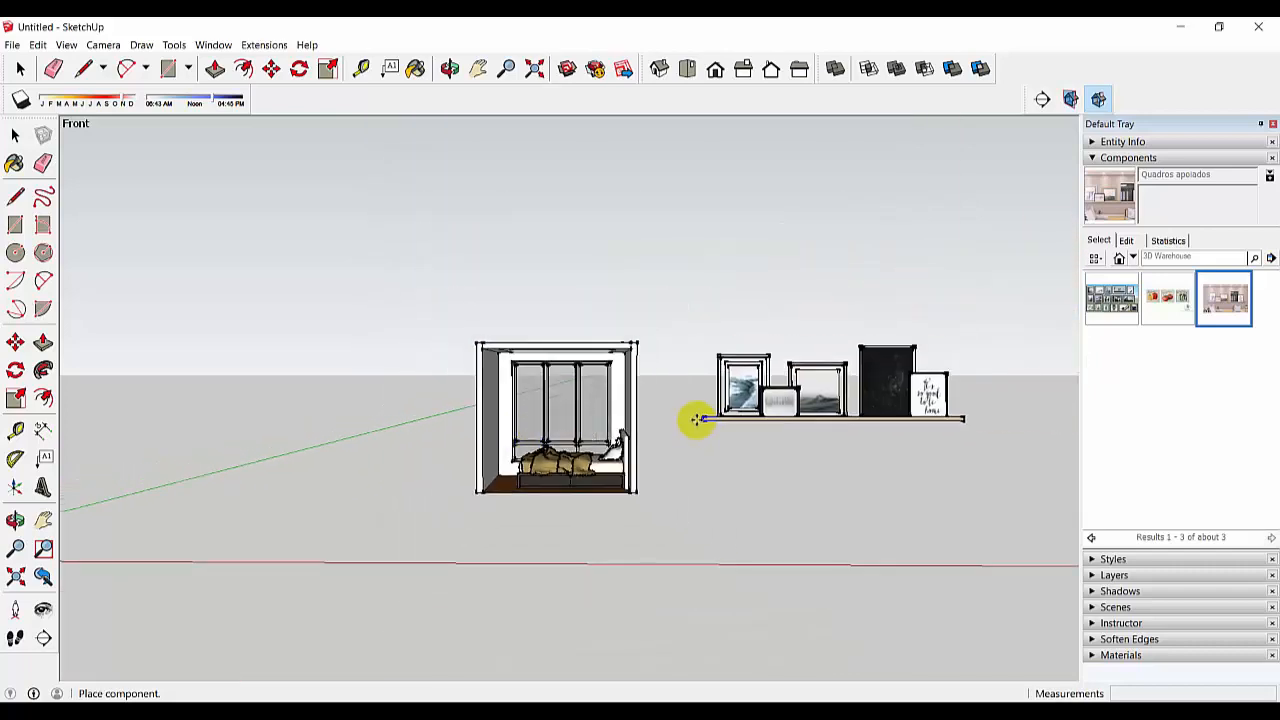
{"action": "left_click", "coordinate": [668, 477]}
{"action": "scroll", "coordinate": [668, 477], "scroll_direction": "up", "scroll_amount": 3}
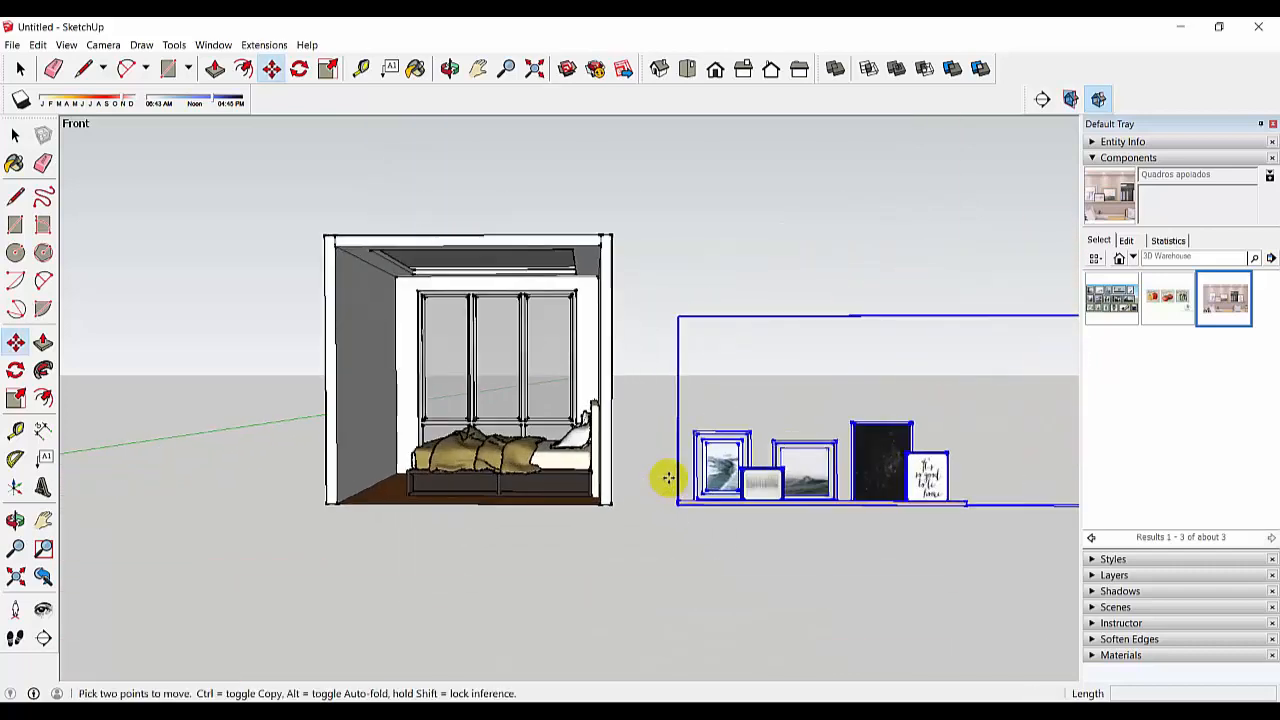
Rotate the picture shelf component 90 degrees on the ground plane around a point outside the room's front corner.
{"action": "scroll", "coordinate": [668, 477], "scroll_direction": "down", "scroll_amount": 3}
{"action": "scroll", "coordinate": [668, 477], "scroll_direction": "up", "scroll_amount": 4}
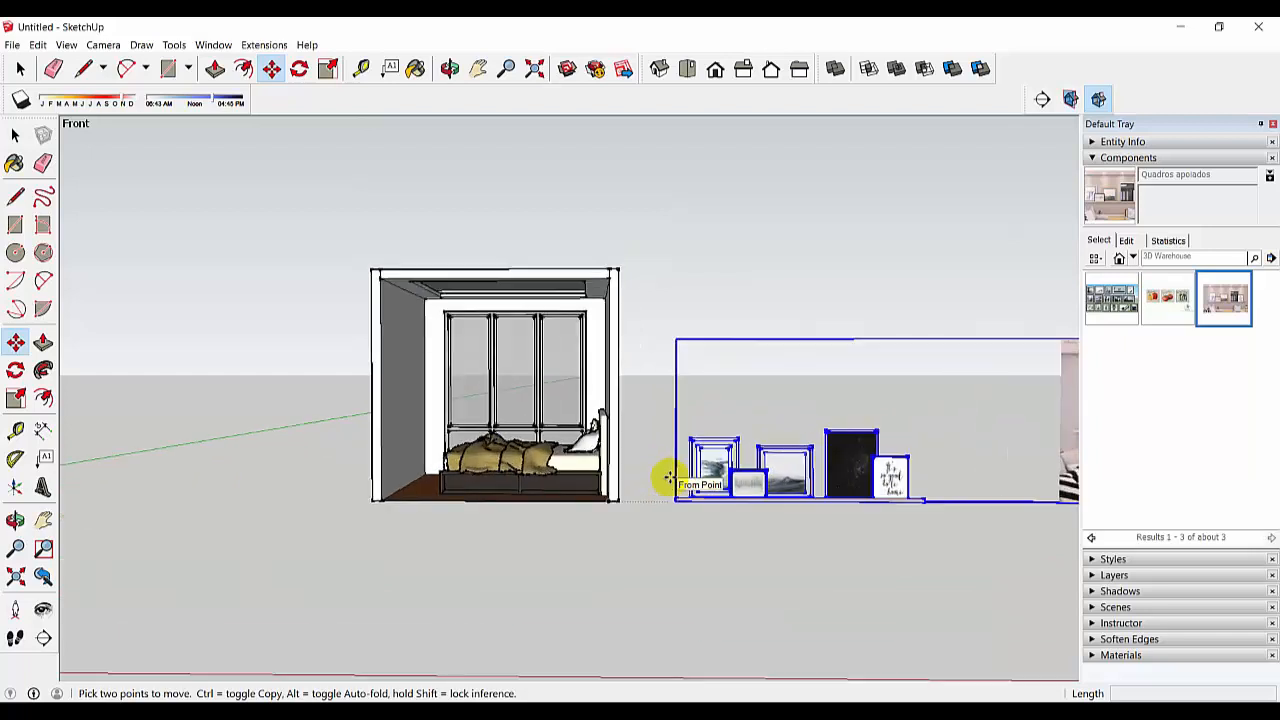
{"action": "scroll", "coordinate": [668, 477], "scroll_direction": "down", "scroll_amount": 2}
{"action": "scroll", "coordinate": [668, 477], "scroll_direction": "up", "scroll_amount": 2}
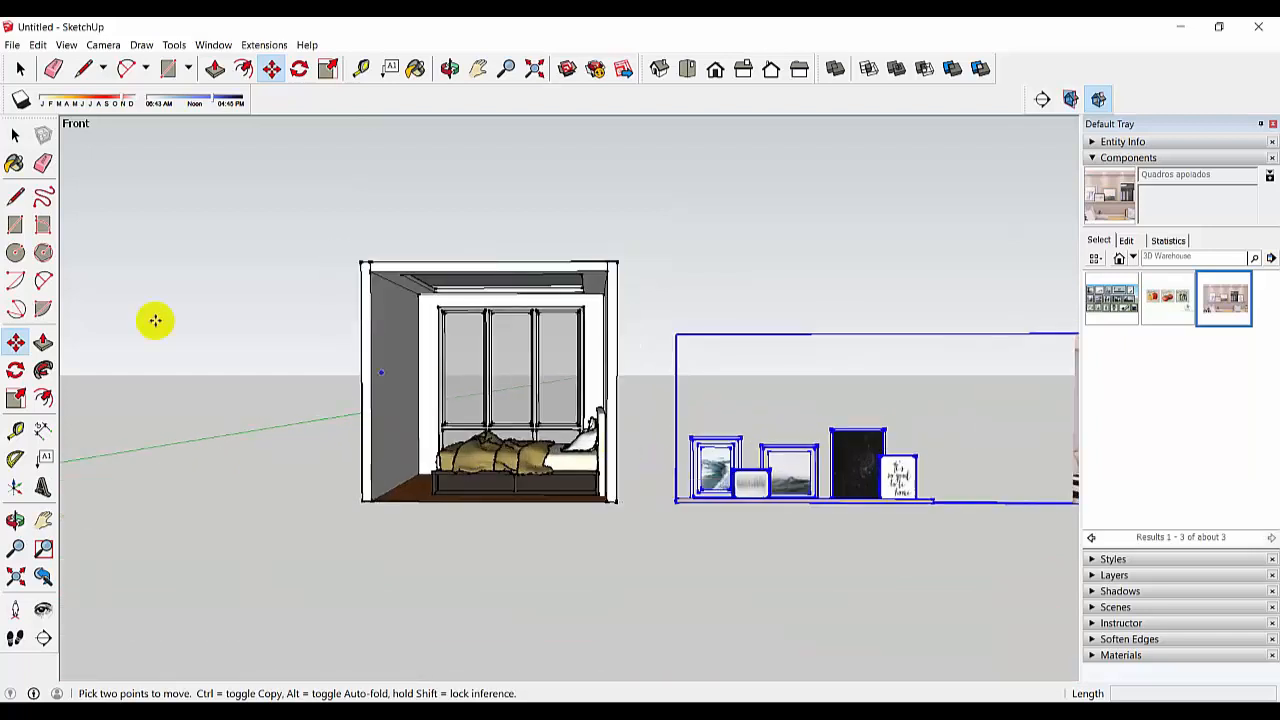
{"action": "left_click", "coordinate": [15, 370]}
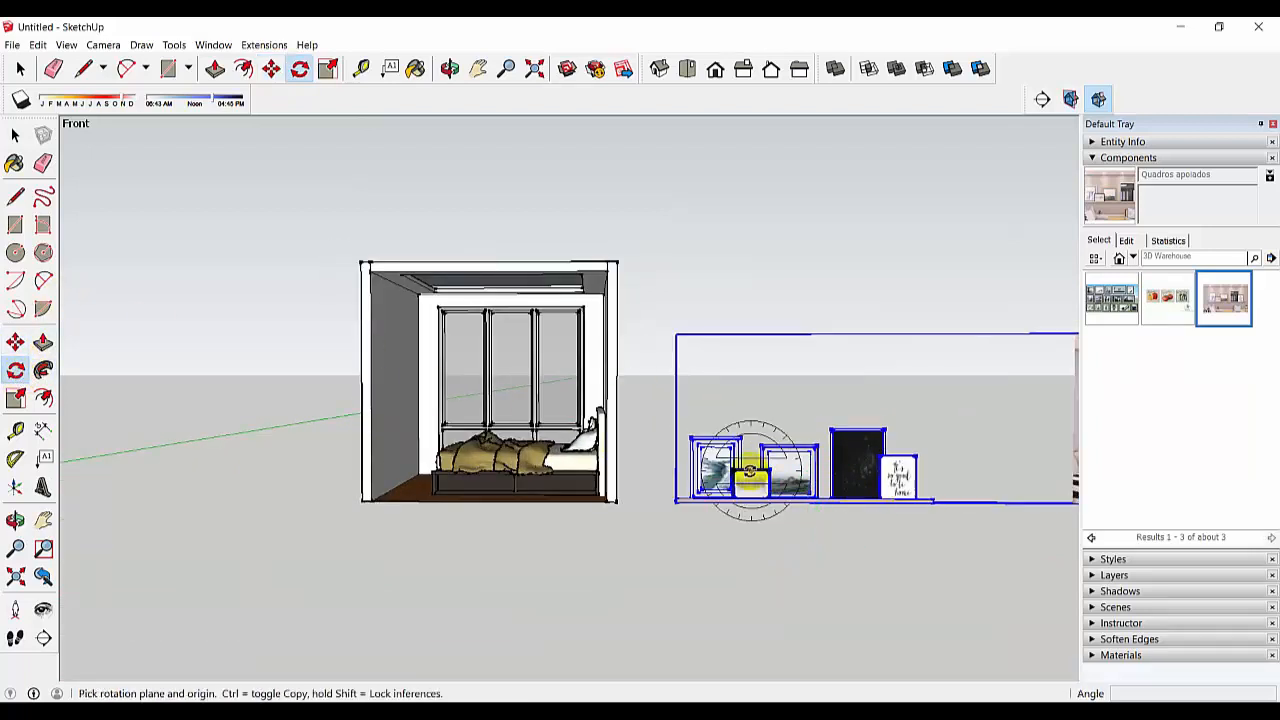
{"action": "scroll", "coordinate": [700, 494], "scroll_direction": "up", "scroll_amount": 3}
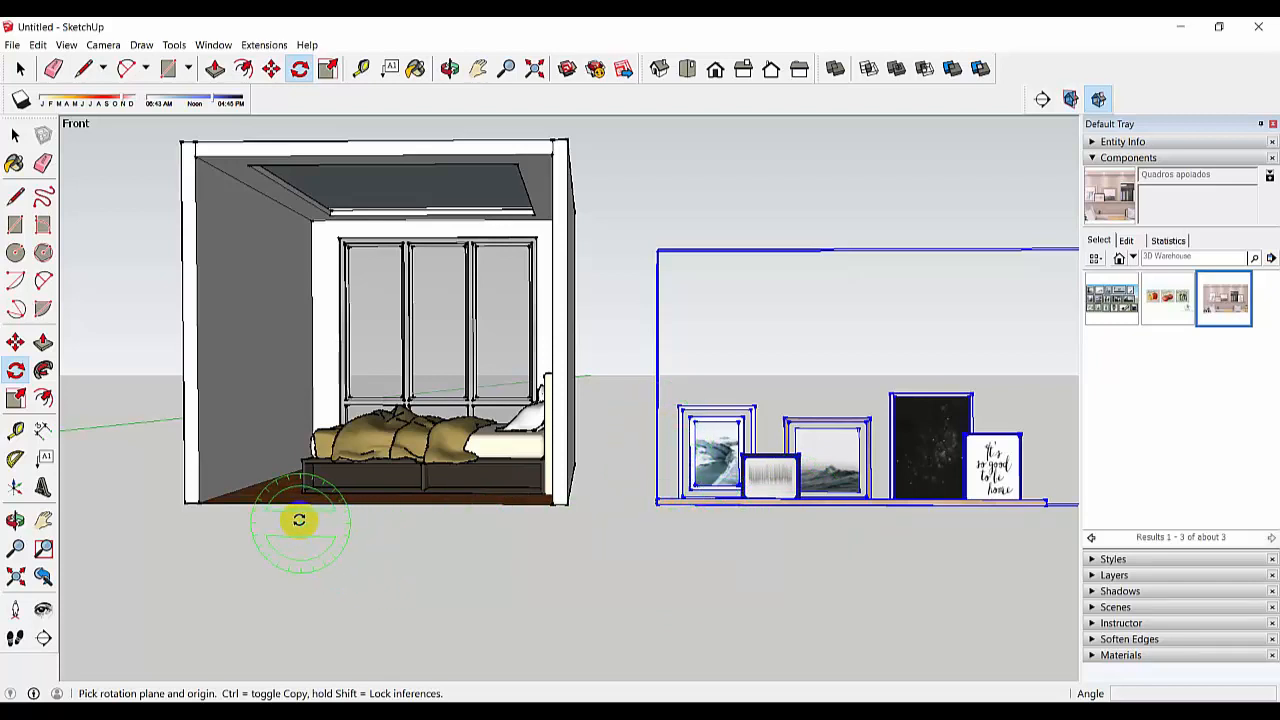
{"action": "scroll", "coordinate": [280, 490], "scroll_direction": "up", "scroll_amount": 4}
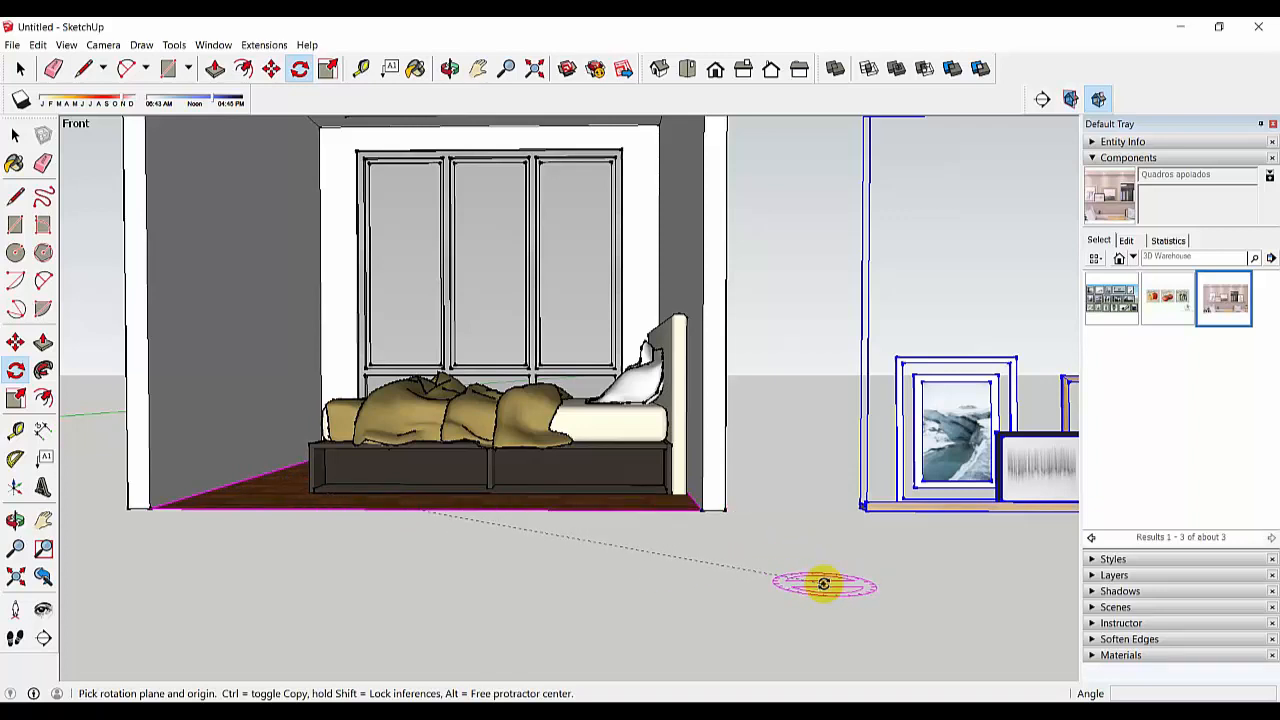
{"action": "left_click", "coordinate": [823, 583]}
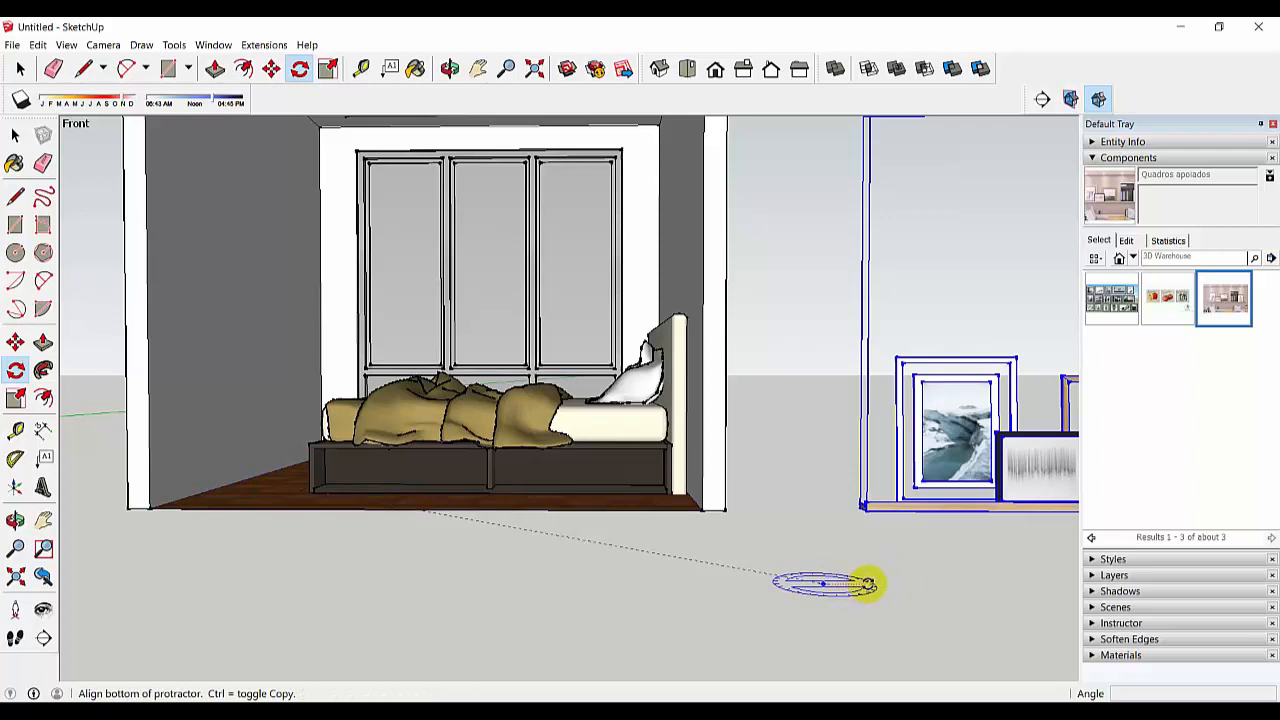
{"action": "left_click", "coordinate": [870, 583]}
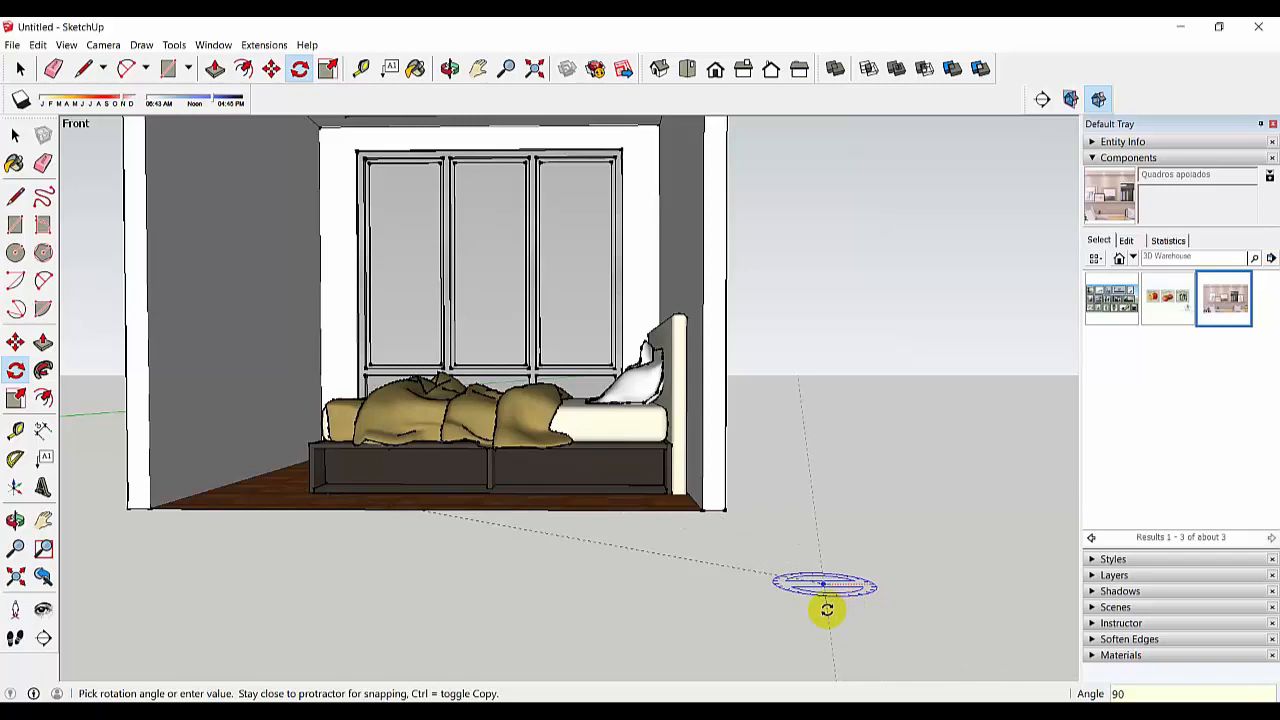
{"action": "key", "text": "Return"}
{"action": "scroll", "coordinate": [909, 514], "scroll_direction": "down", "scroll_amount": 3}
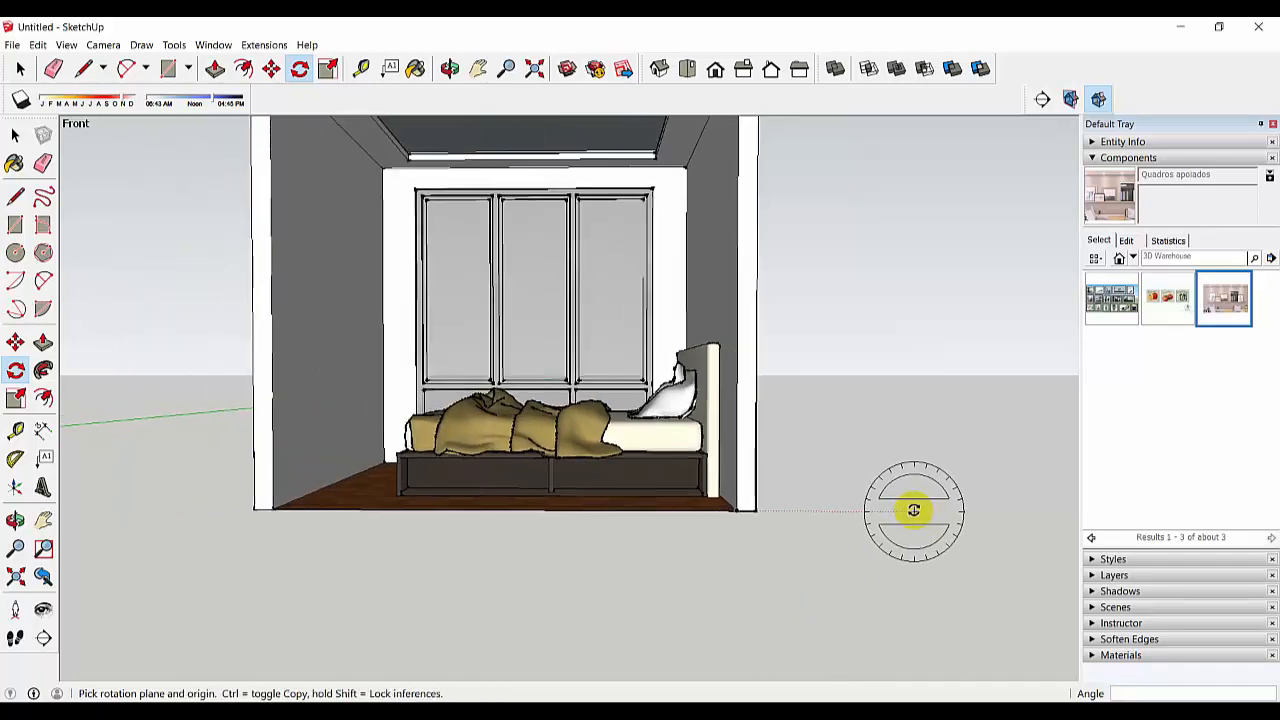
Delete the living-room reference photo inside the picture shelf component, keeping the shelf with its frames.
{"action": "left_click", "coordinate": [15, 135]}
{"action": "scroll", "coordinate": [600, 470], "scroll_direction": "down", "scroll_amount": 3}
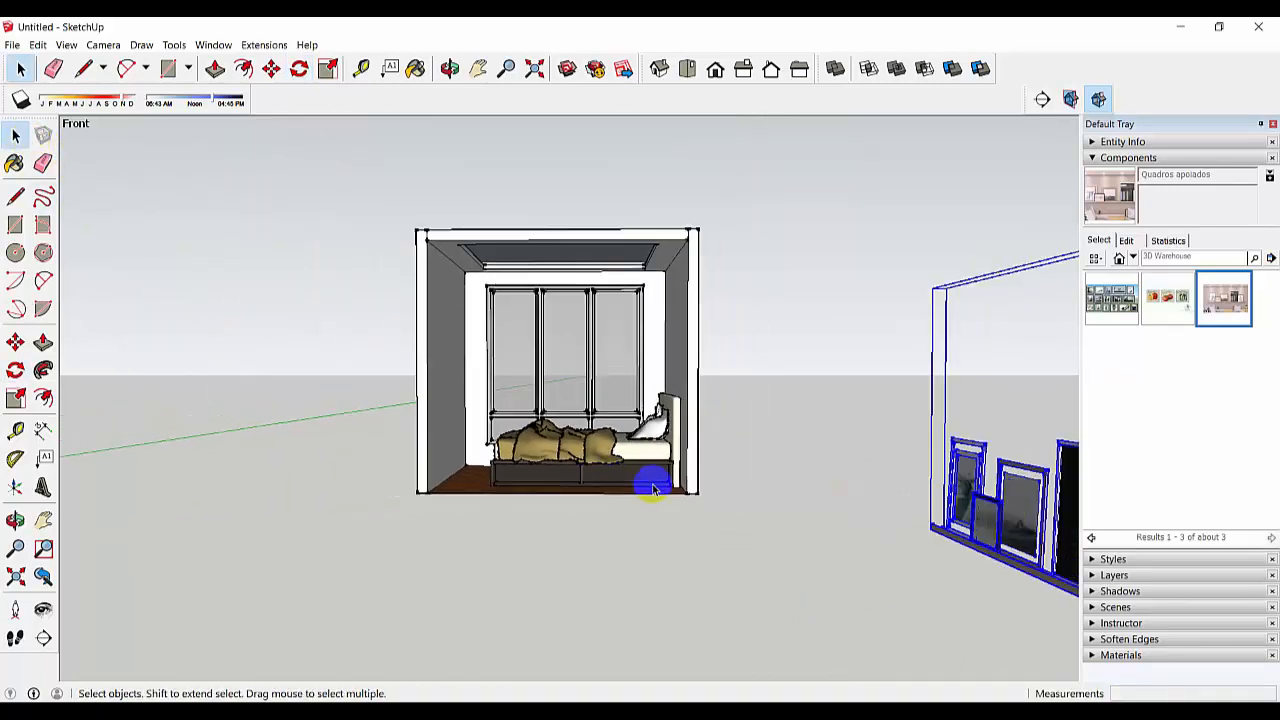
{"action": "middle_click_drag", "start_coordinate": [654, 489], "coordinate": [640, 440]}
{"action": "scroll", "coordinate": [478, 468], "scroll_direction": "down", "scroll_amount": 1}
{"action": "double_click", "coordinate": [640, 440]}
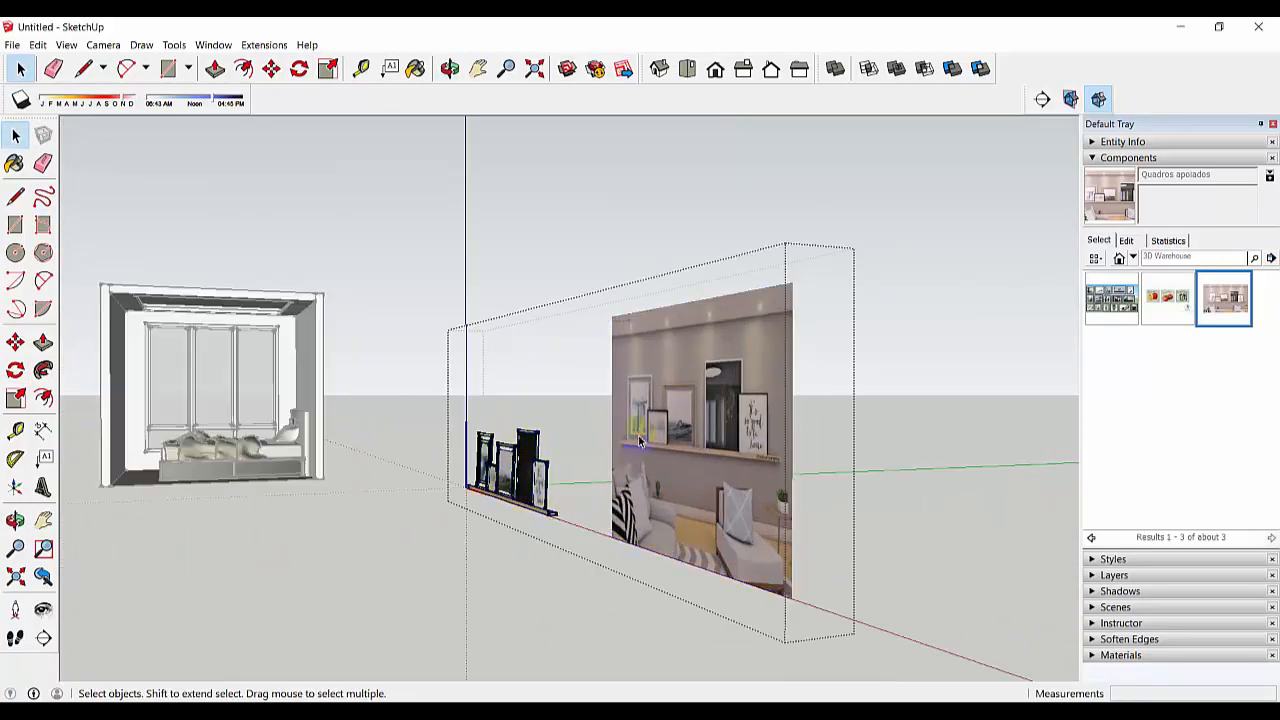
{"action": "left_click", "coordinate": [677, 451]}
{"action": "key", "text": "Delete"}
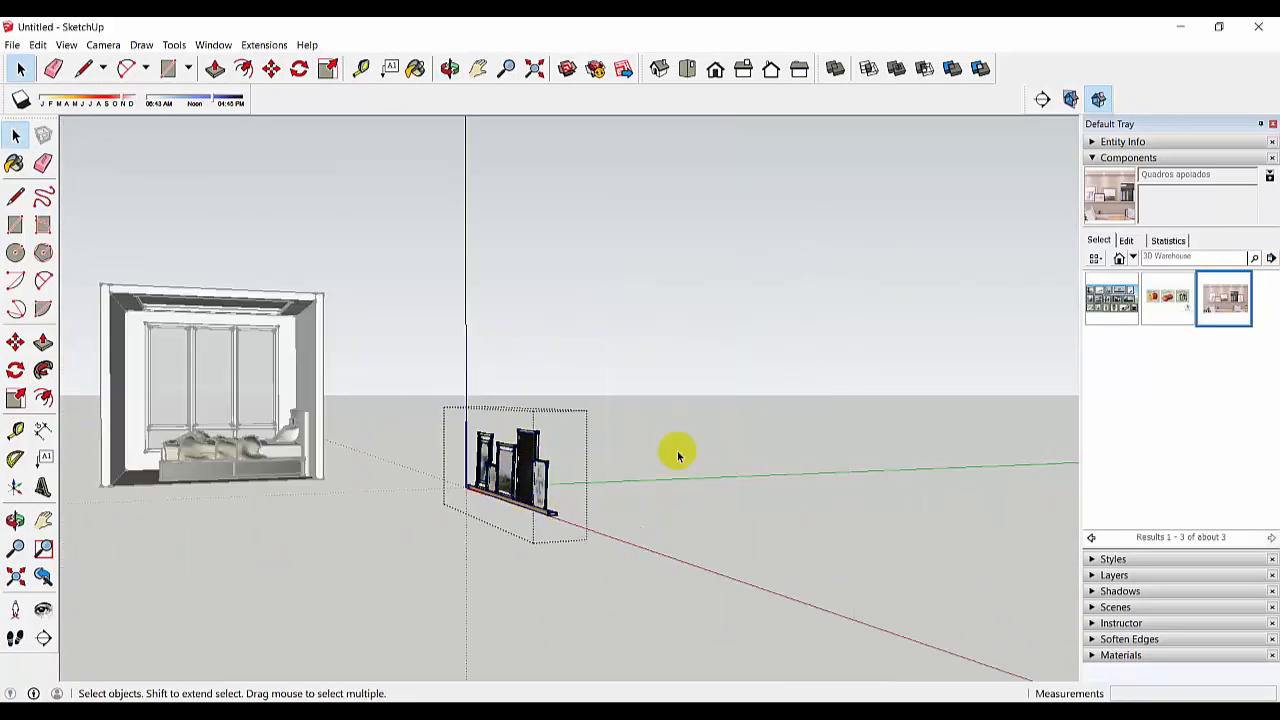
{"action": "left_click", "coordinate": [677, 455]}
Move the picture shelf by its rear bottom corner onto the wall above the bed's headboard.
{"action": "scroll", "coordinate": [519, 464], "scroll_direction": "up", "scroll_amount": 2}
{"action": "left_click", "coordinate": [519, 464]}
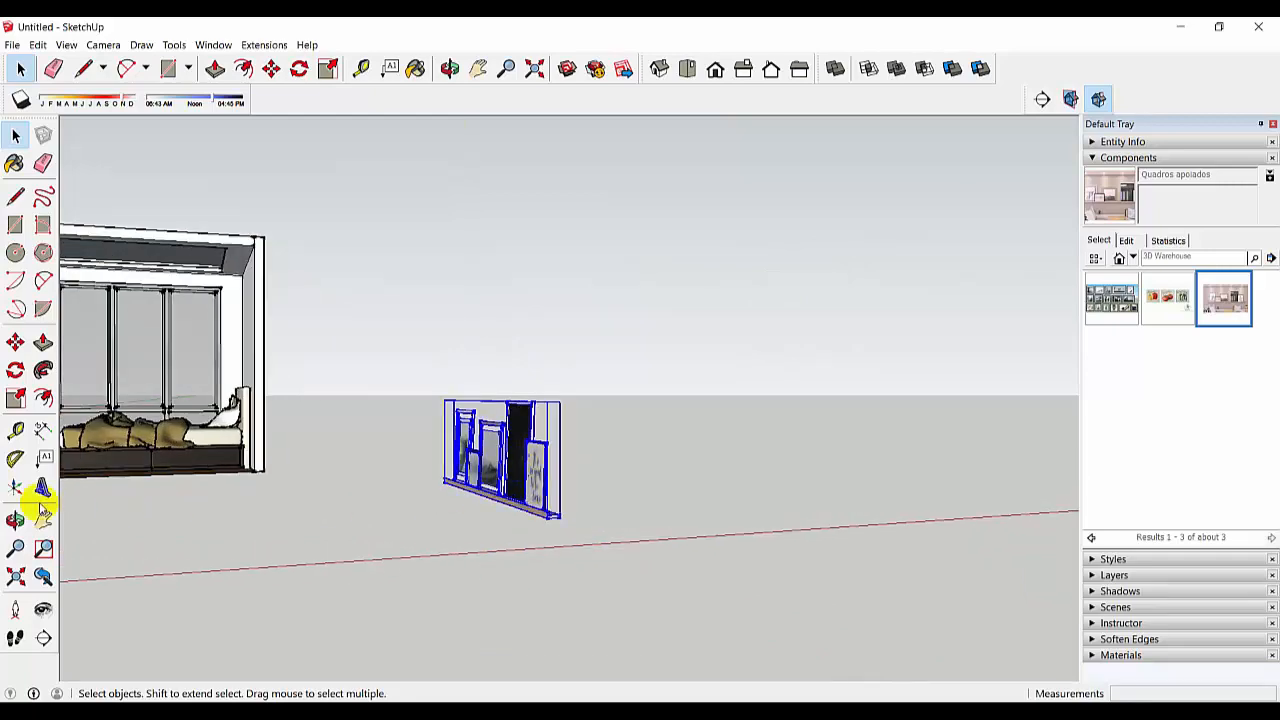
{"action": "left_click", "coordinate": [15, 342]}
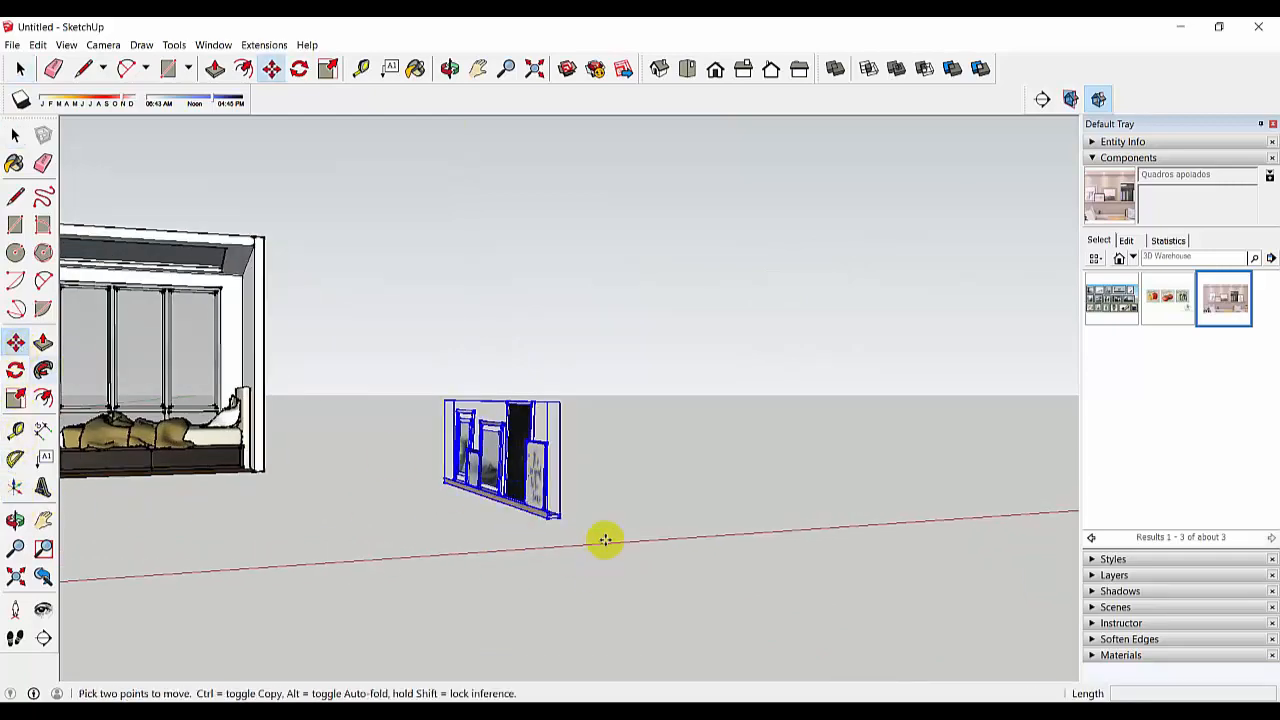
{"action": "middle_click_drag", "start_coordinate": [606, 537], "coordinate": [583, 517]}
{"action": "scroll", "coordinate": [542, 527], "scroll_direction": "up", "scroll_amount": 3}
{"action": "scroll", "coordinate": [524, 510], "scroll_direction": "down", "scroll_amount": 5}
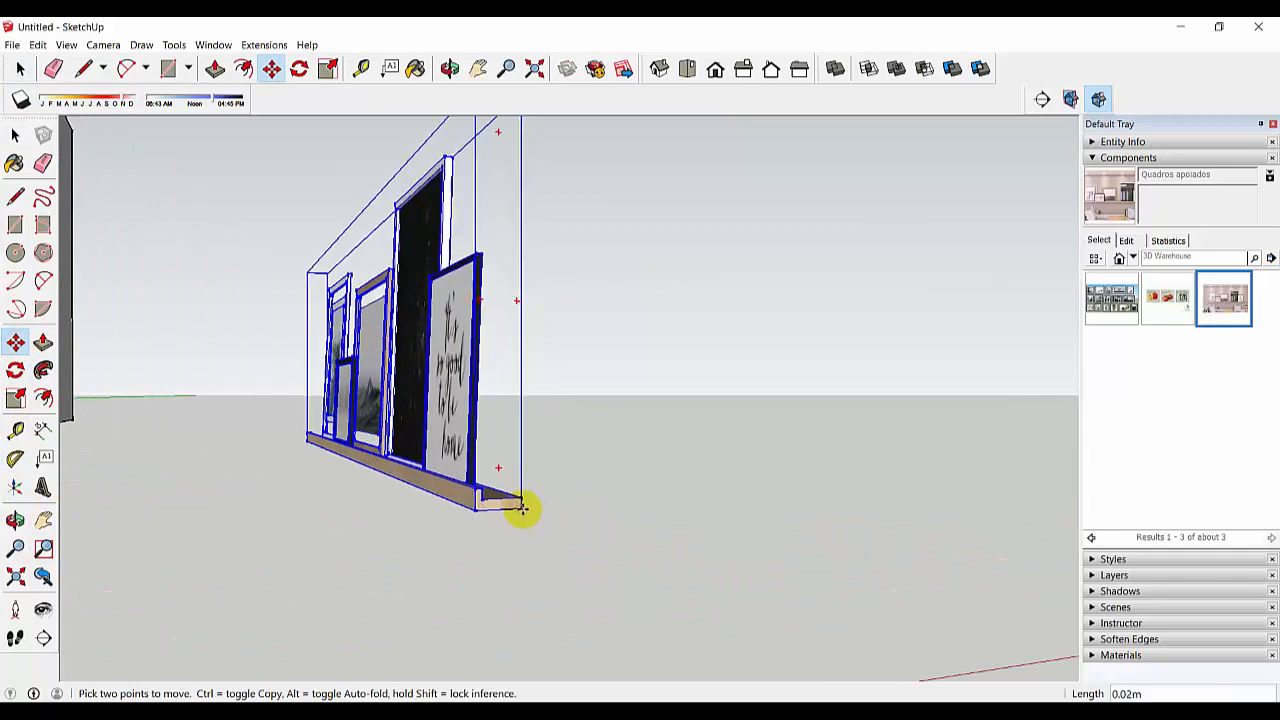
{"action": "middle_click_drag", "start_coordinate": [357, 457], "coordinate": [676, 560]}
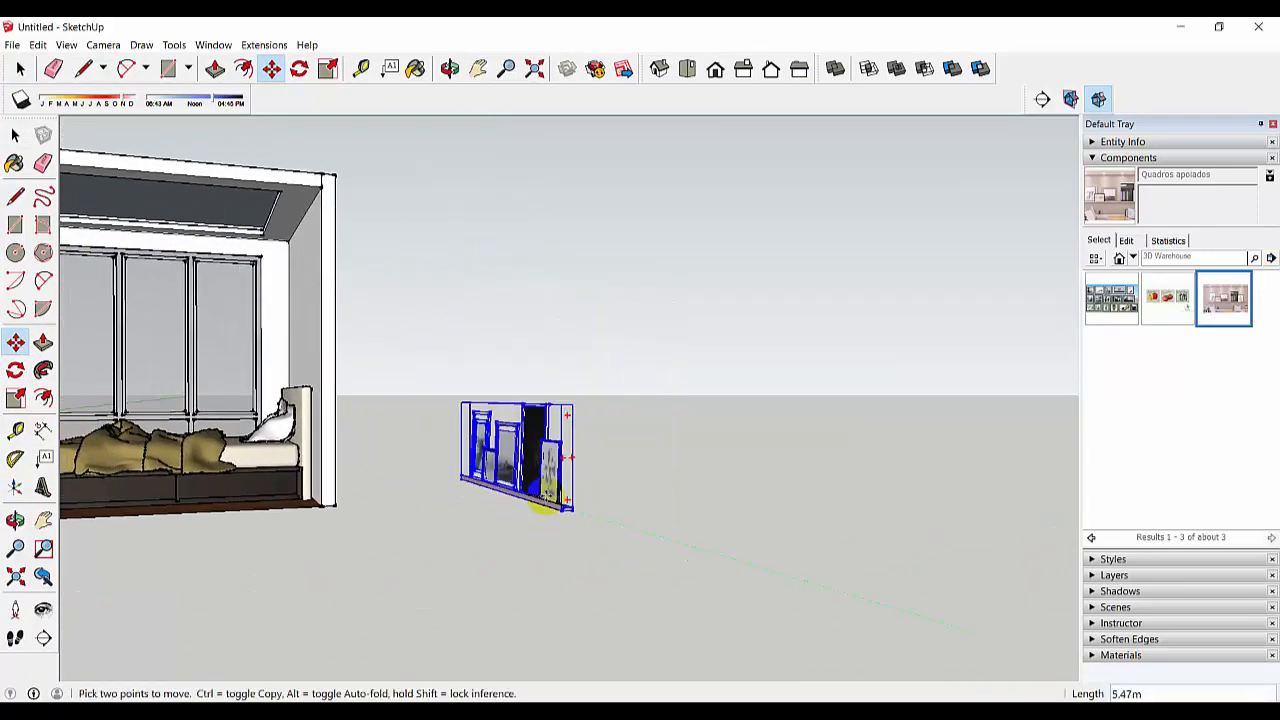
{"action": "scroll", "coordinate": [414, 391], "scroll_direction": "up", "scroll_amount": 1}
{"action": "middle_click_drag", "start_coordinate": [414, 391], "coordinate": [645, 489], "text": "shift"}
{"action": "scroll", "coordinate": [385, 412], "scroll_direction": "down", "scroll_amount": 2}
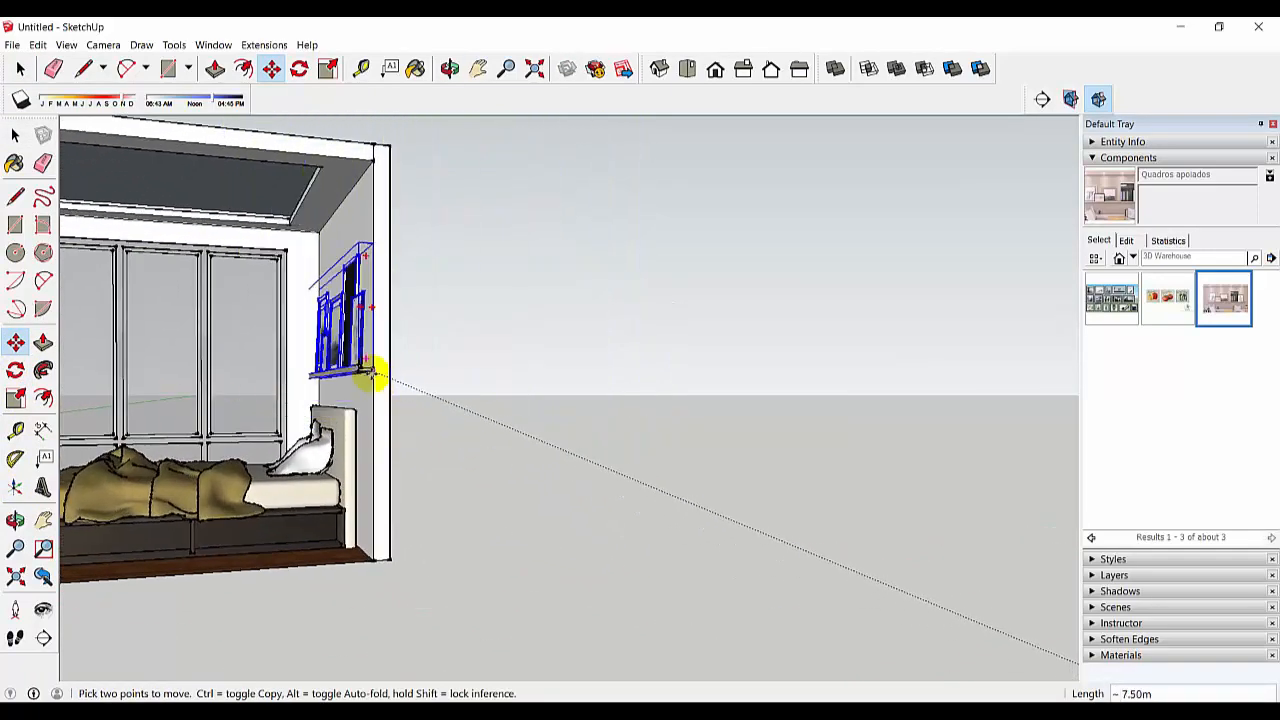
{"action": "left_click", "coordinate": [373, 380]}
{"action": "scroll", "coordinate": [373, 380], "scroll_direction": "up", "scroll_amount": 3}
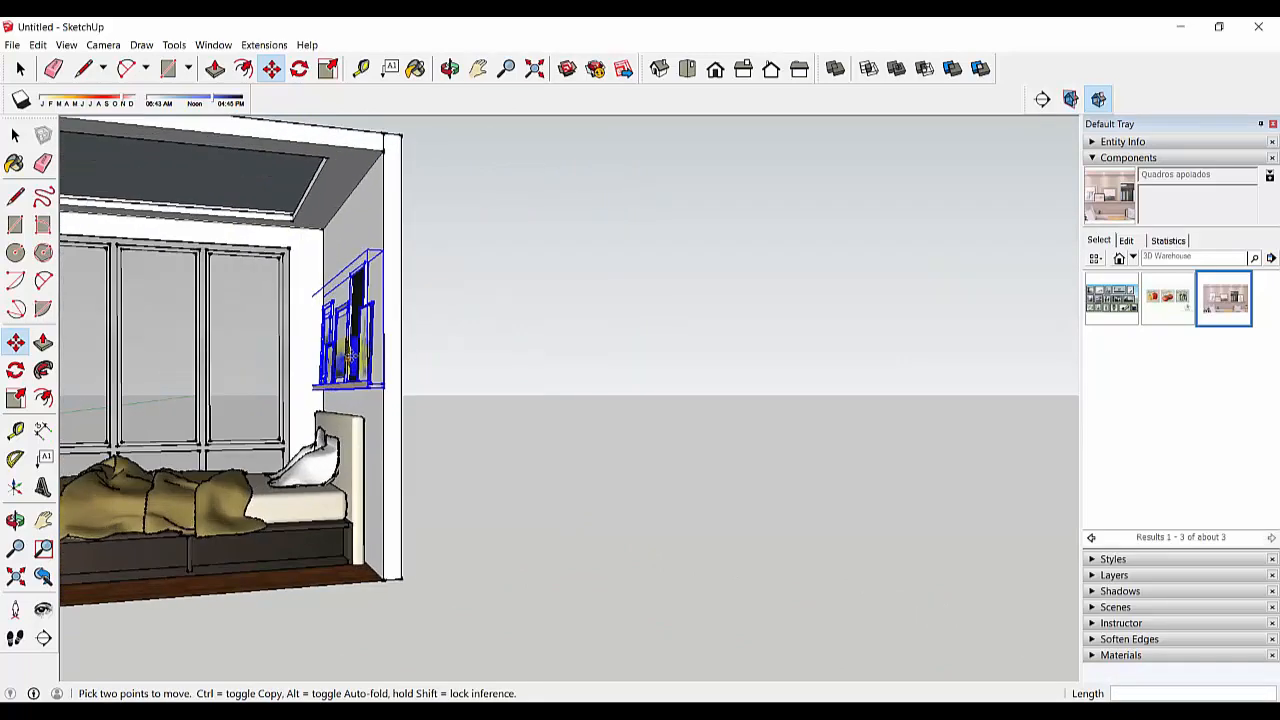
Scale the picture shelf down in width and height from its upper corner, entering a factor of 0.5.
{"action": "middle_click_drag", "start_coordinate": [375, 370], "coordinate": [555, 422]}
{"action": "scroll", "coordinate": [555, 422], "scroll_direction": "down", "scroll_amount": 1}
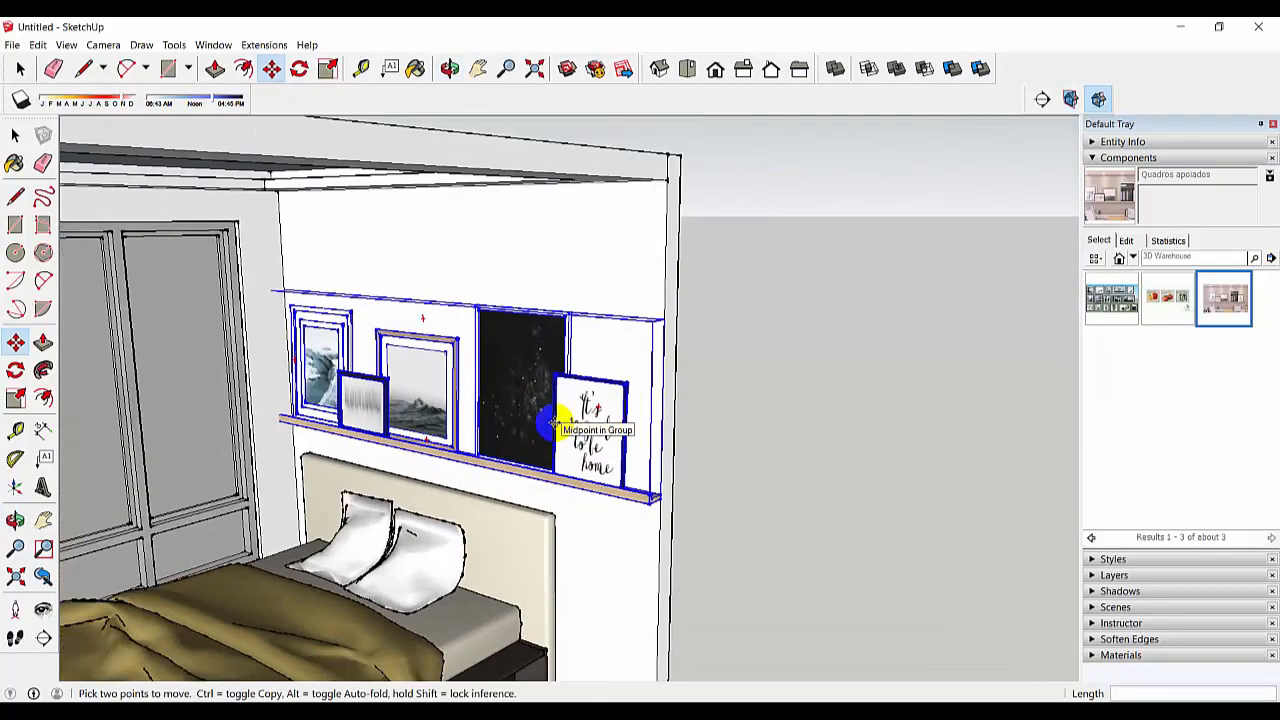
{"action": "left_click", "coordinate": [15, 398]}
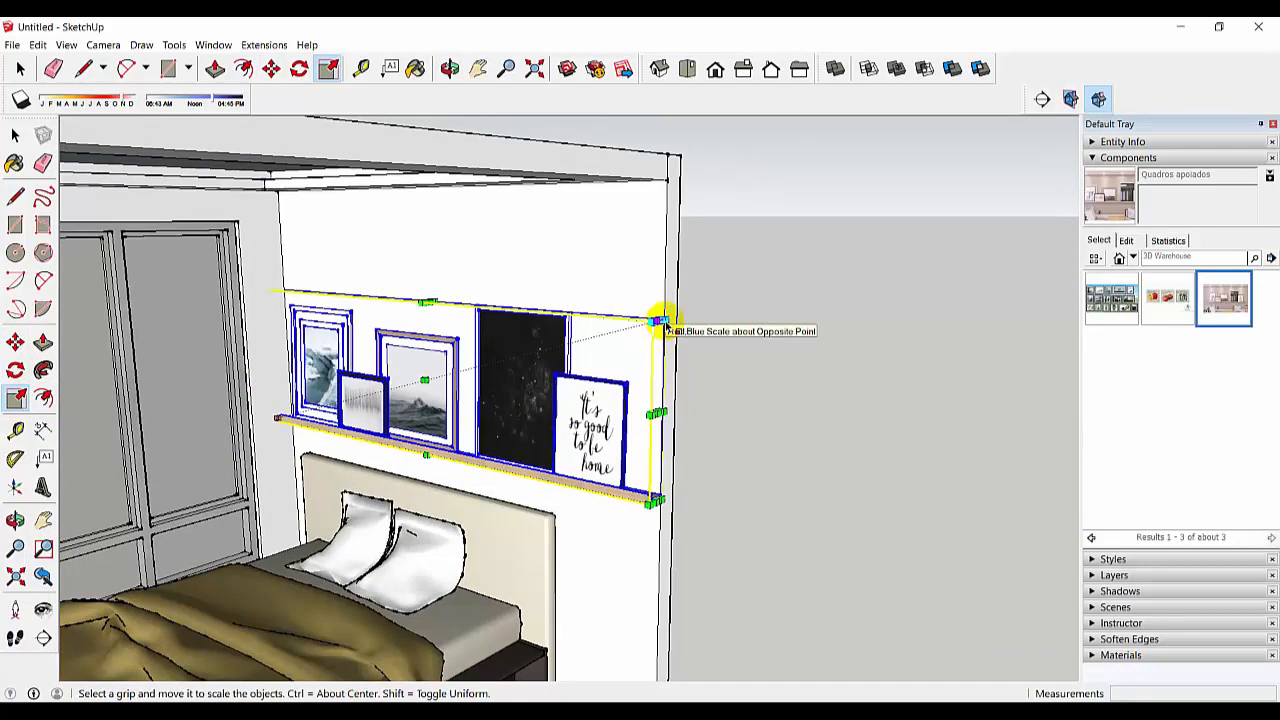
{"action": "left_click_drag", "start_coordinate": [664, 326], "coordinate": [429, 372]}
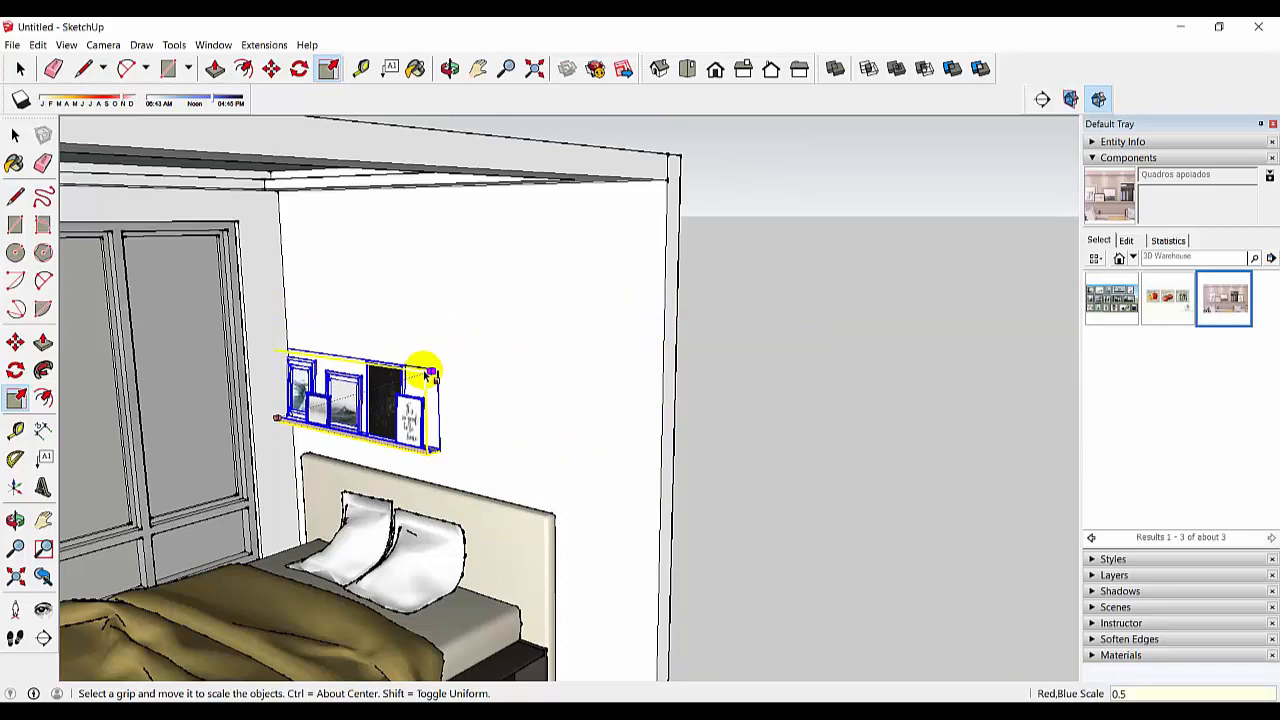
{"action": "key", "text": "Return"}
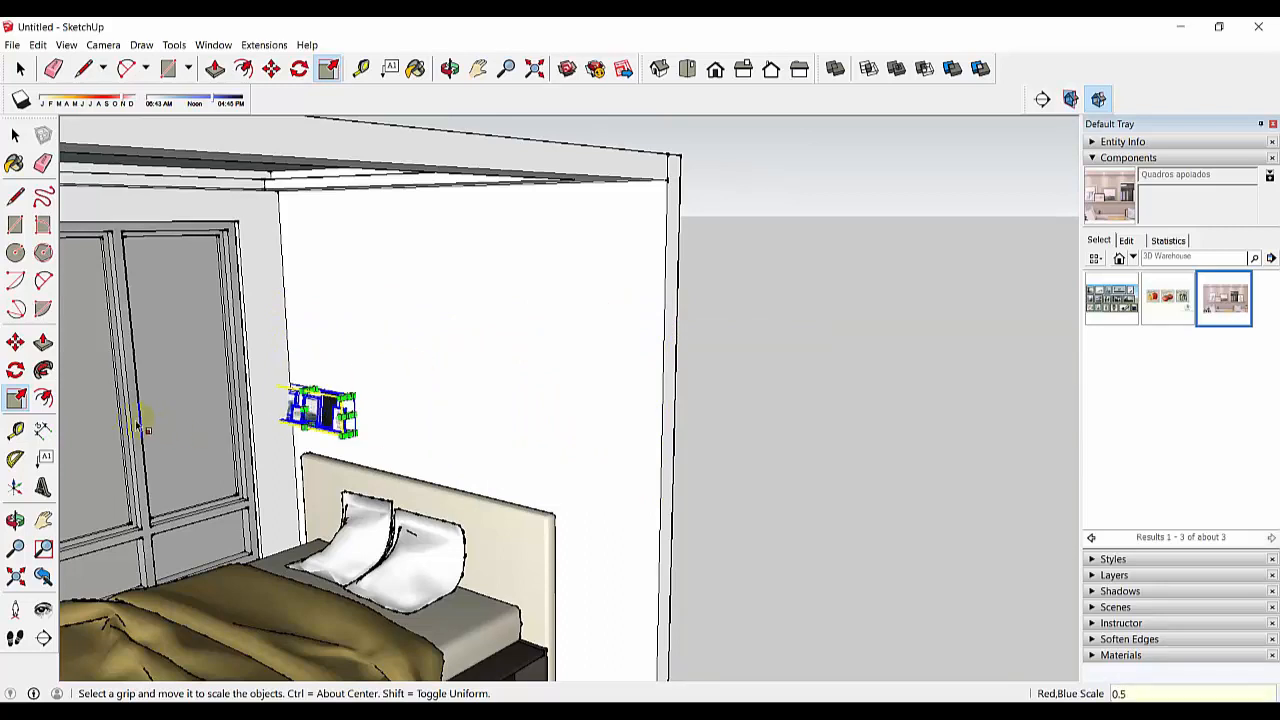
Move the reduced picture shelf along the wall so it sits above the headboard.
{"action": "left_click", "coordinate": [15, 342]}
{"action": "left_click", "coordinate": [318, 402]}
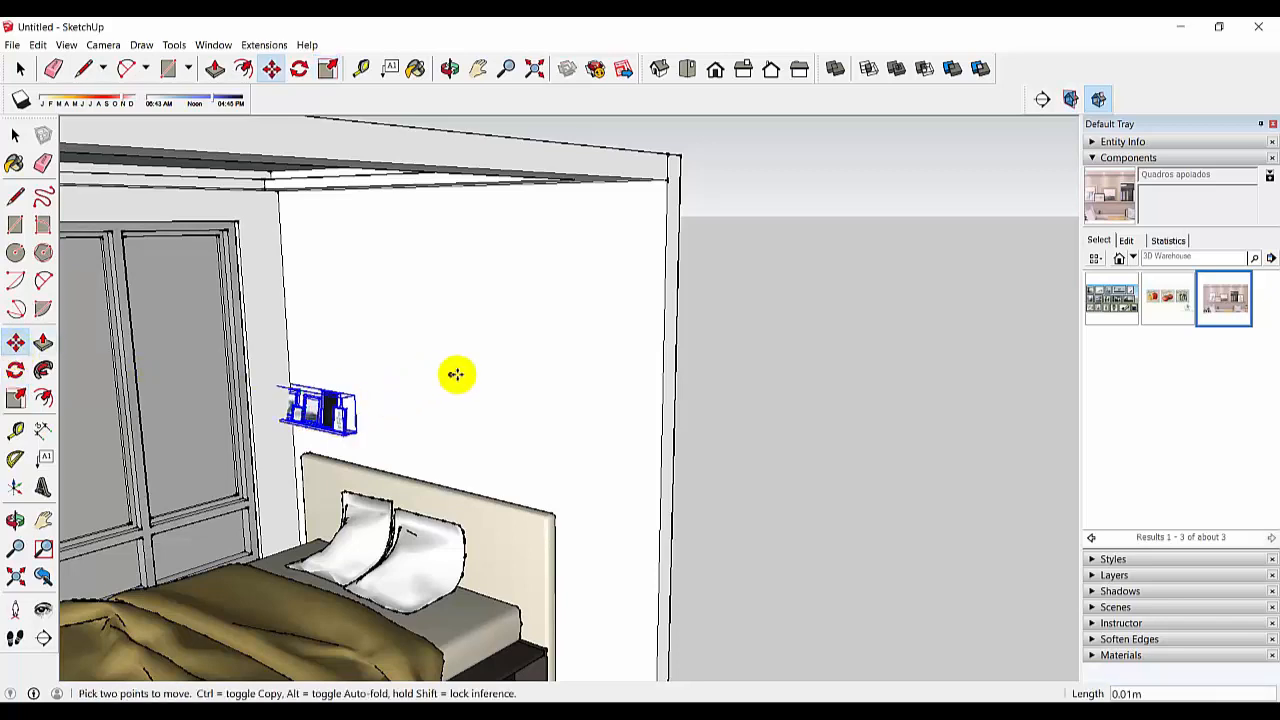
{"action": "left_click", "coordinate": [580, 397]}
Enlarge the picture shelf in width and height from its upper corner to roughly the headboard's width.
{"action": "left_click", "coordinate": [15, 397]}
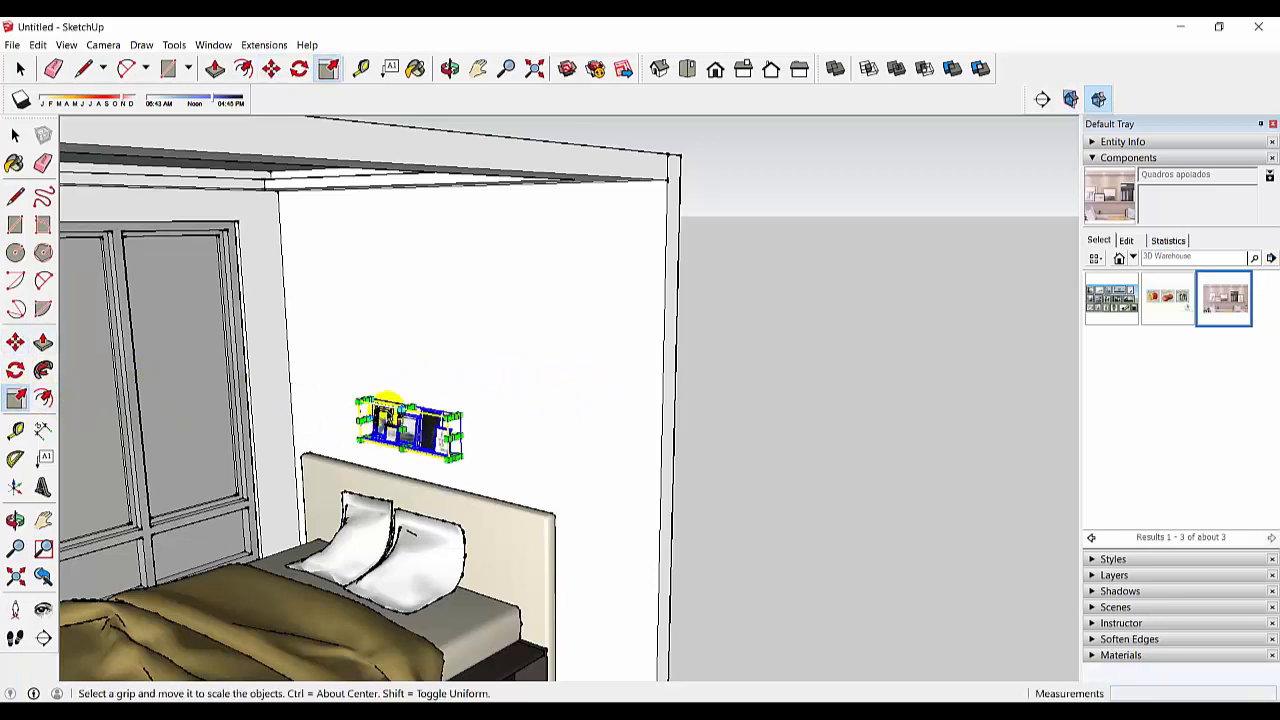
{"action": "scroll", "coordinate": [452, 420], "scroll_direction": "up", "scroll_amount": 4}
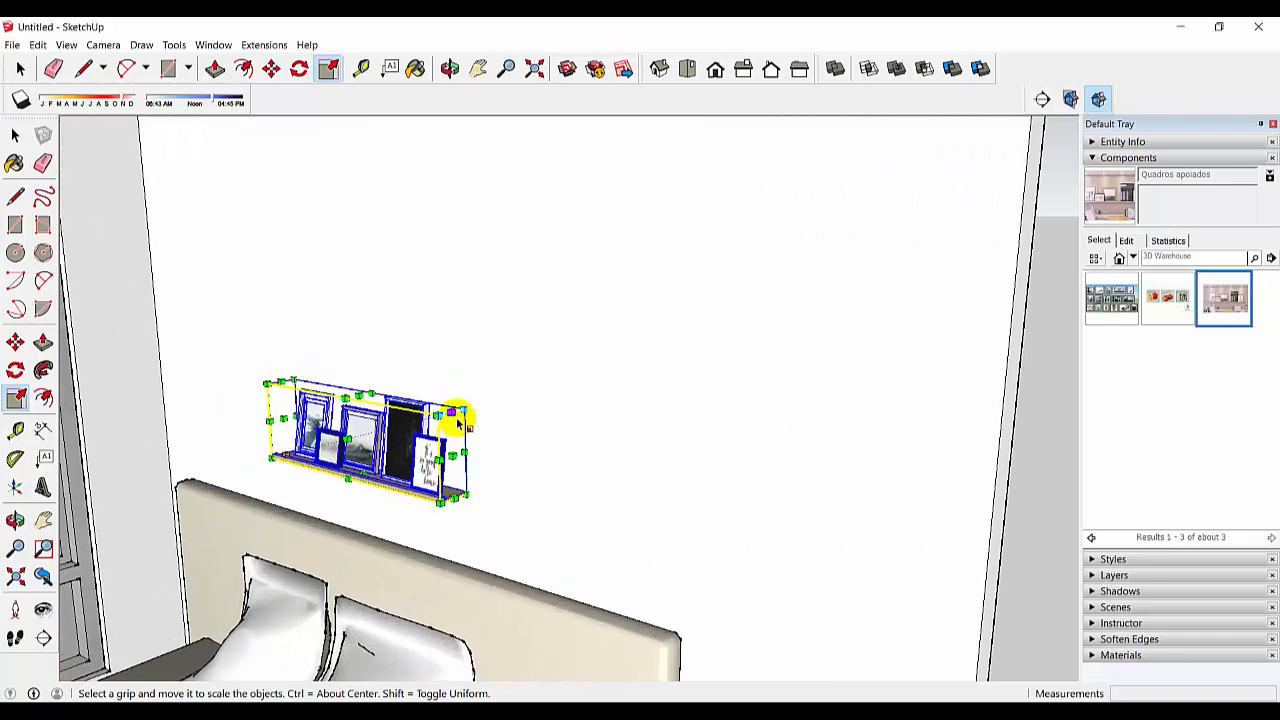
{"action": "left_click_drag", "start_coordinate": [455, 412], "coordinate": [761, 324]}
{"action": "scroll", "coordinate": [765, 335], "scroll_direction": "down", "scroll_amount": 5}
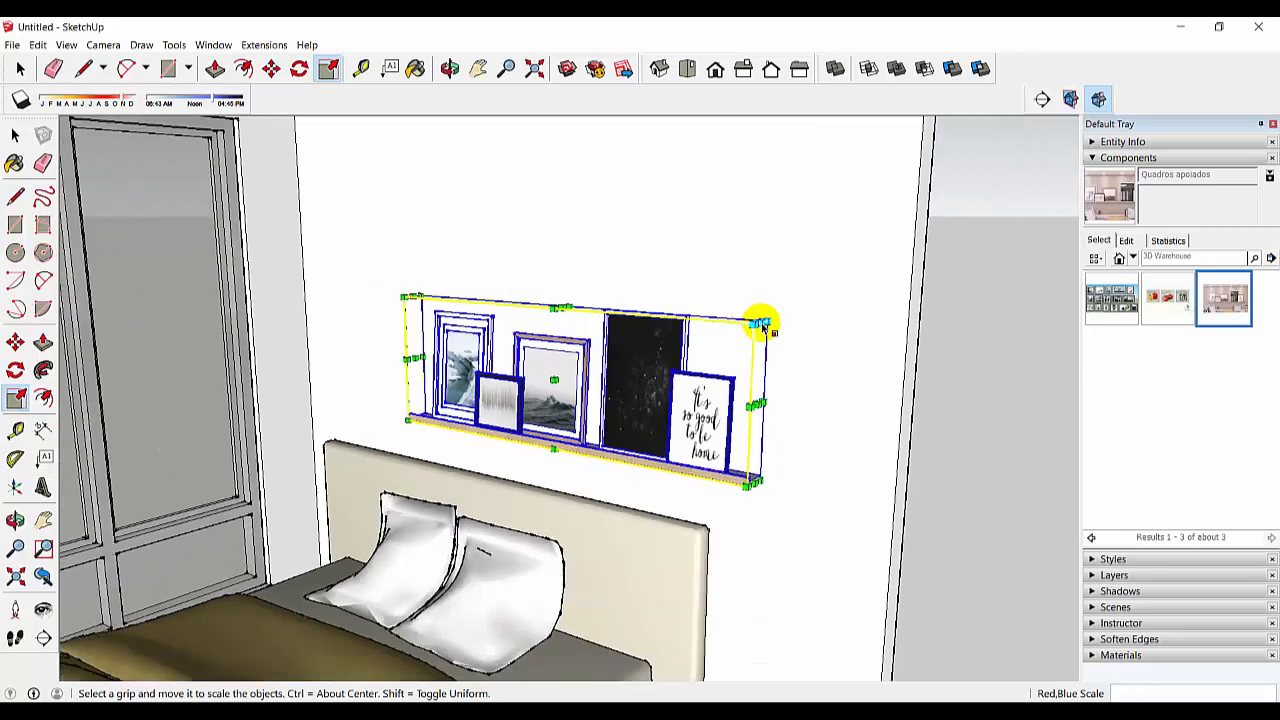
{"action": "scroll", "coordinate": [766, 345], "scroll_direction": "down", "scroll_amount": 2}
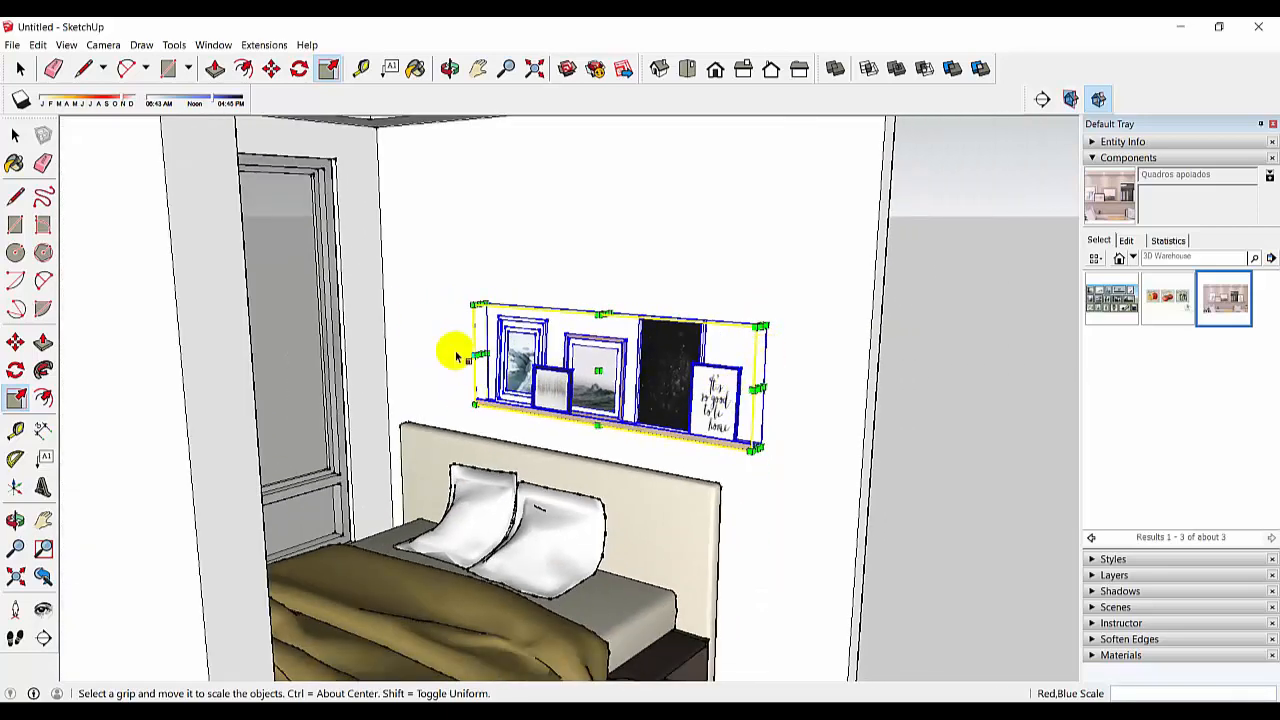
{"action": "scroll", "coordinate": [471, 363], "scroll_direction": "up", "scroll_amount": 2}
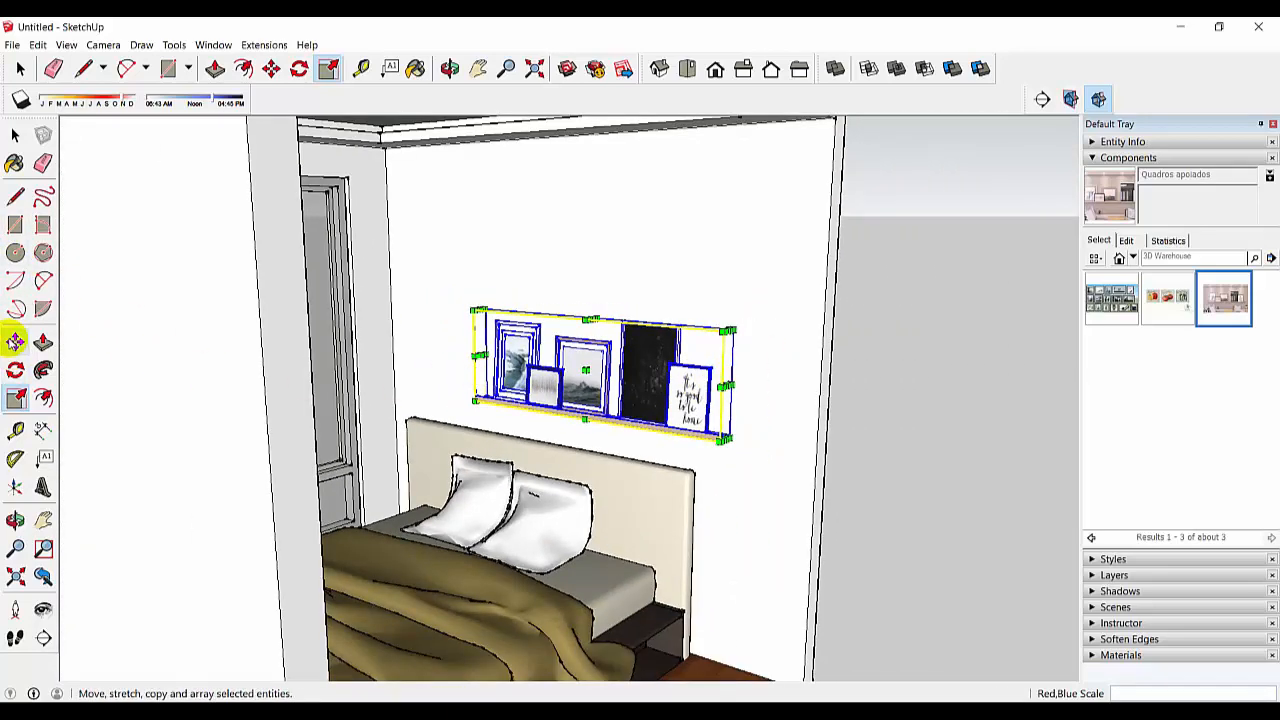
Move the bed about 0.29 m along the headboard wall, away from the window.
{"action": "left_click", "coordinate": [15, 135]}
{"action": "left_click", "coordinate": [538, 494]}
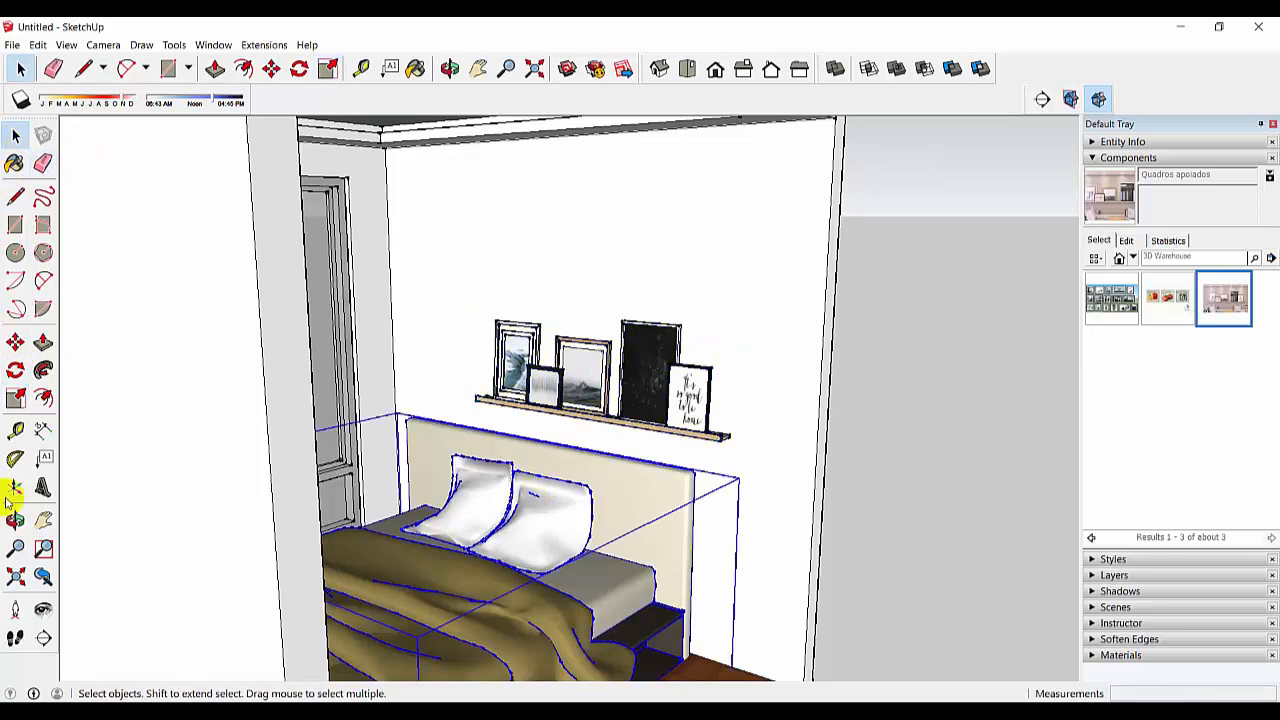
{"action": "left_click", "coordinate": [15, 342]}
{"action": "left_click", "coordinate": [566, 274]}
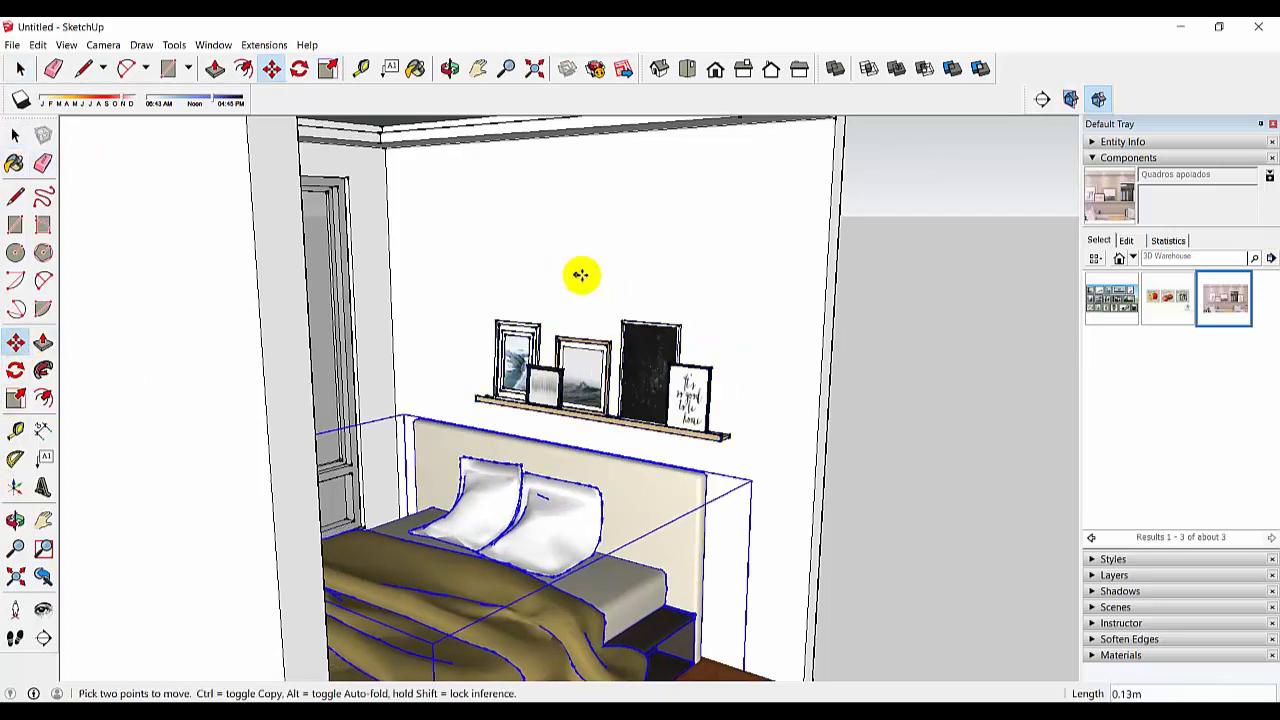
{"action": "left_click", "coordinate": [597, 280]}
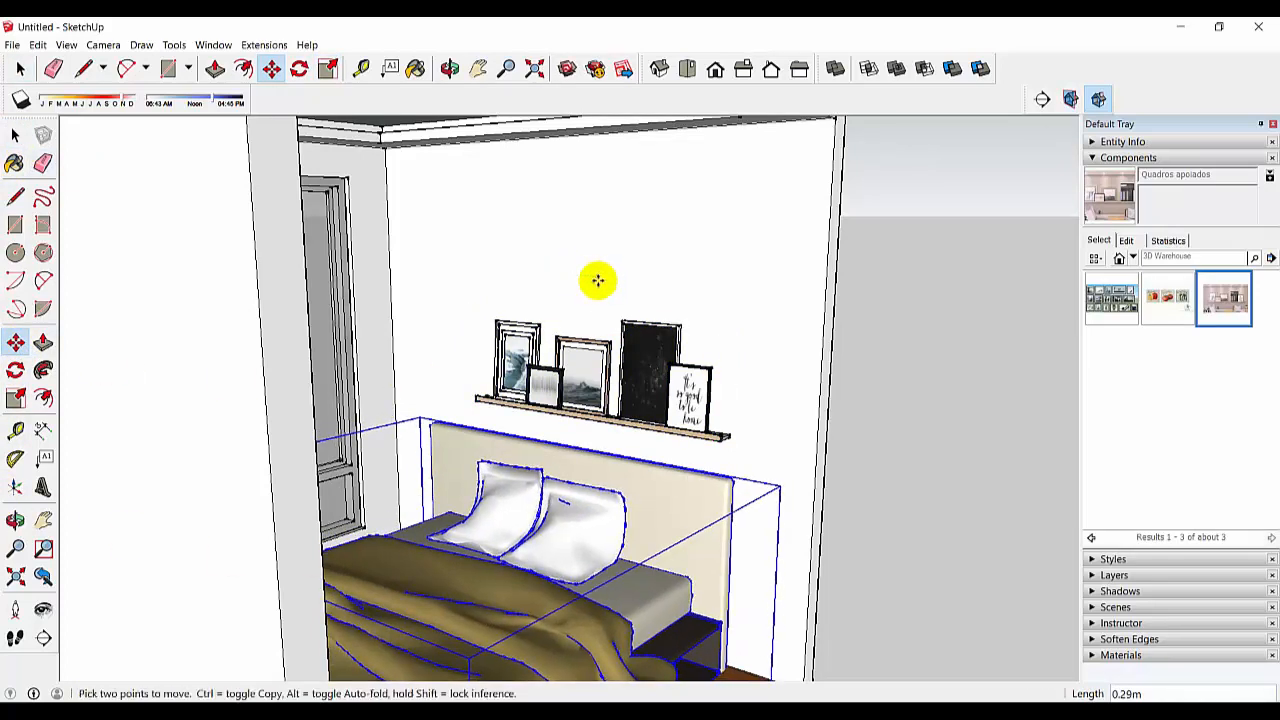
Raise the picture shelf about 0.16 m higher on the wall above the headboard and deselect it.
{"action": "left_click", "coordinate": [12, 135]}
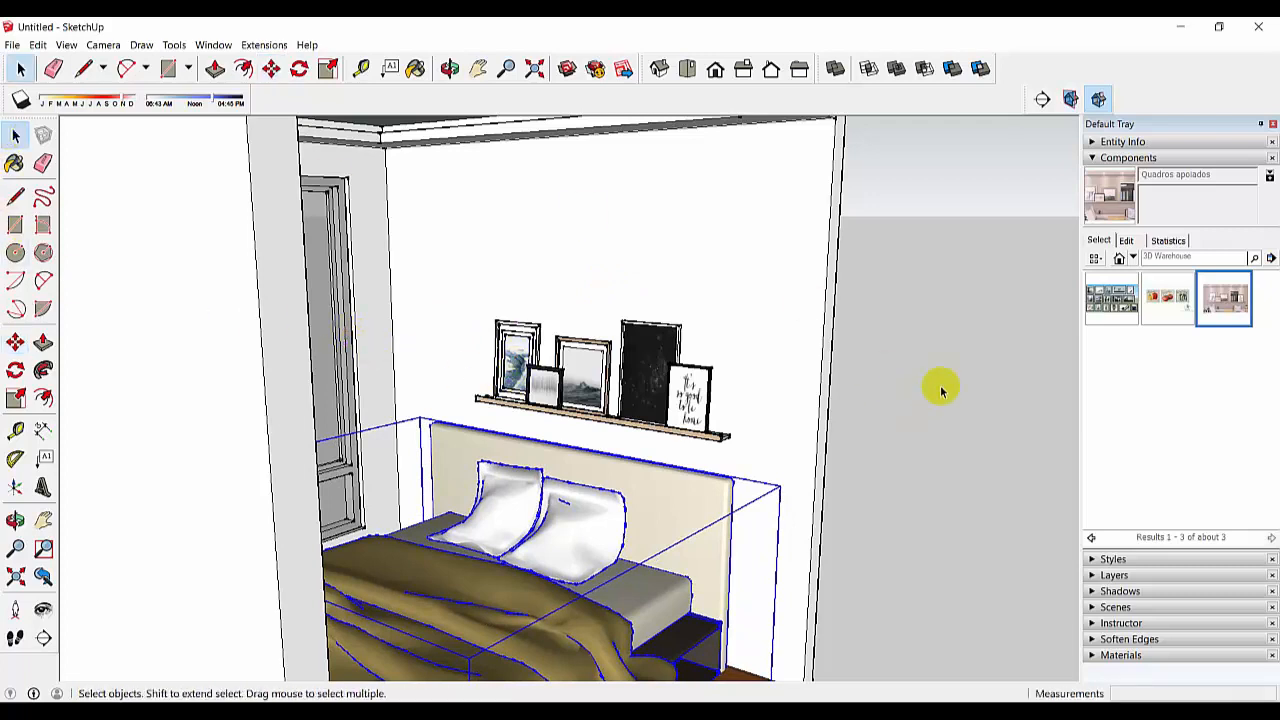
{"action": "left_click", "coordinate": [666, 423]}
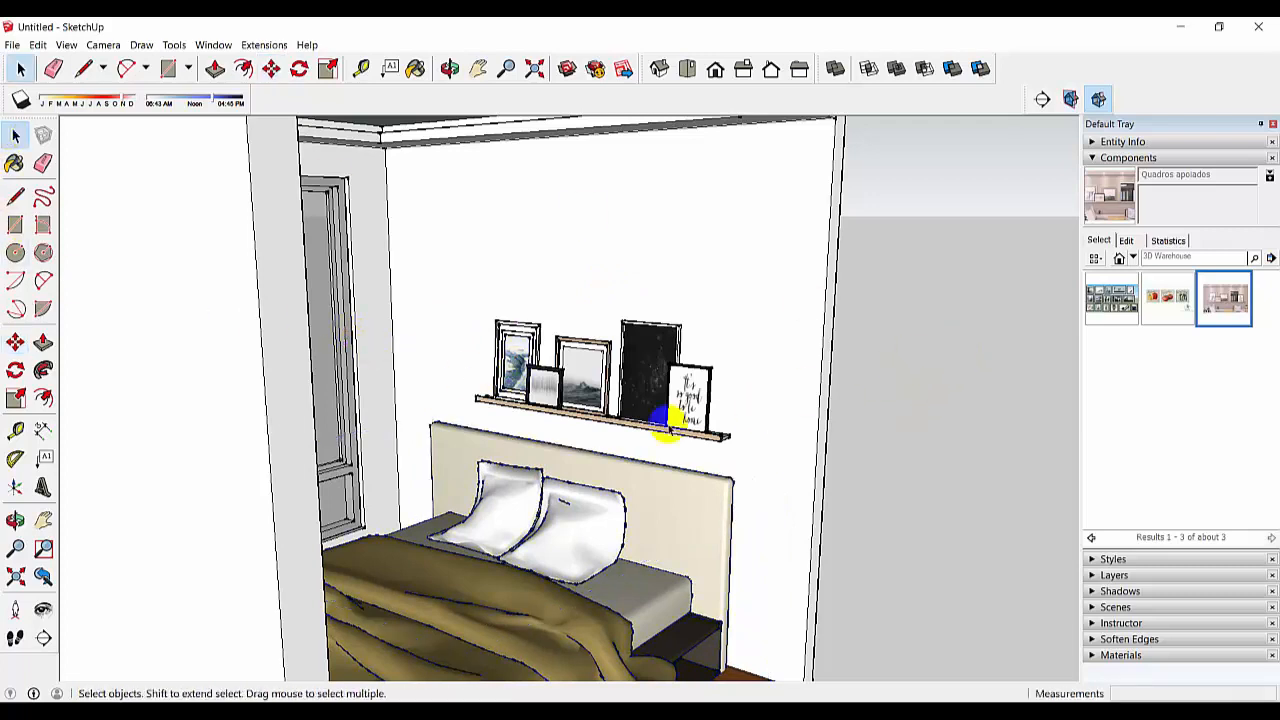
{"action": "left_click", "coordinate": [15, 342]}
{"action": "left_click", "coordinate": [766, 390]}
{"action": "left_click", "coordinate": [770, 372]}
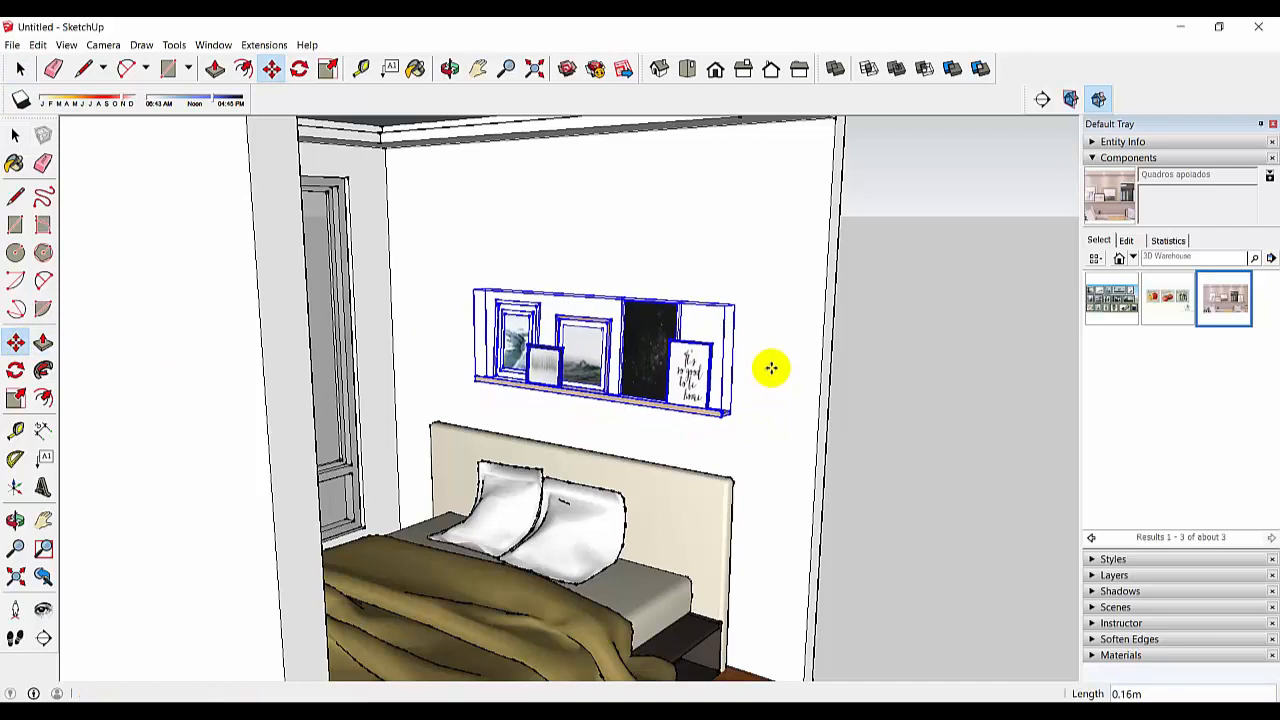
{"action": "mouse_move", "coordinate": [771, 366]}
{"action": "middle_mouse_down"}
{"action": "mouse_move", "coordinate": [743, 426]}
{"action": "mouse_move", "coordinate": [557, 434]}
{"action": "mouse_move", "coordinate": [449, 414]}
{"action": "middle_mouse_up"}
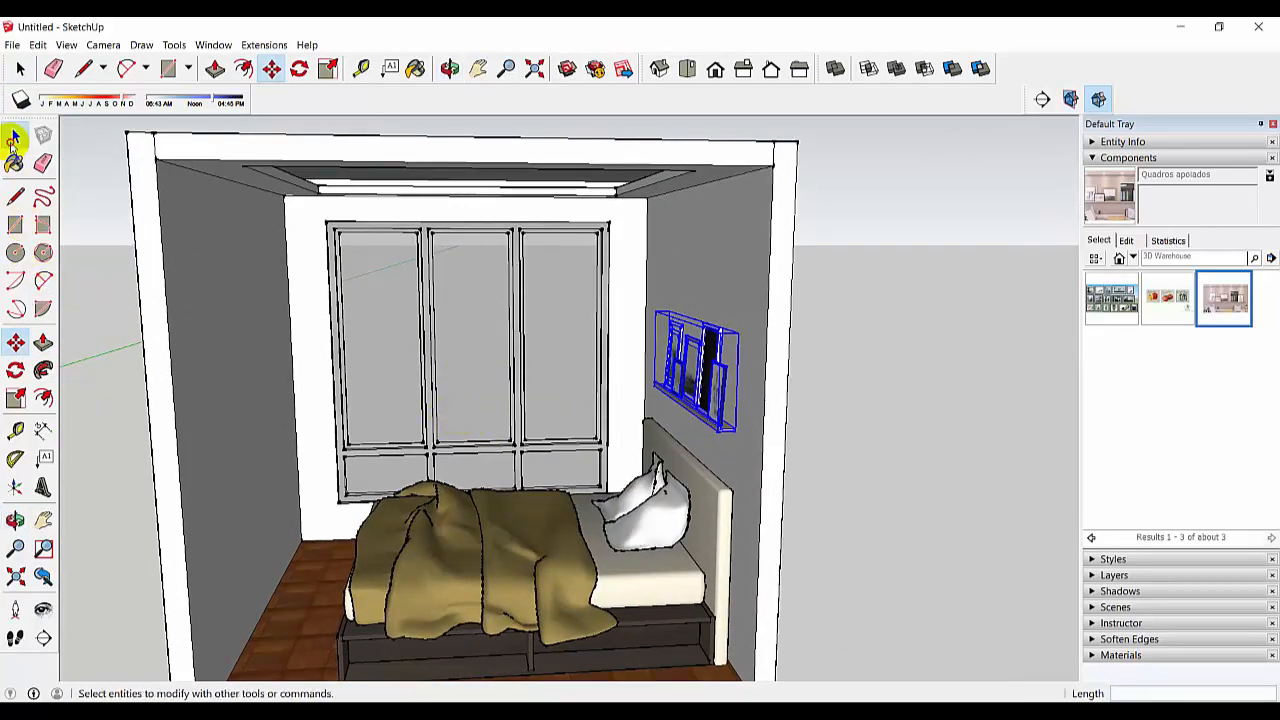
{"action": "left_click", "coordinate": [15, 134]}
{"action": "left_click", "coordinate": [988, 452]}
{"action": "middle_click_drag", "start_coordinate": [652, 528], "coordinate": [329, 491]}
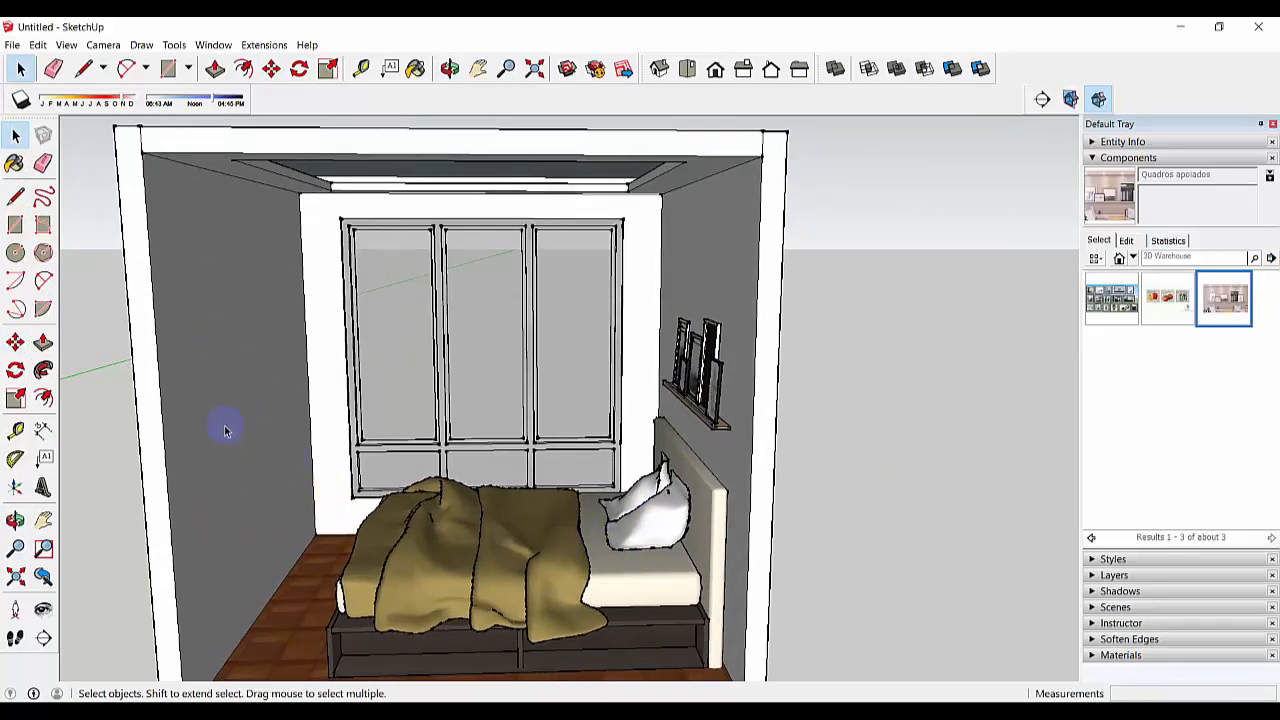
Search the 3D Warehouse component library for "televisi".
{"action": "middle_click_drag", "start_coordinate": [225, 430], "coordinate": [201, 427]}
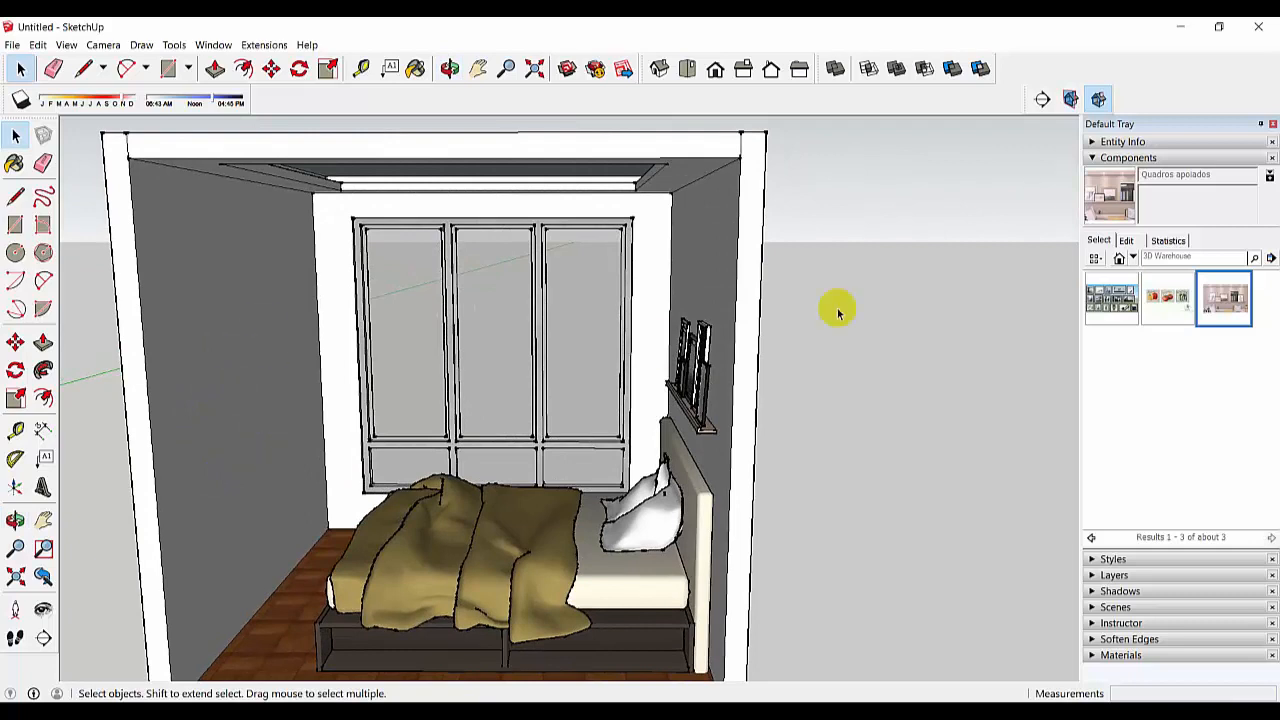
{"action": "left_click", "coordinate": [1163, 256]}
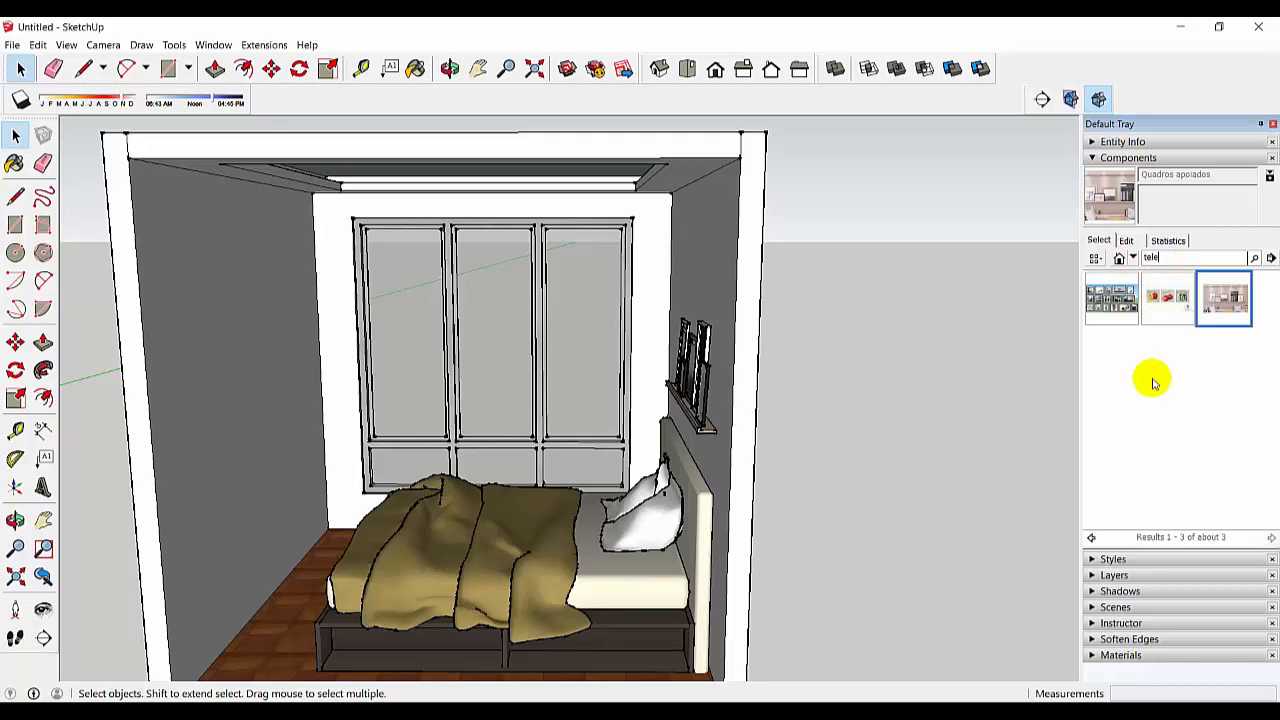
{"action": "type", "text": "televisi"}
{"action": "key", "text": "Return"}
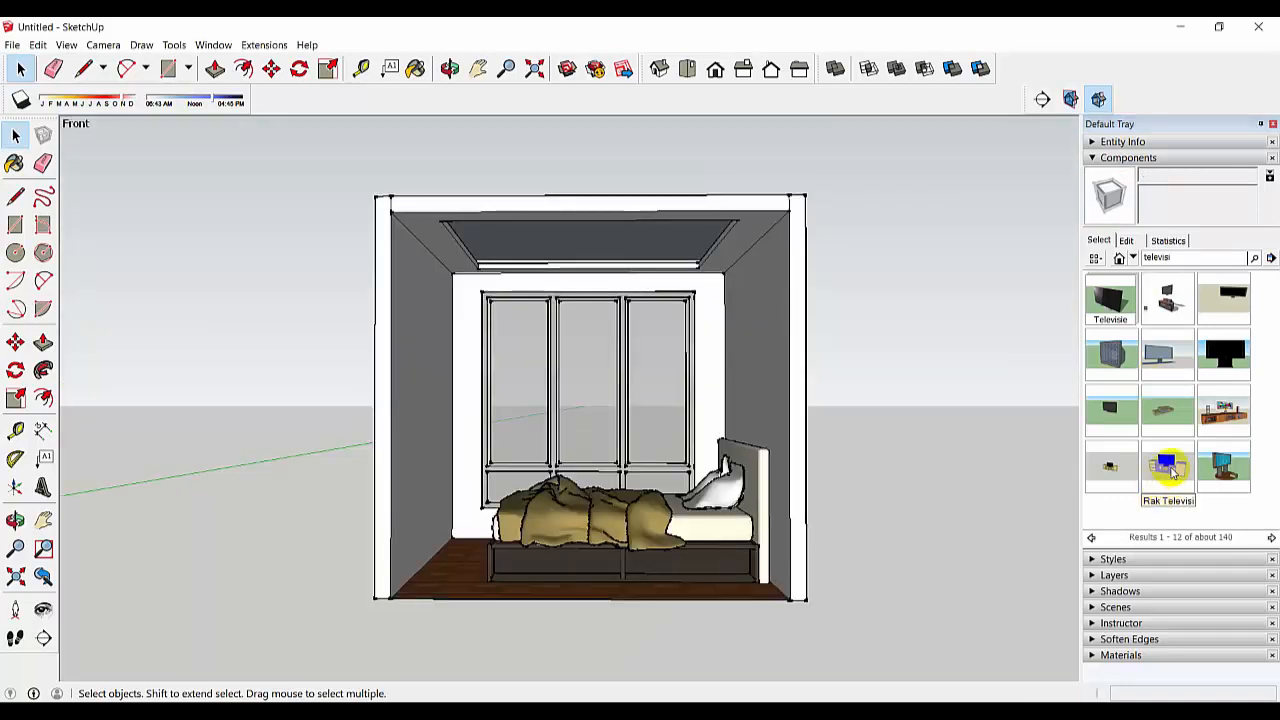
Insert the "Rak Televisi" model from the search results on the ground beside the room.
{"action": "left_click", "coordinate": [1168, 466]}
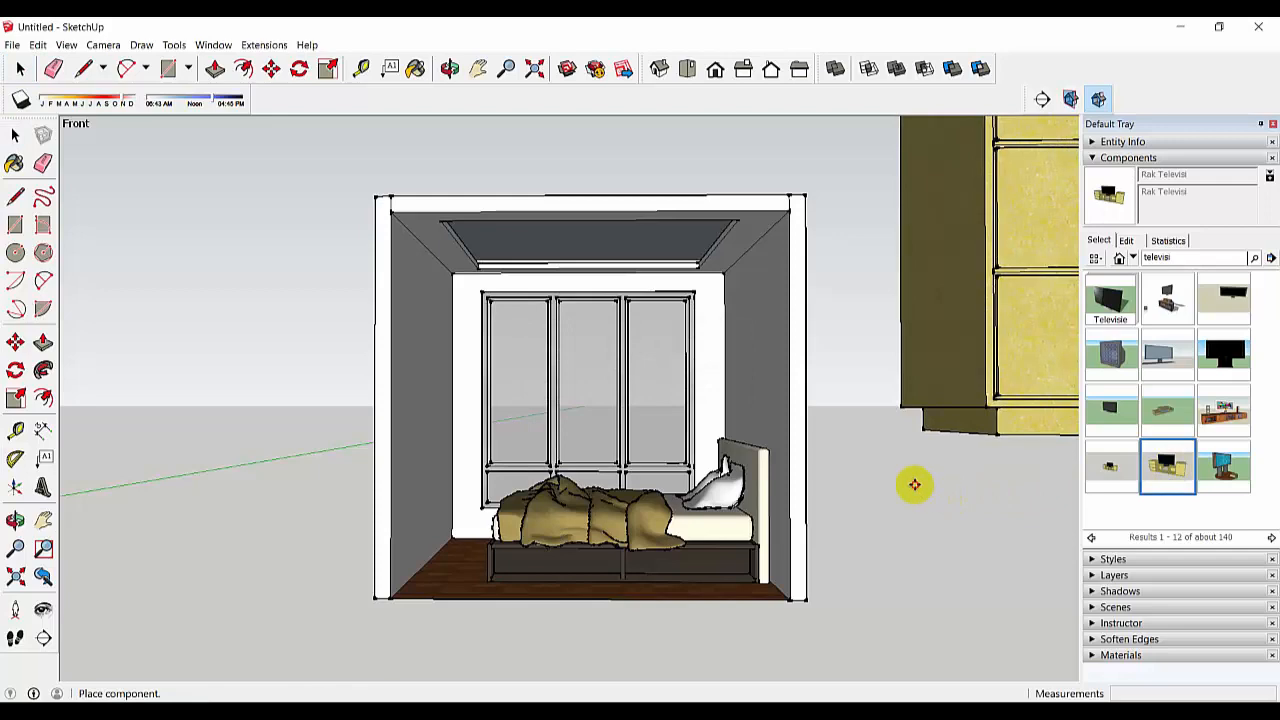
{"action": "scroll", "coordinate": [914, 484], "scroll_direction": "down", "scroll_amount": 6}
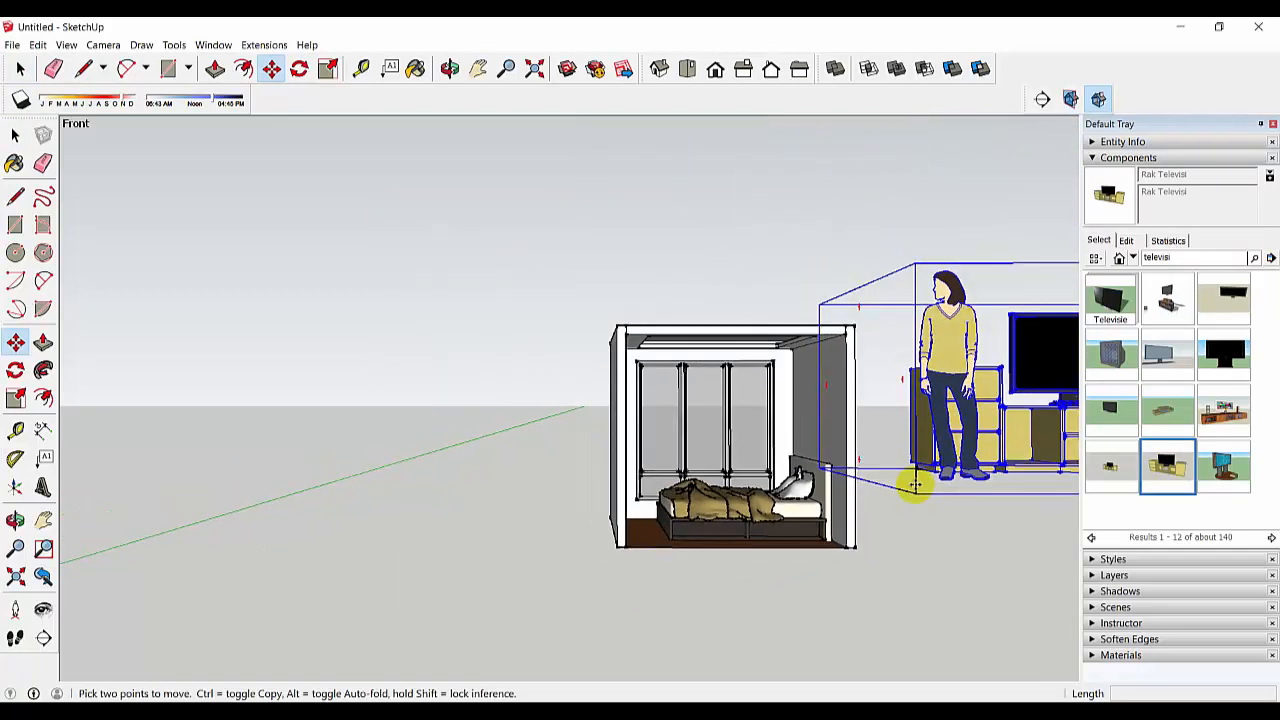
{"action": "middle_click_drag", "start_coordinate": [925, 484], "coordinate": [713, 484]}
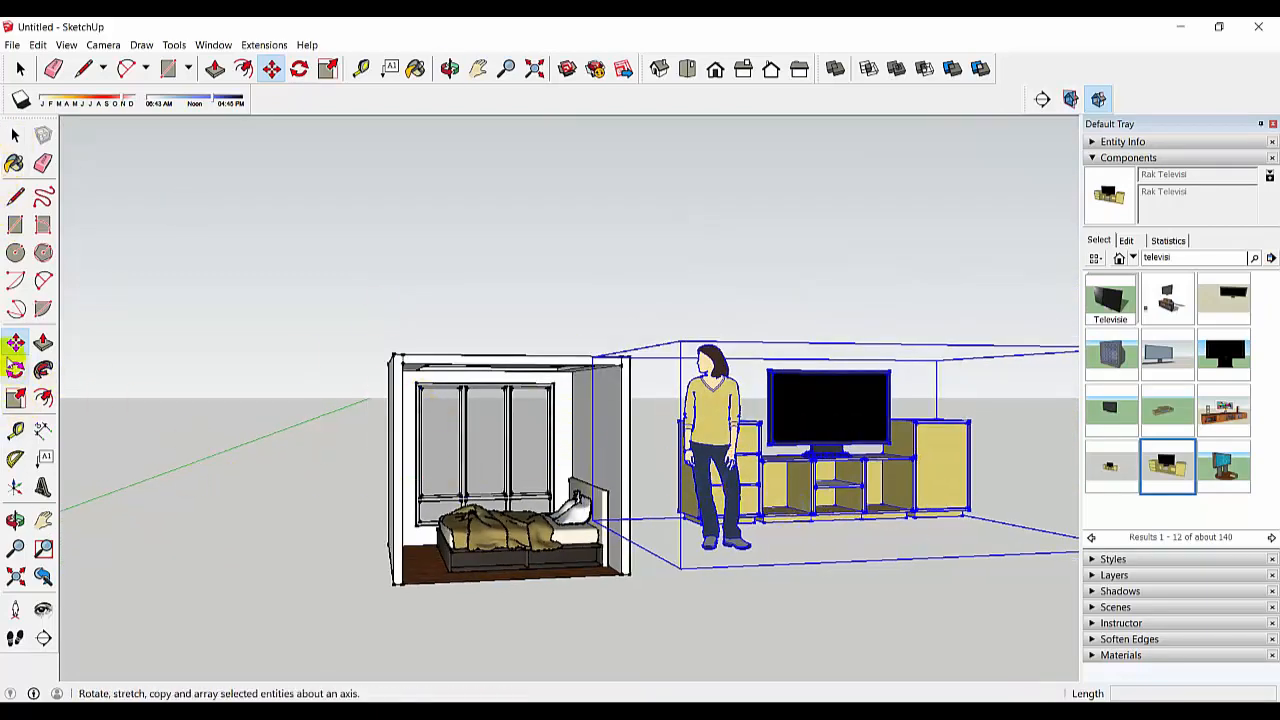
Rotate the television rack 90 degrees about the vertical axis.
{"action": "left_click", "coordinate": [15, 370]}
{"action": "left_click_drag", "start_coordinate": [776, 593], "coordinate": [822, 592]}
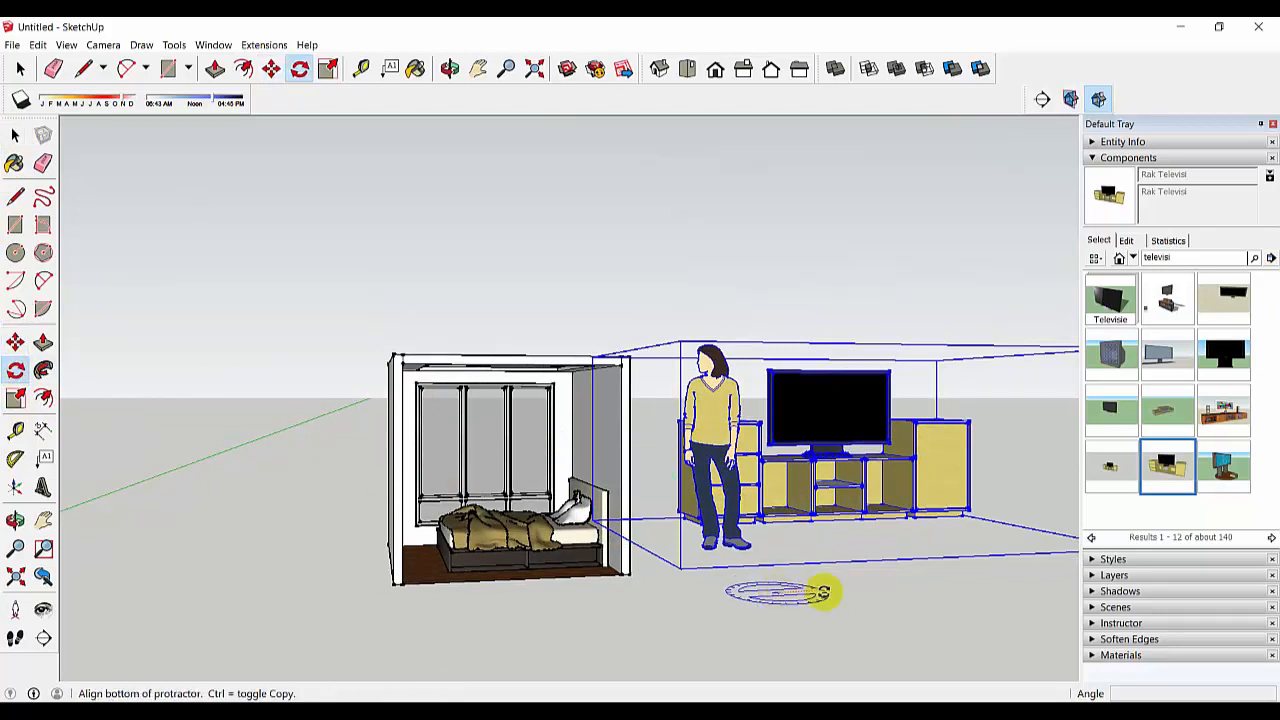
{"action": "left_click", "coordinate": [842, 591]}
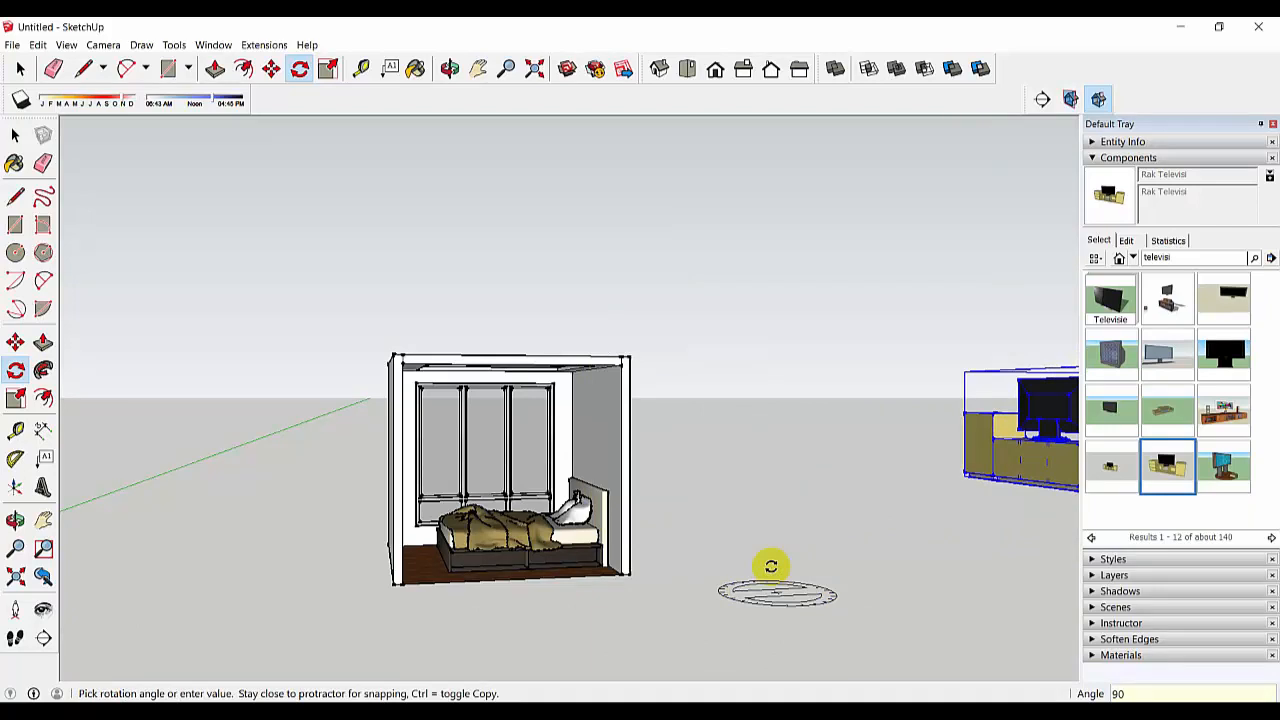
Move the television rack into the room, onto the floor along the wall opposite the headboard.
{"action": "middle_click_drag", "start_coordinate": [771, 567], "coordinate": [680, 552]}
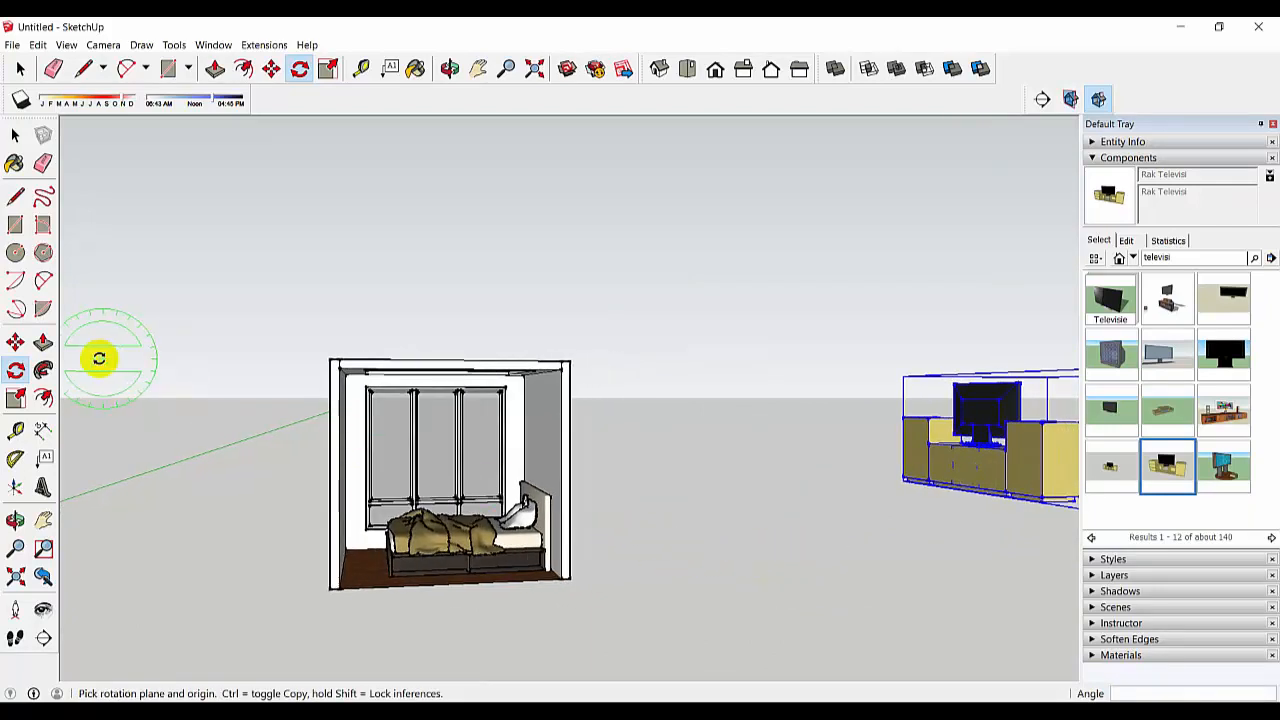
{"action": "left_click", "coordinate": [15, 342]}
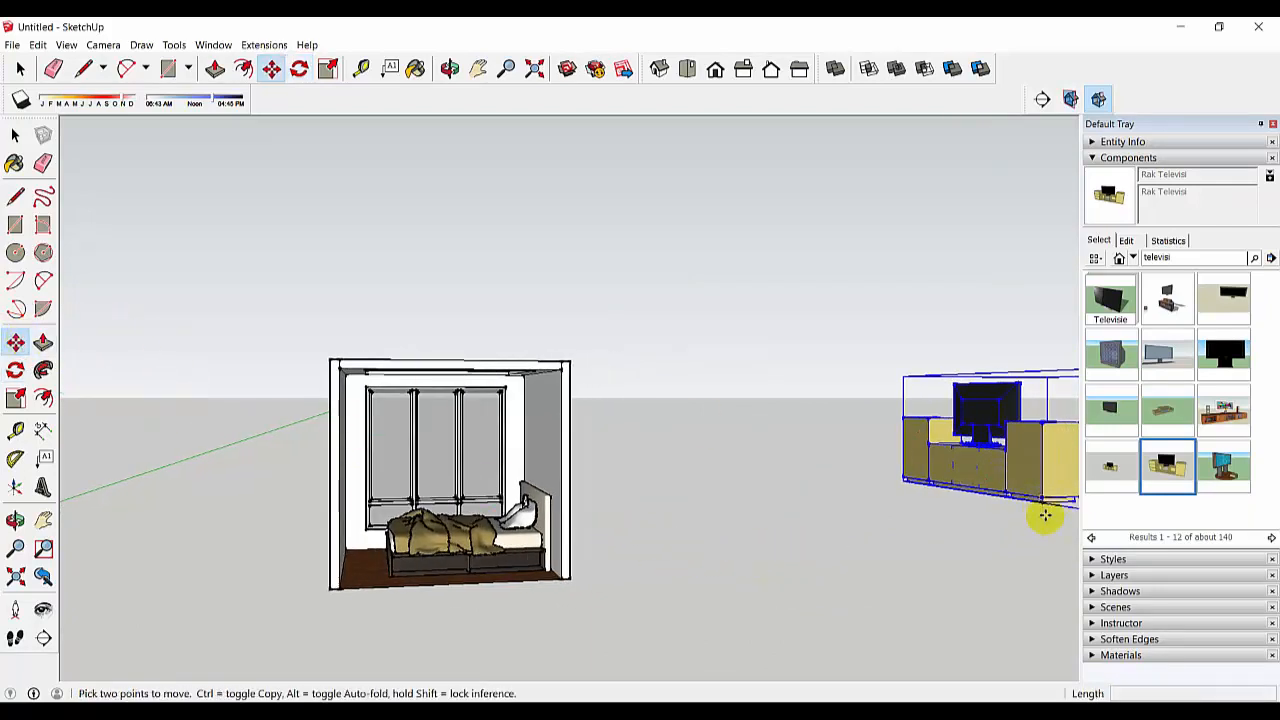
{"action": "left_click", "coordinate": [1043, 507]}
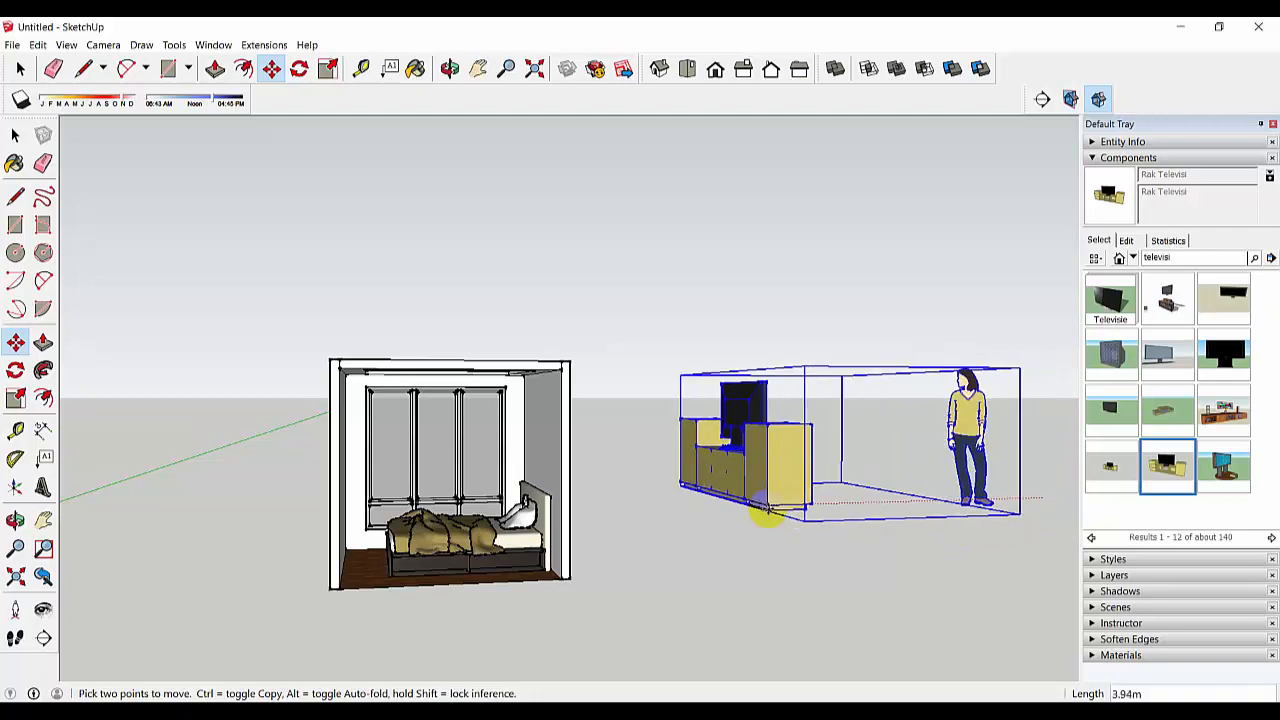
{"action": "scroll", "coordinate": [449, 563], "scroll_direction": "up", "scroll_amount": 3}
{"action": "middle_click_drag", "start_coordinate": [330, 560], "coordinate": [232, 582]}
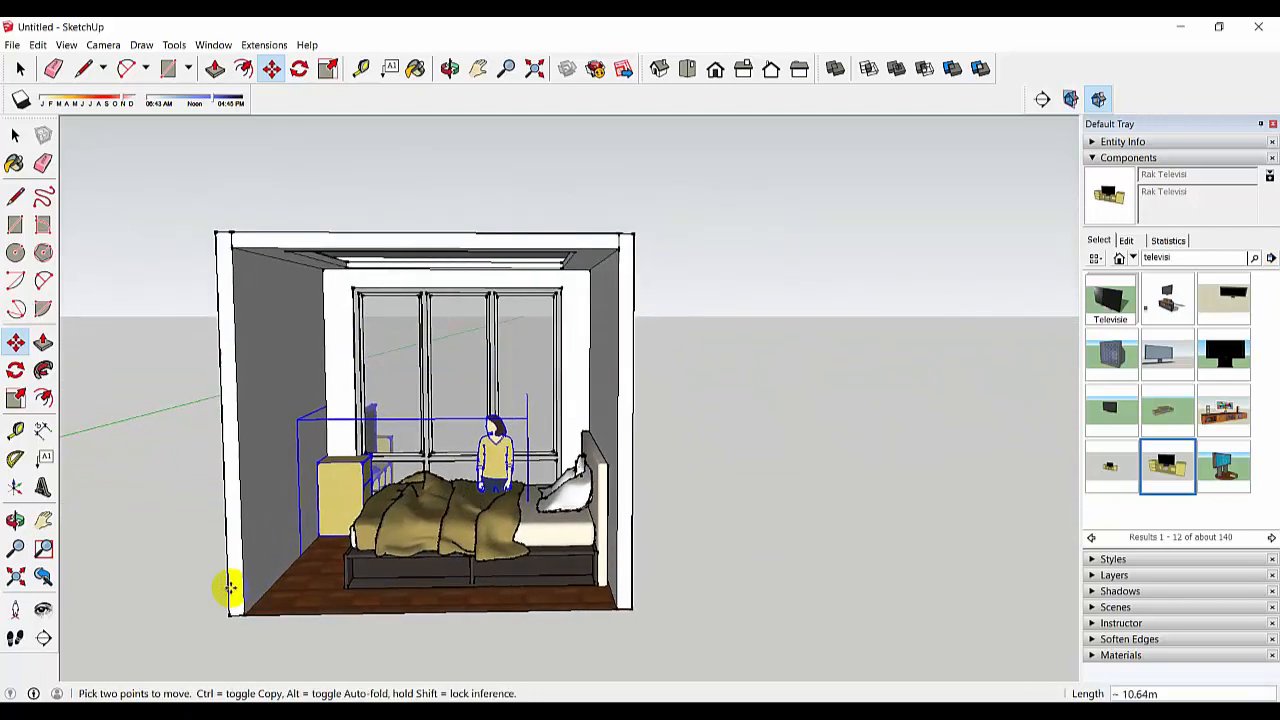
{"action": "left_click", "coordinate": [267, 586]}
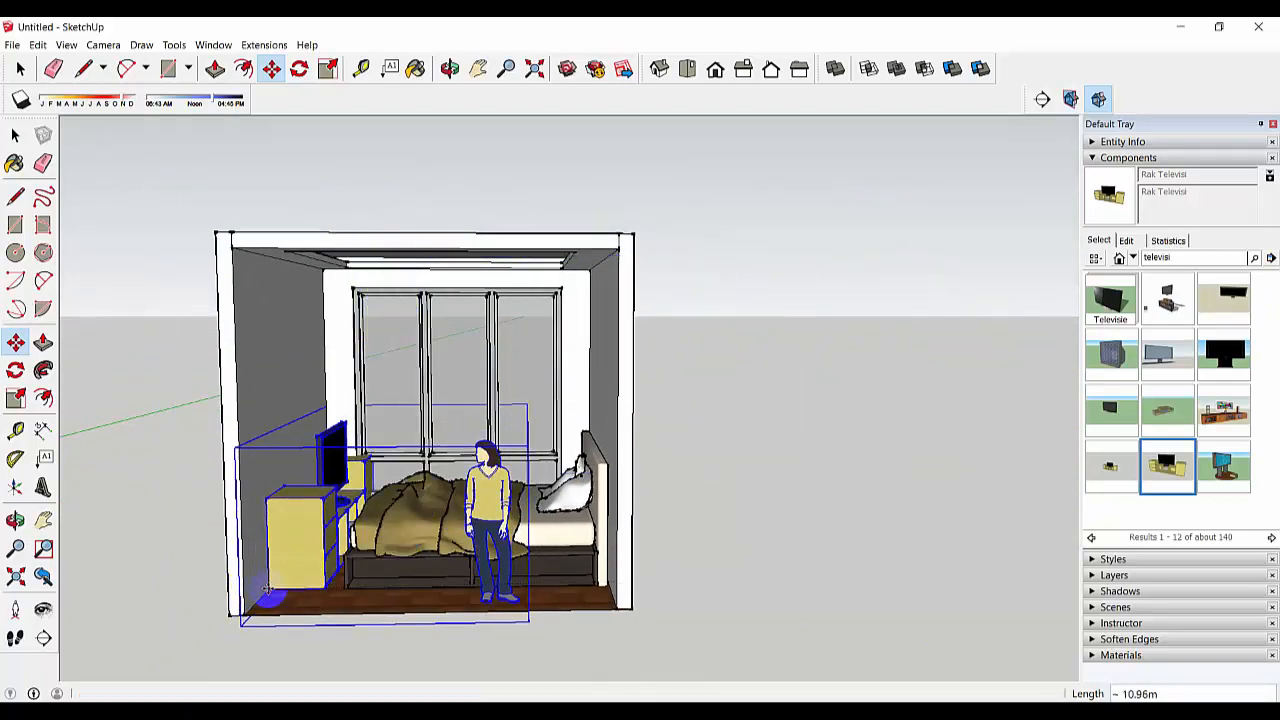
{"action": "scroll", "coordinate": [268, 589], "scroll_direction": "up", "scroll_amount": 2}
{"action": "scroll", "coordinate": [236, 606], "scroll_direction": "up", "scroll_amount": 3}
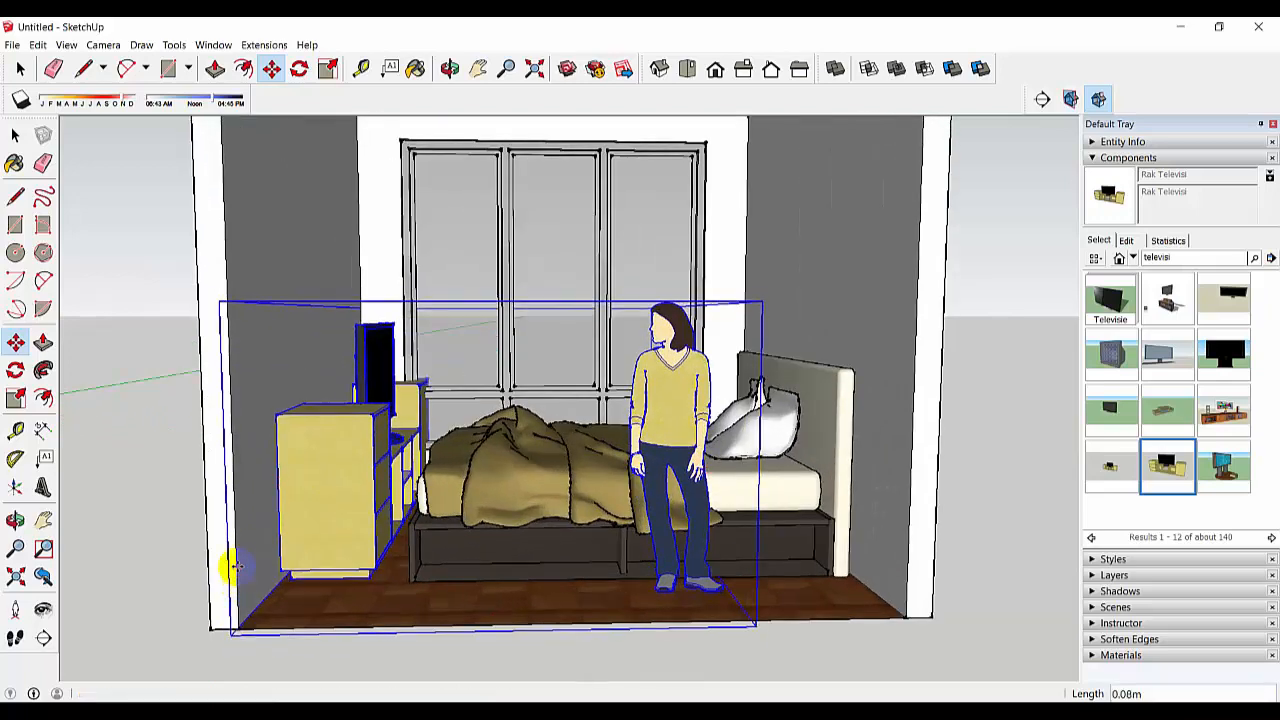
{"action": "scroll", "coordinate": [309, 557], "scroll_direction": "down", "scroll_amount": 1}
{"action": "middle_click_drag", "start_coordinate": [326, 554], "coordinate": [279, 568]}
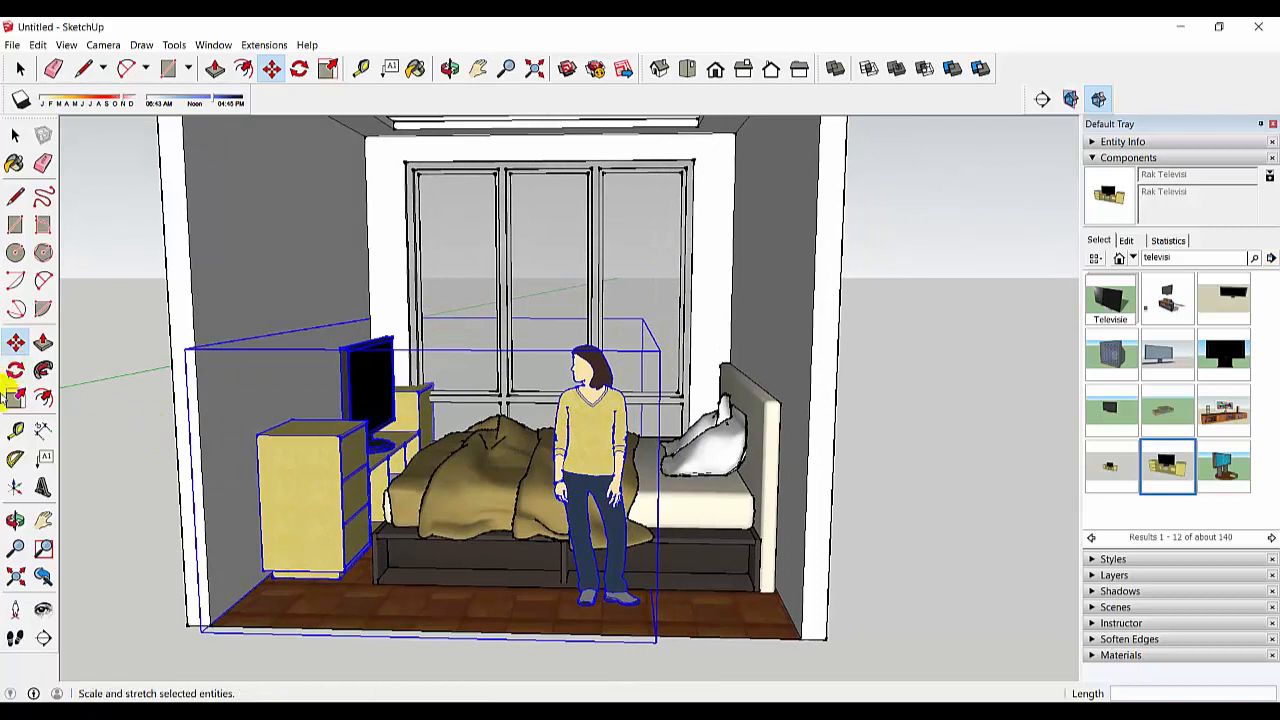
Try to scale the television rack from its upper edge and its upper corner.
{"action": "left_click", "coordinate": [16, 399]}
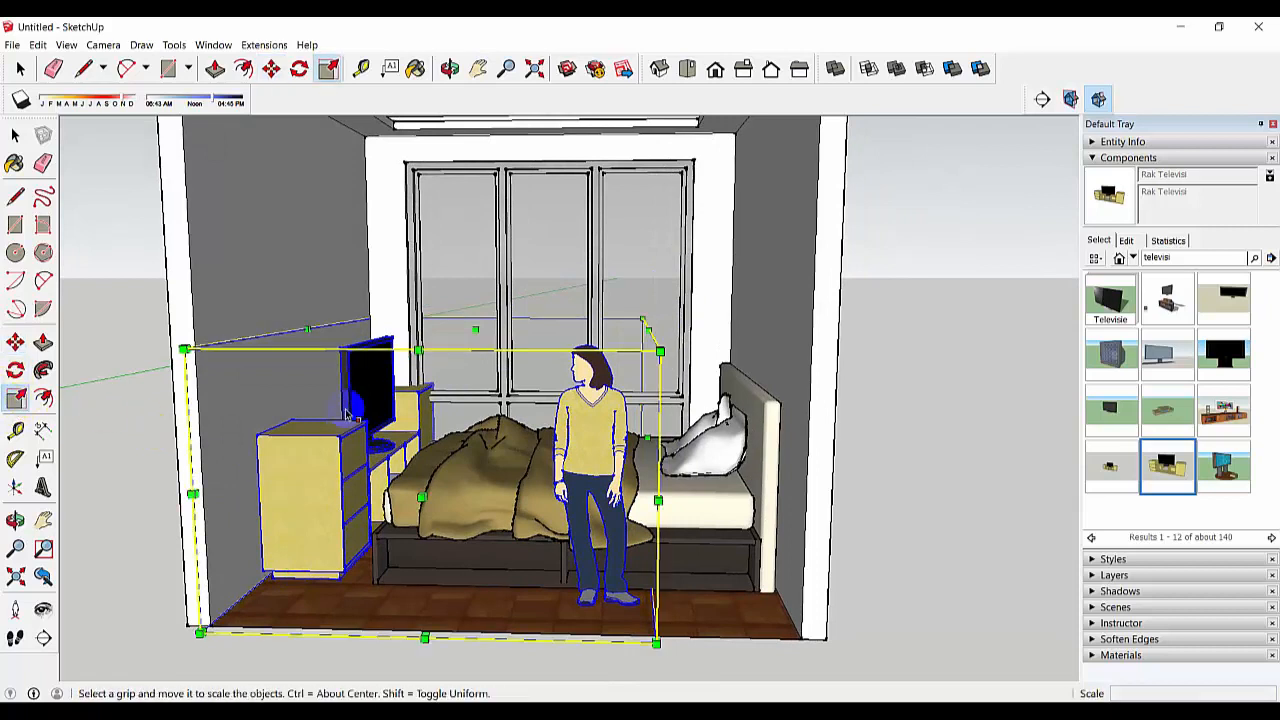
{"action": "left_click", "coordinate": [420, 350]}
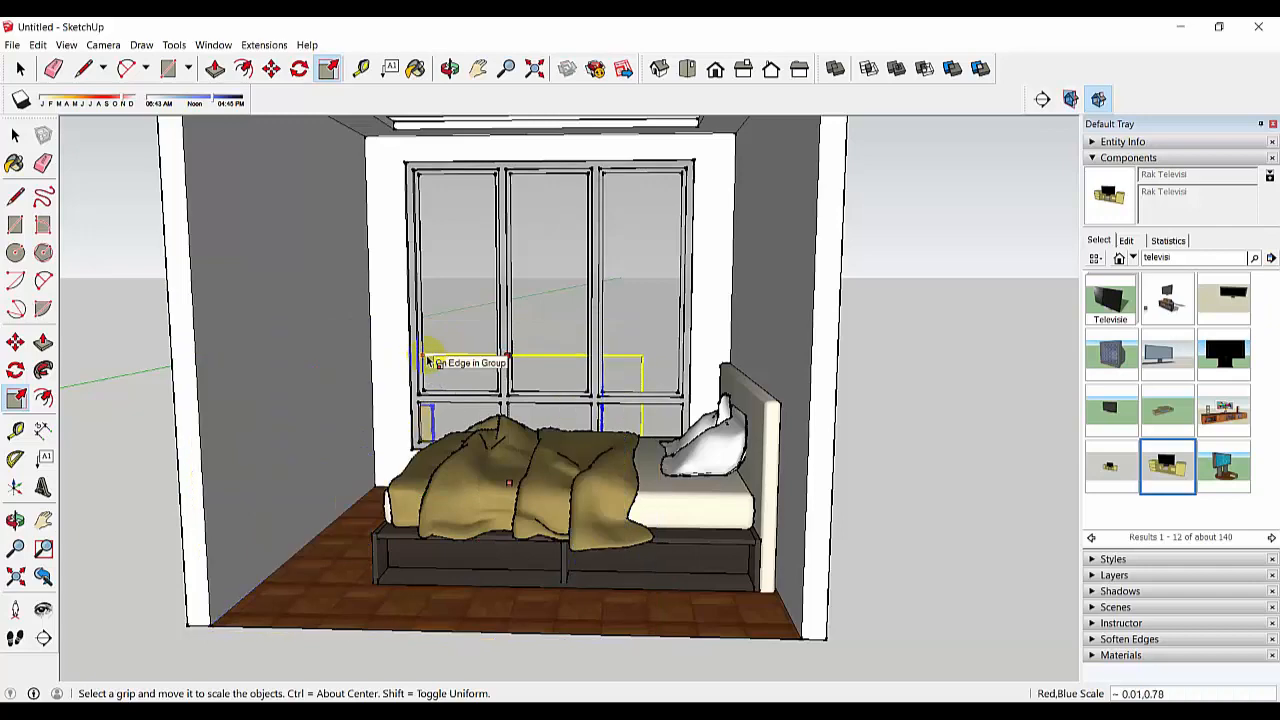
{"action": "key", "text": "Escape"}
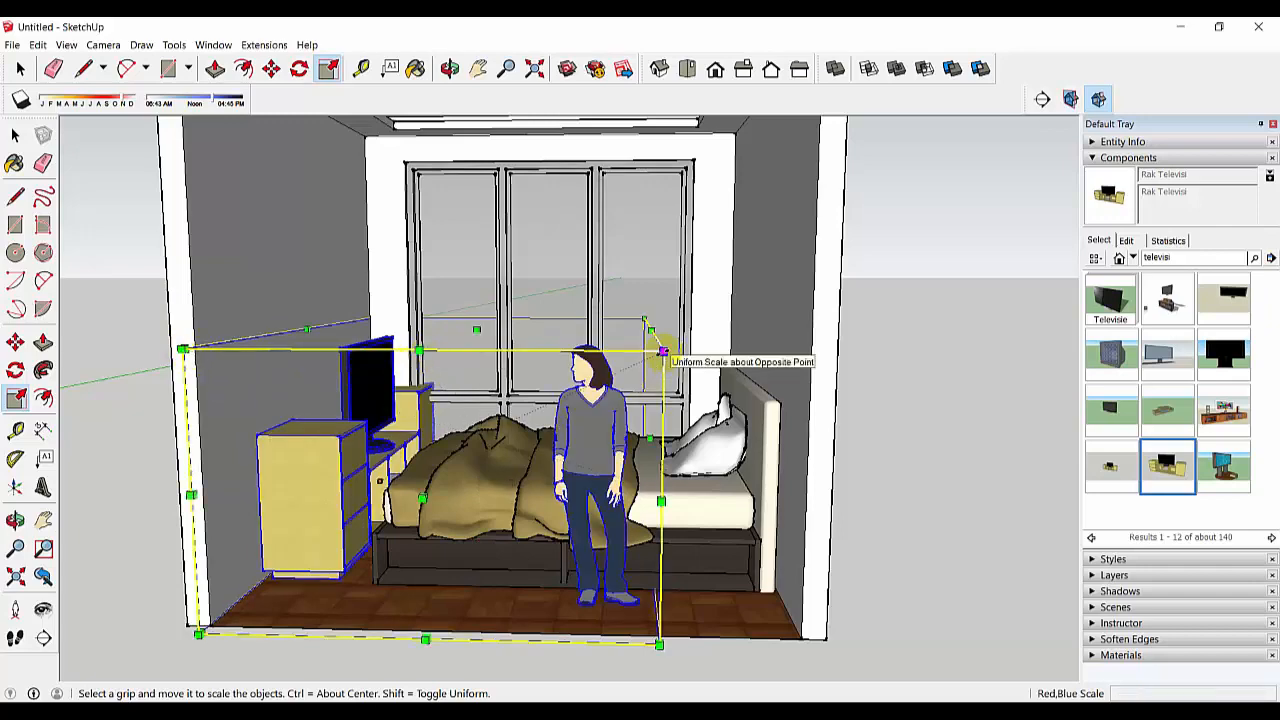
{"action": "left_click", "coordinate": [662, 352]}
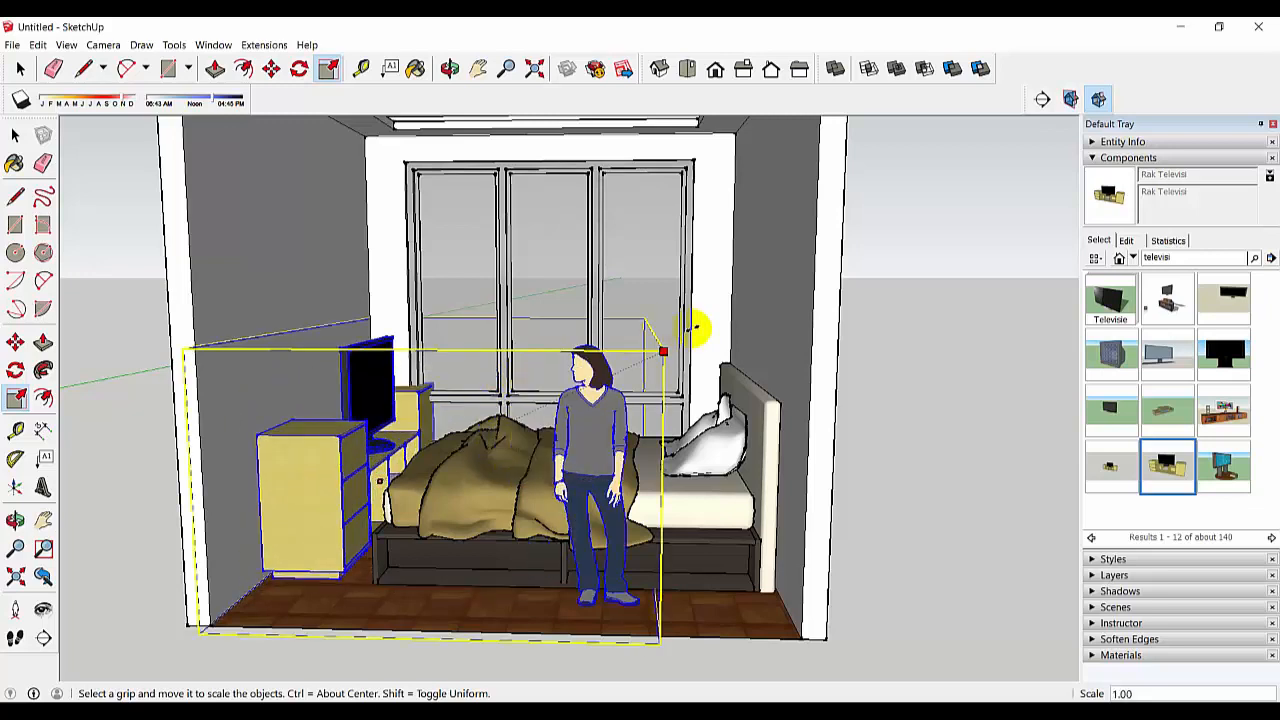
{"action": "left_click", "coordinate": [694, 334]}
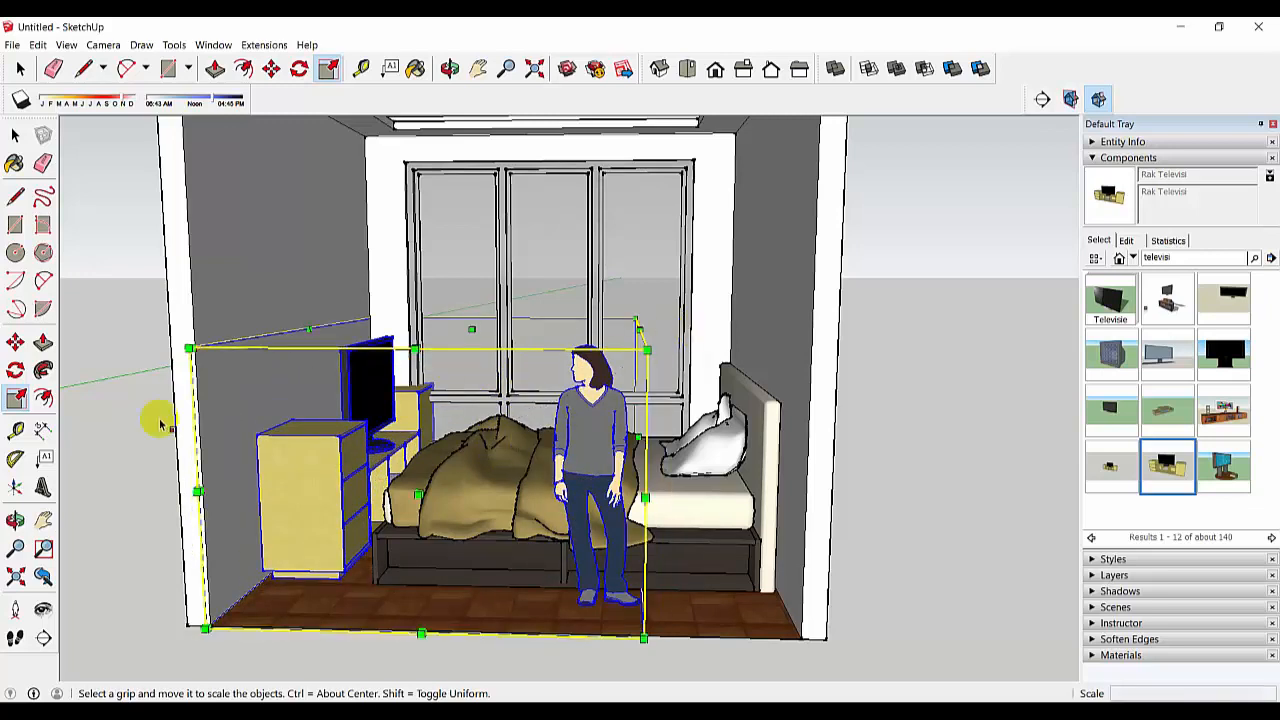
Move the television rack about 0.51 m along its wall, away from the window.
{"action": "left_click", "coordinate": [15, 342]}
{"action": "left_click", "coordinate": [285, 289]}
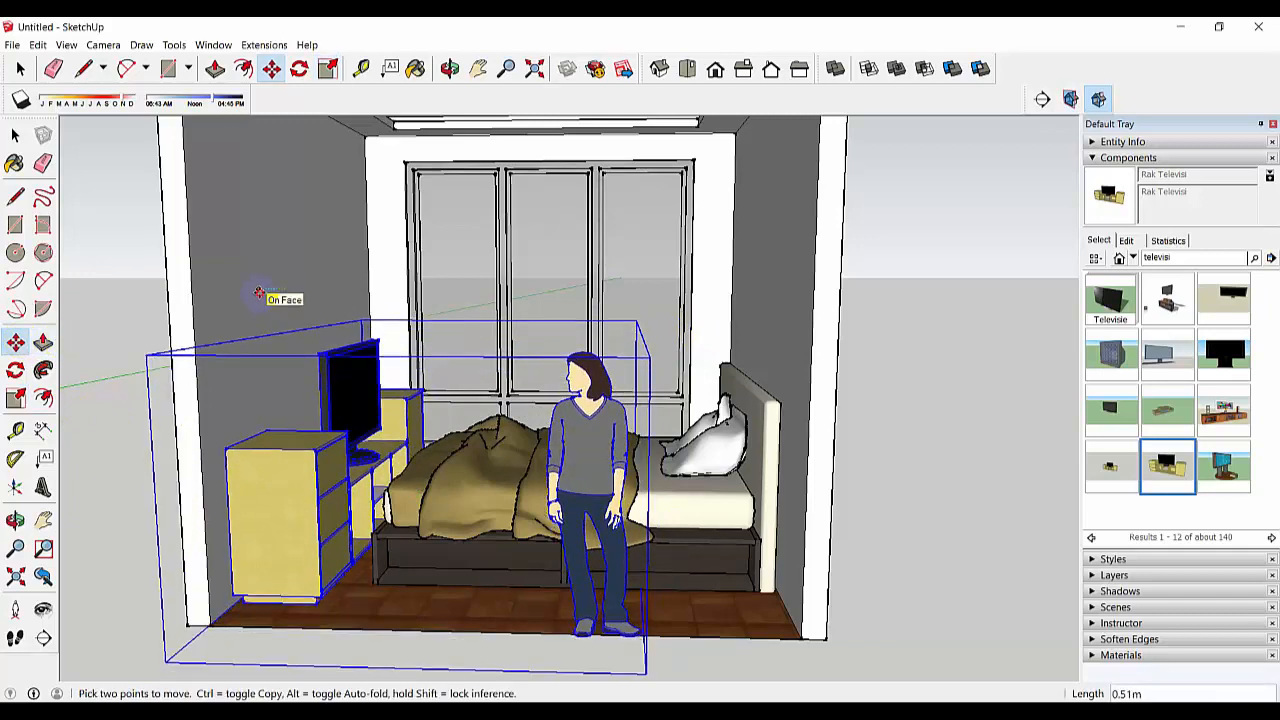
{"action": "left_click", "coordinate": [255, 291]}
Scale the television rack down uniformly from its upper corner nearest the room opening.
{"action": "left_click", "coordinate": [15, 134]}
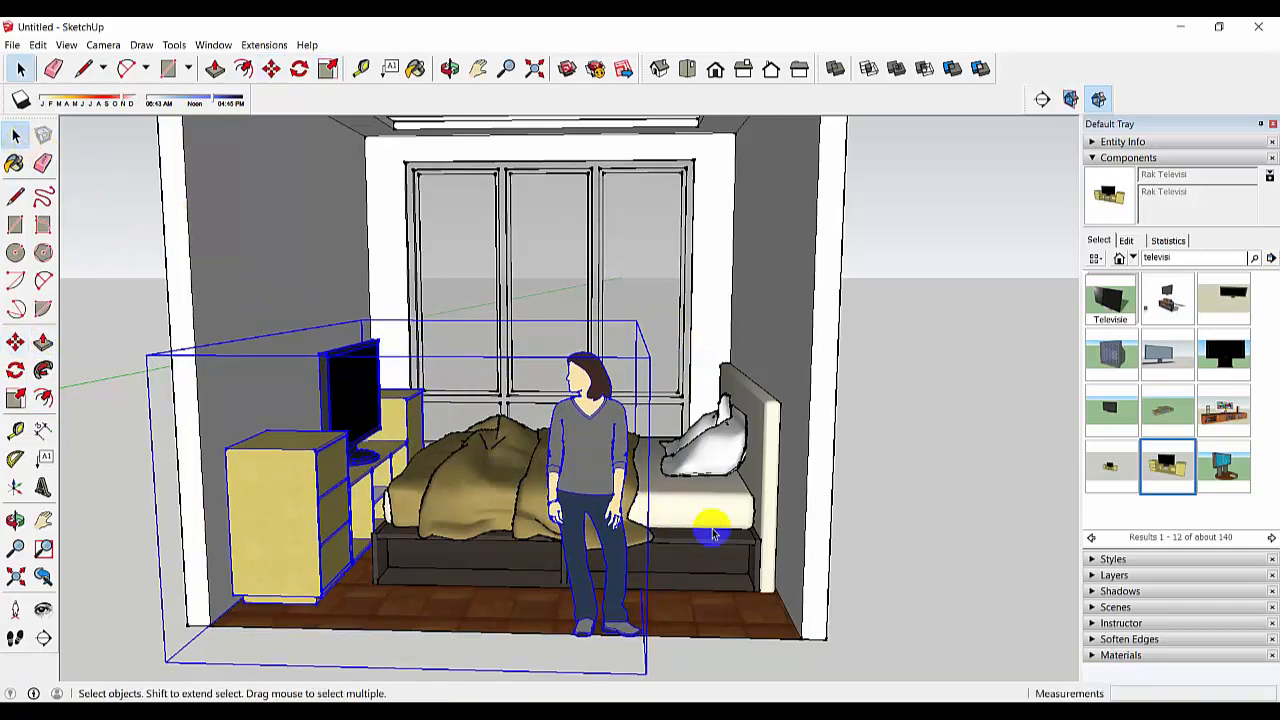
{"action": "left_click", "coordinate": [737, 505]}
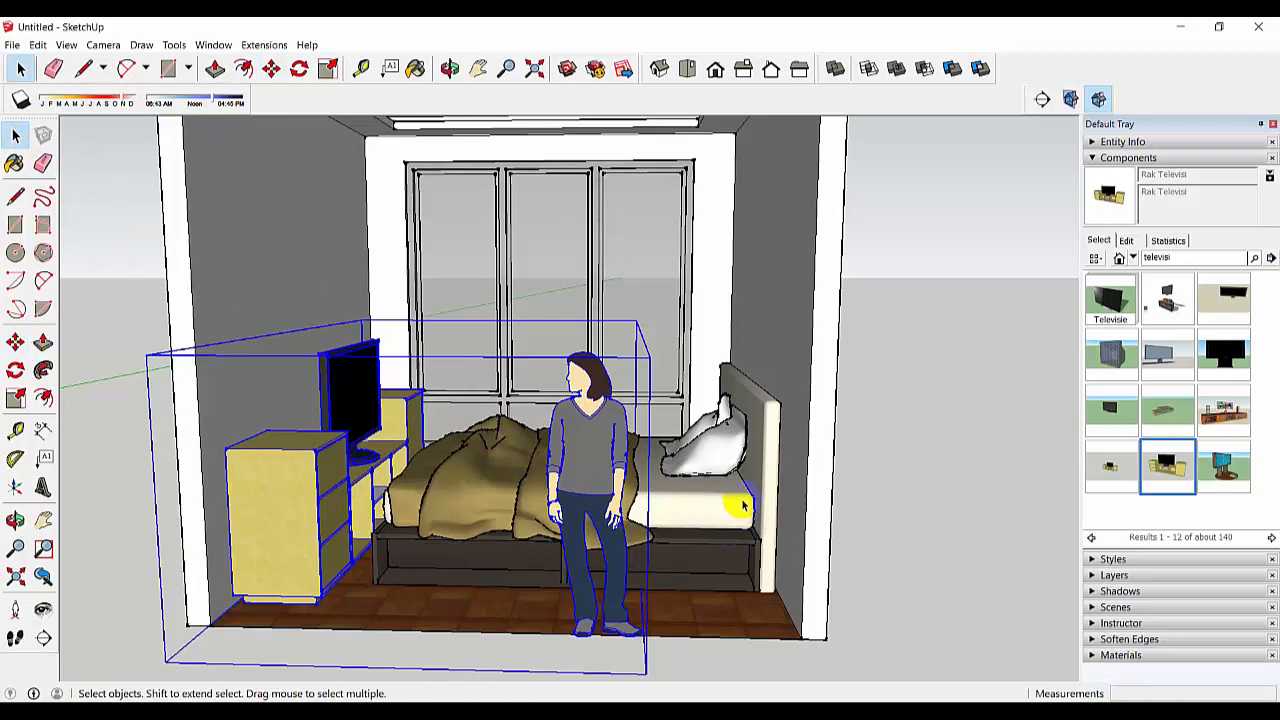
{"action": "left_click", "coordinate": [282, 516]}
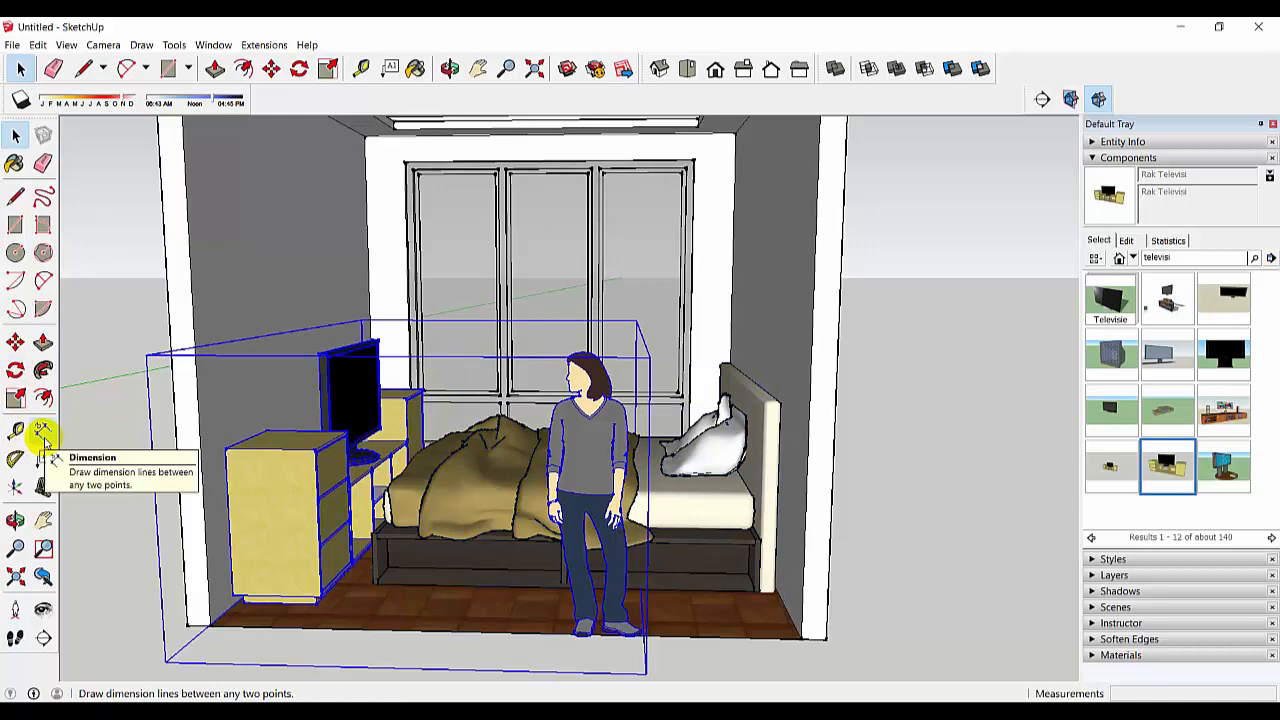
{"action": "left_click", "coordinate": [15, 397]}
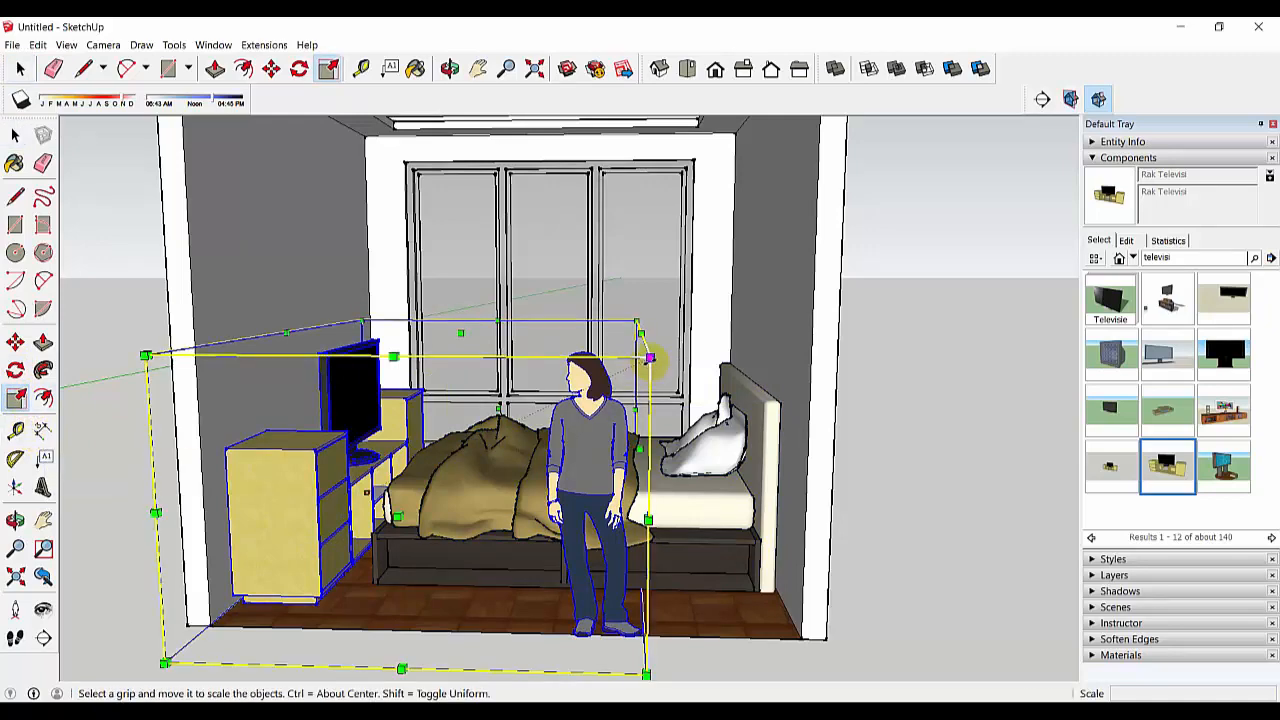
{"action": "left_click_drag", "start_coordinate": [650, 360], "coordinate": [511, 386]}
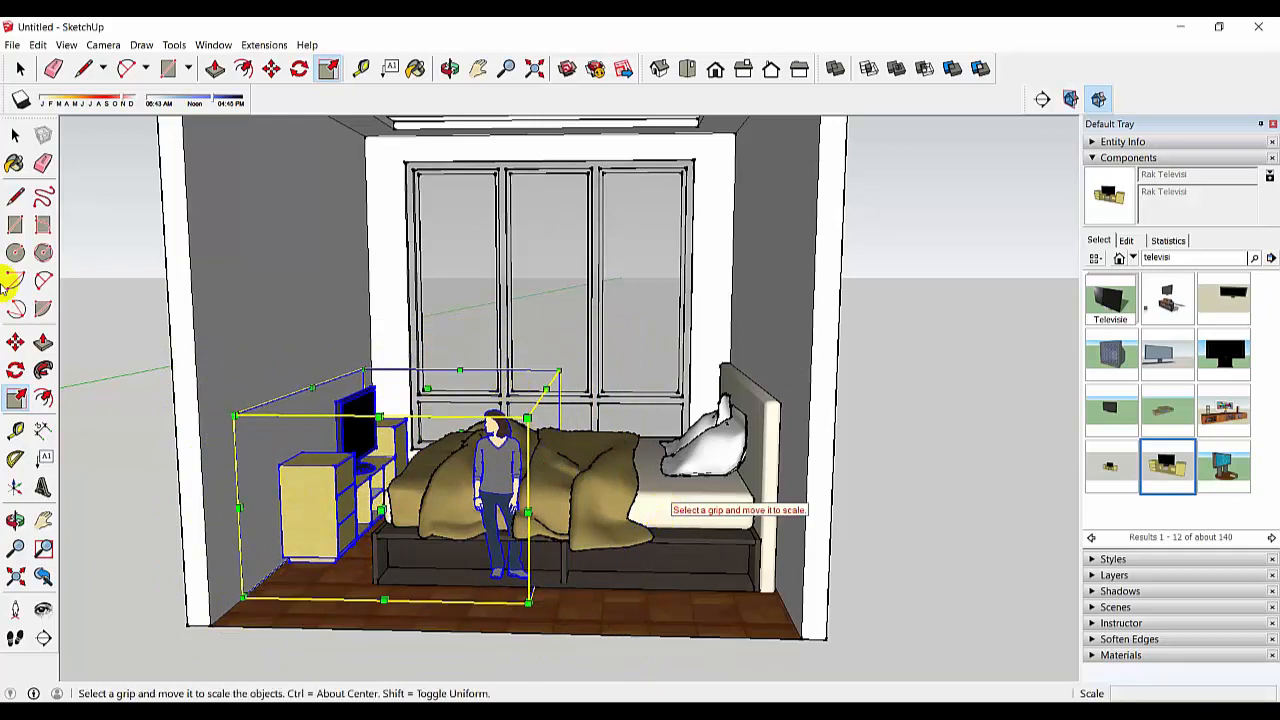
Scale the bed down uniformly from its upper corner at the foot end to widen the gap to the television rack.
{"action": "left_click", "coordinate": [15, 134]}
{"action": "left_click", "coordinate": [607, 521]}
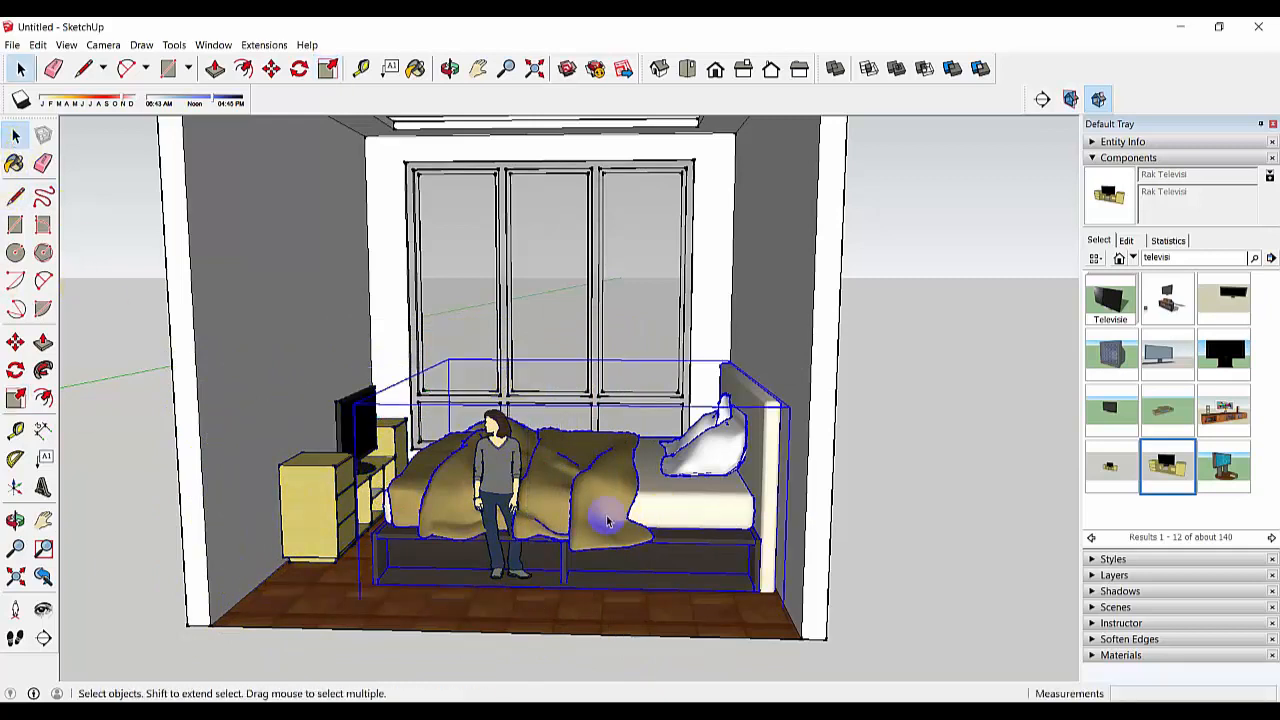
{"action": "left_click", "coordinate": [15, 397]}
{"action": "left_click_drag", "start_coordinate": [351, 404], "coordinate": [418, 420]}
Move the bed about 0.46 m along the headboard wall, away from the window.
{"action": "middle_click_drag", "start_coordinate": [680, 430], "coordinate": [760, 450]}
{"action": "left_click", "coordinate": [15, 342]}
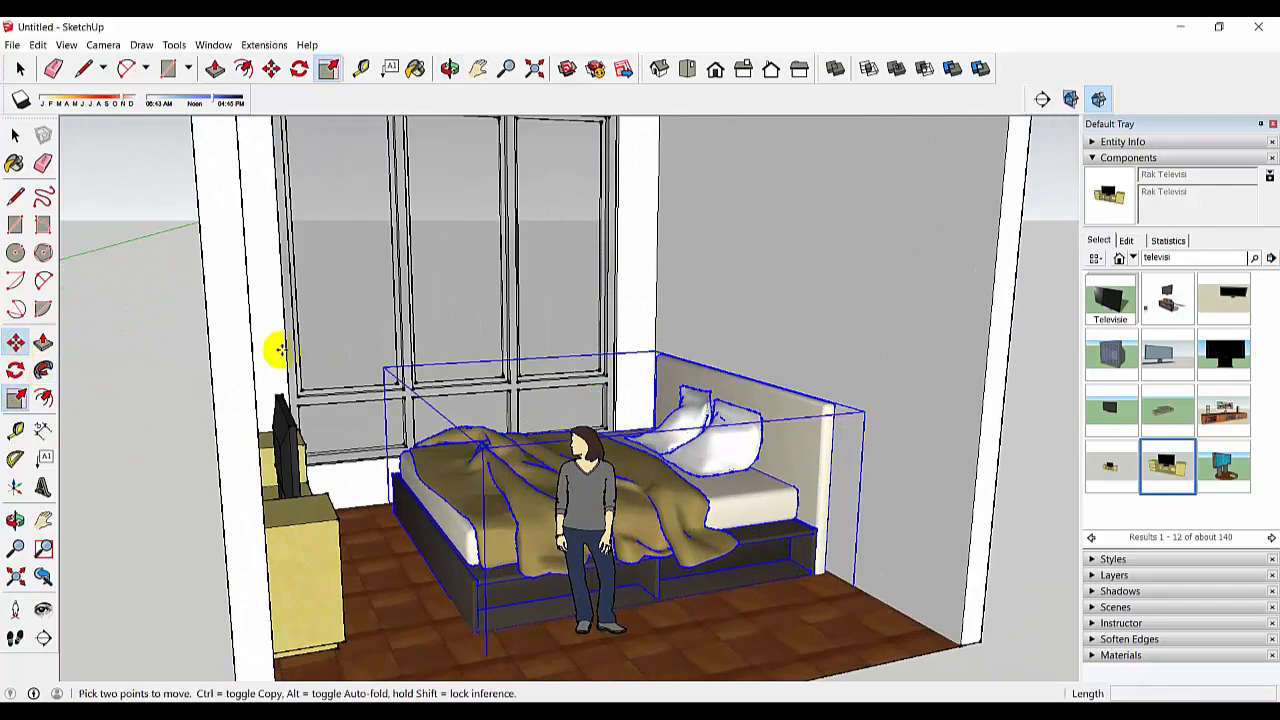
{"action": "left_click", "coordinate": [749, 324]}
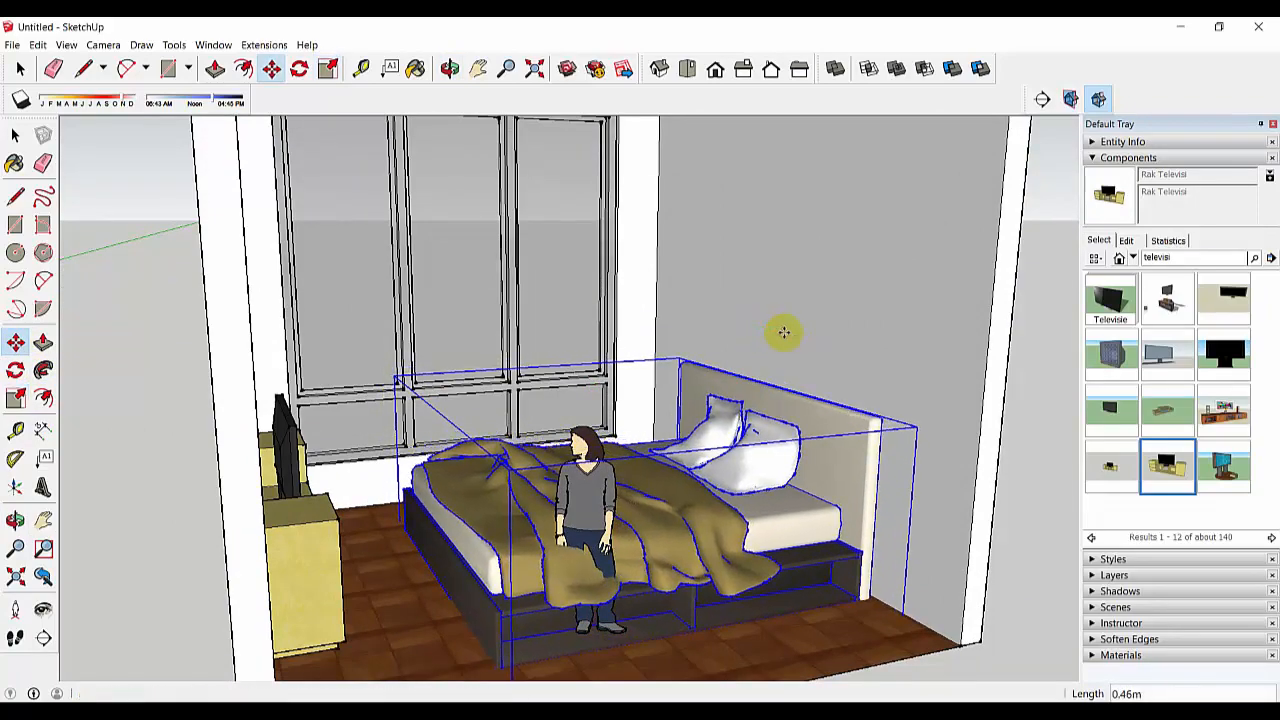
{"action": "left_click", "coordinate": [784, 332]}
Move the reduced television rack along its wall, farther from the window, to stand opposite the bed.
{"action": "middle_click_drag", "start_coordinate": [542, 472], "coordinate": [253, 484]}
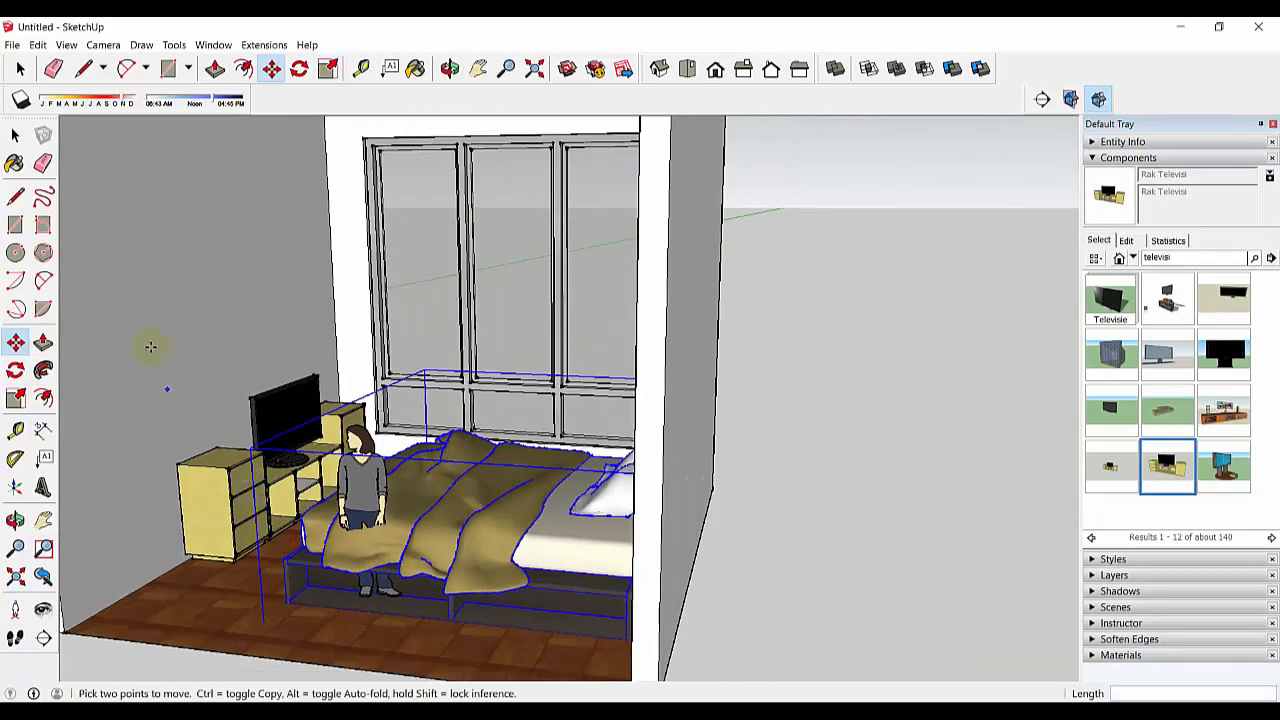
{"action": "left_click", "coordinate": [15, 134]}
{"action": "left_click", "coordinate": [207, 487]}
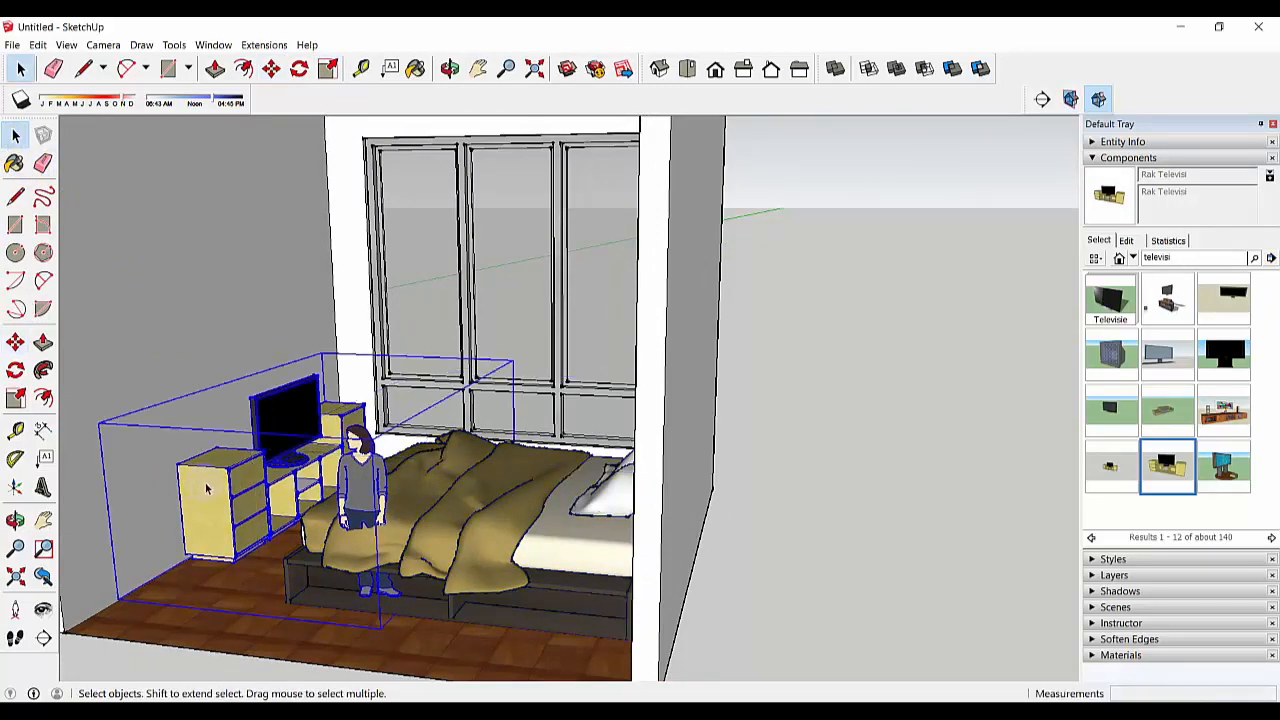
{"action": "left_click", "coordinate": [15, 342]}
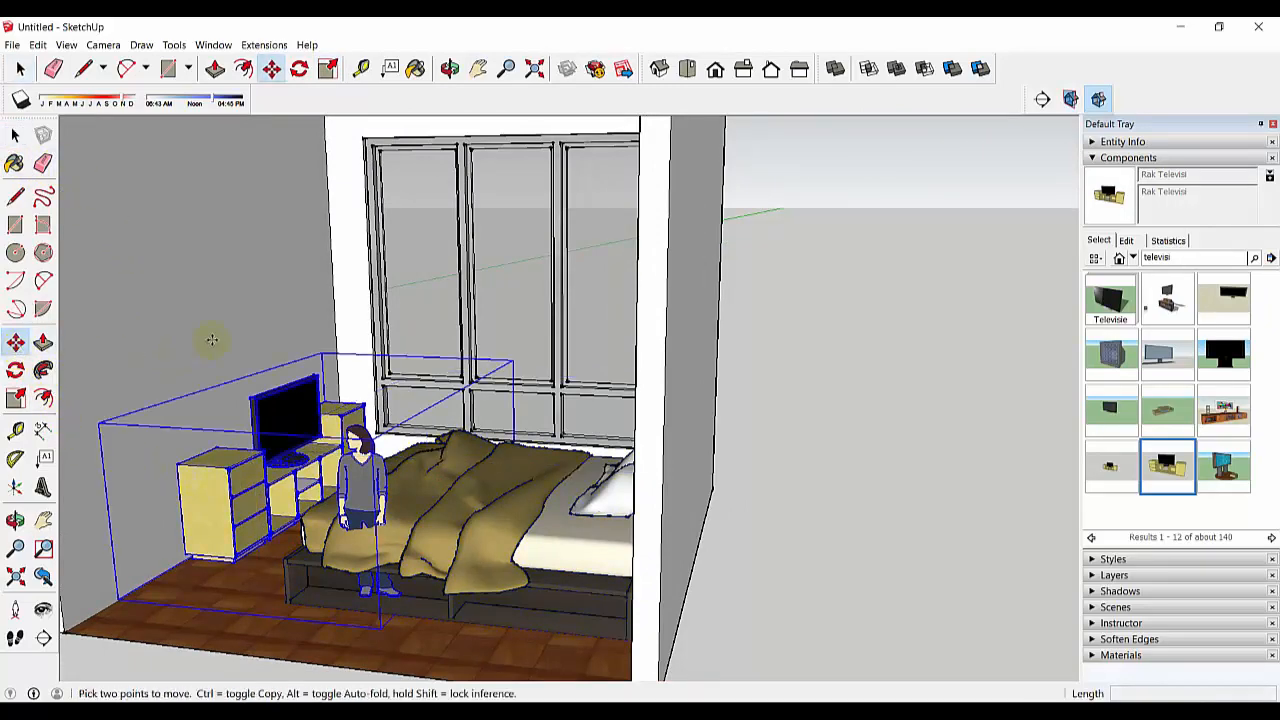
{"action": "left_click", "coordinate": [212, 340]}
{"action": "scroll", "coordinate": [160, 362], "scroll_direction": "down", "scroll_amount": 2}
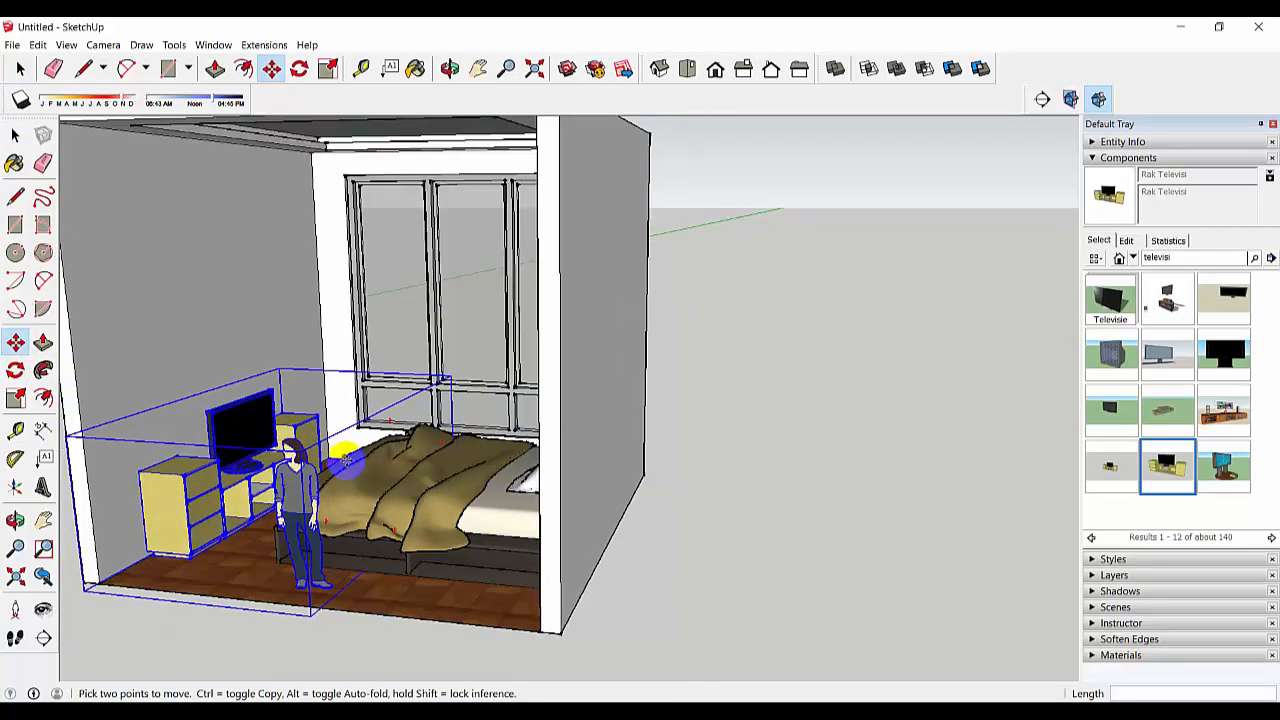
Delete the standing person figure inside the television rack component and close the component.
{"action": "middle_click_drag", "start_coordinate": [343, 449], "coordinate": [428, 452]}
{"action": "left_click", "coordinate": [15, 138]}
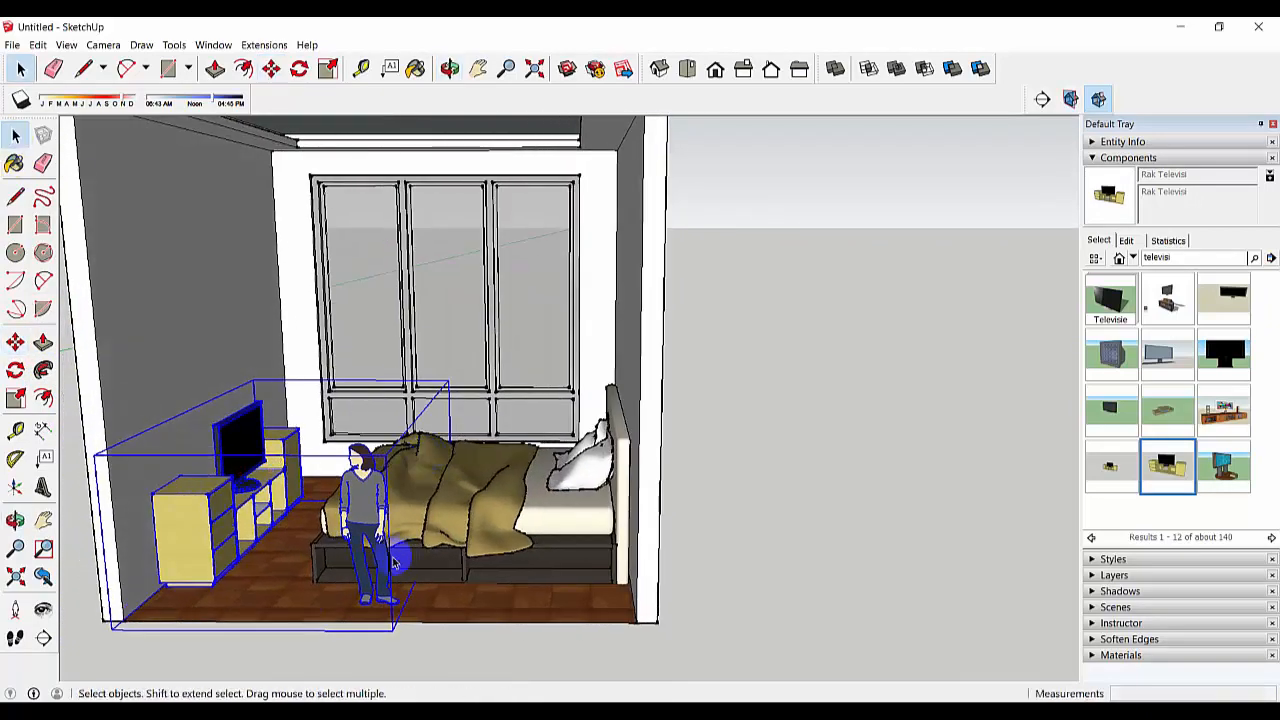
{"action": "double_click", "coordinate": [235, 492]}
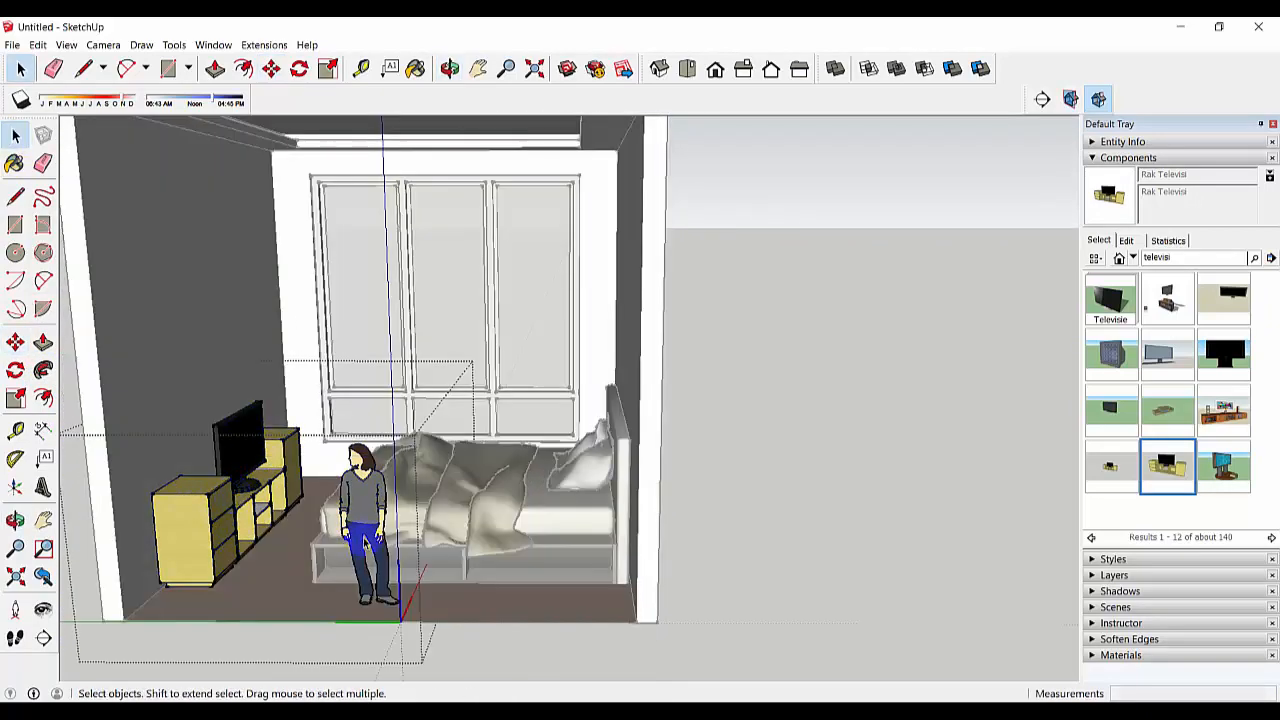
{"action": "key", "text": "Delete"}
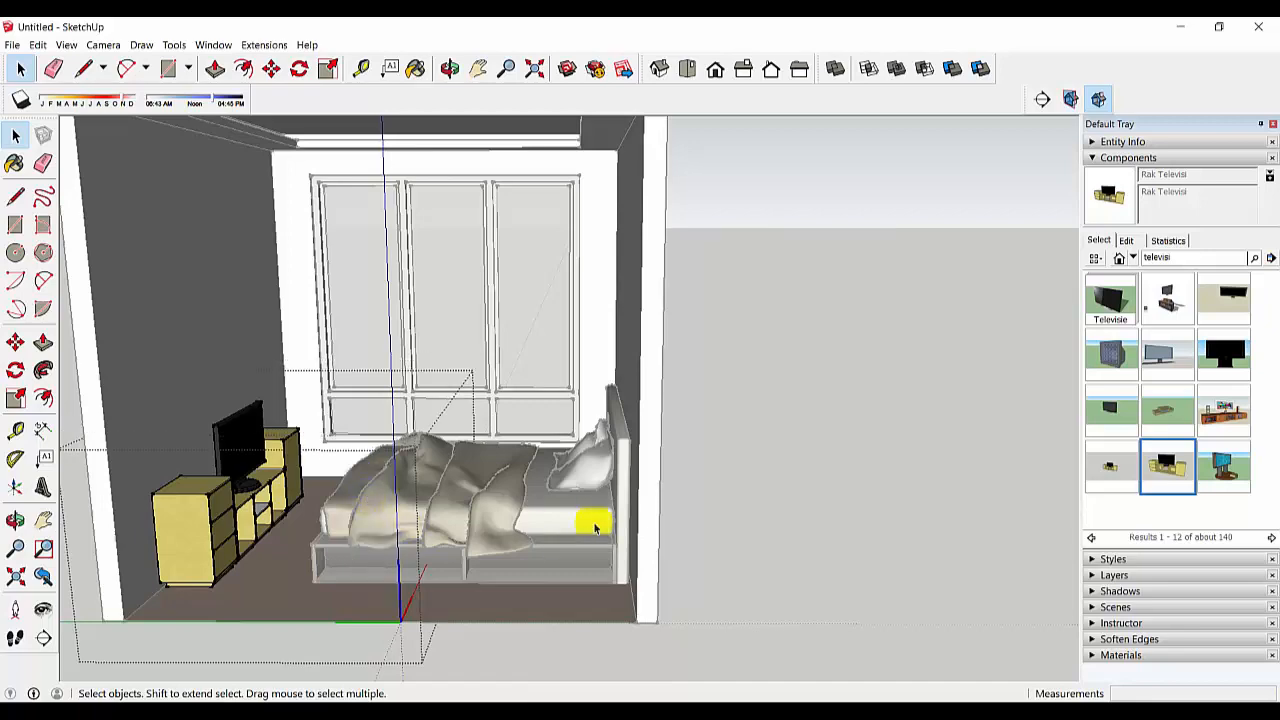
{"action": "left_click", "coordinate": [697, 529]}
Search the component library for "photo frame".
{"action": "middle_click_drag", "start_coordinate": [450, 560], "coordinate": [509, 497]}
{"action": "scroll", "coordinate": [509, 497], "scroll_direction": "up", "scroll_amount": 2}
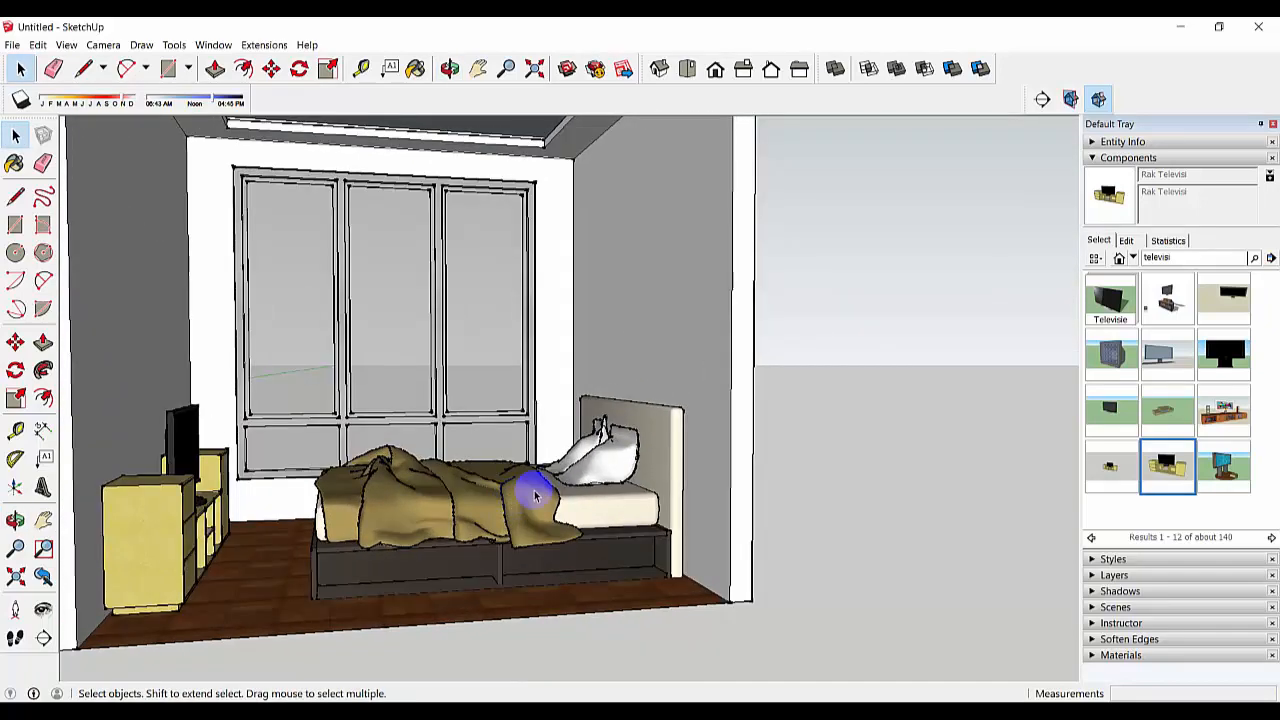
{"action": "middle_click_drag", "start_coordinate": [645, 428], "coordinate": [691, 386]}
{"action": "scroll", "coordinate": [674, 343], "scroll_direction": "up", "scroll_amount": 2}
{"action": "middle_click_drag", "start_coordinate": [674, 343], "coordinate": [708, 366]}
{"action": "left_click", "coordinate": [1156, 256]}
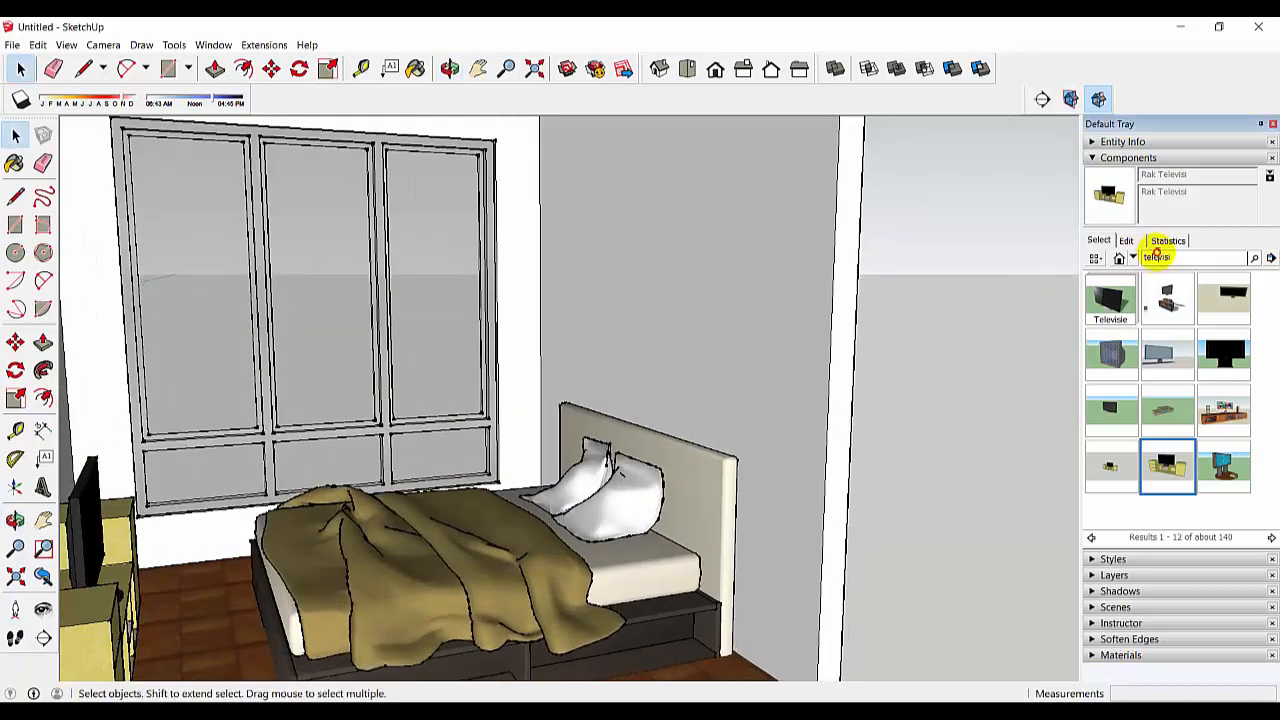
{"action": "left_click_drag", "start_coordinate": [1175, 256], "coordinate": [1133, 262]}
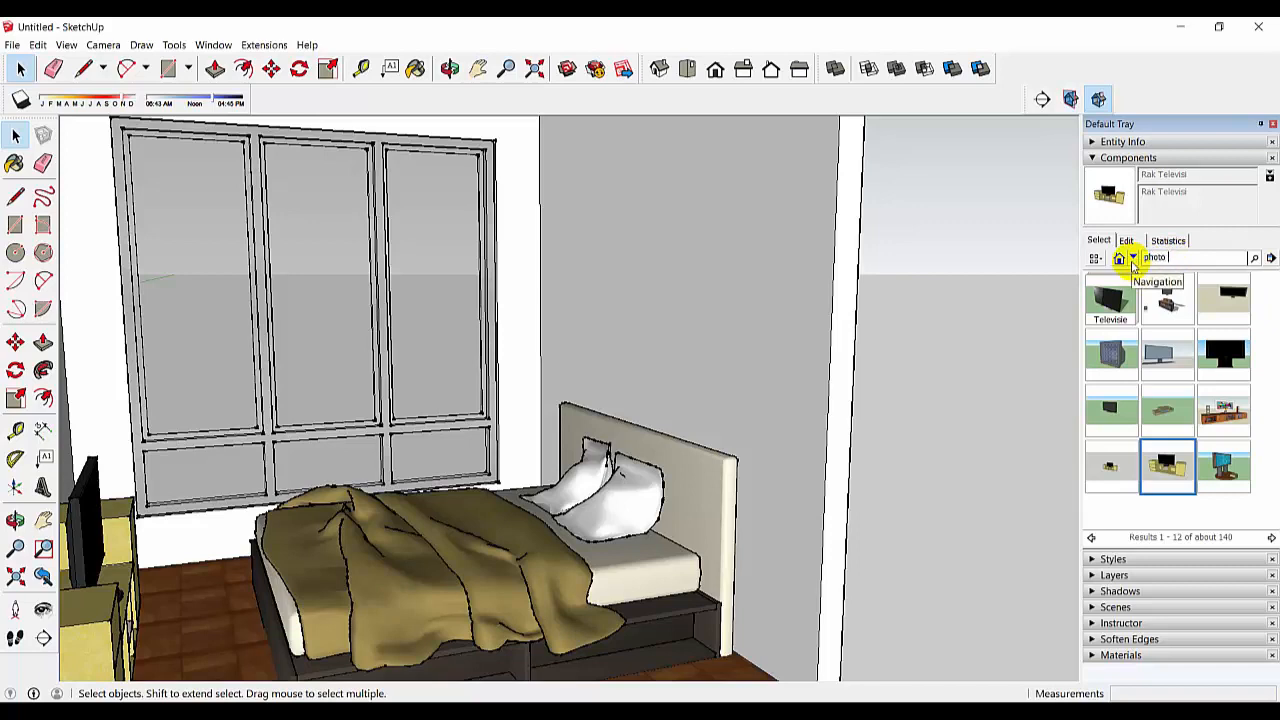
{"action": "key", "text": "Return"}
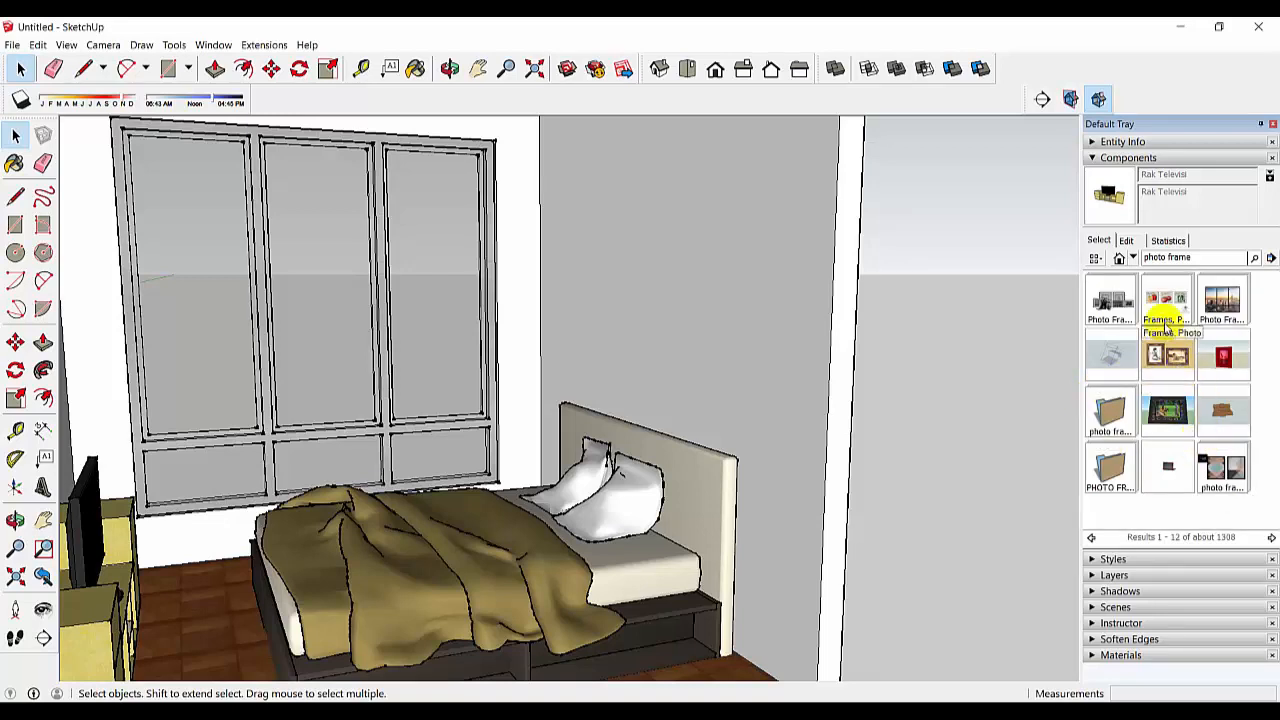
Open the photo frames collection and place the Quadros apoiados picture shelf beside the room, outside the headboard wall.
{"action": "left_click", "coordinate": [1139, 317]}
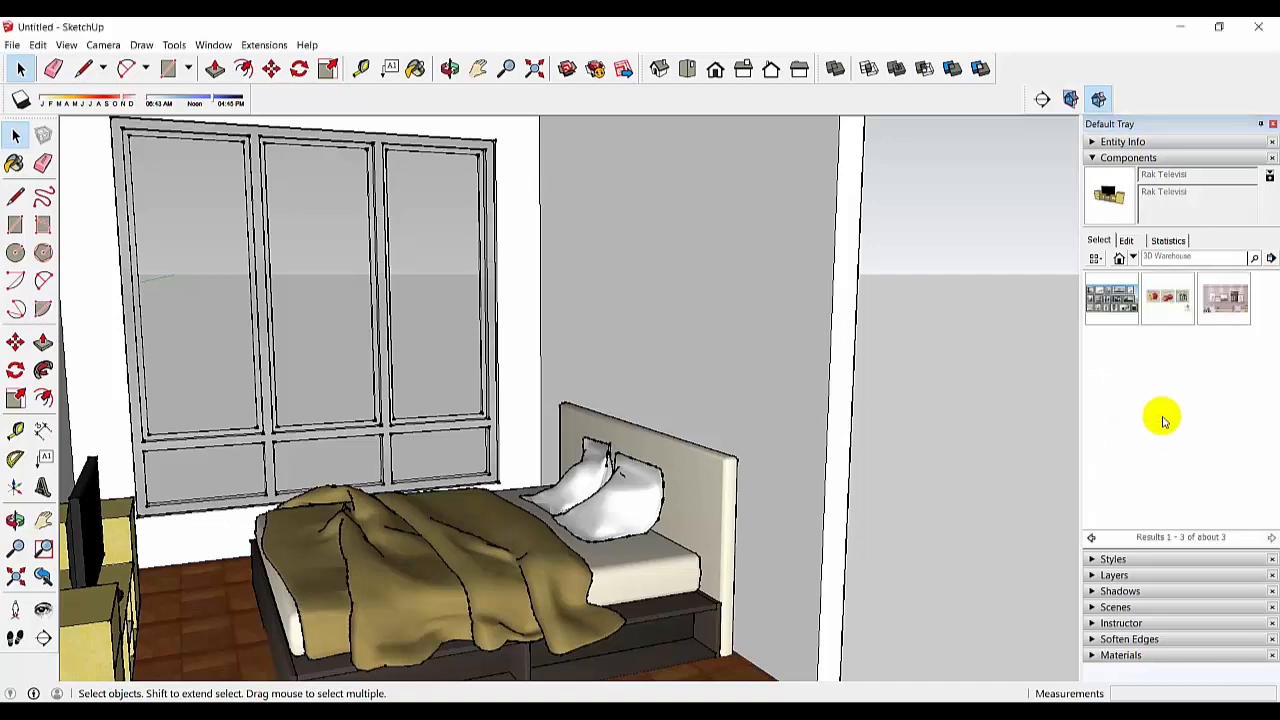
{"action": "left_click", "coordinate": [1213, 308]}
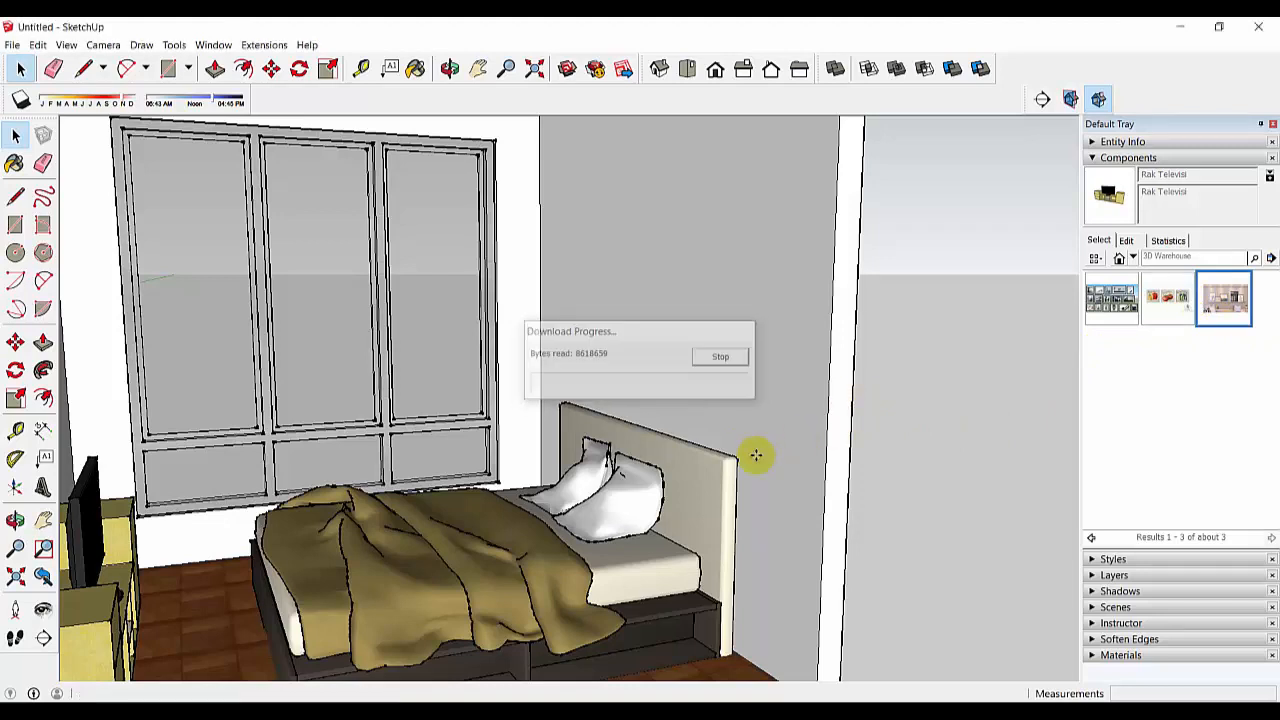
{"action": "scroll", "coordinate": [897, 520], "scroll_direction": "down", "scroll_amount": 1}
{"action": "scroll", "coordinate": [900, 519], "scroll_direction": "down", "scroll_amount": 2}
{"action": "left_click", "coordinate": [909, 517]}
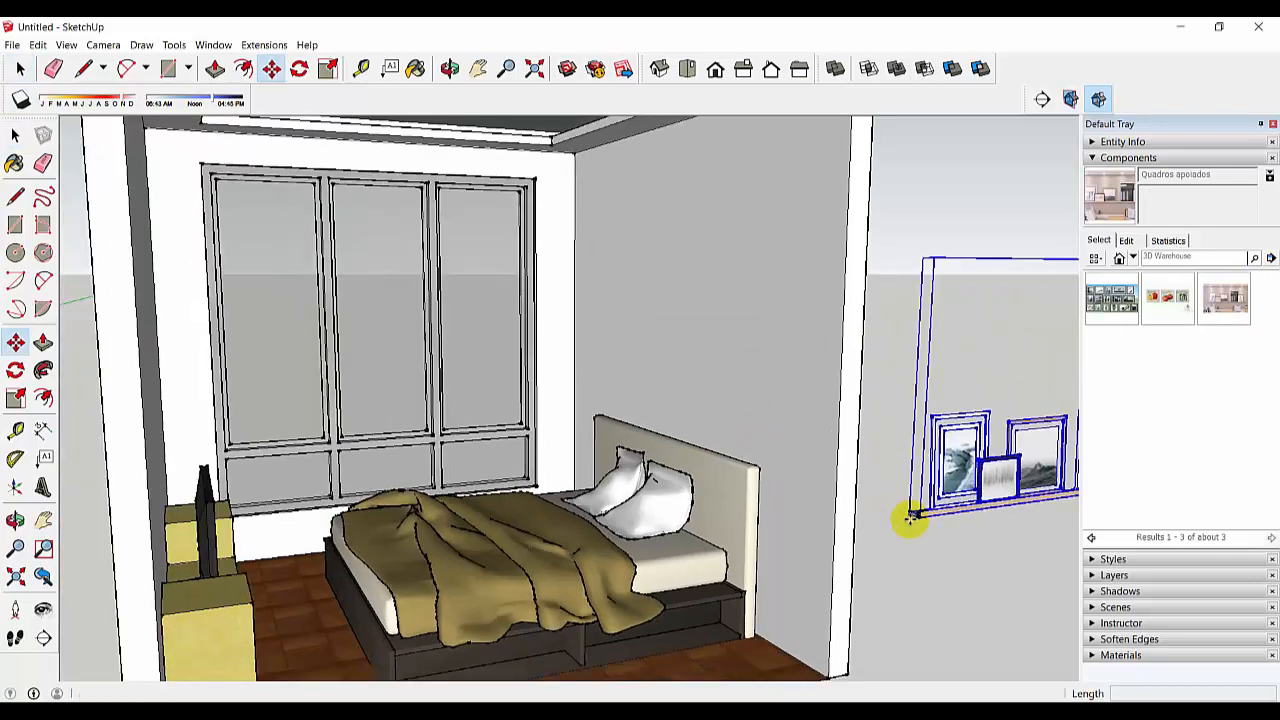
Rotate a copy of the picture shelf 90 degrees horizontally, leaving the original in place.
{"action": "middle_click_drag", "start_coordinate": [909, 517], "coordinate": [462, 522]}
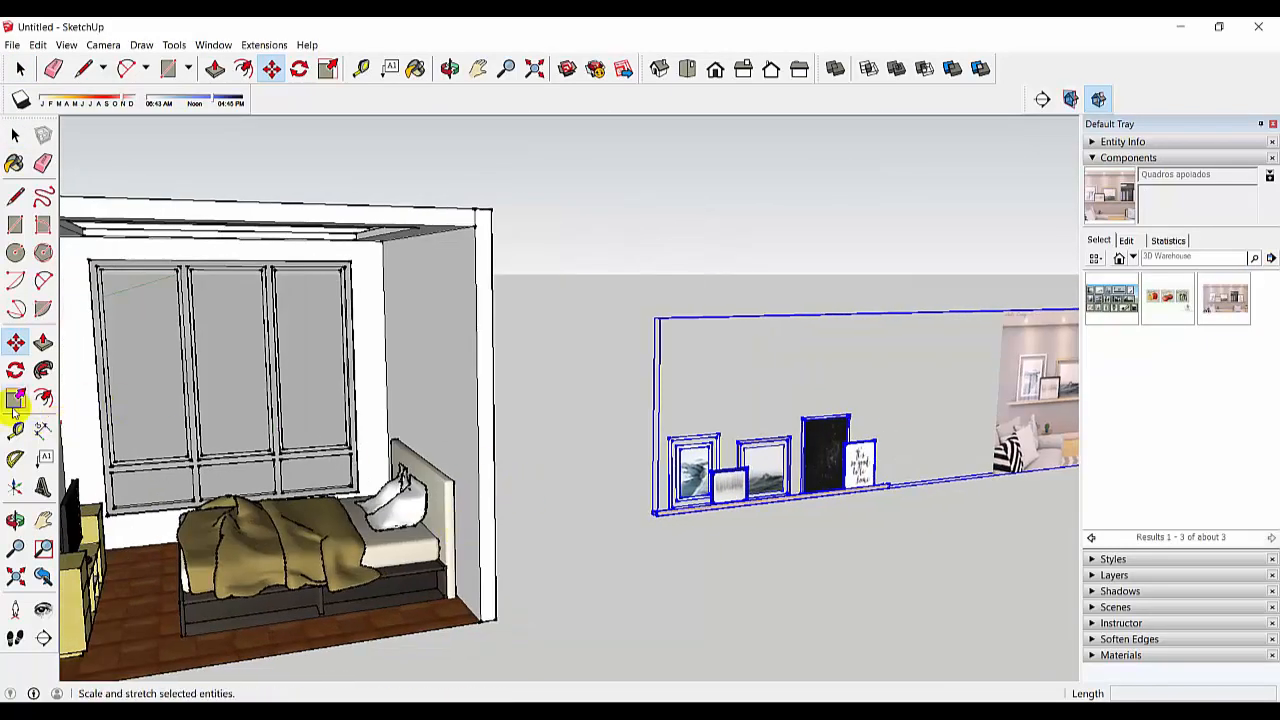
{"action": "left_click", "coordinate": [15, 370]}
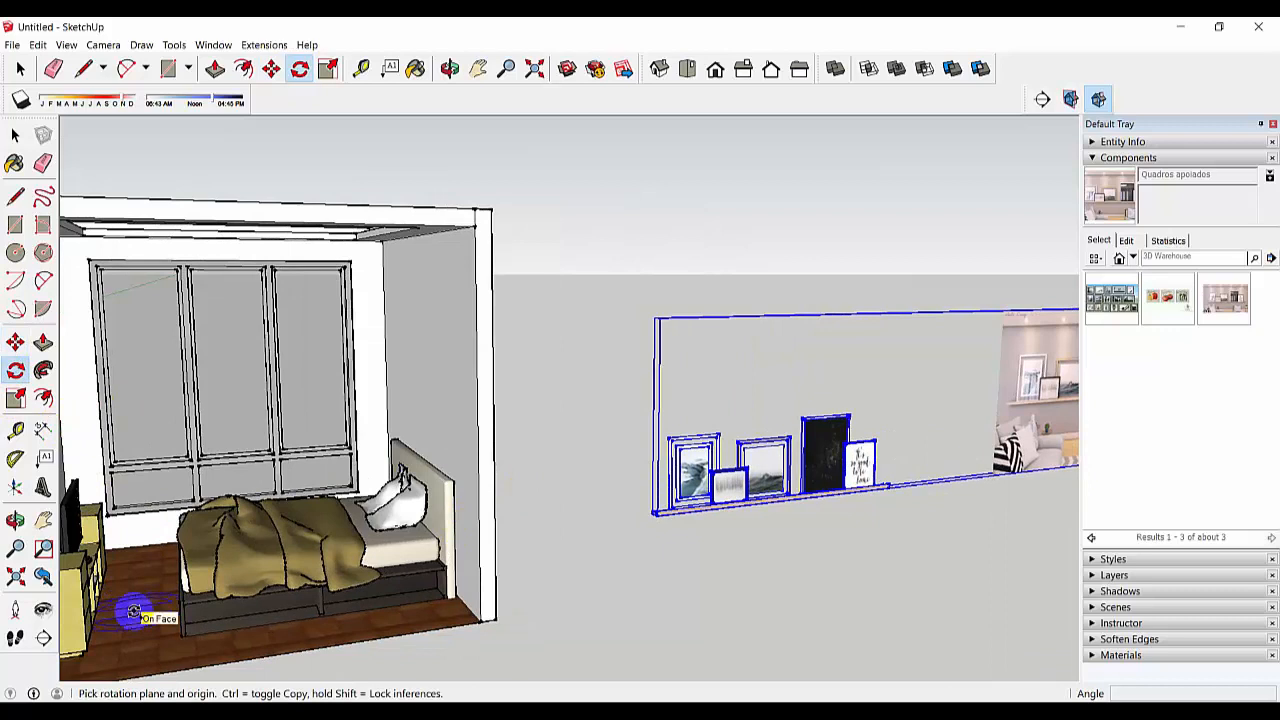
{"action": "left_click_drag", "start_coordinate": [683, 591], "coordinate": [736, 590]}
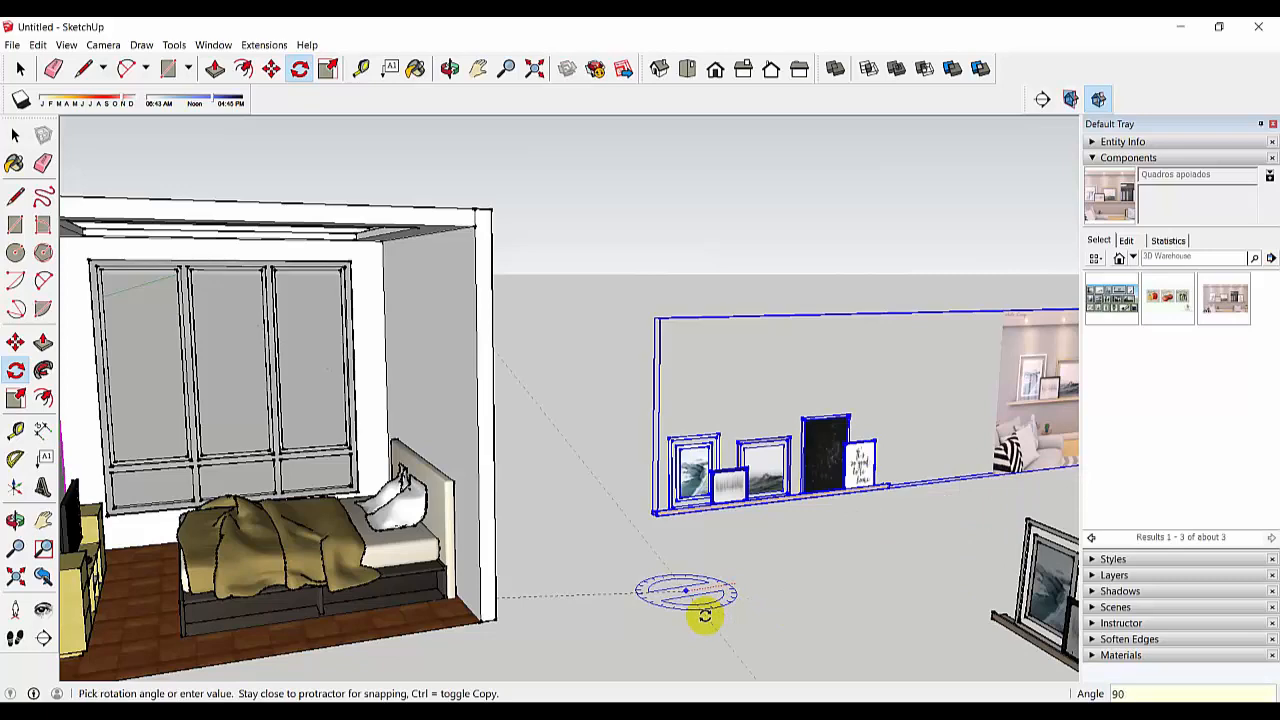
{"action": "left_click", "coordinate": [703, 613]}
Open the picture shelf component and delete the reference photo beside the frames.
{"action": "middle_click_drag", "start_coordinate": [697, 563], "coordinate": [620, 490]}
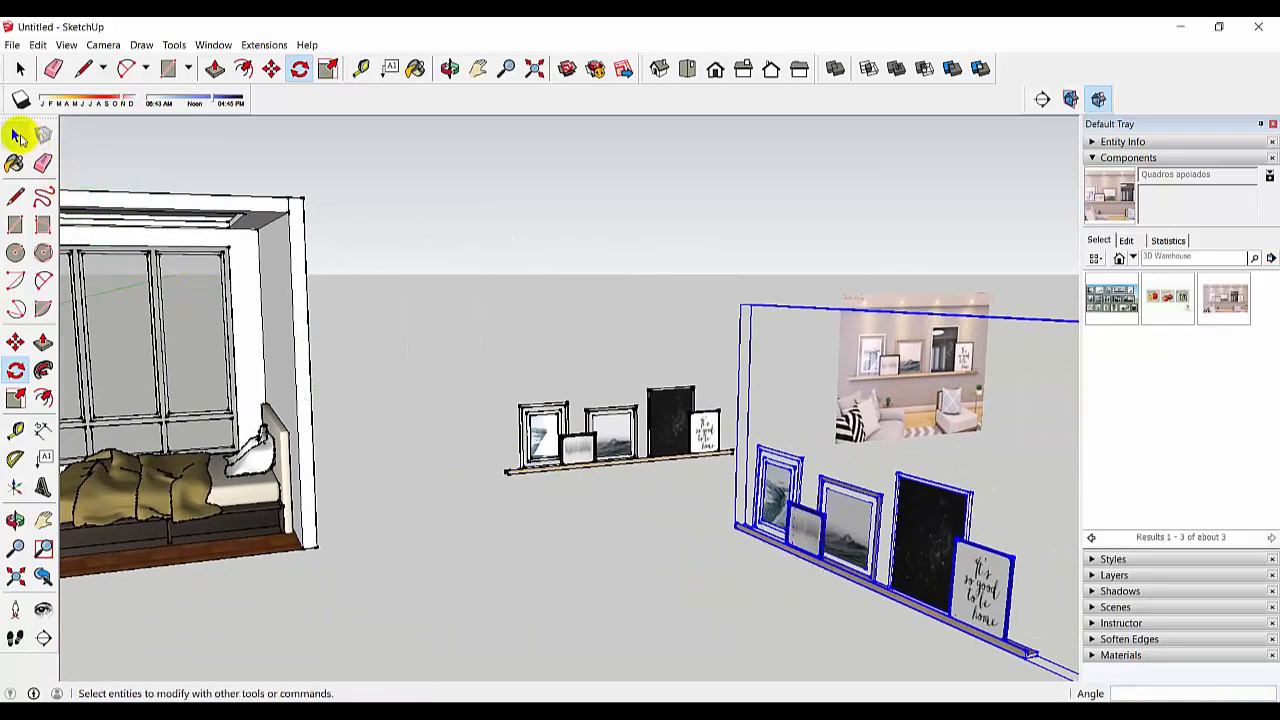
{"action": "left_click", "coordinate": [16, 135]}
{"action": "left_click", "coordinate": [699, 469]}
{"action": "double_click", "coordinate": [814, 526]}
{"action": "scroll", "coordinate": [805, 526], "scroll_direction": "down", "scroll_amount": 2}
{"action": "middle_click_drag", "start_coordinate": [860, 539], "coordinate": [928, 555]}
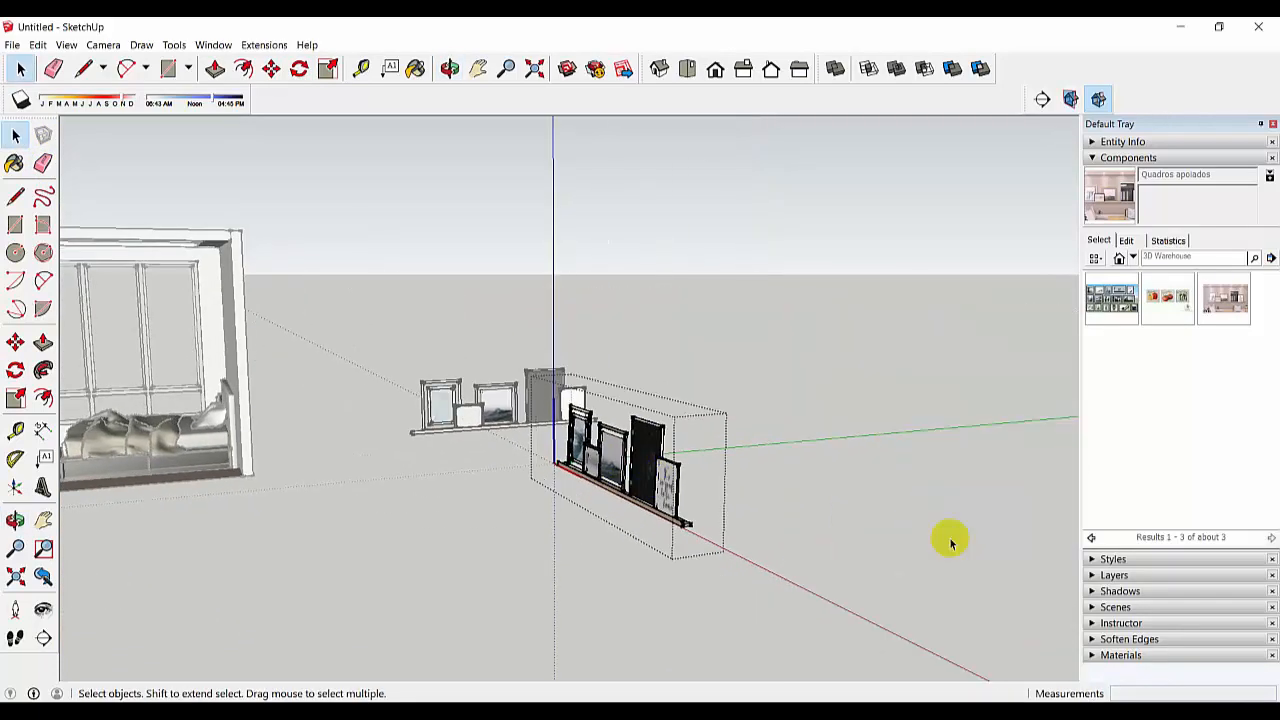
Close the component and delete the original, unrotated picture shelf.
{"action": "left_click", "coordinate": [509, 457]}
{"action": "left_click", "coordinate": [498, 430]}
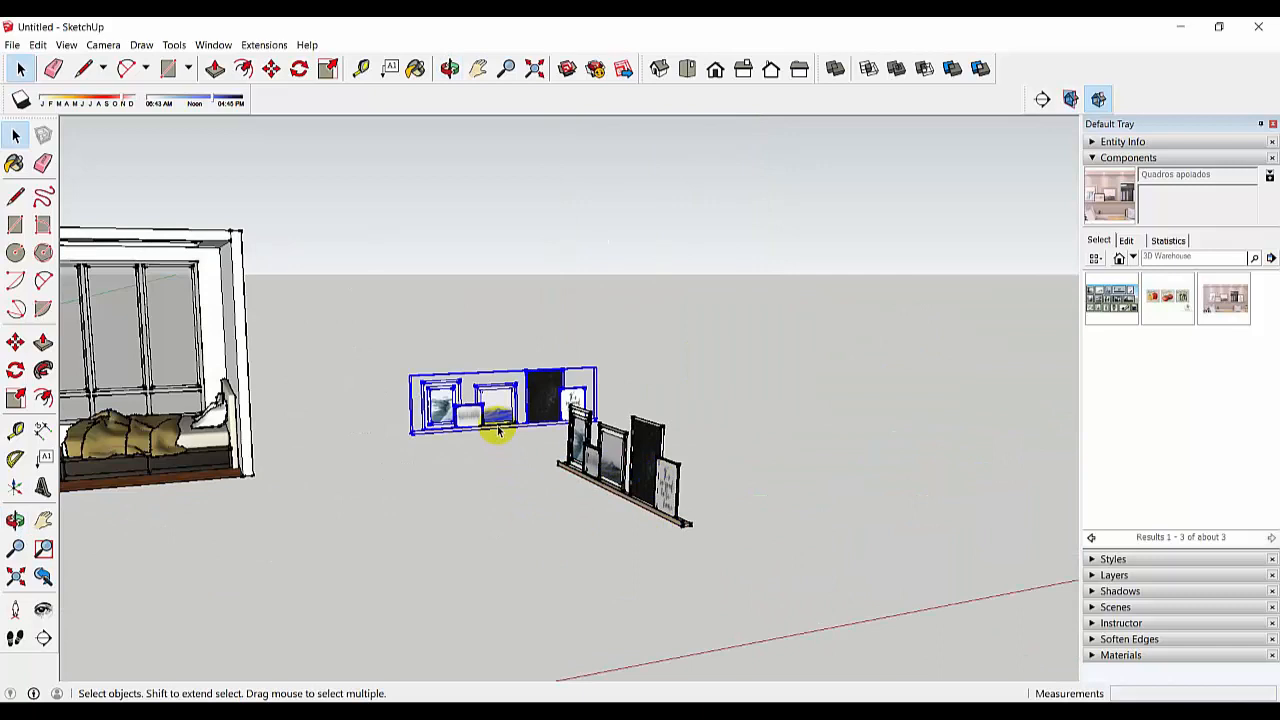
{"action": "key", "text": "Delete"}
Move the rotated picture shelf about 7.50 m onto the wall above the headboard.
{"action": "left_click", "coordinate": [634, 474]}
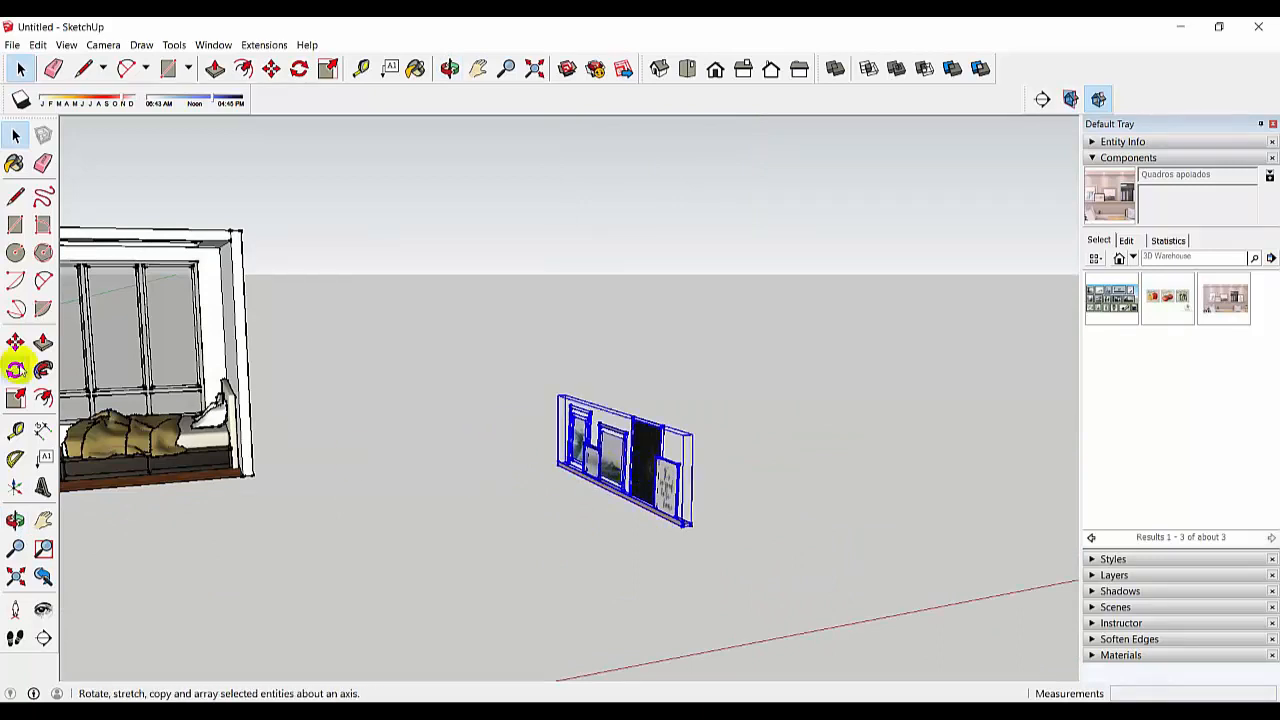
{"action": "left_click", "coordinate": [15, 342]}
{"action": "middle_click_drag", "start_coordinate": [707, 532], "coordinate": [1036, 550]}
{"action": "scroll", "coordinate": [820, 450], "scroll_direction": "up", "scroll_amount": 4}
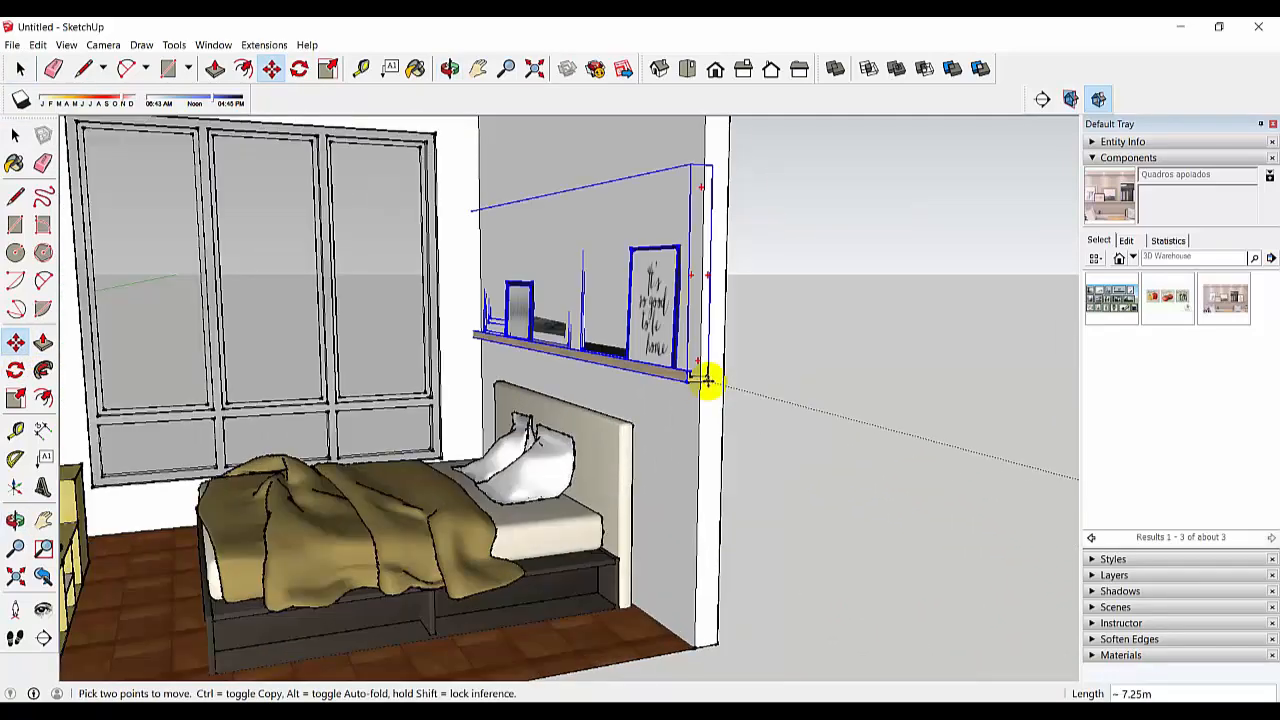
{"action": "left_click", "coordinate": [668, 390]}
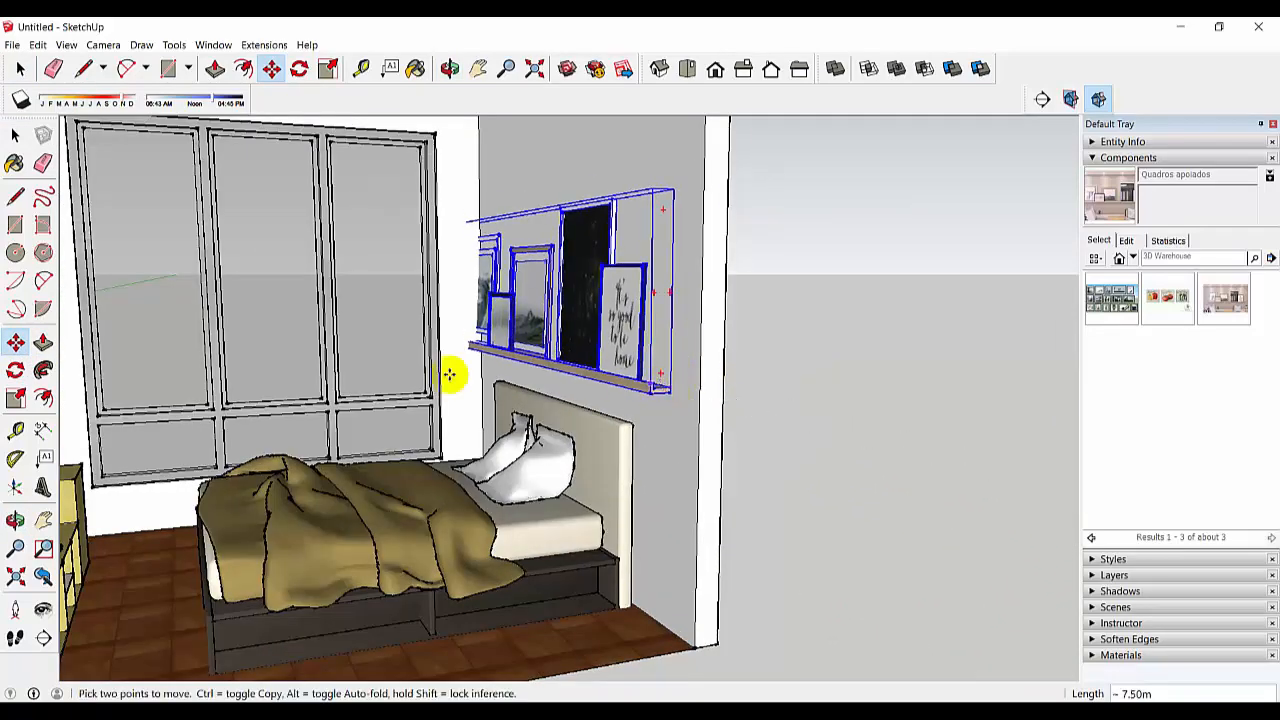
Scale the picture shelf down from its upper corner nearest the room opening.
{"action": "left_click", "coordinate": [15, 397]}
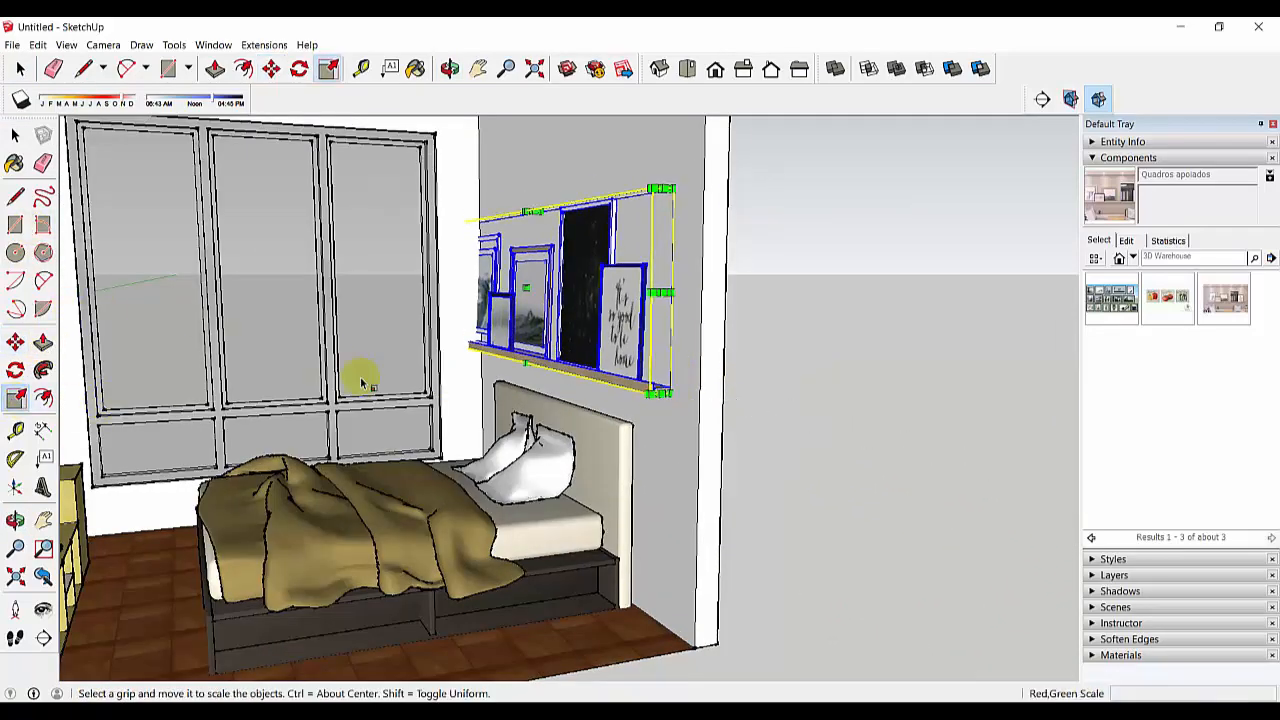
{"action": "left_click_drag", "start_coordinate": [664, 198], "coordinate": [580, 256]}
{"action": "middle_click_drag", "start_coordinate": [566, 286], "coordinate": [690, 385]}
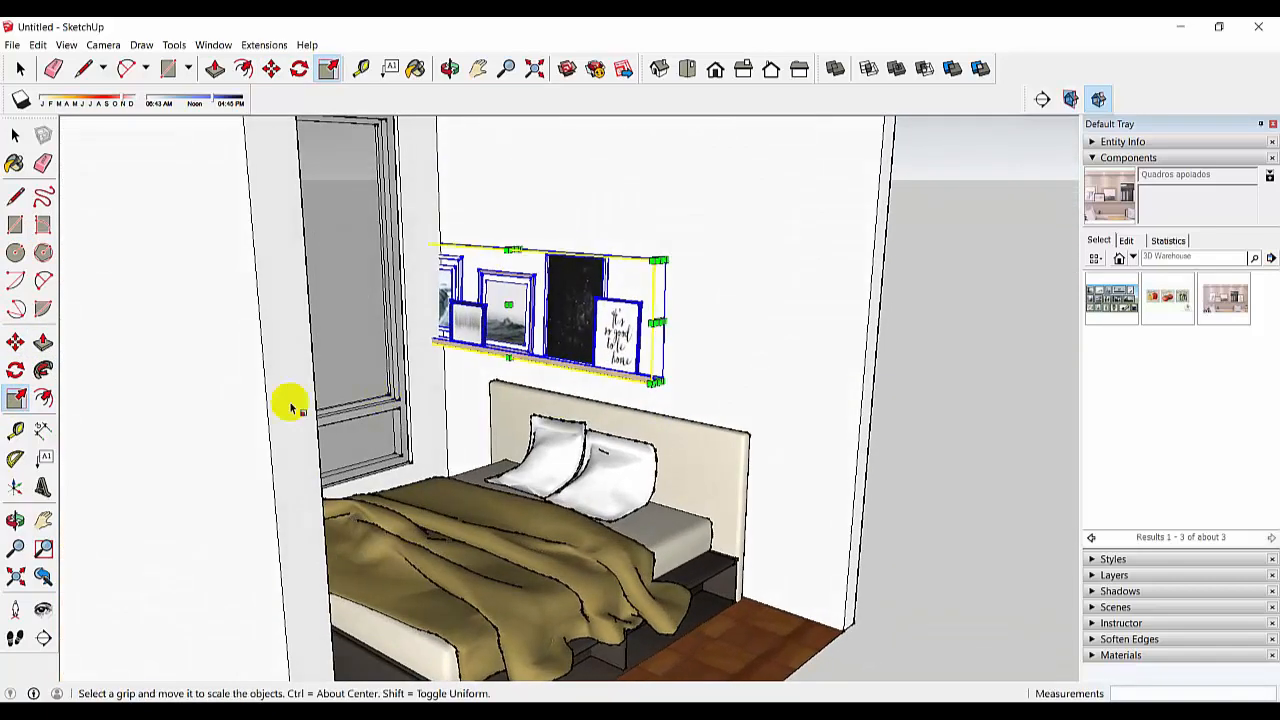
Move the picture shelf about 1.01 m along the headboard wall, away from the window, so it sits above the bed.
{"action": "left_click", "coordinate": [15, 342]}
{"action": "left_click", "coordinate": [595, 211]}
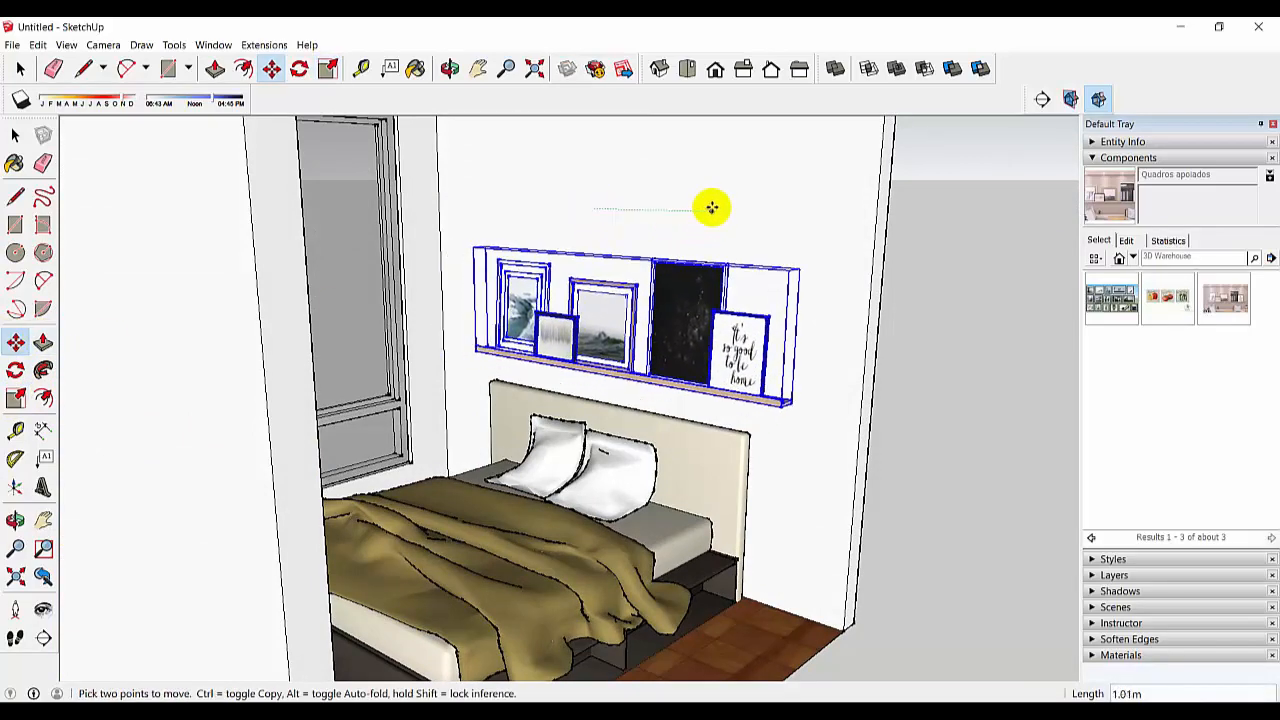
{"action": "left_click", "coordinate": [710, 208]}
Raise the picture shelf about 0.12 m above the headboard and clear the selection.
{"action": "middle_click_drag", "start_coordinate": [708, 206], "coordinate": [692, 393]}
{"action": "scroll", "coordinate": [749, 268], "scroll_direction": "up", "scroll_amount": 1}
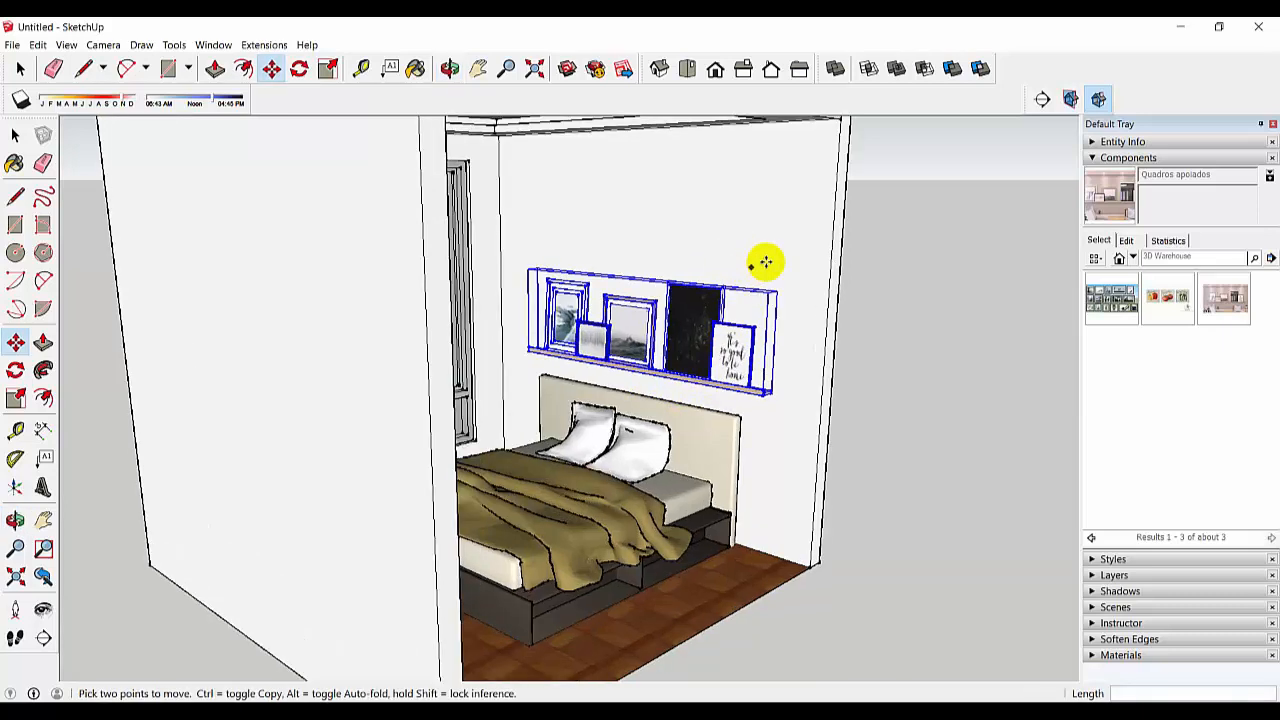
{"action": "left_click", "coordinate": [766, 263]}
{"action": "left_click", "coordinate": [766, 249]}
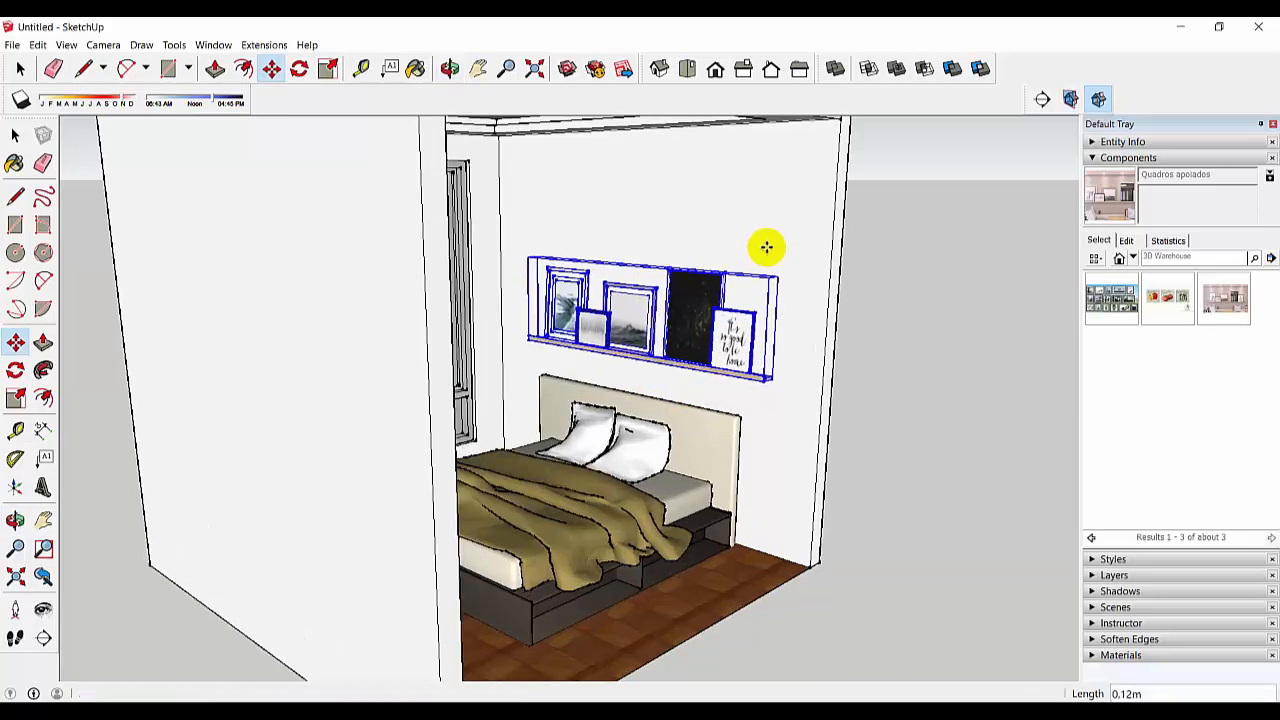
{"action": "left_click", "coordinate": [15, 136]}
{"action": "left_click", "coordinate": [884, 434]}
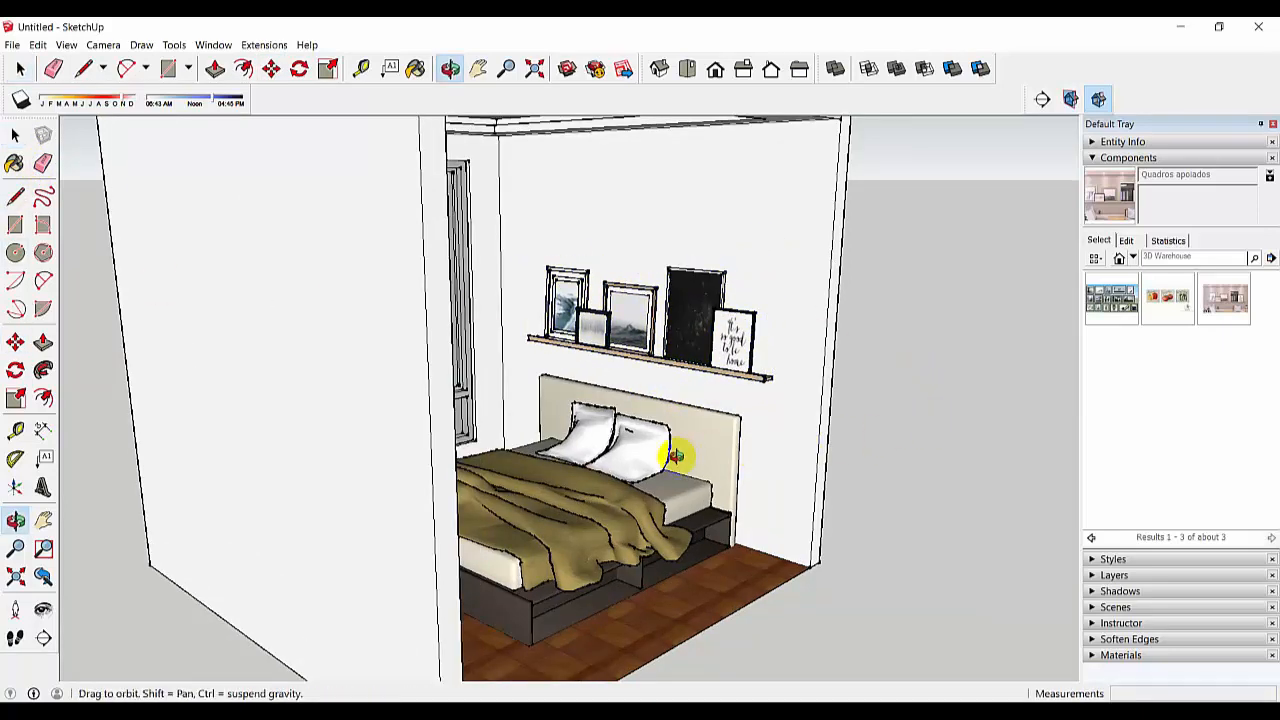
Close the component library and display the Colors collection in the material library.
{"action": "middle_click_drag", "start_coordinate": [677, 443], "coordinate": [430, 430]}
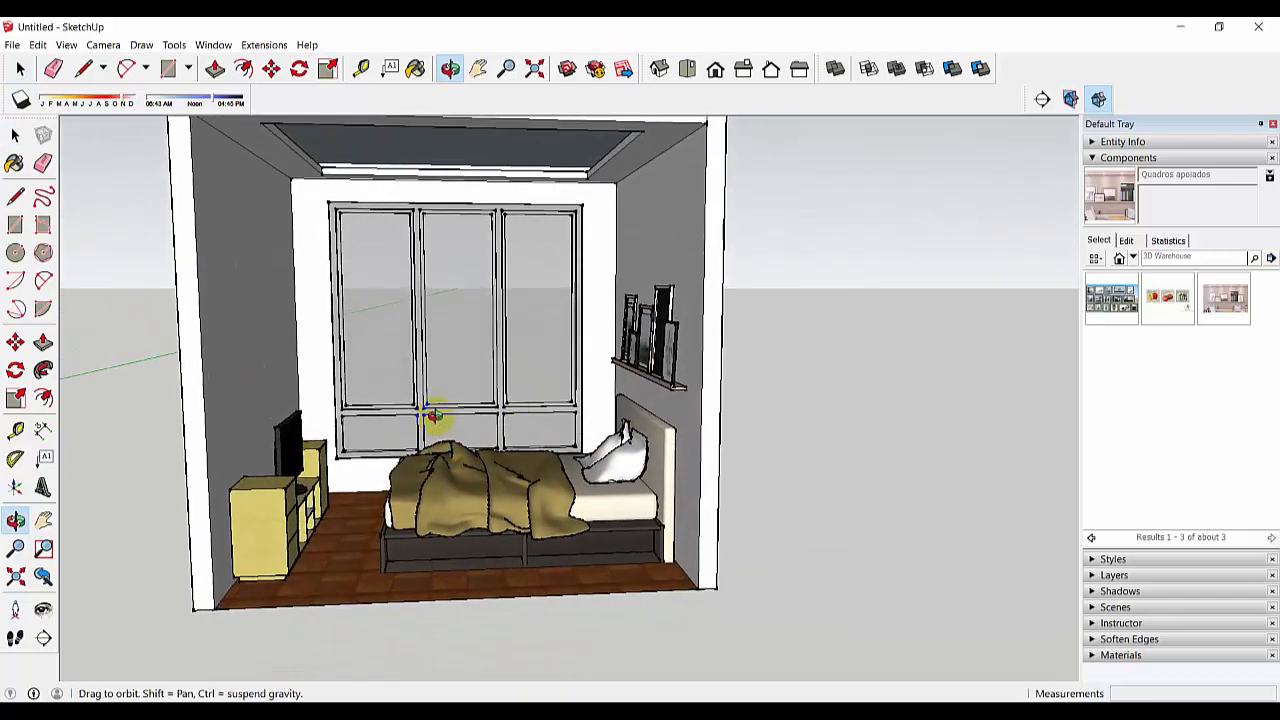
{"action": "scroll", "coordinate": [425, 420], "scroll_direction": "up", "scroll_amount": 2}
{"action": "scroll", "coordinate": [514, 457], "scroll_direction": "down", "scroll_amount": 2}
{"action": "mouse_move", "coordinate": [514, 457]}
{"action": "middle_mouse_down"}
{"action": "mouse_move", "coordinate": [646, 443]}
{"action": "mouse_move", "coordinate": [617, 434]}
{"action": "mouse_move", "coordinate": [612, 447]}
{"action": "mouse_move", "coordinate": [634, 409]}
{"action": "mouse_move", "coordinate": [629, 425]}
{"action": "middle_mouse_up"}
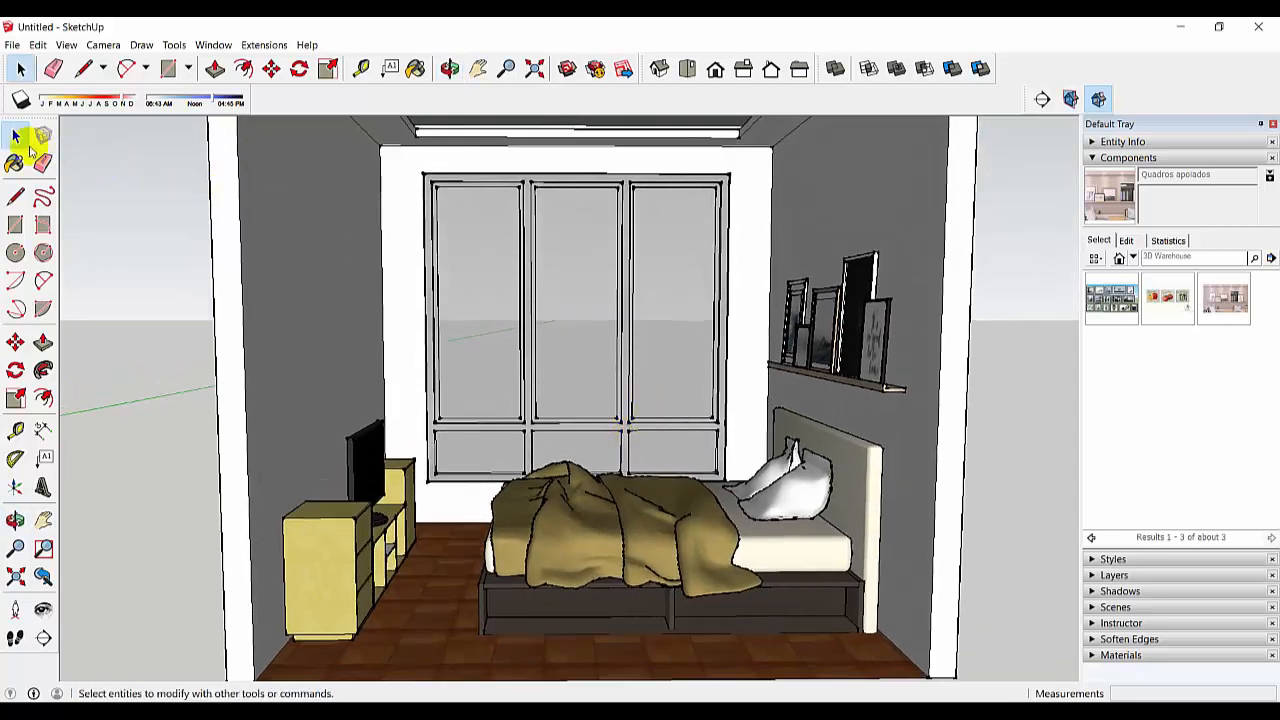
{"action": "scroll", "coordinate": [480, 325], "scroll_direction": "down", "scroll_amount": 1}
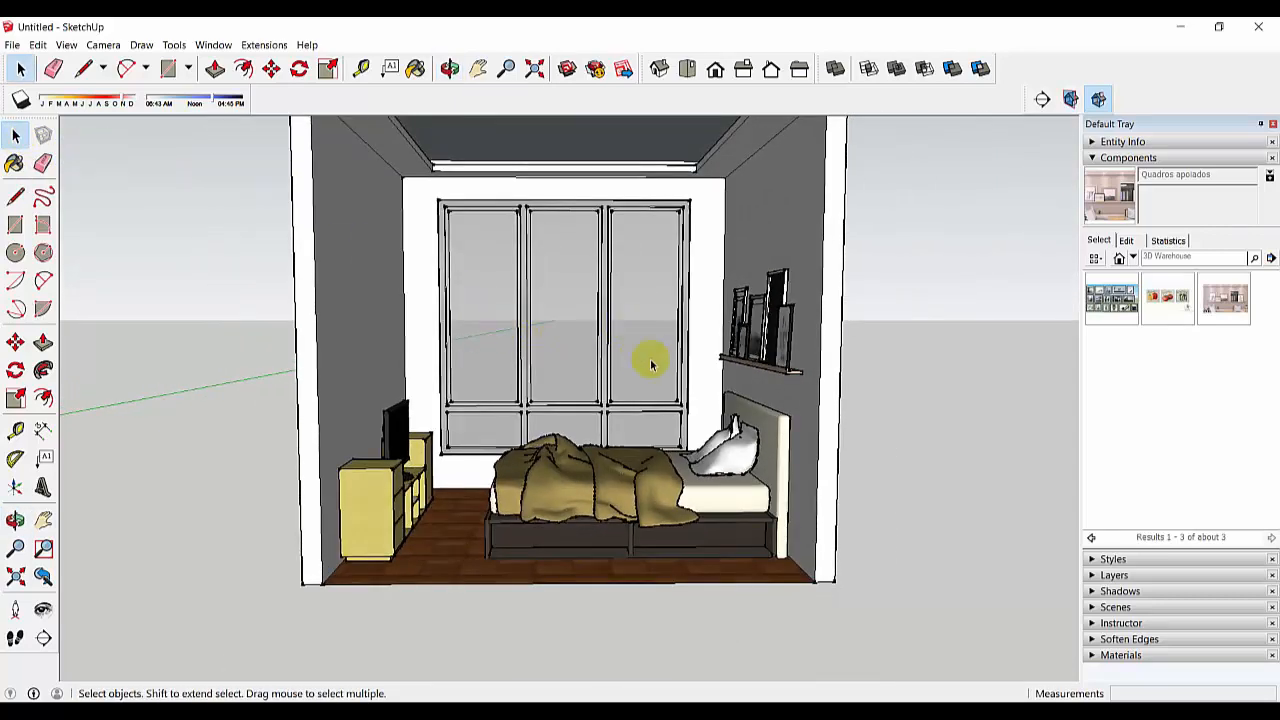
{"action": "mouse_move", "coordinate": [651, 365]}
{"action": "middle_mouse_down"}
{"action": "mouse_move", "coordinate": [623, 386]}
{"action": "mouse_move", "coordinate": [600, 365]}
{"action": "middle_mouse_up"}
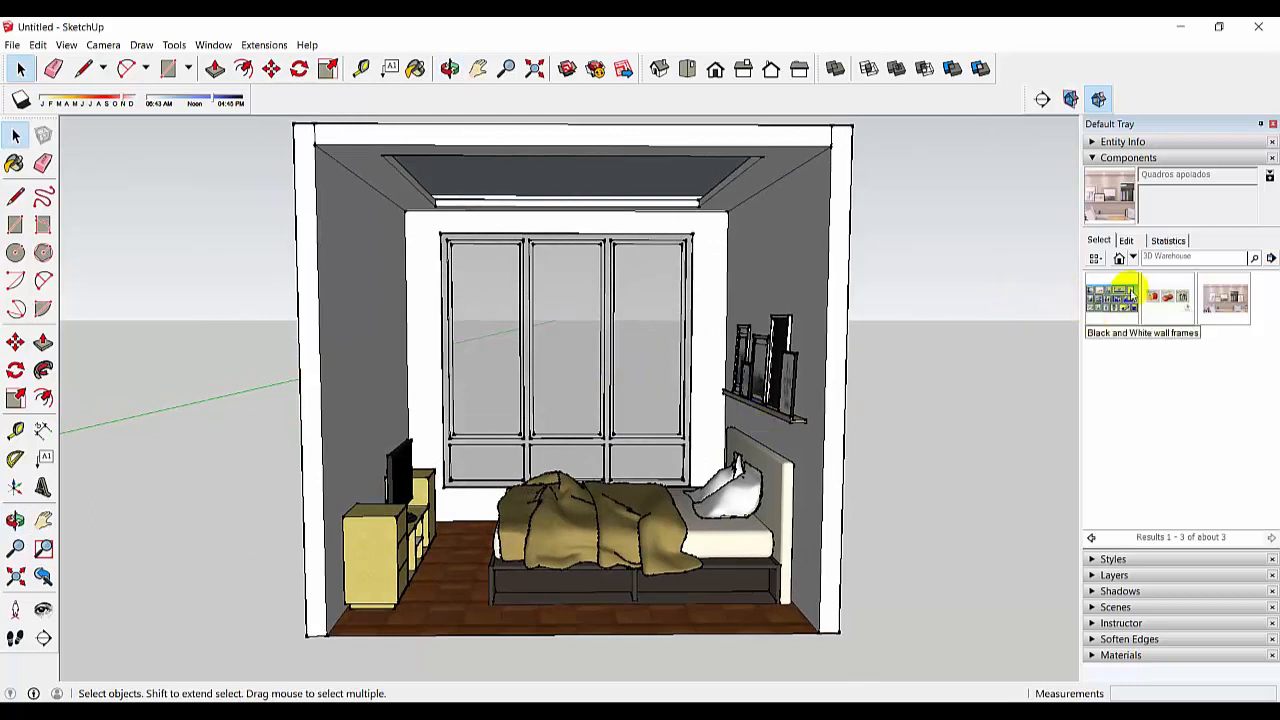
{"action": "left_click", "coordinate": [1092, 158]}
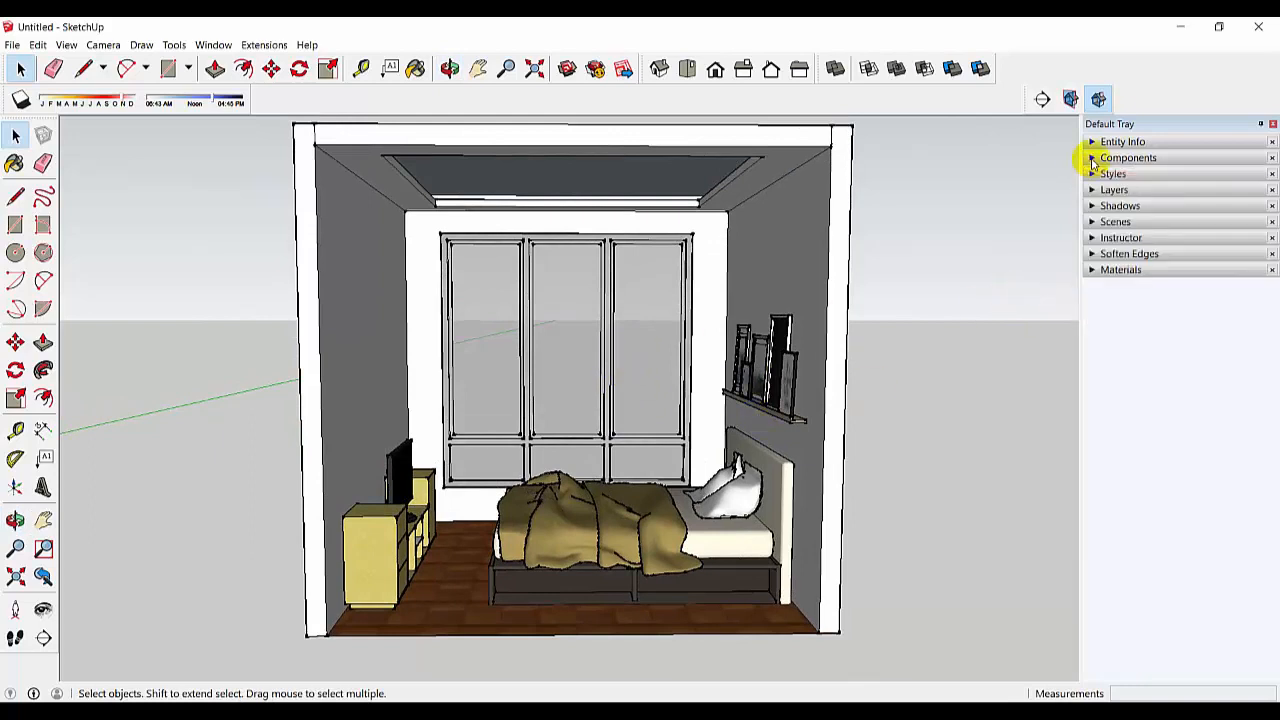
{"action": "left_click", "coordinate": [1092, 270]}
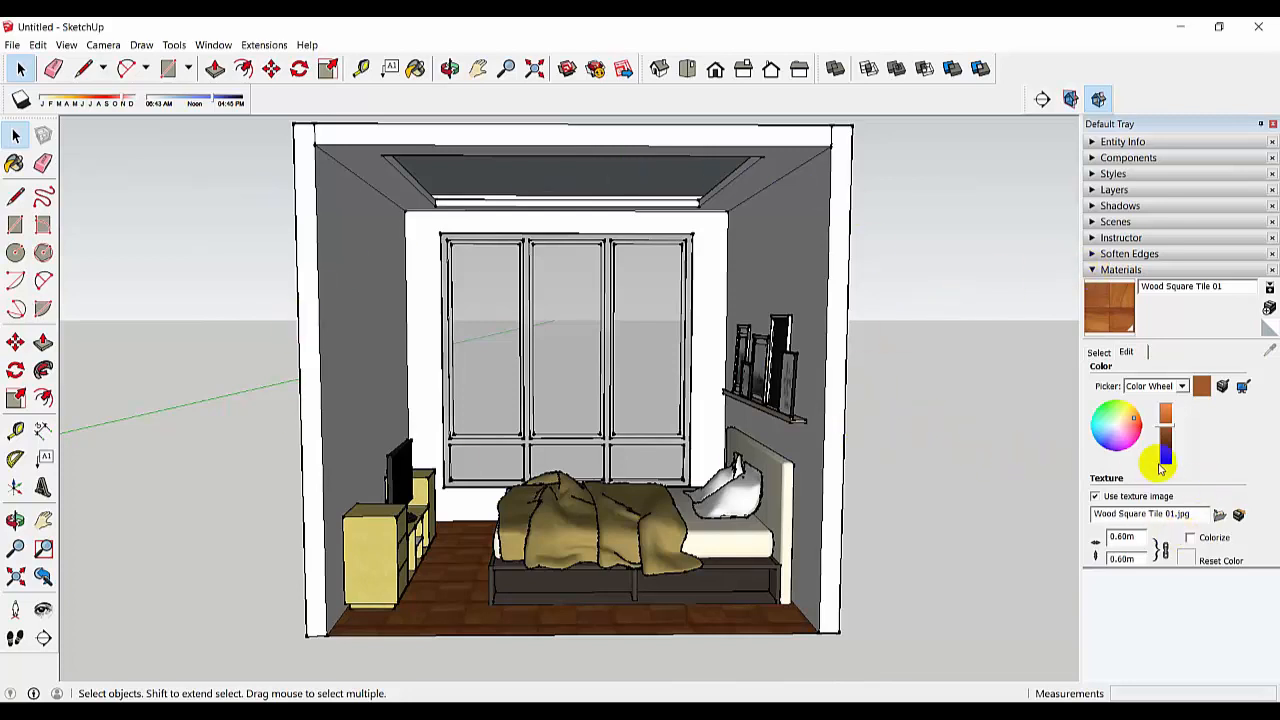
{"action": "left_click", "coordinate": [1098, 352]}
{"action": "left_click", "coordinate": [1171, 372]}
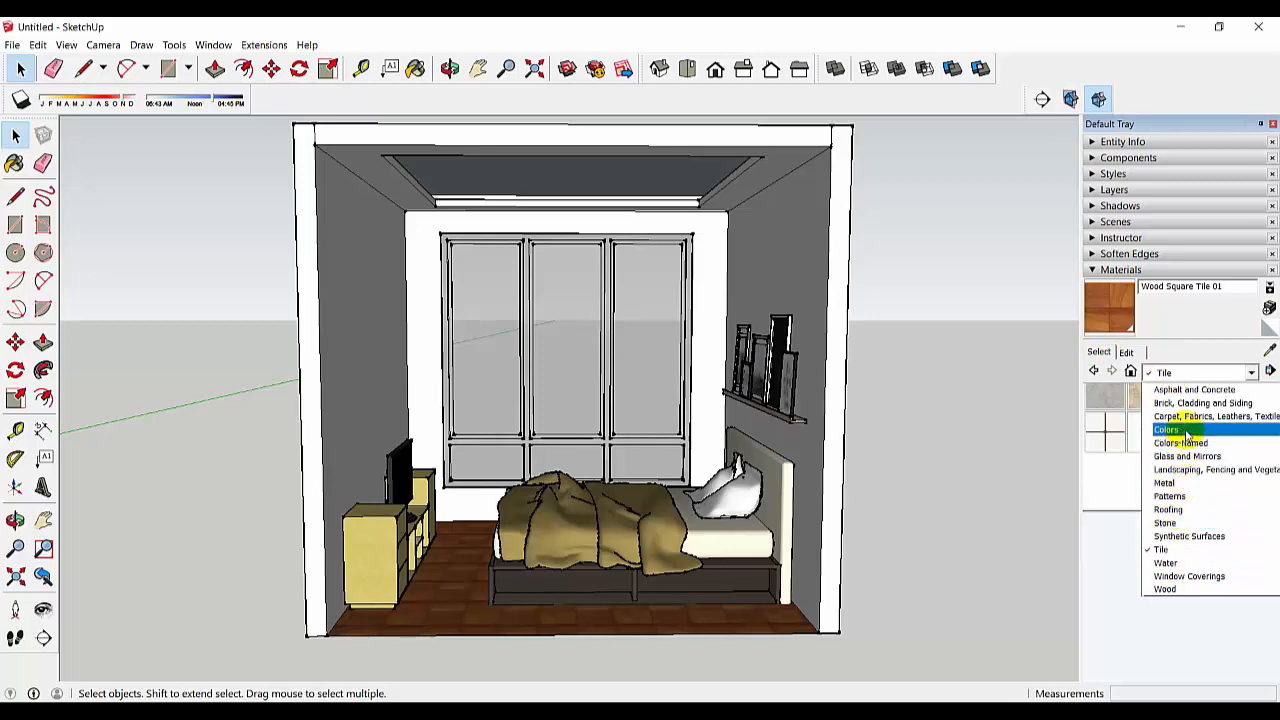
{"action": "left_click", "coordinate": [1184, 429]}
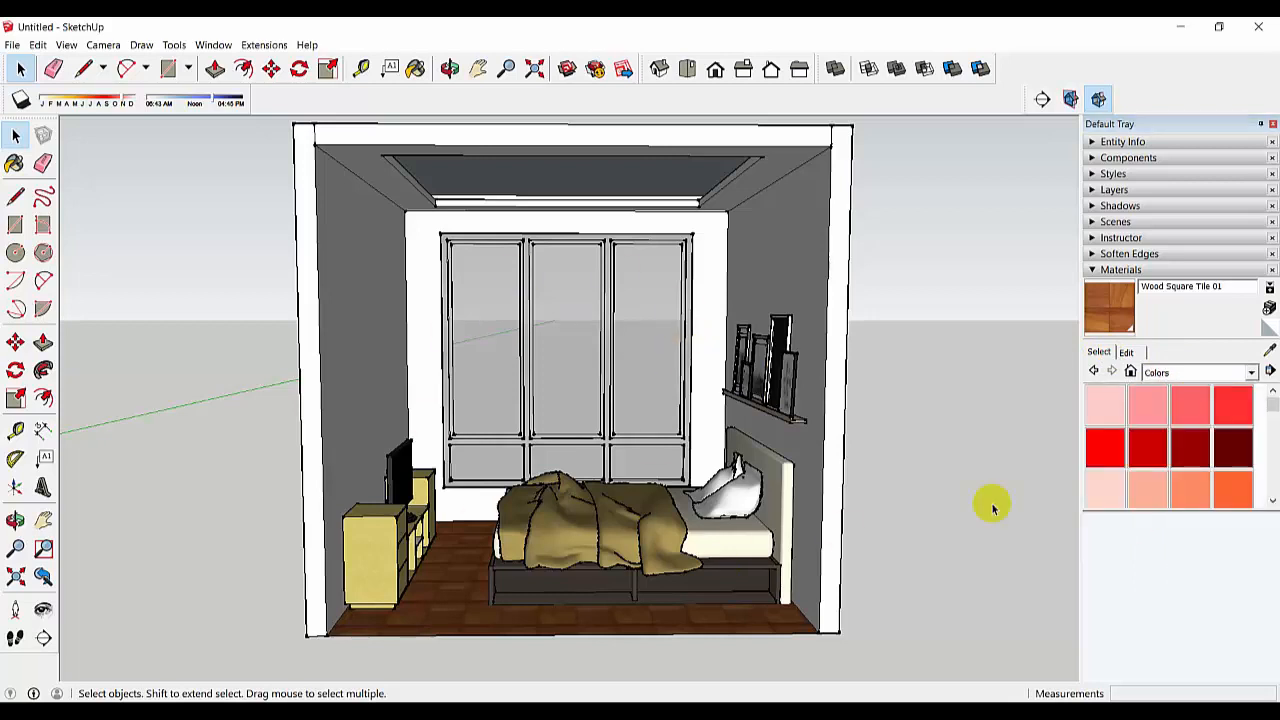
Paint the television, window and headboard walls inside the room with Color D01.
{"action": "left_click_drag", "start_coordinate": [1272, 425], "coordinate": [1274, 430]}
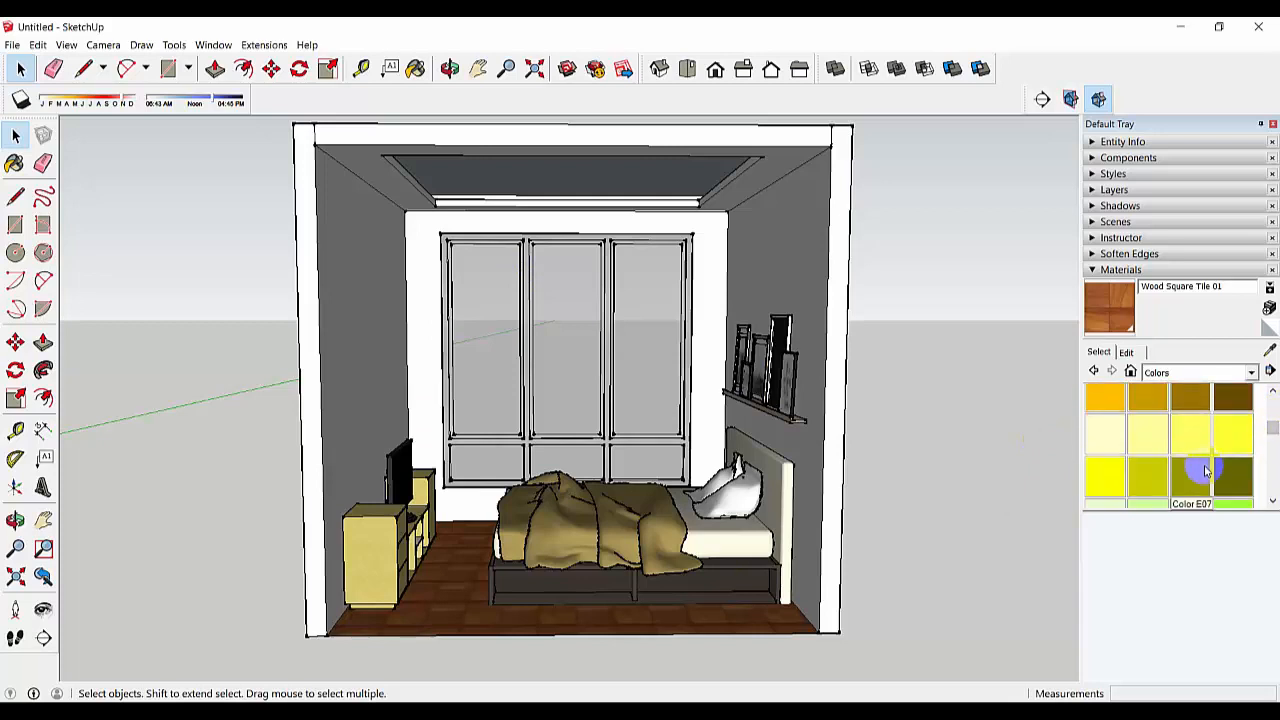
{"action": "scroll", "coordinate": [1203, 464], "scroll_direction": "up", "scroll_amount": 3}
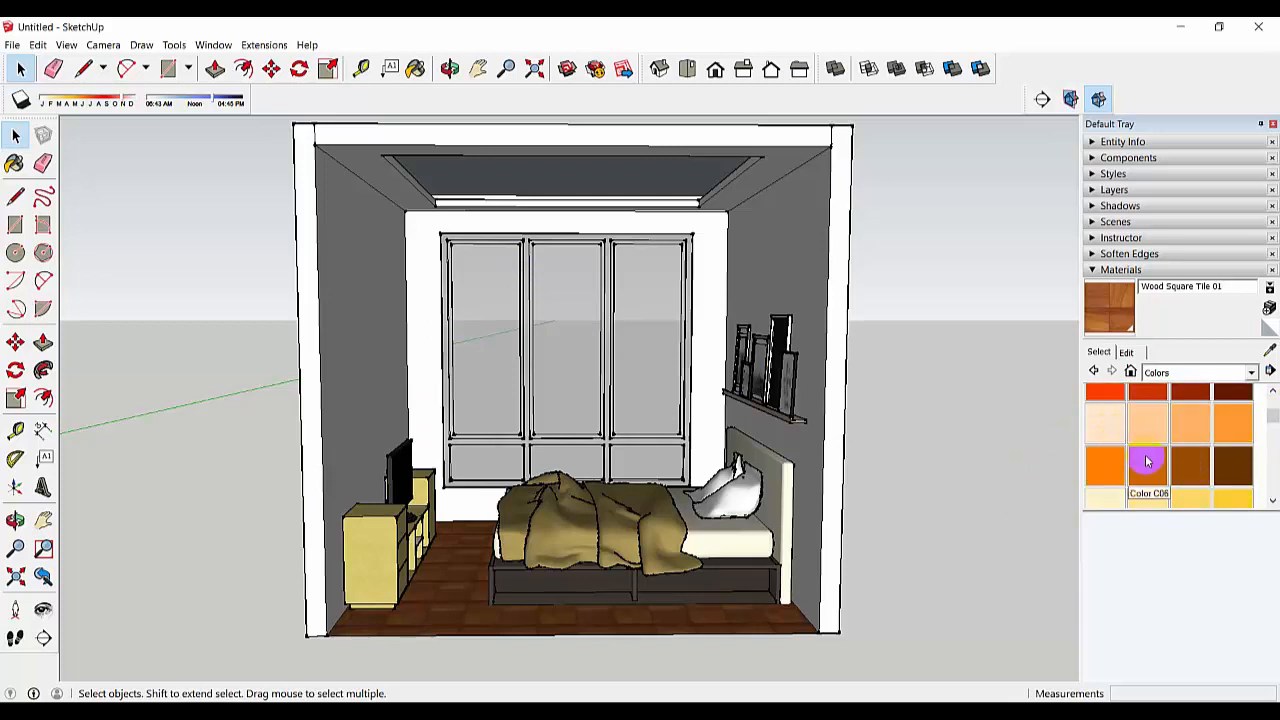
{"action": "scroll", "coordinate": [1147, 462], "scroll_direction": "down", "scroll_amount": 2}
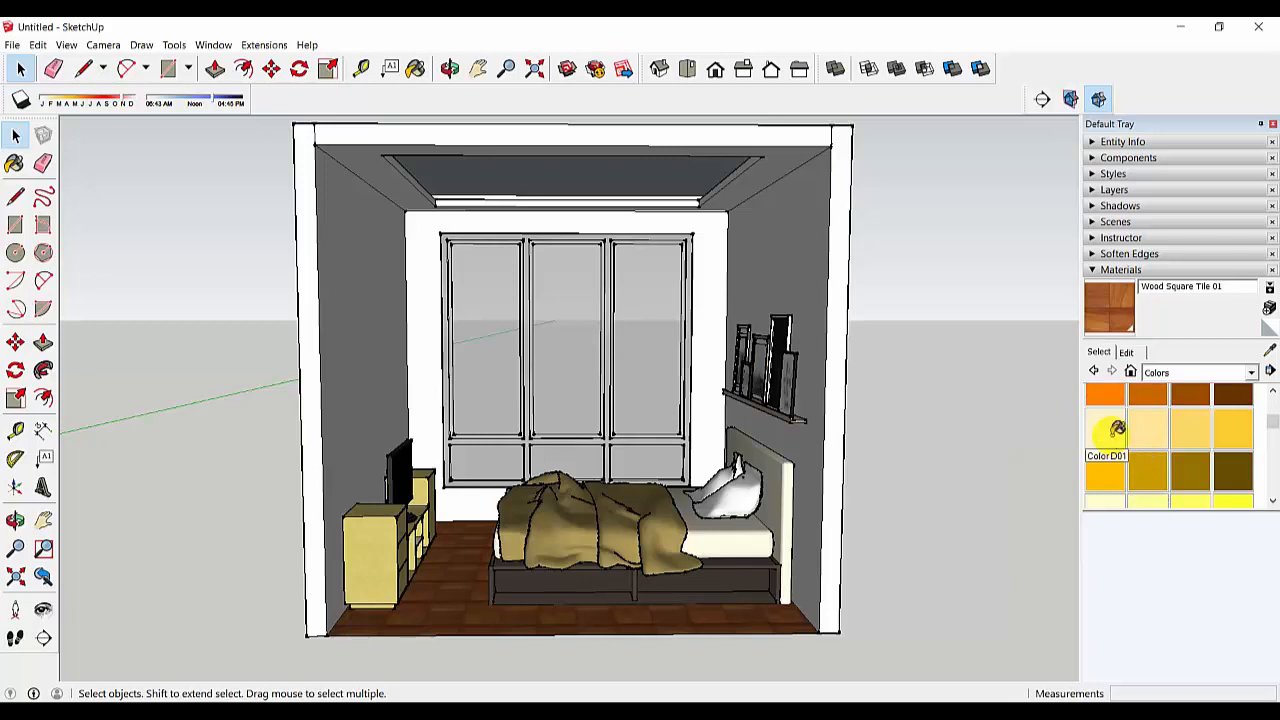
{"action": "left_click", "coordinate": [1108, 430]}
{"action": "scroll", "coordinate": [1163, 466], "scroll_direction": "down", "scroll_amount": 1}
{"action": "scroll", "coordinate": [1160, 471], "scroll_direction": "up", "scroll_amount": 1}
{"action": "scroll", "coordinate": [1160, 474], "scroll_direction": "down", "scroll_amount": 2}
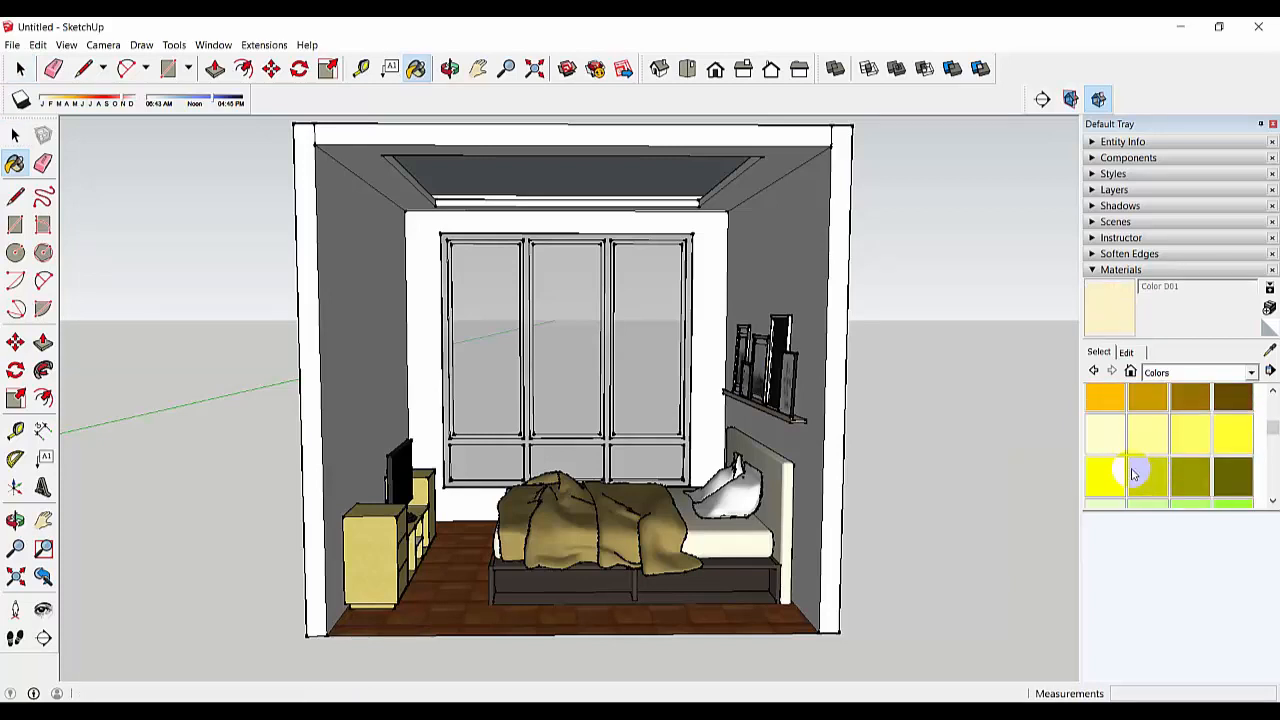
{"action": "left_click", "coordinate": [1108, 440]}
{"action": "scroll", "coordinate": [1110, 445], "scroll_direction": "up", "scroll_amount": 2}
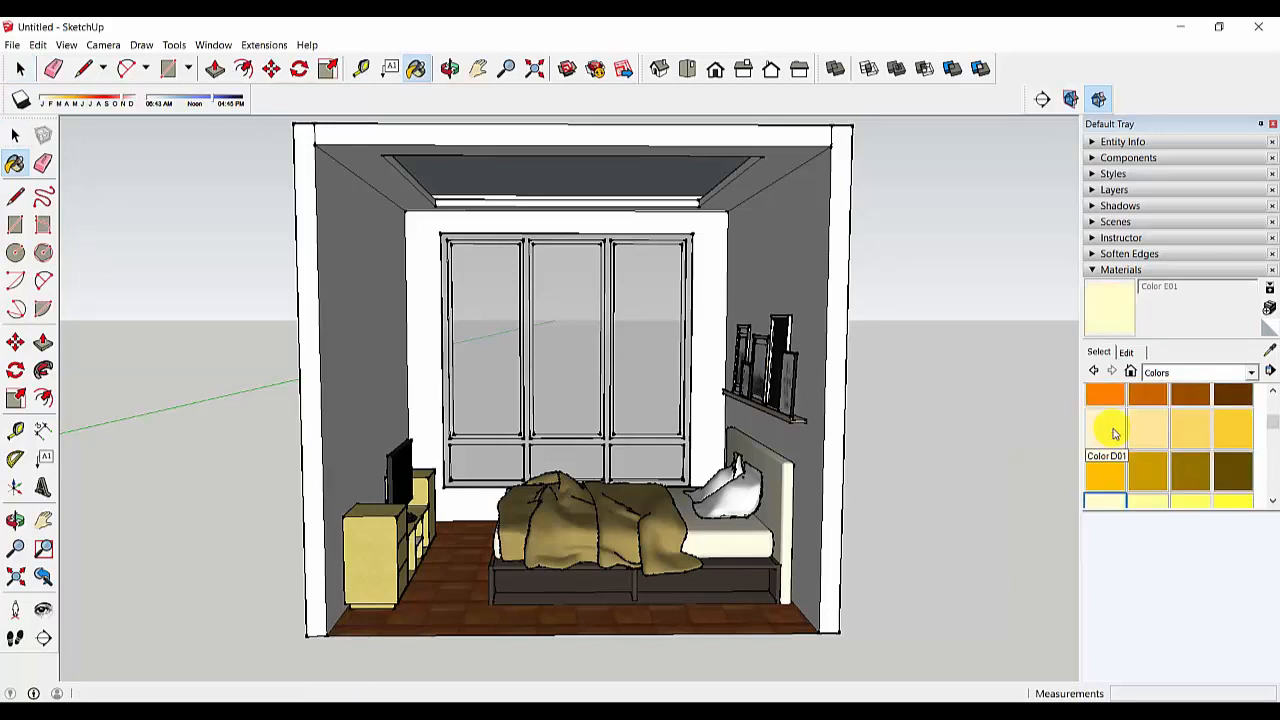
{"action": "left_click", "coordinate": [1106, 430]}
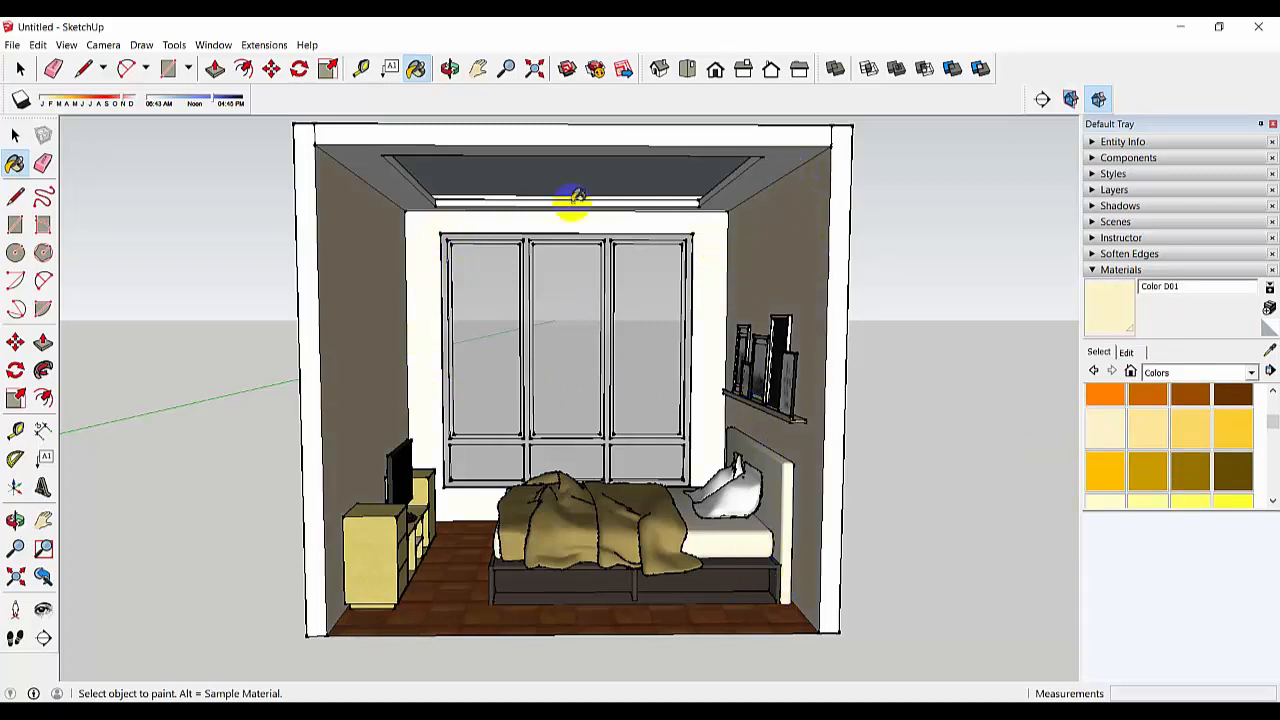
Paint the room's ceiling border and its recessed centre panel with the white Color M00.
{"action": "scroll", "coordinate": [1182, 449], "scroll_direction": "down", "scroll_amount": 6}
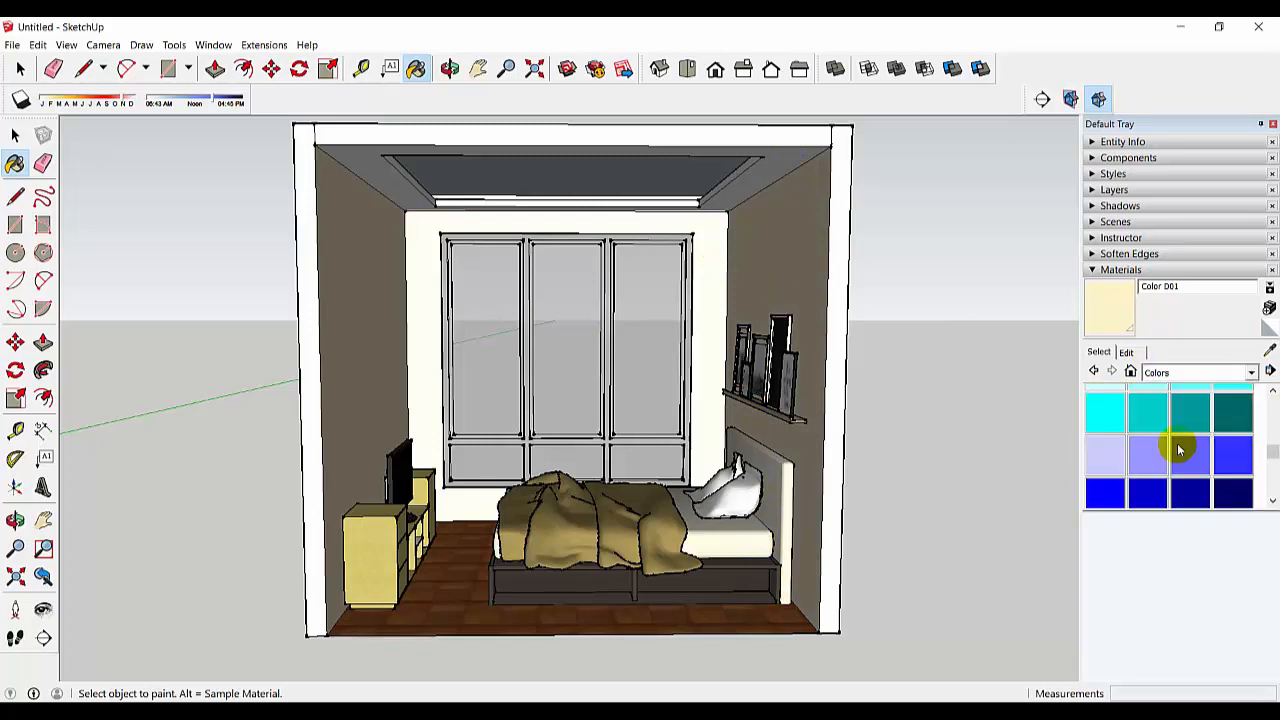
{"action": "scroll", "coordinate": [1182, 449], "scroll_direction": "down", "scroll_amount": 6}
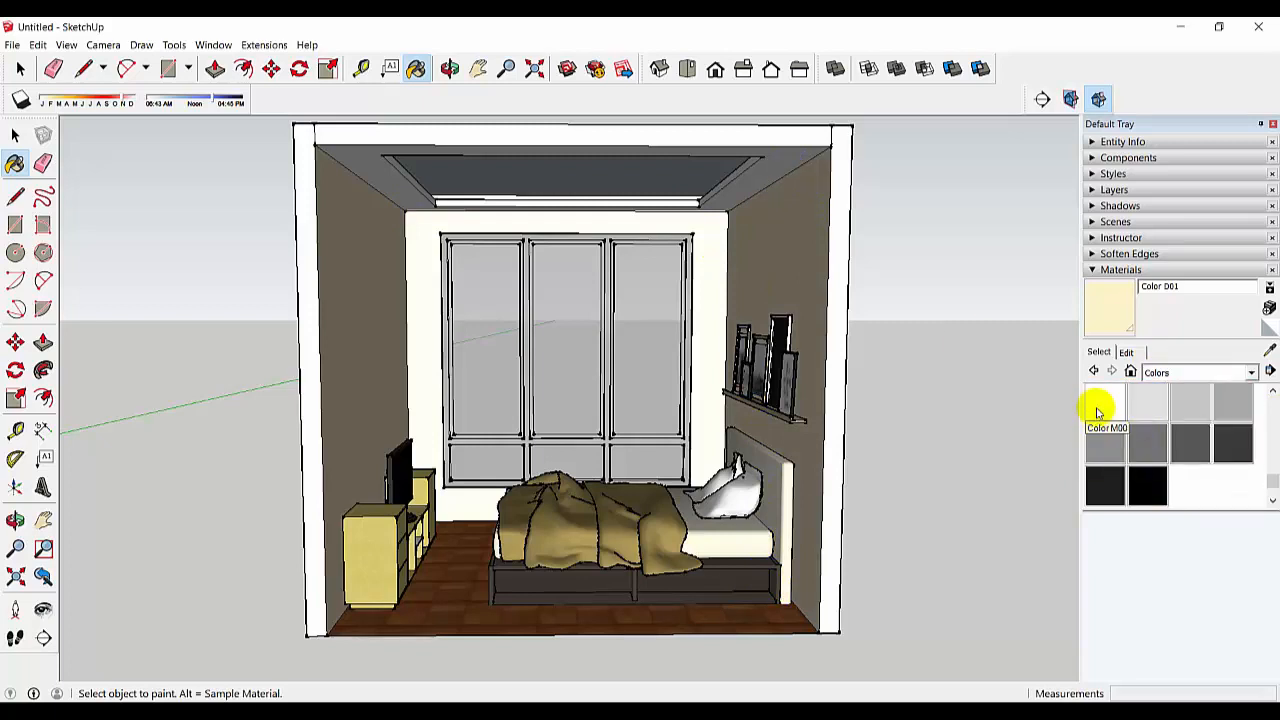
{"action": "left_click", "coordinate": [1103, 405]}
{"action": "left_click", "coordinate": [761, 187]}
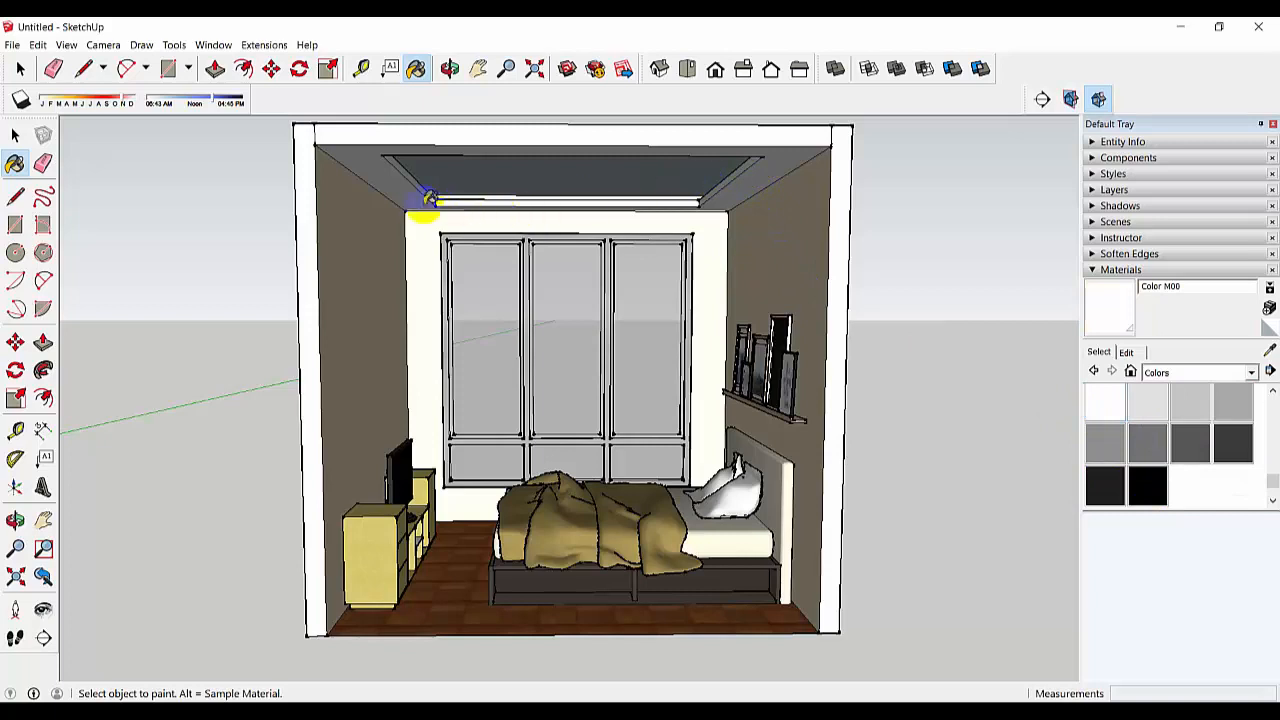
{"action": "left_click", "coordinate": [463, 172]}
{"action": "scroll", "coordinate": [713, 196], "scroll_direction": "up", "scroll_amount": 2}
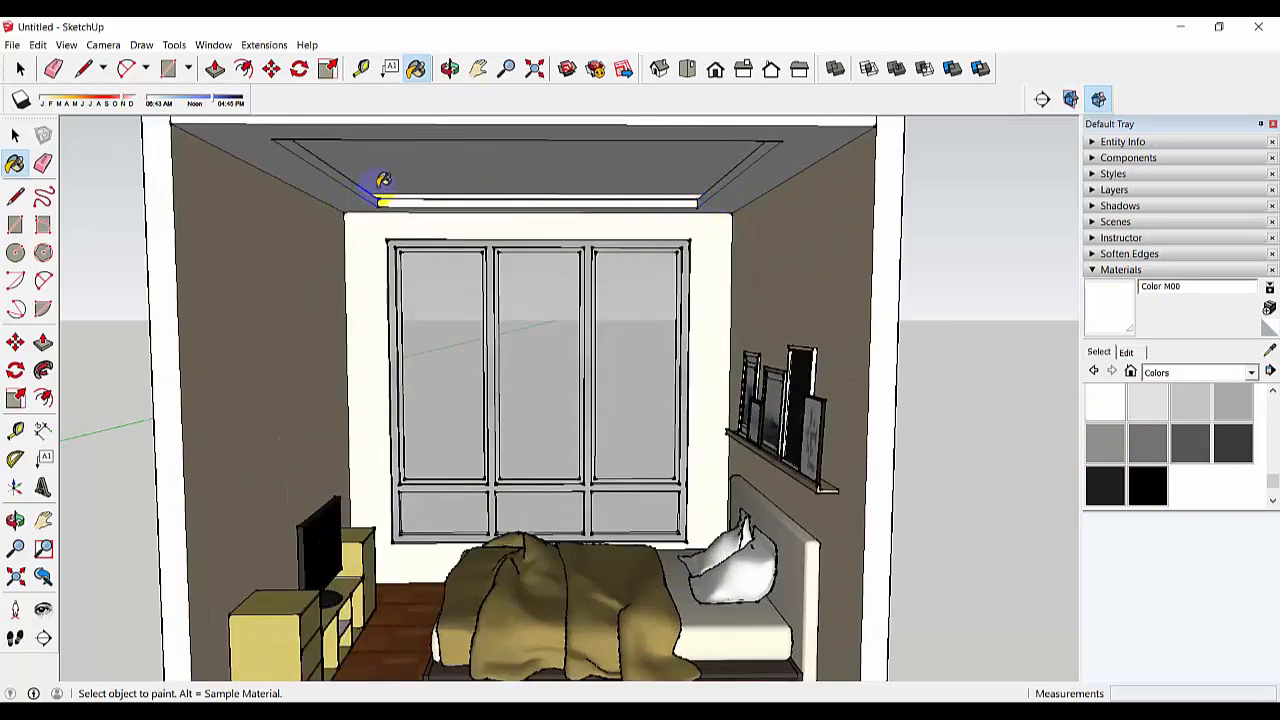
{"action": "scroll", "coordinate": [340, 193], "scroll_direction": "down", "scroll_amount": 1}
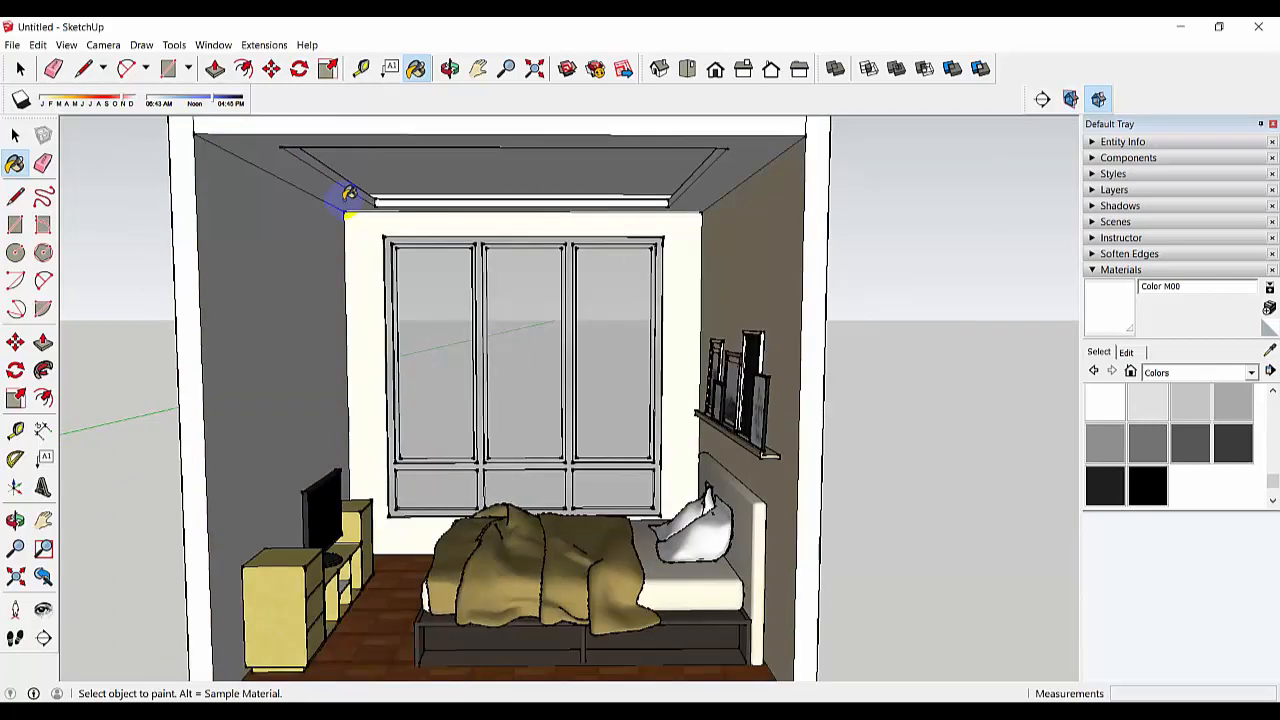
{"action": "scroll", "coordinate": [341, 275], "scroll_direction": "down", "scroll_amount": 1}
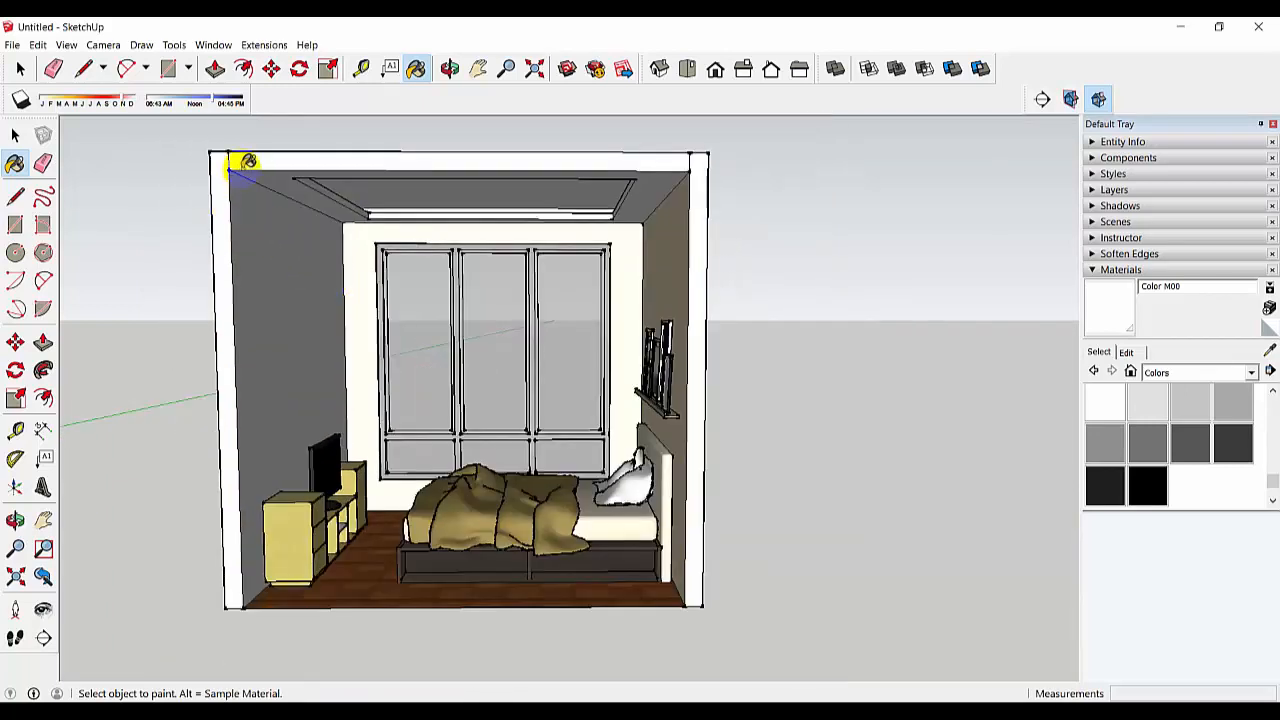
{"action": "left_click", "coordinate": [660, 580]}
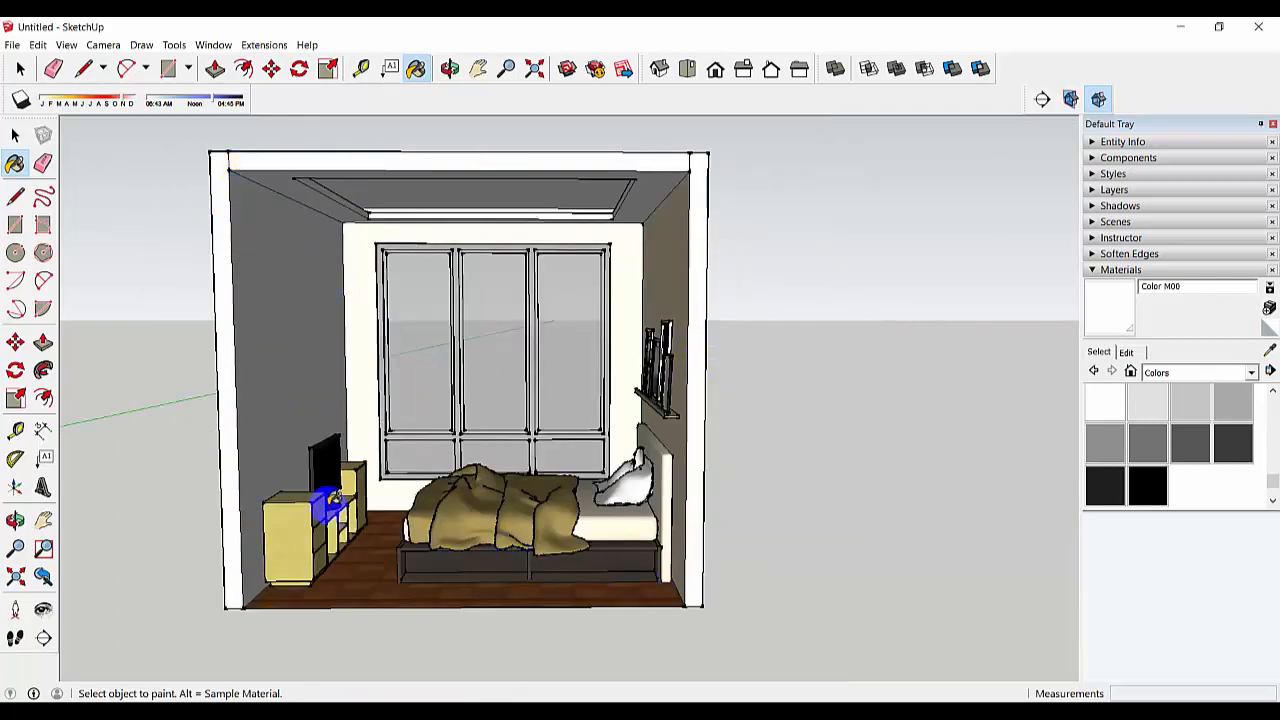
Sample Color D01 from the model and repaint the wall behind the television rack with it.
{"action": "middle_click_drag", "start_coordinate": [323, 517], "coordinate": [580, 532]}
{"action": "scroll", "coordinate": [475, 435], "scroll_direction": "down", "scroll_amount": 3}
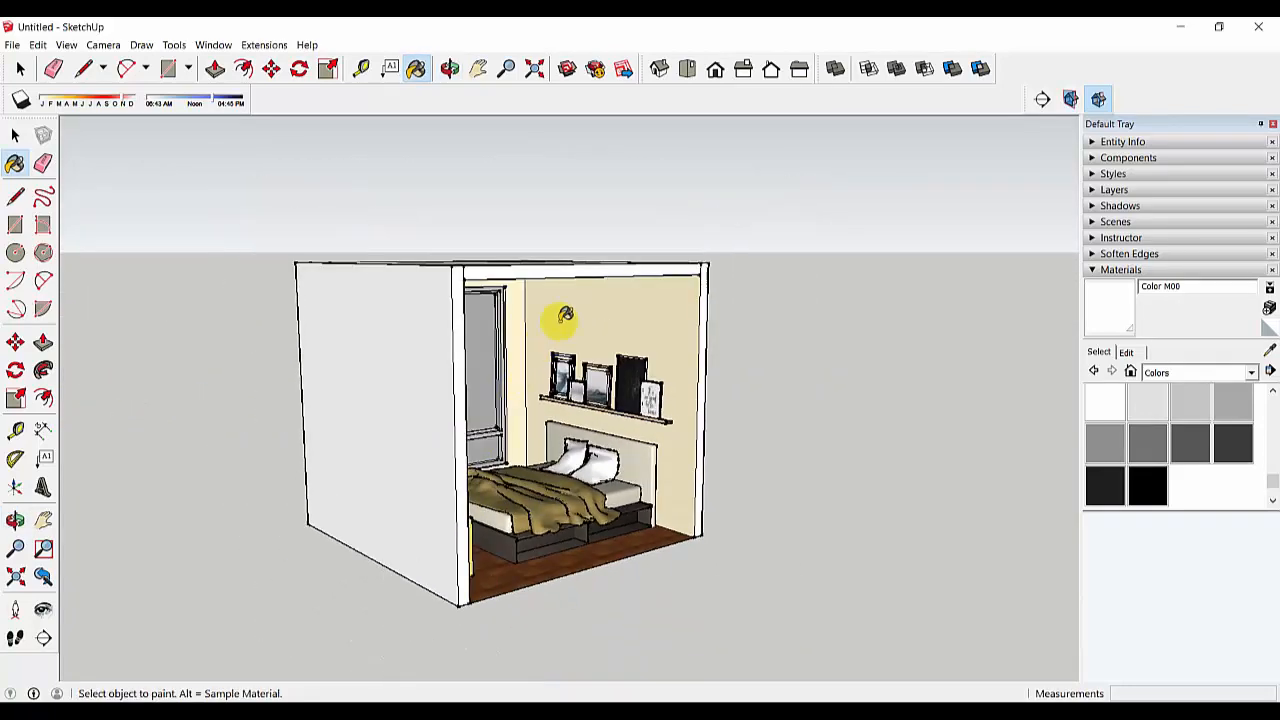
{"action": "middle_click_drag", "start_coordinate": [566, 314], "coordinate": [449, 403]}
{"action": "scroll", "coordinate": [600, 310], "scroll_direction": "down", "scroll_amount": 1}
{"action": "middle_click_drag", "start_coordinate": [716, 404], "coordinate": [422, 346]}
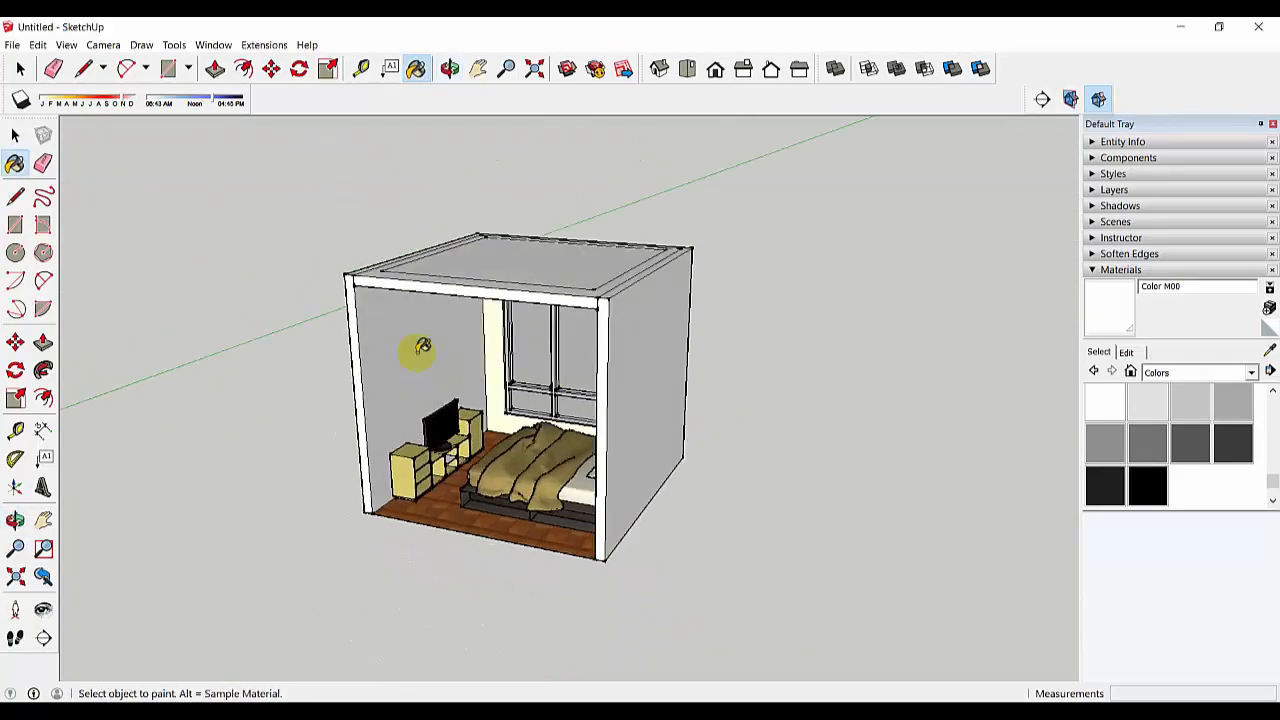
{"action": "middle_click_drag", "start_coordinate": [644, 421], "coordinate": [551, 323]}
{"action": "scroll", "coordinate": [506, 334], "scroll_direction": "up", "scroll_amount": 2}
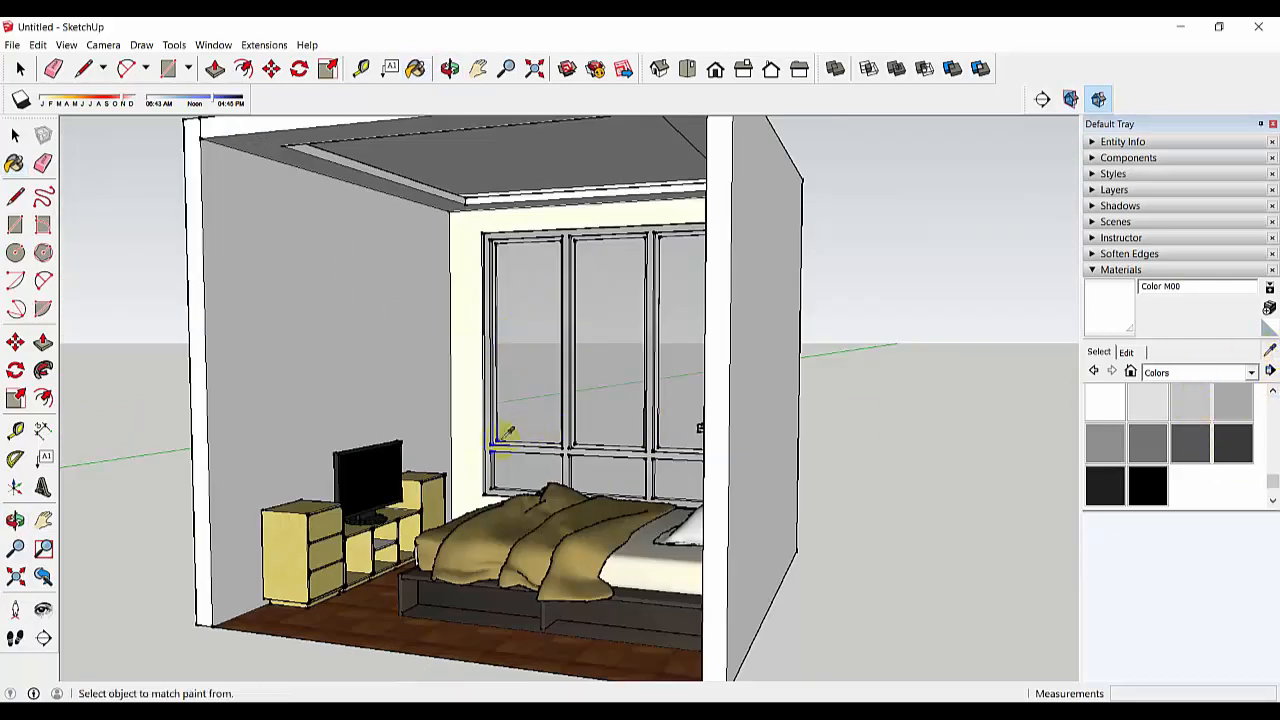
{"action": "left_click", "coordinate": [415, 400], "text": "alt"}
{"action": "left_click", "coordinate": [398, 409]}
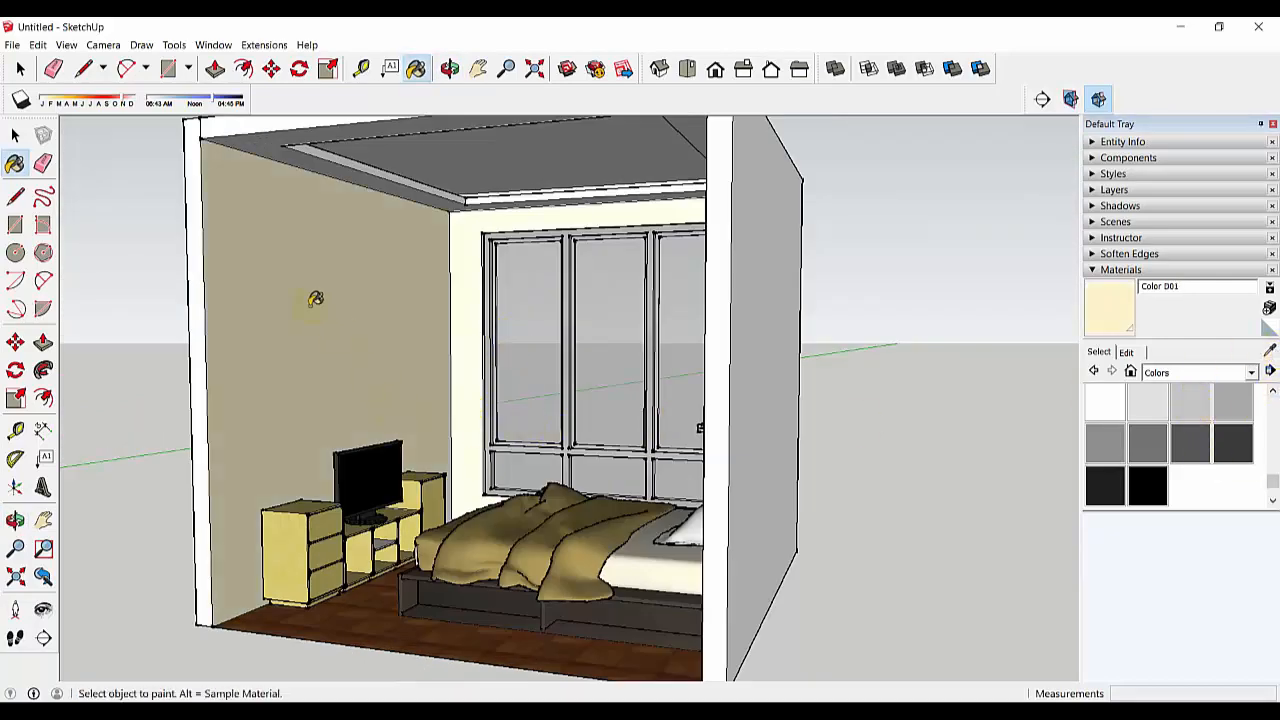
{"action": "left_click", "coordinate": [15, 134]}
Close the material library and search the 3D Warehouse component library for "lampu hias".
{"action": "scroll", "coordinate": [586, 428], "scroll_direction": "down", "scroll_amount": 2}
{"action": "middle_click_drag", "start_coordinate": [586, 428], "coordinate": [718, 398]}
{"action": "scroll", "coordinate": [652, 420], "scroll_direction": "up", "scroll_amount": 3}
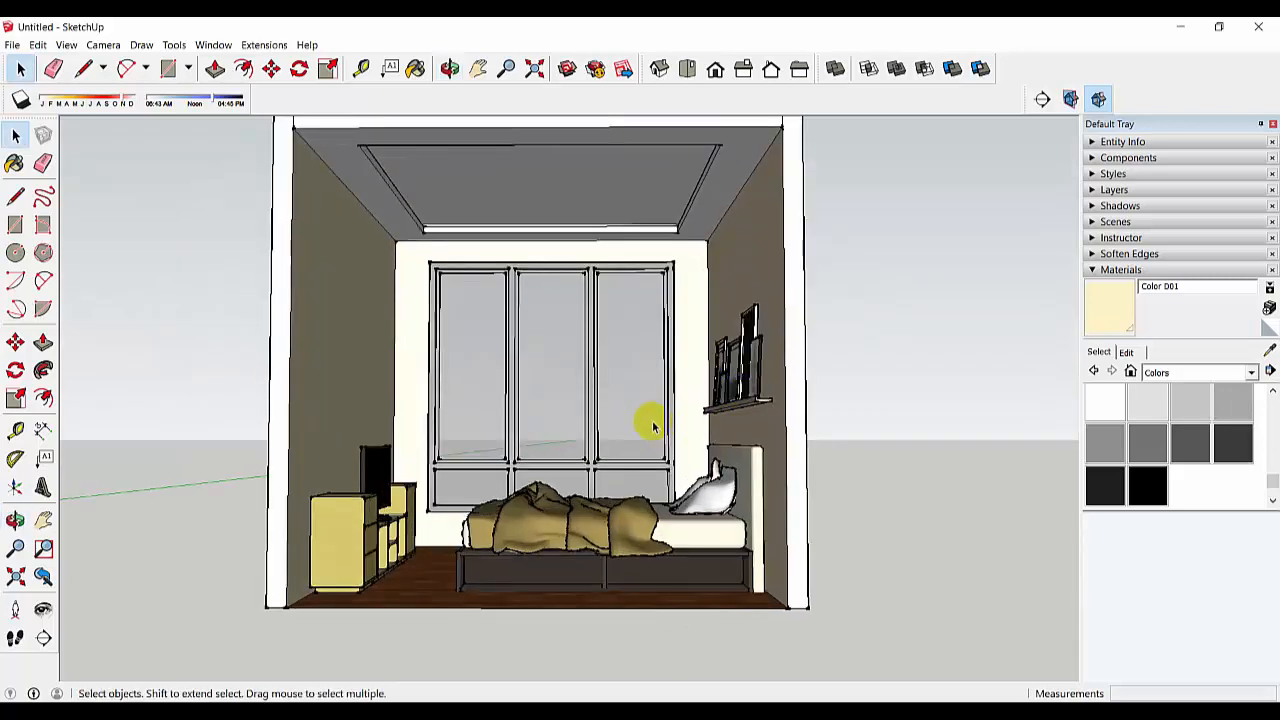
{"action": "middle_click_drag", "start_coordinate": [640, 408], "coordinate": [665, 429], "text": "shift"}
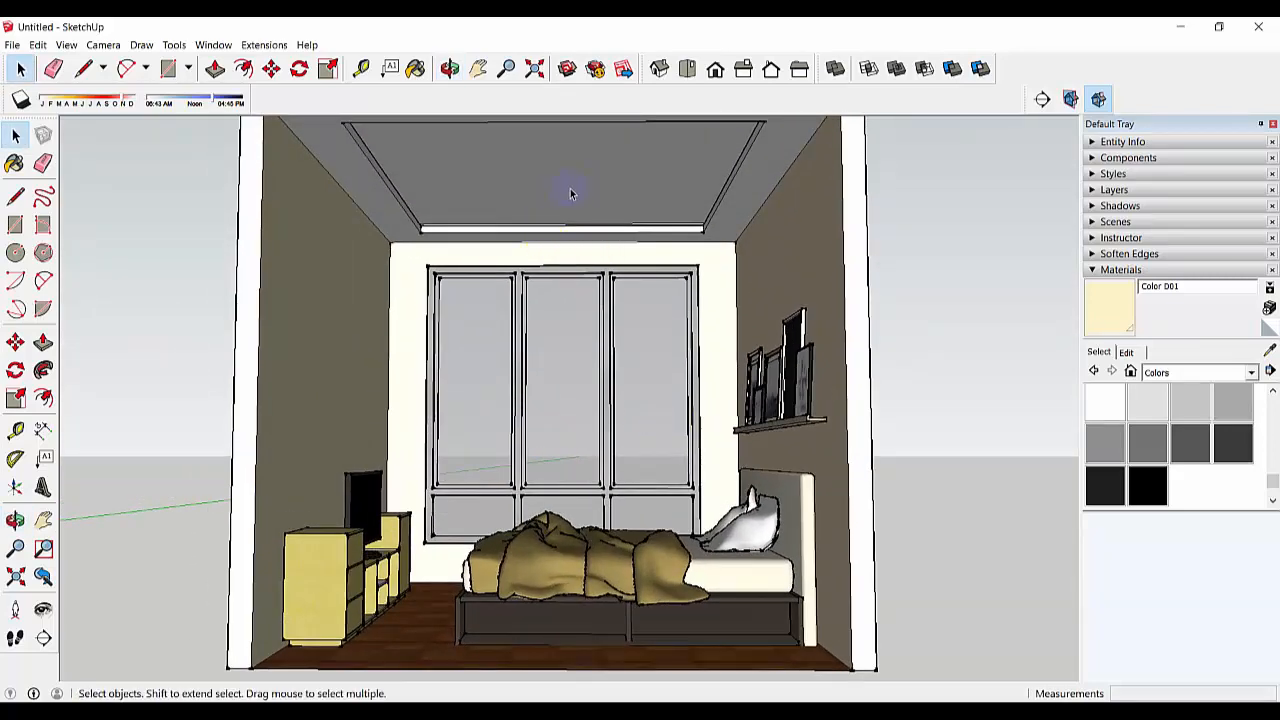
{"action": "left_click", "coordinate": [1092, 270]}
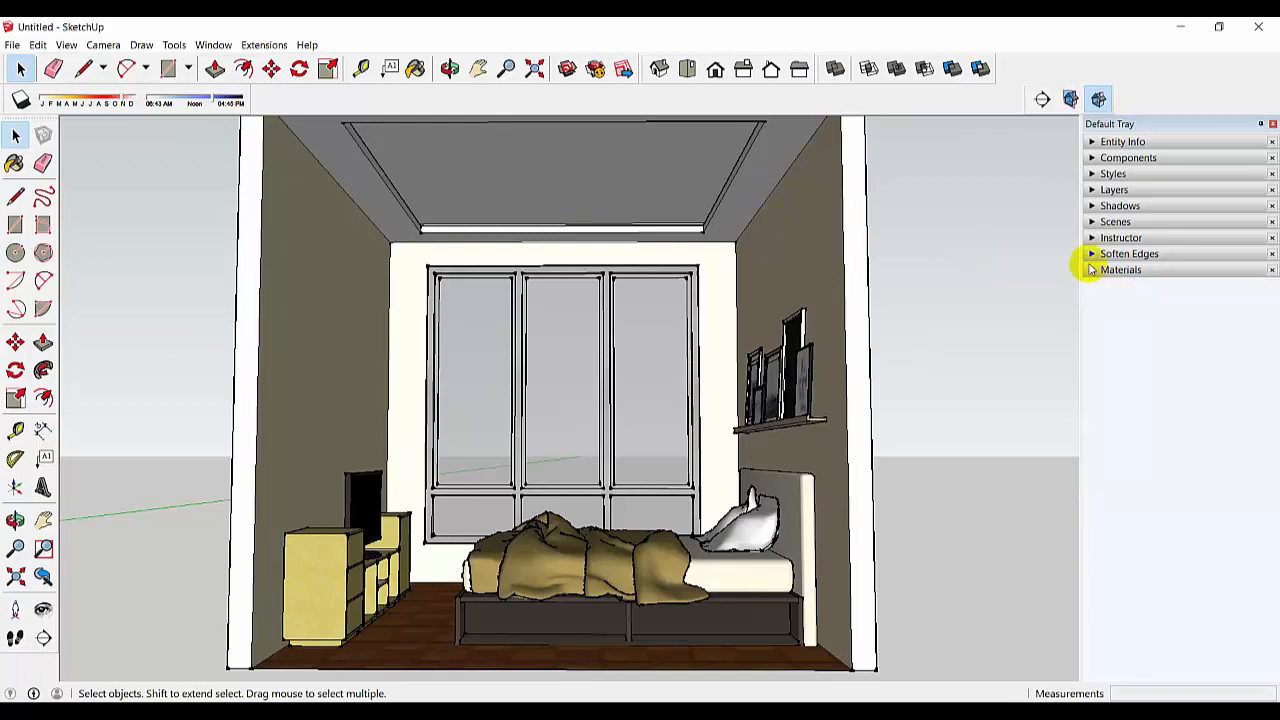
{"action": "left_click", "coordinate": [1092, 158]}
{"action": "left_click", "coordinate": [1171, 259]}
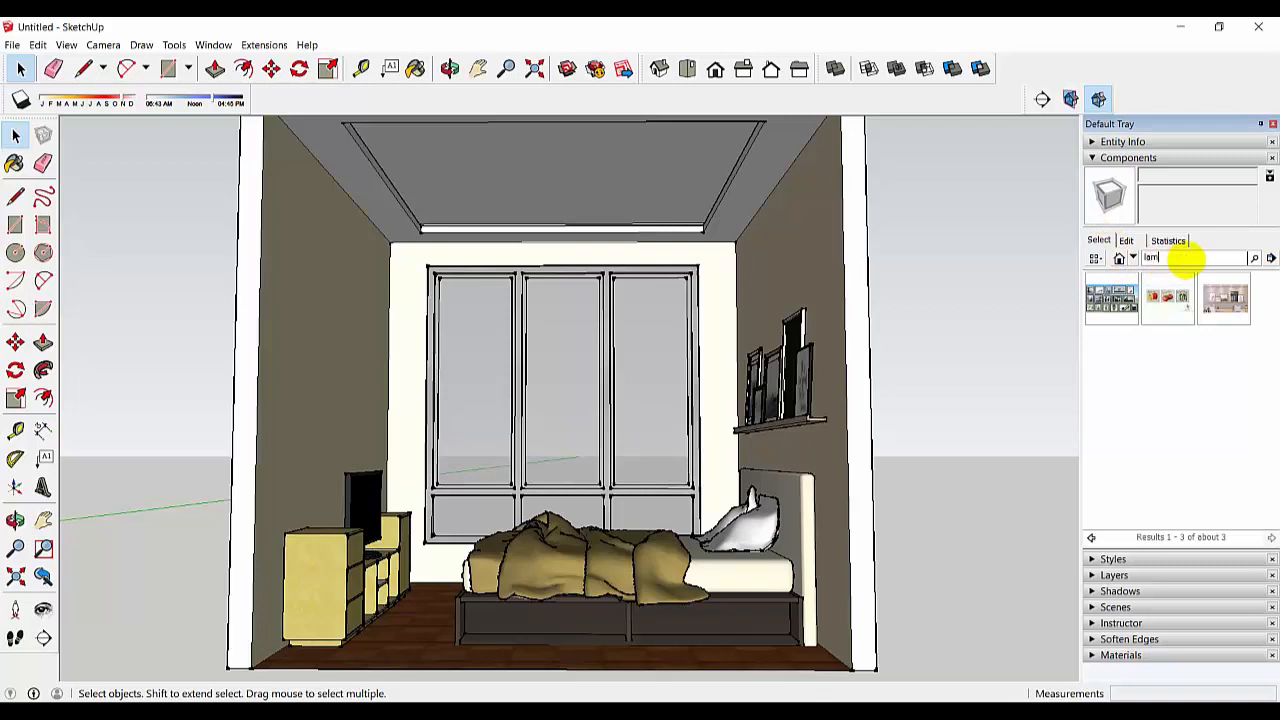
{"action": "type", "text": "lampu hias"}
{"action": "key", "text": "Return"}
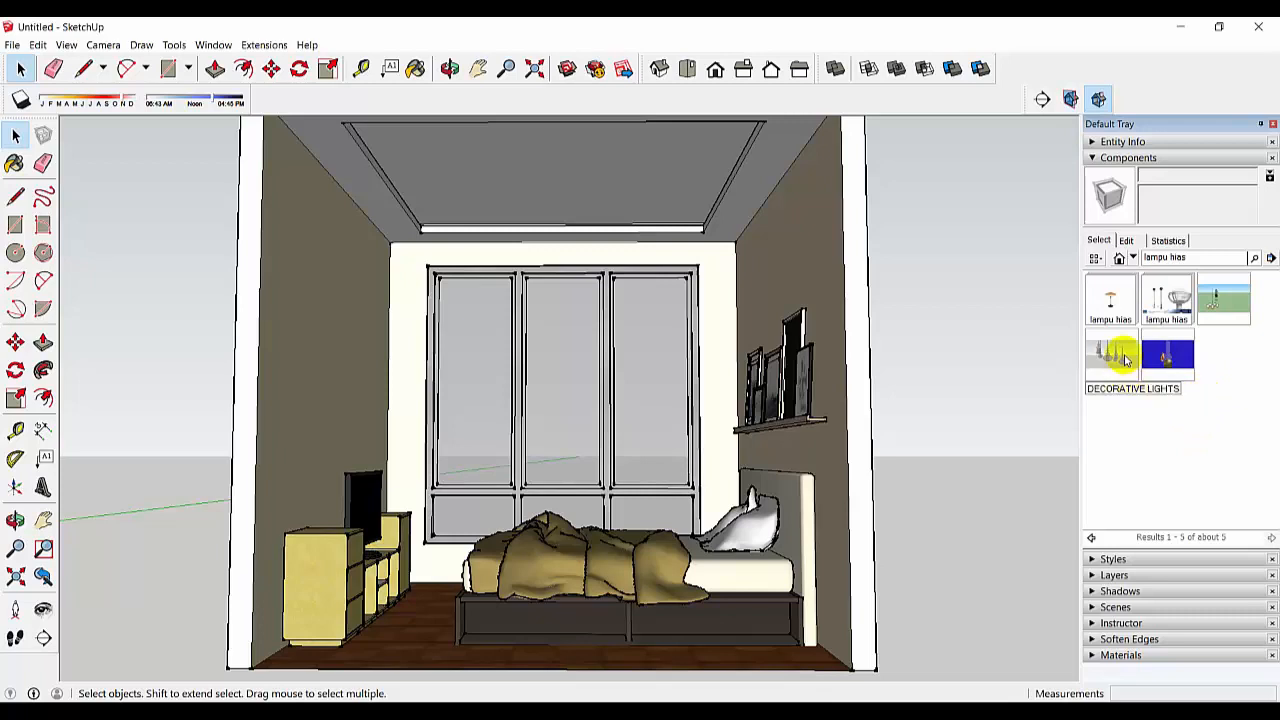
Insert the DECORATIVE LIGHTS pendant lamp component from the search results beside the bedroom.
{"action": "left_click", "coordinate": [1124, 358]}
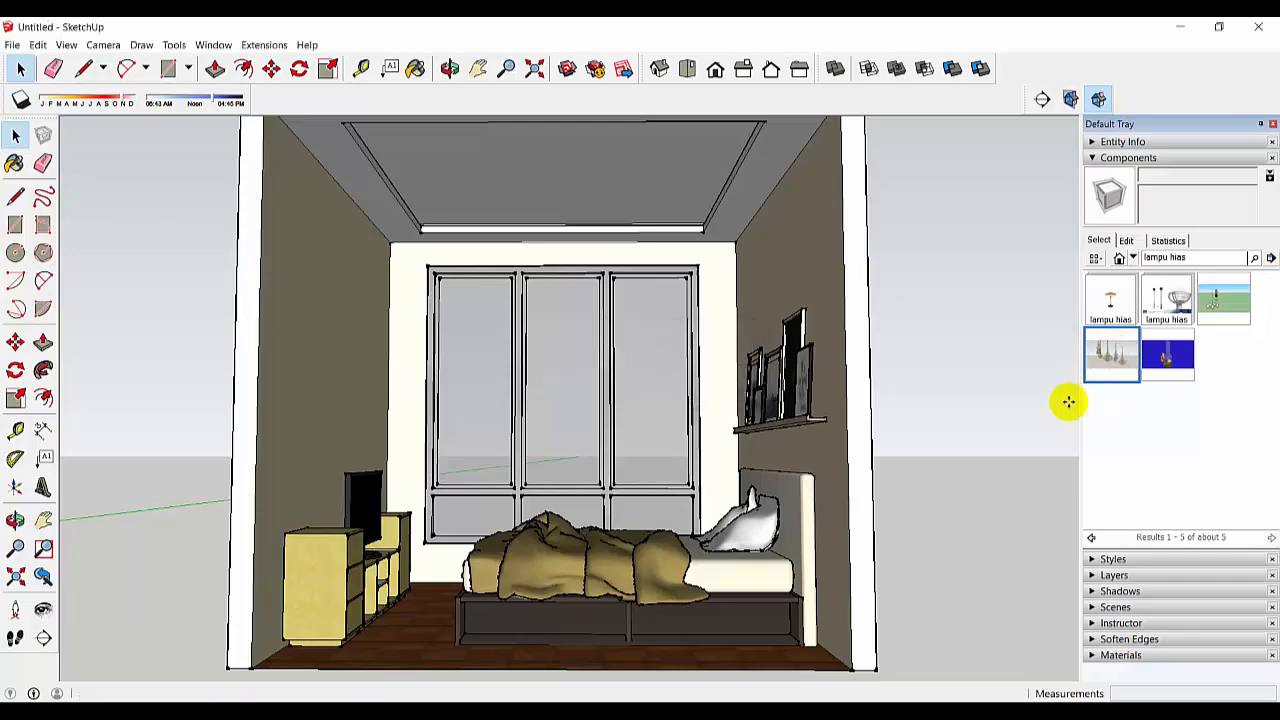
{"action": "left_click", "coordinate": [952, 485]}
{"action": "scroll", "coordinate": [953, 486], "scroll_direction": "down", "scroll_amount": 5}
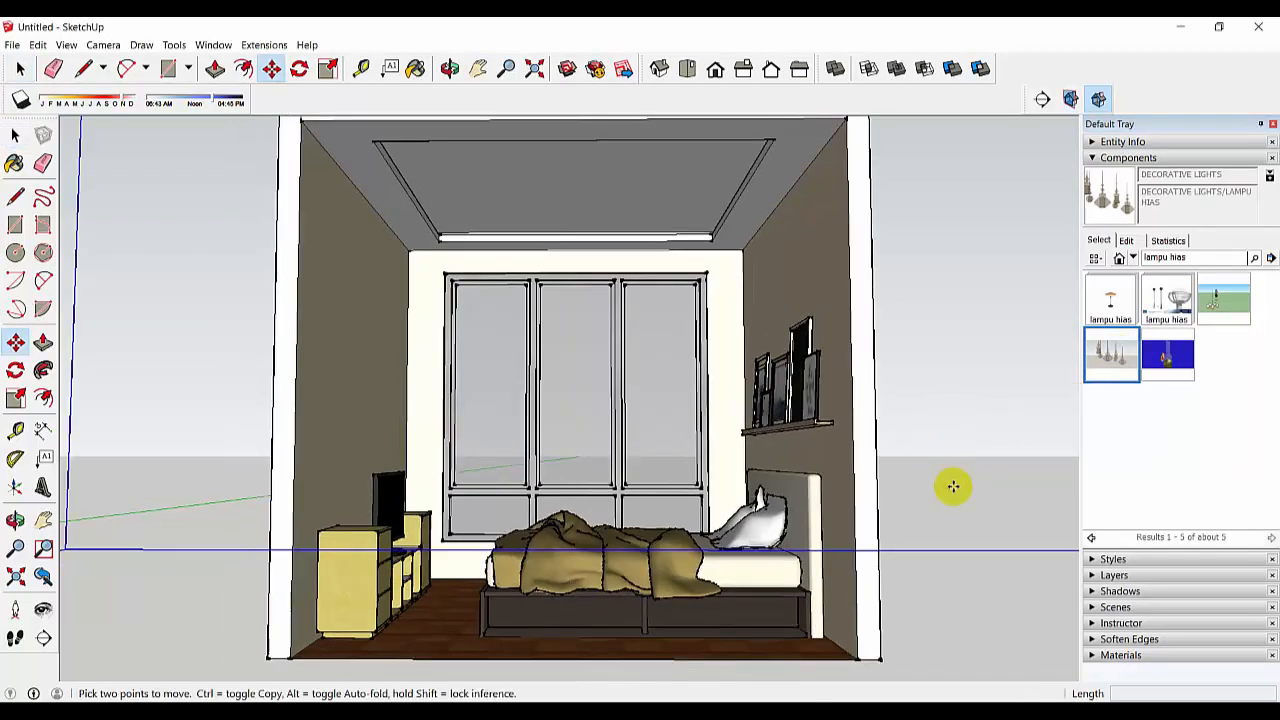
{"action": "scroll", "coordinate": [955, 486], "scroll_direction": "down", "scroll_amount": 4}
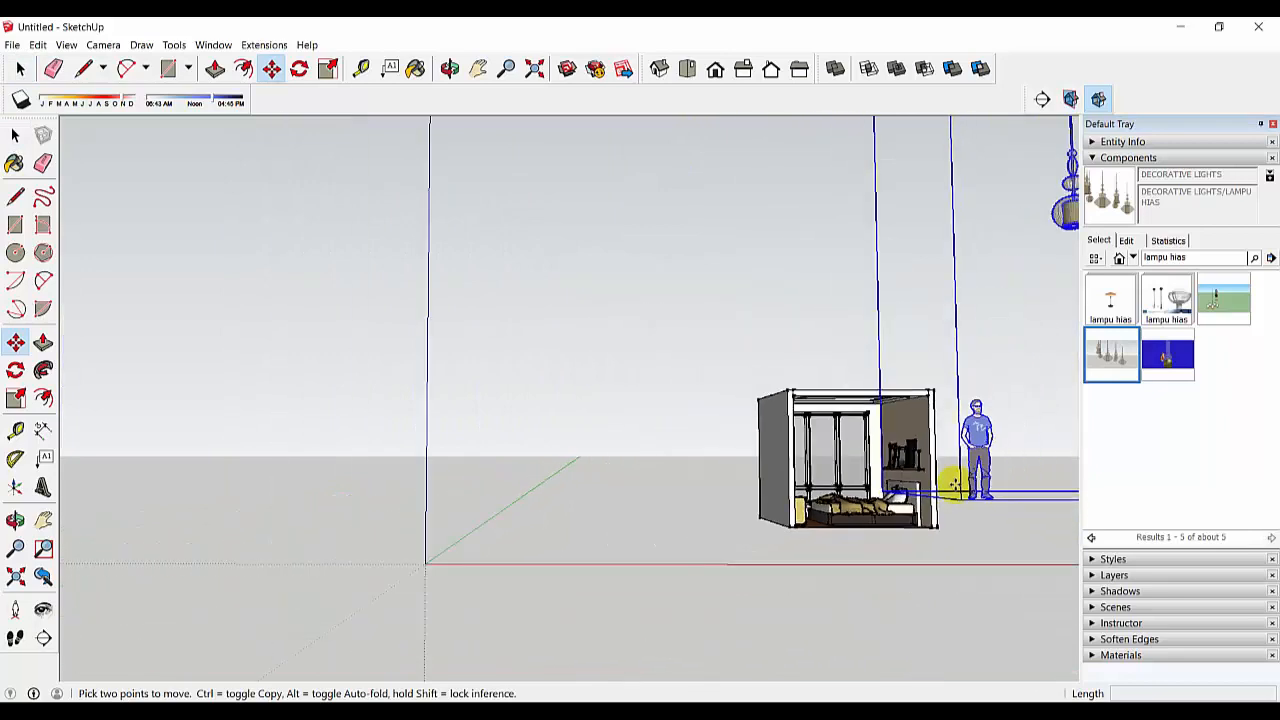
{"action": "middle_click_drag", "start_coordinate": [1005, 425], "coordinate": [747, 472]}
{"action": "scroll", "coordinate": [760, 465], "scroll_direction": "down", "scroll_amount": 5}
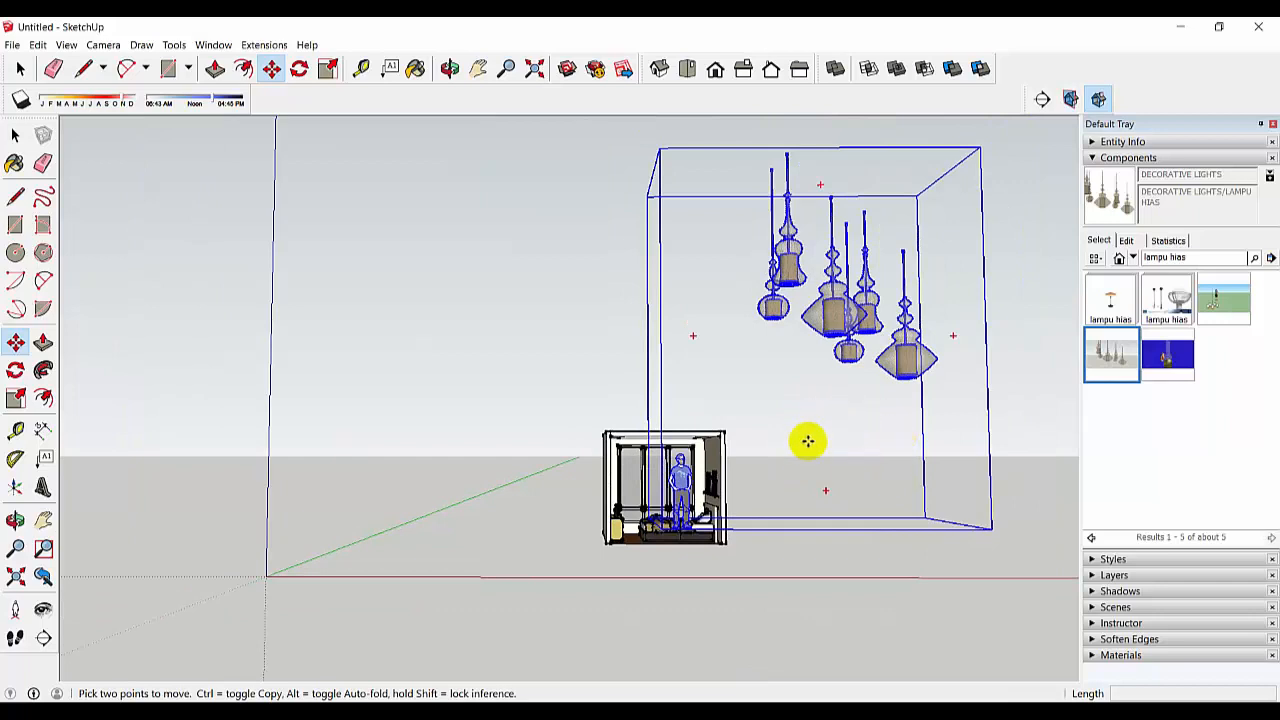
{"action": "left_click", "coordinate": [857, 404]}
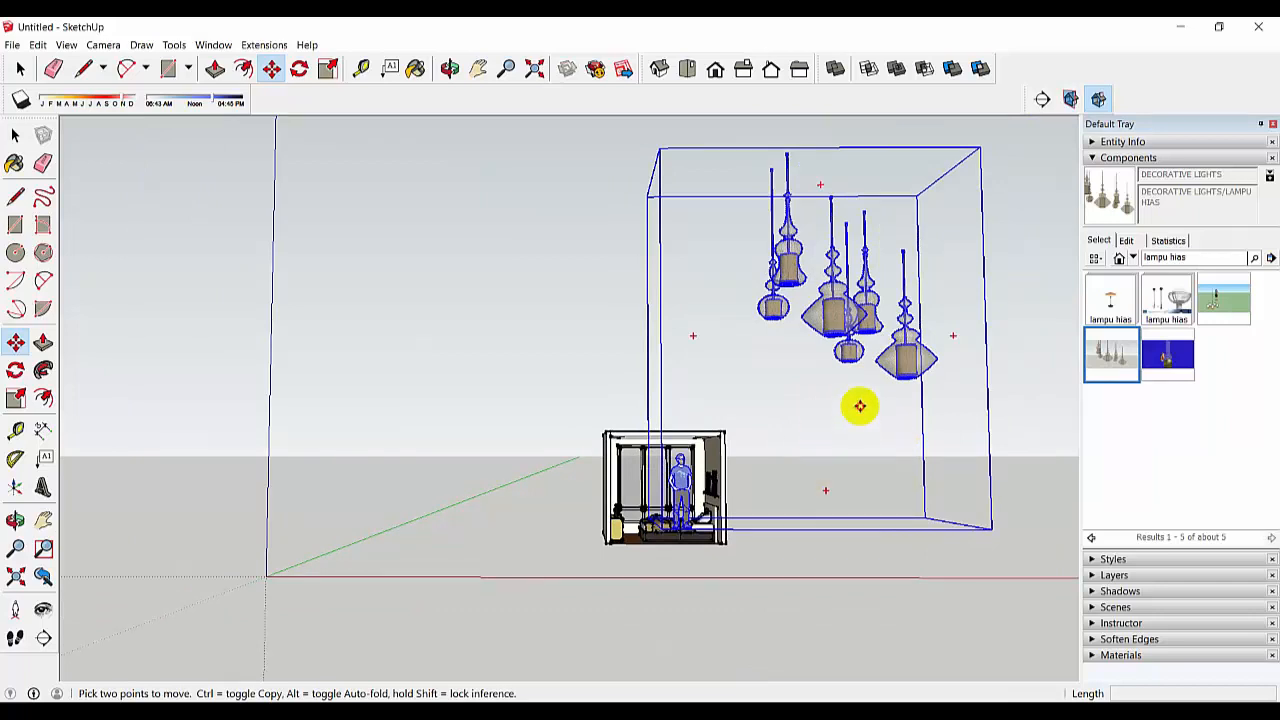
Open the pendant lamp component for editing and delete the human figure standing inside it.
{"action": "key", "text": "Escape"}
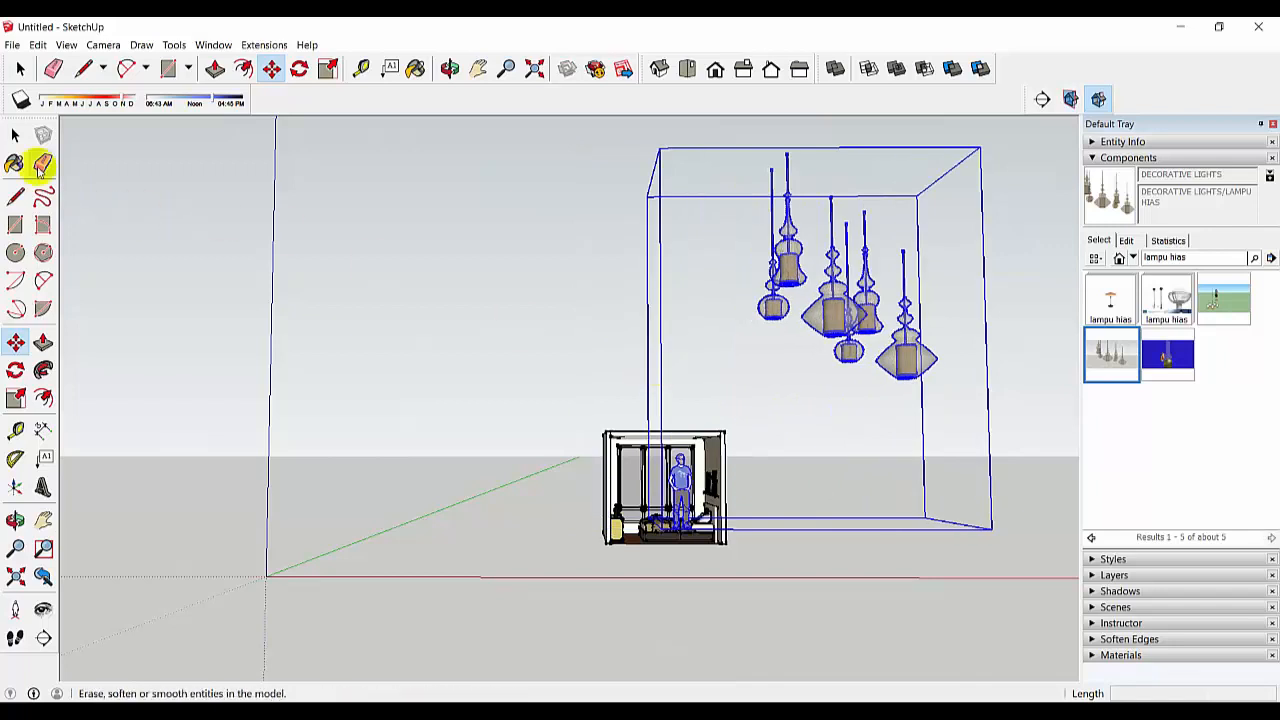
{"action": "left_click", "coordinate": [16, 135]}
{"action": "left_click", "coordinate": [863, 406]}
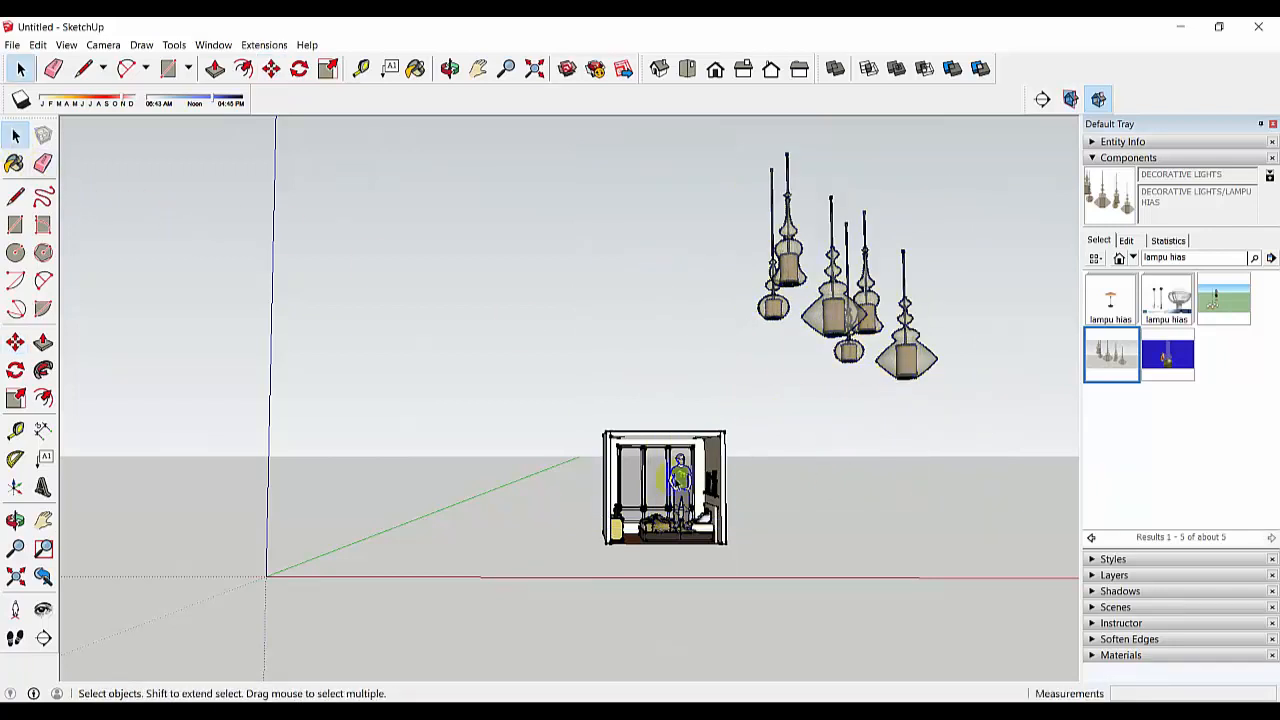
{"action": "left_click", "coordinate": [680, 477]}
{"action": "left_click", "coordinate": [693, 464]}
{"action": "double_click", "coordinate": [685, 478]}
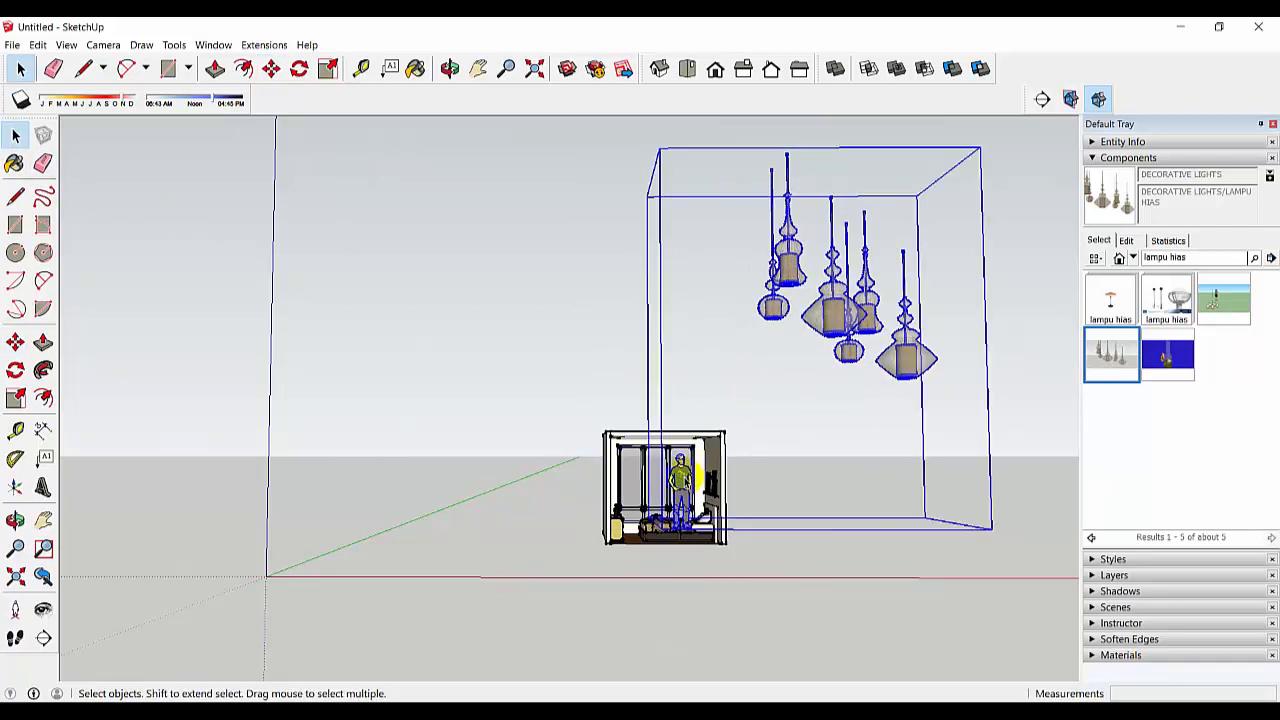
{"action": "left_click", "coordinate": [685, 478]}
{"action": "key", "text": "Delete"}
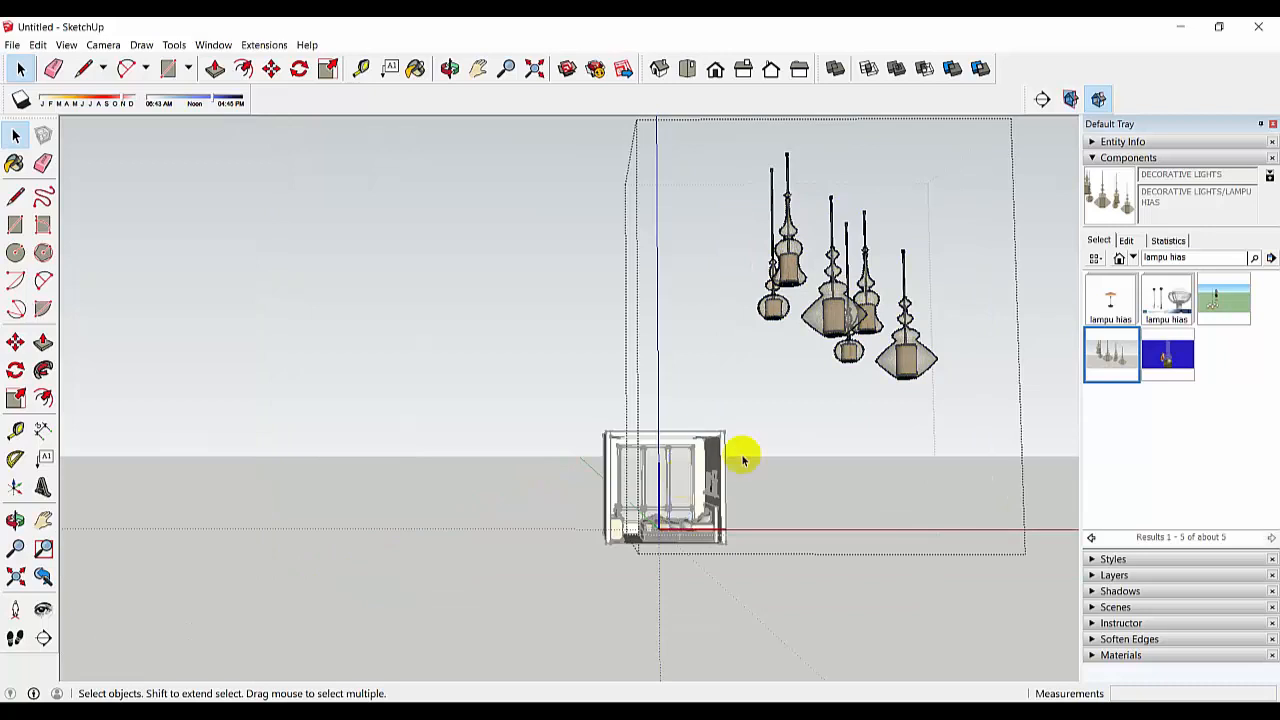
Delete the front group of pendants, including the wide diamond-shaped one, inside the nested lamp group.
{"action": "left_click", "coordinate": [909, 364]}
{"action": "double_click", "coordinate": [910, 363]}
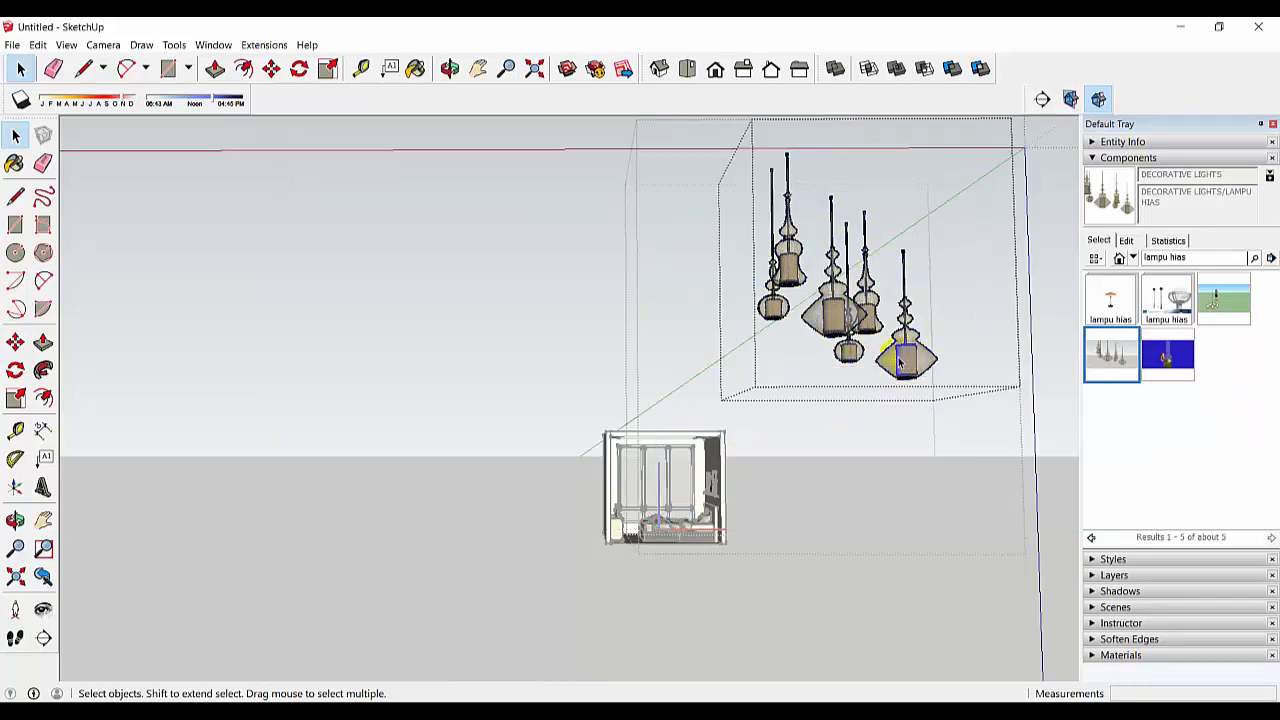
{"action": "left_click", "coordinate": [905, 365]}
{"action": "key", "text": "Delete"}
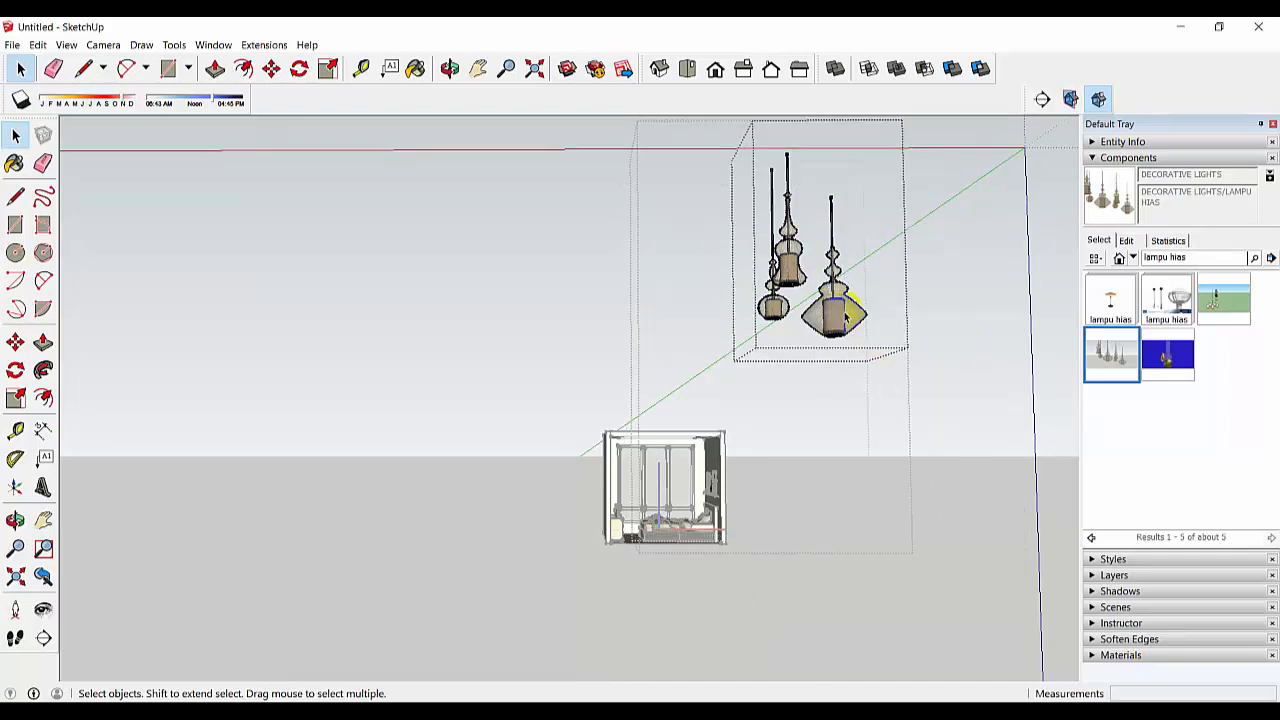
Delete the remaining wide pendant and small round pendant with their shades and cords, keeping only the tall bell-shaped pendant.
{"action": "left_click", "coordinate": [828, 343]}
{"action": "double_click", "coordinate": [826, 324]}
{"action": "left_click", "coordinate": [840, 320]}
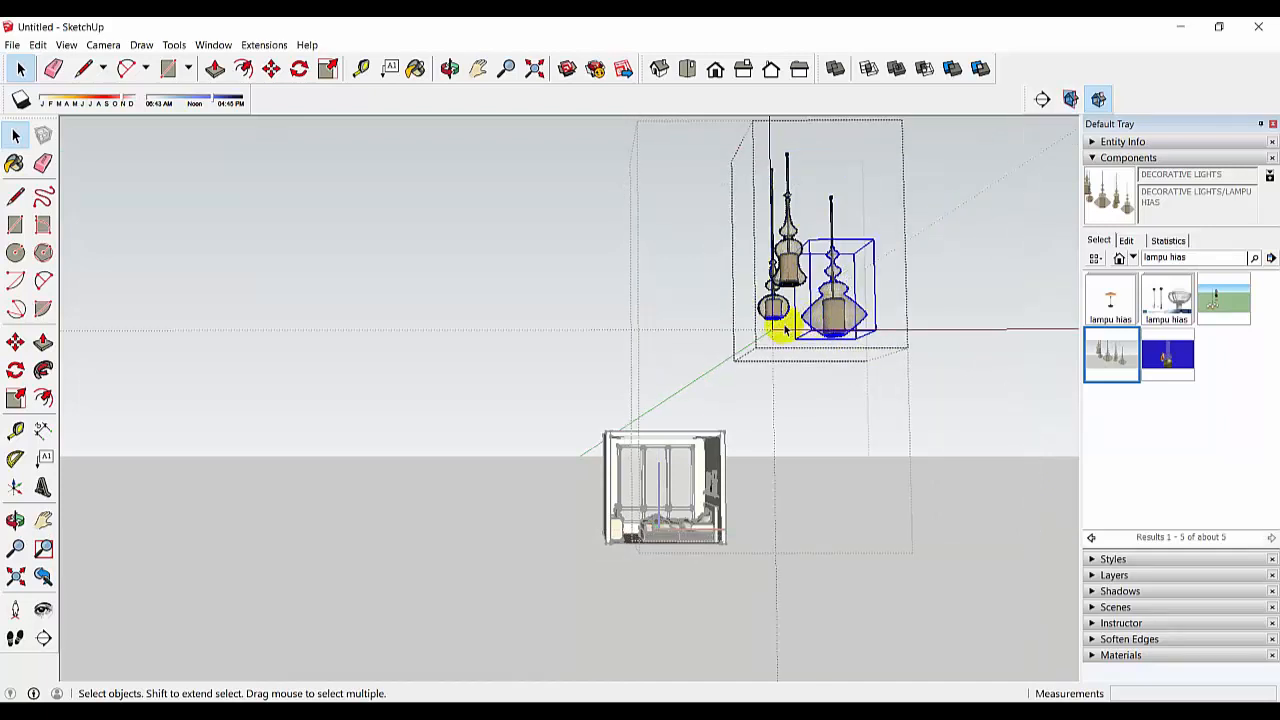
{"action": "key", "text": "Delete"}
{"action": "left_click", "coordinate": [775, 312]}
{"action": "key", "text": "Delete"}
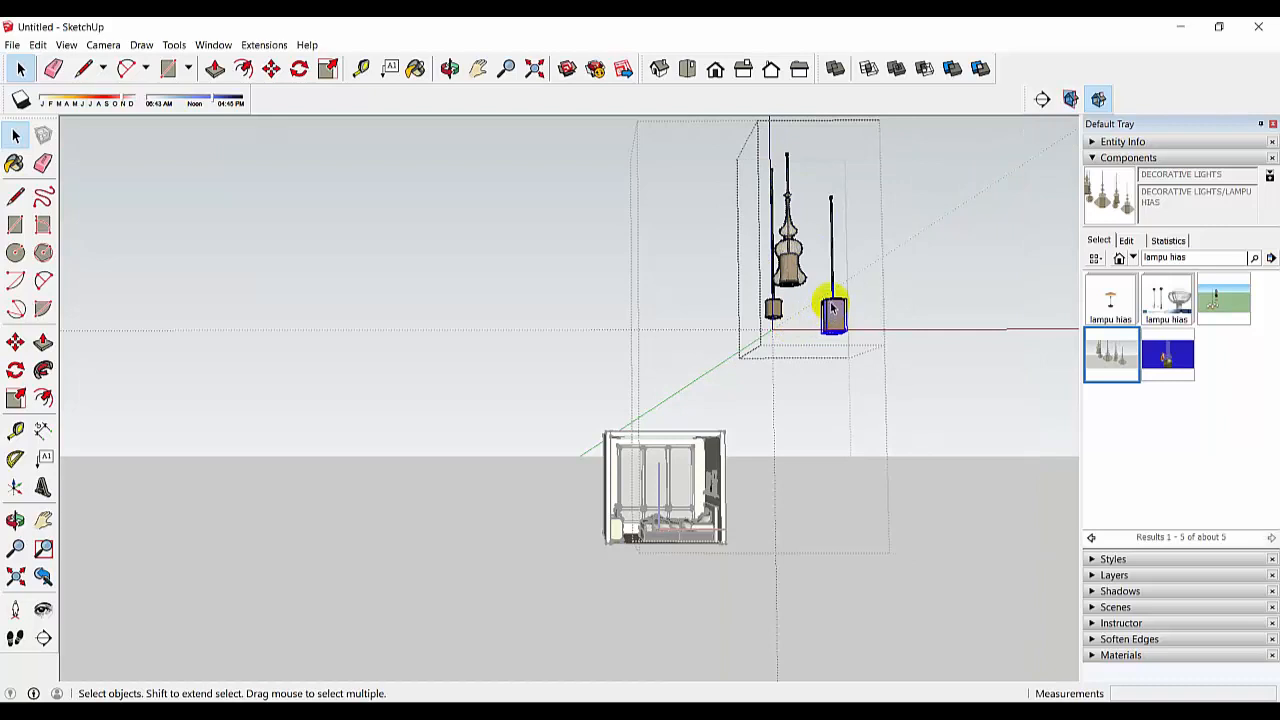
{"action": "key", "text": "Delete"}
{"action": "key", "text": "Delete"}
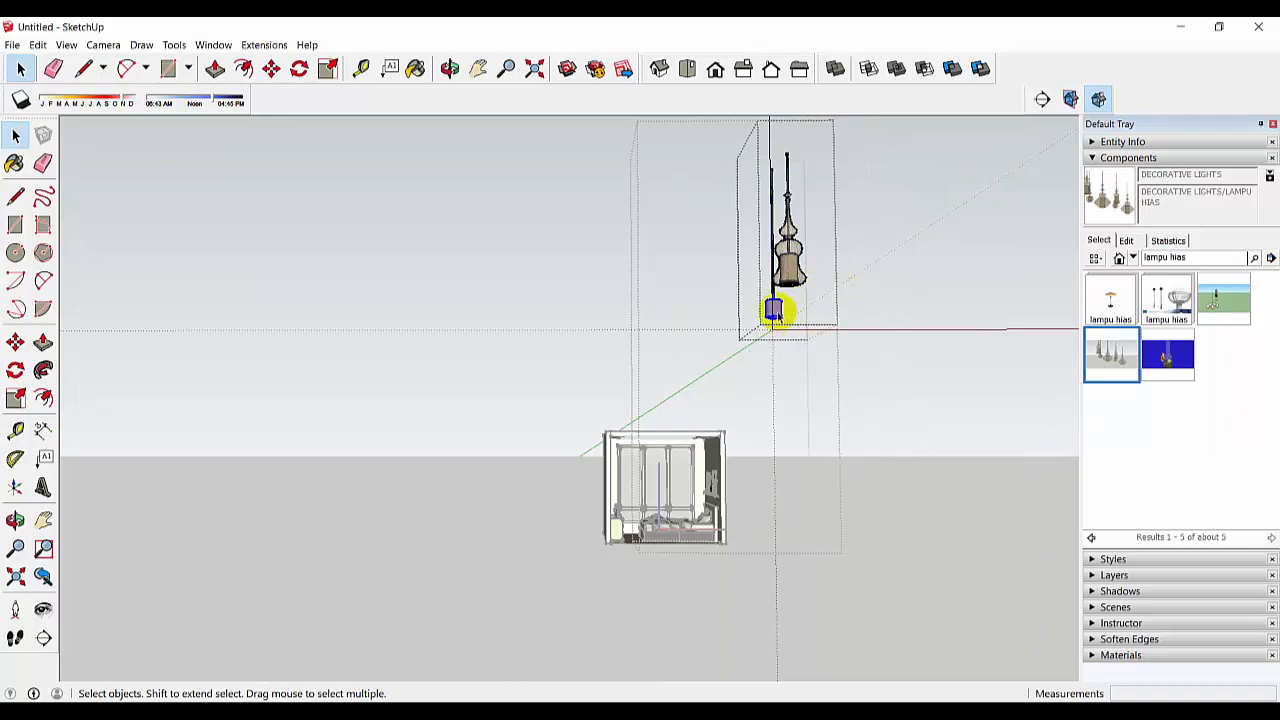
{"action": "left_click", "coordinate": [775, 306]}
{"action": "key", "text": "Delete"}
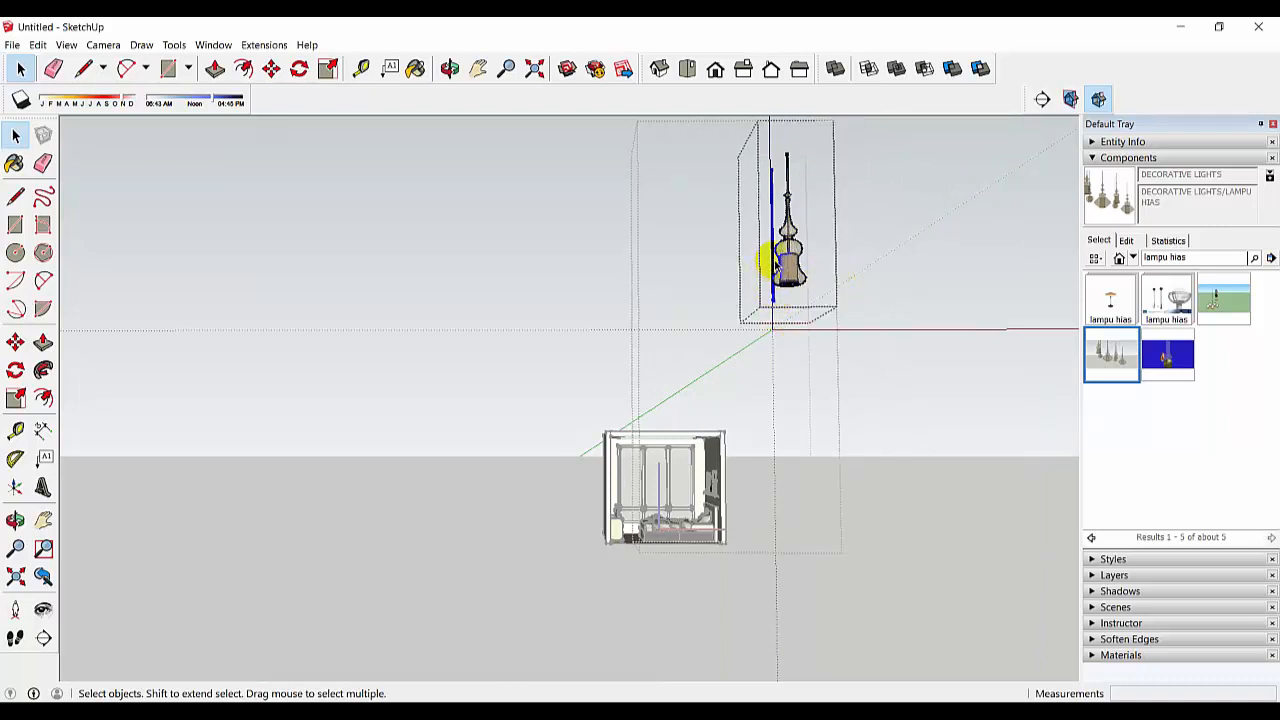
{"action": "key", "text": "Delete"}
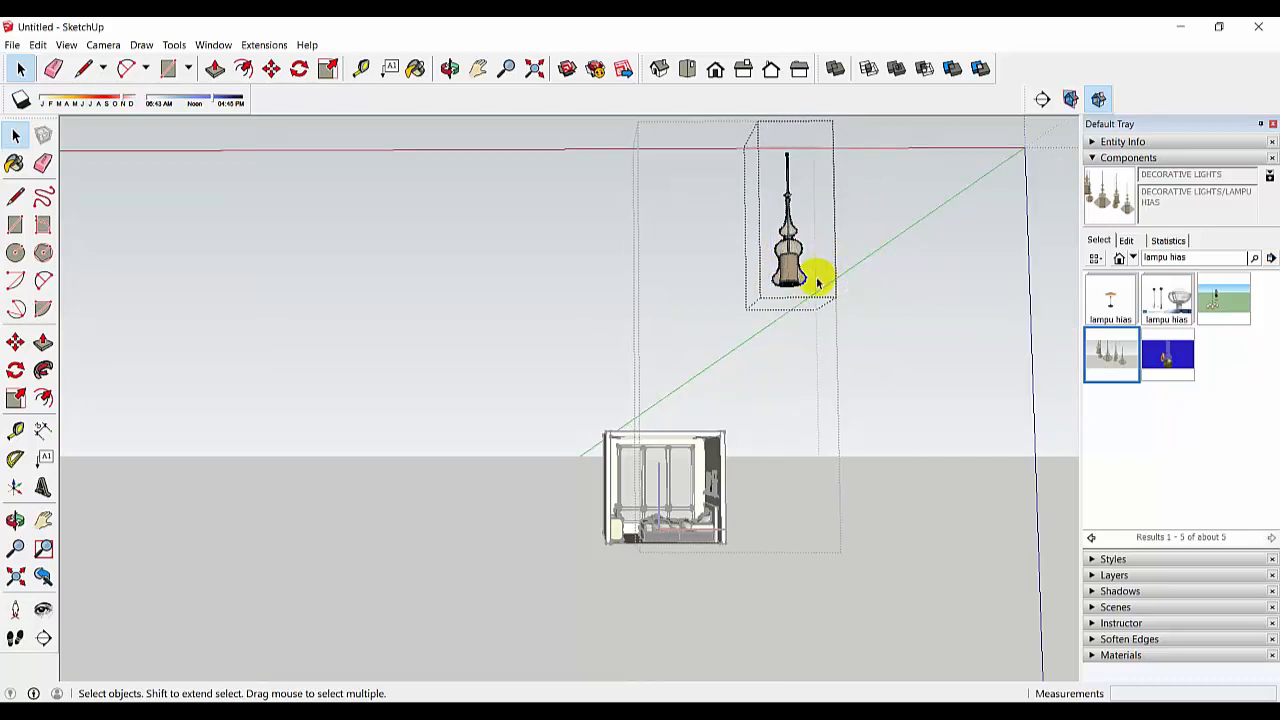
Leave component editing and move the single pendant into the bedroom, placing its cord top at the recessed ceiling panel.
{"action": "left_click", "coordinate": [1046, 229]}
{"action": "left_click", "coordinate": [15, 343]}
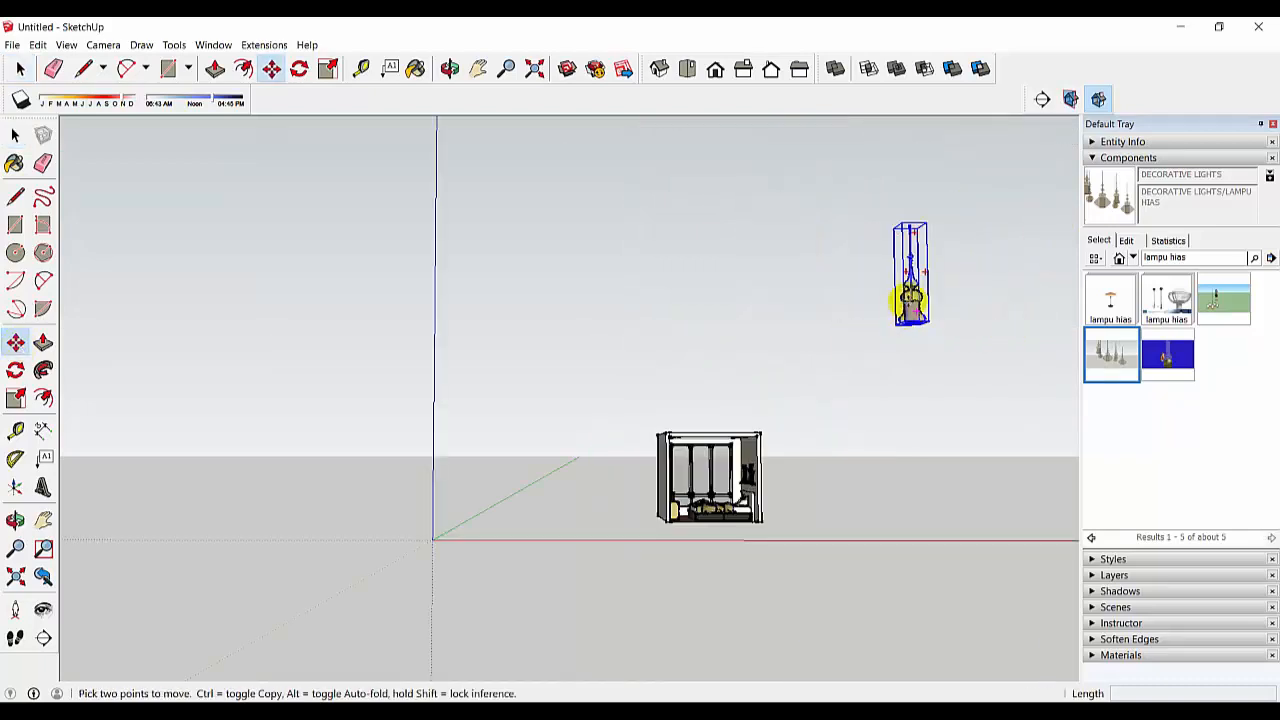
{"action": "left_click", "coordinate": [910, 300]}
{"action": "left_click", "coordinate": [980, 300]}
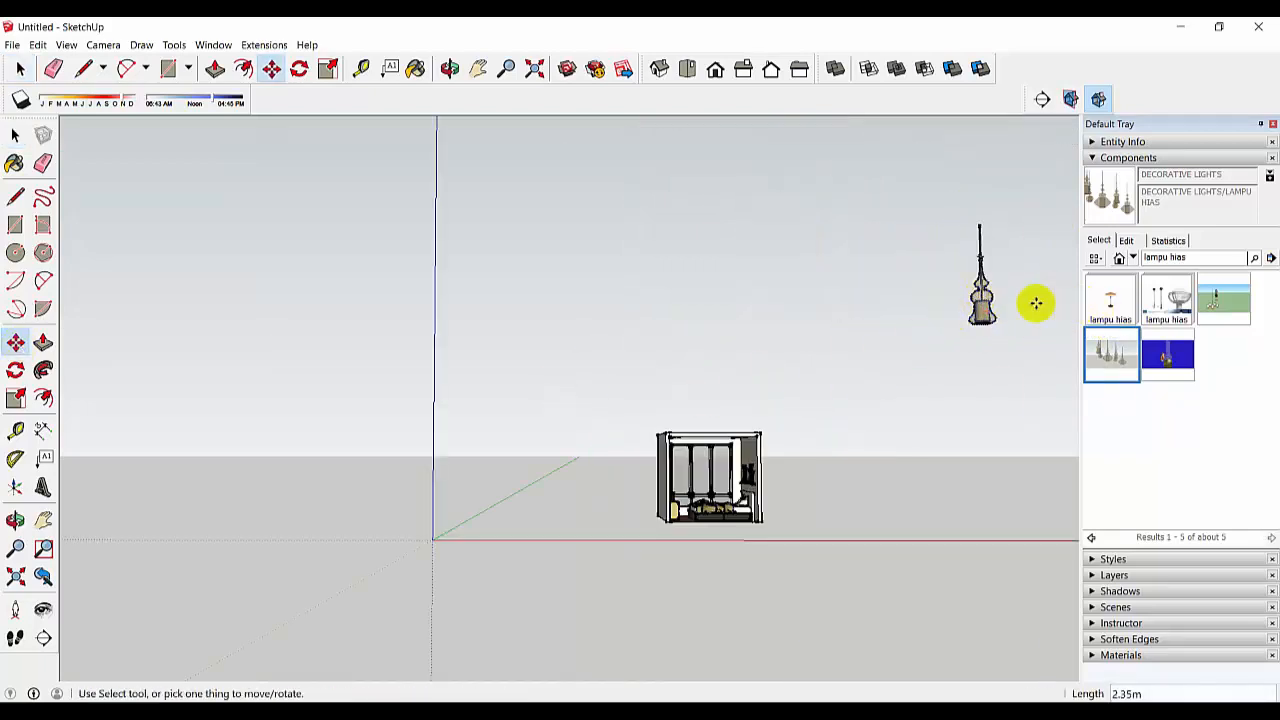
{"action": "scroll", "coordinate": [975, 214], "scroll_direction": "up", "scroll_amount": 2}
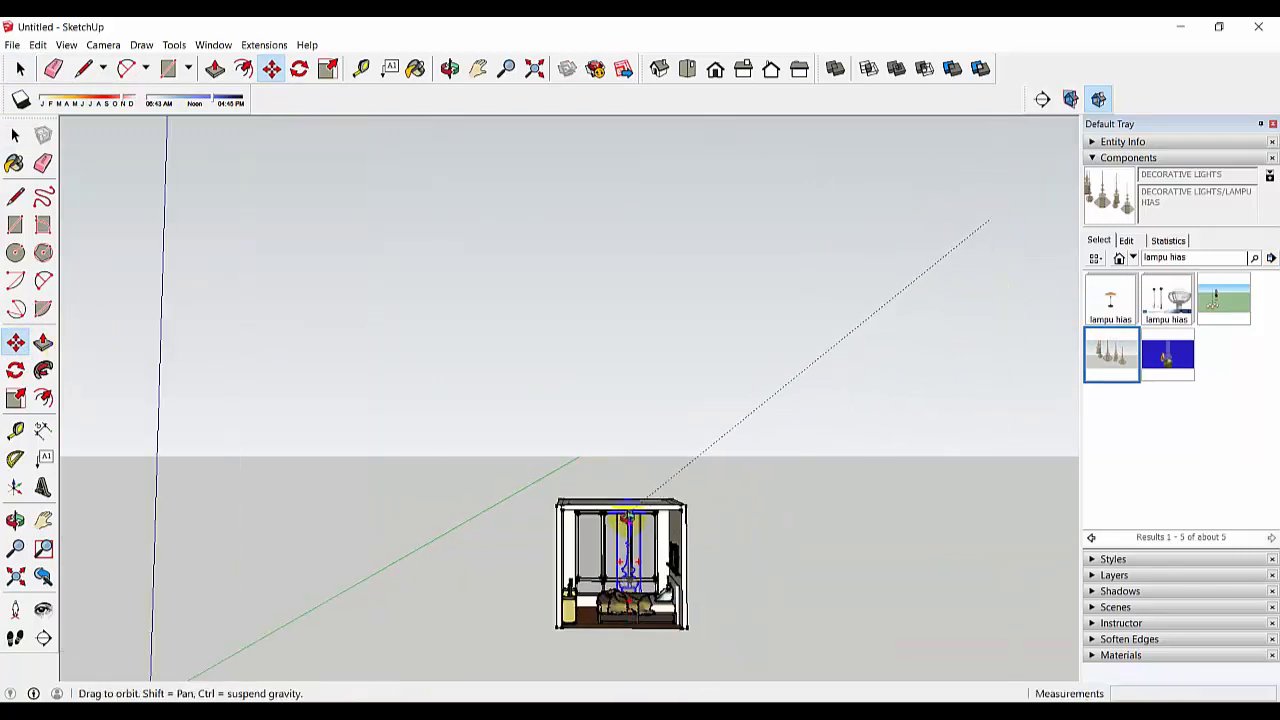
{"action": "scroll", "coordinate": [608, 520], "scroll_direction": "up", "scroll_amount": 6}
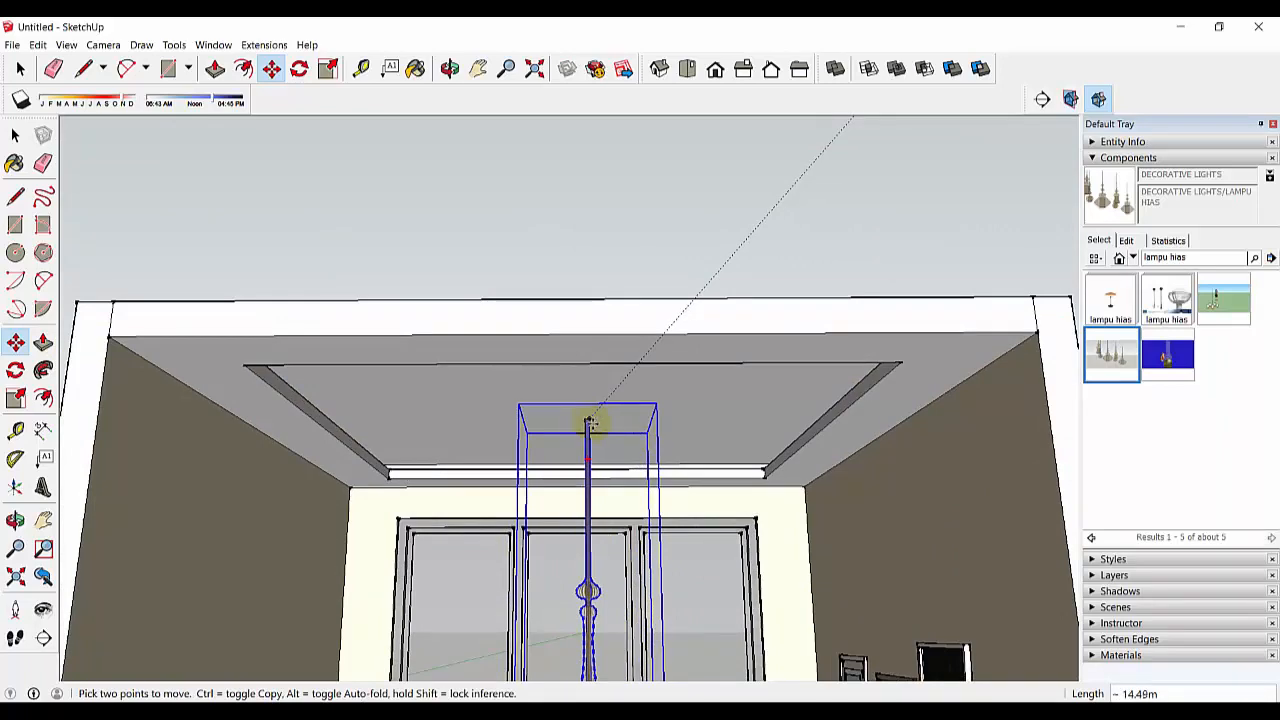
{"action": "left_click", "coordinate": [591, 424]}
Scale the oversized pendant lamp down uniformly to about 0.29 of its size.
{"action": "scroll", "coordinate": [605, 445], "scroll_direction": "down", "scroll_amount": 4}
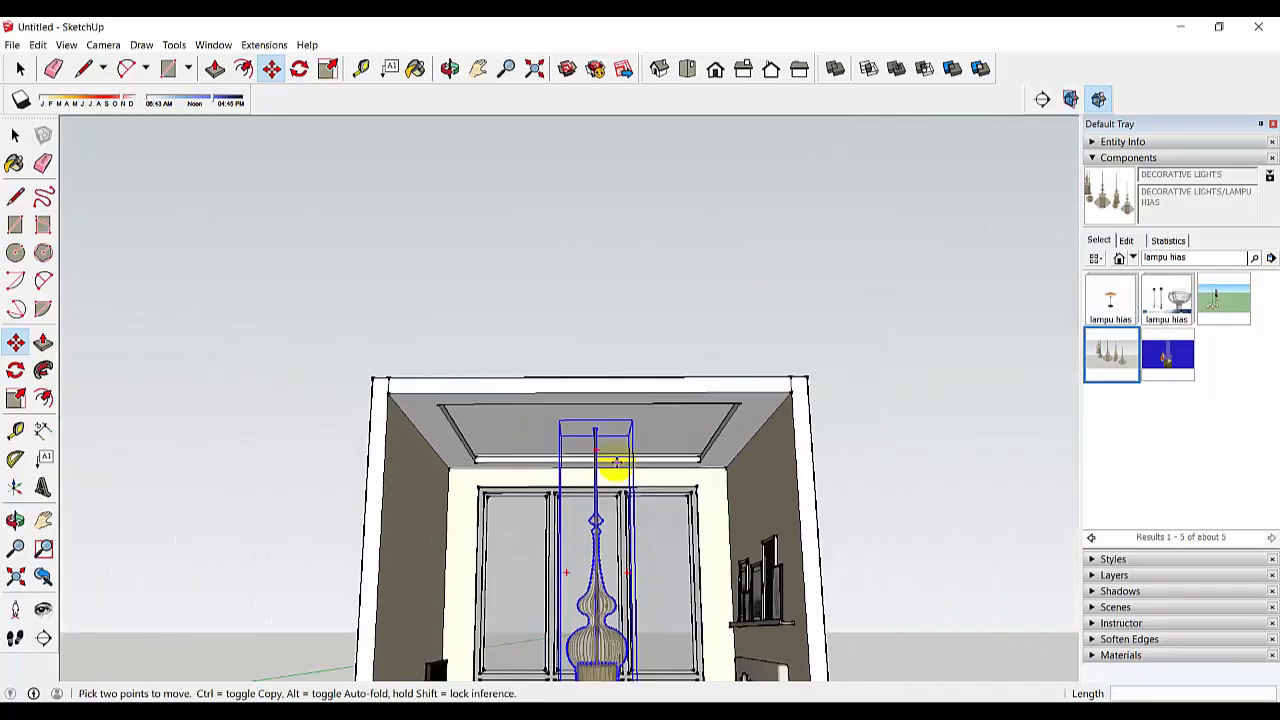
{"action": "mouse_move", "coordinate": [617, 462]}
{"action": "middle_mouse_down"}
{"action": "mouse_move", "coordinate": [608, 400]}
{"action": "mouse_move", "coordinate": [606, 443]}
{"action": "middle_mouse_up"}
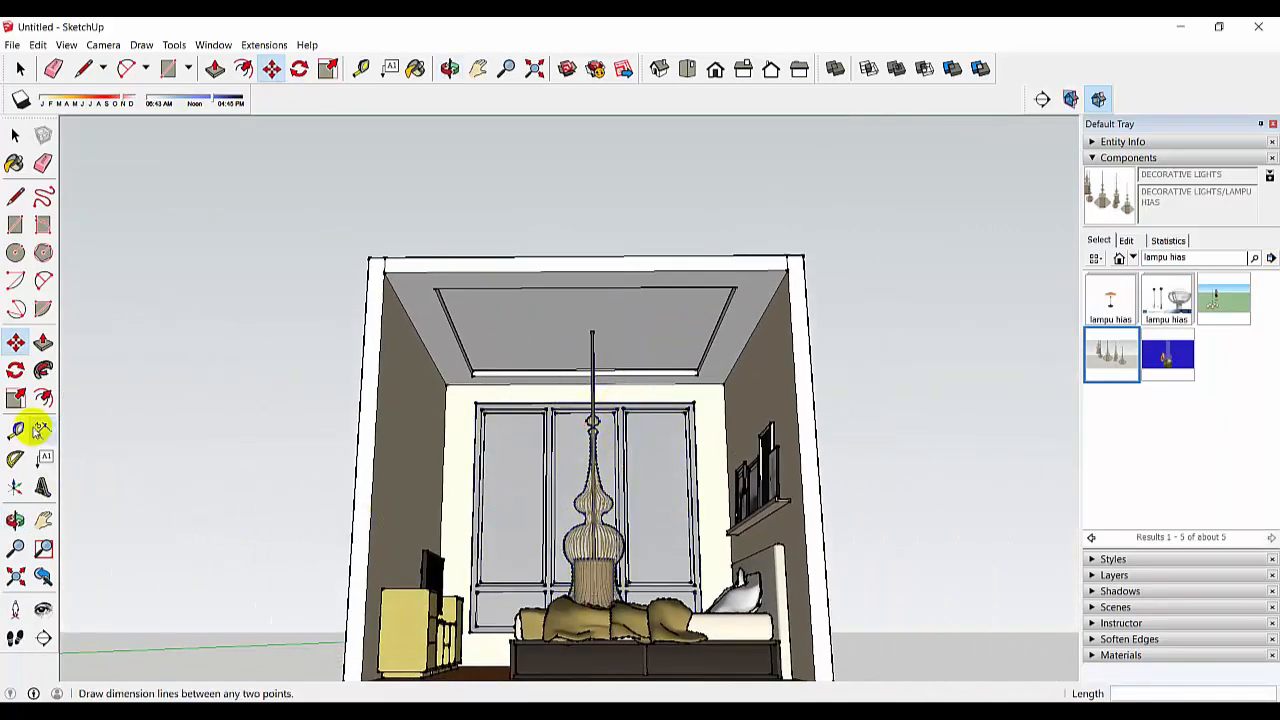
{"action": "left_click", "coordinate": [15, 397]}
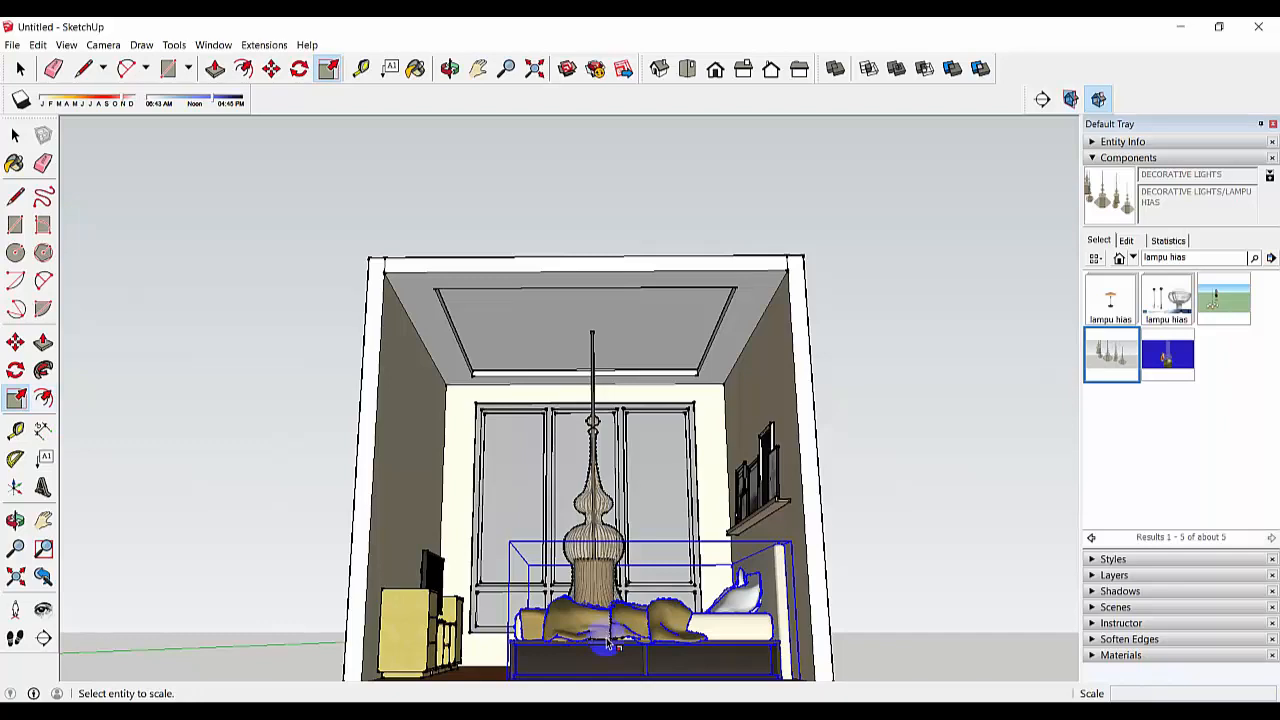
{"action": "left_click", "coordinate": [597, 485]}
{"action": "middle_click_drag", "start_coordinate": [627, 650], "coordinate": [620, 530]}
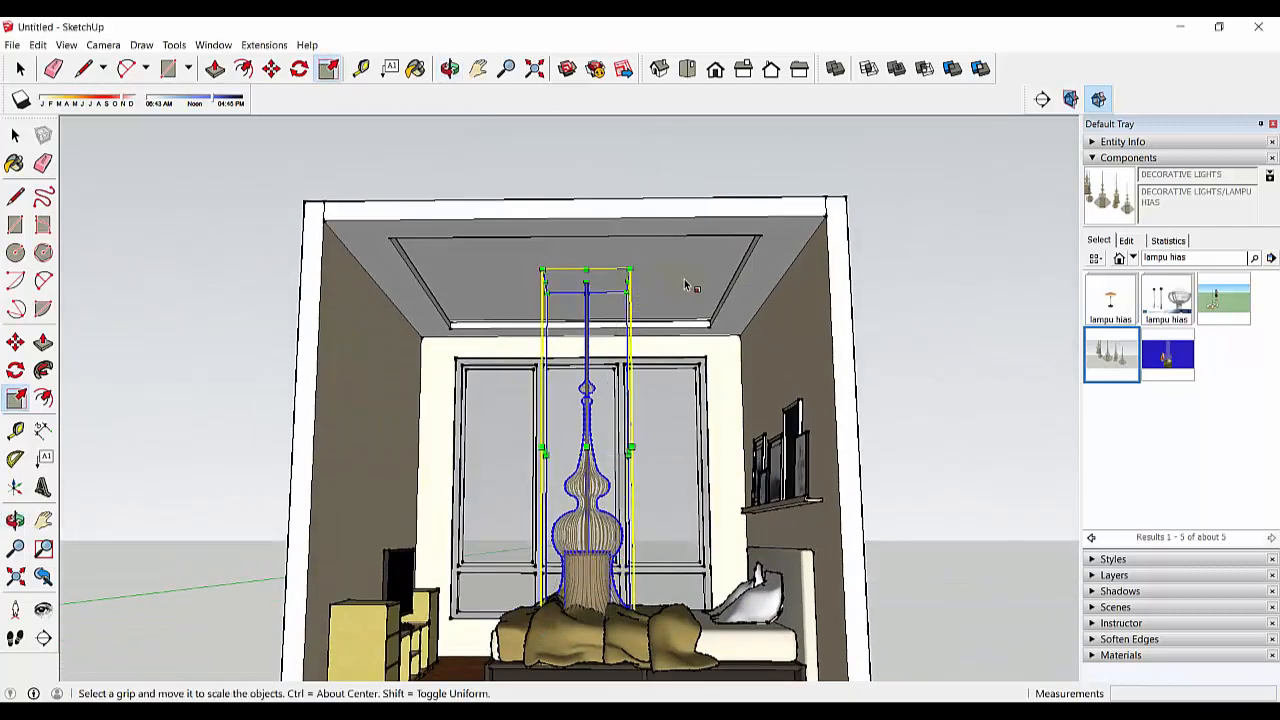
{"action": "left_click_drag", "start_coordinate": [630, 270], "coordinate": [563, 528]}
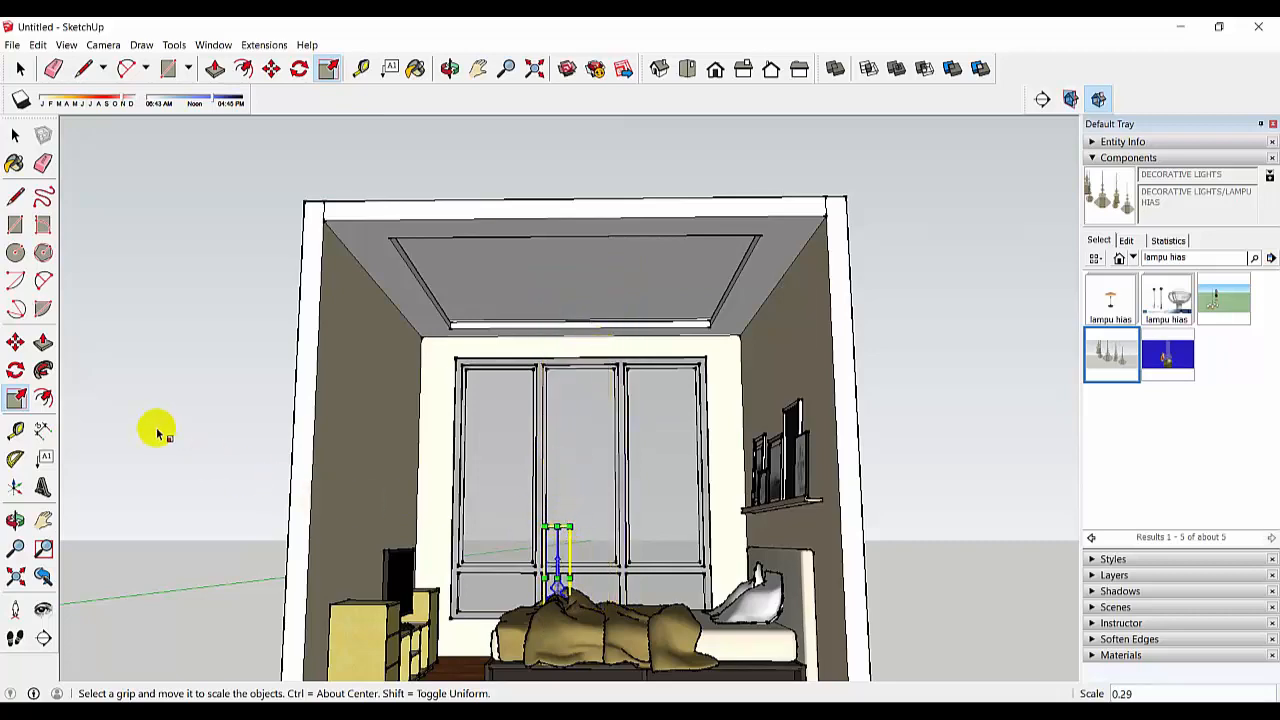
Move the pendant by its cord top from above the bed up to the recessed ceiling panel, about 2.38 m.
{"action": "left_click", "coordinate": [15, 342]}
{"action": "middle_click_drag", "start_coordinate": [560, 612], "coordinate": [557, 563]}
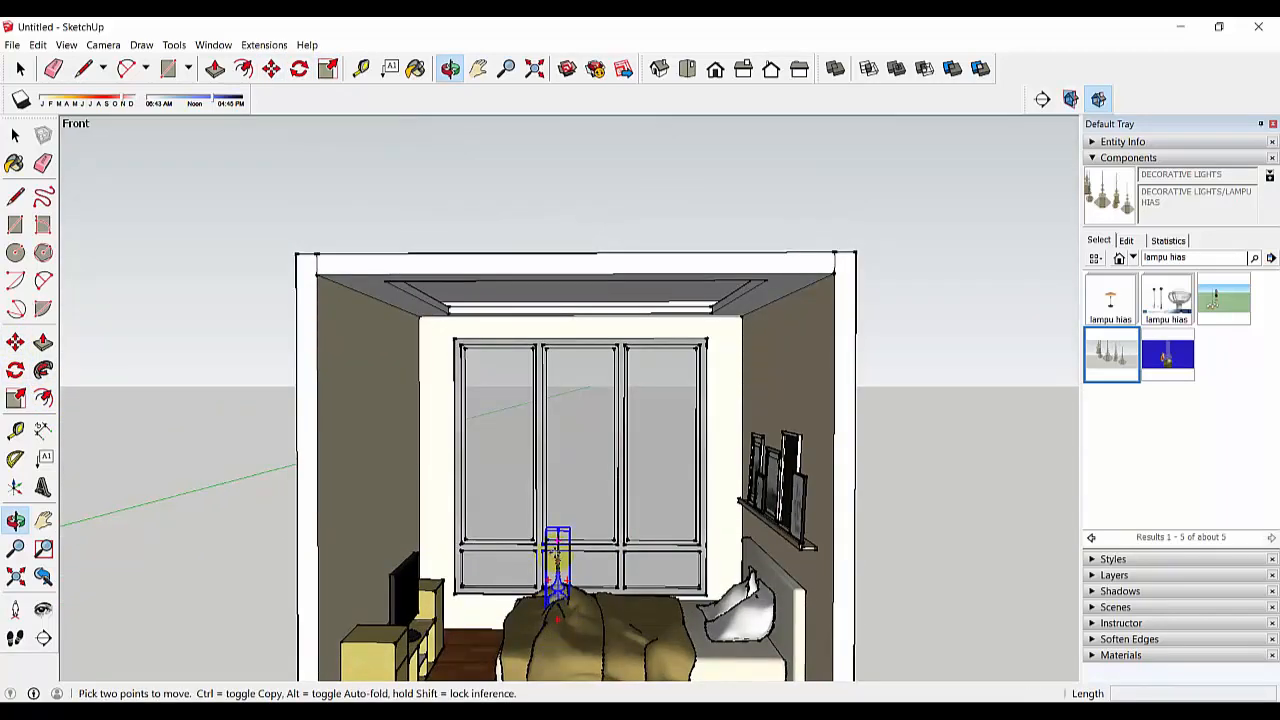
{"action": "scroll", "coordinate": [557, 562], "scroll_direction": "up", "scroll_amount": 2}
{"action": "left_click_drag", "start_coordinate": [560, 521], "coordinate": [595, 242]}
{"action": "key", "text": "Escape"}
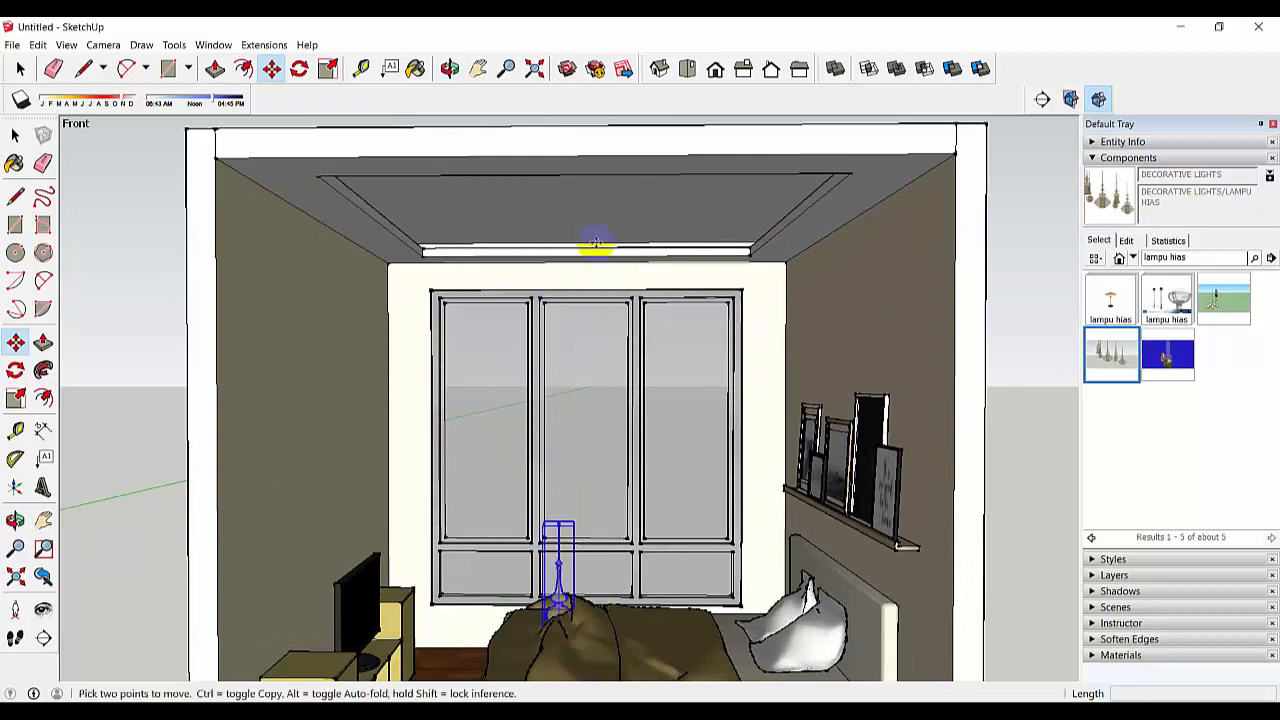
{"action": "left_click_drag", "start_coordinate": [559, 525], "coordinate": [593, 218]}
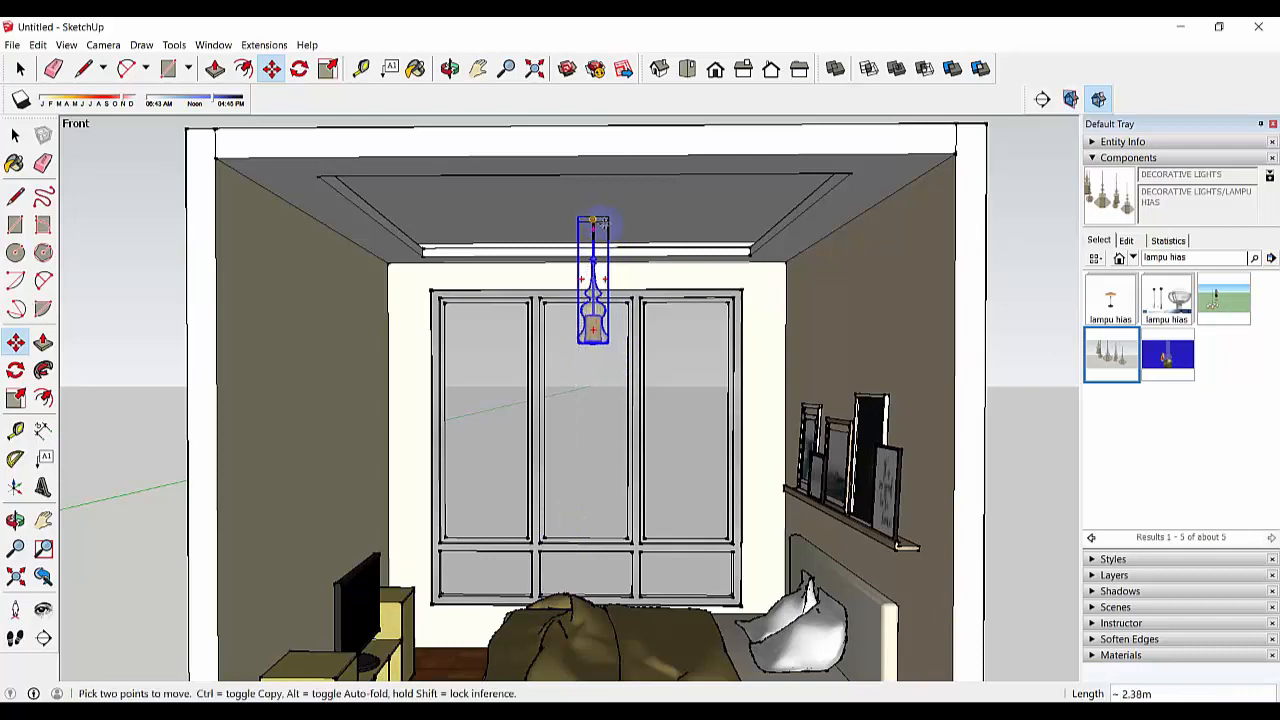
Shift the pendant about 0.54 m across the ceiling from the window side toward the middle of the recessed panel.
{"action": "middle_click_drag", "start_coordinate": [593, 218], "coordinate": [665, 131]}
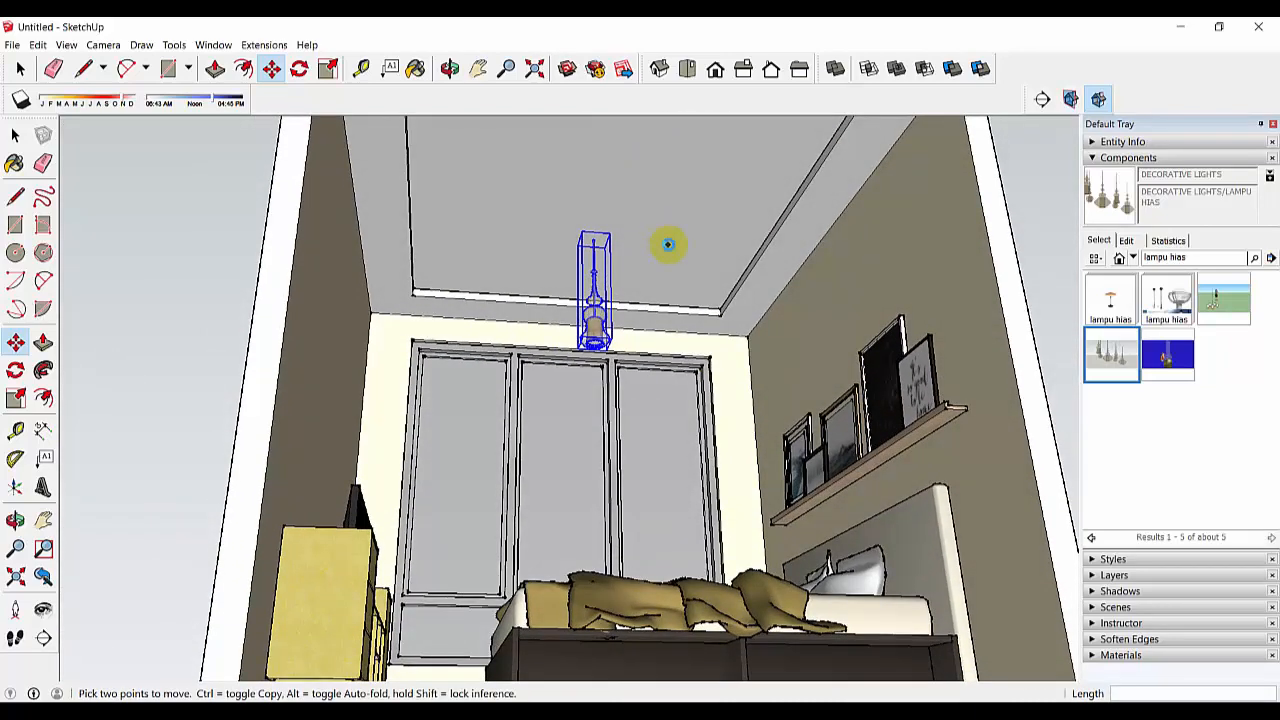
{"action": "middle_click_drag", "start_coordinate": [666, 249], "coordinate": [640, 260]}
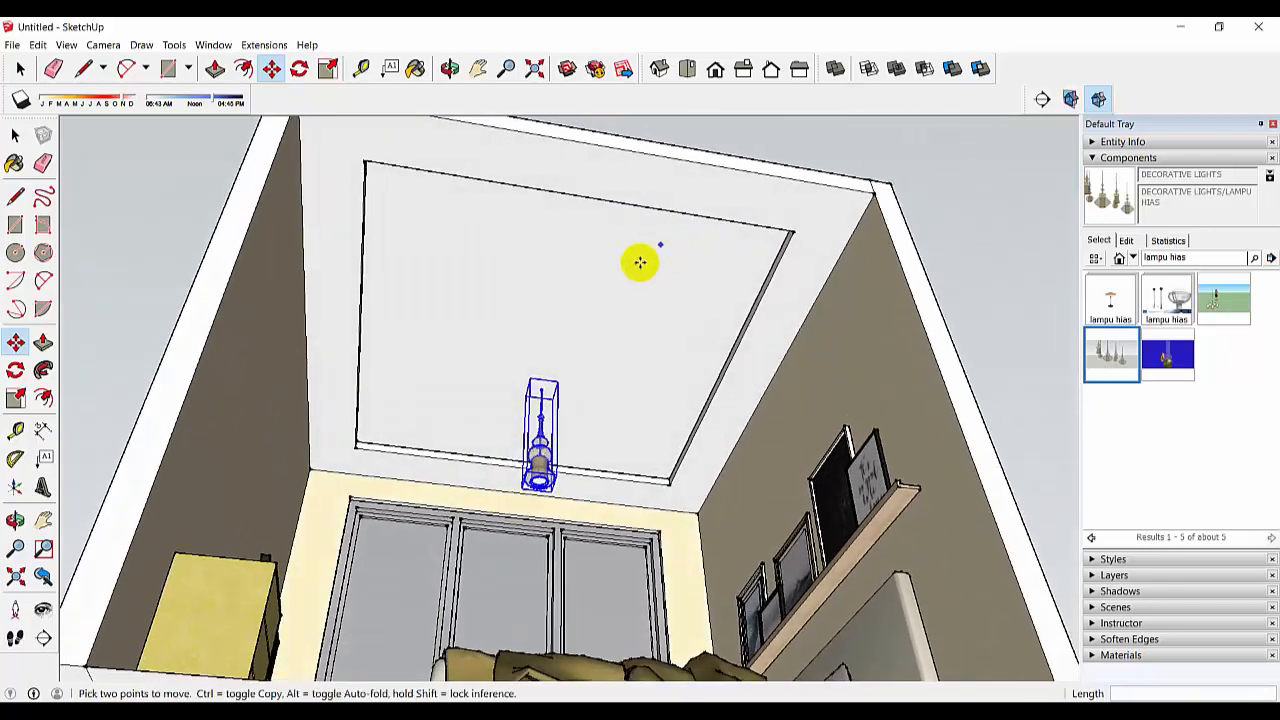
{"action": "left_click", "coordinate": [608, 386]}
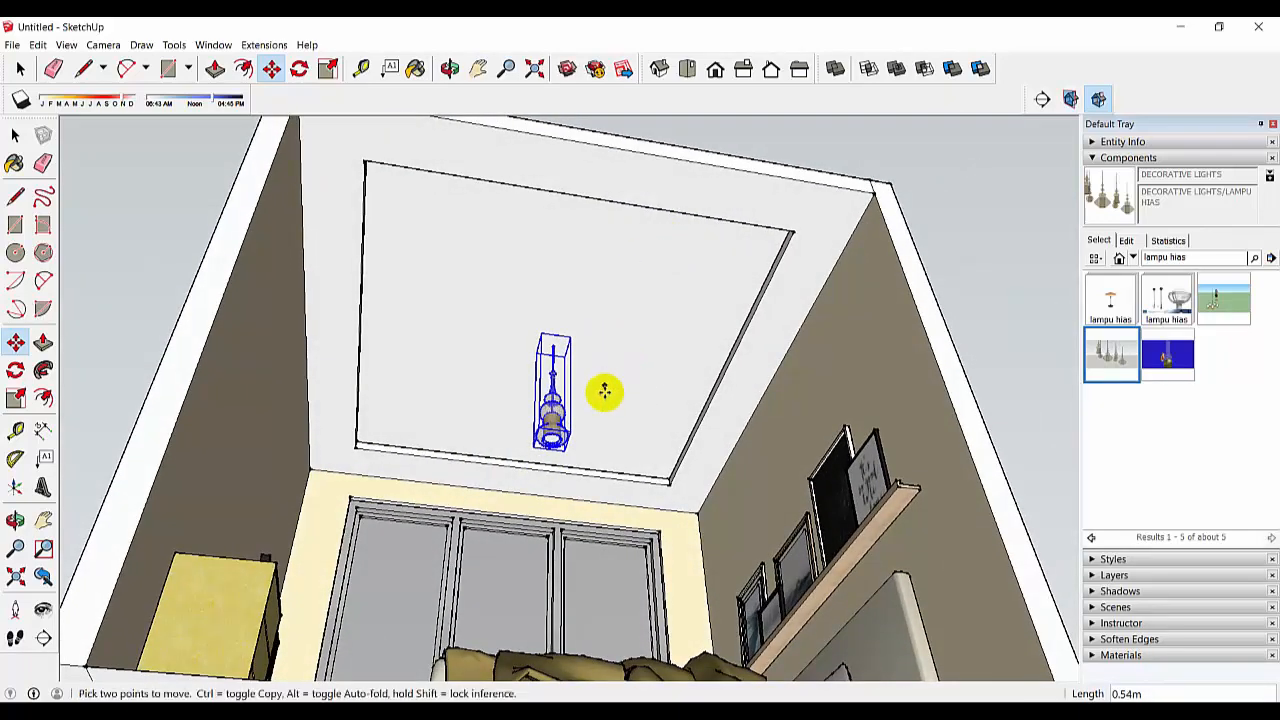
{"action": "middle_click_drag", "start_coordinate": [609, 391], "coordinate": [652, 343]}
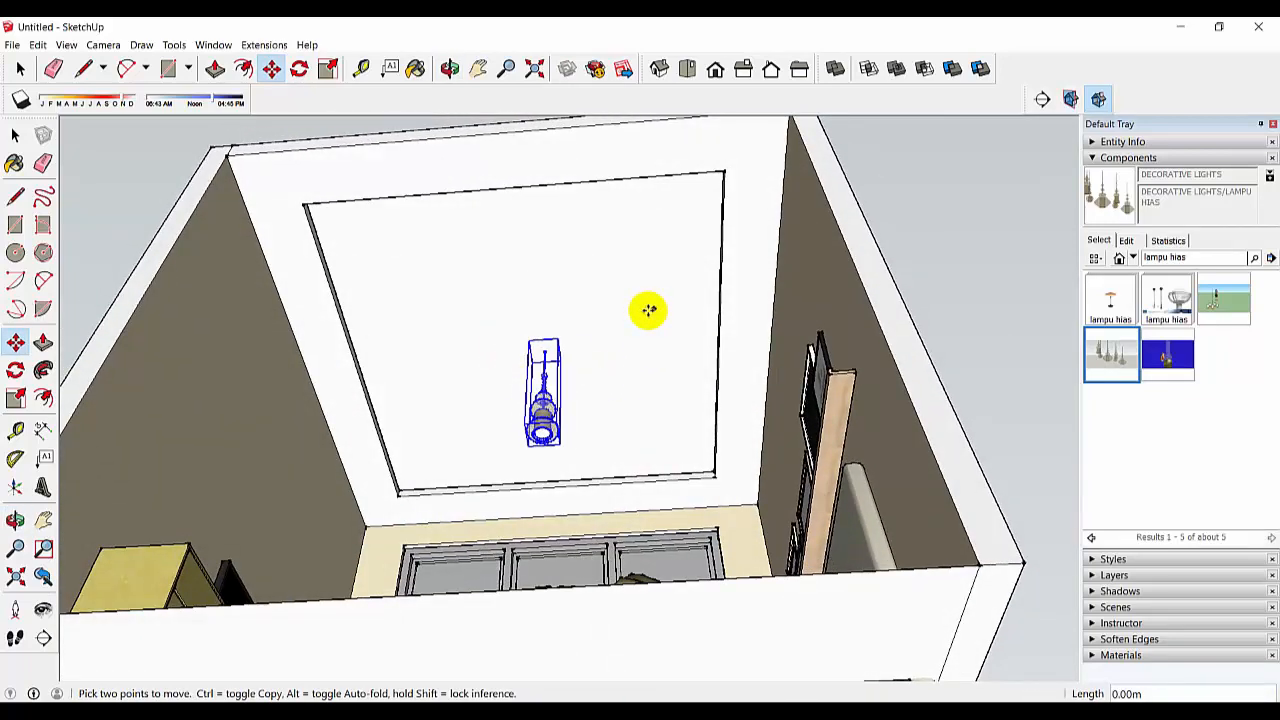
{"action": "scroll", "coordinate": [614, 397], "scroll_direction": "down", "scroll_amount": 5}
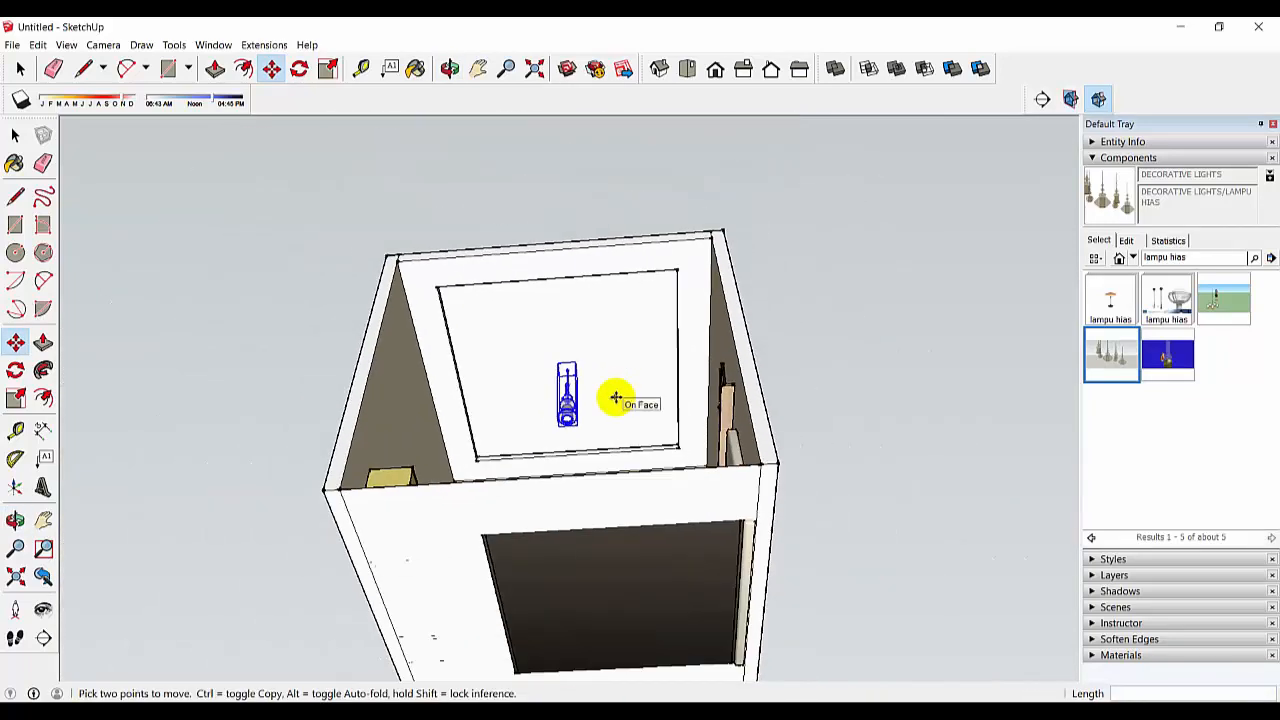
Enlarge the pendant uniformly from its lower corner so it hangs lower over the bed, and deselect it.
{"action": "middle_click_drag", "start_coordinate": [614, 400], "coordinate": [634, 480]}
{"action": "scroll", "coordinate": [634, 477], "scroll_direction": "up", "scroll_amount": 3}
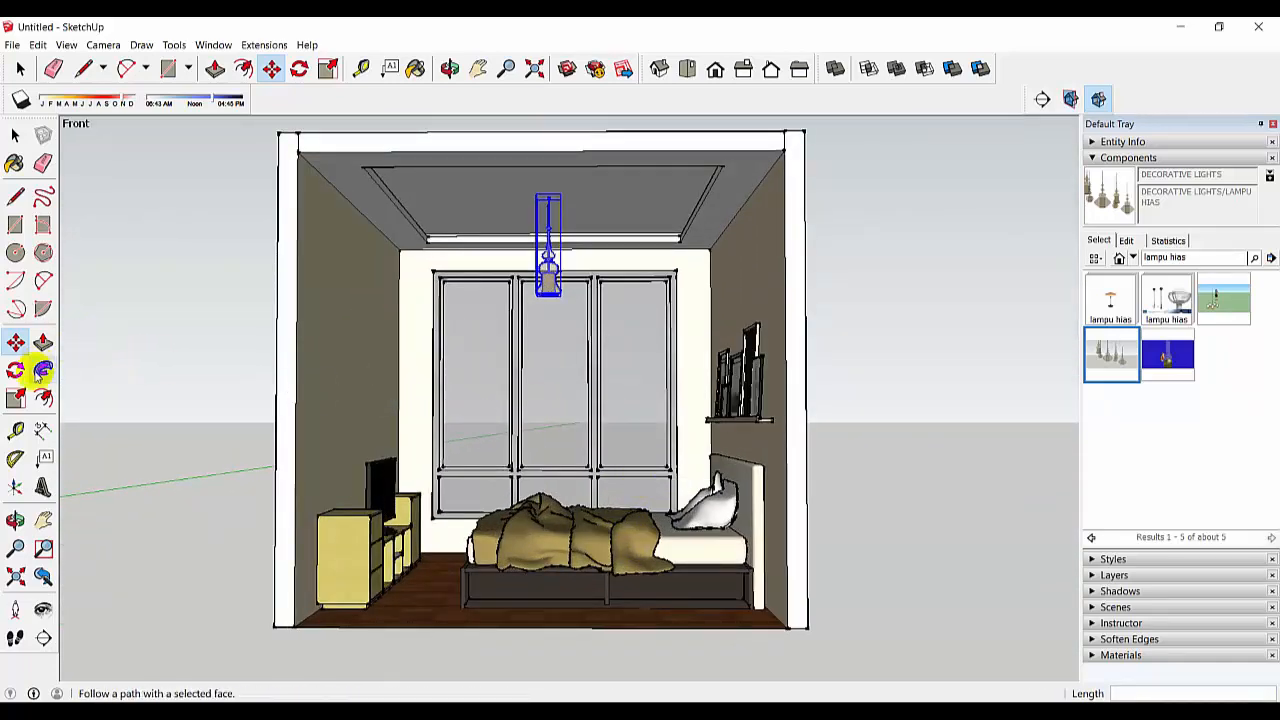
{"action": "left_click", "coordinate": [16, 397]}
{"action": "scroll", "coordinate": [562, 297], "scroll_direction": "up", "scroll_amount": 3}
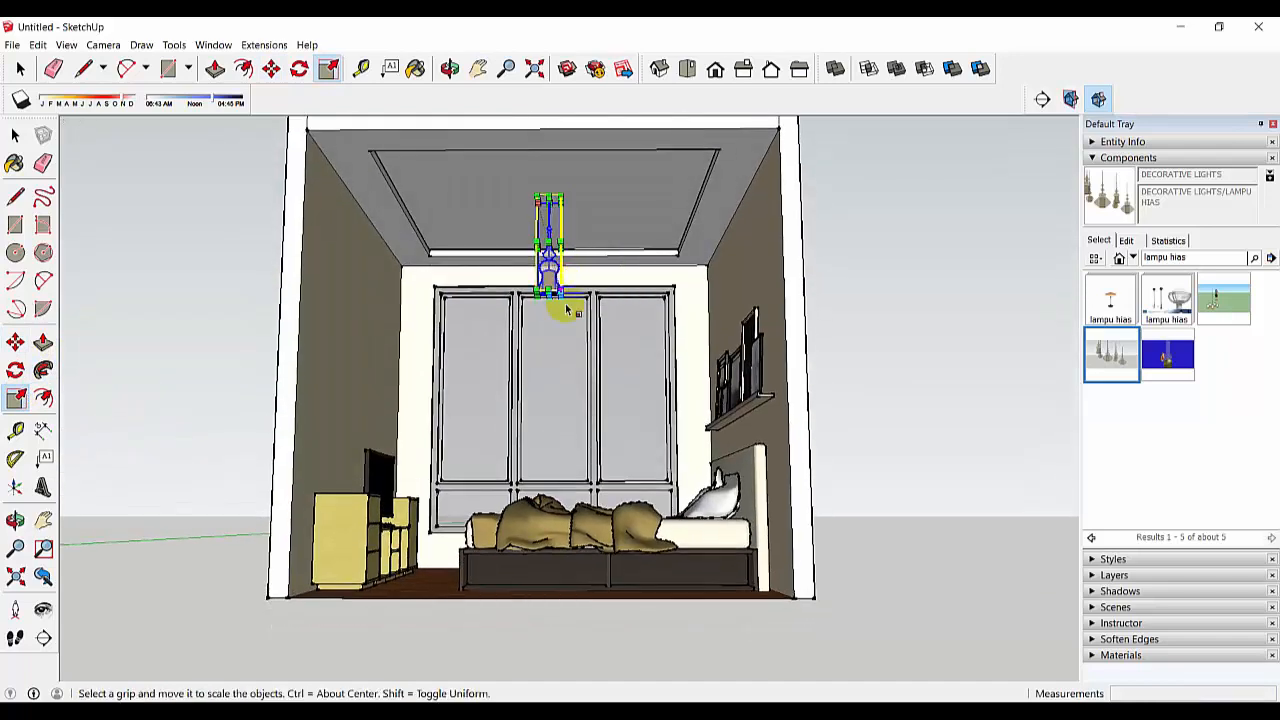
{"action": "left_click_drag", "start_coordinate": [562, 295], "coordinate": [581, 343]}
{"action": "scroll", "coordinate": [608, 334], "scroll_direction": "down", "scroll_amount": 3}
{"action": "middle_click_drag", "start_coordinate": [611, 334], "coordinate": [623, 386]}
{"action": "middle_click_drag", "start_coordinate": [580, 300], "coordinate": [563, 351], "text": "shift"}
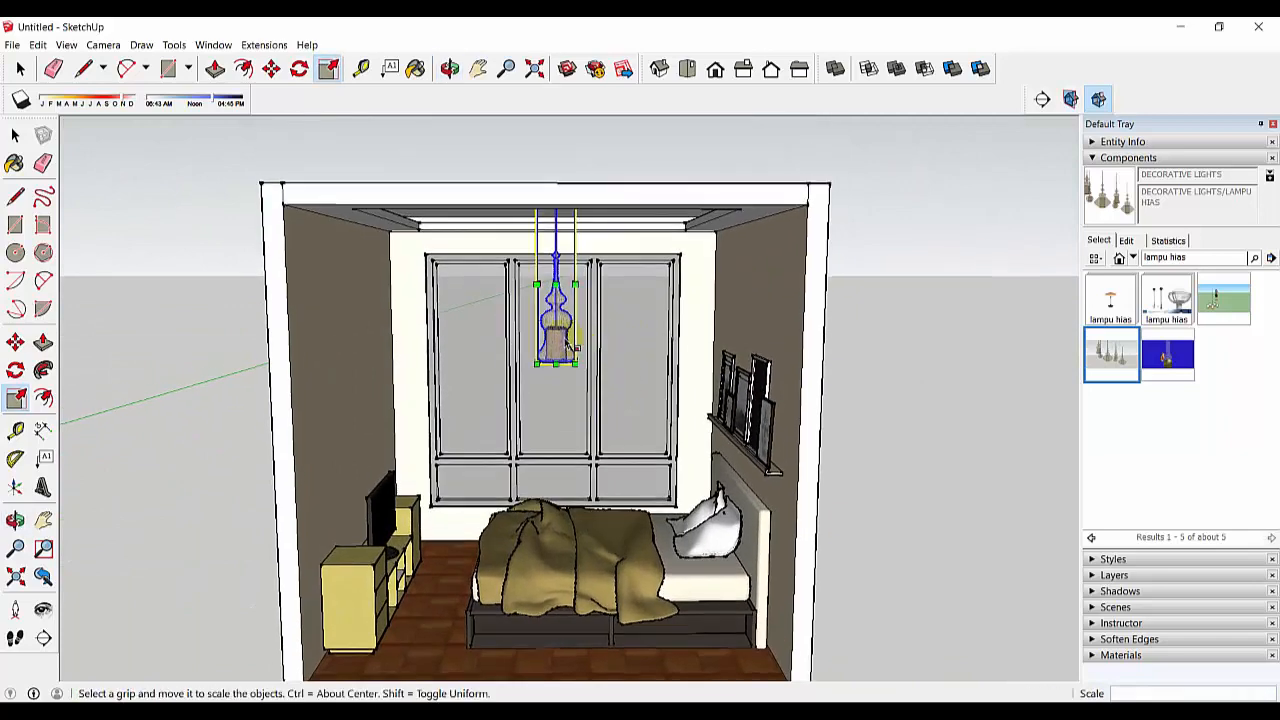
{"action": "left_click", "coordinate": [16, 134]}
{"action": "middle_click_drag", "start_coordinate": [416, 403], "coordinate": [460, 326]}
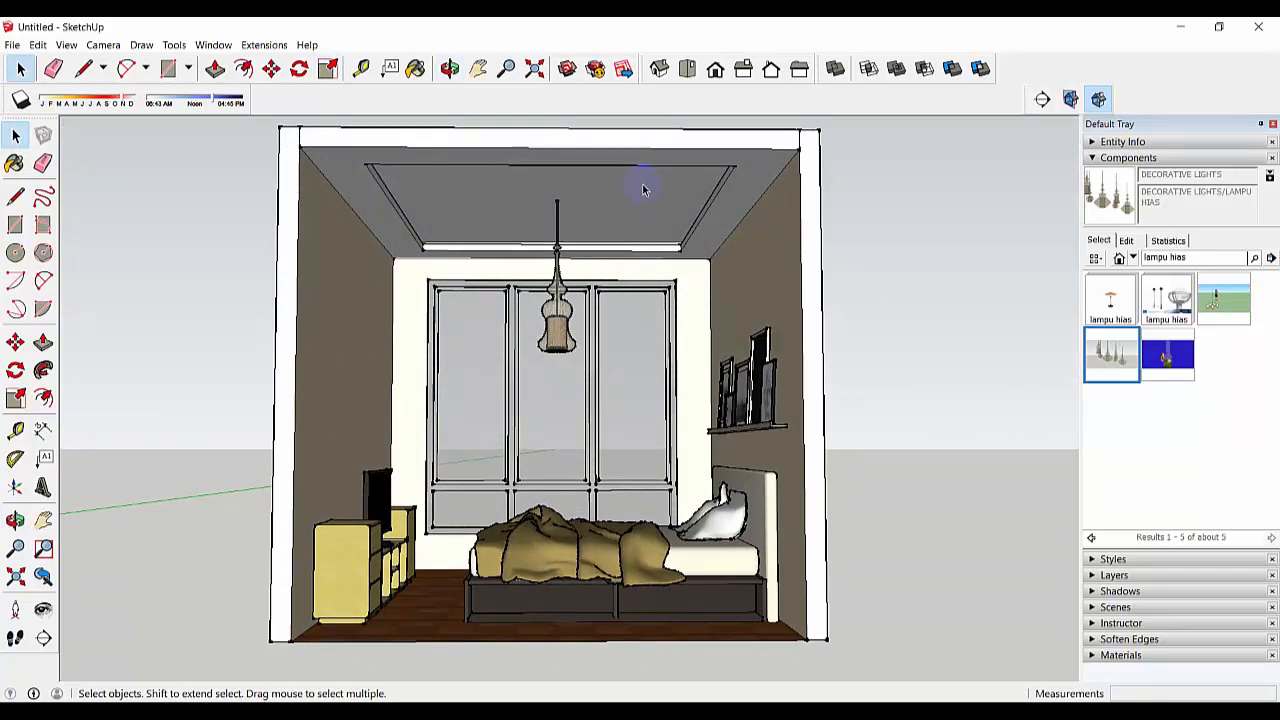
Search the component library for "lampu downlight" and place the yellow-bulbed Downlight Lighting component beside the room.
{"action": "double_click", "coordinate": [1175, 257]}
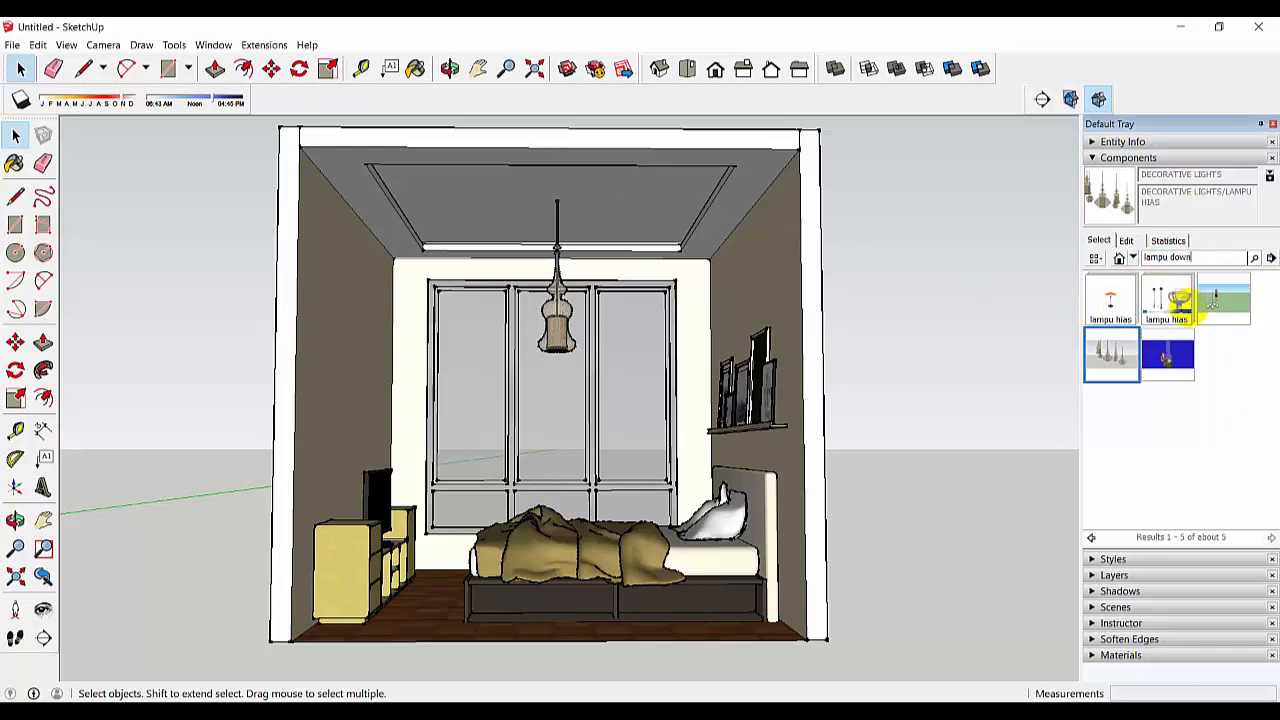
{"action": "key", "text": "Return"}
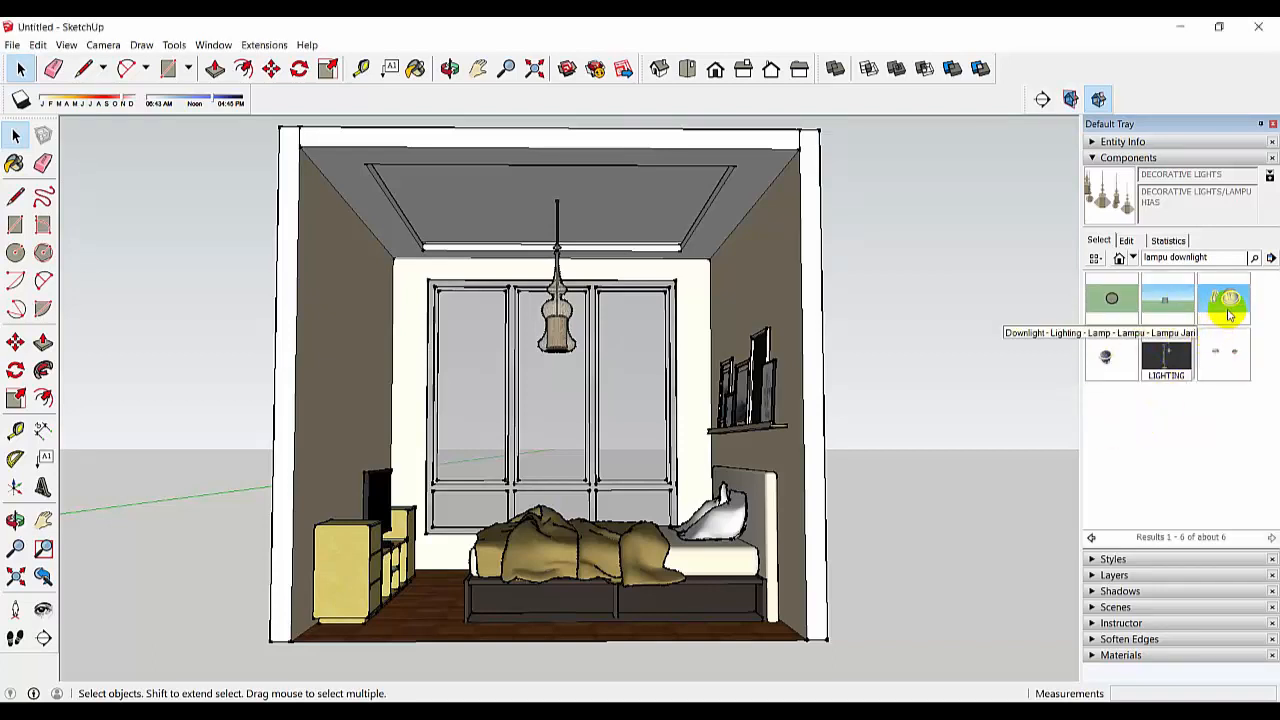
{"action": "left_click", "coordinate": [1230, 300]}
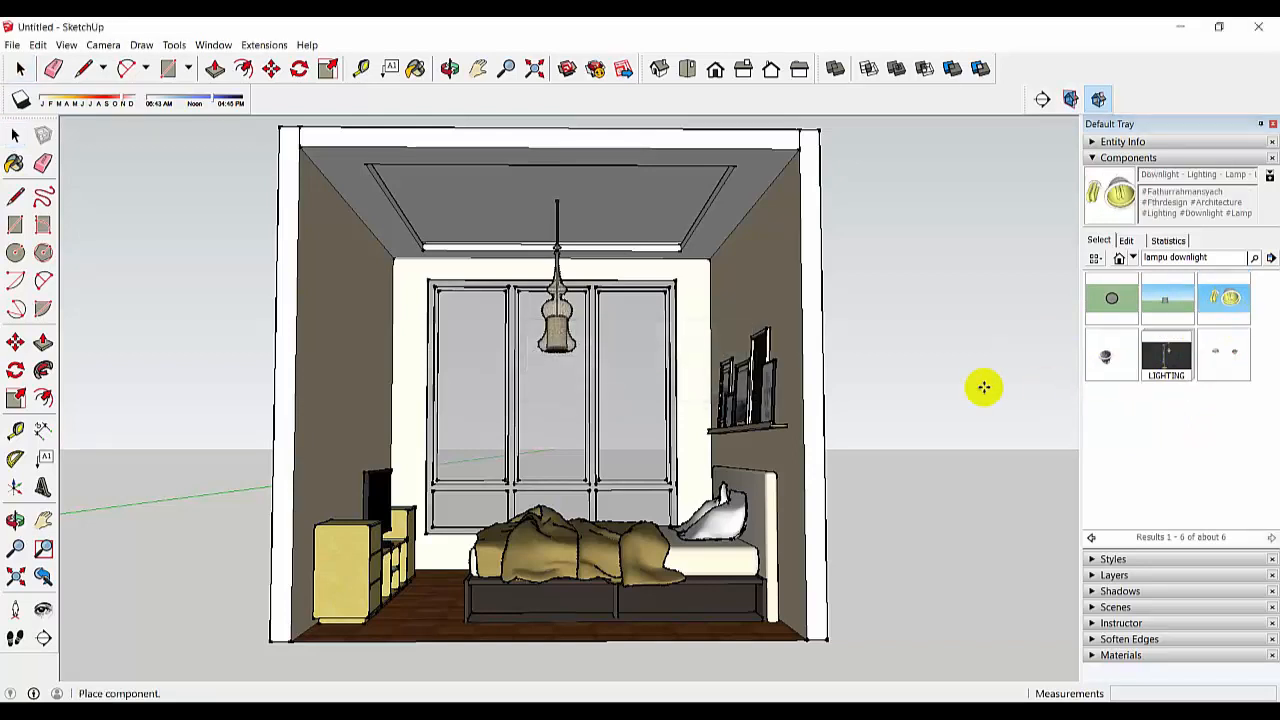
{"action": "scroll", "coordinate": [932, 434], "scroll_direction": "down", "scroll_amount": 1}
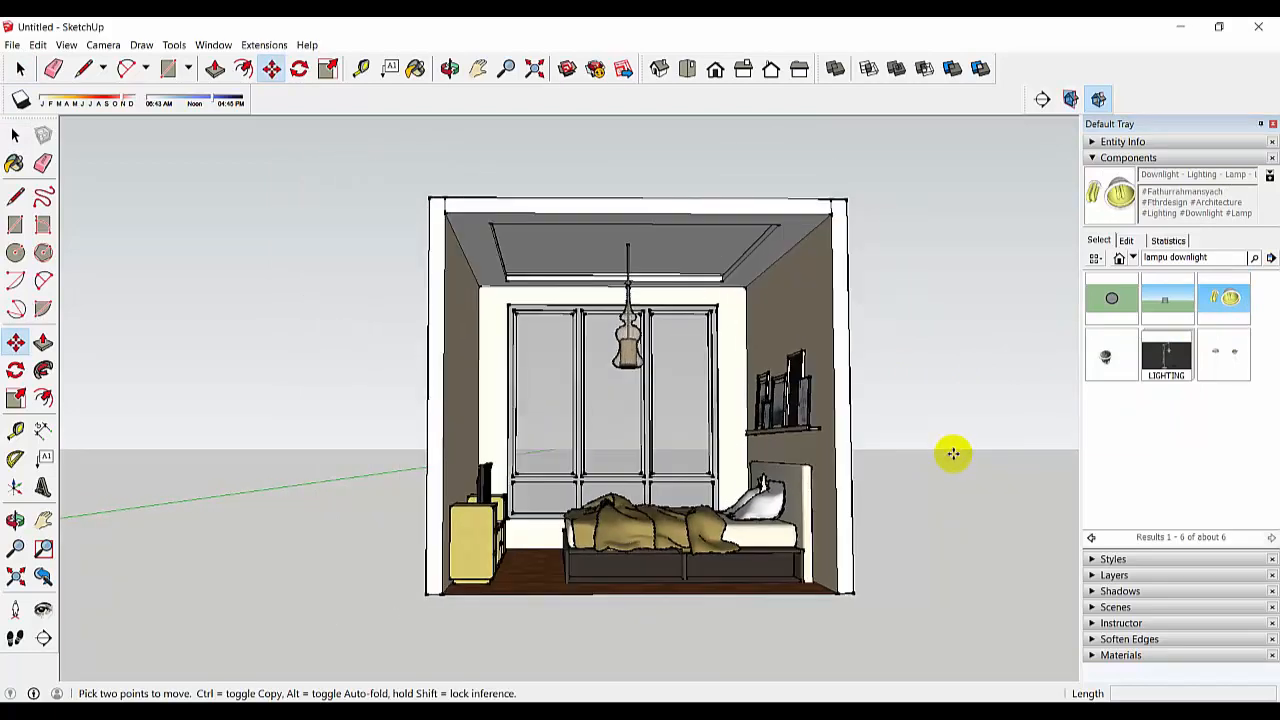
{"action": "scroll", "coordinate": [862, 481], "scroll_direction": "down", "scroll_amount": 1}
{"action": "middle_click_drag", "start_coordinate": [958, 497], "coordinate": [843, 529]}
Inside the downlight component, delete the separate yellow bulb standing next to the lamp housing.
{"action": "left_click", "coordinate": [8, 139]}
{"action": "scroll", "coordinate": [683, 465], "scroll_direction": "up", "scroll_amount": 2}
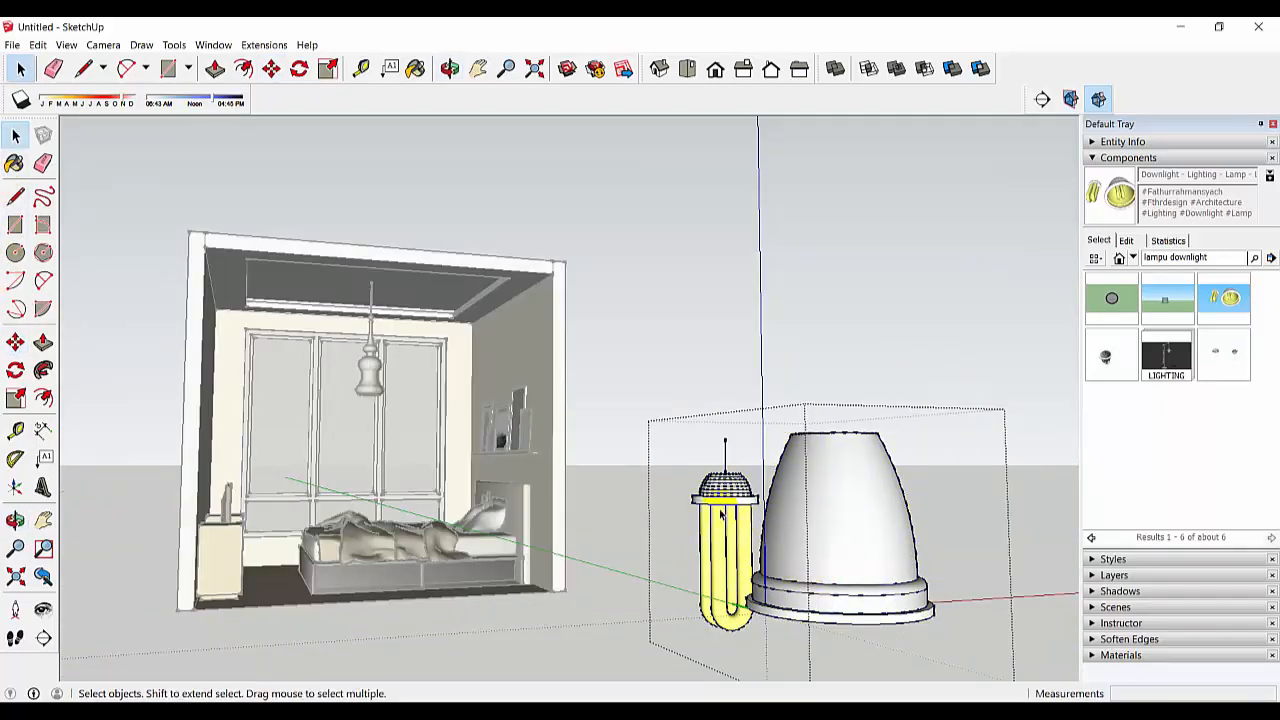
{"action": "left_click", "coordinate": [720, 512]}
{"action": "key", "text": "Delete"}
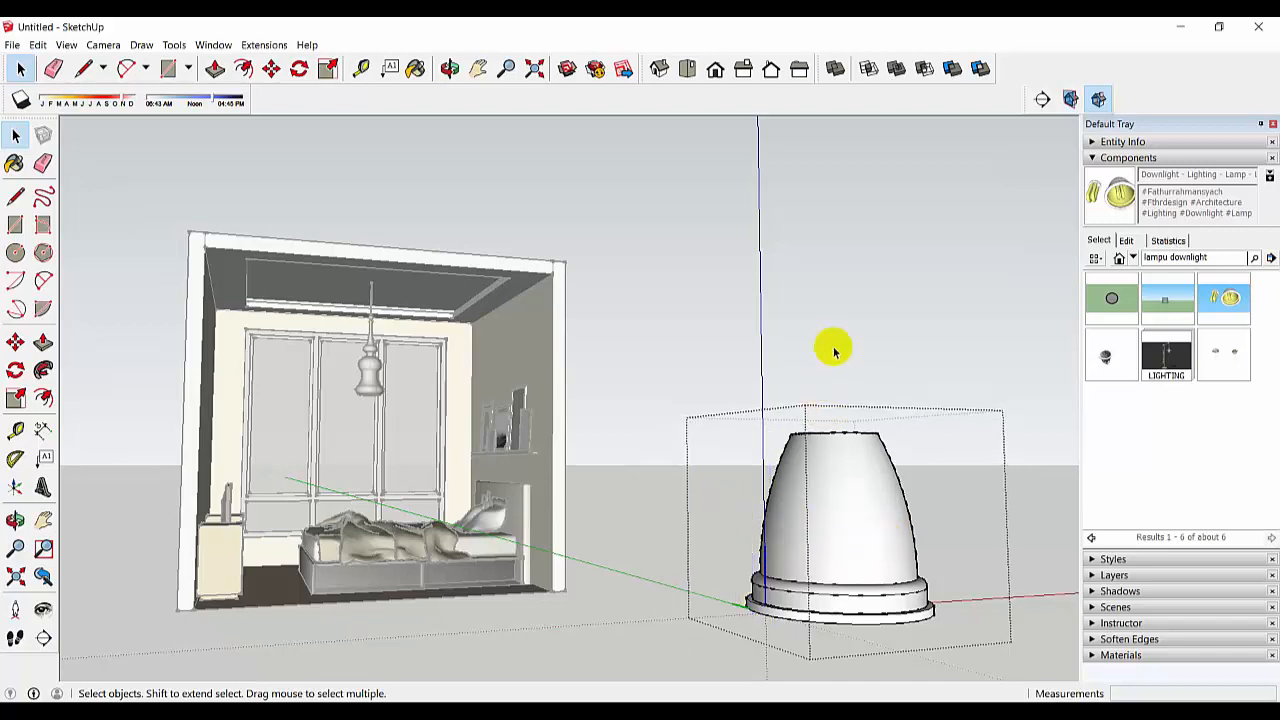
{"action": "middle_click_drag", "start_coordinate": [831, 346], "coordinate": [851, 549]}
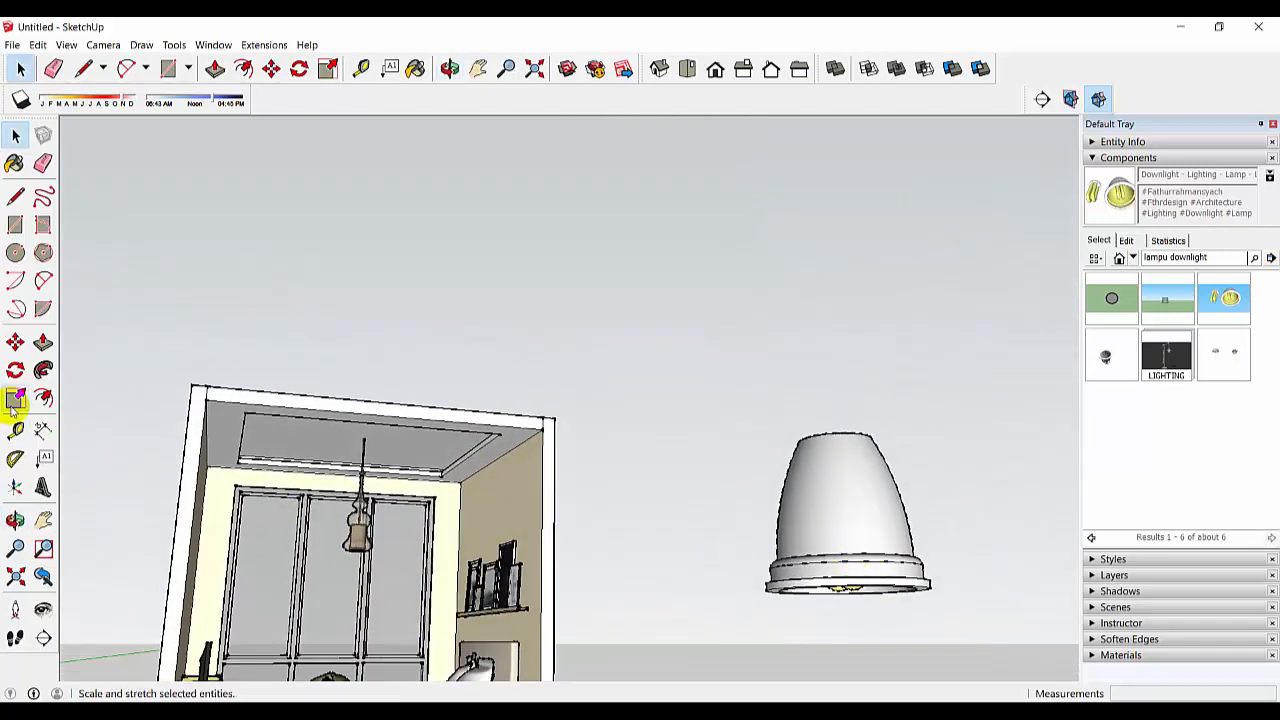
Copy the downlight by its top onto the ceiling border at the open front corner above the headboard wall, about 9.56 m away.
{"action": "left_click", "coordinate": [16, 342]}
{"action": "middle_click_drag", "start_coordinate": [870, 458], "coordinate": [840, 423]}
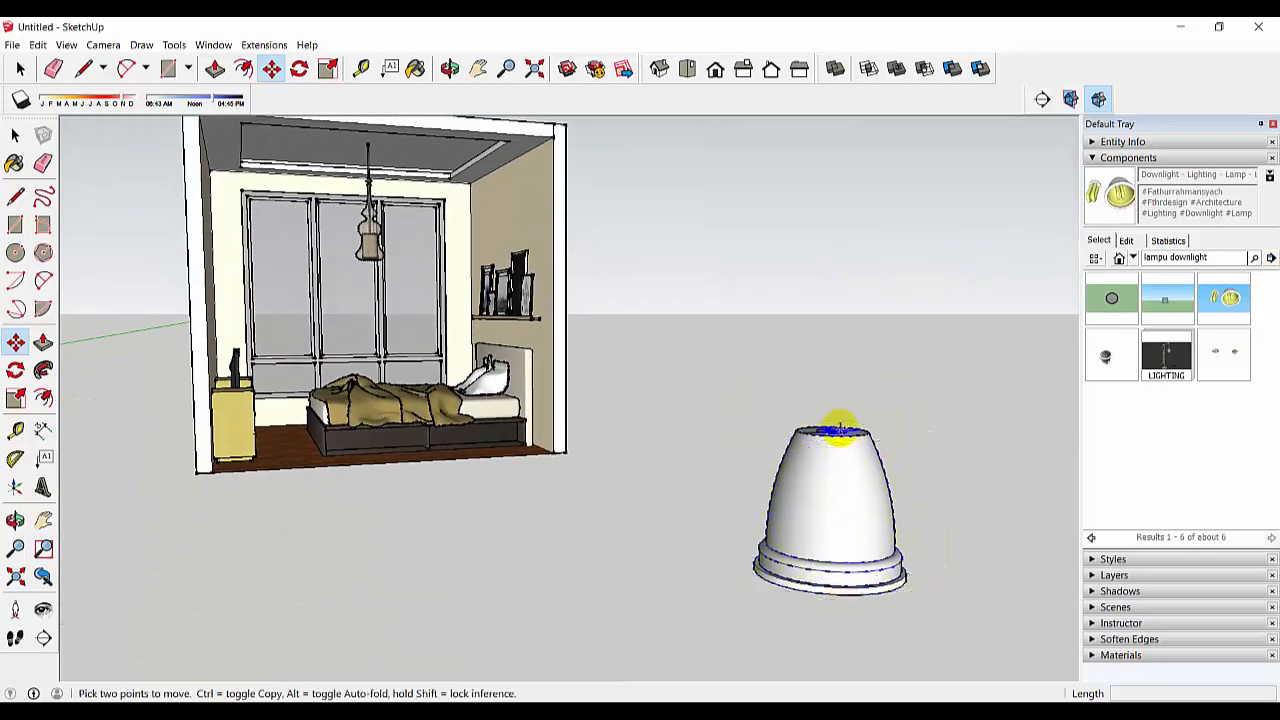
{"action": "left_click", "coordinate": [837, 423]}
{"action": "middle_click_drag", "start_coordinate": [471, 200], "coordinate": [620, 331]}
{"action": "scroll", "coordinate": [617, 380], "scroll_direction": "up", "scroll_amount": 4}
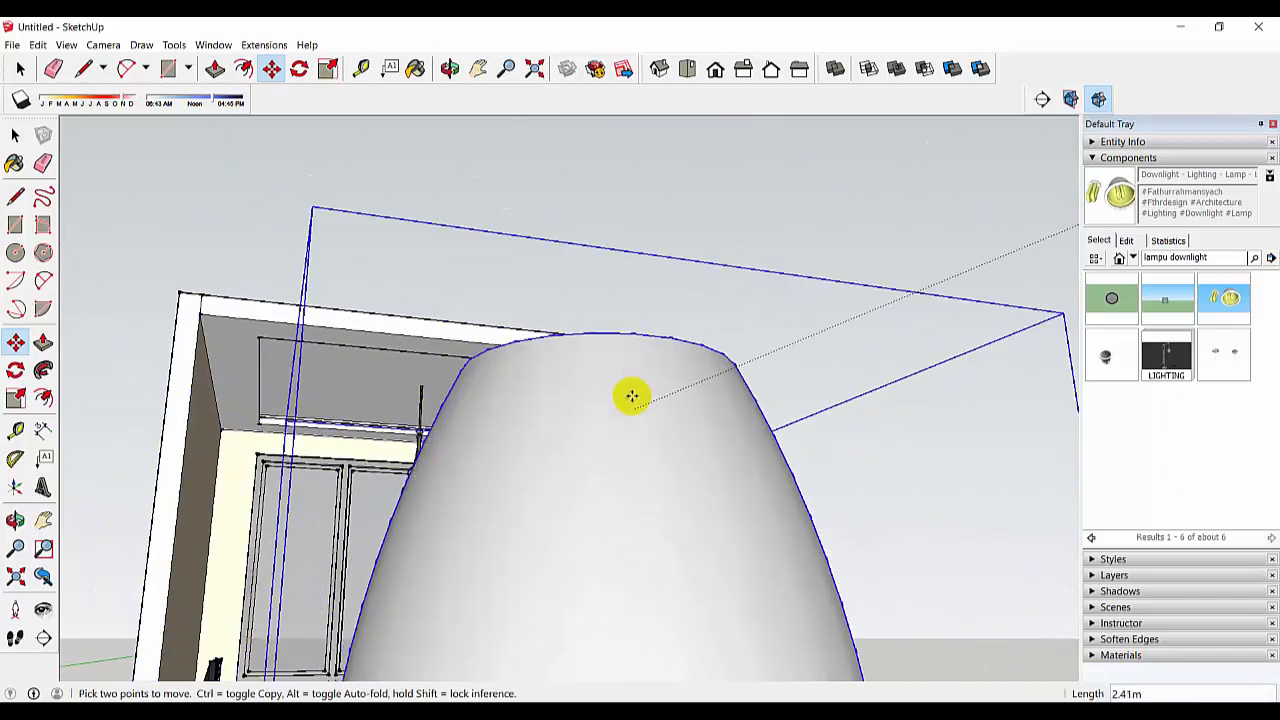
{"action": "scroll", "coordinate": [582, 341], "scroll_direction": "down", "scroll_amount": 5}
{"action": "key", "text": "ctrl"}
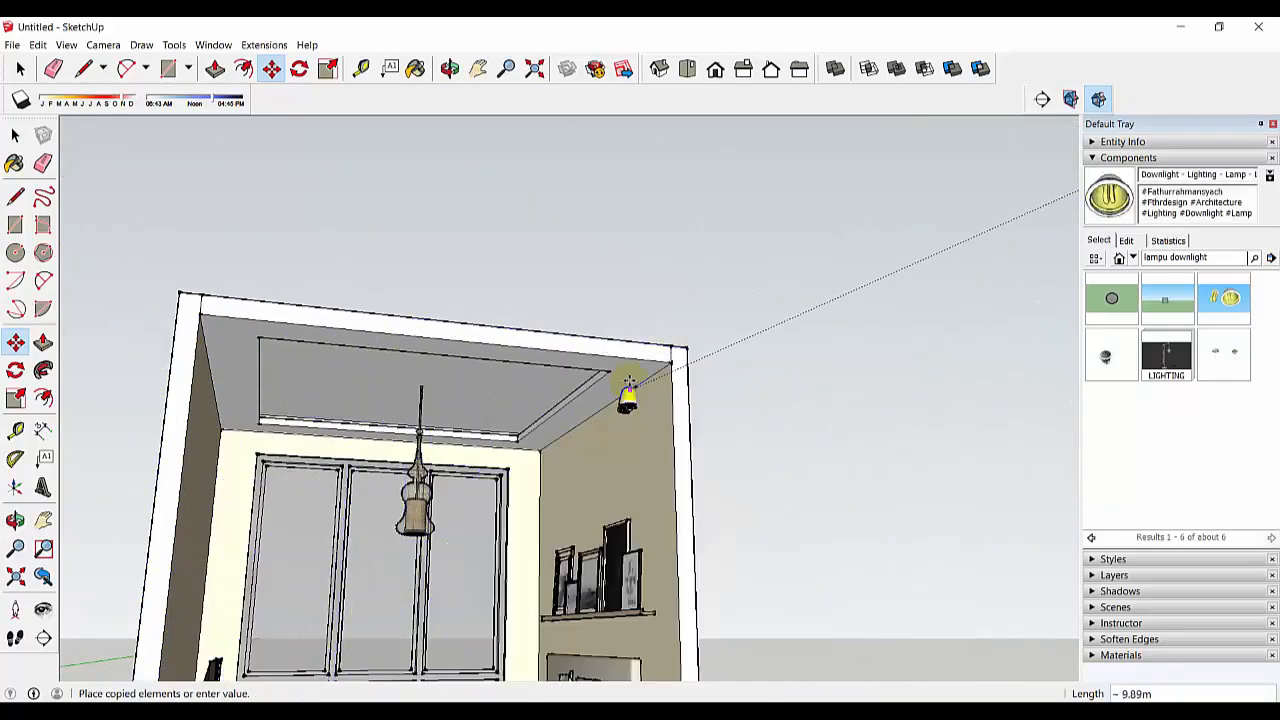
{"action": "scroll", "coordinate": [626, 378], "scroll_direction": "up", "scroll_amount": 3}
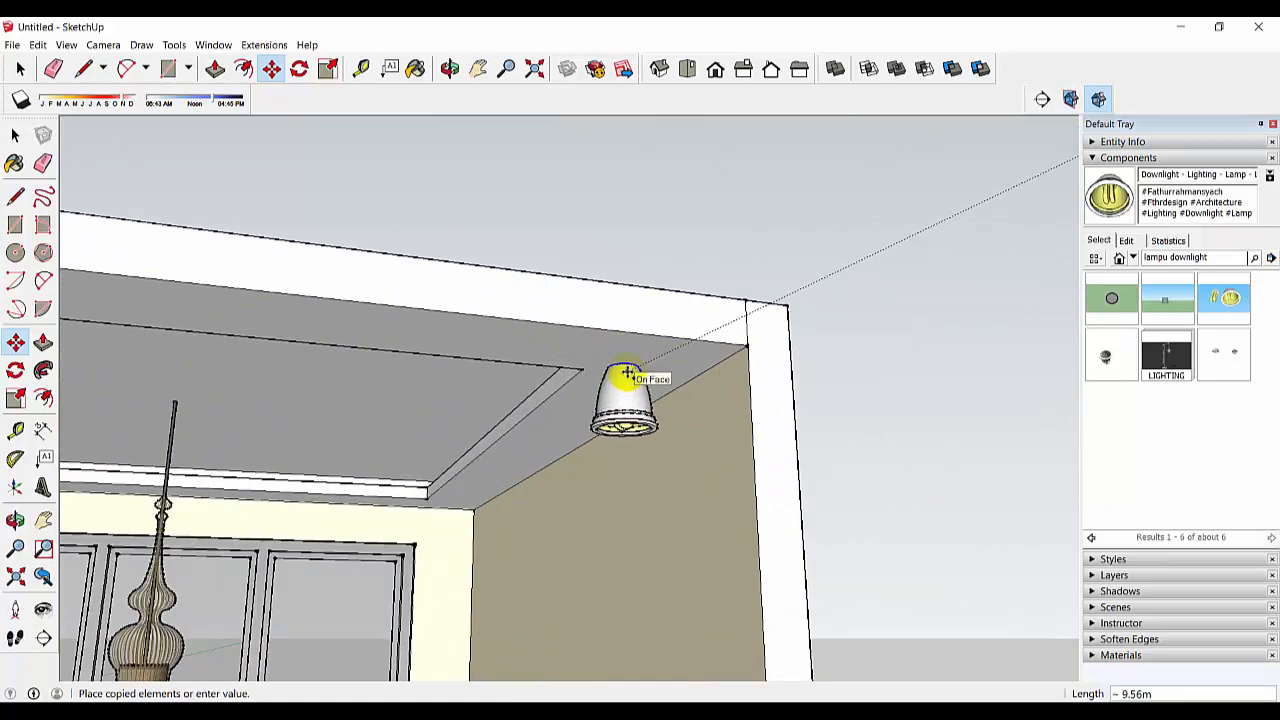
{"action": "left_click", "coordinate": [626, 374]}
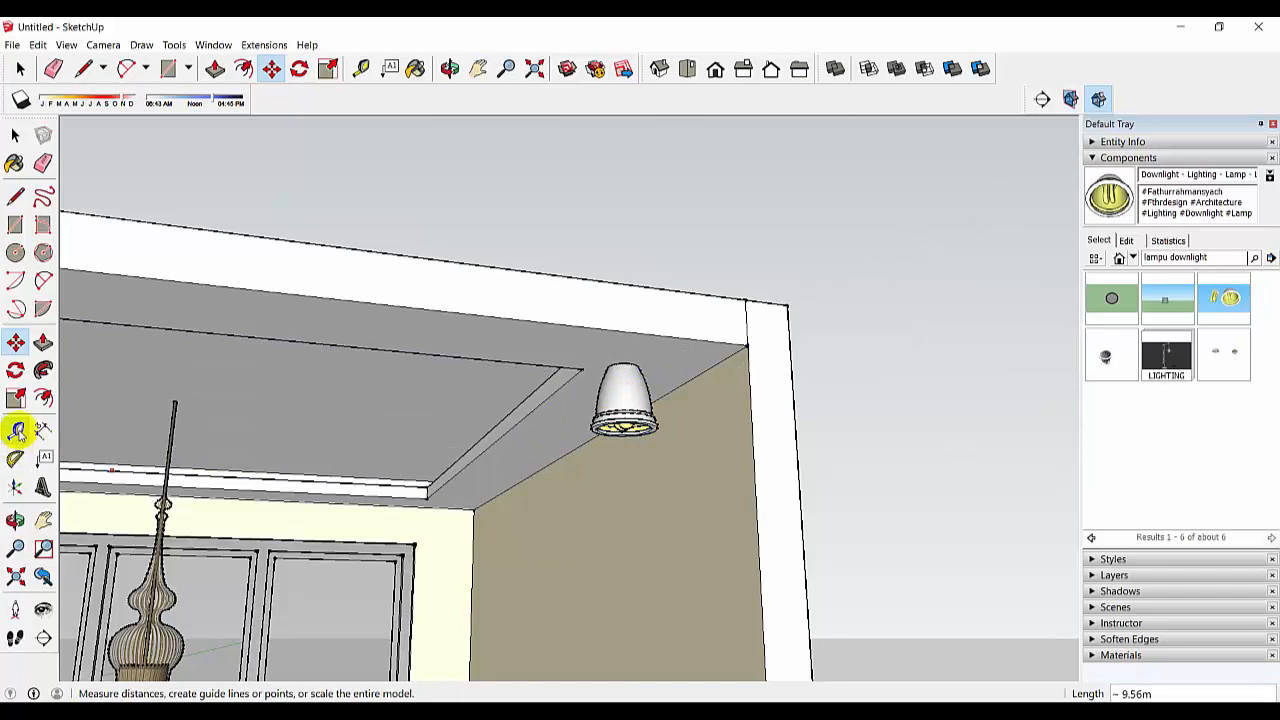
{"action": "left_click", "coordinate": [16, 343]}
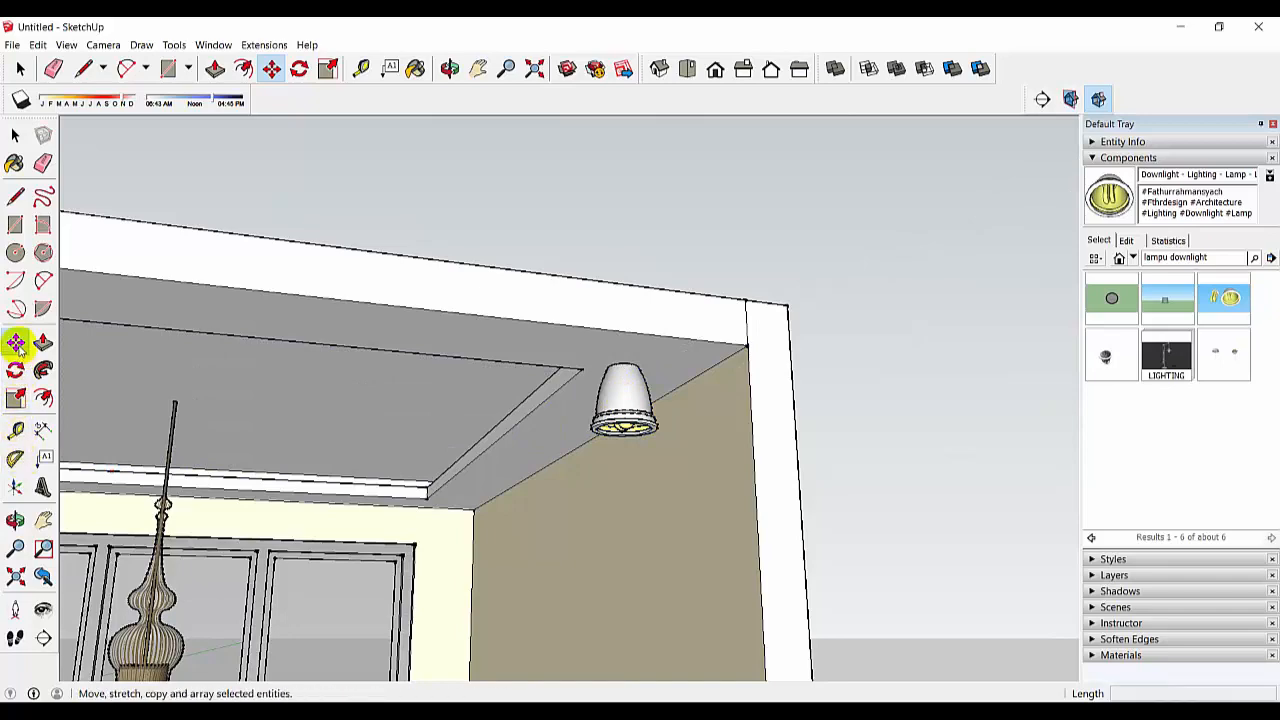
{"action": "left_click", "coordinate": [760, 487]}
{"action": "key", "text": "Escape"}
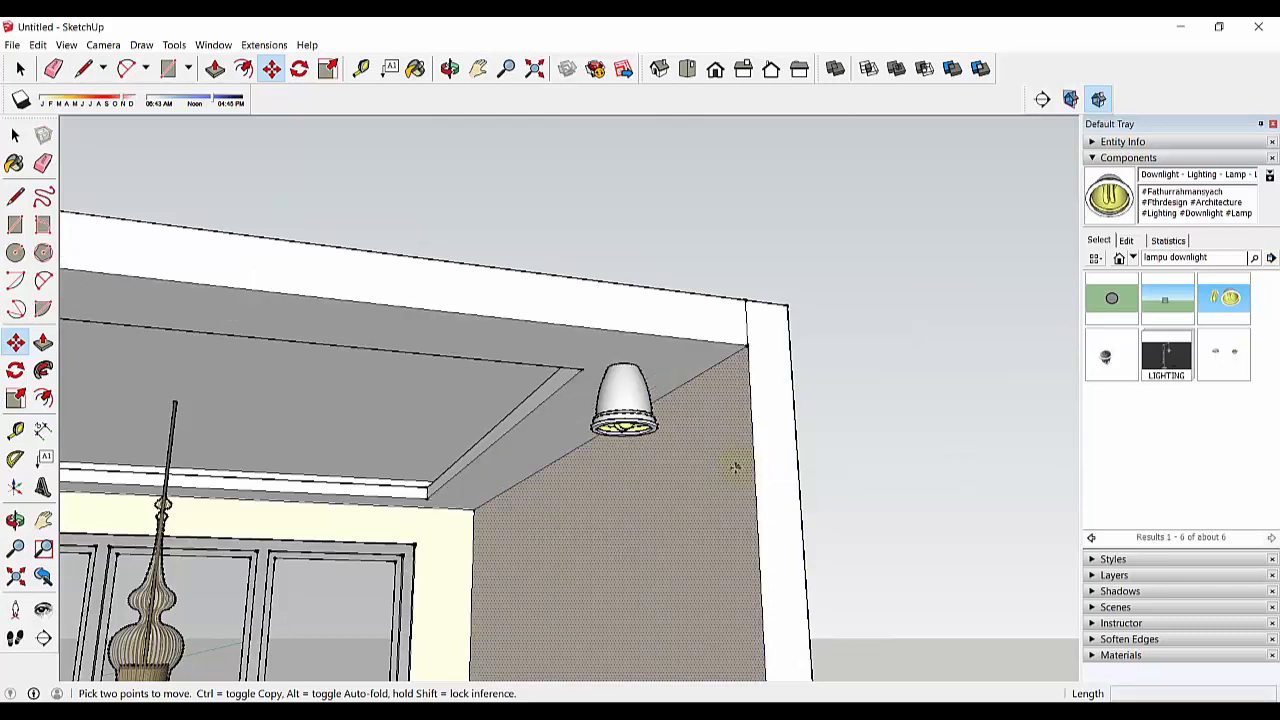
Raise the ceiling downlight about 0.16 m vertically so its housing sinks into the ceiling.
{"action": "left_click", "coordinate": [15, 135]}
{"action": "left_click", "coordinate": [623, 413]}
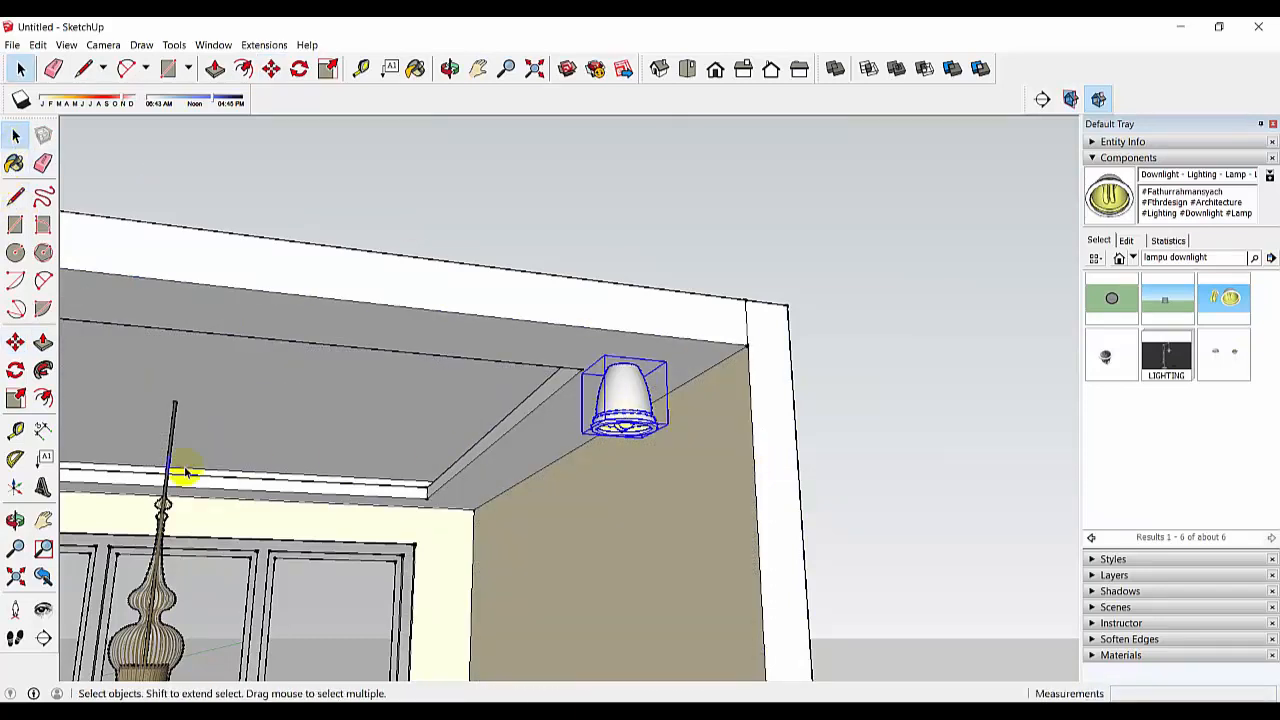
{"action": "left_click", "coordinate": [15, 342]}
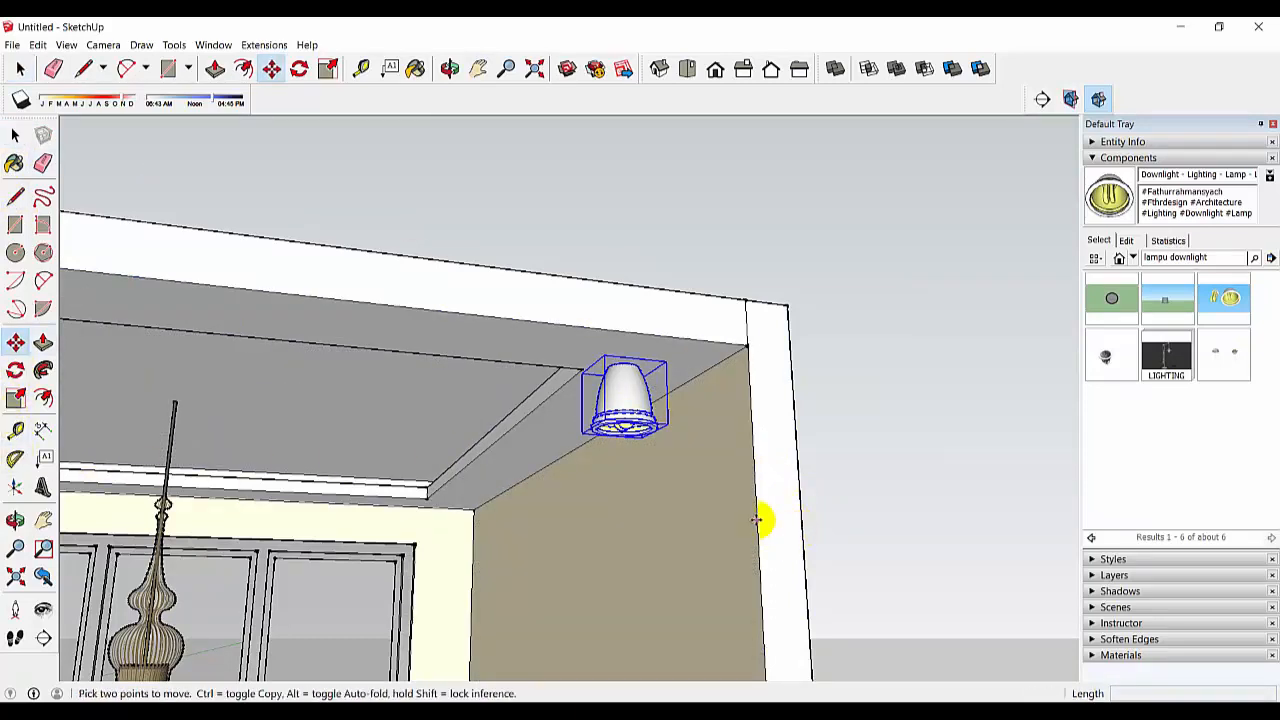
{"action": "left_click", "coordinate": [758, 516]}
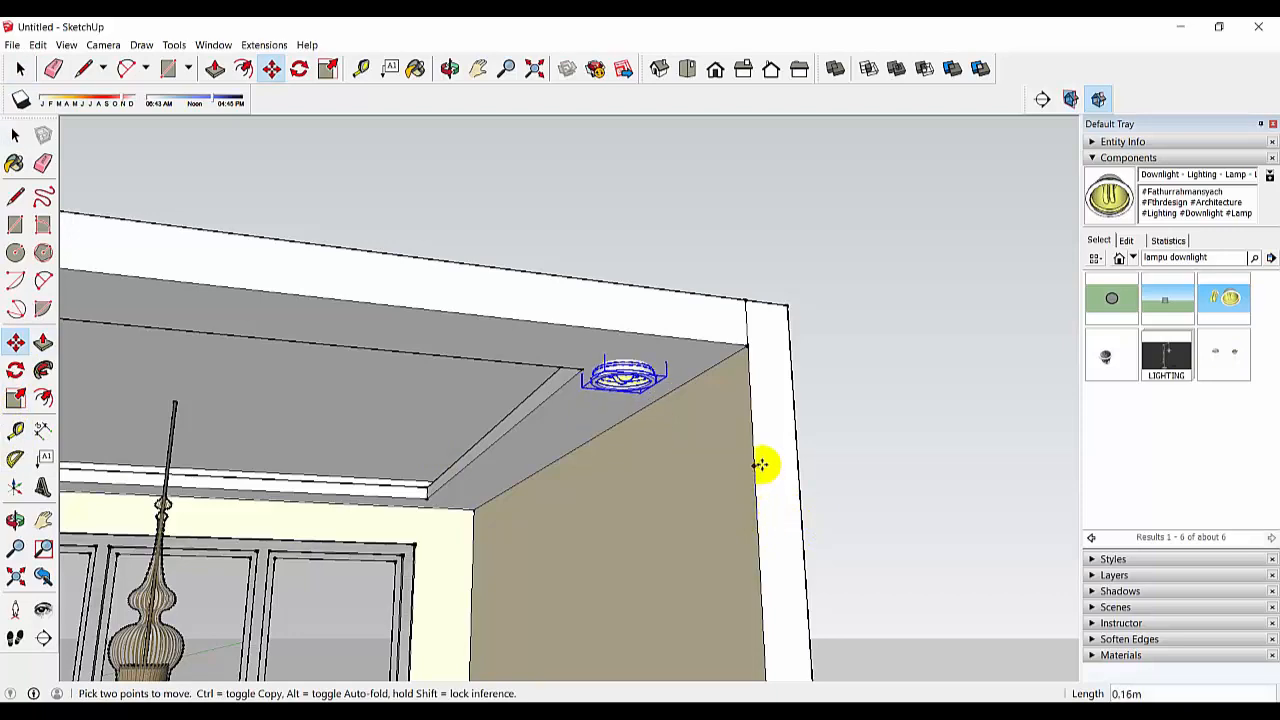
Scale the recessed downlight down uniformly to about 0.81 of its size.
{"action": "middle_click_drag", "start_coordinate": [669, 446], "coordinate": [752, 326]}
{"action": "scroll", "coordinate": [720, 337], "scroll_direction": "up", "scroll_amount": 1}
{"action": "scroll", "coordinate": [720, 337], "scroll_direction": "up", "scroll_amount": 1}
{"action": "scroll", "coordinate": [752, 326], "scroll_direction": "up", "scroll_amount": 1}
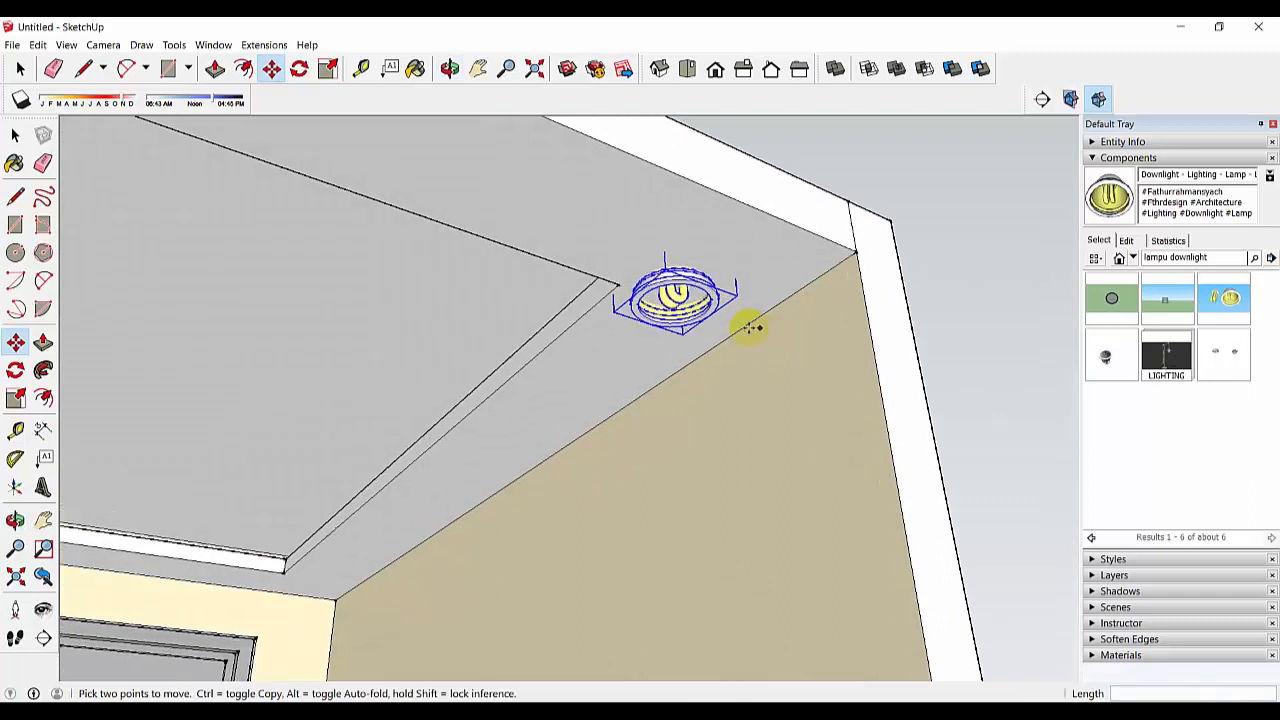
{"action": "left_click", "coordinate": [15, 398]}
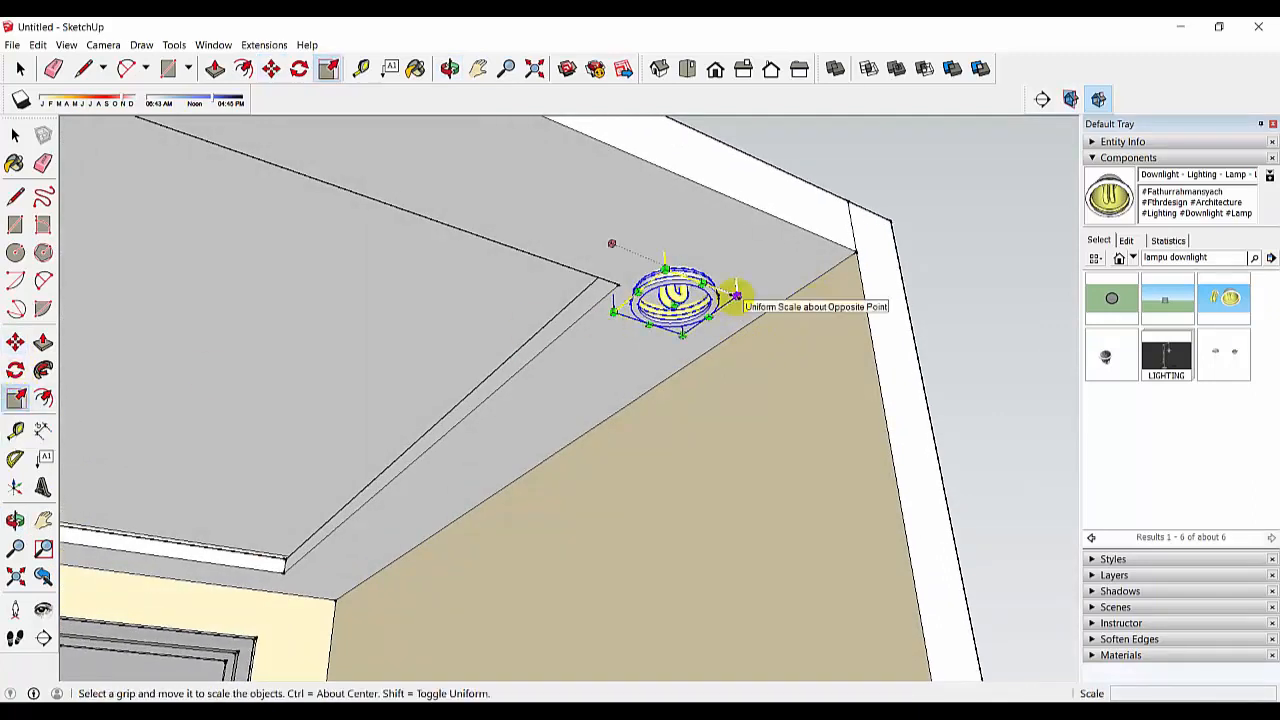
{"action": "left_click_drag", "start_coordinate": [731, 294], "coordinate": [712, 295]}
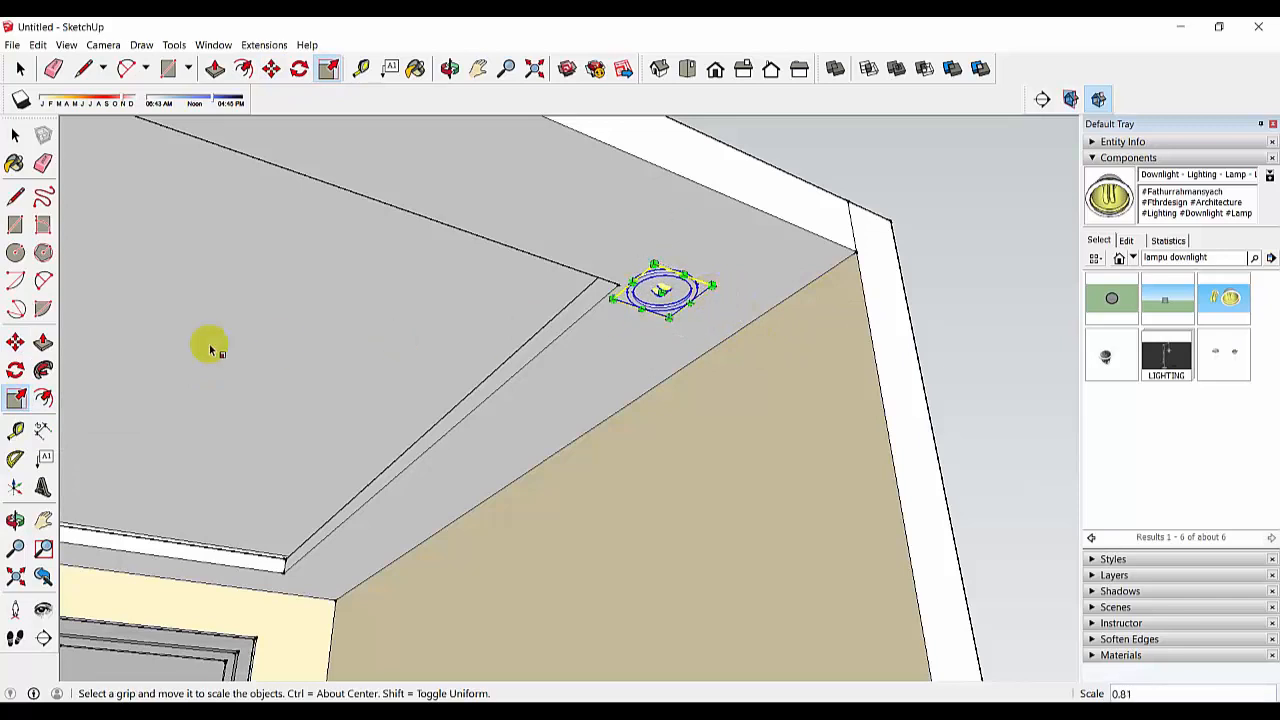
Lower the downlight about 0.03 m out of the ceiling and shift it about 0.07 m toward the open front.
{"action": "left_click", "coordinate": [15, 343]}
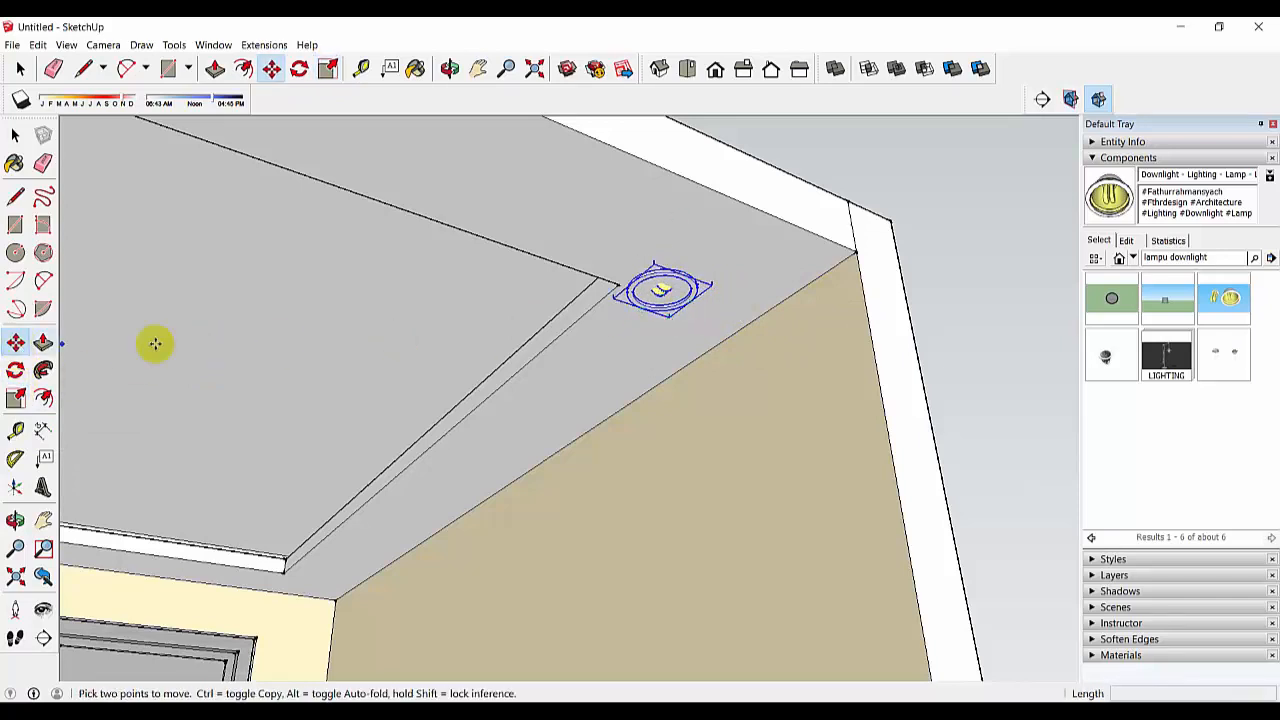
{"action": "left_click", "coordinate": [868, 316]}
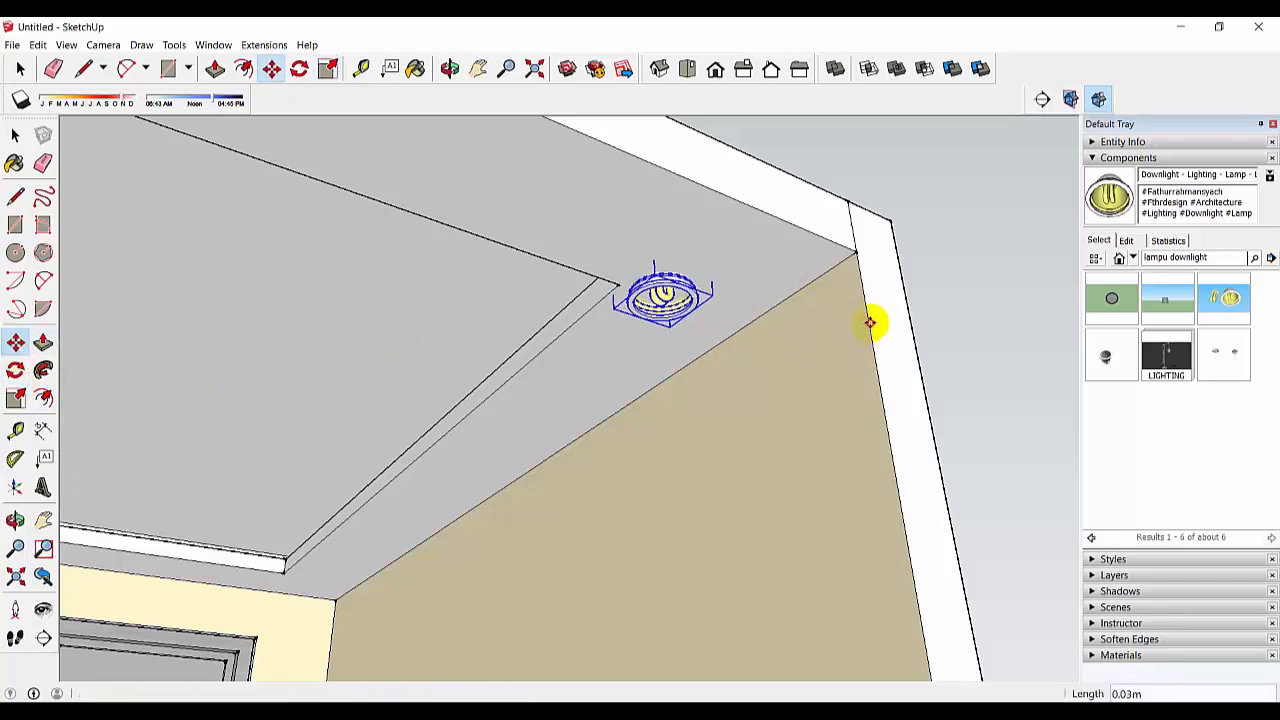
{"action": "left_click", "coordinate": [870, 322]}
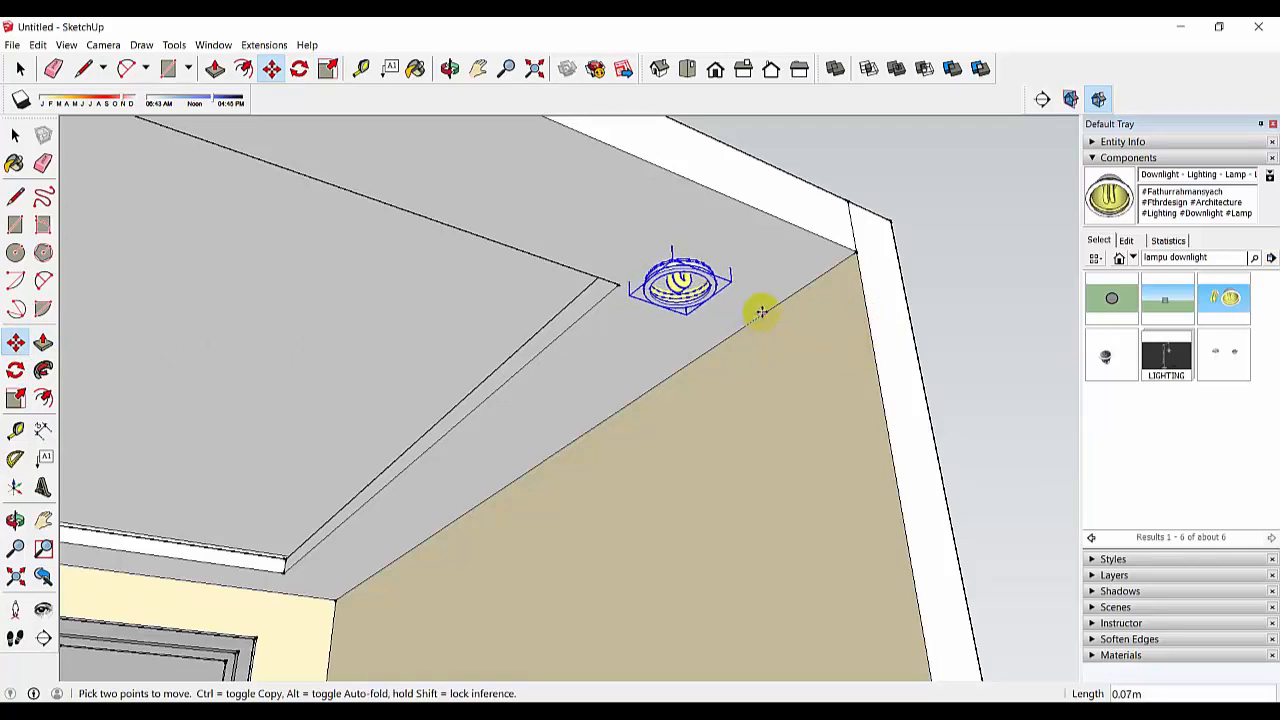
Copy the downlight about 3.1 m along the headboard wall's ceiling edge to the corner near the window.
{"action": "scroll", "coordinate": [754, 330], "scroll_direction": "down", "scroll_amount": 2}
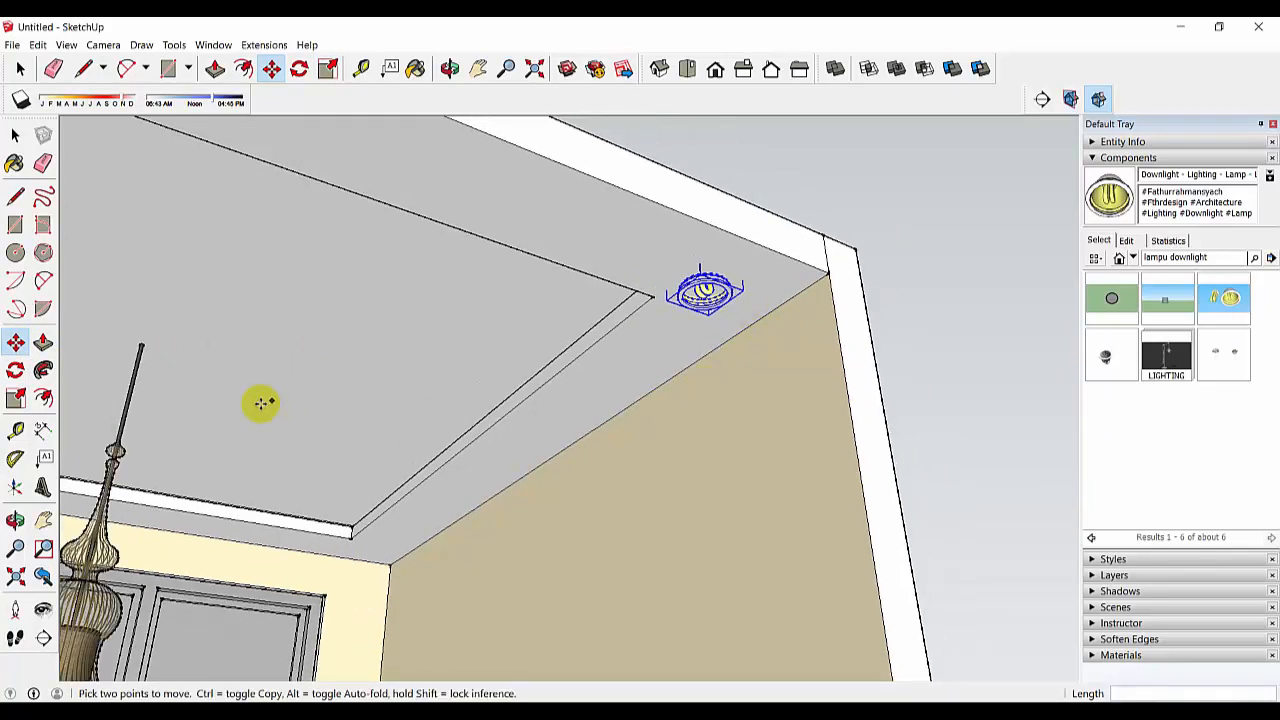
{"action": "left_click", "coordinate": [766, 318]}
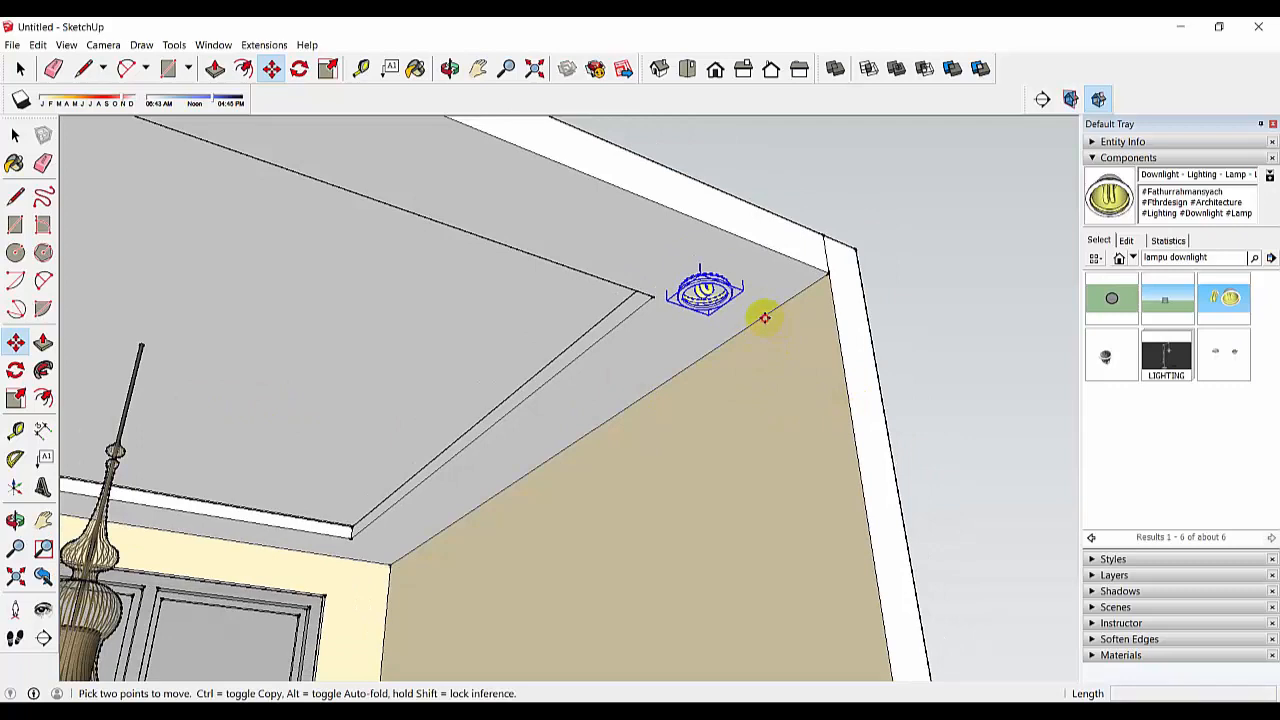
{"action": "key", "text": "ctrl"}
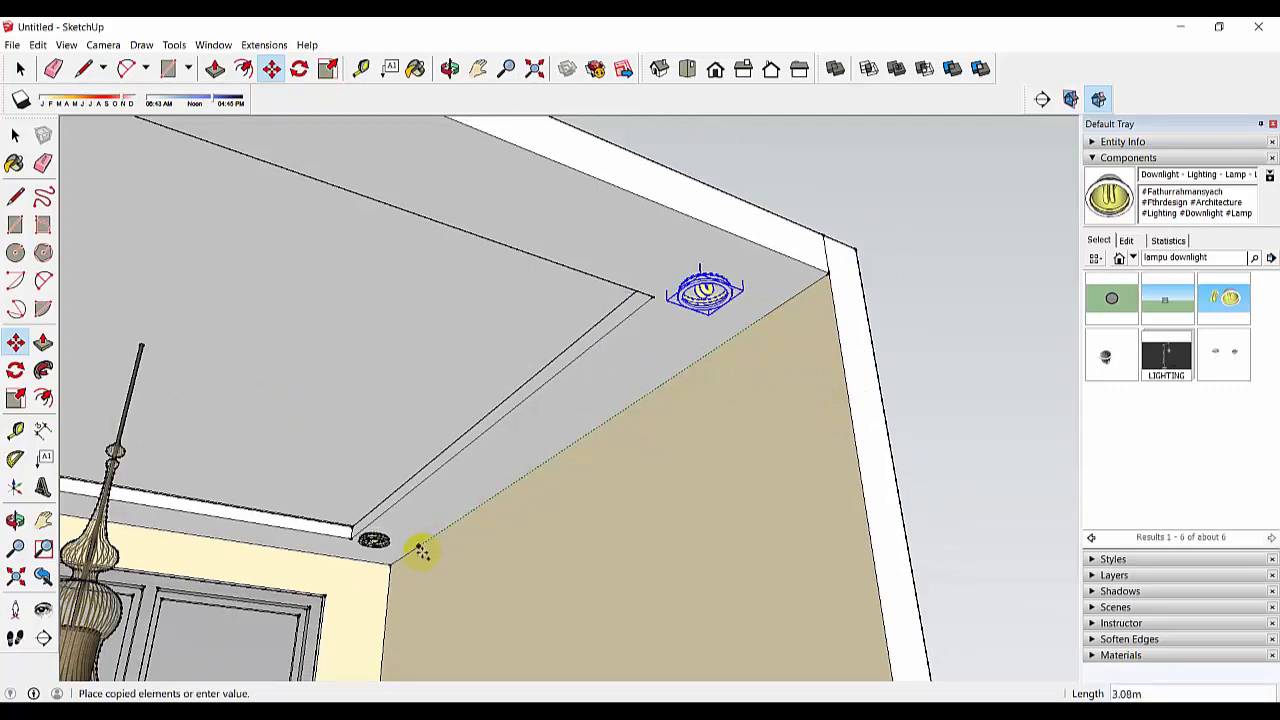
{"action": "left_click", "coordinate": [412, 557]}
Copy both downlights about 3.17 m across the ceiling to the border along the opposite wall.
{"action": "middle_click_drag", "start_coordinate": [414, 557], "coordinate": [500, 518]}
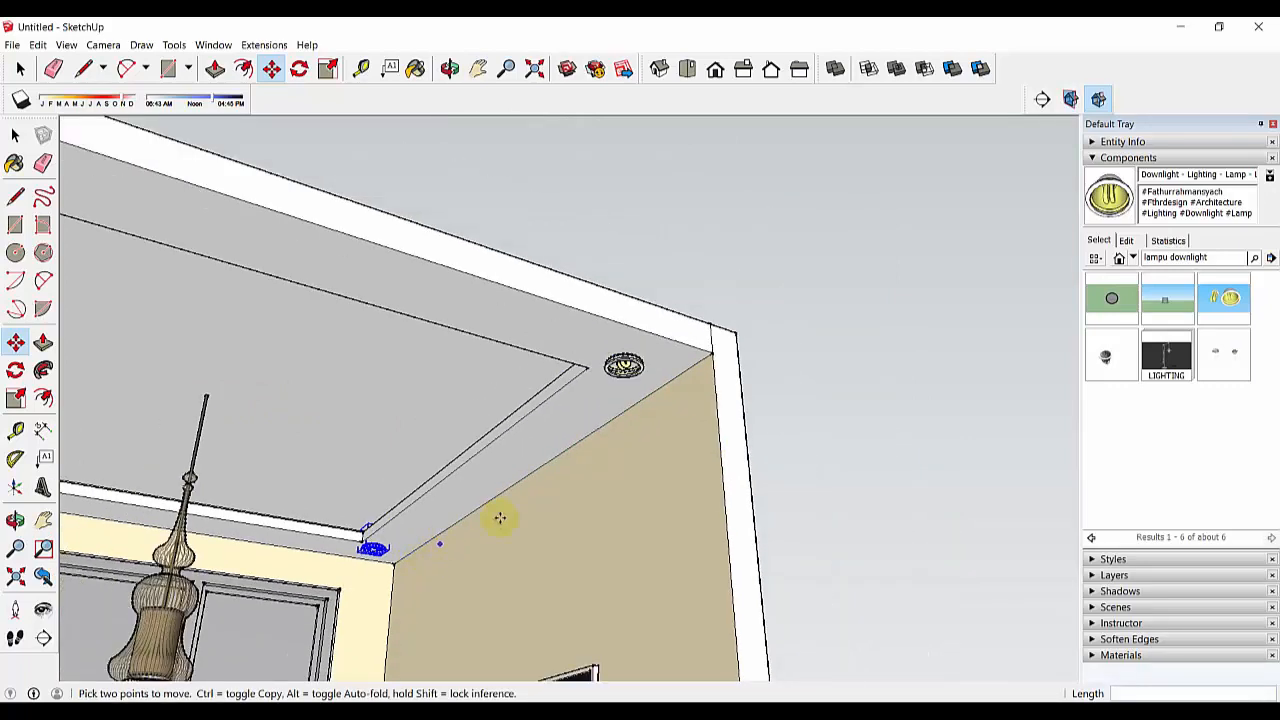
{"action": "middle_click_drag", "start_coordinate": [571, 466], "coordinate": [575, 418]}
{"action": "scroll", "coordinate": [572, 420], "scroll_direction": "down", "scroll_amount": 2}
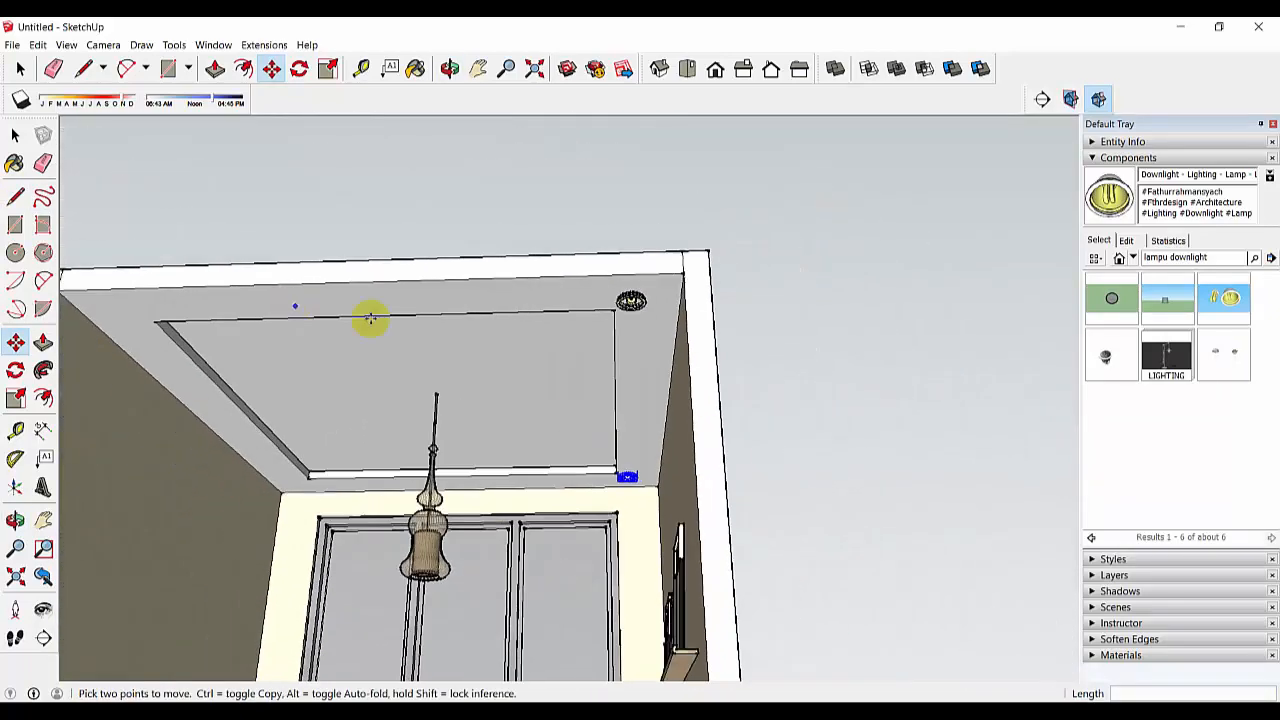
{"action": "left_click", "coordinate": [15, 135]}
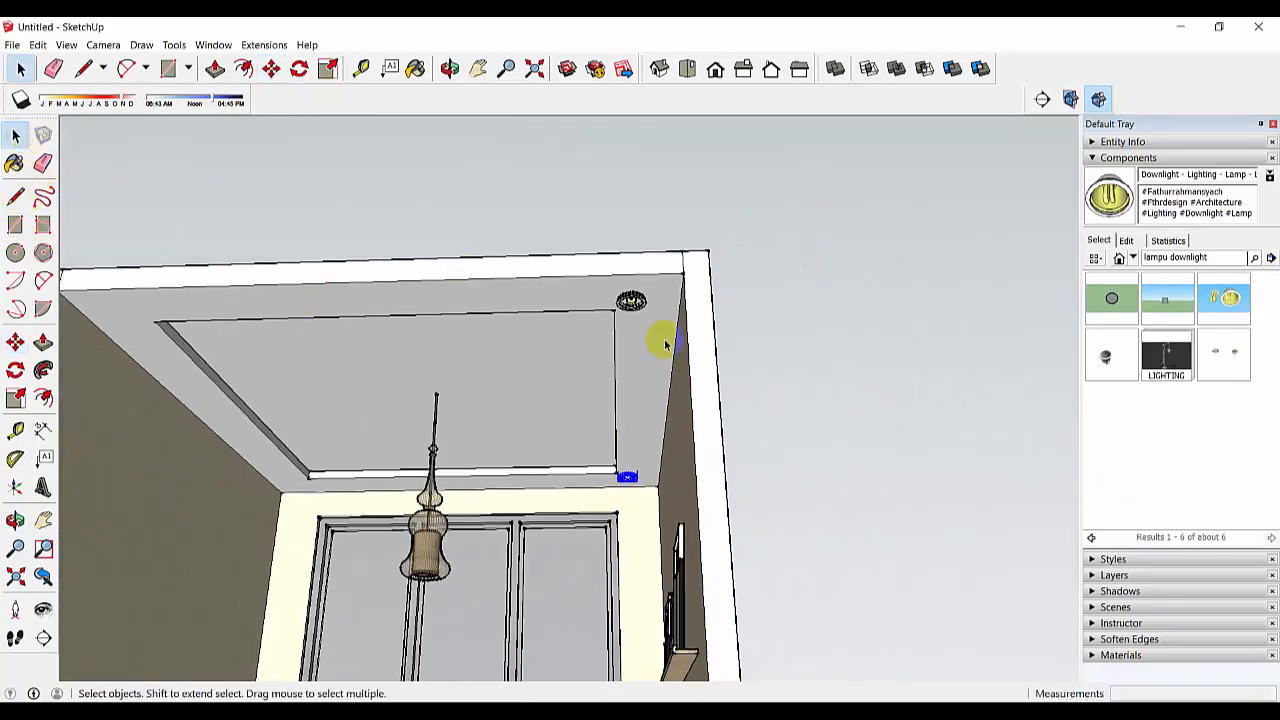
{"action": "left_click", "coordinate": [631, 300]}
{"action": "left_click", "coordinate": [15, 343]}
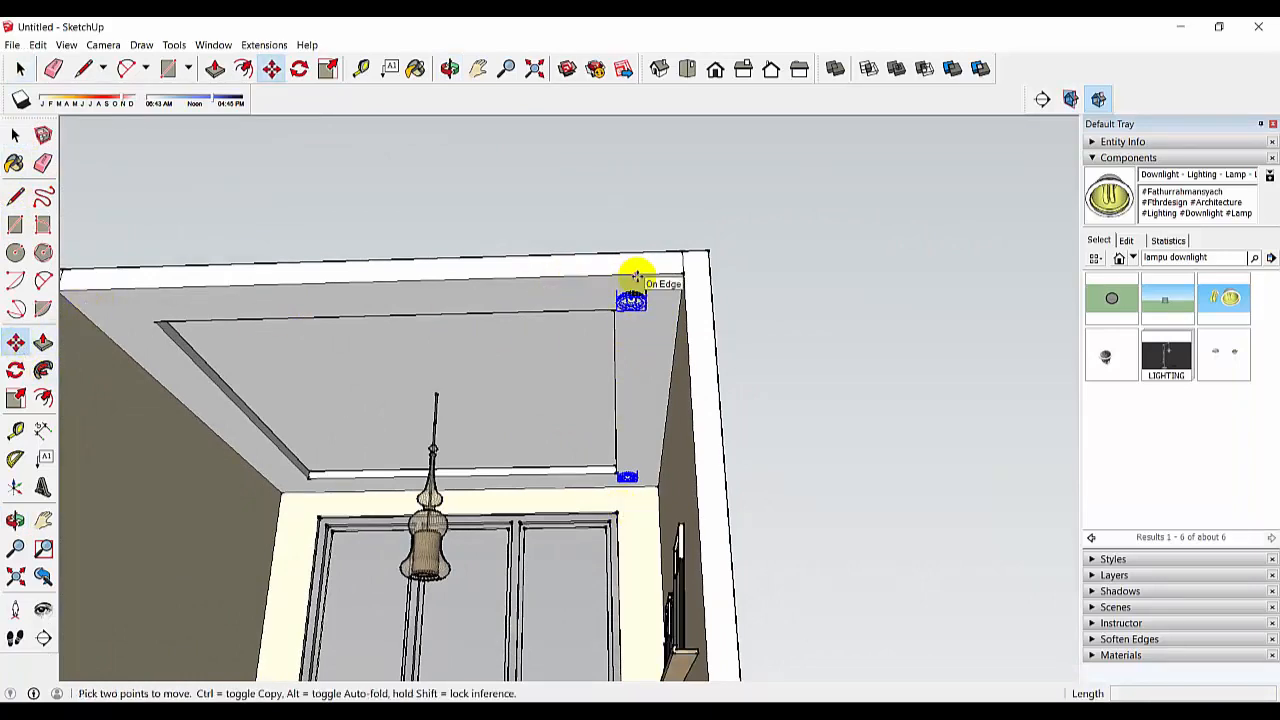
{"action": "left_click", "coordinate": [636, 276]}
{"action": "middle_click_drag", "start_coordinate": [320, 290], "coordinate": [428, 289]}
{"action": "key", "text": "ctrl"}
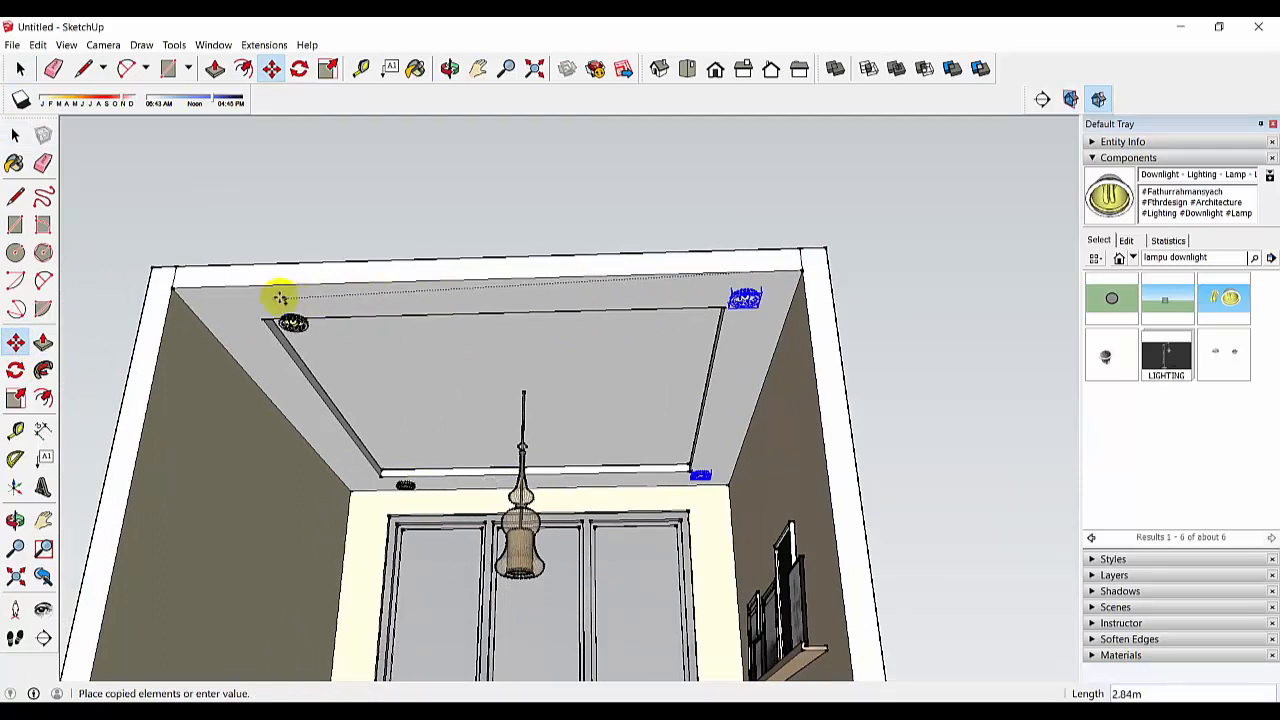
{"action": "left_click", "coordinate": [215, 290]}
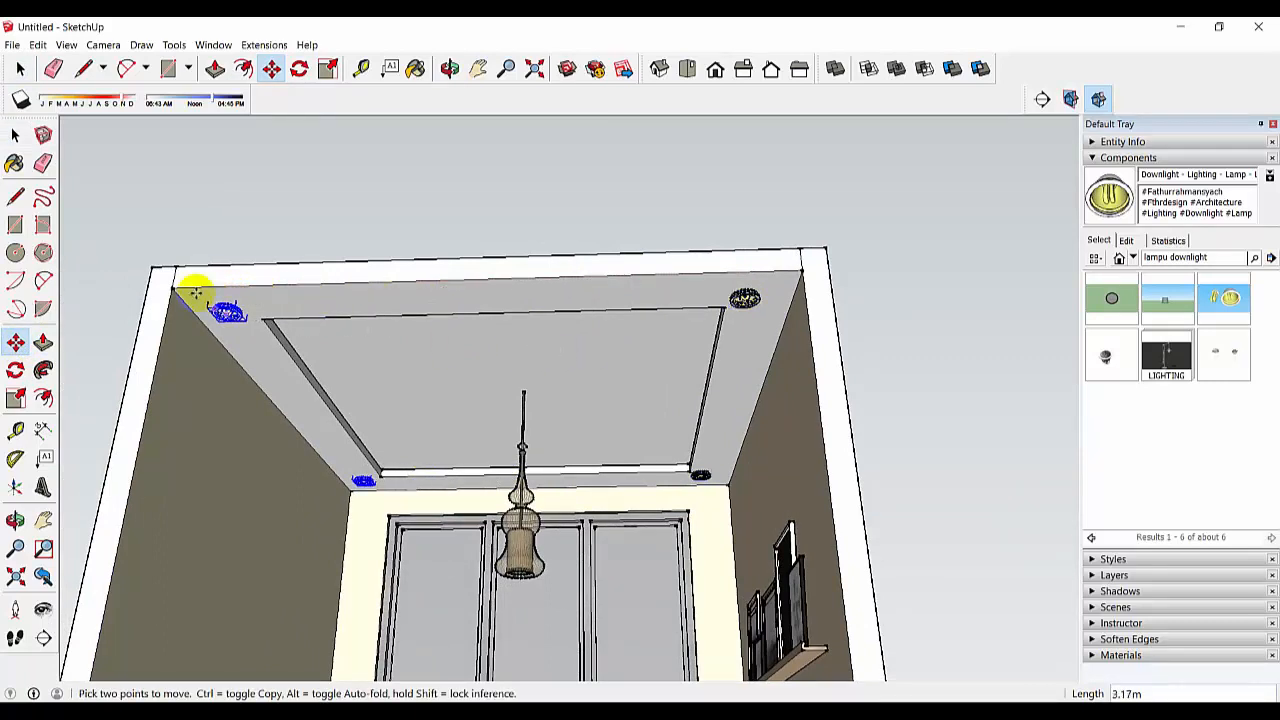
Move the two downlights on the headboard side about 0.05 m closer to that wall.
{"action": "left_click", "coordinate": [15, 134]}
{"action": "left_click", "coordinate": [750, 320]}
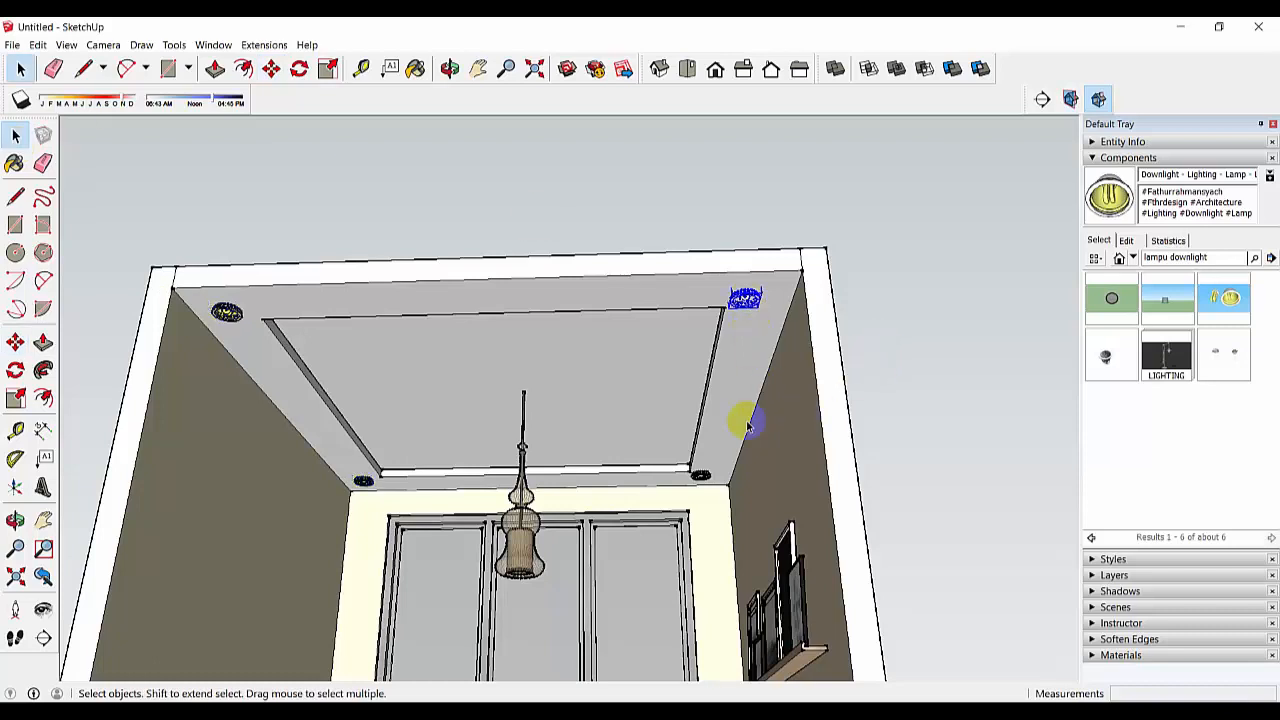
{"action": "left_click", "coordinate": [16, 342]}
{"action": "left_click", "coordinate": [714, 272]}
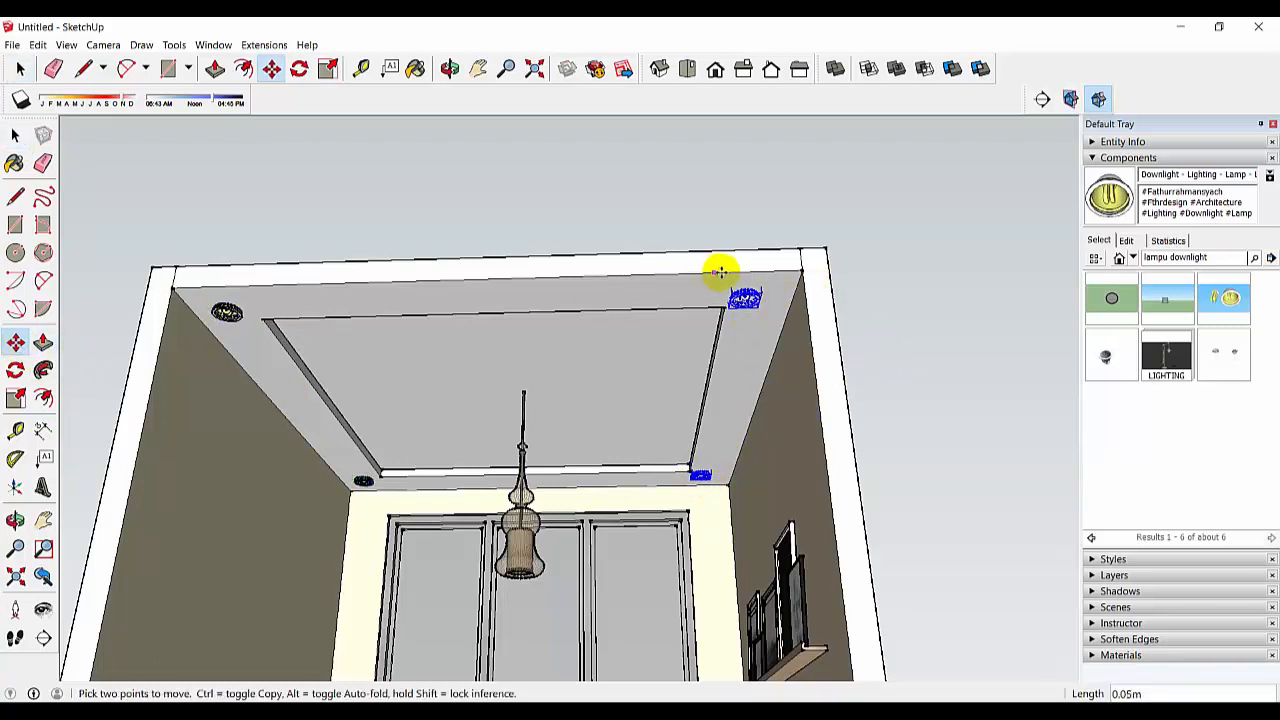
{"action": "left_click", "coordinate": [726, 274]}
{"action": "scroll", "coordinate": [669, 363], "scroll_direction": "down", "scroll_amount": 1}
{"action": "scroll", "coordinate": [669, 363], "scroll_direction": "down", "scroll_amount": 2}
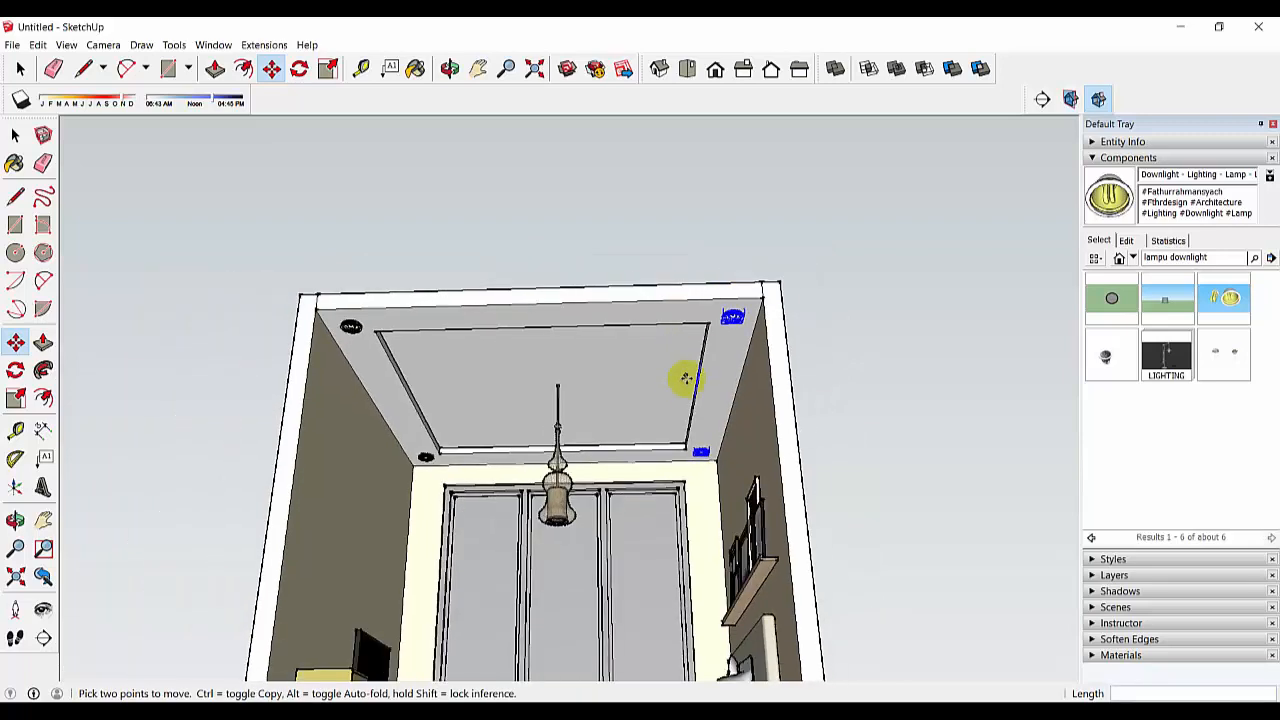
Deselect the downlights and examine all four in the furnished room from the open front.
{"action": "middle_click_drag", "start_coordinate": [677, 403], "coordinate": [643, 457]}
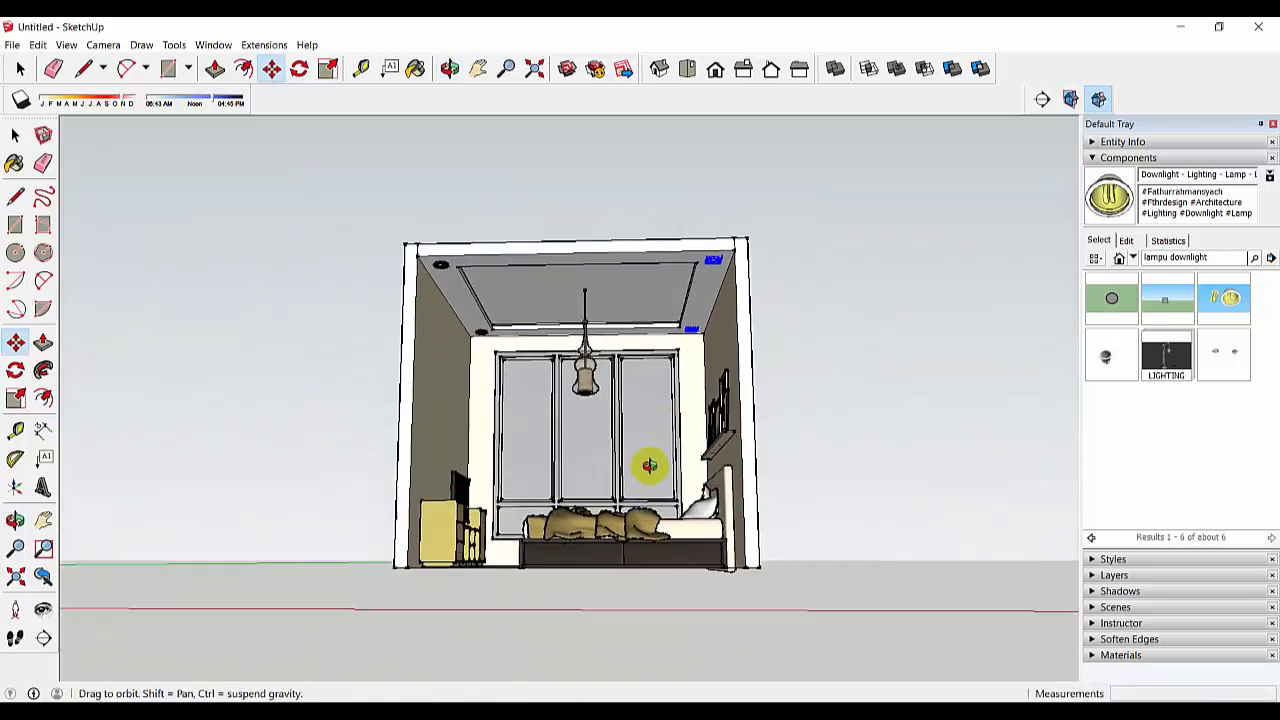
{"action": "scroll", "coordinate": [629, 449], "scroll_direction": "up", "scroll_amount": 5}
{"action": "scroll", "coordinate": [641, 422], "scroll_direction": "down", "scroll_amount": 1}
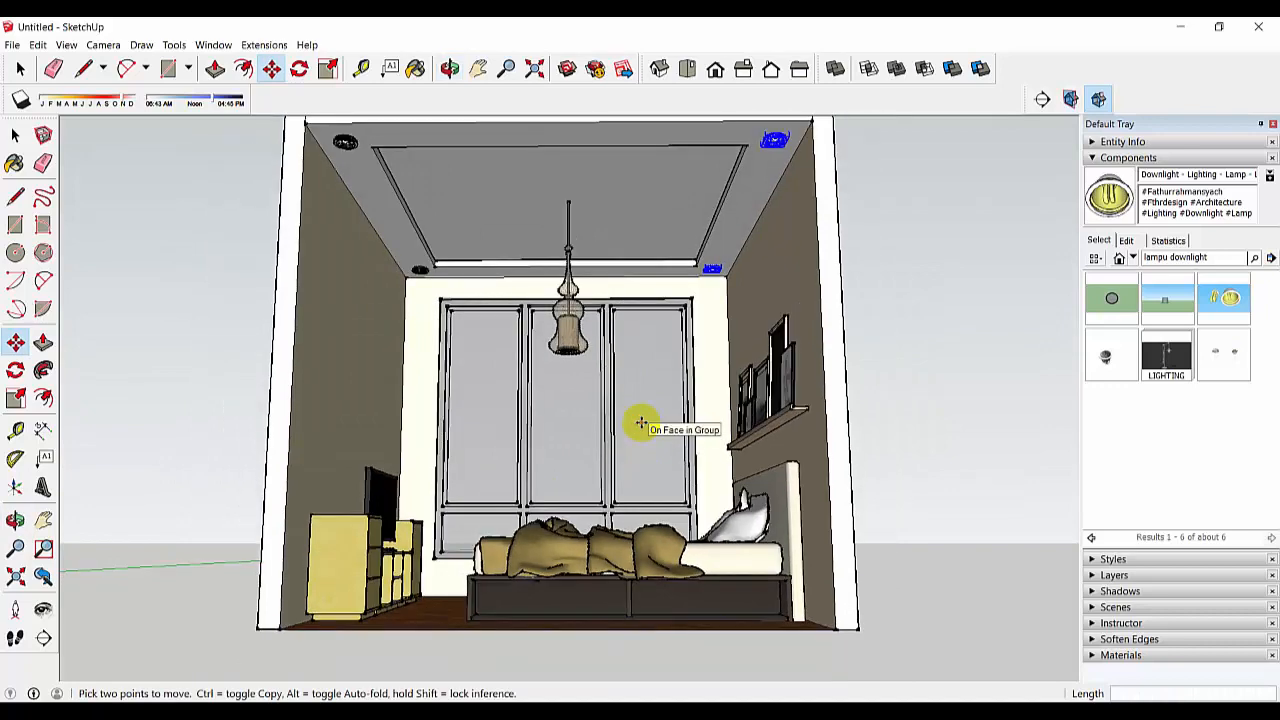
{"action": "left_click", "coordinate": [15, 134]}
{"action": "left_click", "coordinate": [160, 263]}
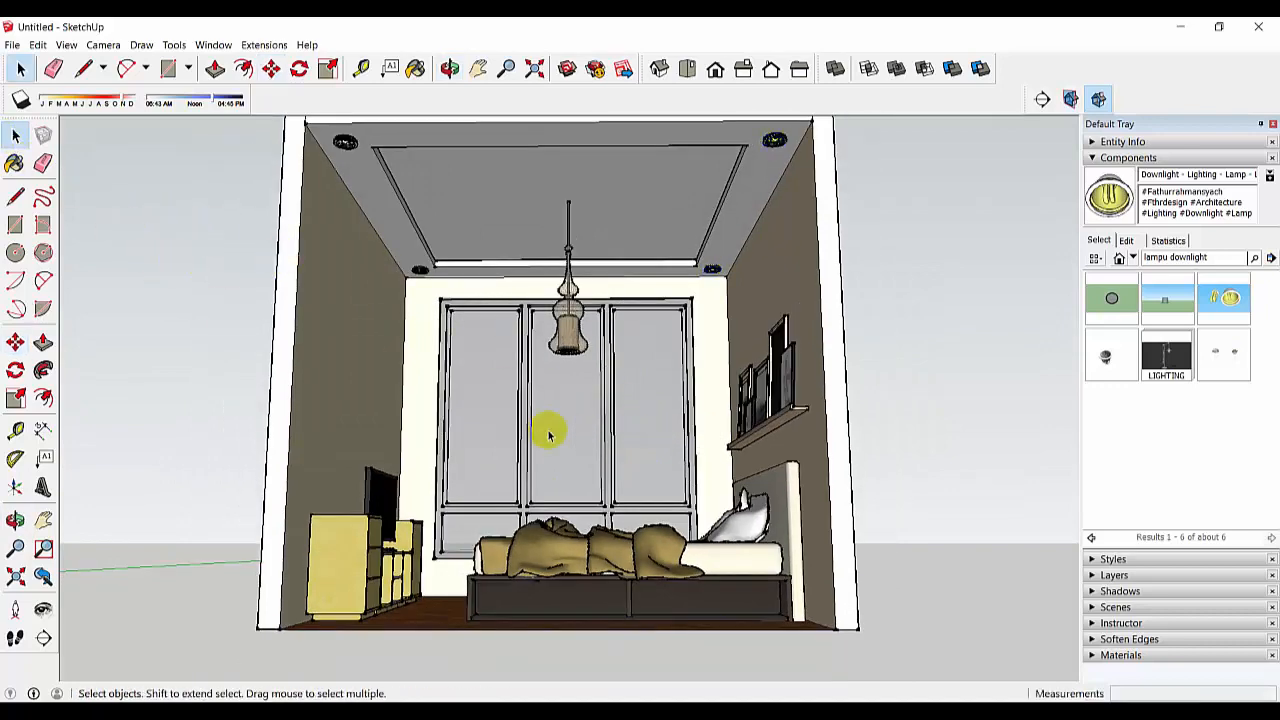
{"action": "middle_click_drag", "start_coordinate": [546, 429], "coordinate": [667, 452]}
{"action": "scroll", "coordinate": [647, 447], "scroll_direction": "down", "scroll_amount": 1}
{"action": "scroll", "coordinate": [655, 447], "scroll_direction": "up", "scroll_amount": 1}
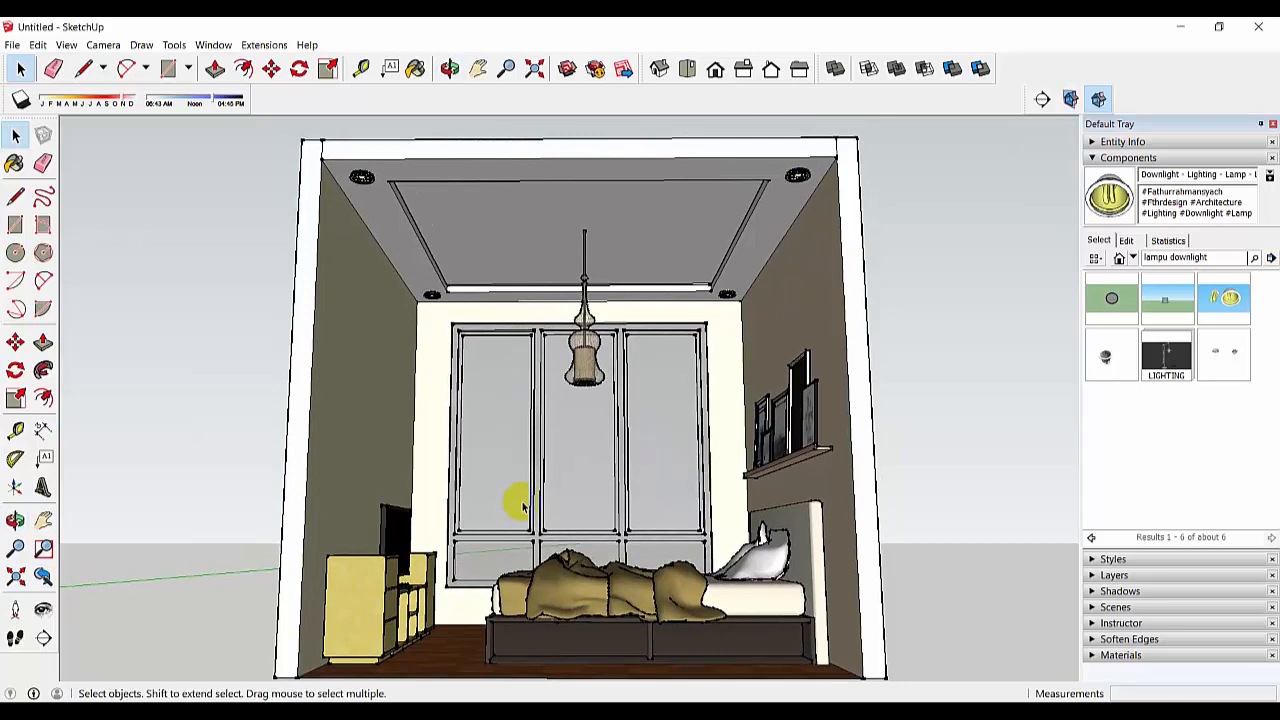
Search 3D Warehouse components for "curtain" and open the "curtains" collection.
{"action": "left_click", "coordinate": [788, 430]}
{"action": "left_click_drag", "start_coordinate": [1206, 257], "coordinate": [1095, 260]}
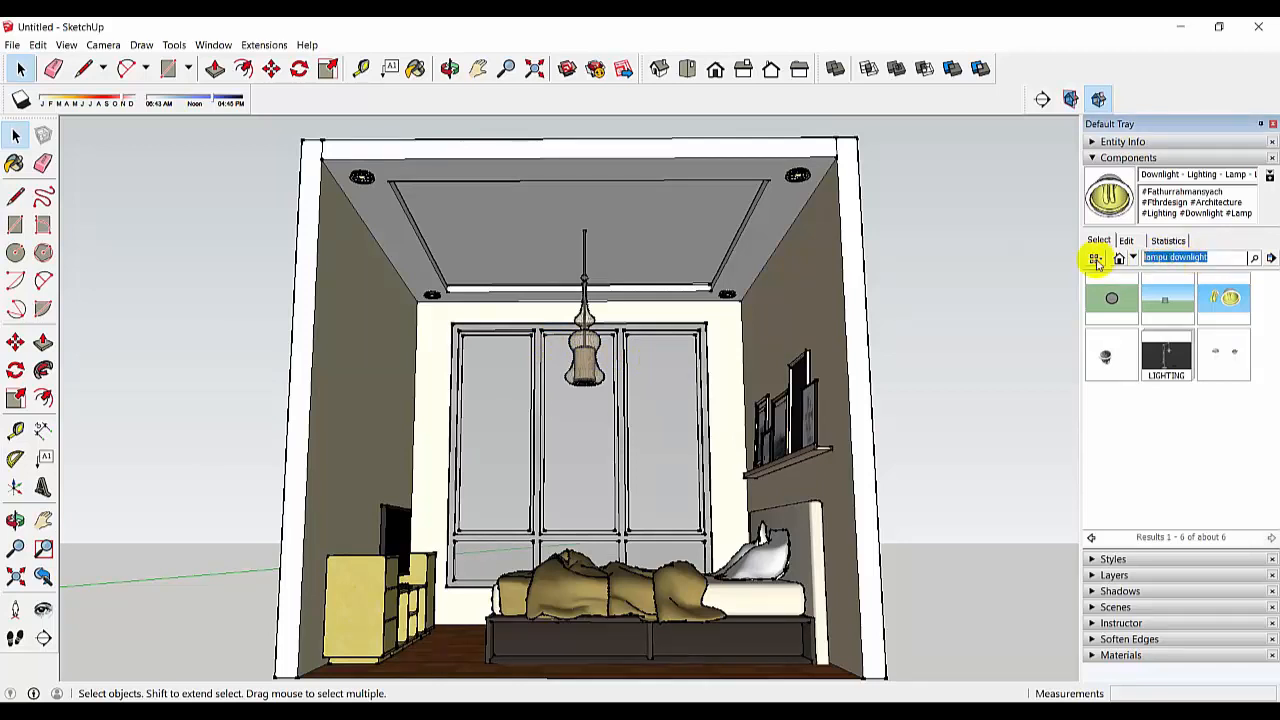
{"action": "type", "text": "cu"}
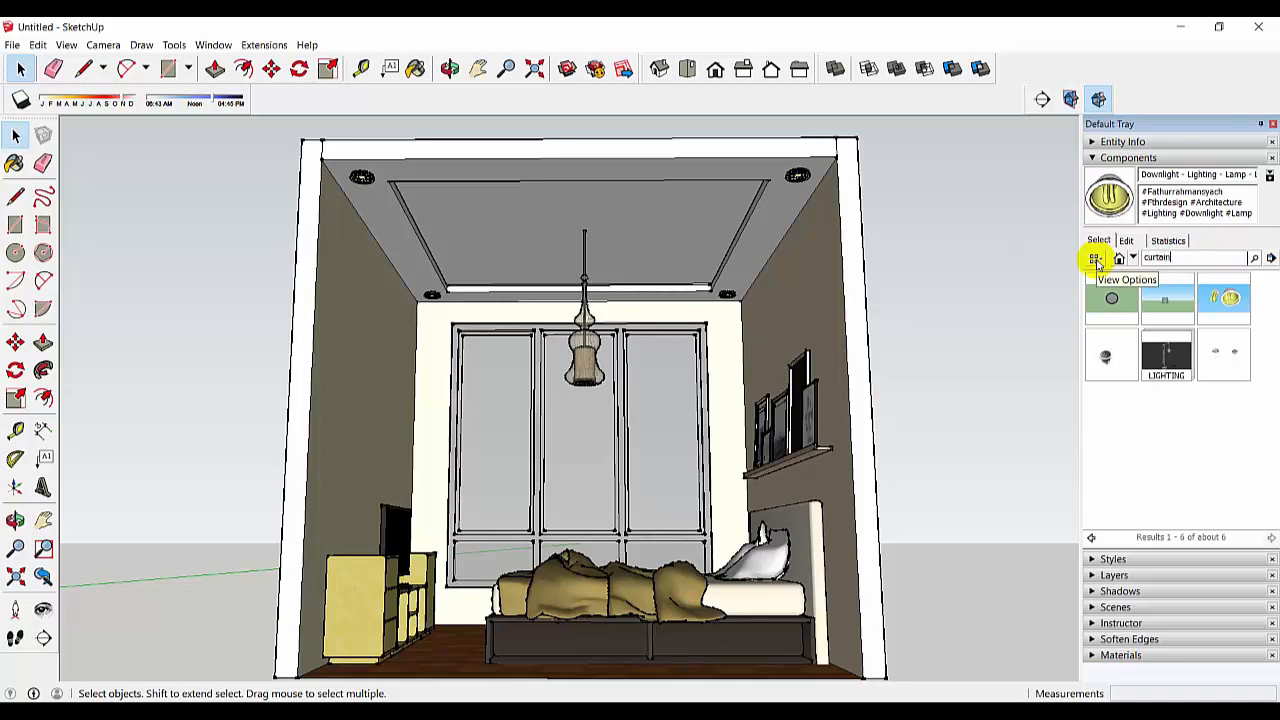
{"action": "type", "text": "rtain"}
{"action": "key", "text": "Return"}
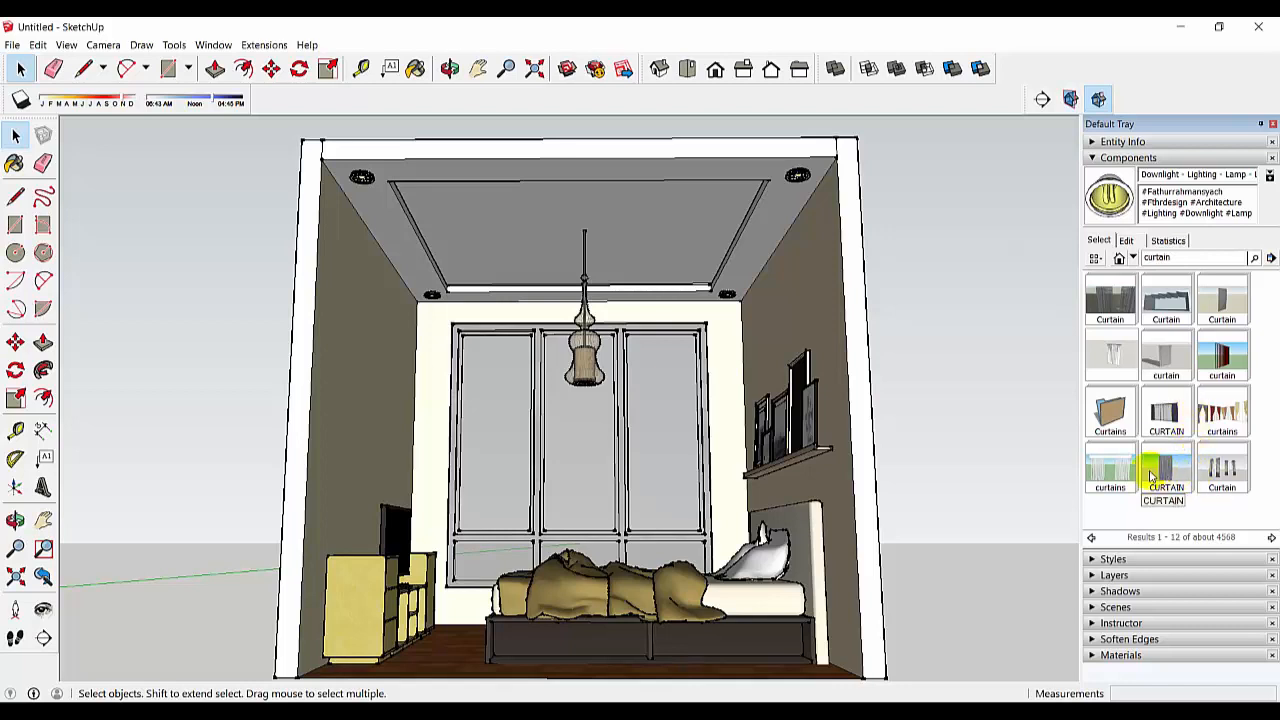
{"action": "left_click", "coordinate": [1112, 468]}
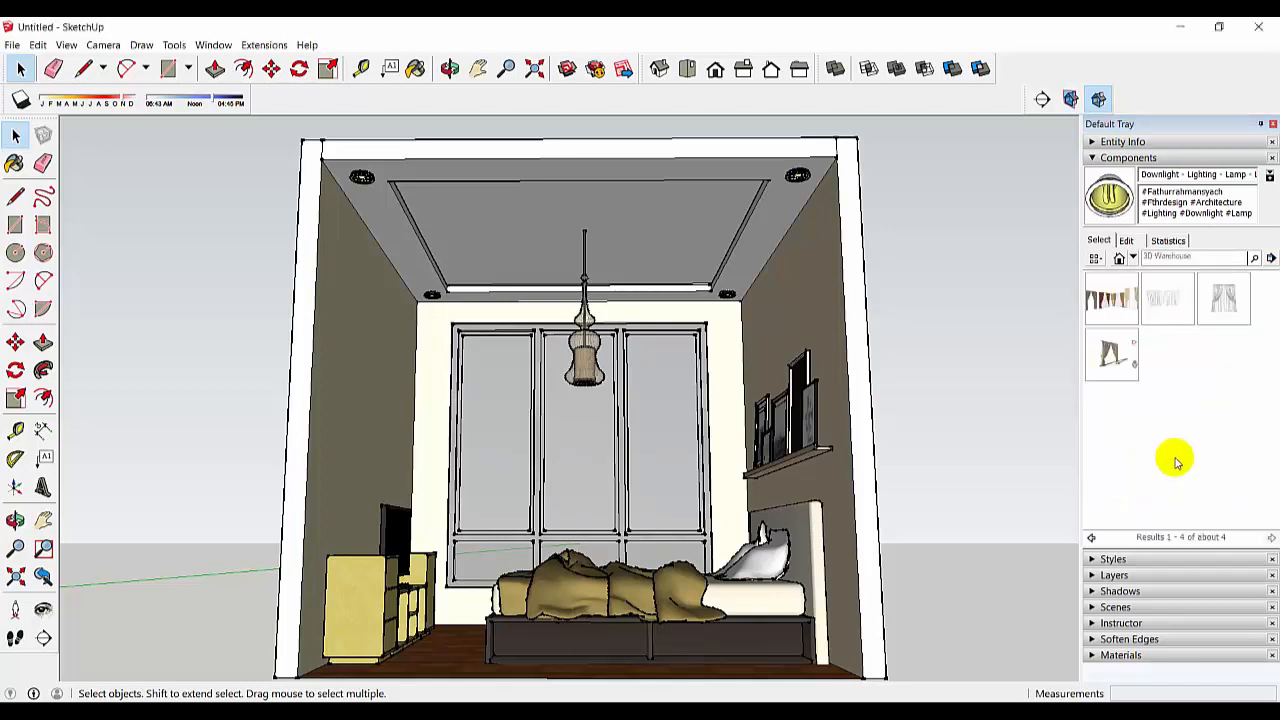
Insert the beige patterned tied-back curtain pair in front of the room's open side.
{"action": "left_click", "coordinate": [1110, 353]}
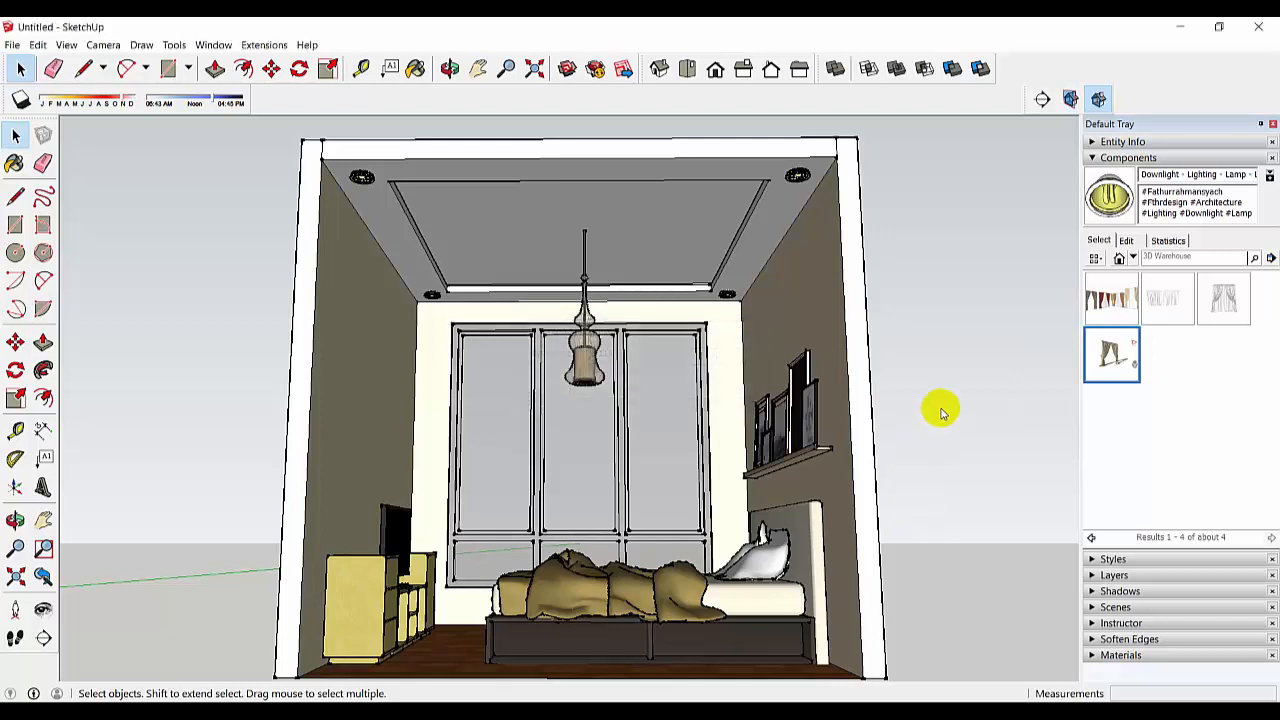
{"action": "scroll", "coordinate": [909, 491], "scroll_direction": "down", "scroll_amount": 1}
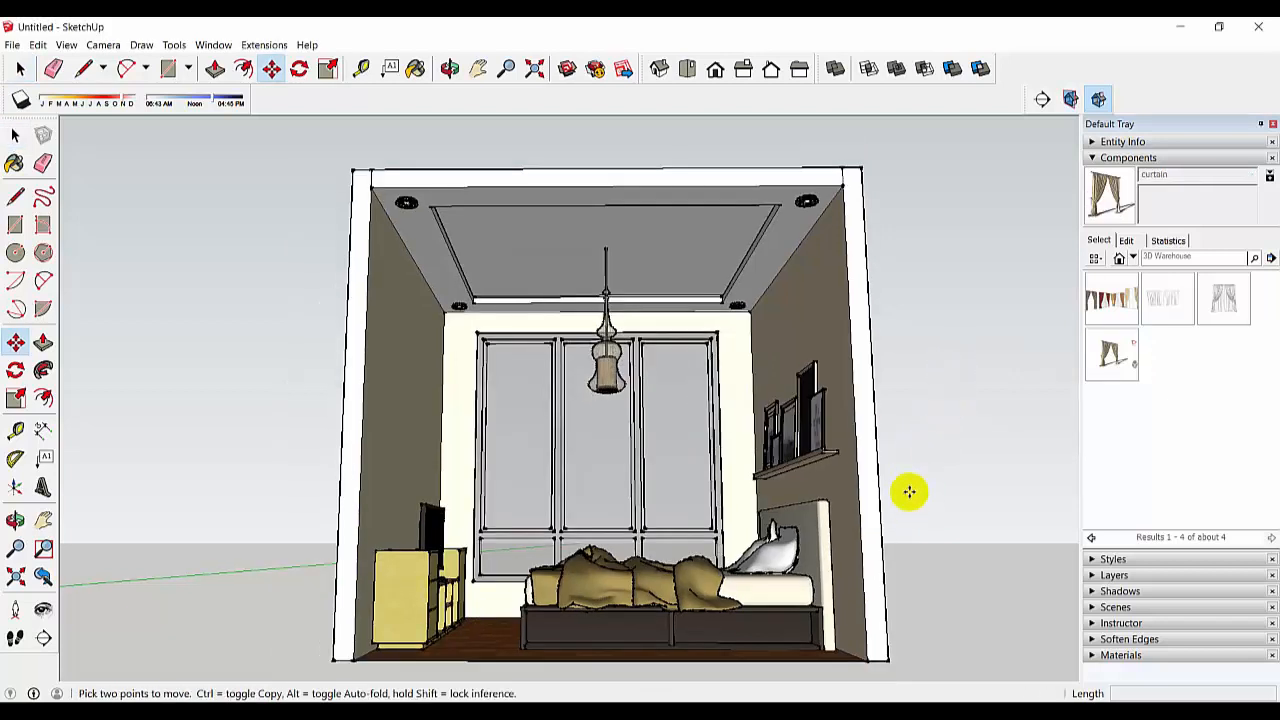
{"action": "scroll", "coordinate": [909, 491], "scroll_direction": "down", "scroll_amount": 2}
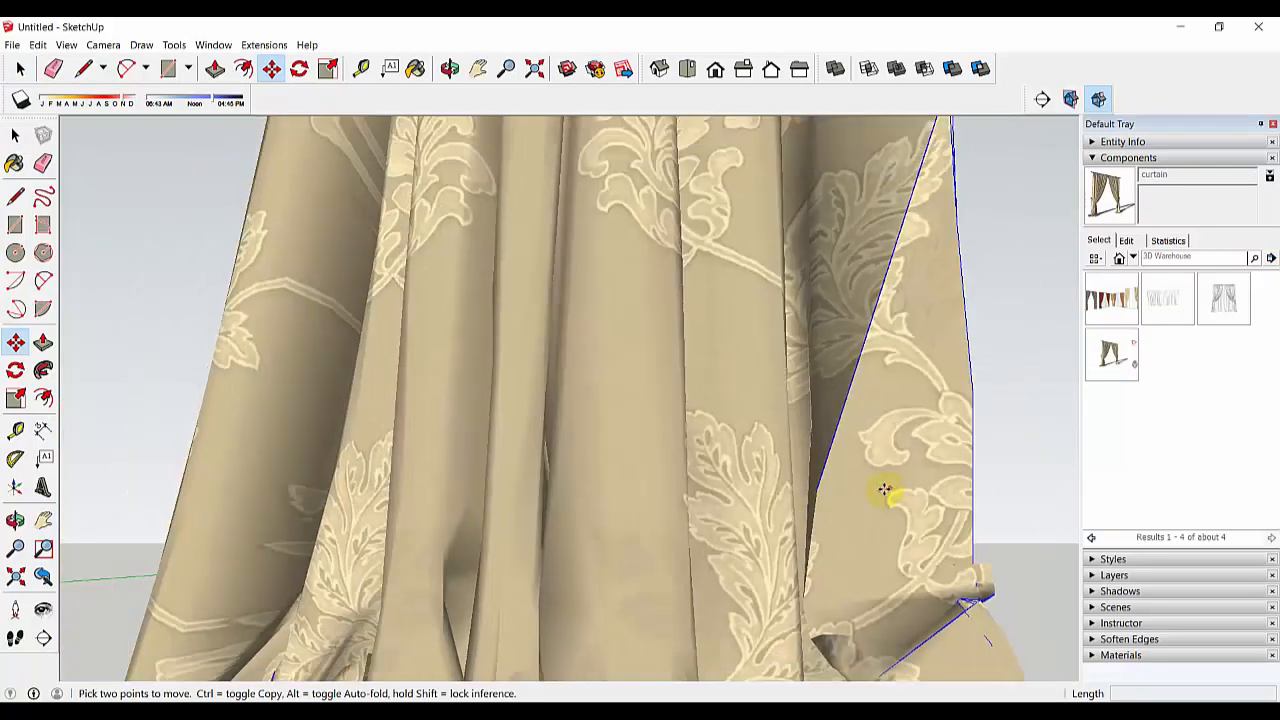
{"action": "scroll", "coordinate": [885, 490], "scroll_direction": "down", "scroll_amount": 4}
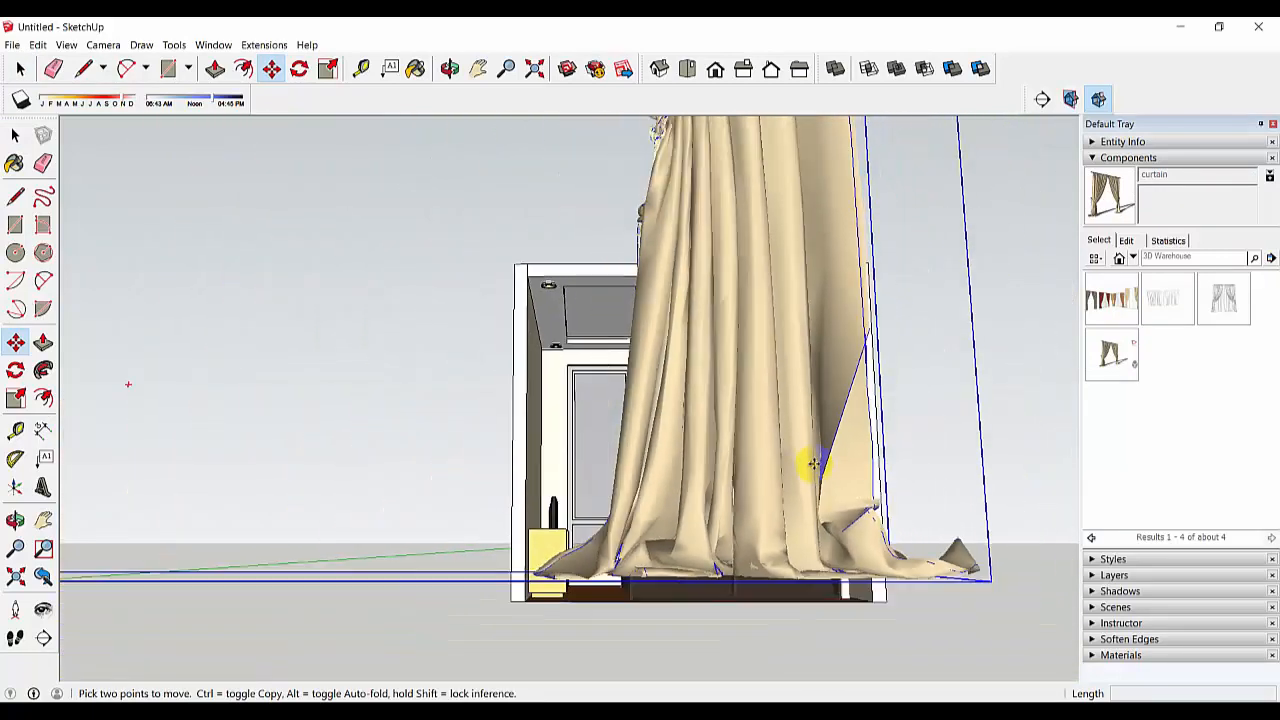
{"action": "scroll", "coordinate": [814, 463], "scroll_direction": "down", "scroll_amount": 5}
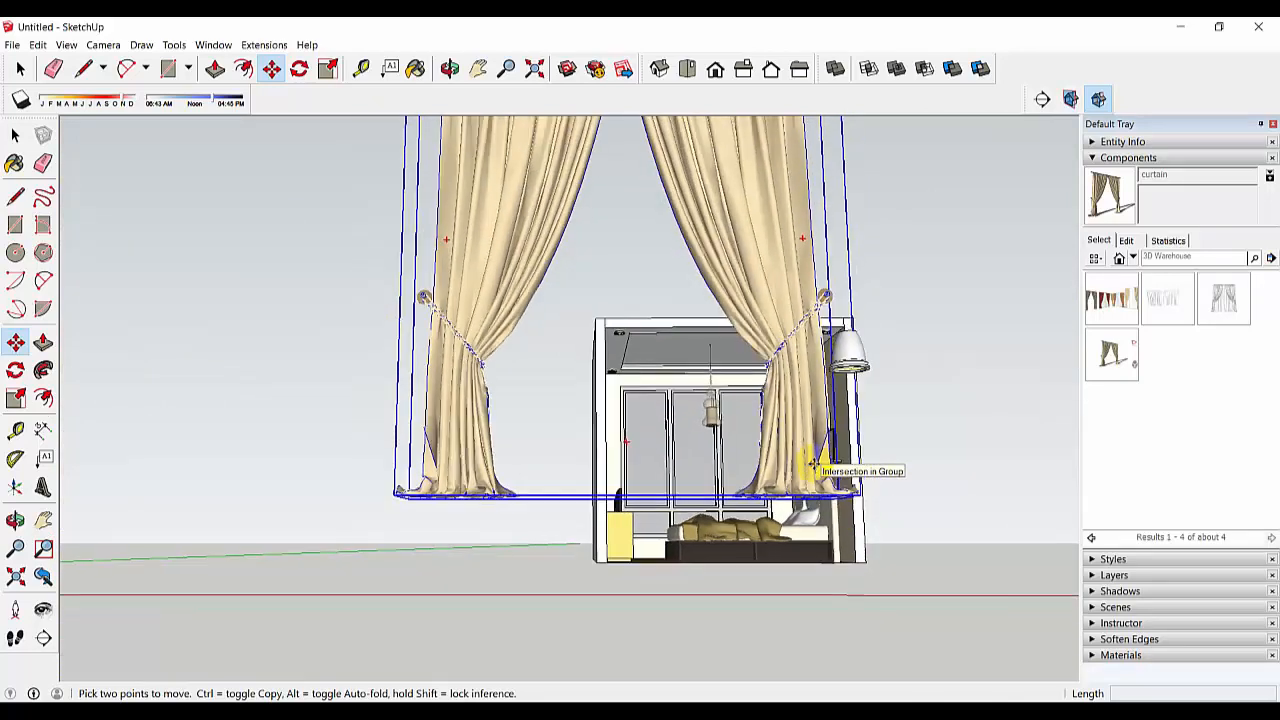
{"action": "scroll", "coordinate": [768, 320], "scroll_direction": "down", "scroll_amount": 1}
{"action": "scroll", "coordinate": [769, 341], "scroll_direction": "down", "scroll_amount": 4}
{"action": "middle_click_drag", "start_coordinate": [786, 317], "coordinate": [757, 406], "text": "shift"}
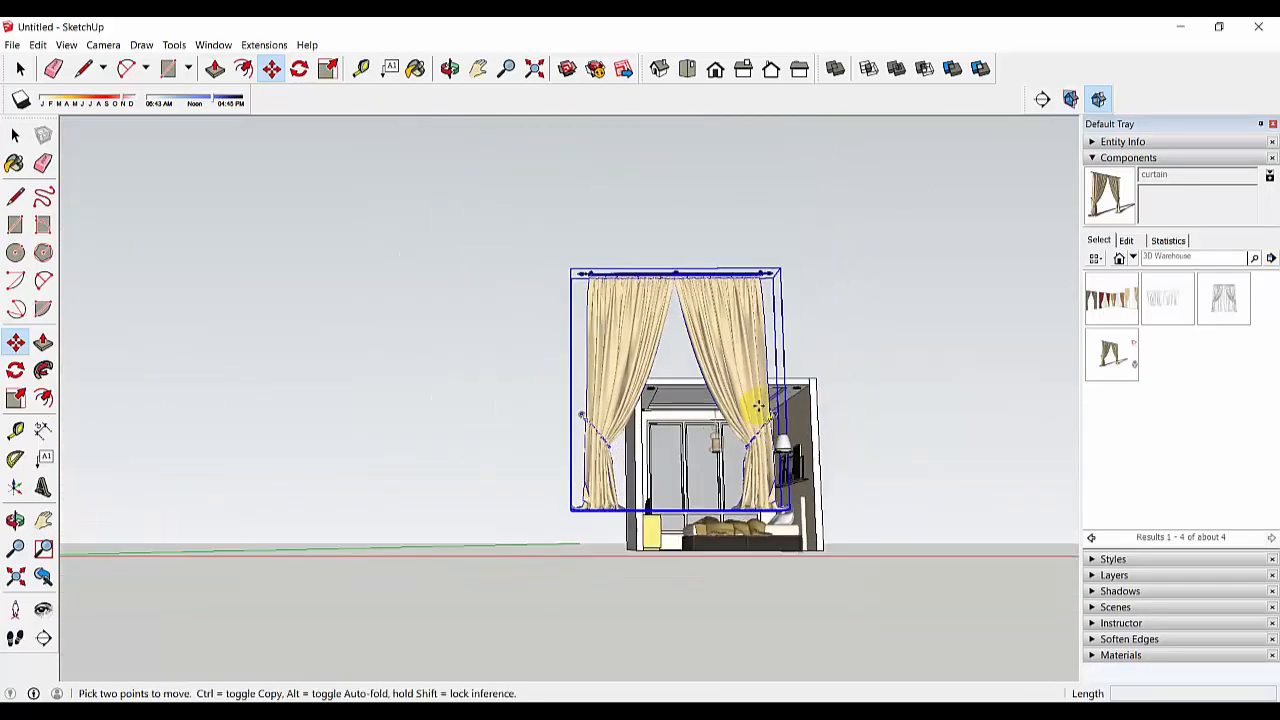
{"action": "scroll", "coordinate": [757, 406], "scroll_direction": "up", "scroll_amount": 2}
{"action": "key", "text": "space"}
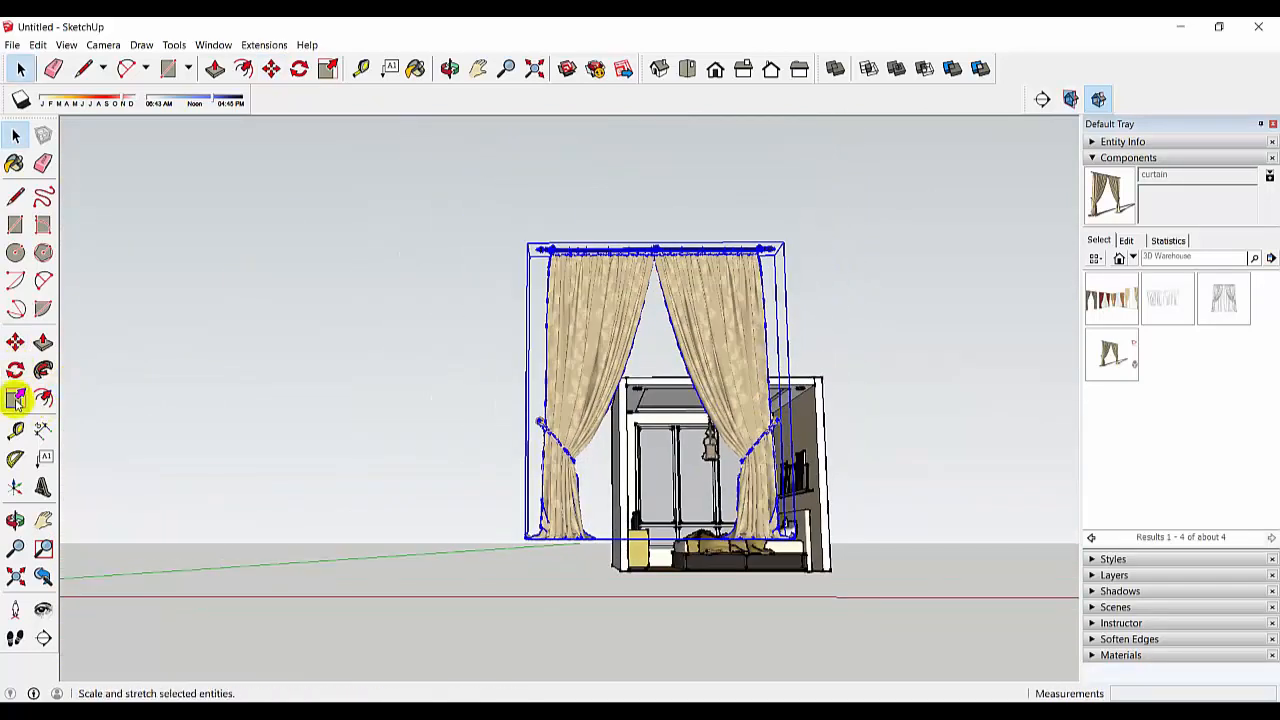
Copy the curtain pair about 12.19 m into the room, placing its rod above the window beside the TV-side wall.
{"action": "left_click", "coordinate": [15, 342]}
{"action": "middle_click_drag", "start_coordinate": [771, 266], "coordinate": [586, 400]}
{"action": "scroll", "coordinate": [391, 514], "scroll_direction": "up", "scroll_amount": 4}
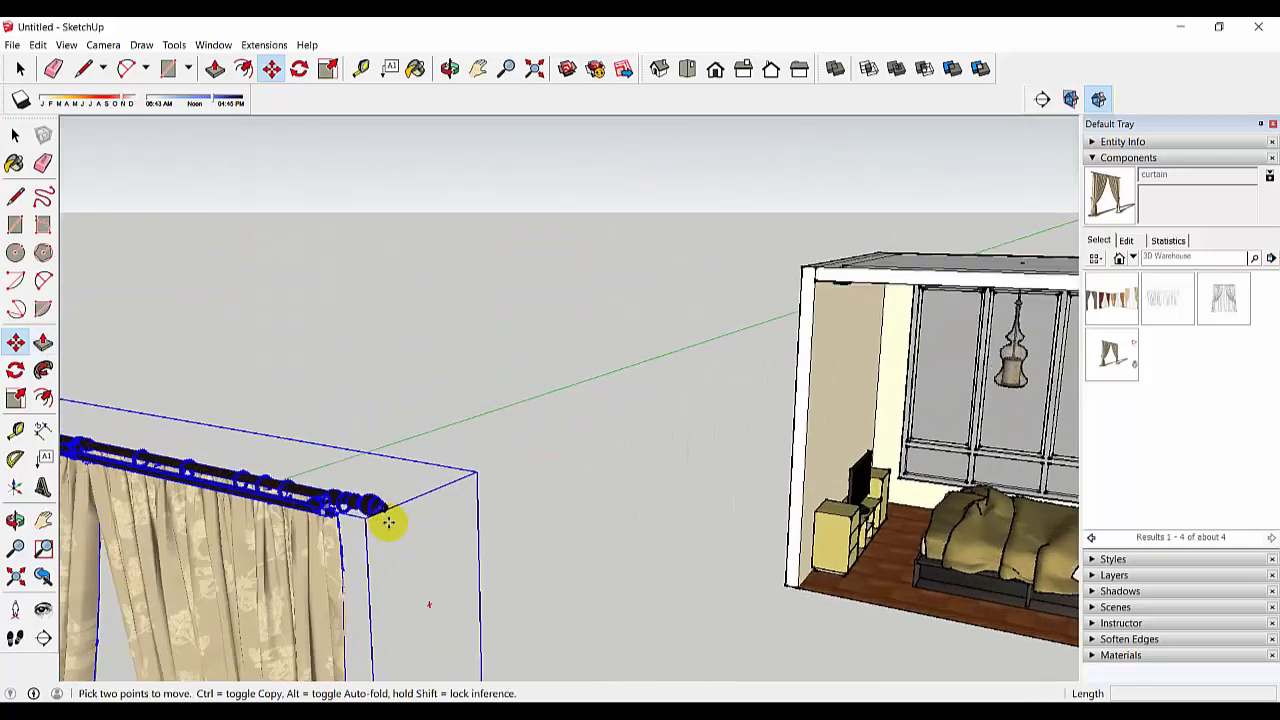
{"action": "scroll", "coordinate": [386, 517], "scroll_direction": "up", "scroll_amount": 3}
{"action": "scroll", "coordinate": [374, 491], "scroll_direction": "down", "scroll_amount": 3}
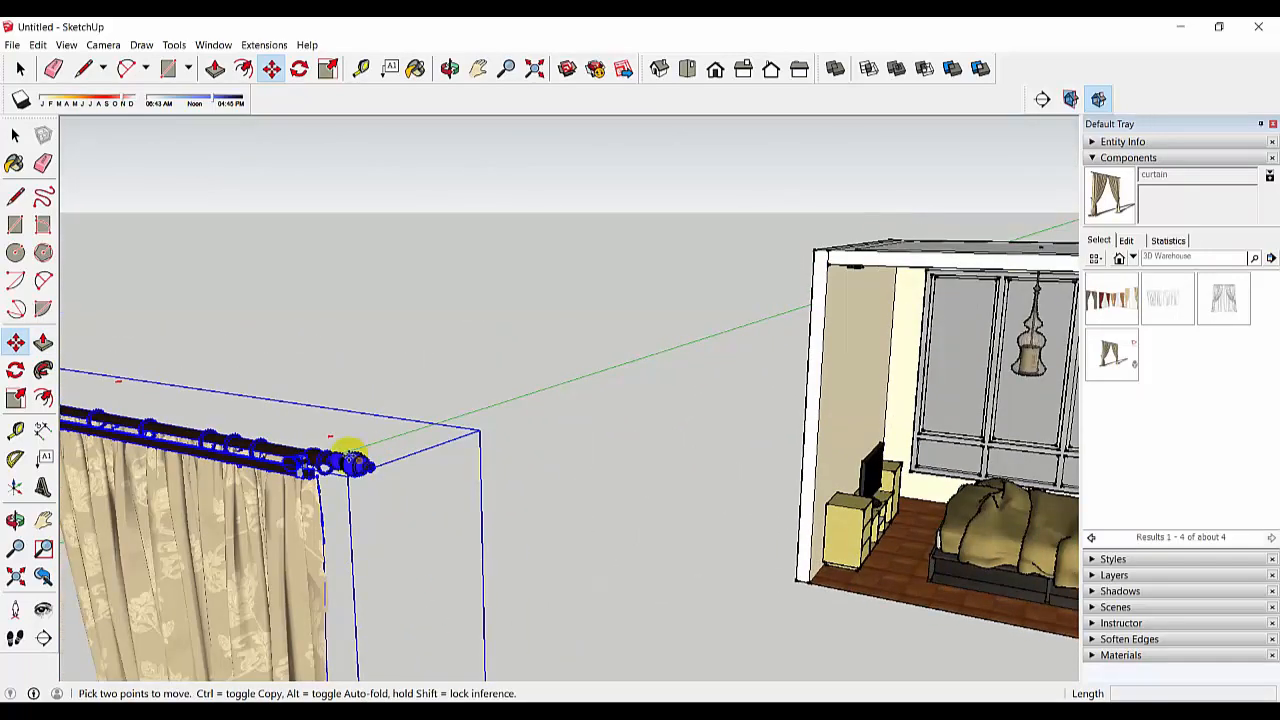
{"action": "left_click", "coordinate": [358, 458]}
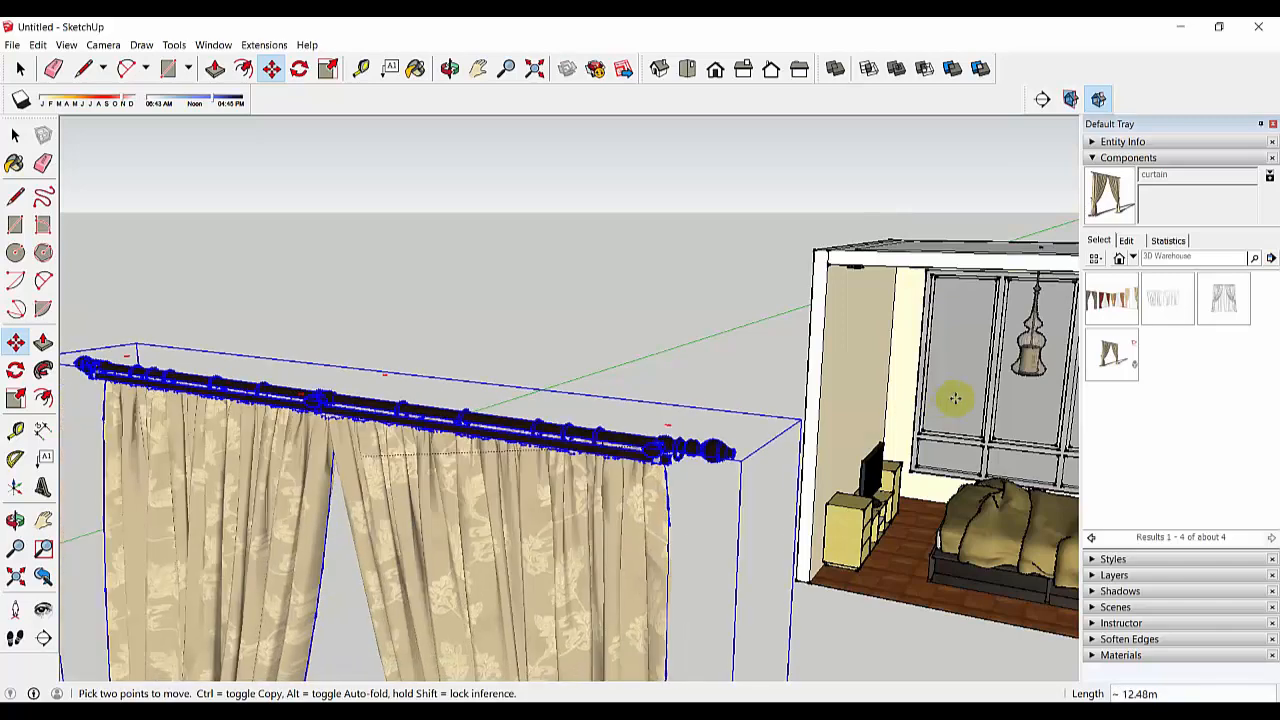
{"action": "middle_click_drag", "start_coordinate": [936, 371], "coordinate": [429, 423]}
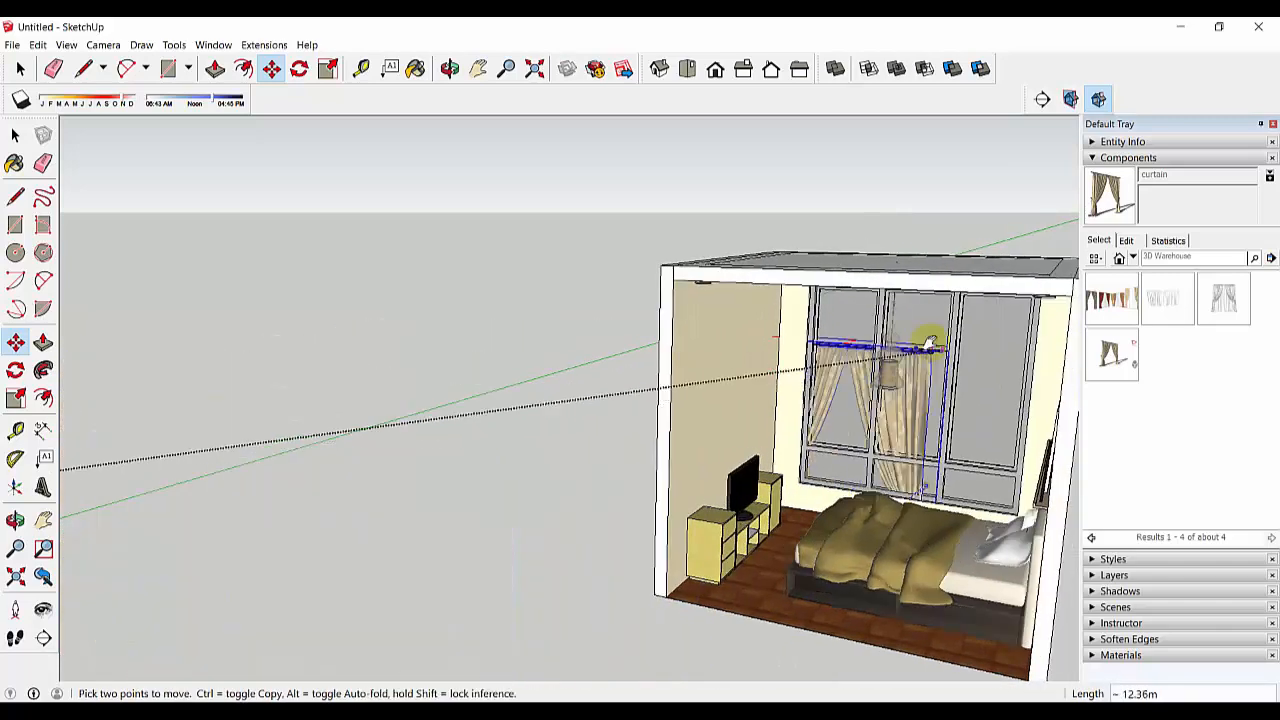
{"action": "middle_click_drag", "start_coordinate": [929, 343], "coordinate": [700, 312]}
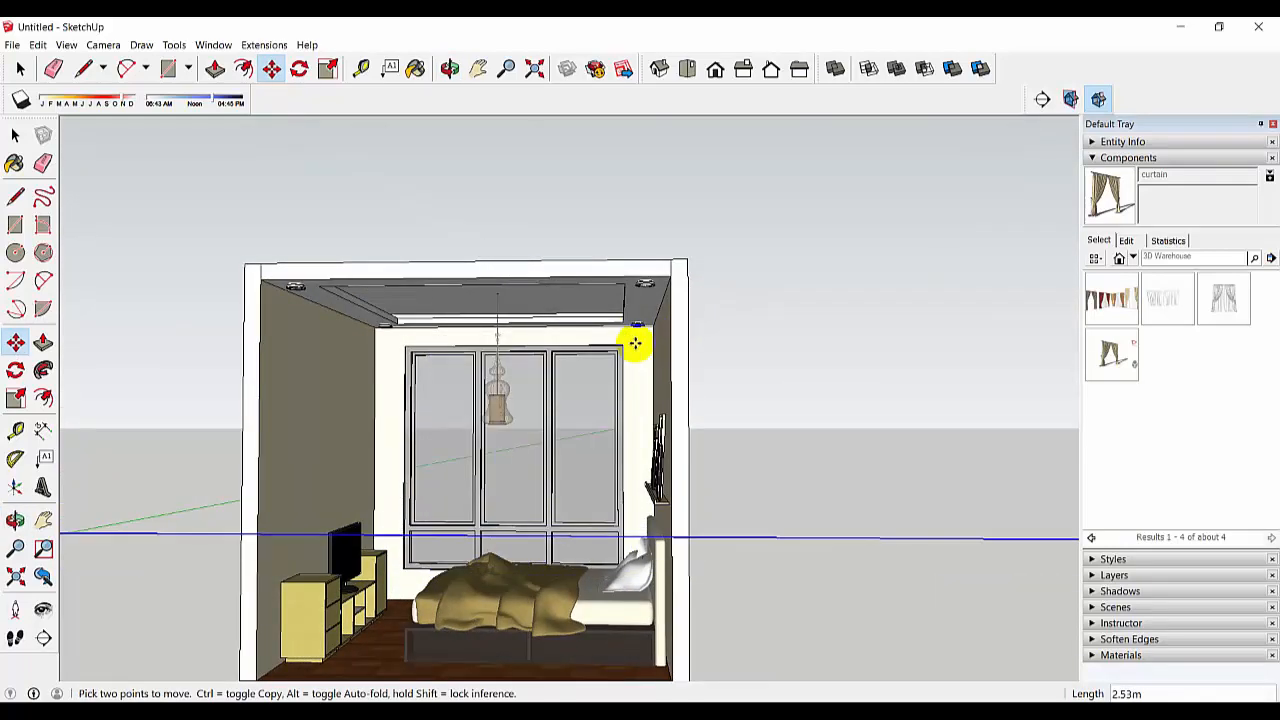
{"action": "key", "text": "ctrl"}
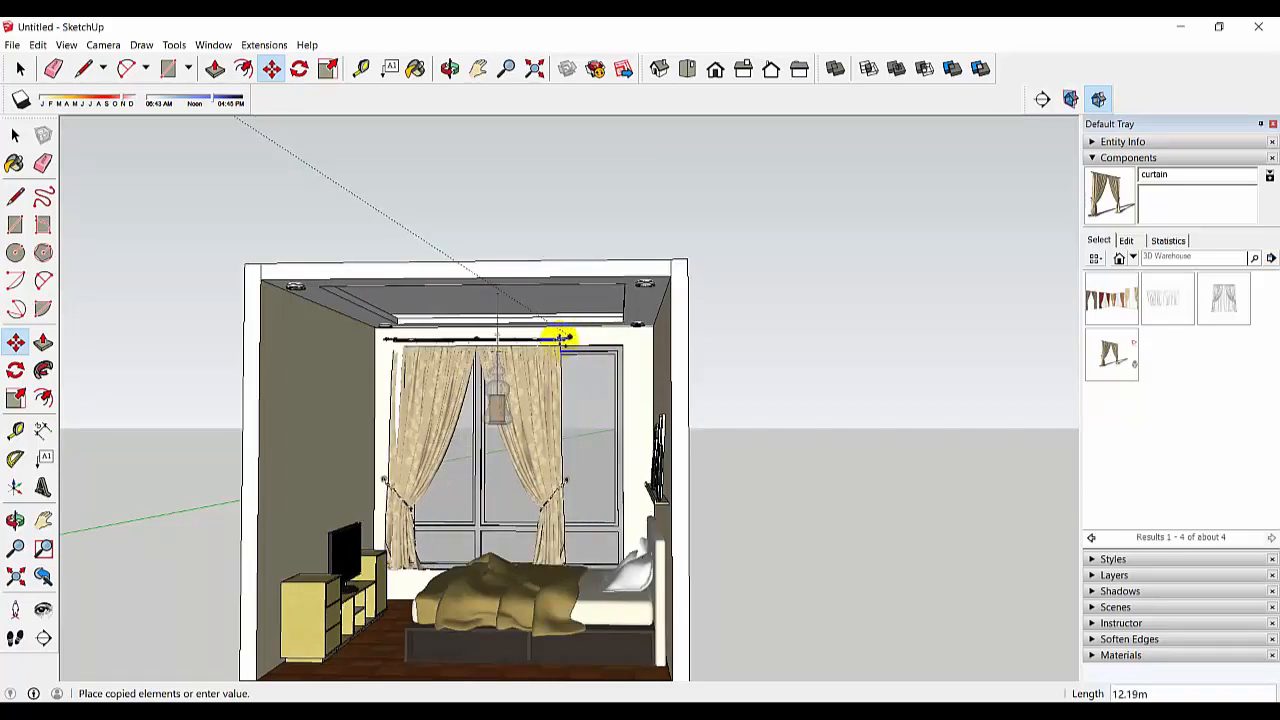
{"action": "left_click", "coordinate": [563, 338]}
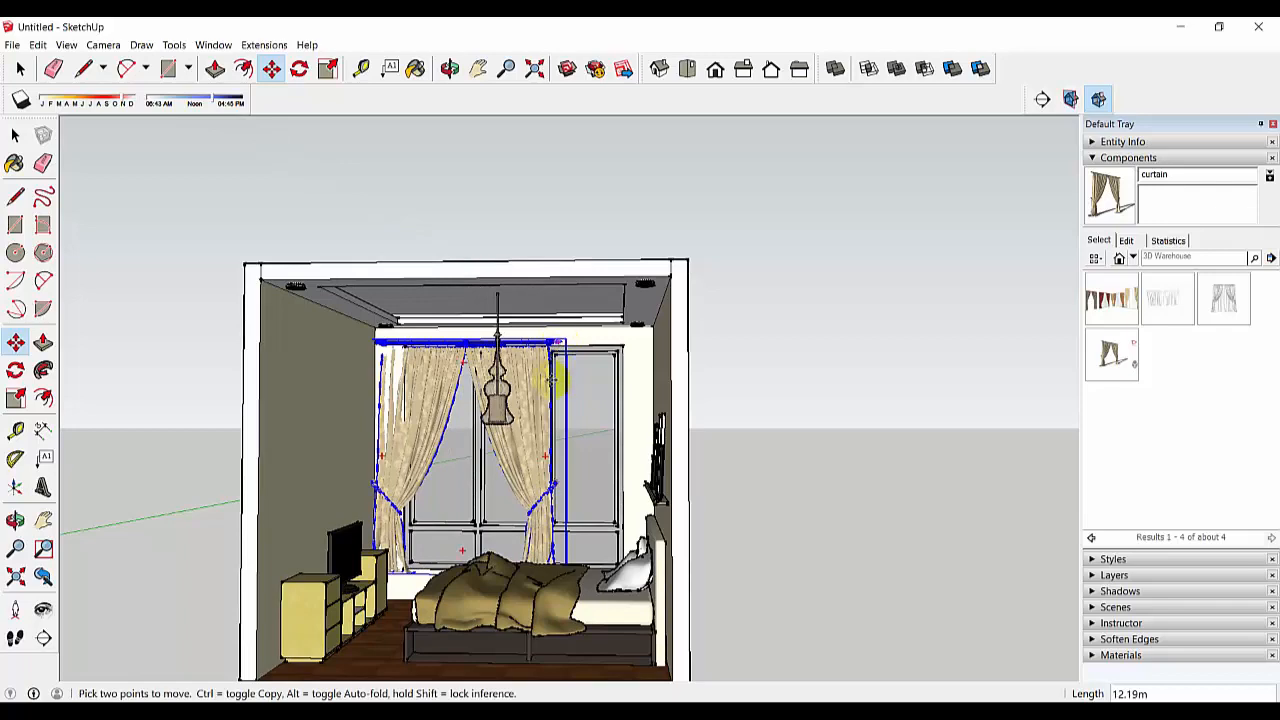
Shift the copied curtain about 0.11 m toward the headboard wall and about 0.42 m out from the window wall.
{"action": "scroll", "coordinate": [523, 418], "scroll_direction": "up", "scroll_amount": 2}
{"action": "scroll", "coordinate": [523, 418], "scroll_direction": "up", "scroll_amount": 2}
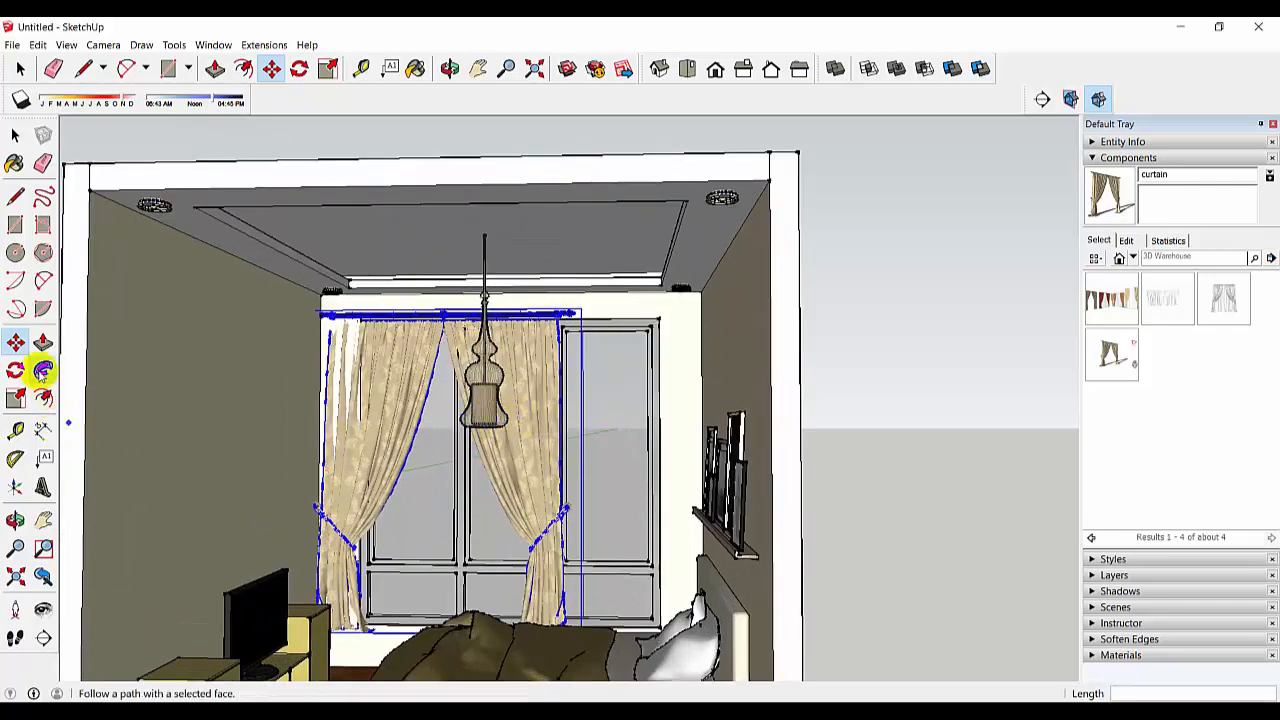
{"action": "left_click", "coordinate": [540, 183]}
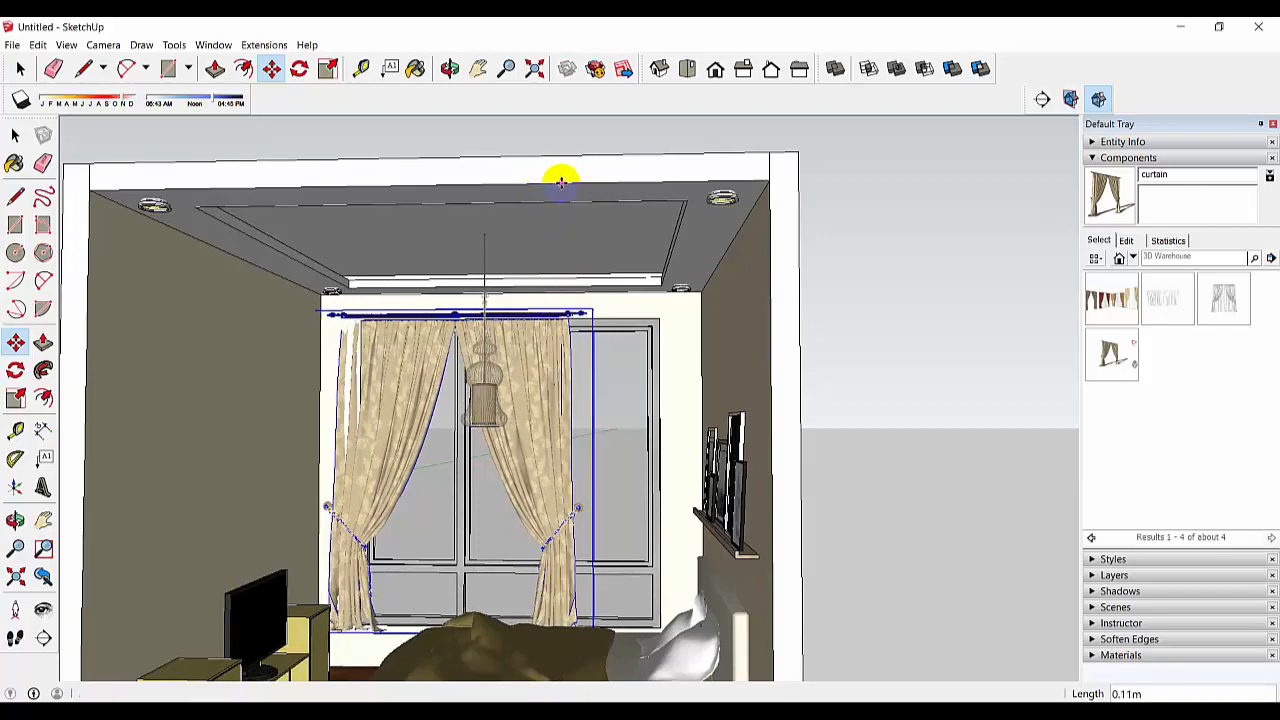
{"action": "left_click", "coordinate": [730, 249]}
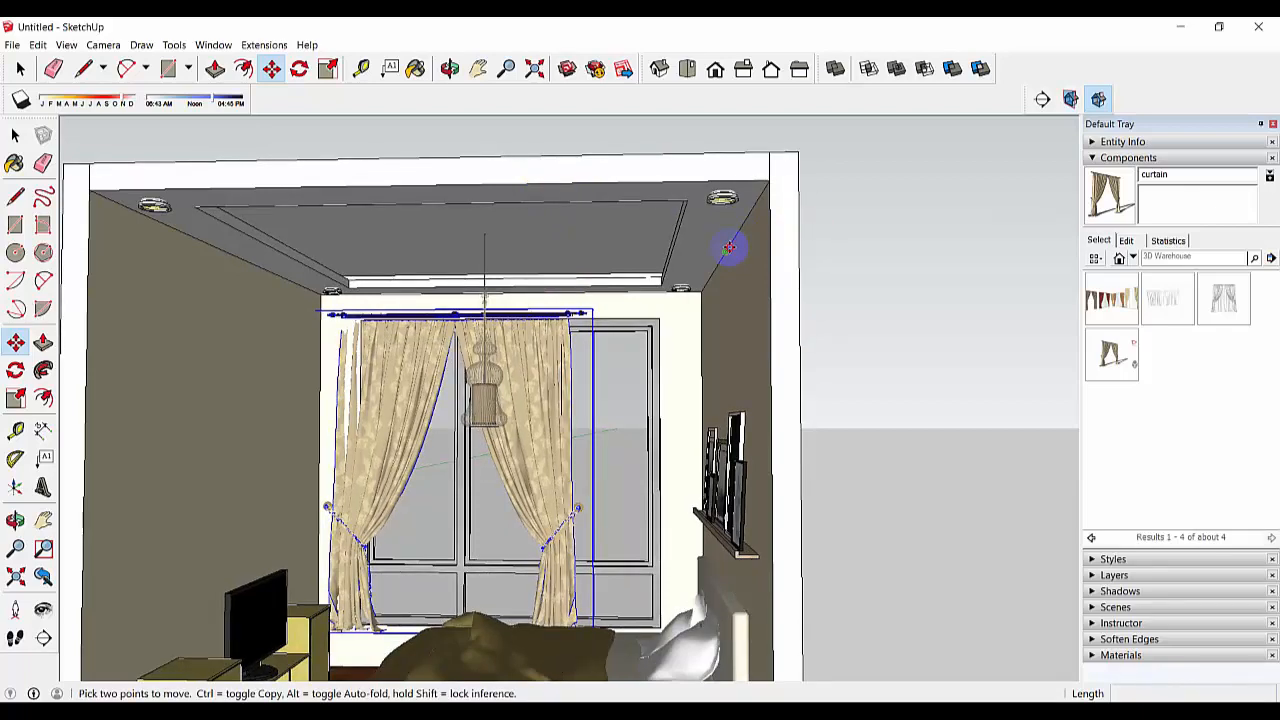
{"action": "left_click", "coordinate": [732, 240]}
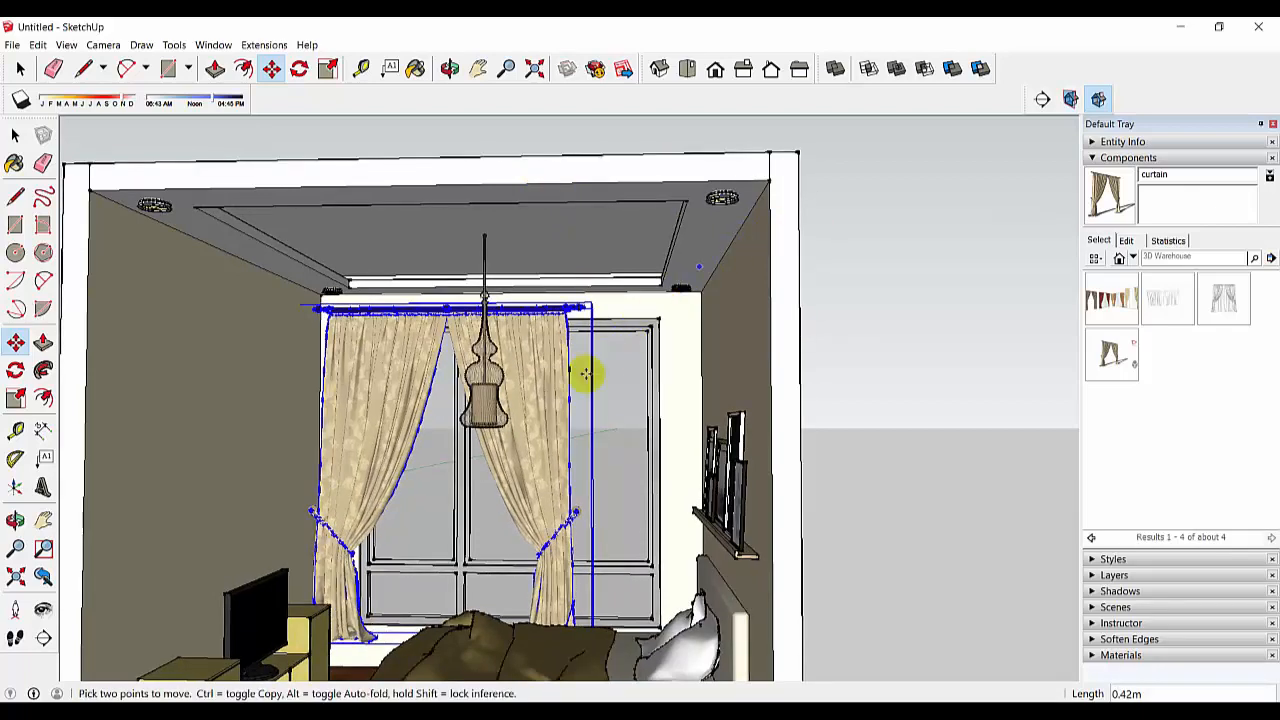
Scale the curtain's width by about 1.39 toward the headboard wall to span the whole window.
{"action": "left_click", "coordinate": [16, 398]}
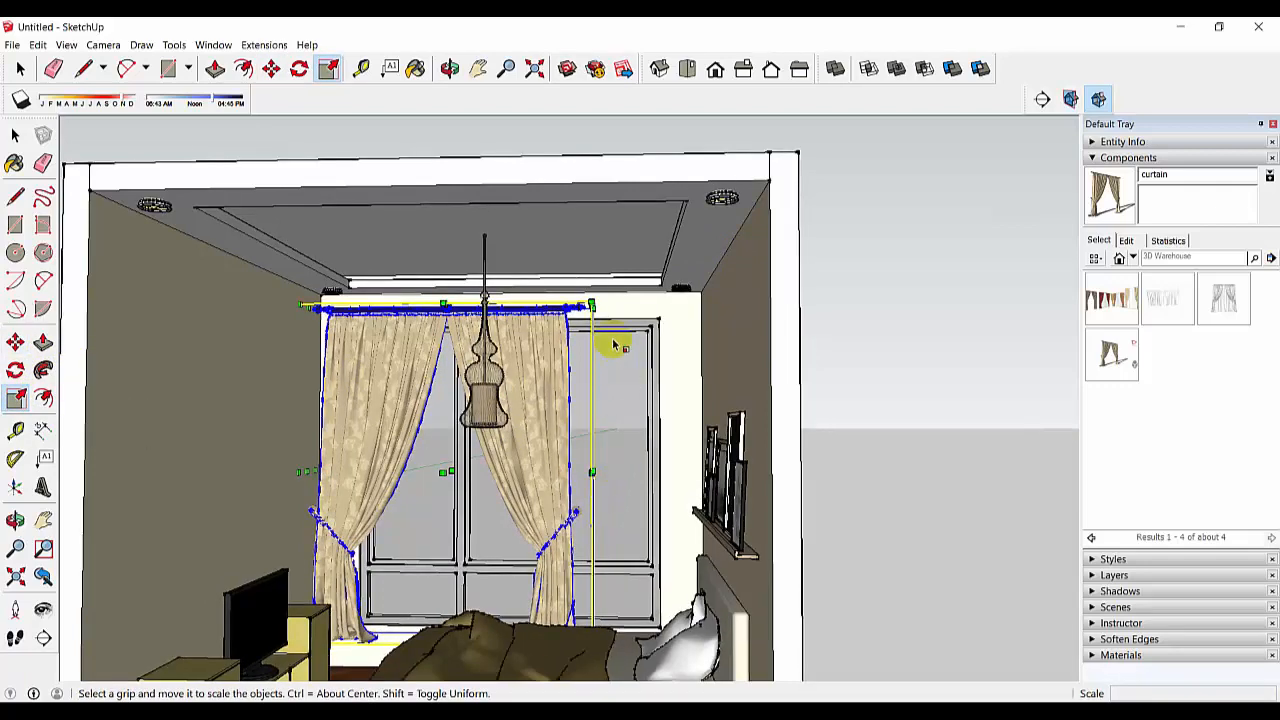
{"action": "middle_click_drag", "start_coordinate": [595, 480], "coordinate": [578, 508]}
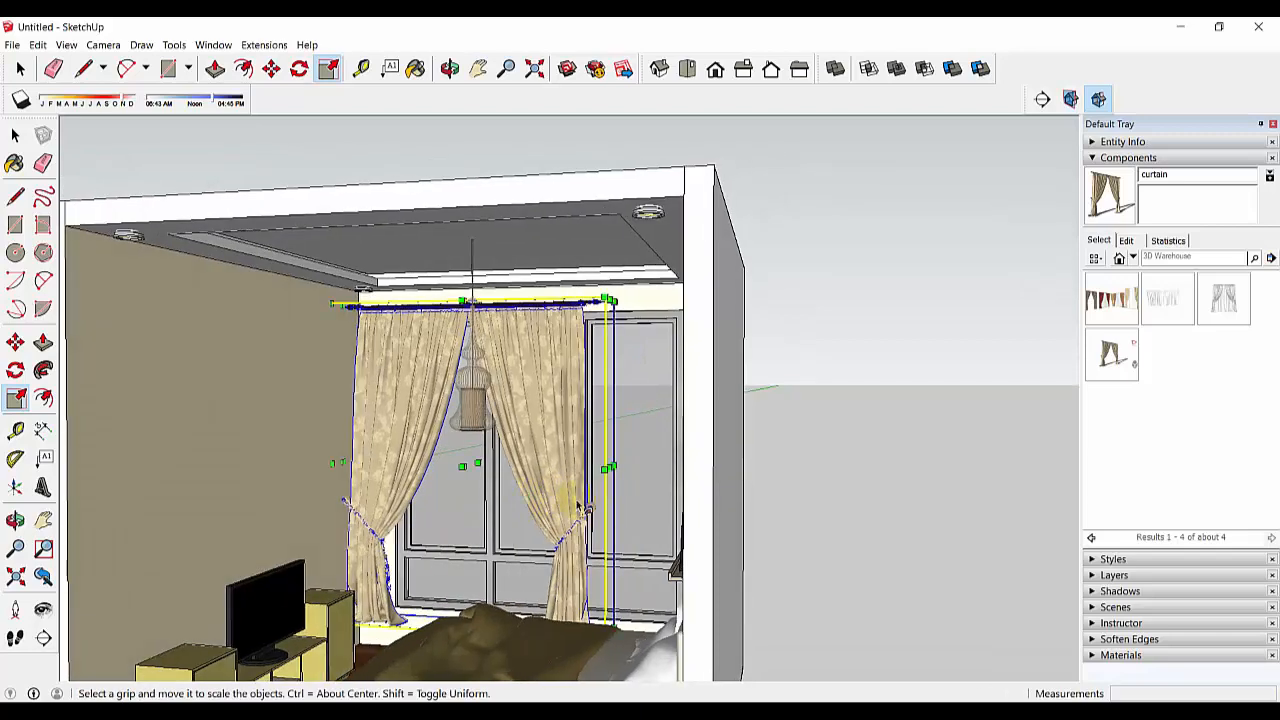
{"action": "middle_click_drag", "start_coordinate": [623, 466], "coordinate": [718, 460]}
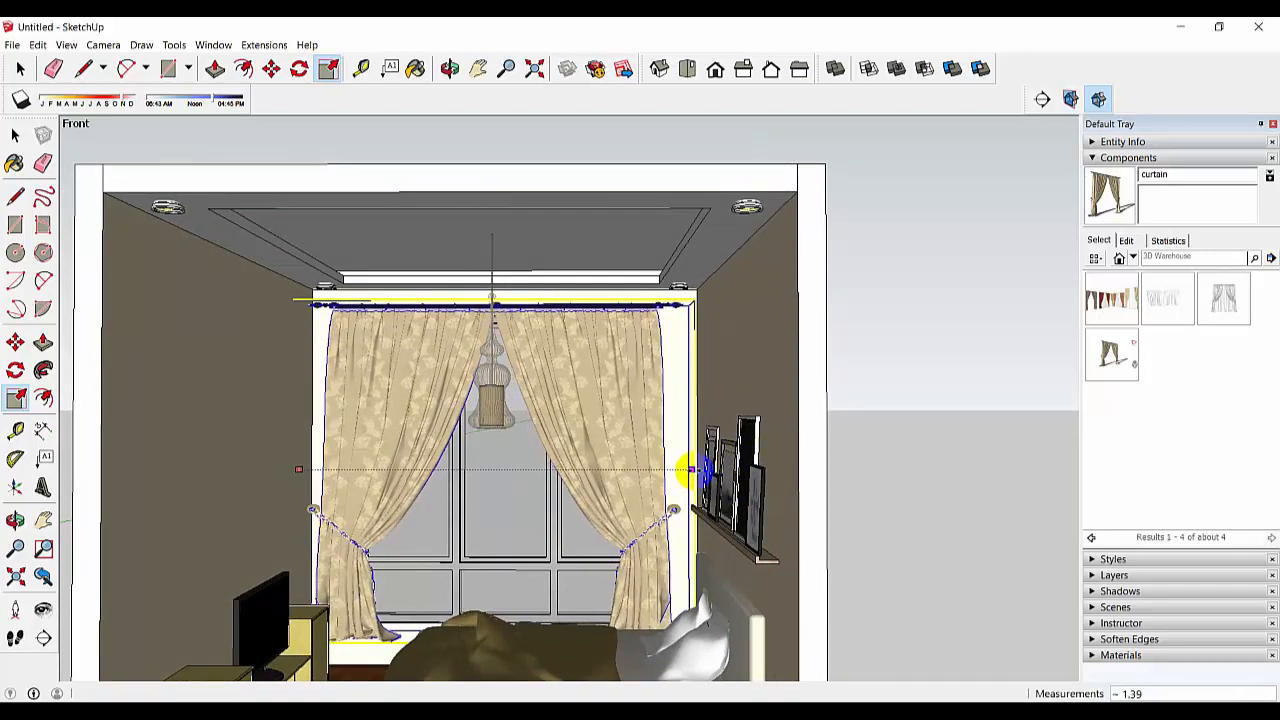
{"action": "left_click", "coordinate": [690, 472]}
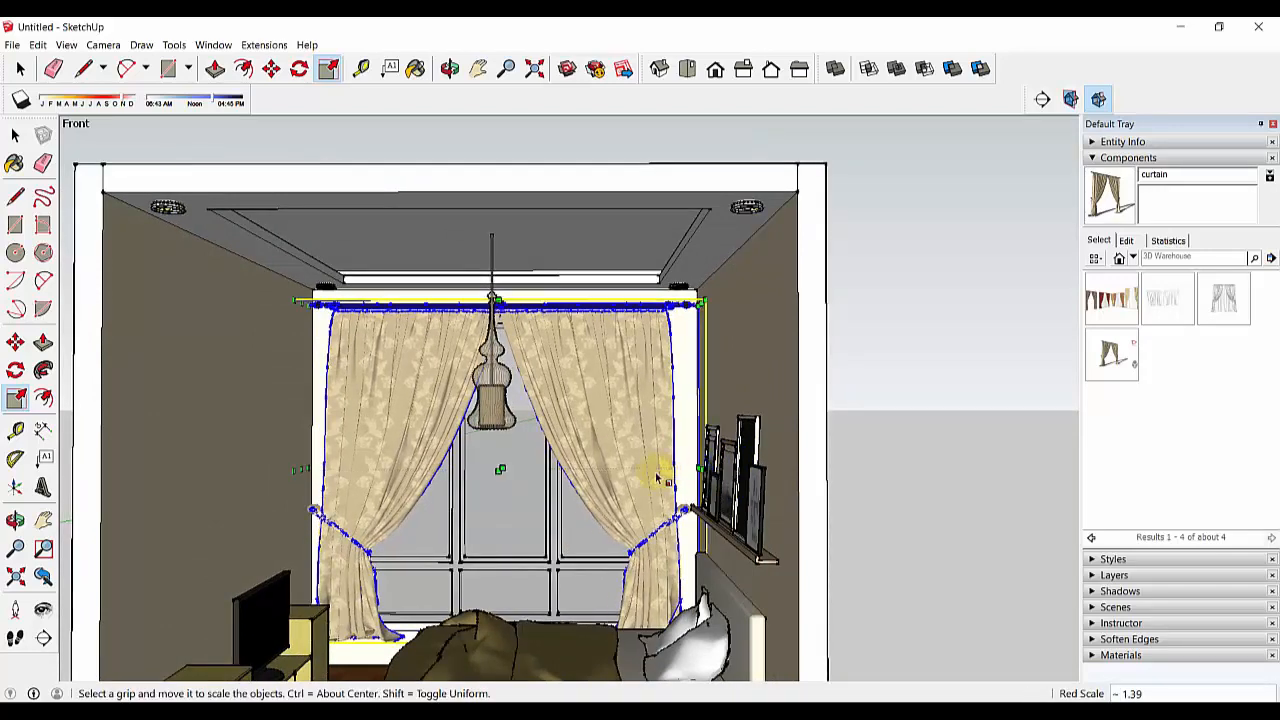
Narrow the curtain from both ends, scaling its width by about 0.95 each time, to fit between the side walls.
{"action": "middle_click_drag", "start_coordinate": [388, 495], "coordinate": [338, 493]}
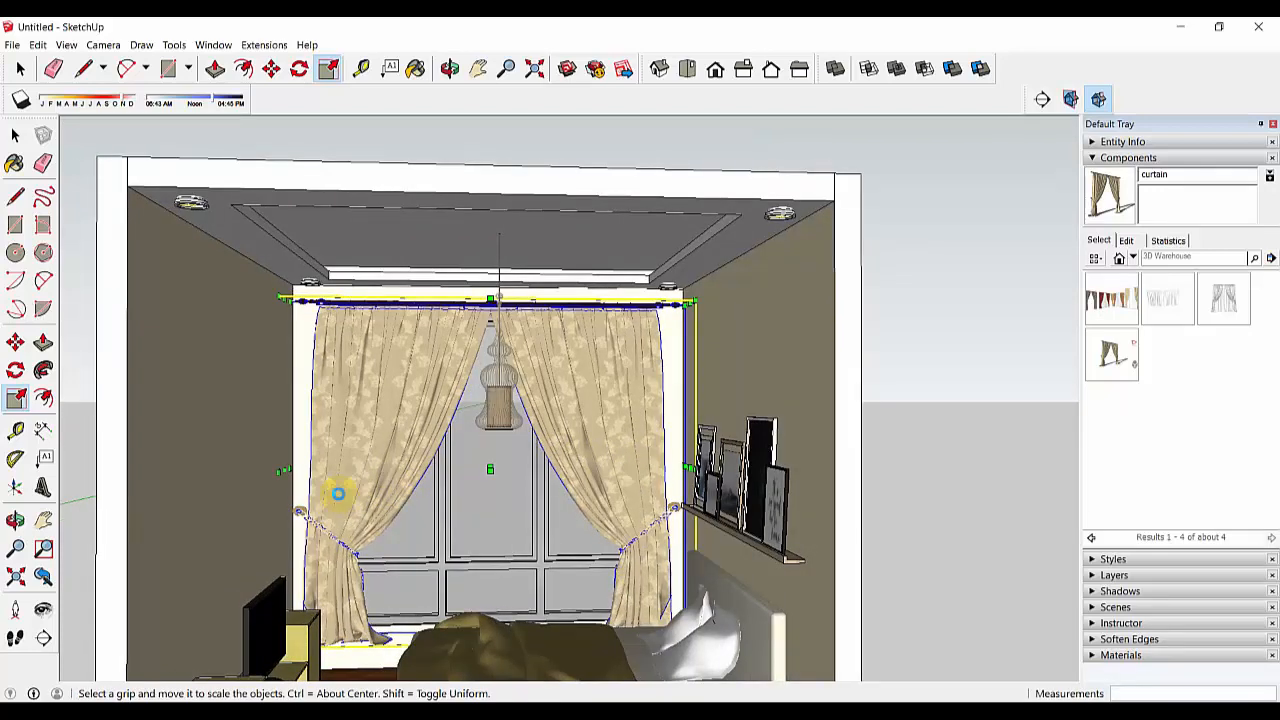
{"action": "left_click", "coordinate": [287, 469]}
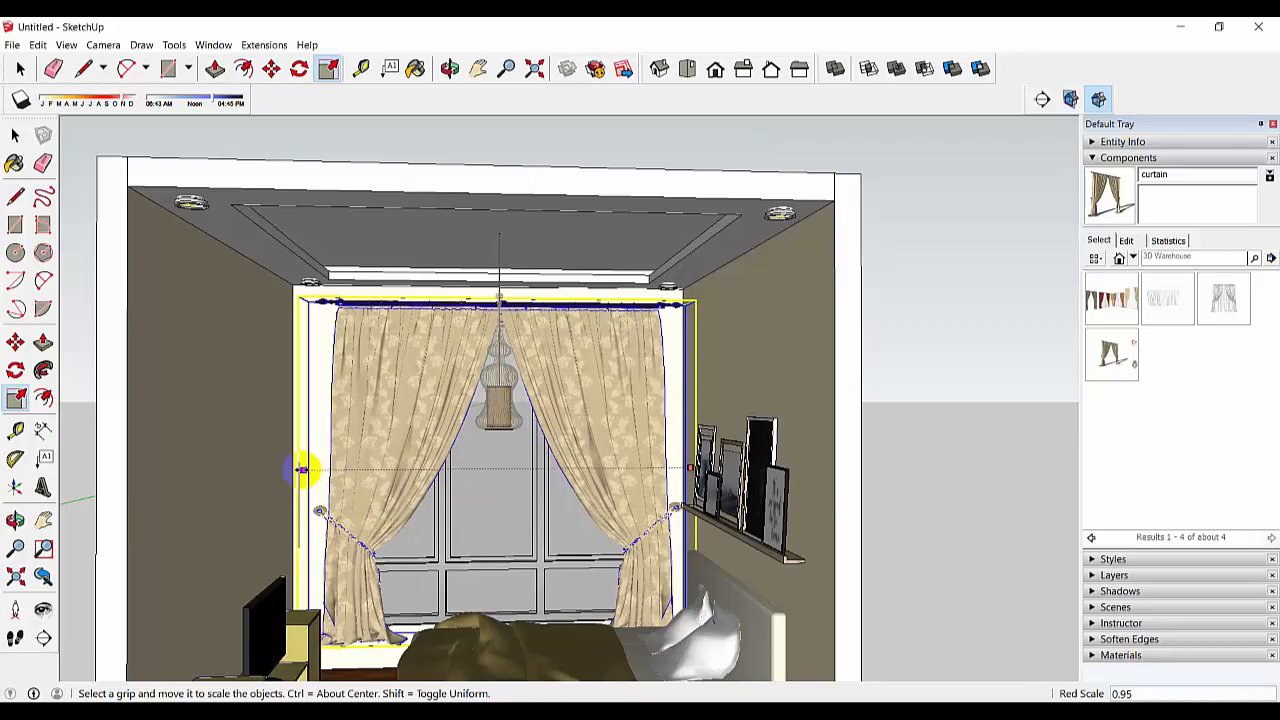
{"action": "left_click", "coordinate": [303, 469]}
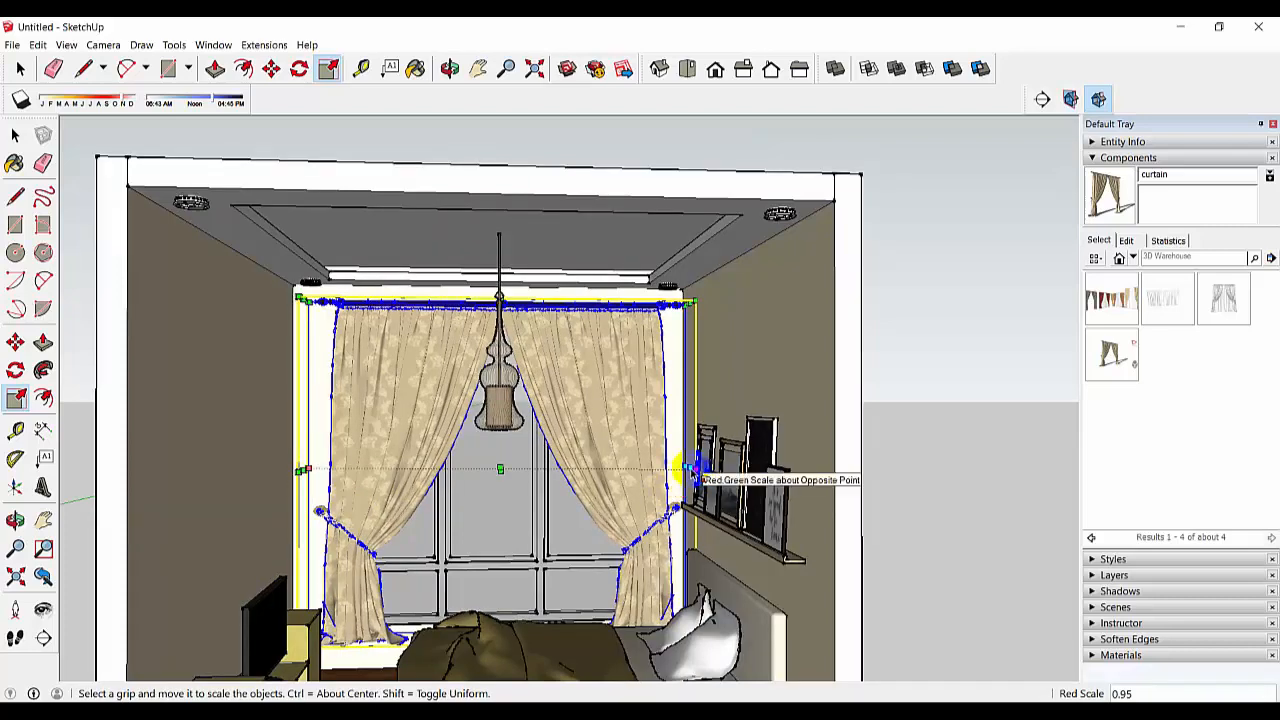
{"action": "left_click", "coordinate": [690, 468]}
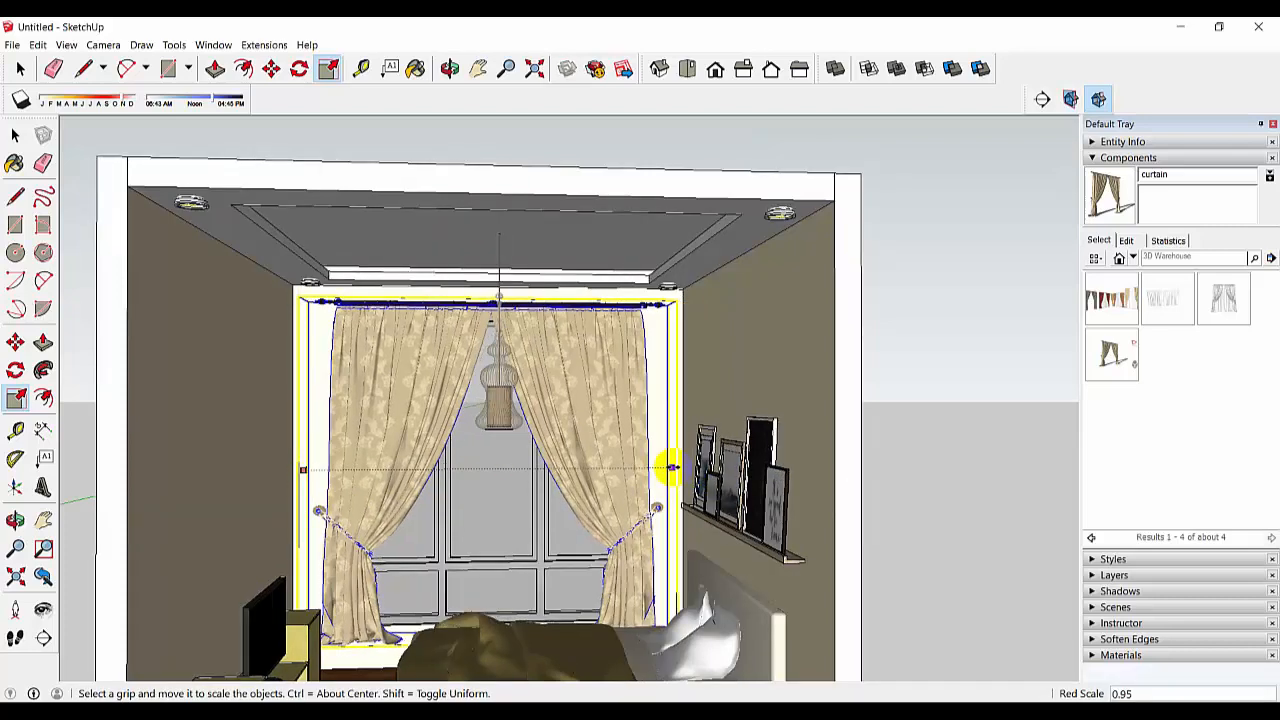
{"action": "left_click", "coordinate": [670, 468]}
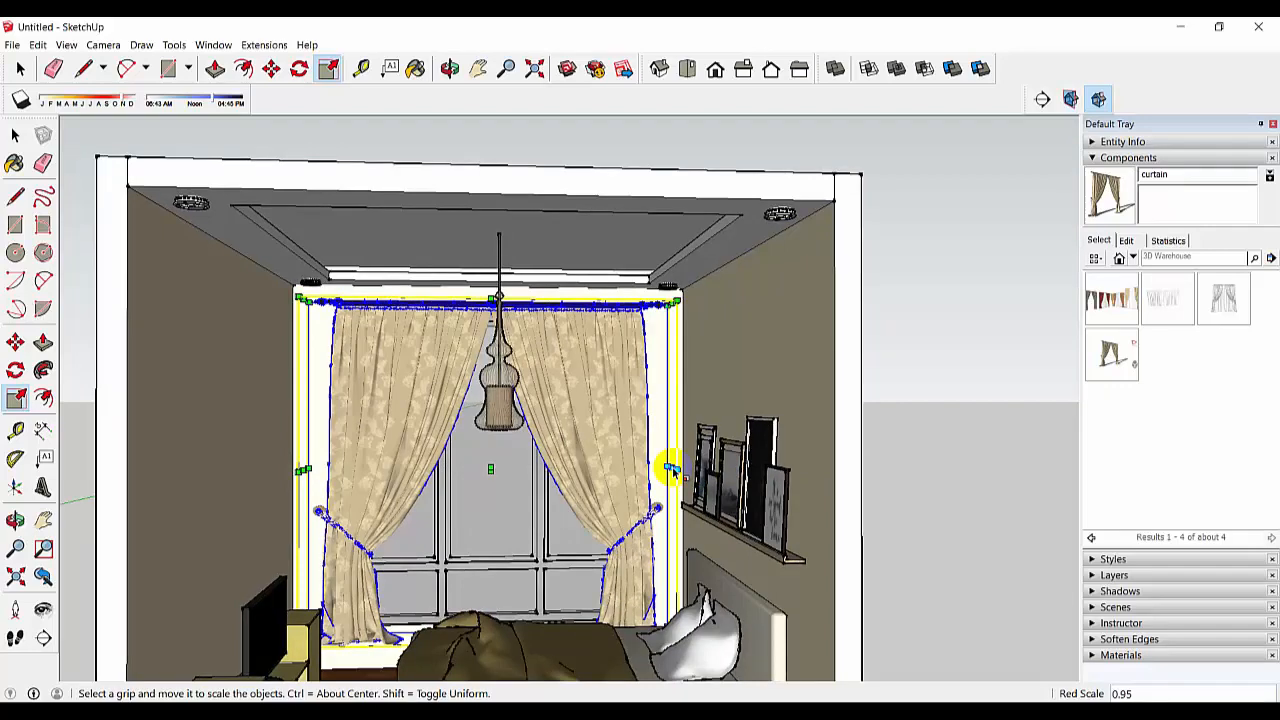
Deselect the curtain and examine how it fits the window between the side walls.
{"action": "middle_click_drag", "start_coordinate": [651, 480], "coordinate": [568, 494]}
{"action": "scroll", "coordinate": [532, 489], "scroll_direction": "down", "scroll_amount": 1}
{"action": "scroll", "coordinate": [568, 494], "scroll_direction": "up", "scroll_amount": 1}
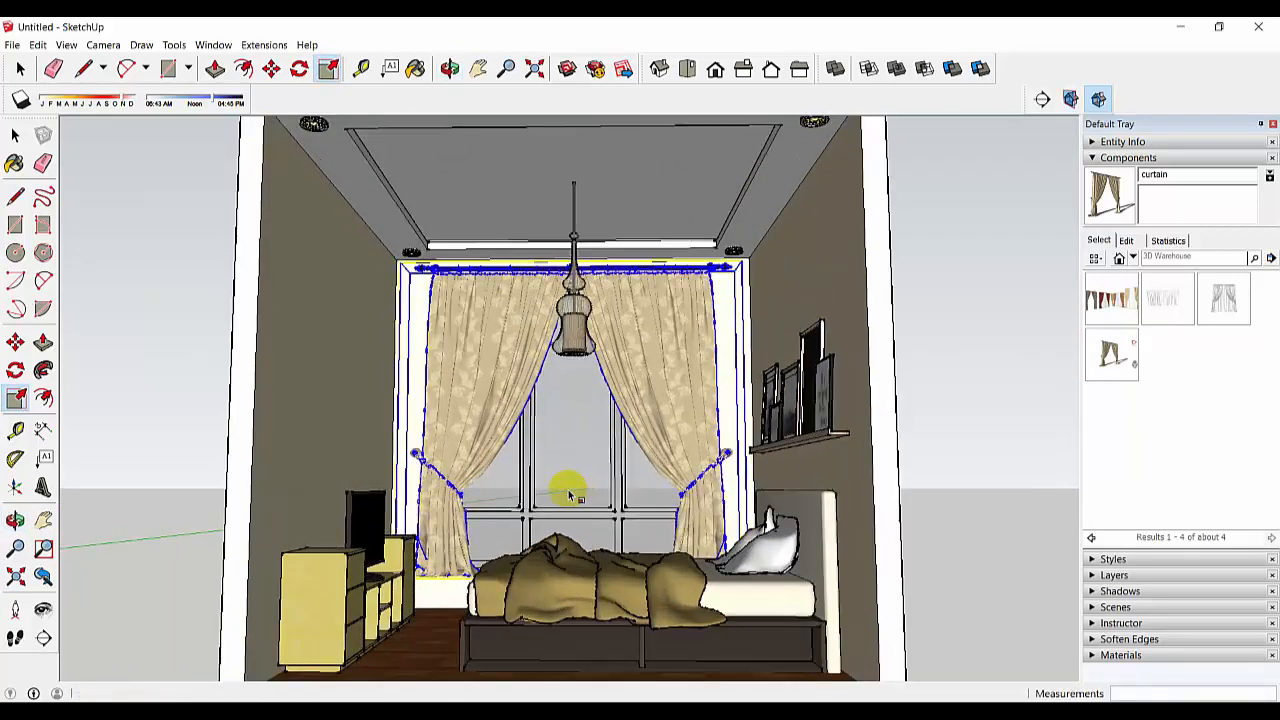
{"action": "scroll", "coordinate": [540, 474], "scroll_direction": "down", "scroll_amount": 1}
{"action": "scroll", "coordinate": [541, 481], "scroll_direction": "up", "scroll_amount": 1}
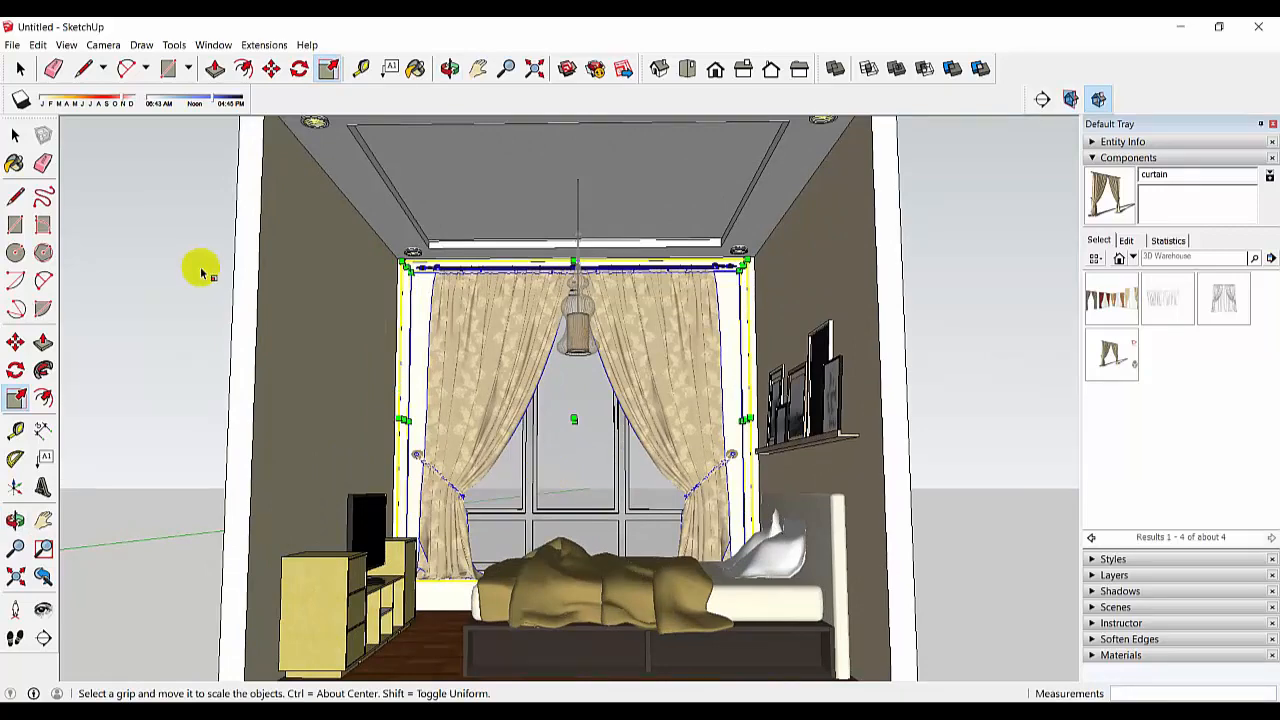
{"action": "left_click", "coordinate": [16, 134]}
{"action": "left_click", "coordinate": [167, 316]}
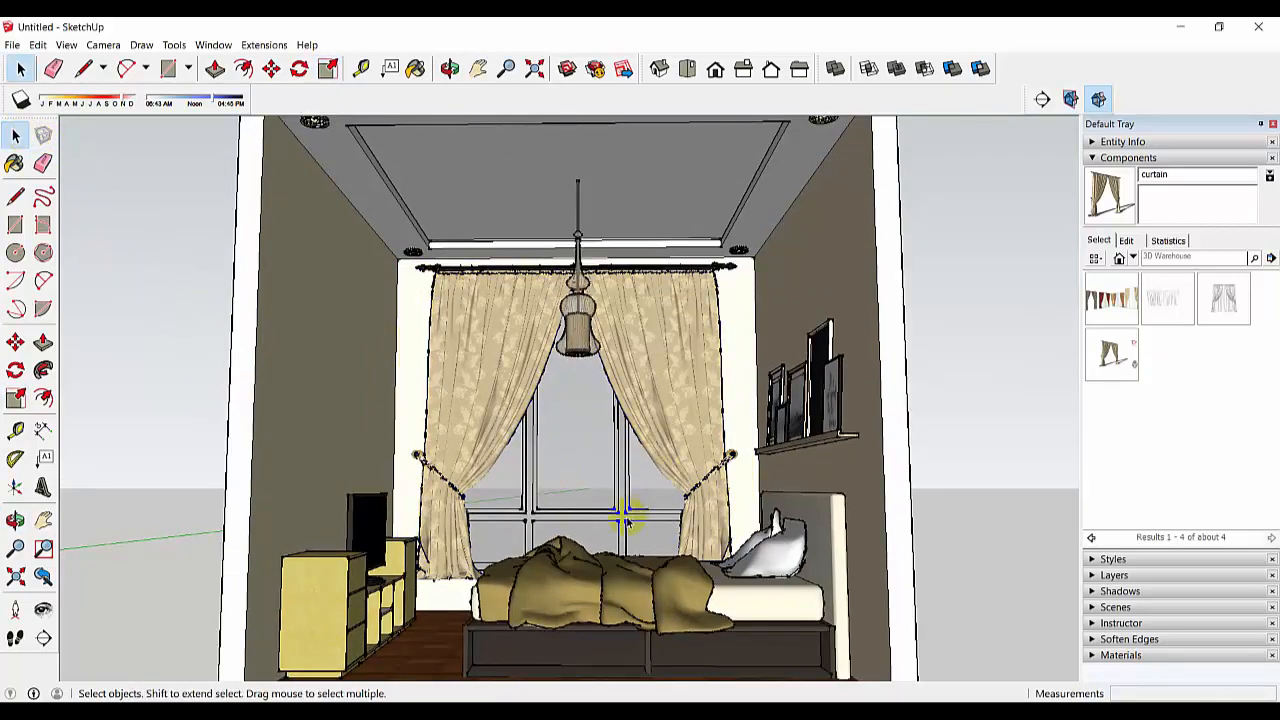
{"action": "scroll", "coordinate": [625, 519], "scroll_direction": "up", "scroll_amount": 2}
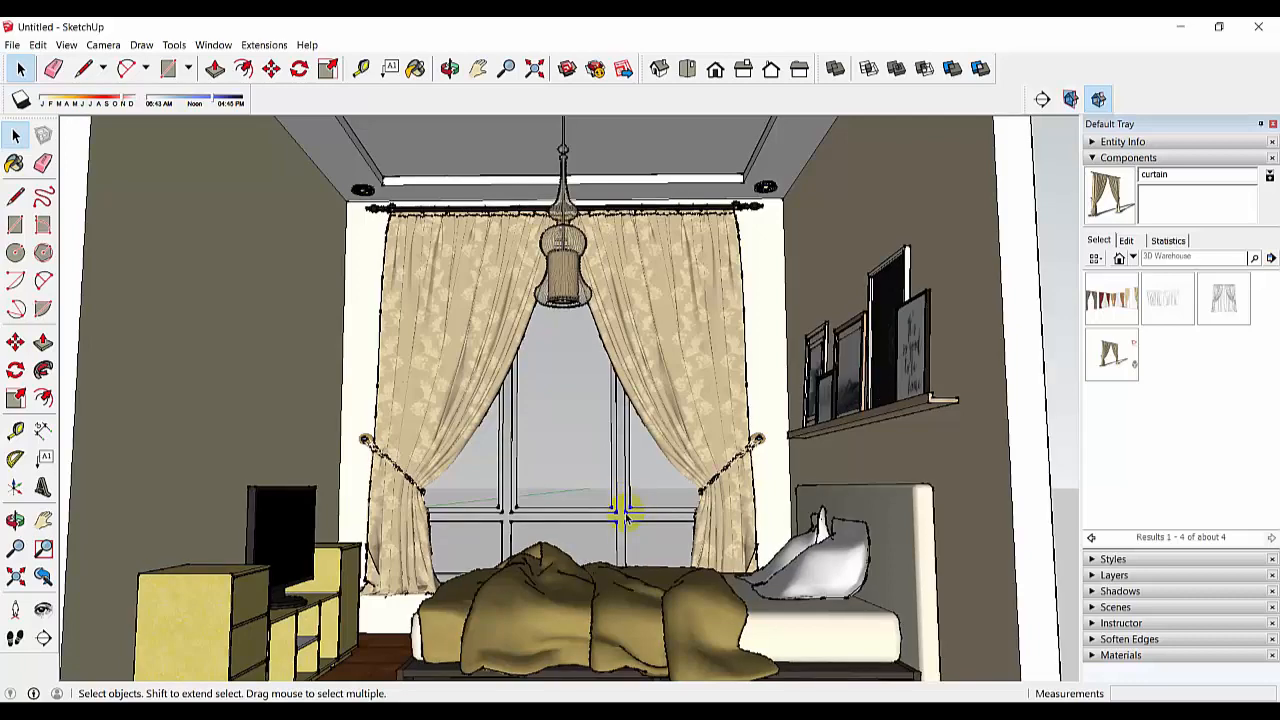
{"action": "middle_click_drag", "start_coordinate": [622, 516], "coordinate": [632, 522]}
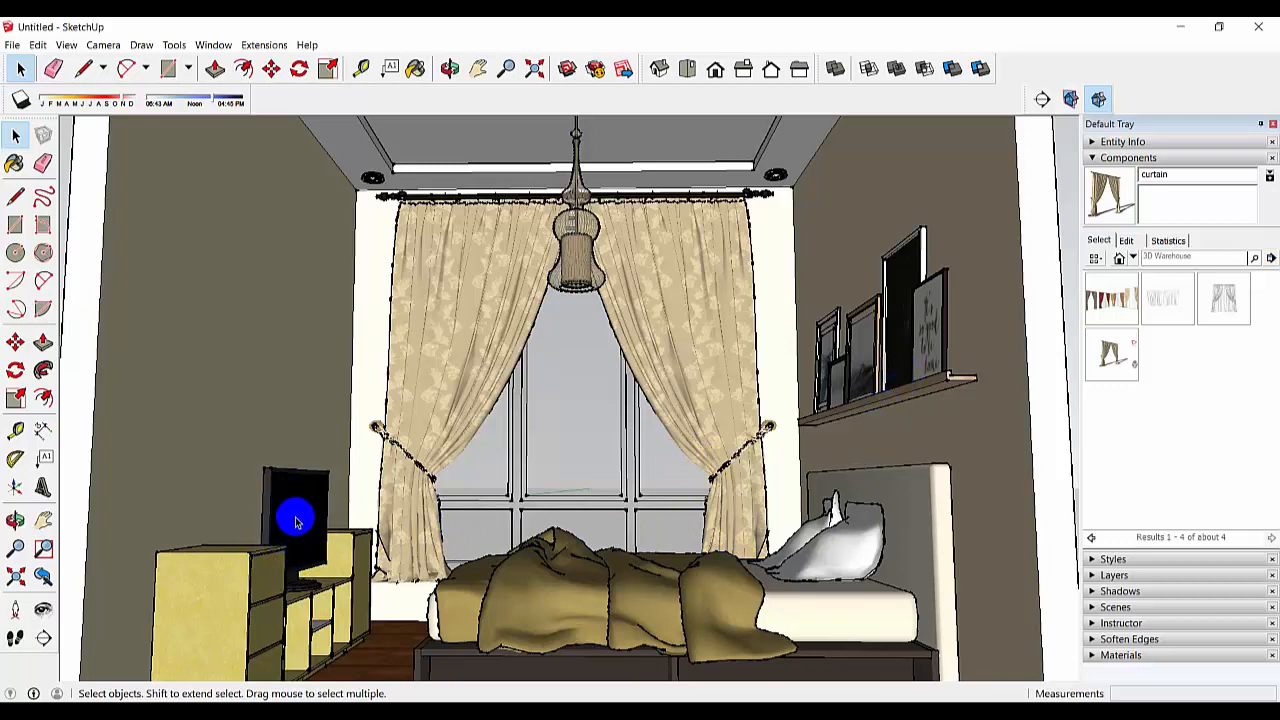
Scale the picture-frame shelf above the headboard uniformly by about 0.81 from its upper corner.
{"action": "left_click", "coordinate": [909, 343]}
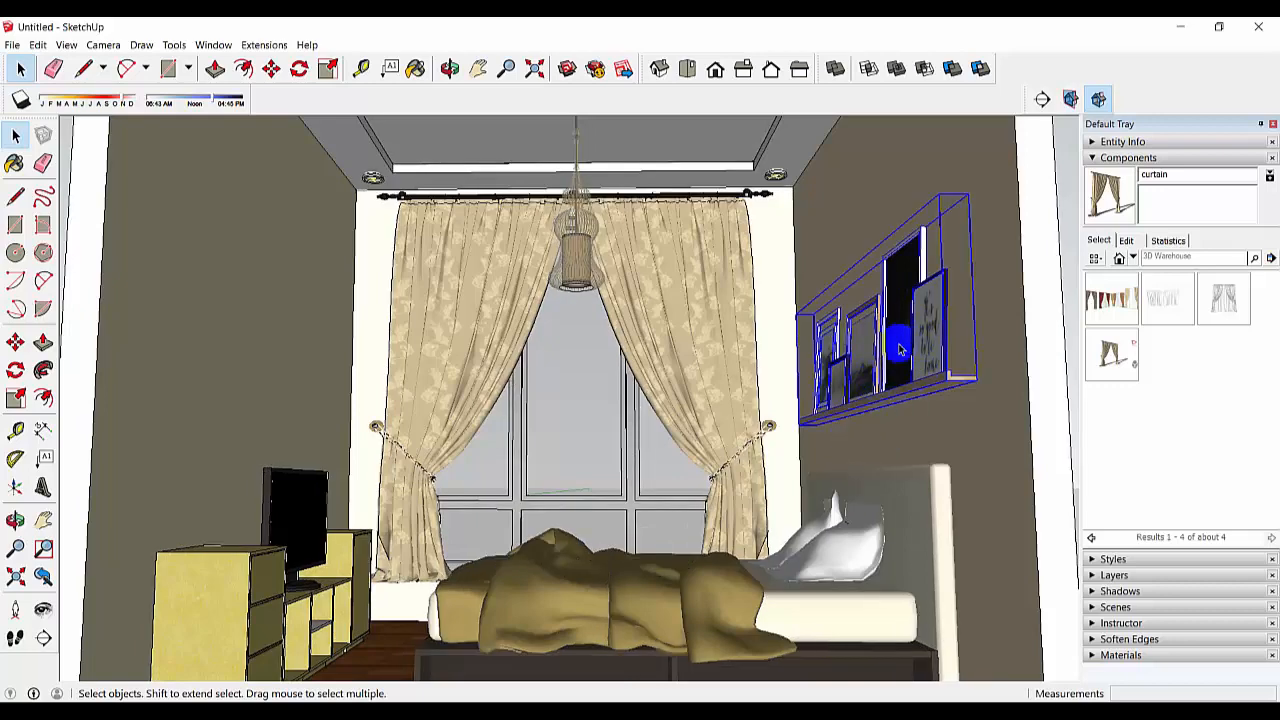
{"action": "left_click", "coordinate": [18, 398]}
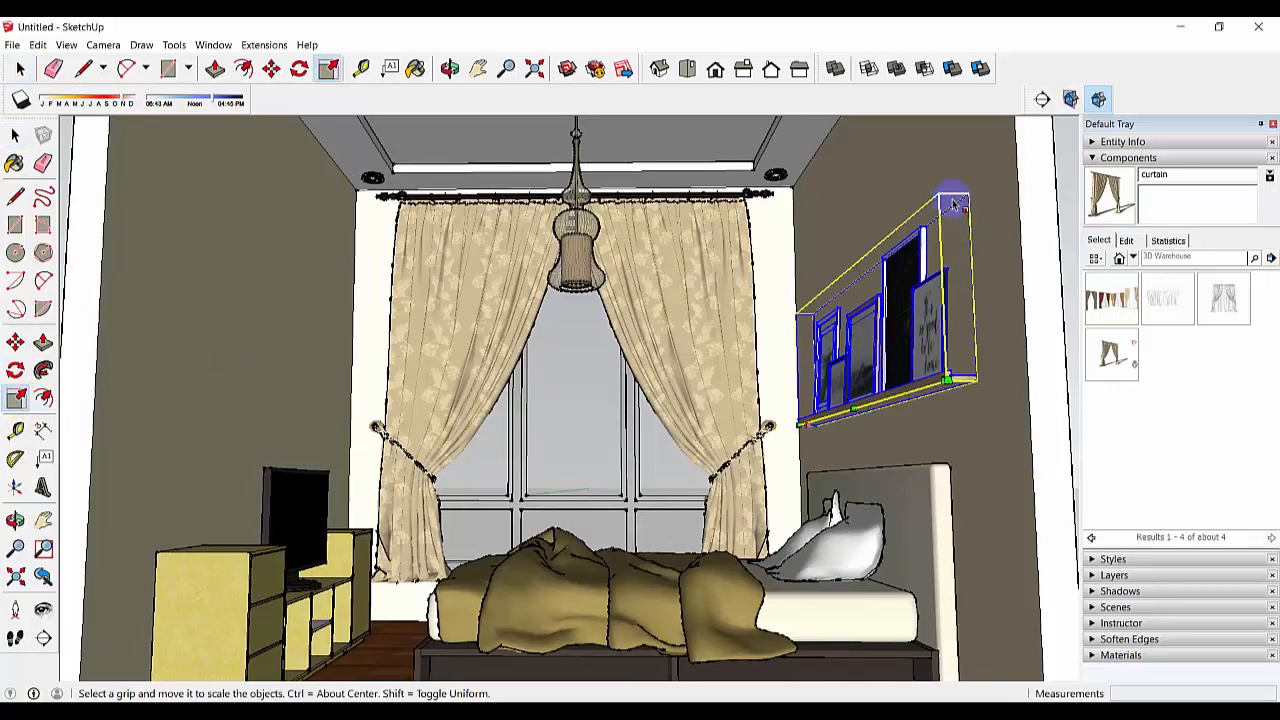
{"action": "left_click_drag", "start_coordinate": [954, 195], "coordinate": [912, 264]}
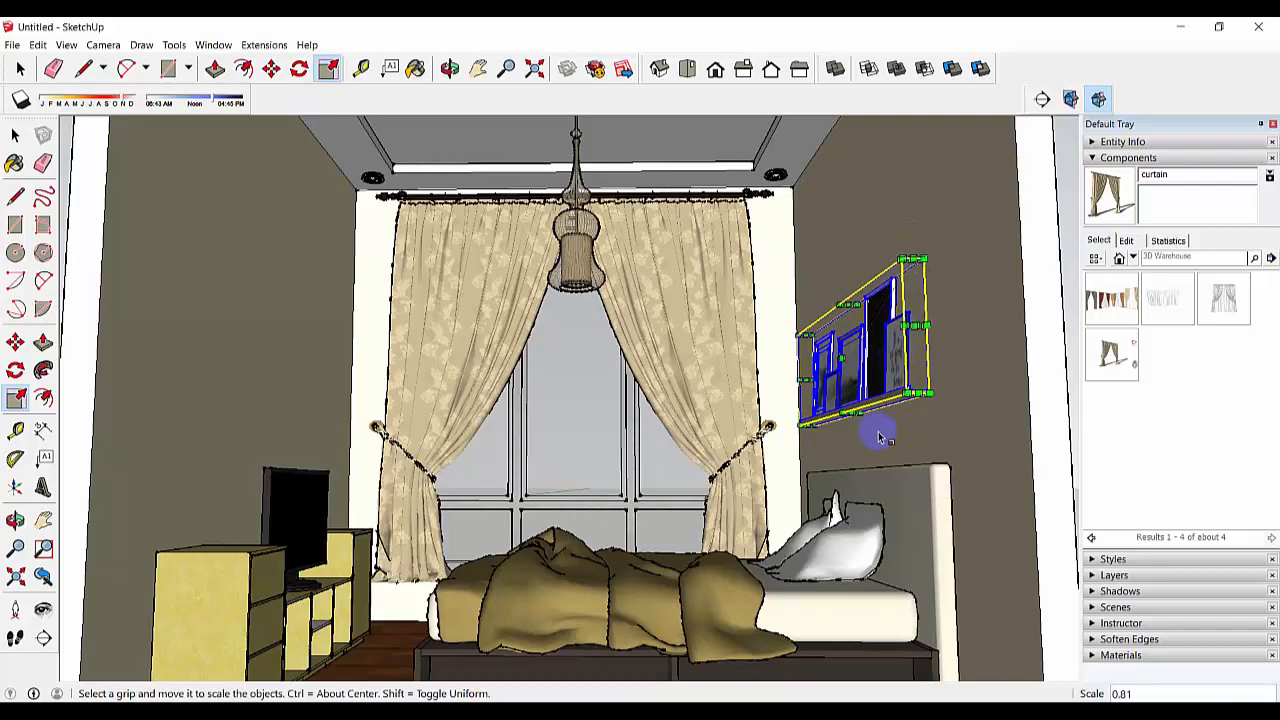
{"action": "middle_click_drag", "start_coordinate": [880, 434], "coordinate": [700, 470]}
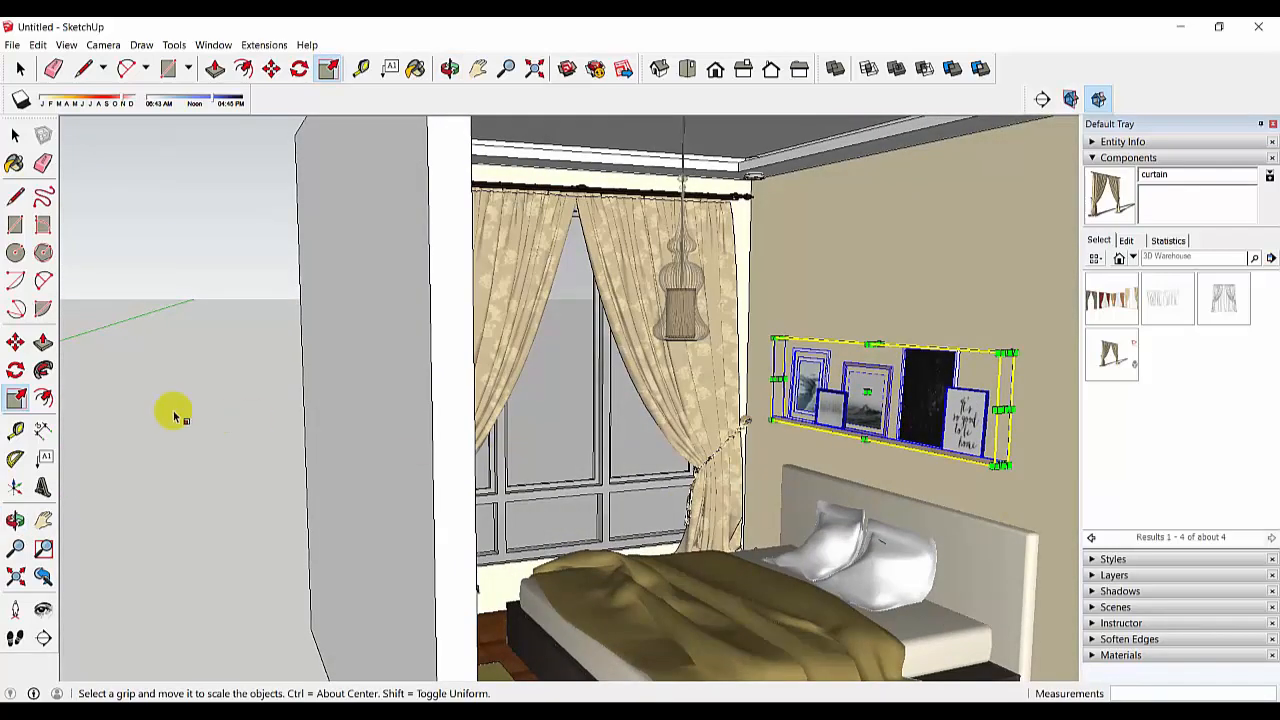
Move the picture-frame shelf about 0.29 m along the headboard wall, away from the window.
{"action": "left_click", "coordinate": [15, 342]}
{"action": "left_click", "coordinate": [915, 312]}
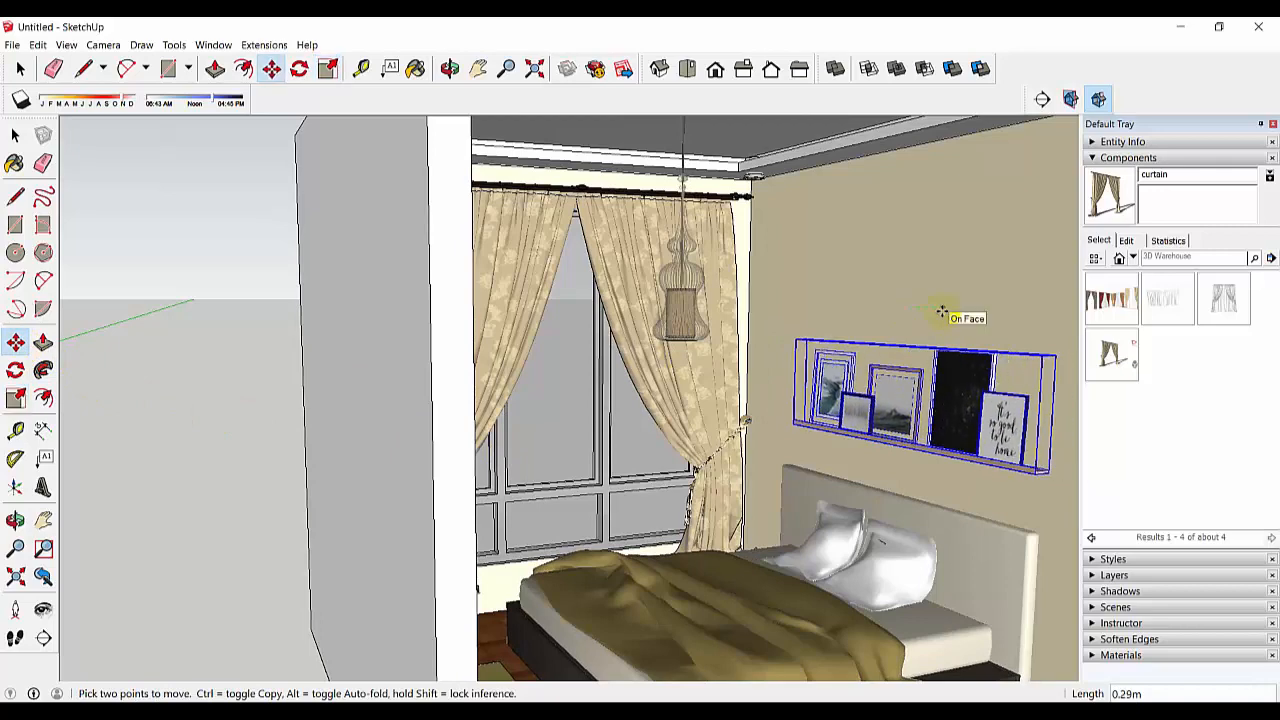
{"action": "left_click", "coordinate": [931, 314]}
{"action": "middle_click_drag", "start_coordinate": [955, 415], "coordinate": [746, 414]}
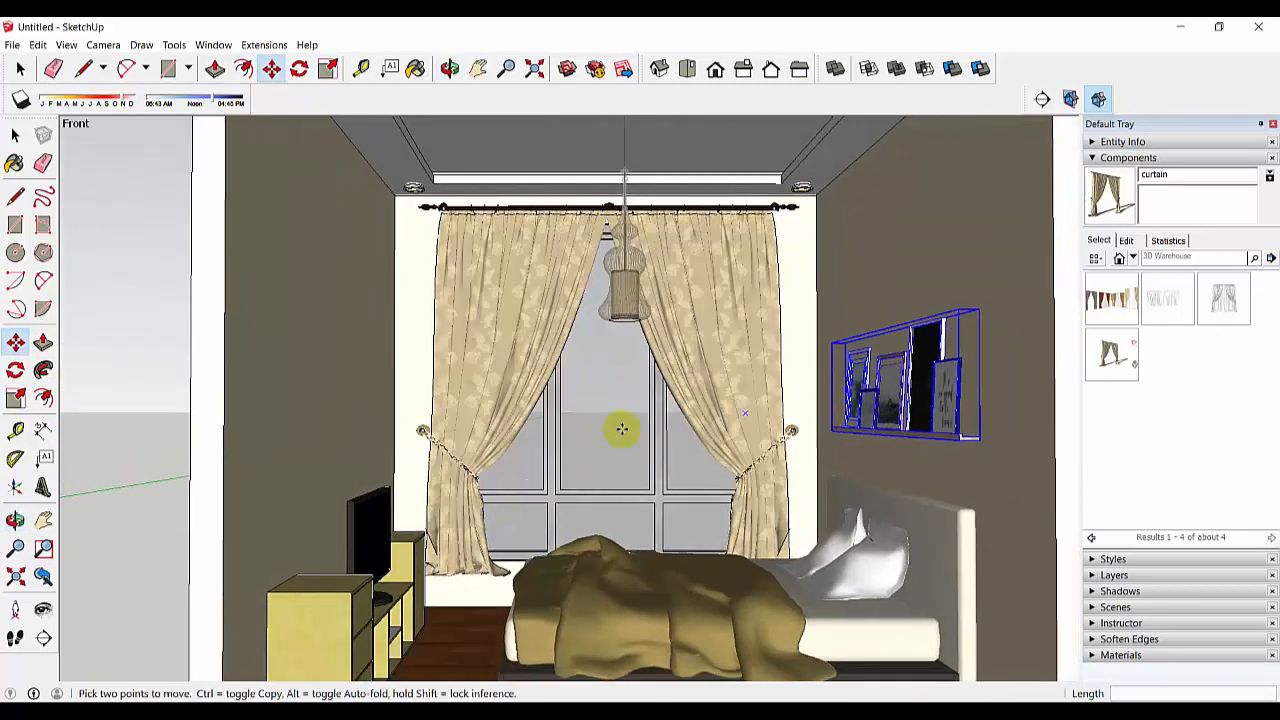
Place a vertical guide line on the TV-side wall through the midpoint of its top edge, measured from the wall's front edge.
{"action": "middle_click_drag", "start_coordinate": [574, 449], "coordinate": [249, 391]}
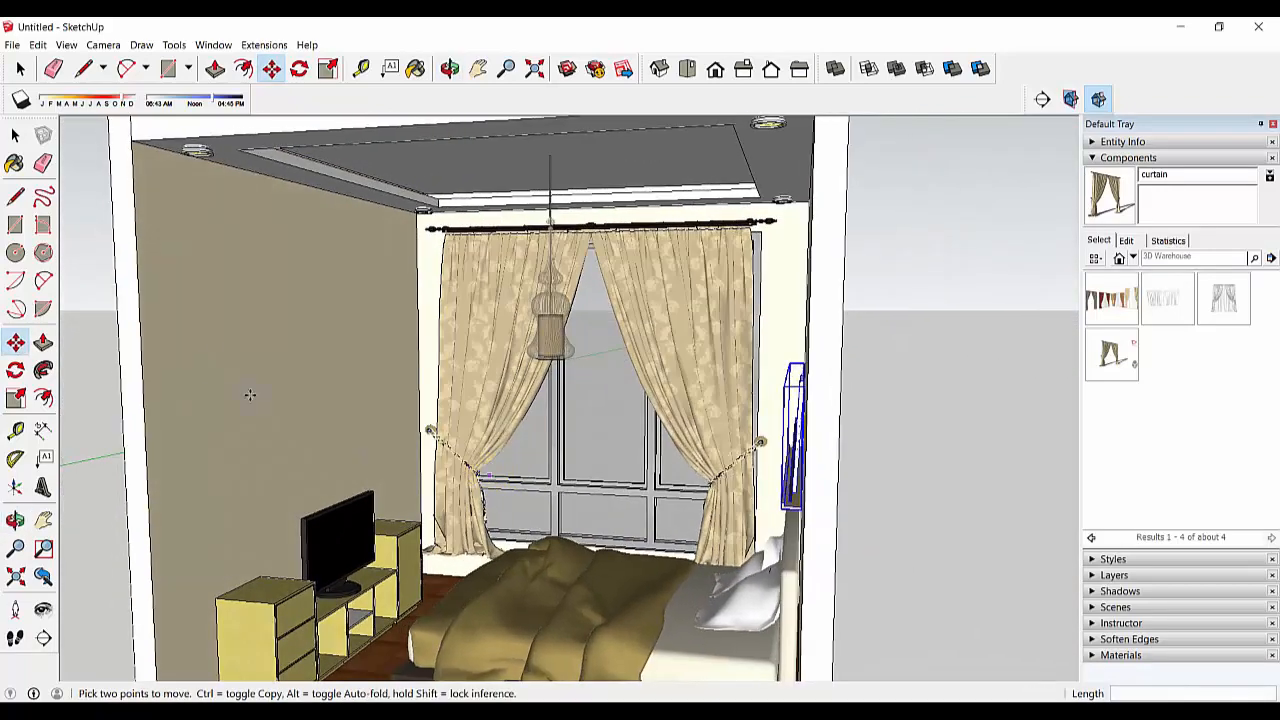
{"action": "key", "text": "l"}
{"action": "left_click", "coordinate": [313, 187]}
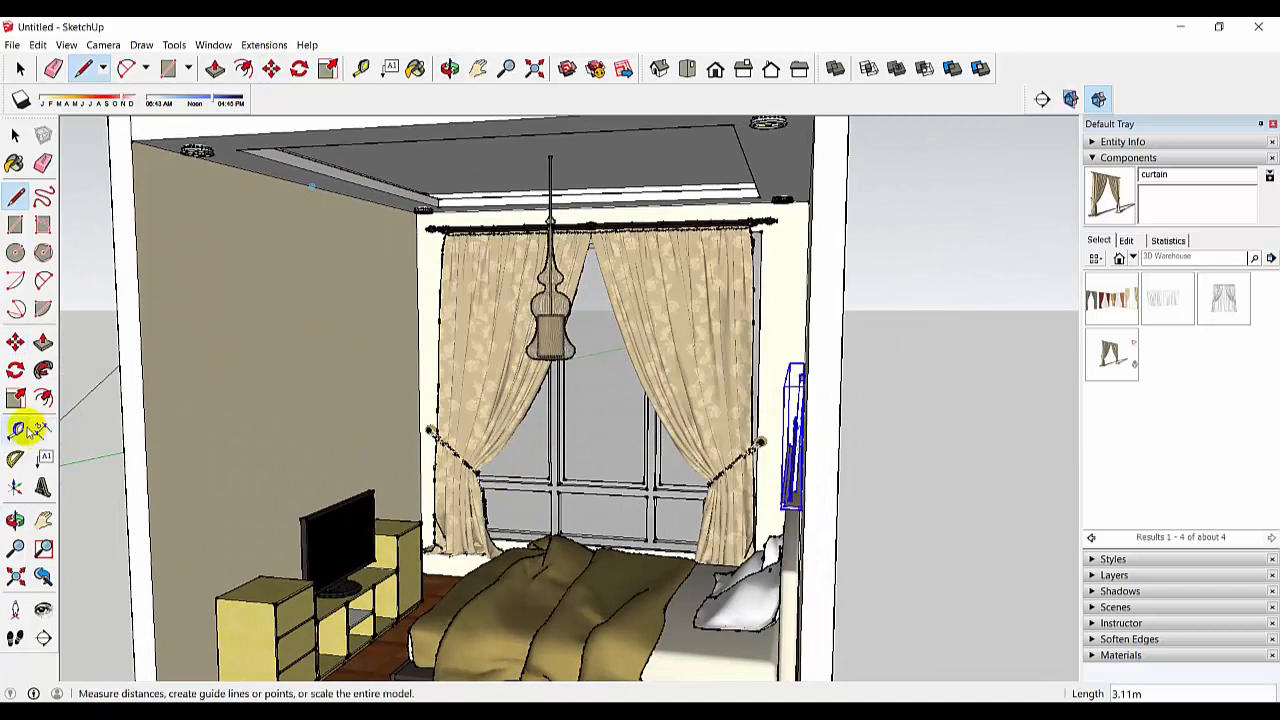
{"action": "left_click", "coordinate": [15, 430]}
{"action": "left_click", "coordinate": [143, 405]}
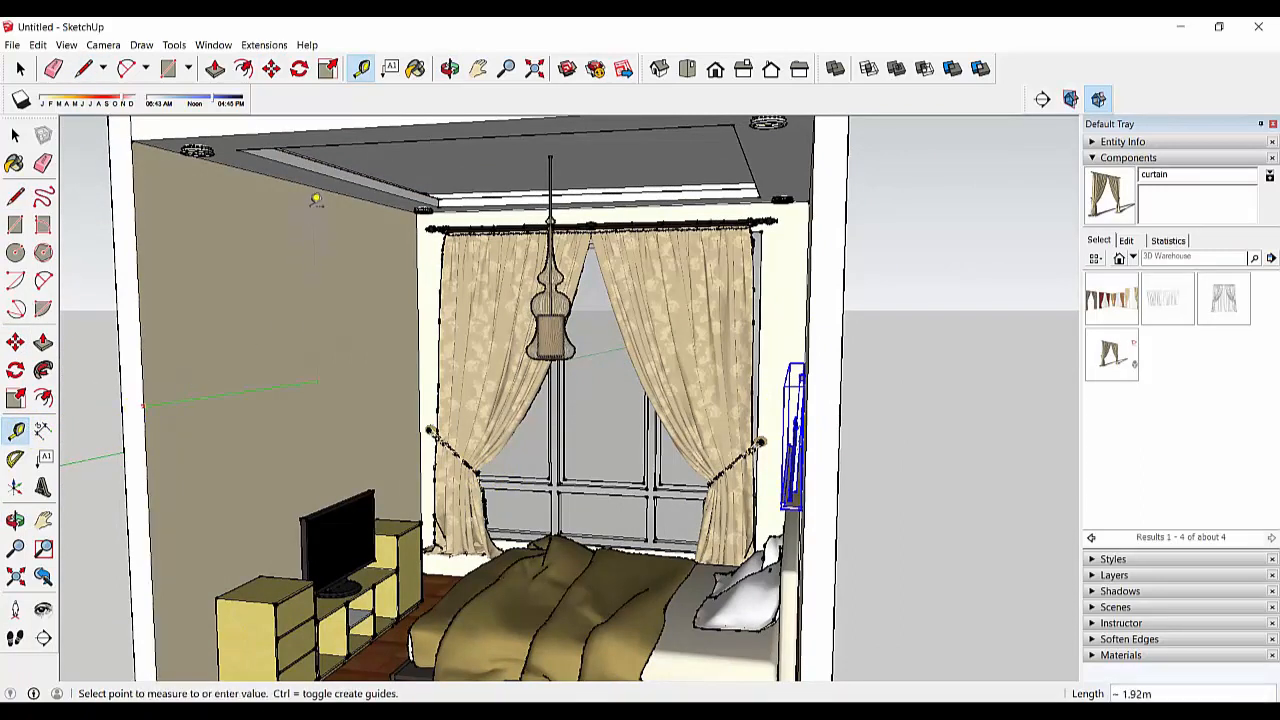
{"action": "left_click", "coordinate": [316, 183]}
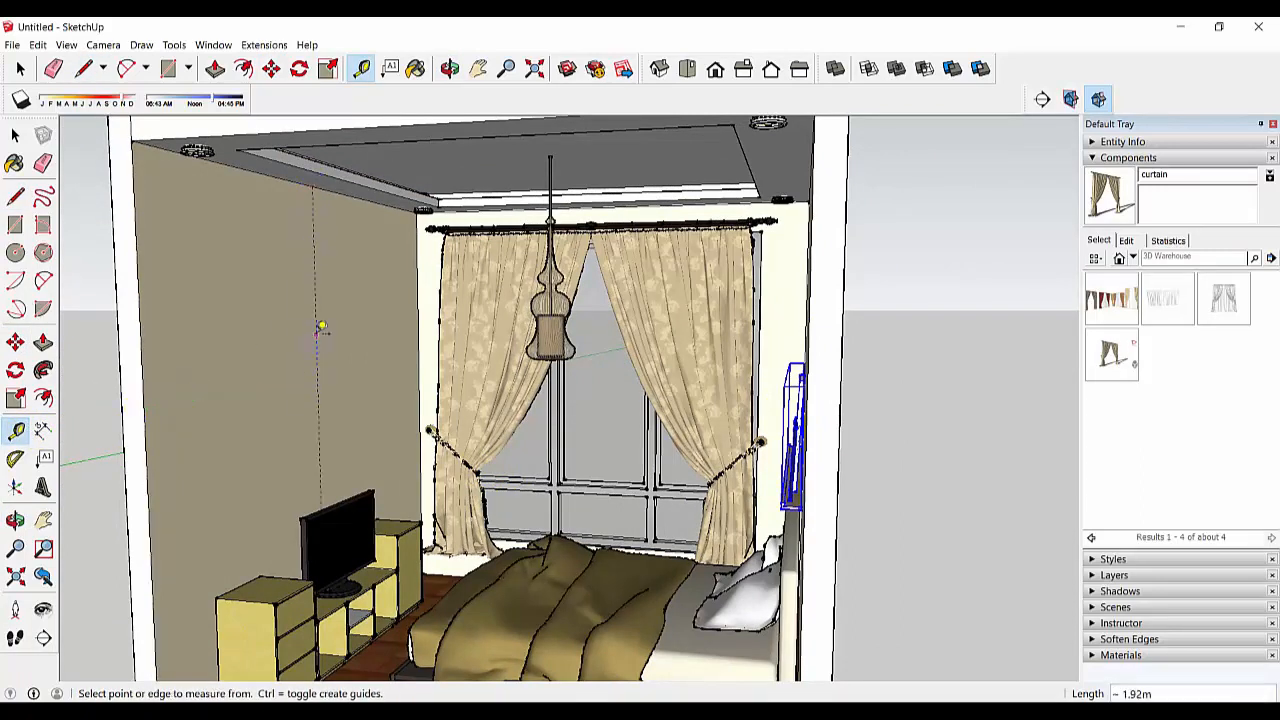
Add two parallel vertical guides on the TV-side wall, each offset 0.3 m to either side of the centre guide.
{"action": "left_click", "coordinate": [318, 330]}
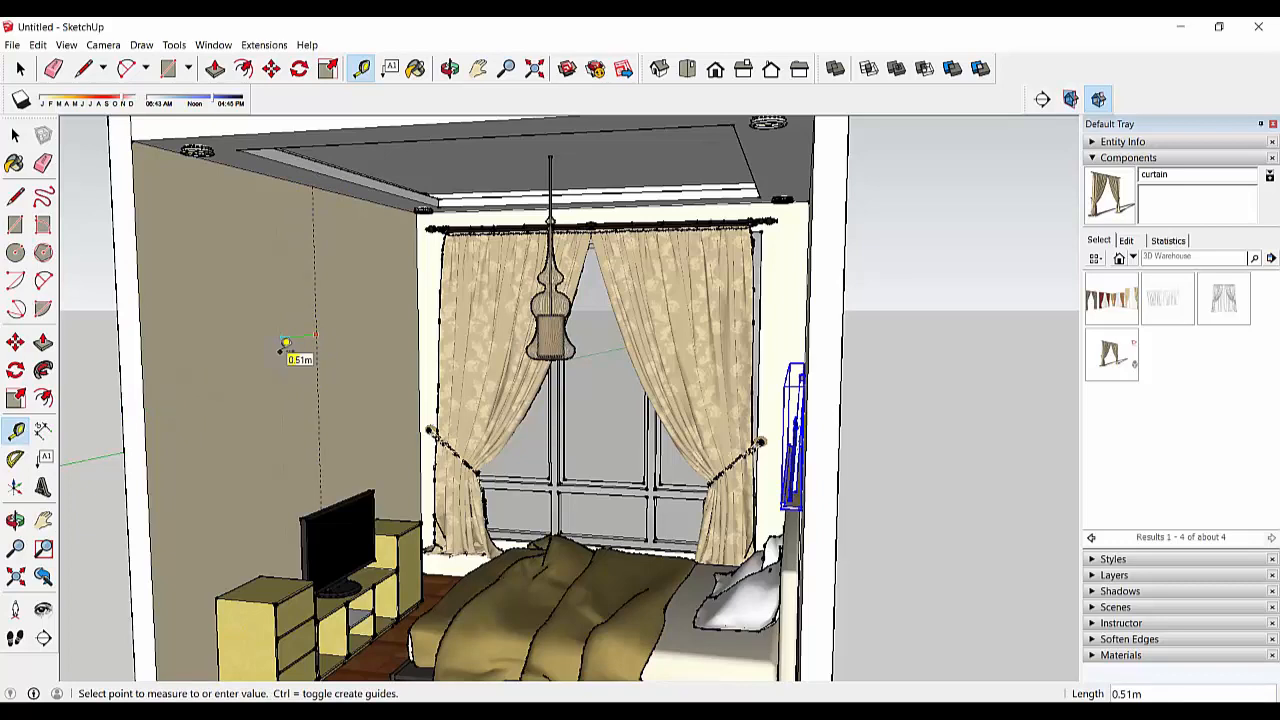
{"action": "type", "text": "0.3"}
{"action": "key", "text": "Return"}
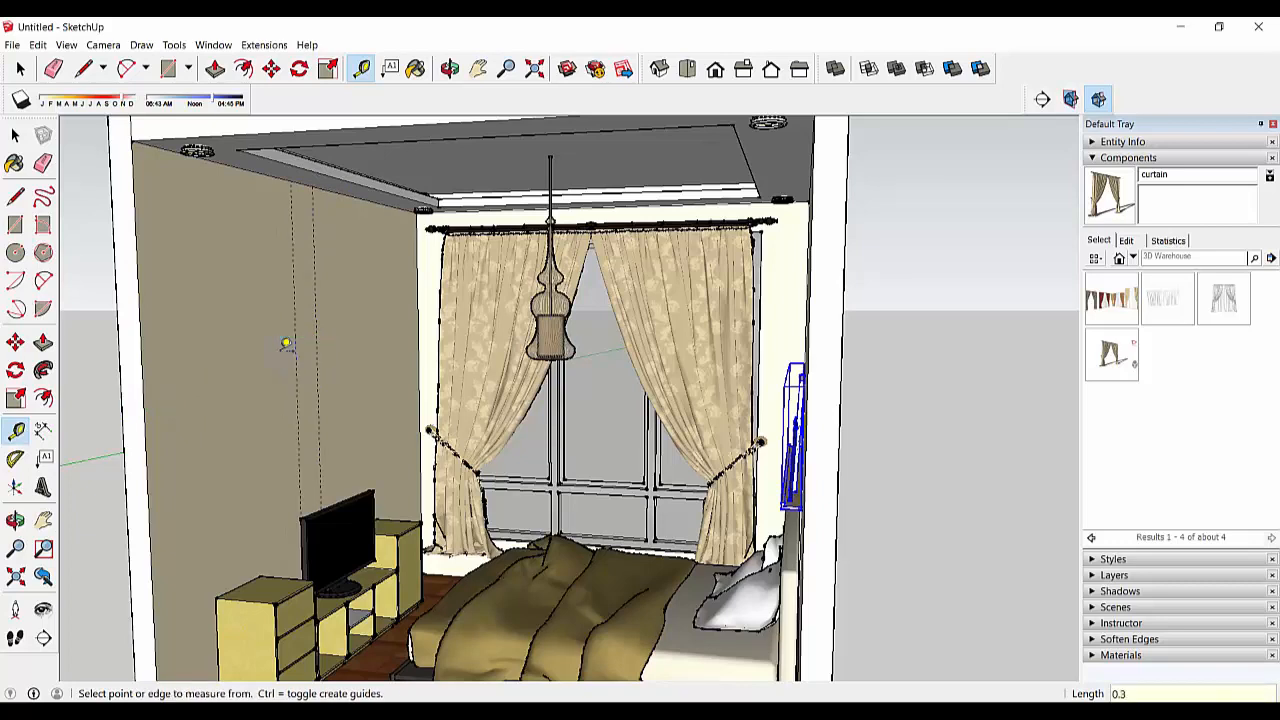
{"action": "left_click", "coordinate": [317, 343]}
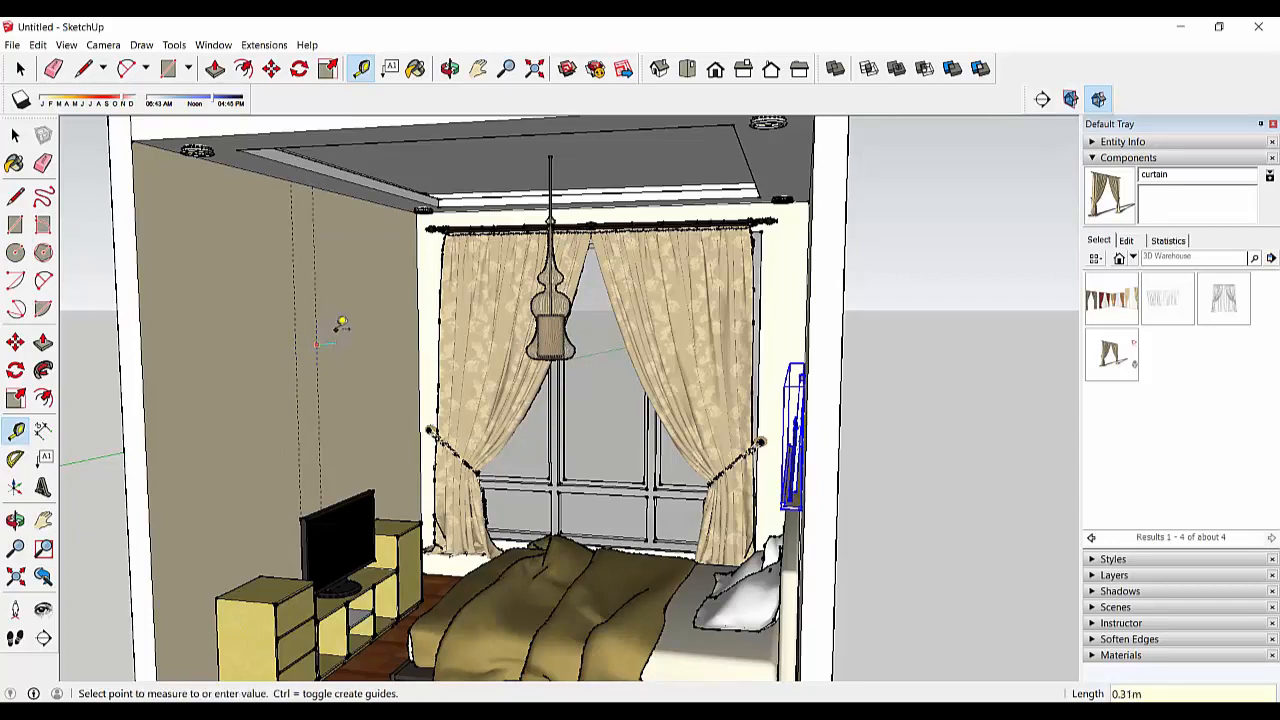
{"action": "type", "text": "0.3"}
{"action": "key", "text": "Return"}
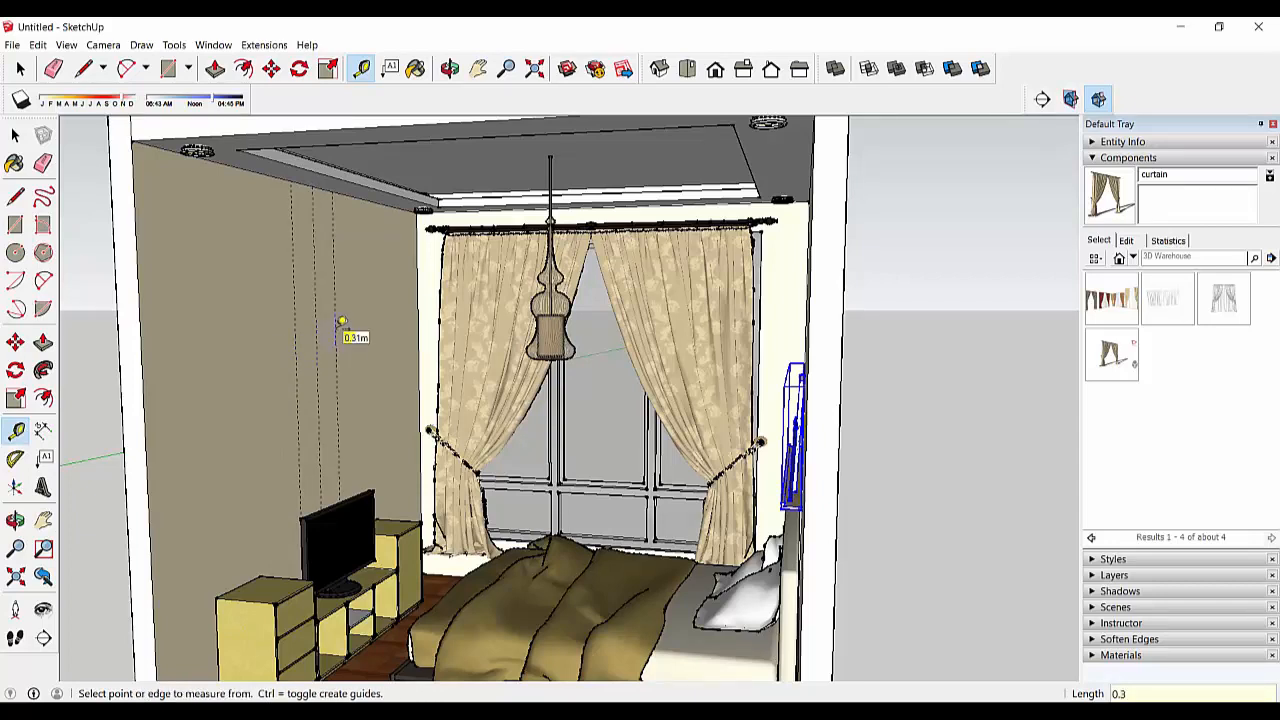
Try to draw a rectangle between the outer guides on the wall behind the TV unit.
{"action": "left_click", "coordinate": [15, 224]}
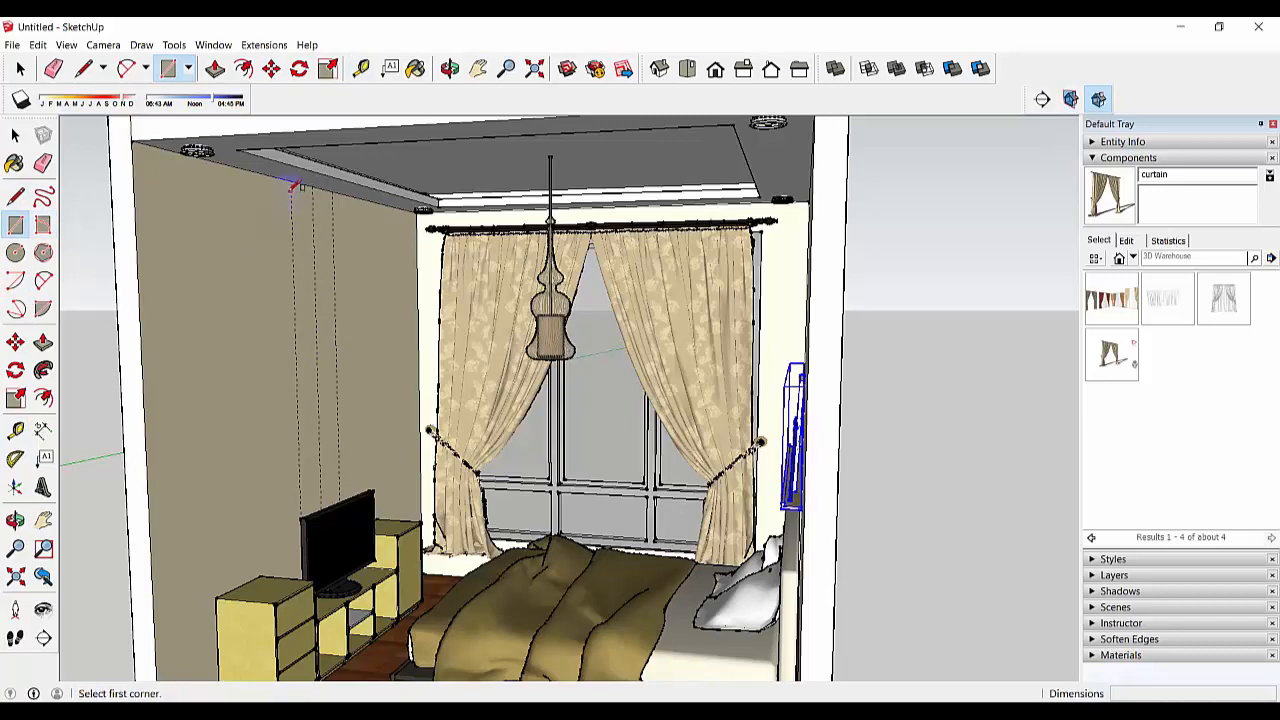
{"action": "left_click", "coordinate": [290, 182]}
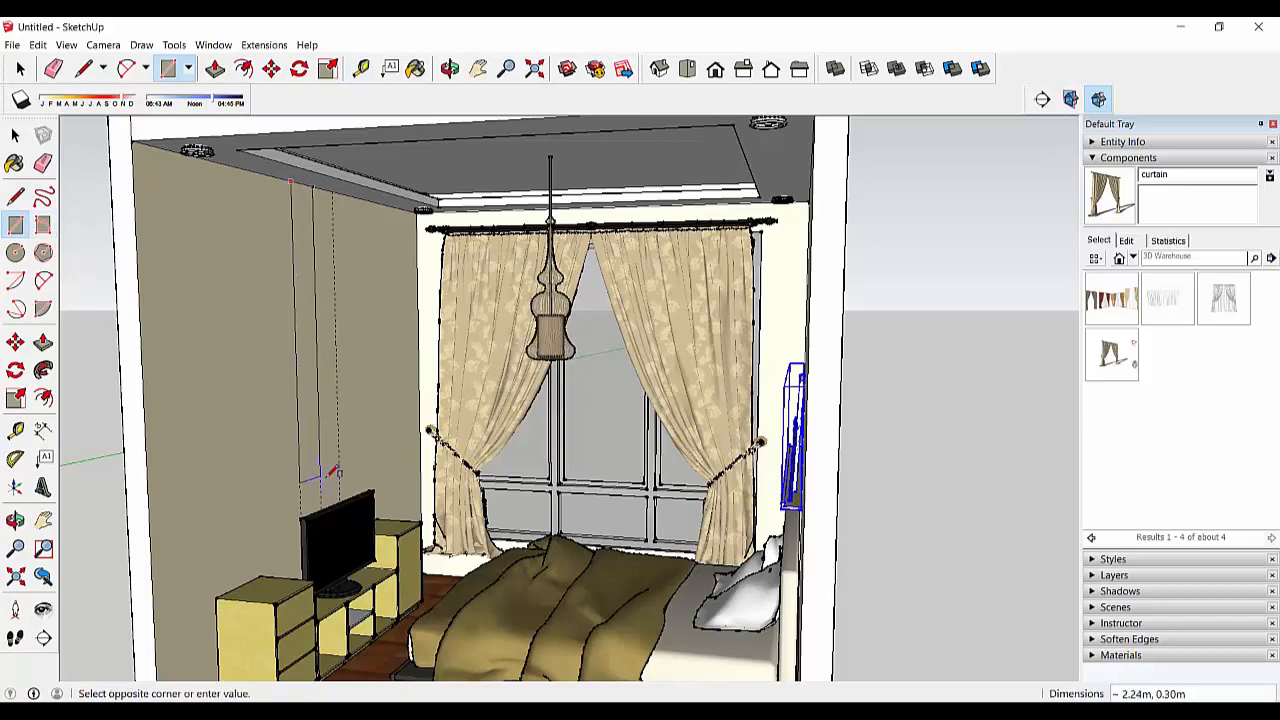
{"action": "middle_click_drag", "start_coordinate": [344, 498], "coordinate": [339, 436], "text": "shift"}
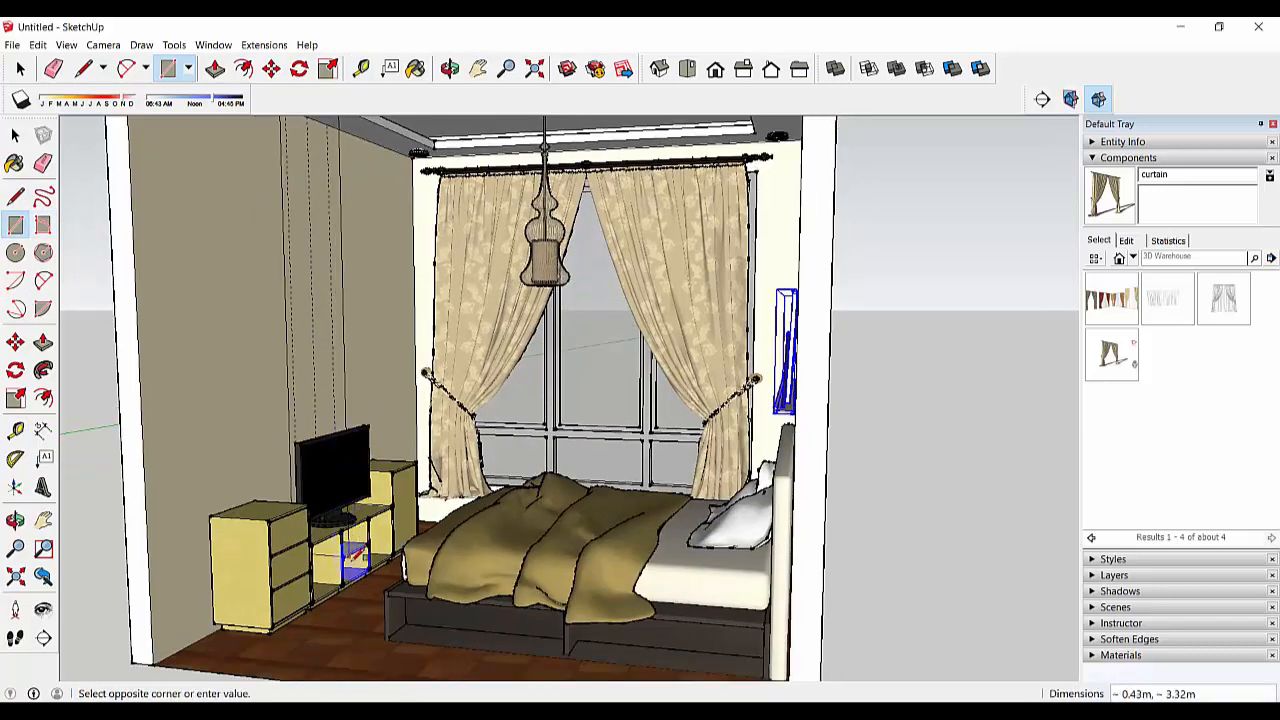
{"action": "scroll", "coordinate": [353, 569], "scroll_direction": "up", "scroll_amount": 1}
{"action": "left_click", "coordinate": [352, 573]}
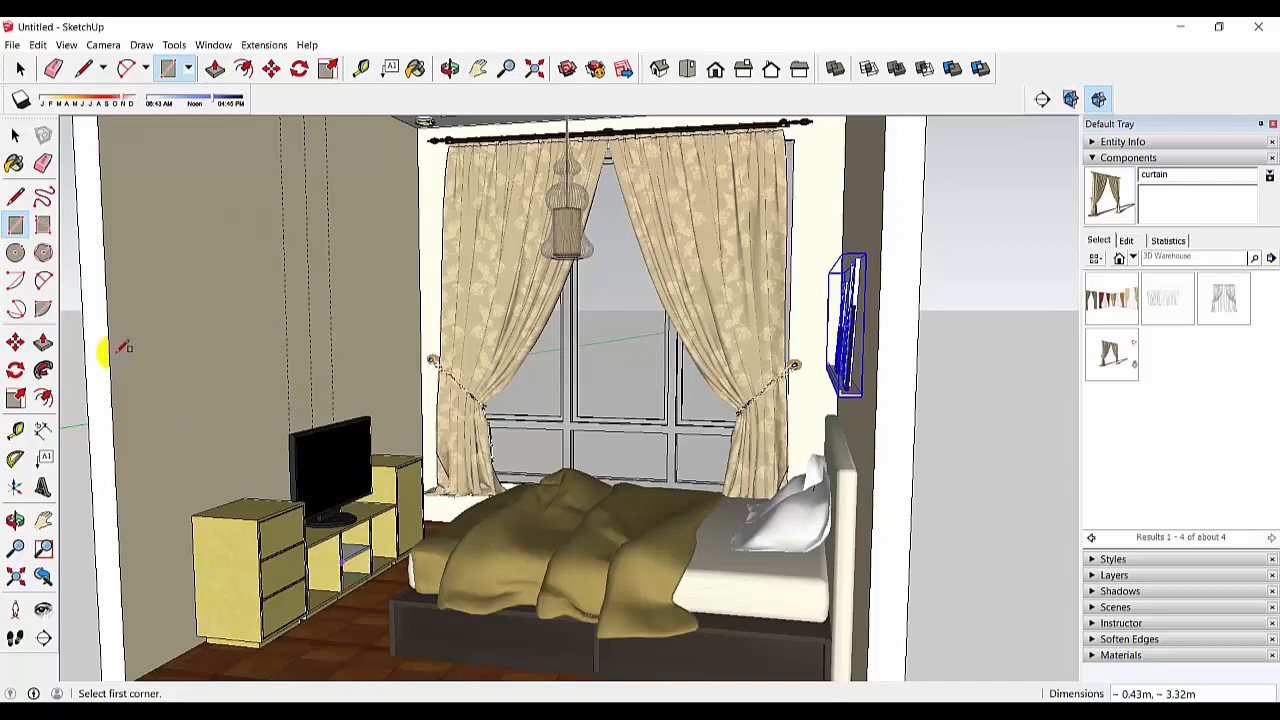
Hide the TV unit component to expose the wall behind it down to the floor.
{"action": "left_click", "coordinate": [15, 134]}
{"action": "left_click", "coordinate": [295, 567]}
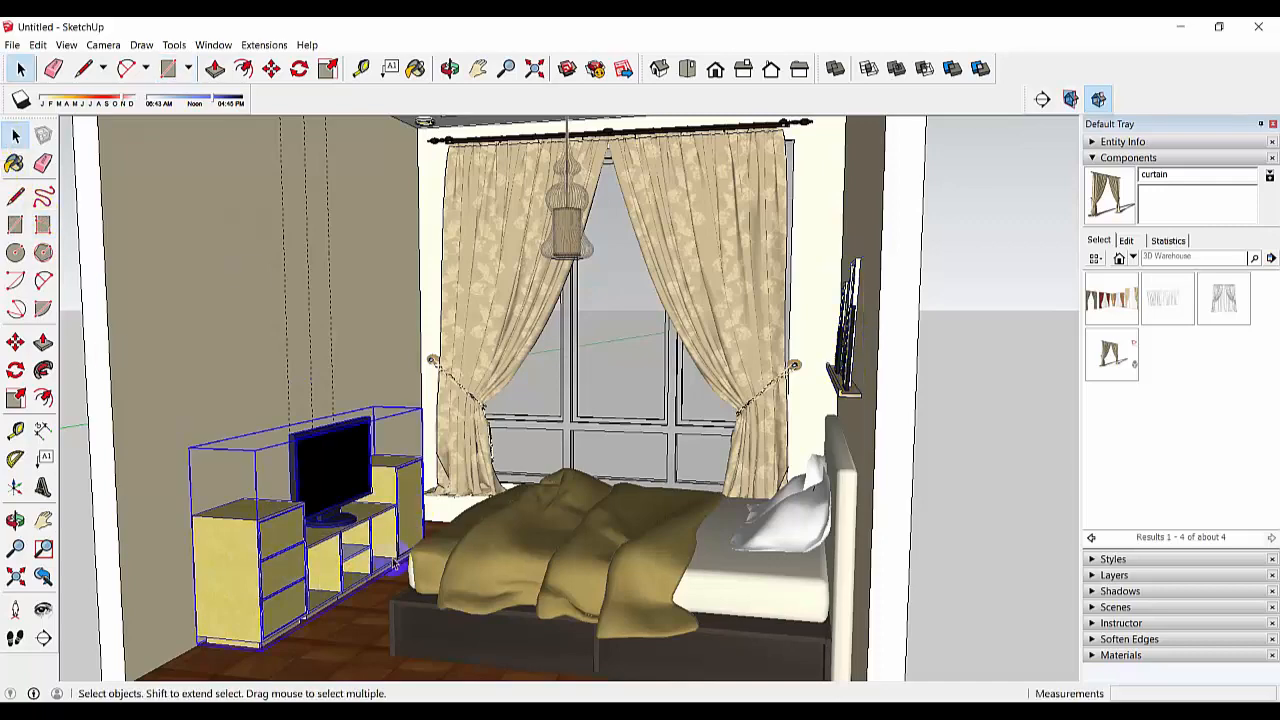
{"action": "right_click", "coordinate": [295, 543]}
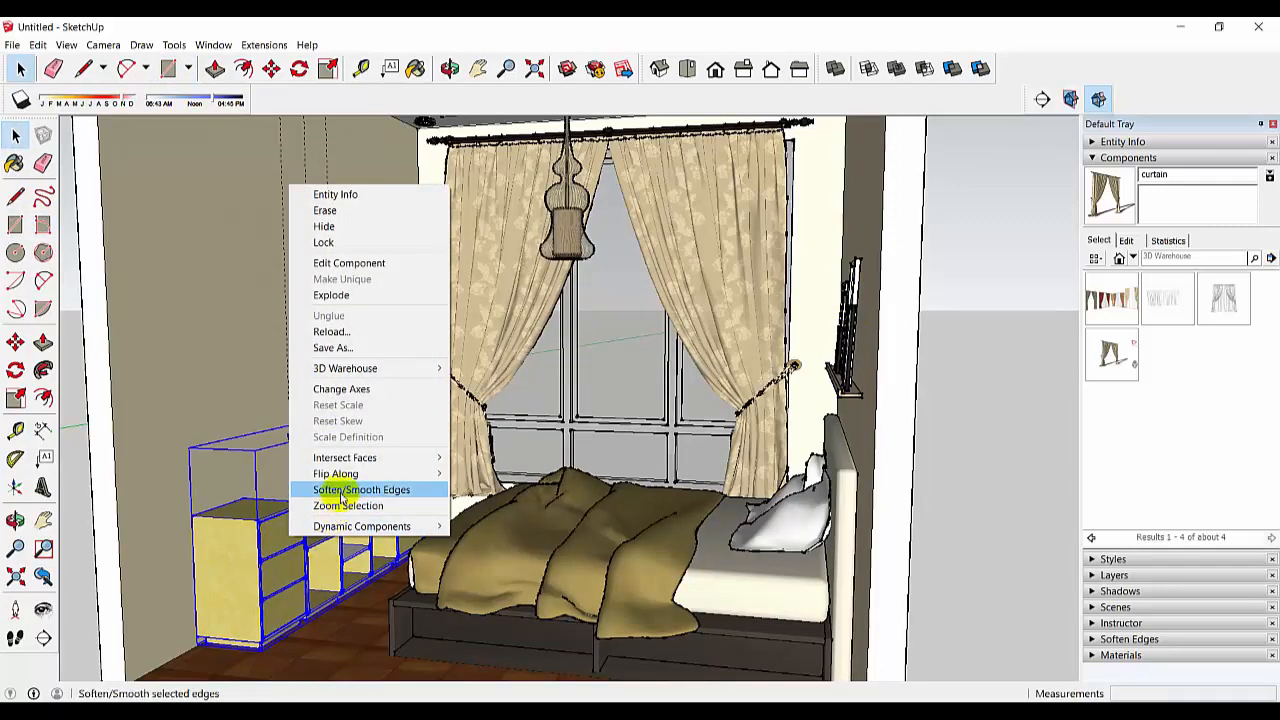
{"action": "left_click", "coordinate": [325, 227]}
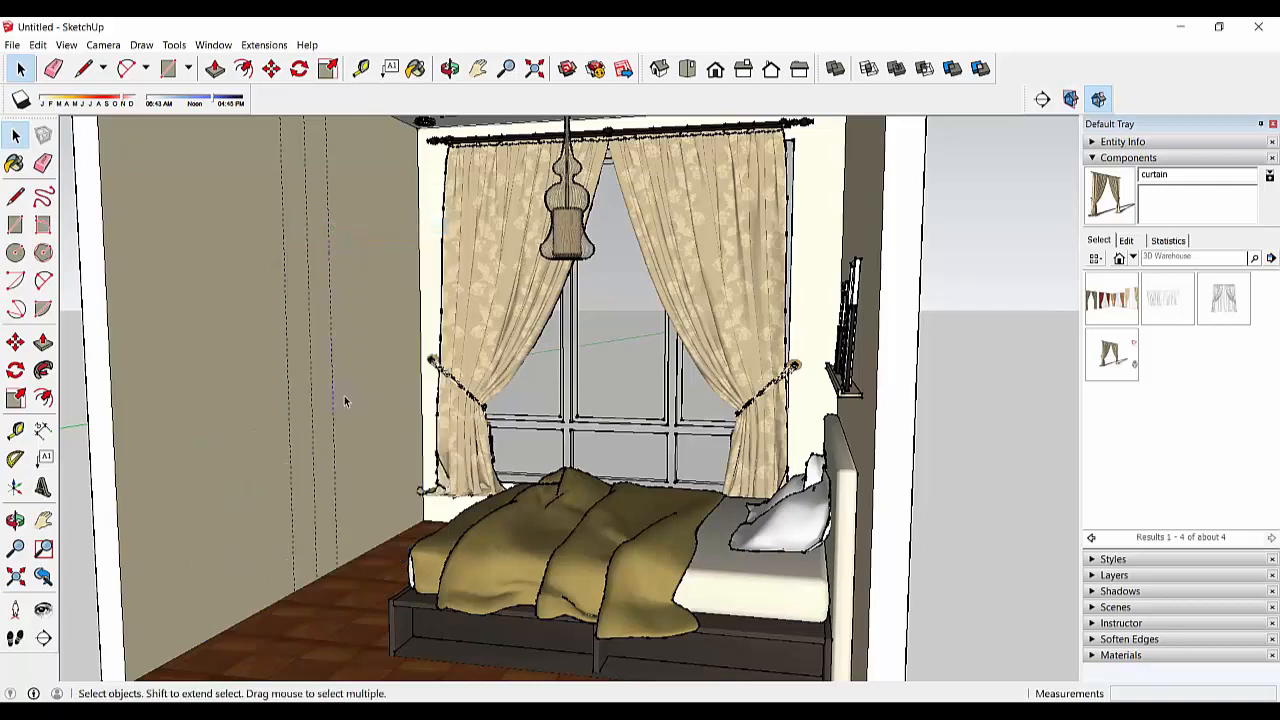
Draw a 0.60 m by 3.60 m rectangle on the TV-side wall between the outer guides, from ceiling to floor.
{"action": "middle_click_drag", "start_coordinate": [381, 397], "coordinate": [228, 375]}
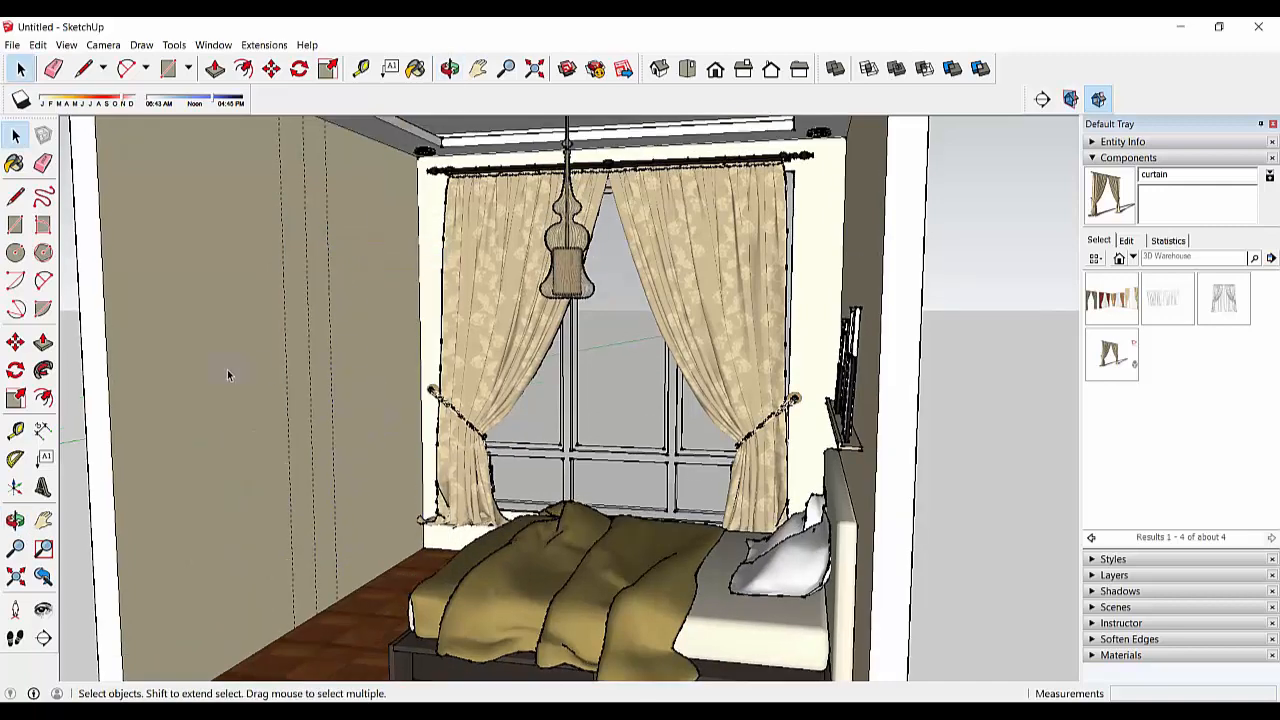
{"action": "left_click", "coordinate": [15, 225]}
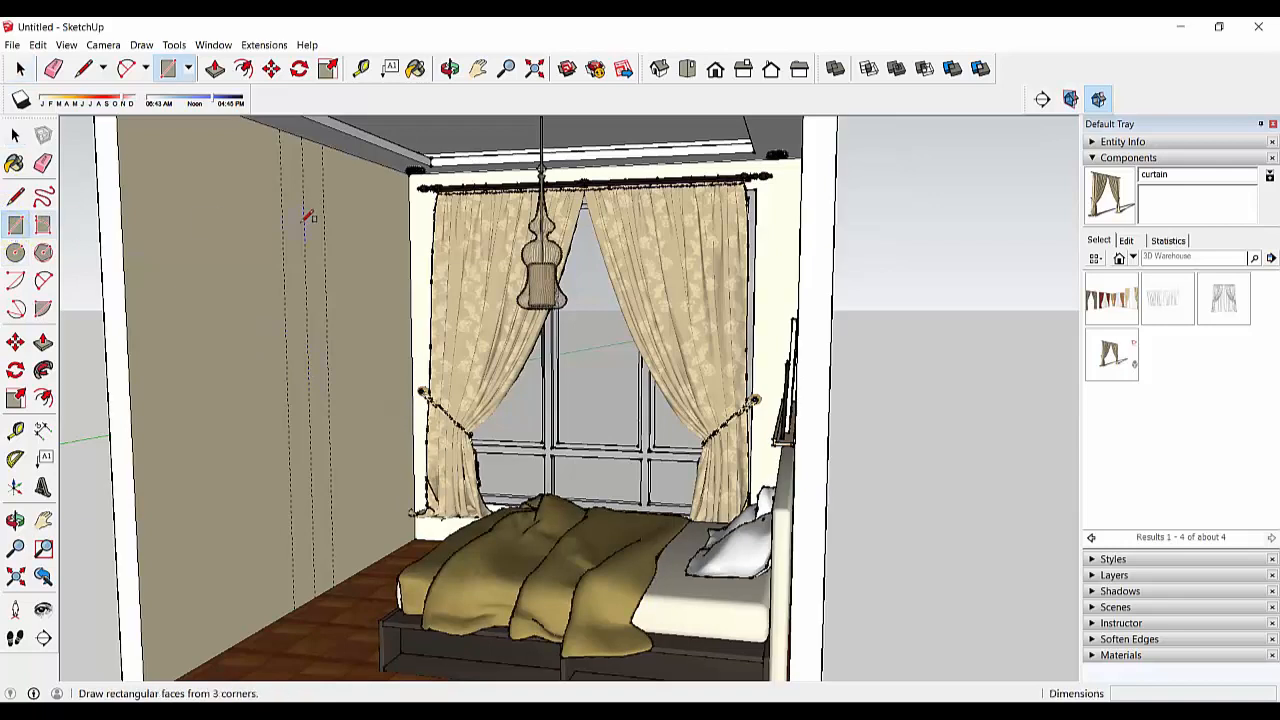
{"action": "left_click", "coordinate": [280, 129]}
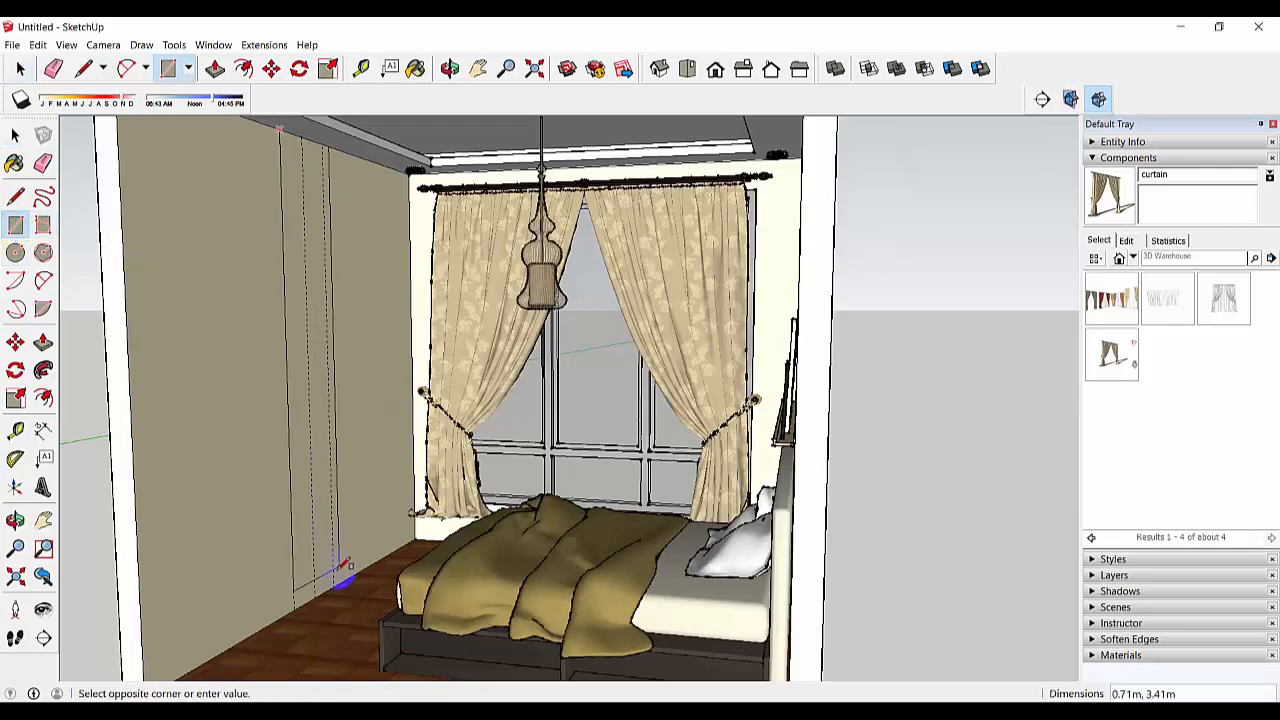
{"action": "left_click", "coordinate": [333, 597]}
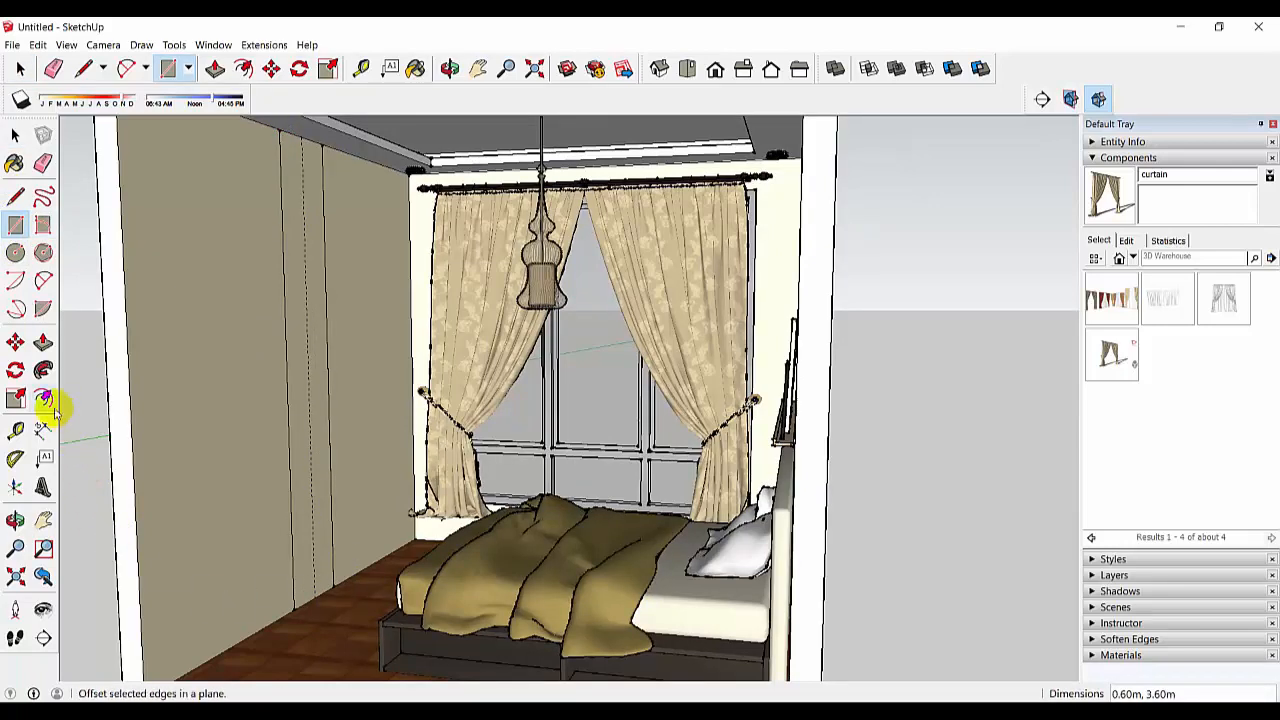
Extrude the rectangular wall strip 0.07 m into the room with Push/Pull.
{"action": "left_click", "coordinate": [43, 342]}
{"action": "left_click", "coordinate": [309, 516]}
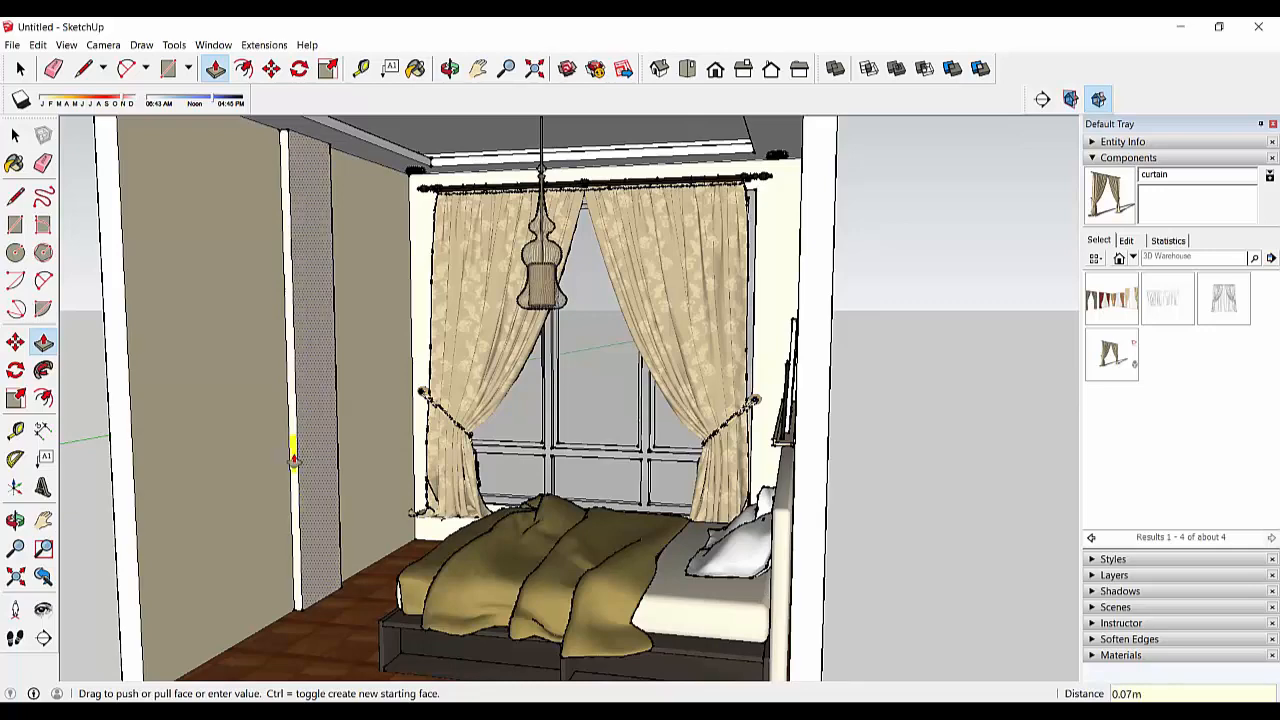
{"action": "middle_click_drag", "start_coordinate": [291, 440], "coordinate": [305, 430]}
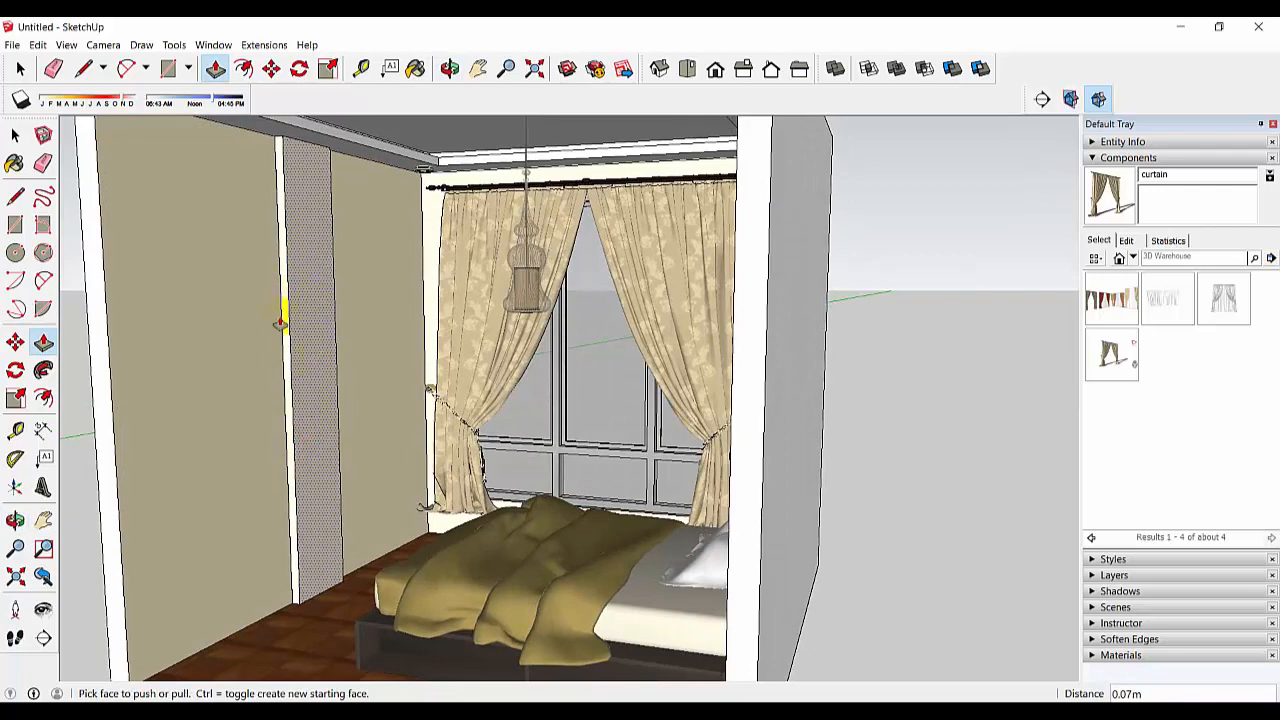
{"action": "left_click", "coordinate": [15, 134]}
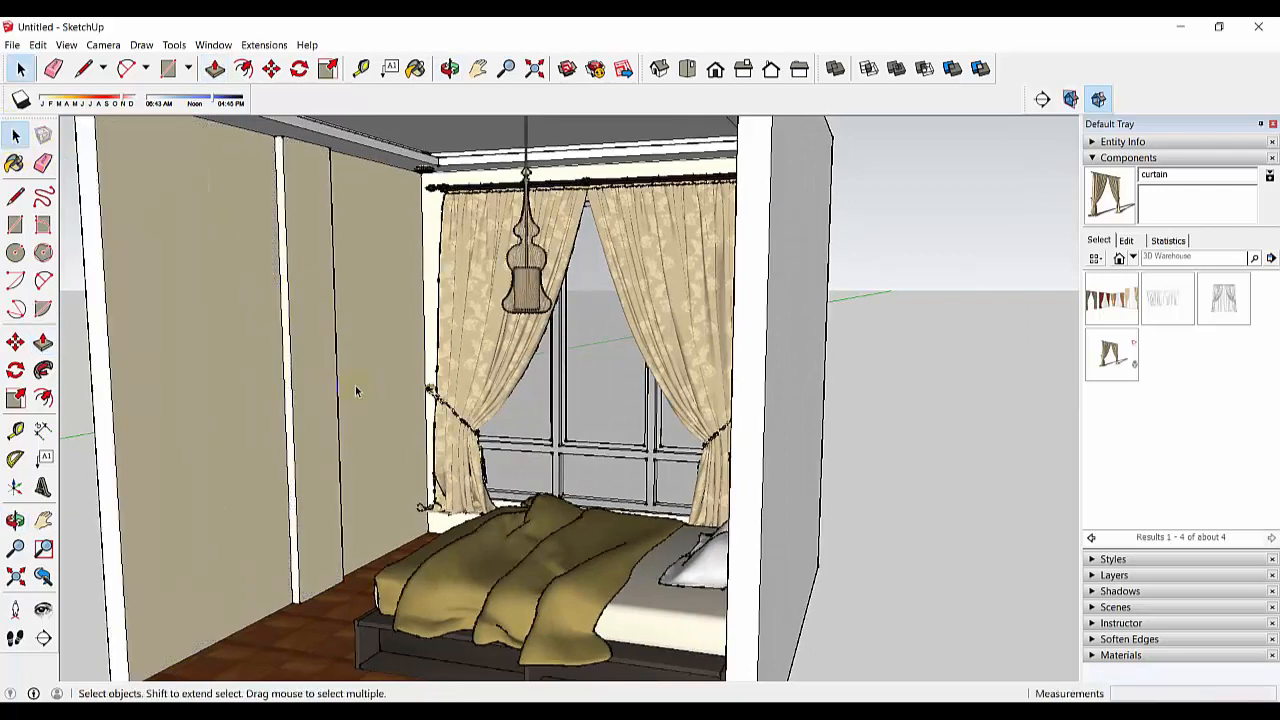
Switch the Materials collection from Colors to Wood and browse its swatches for the raised wall strip.
{"action": "left_click", "coordinate": [1090, 655]}
{"action": "scroll", "coordinate": [1123, 531], "scroll_direction": "down", "scroll_amount": 5}
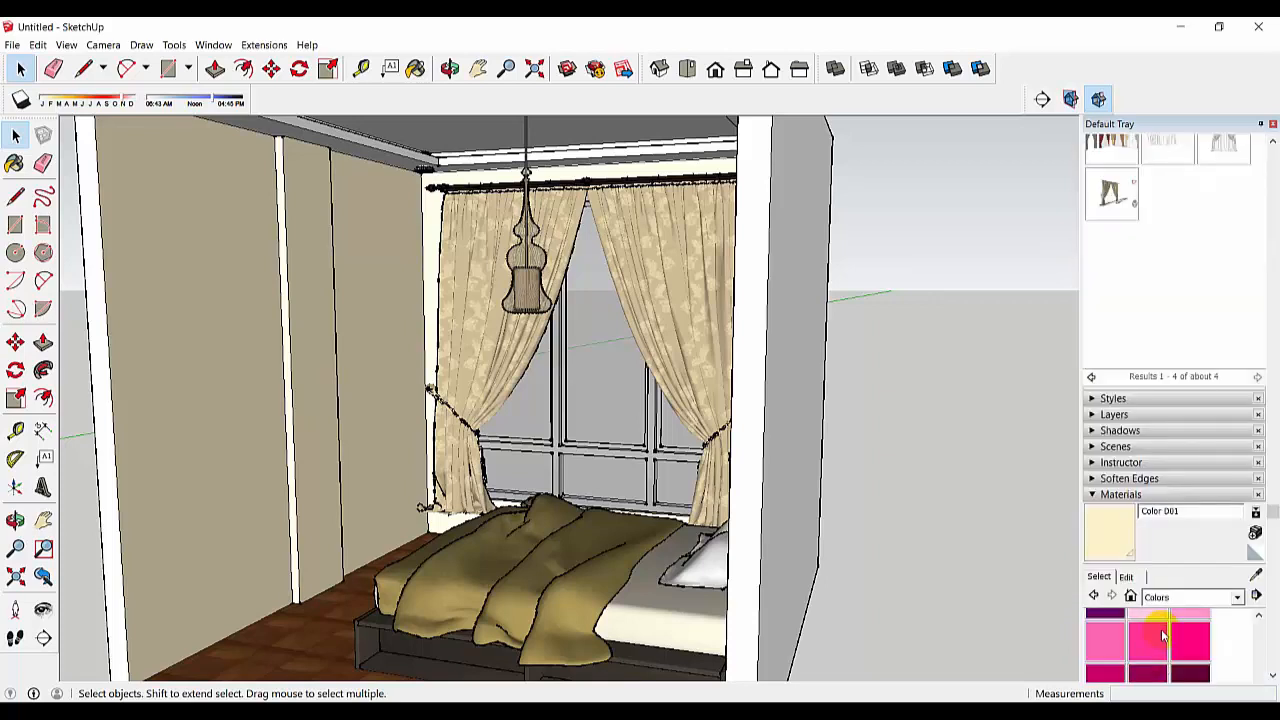
{"action": "left_click", "coordinate": [1160, 529]}
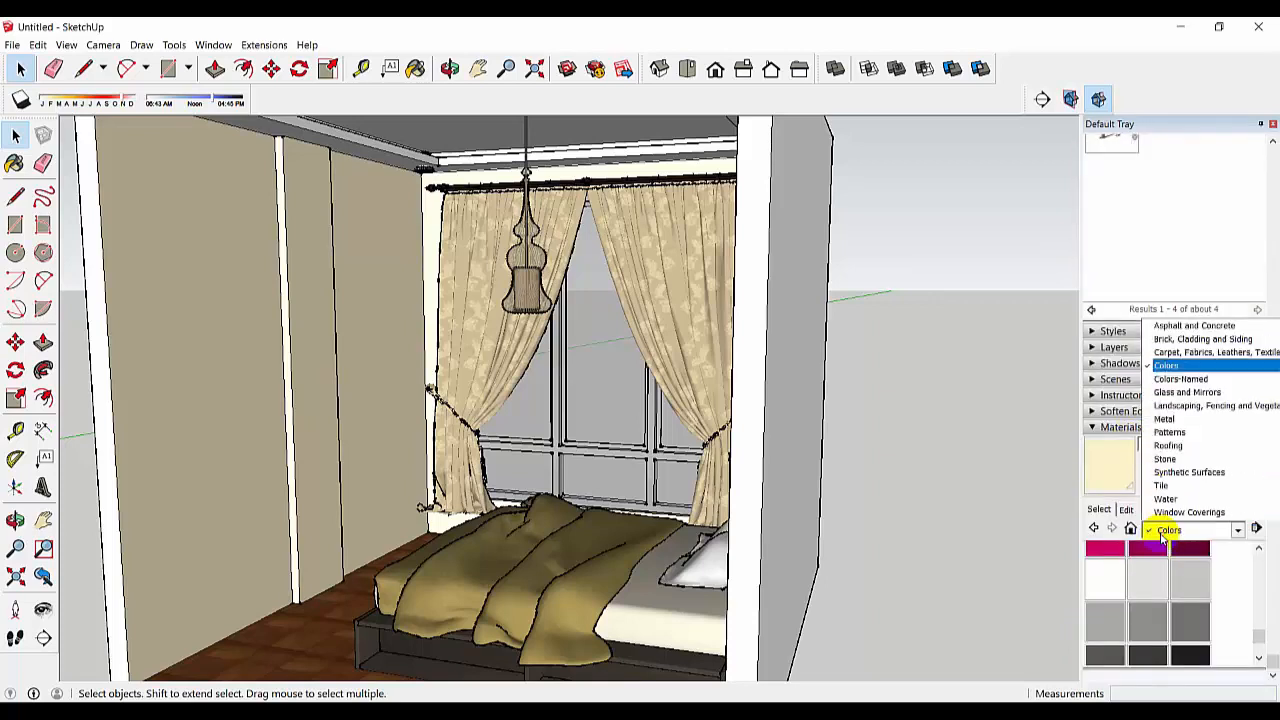
{"action": "left_click", "coordinate": [1183, 512]}
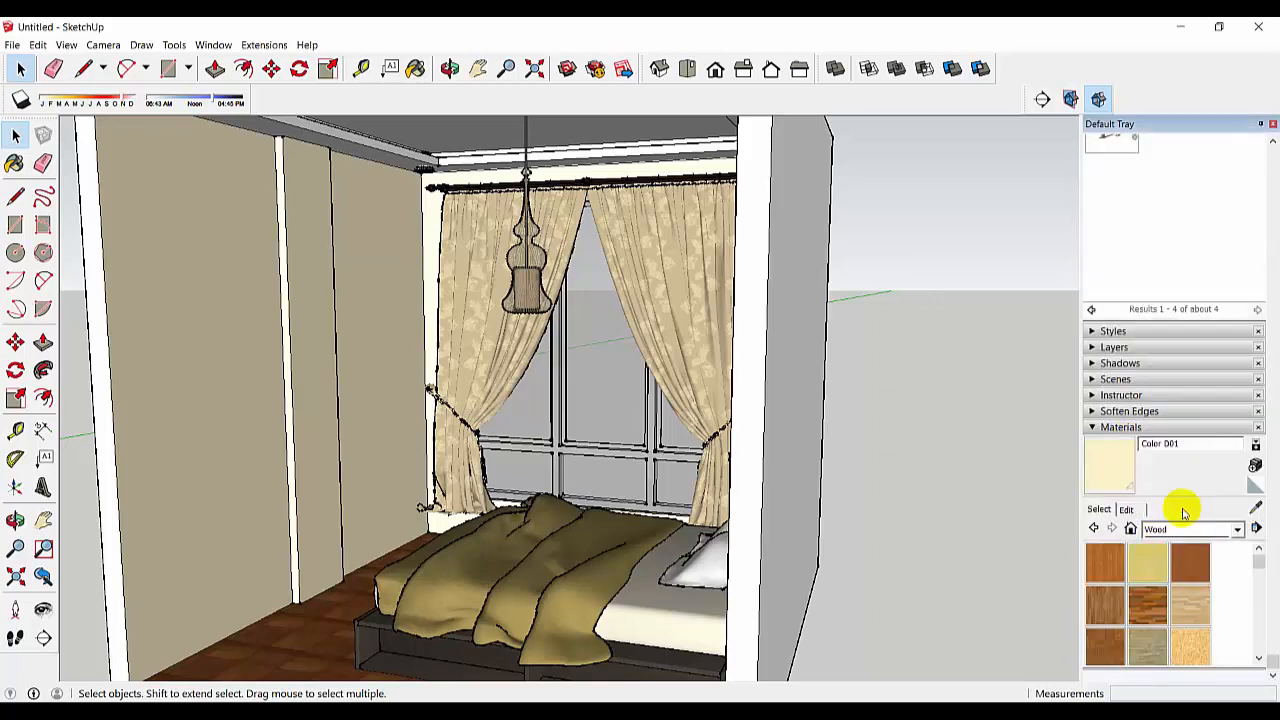
{"action": "scroll", "coordinate": [1125, 625], "scroll_direction": "down", "scroll_amount": 3}
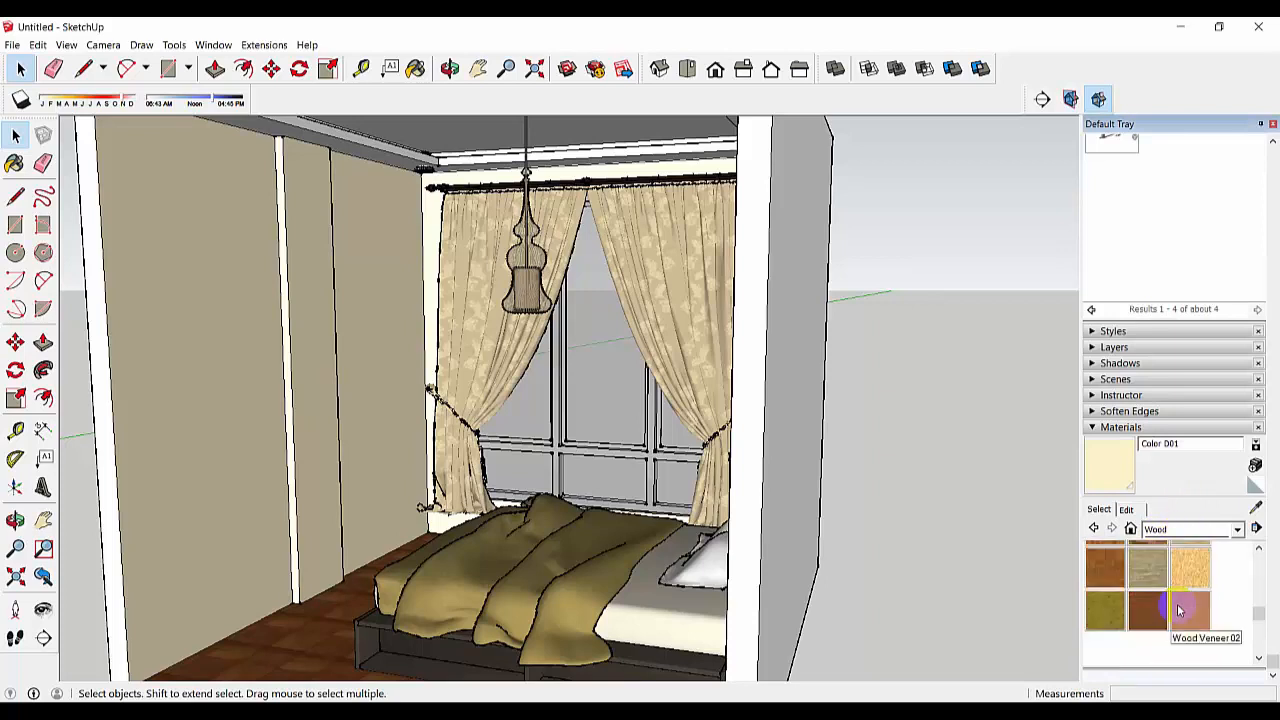
{"action": "scroll", "coordinate": [1165, 610], "scroll_direction": "up", "scroll_amount": 3}
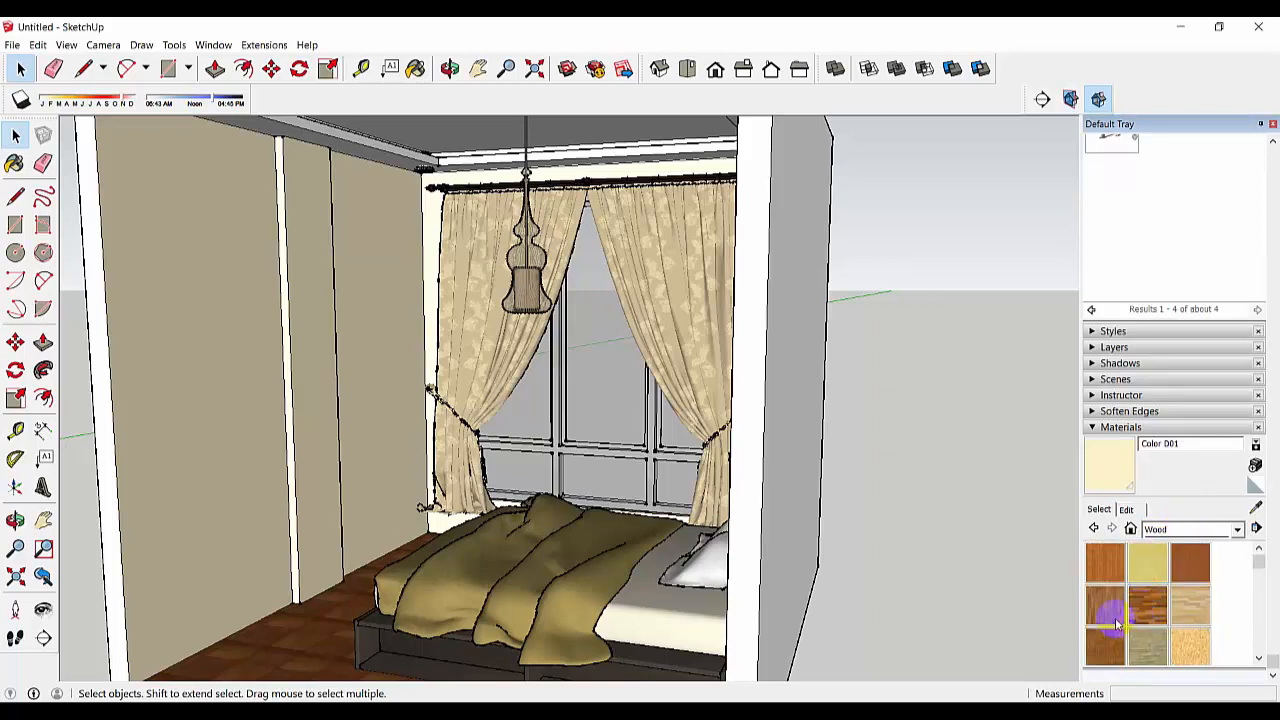
Paint the front face of the raised wall strip with the Wood Floor Dark material.
{"action": "left_click", "coordinate": [1145, 608]}
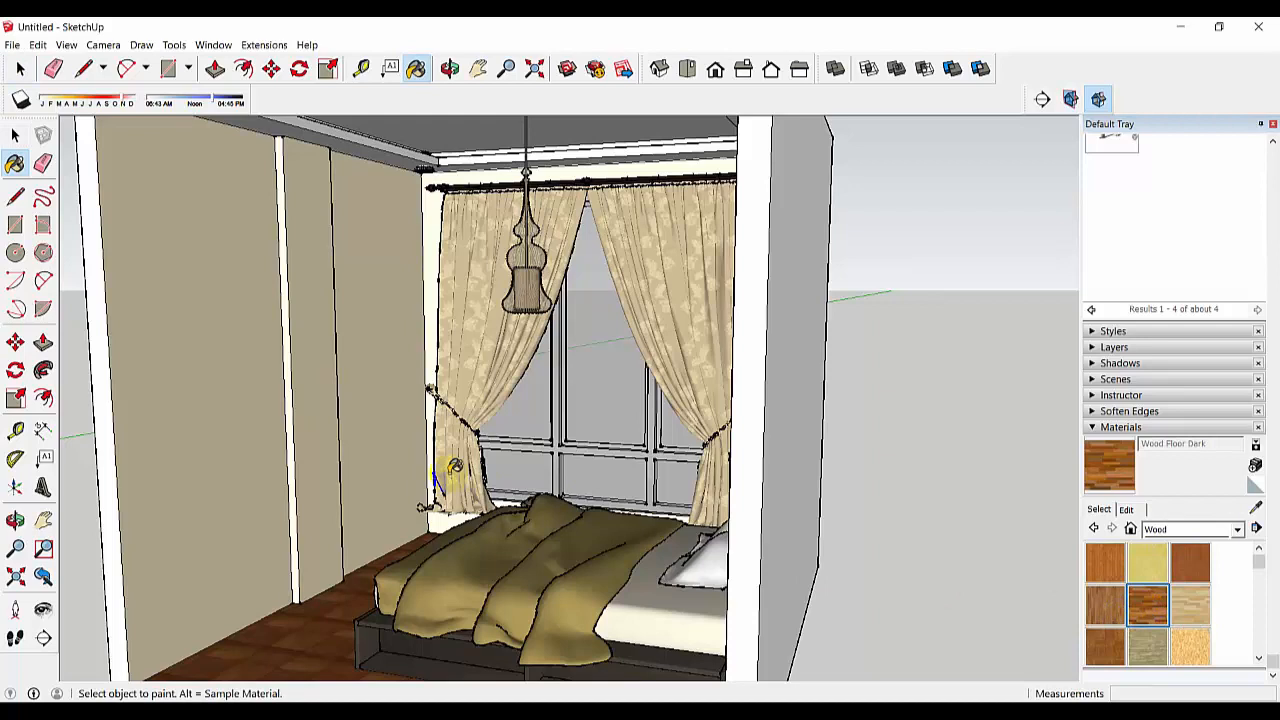
{"action": "left_click", "coordinate": [317, 440]}
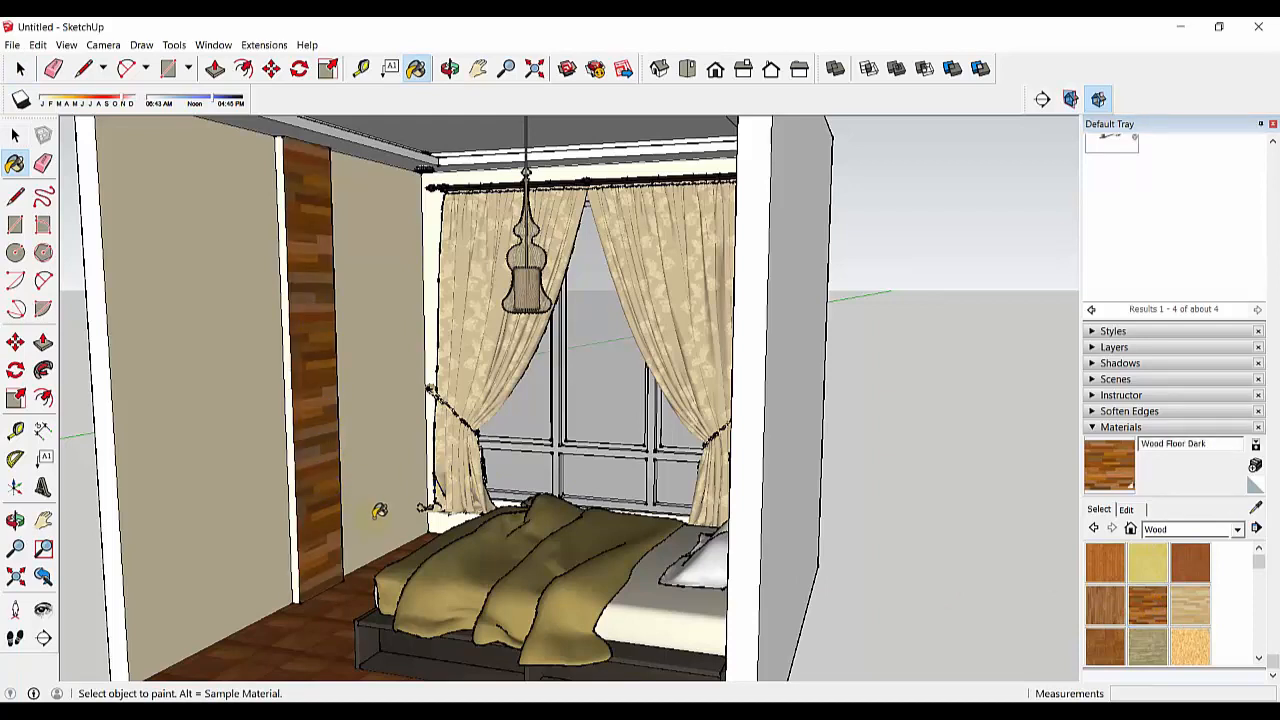
Paint the front and narrow side face of the raised wall strip with the Wood Floor material.
{"action": "left_click", "coordinate": [1106, 603]}
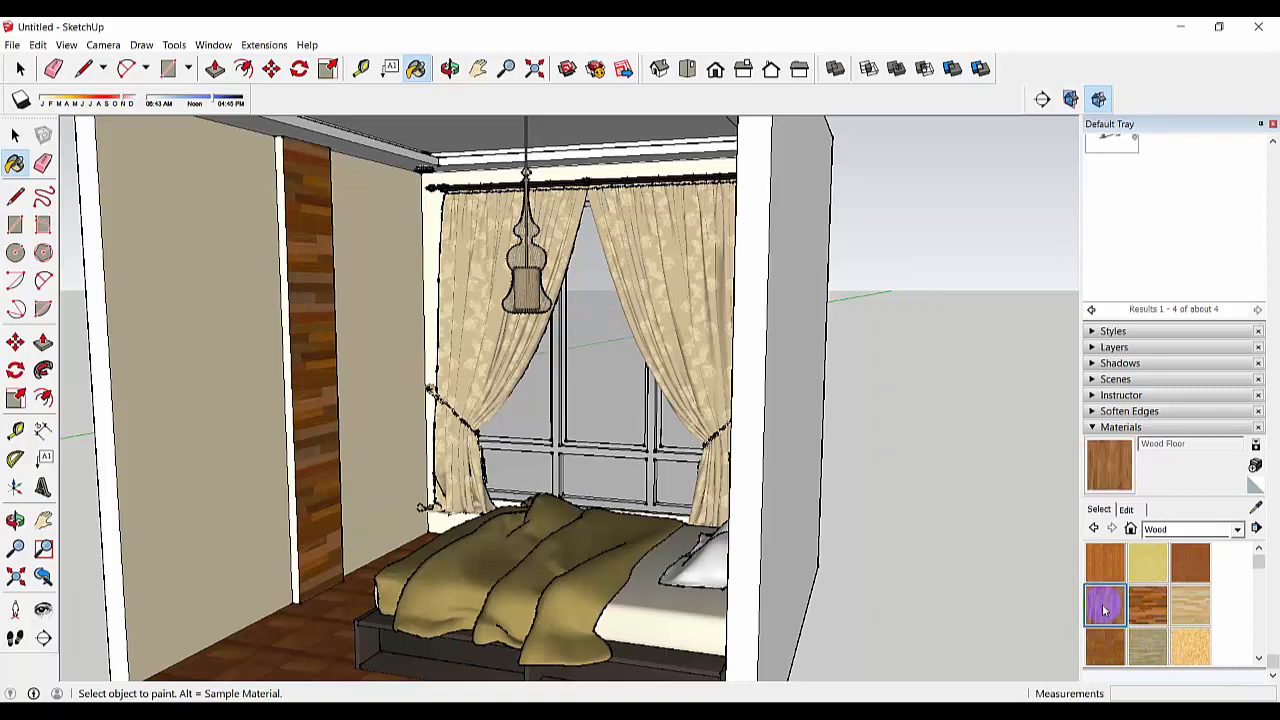
{"action": "left_click", "coordinate": [326, 505]}
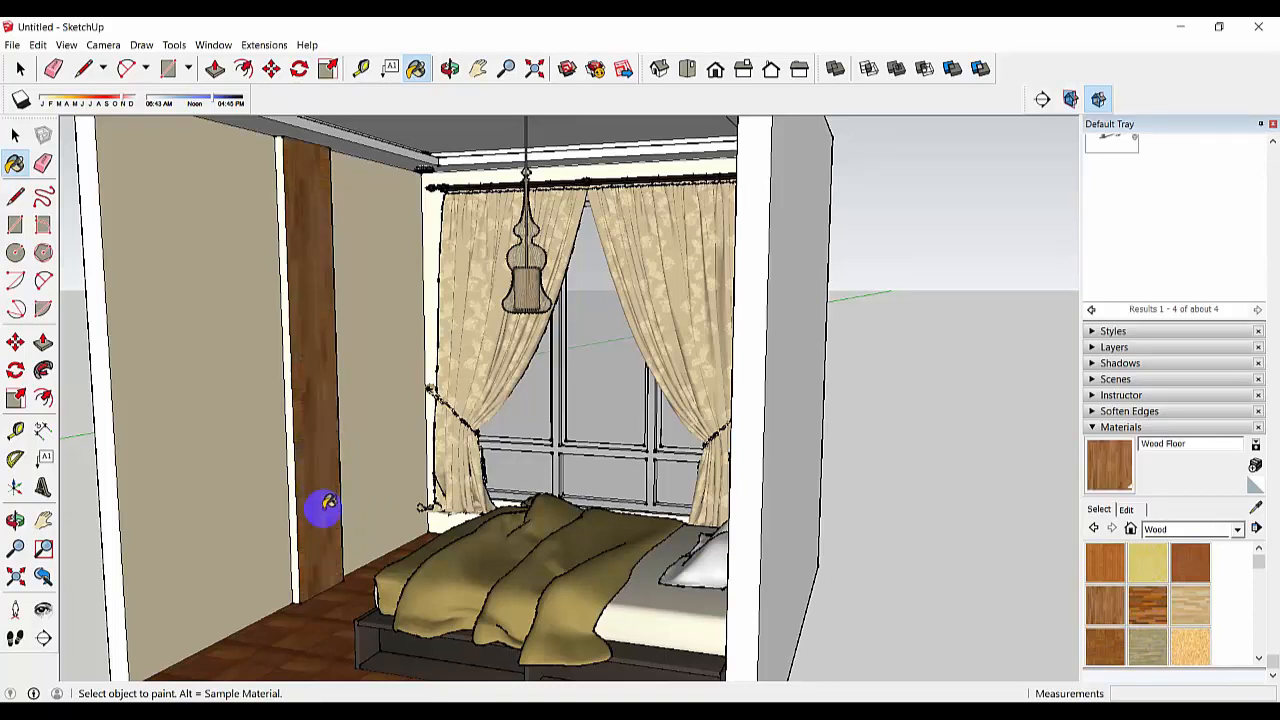
{"action": "left_click", "coordinate": [292, 455]}
{"action": "scroll", "coordinate": [326, 424], "scroll_direction": "down", "scroll_amount": 4}
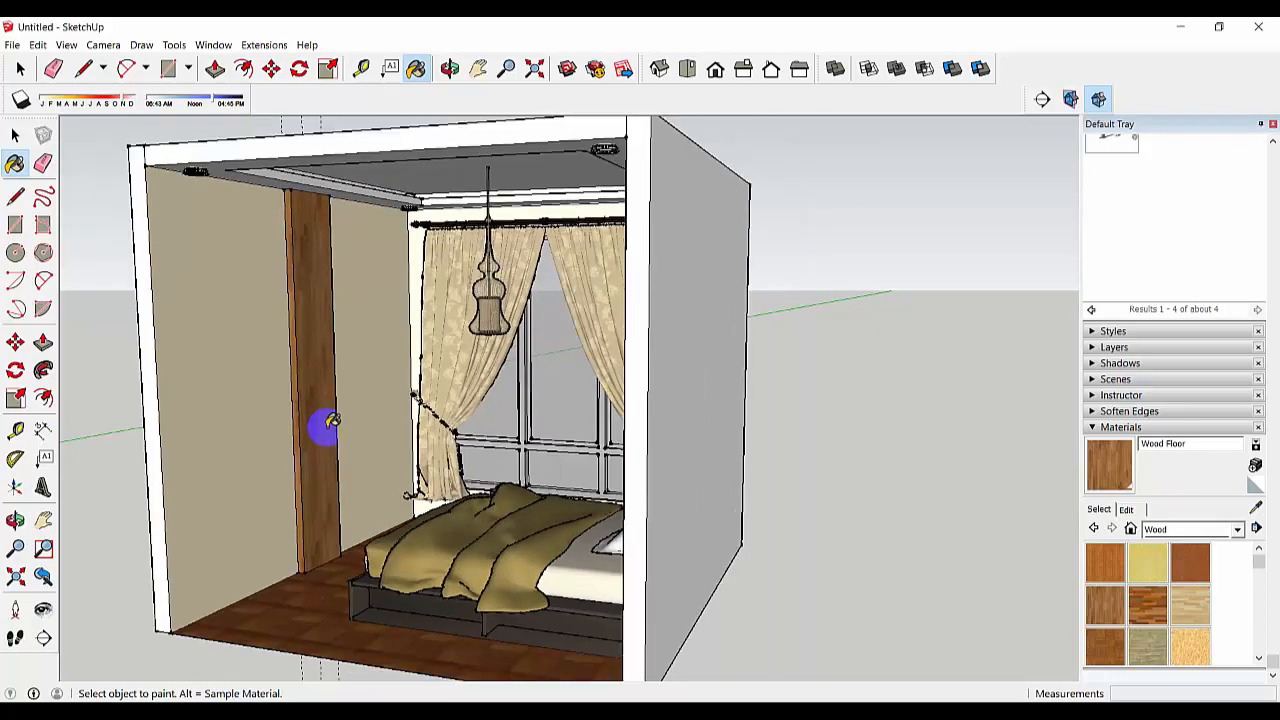
Unhide all hidden objects to bring back the TV unit, and view the furnished room from the front.
{"action": "left_click", "coordinate": [15, 135]}
{"action": "left_click", "coordinate": [38, 45]}
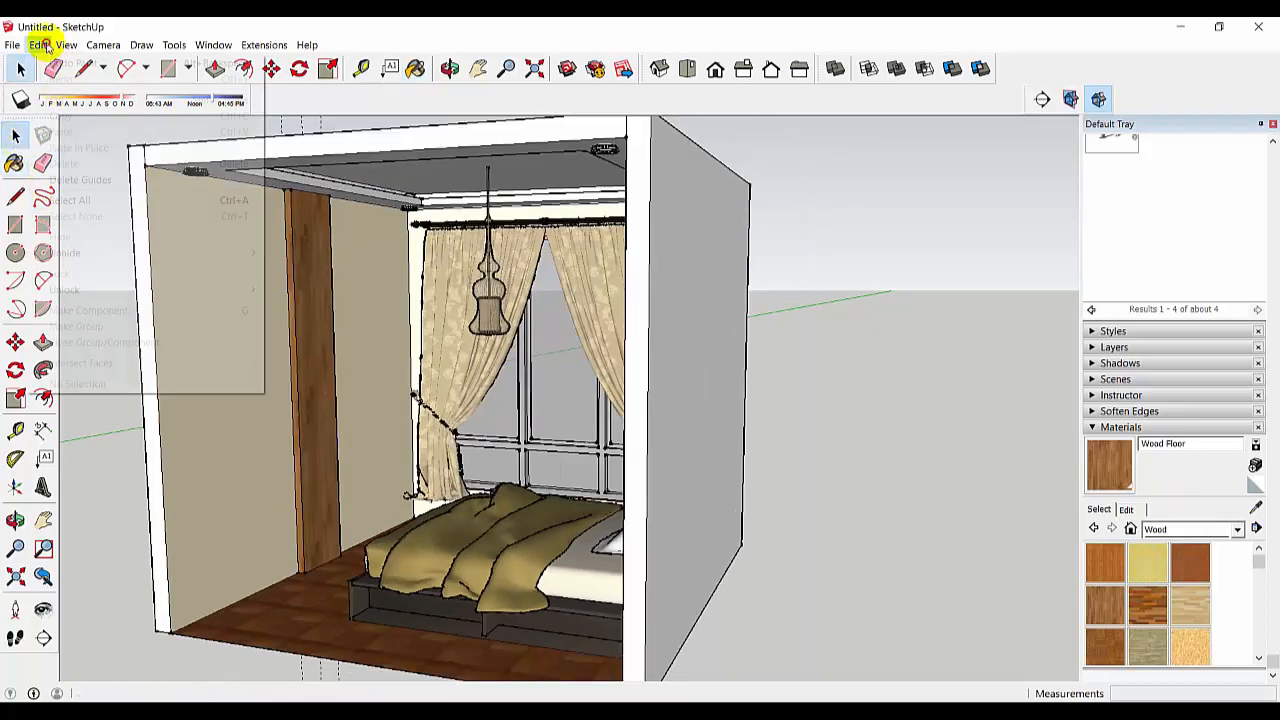
{"action": "mouse_move", "coordinate": [64, 46]}
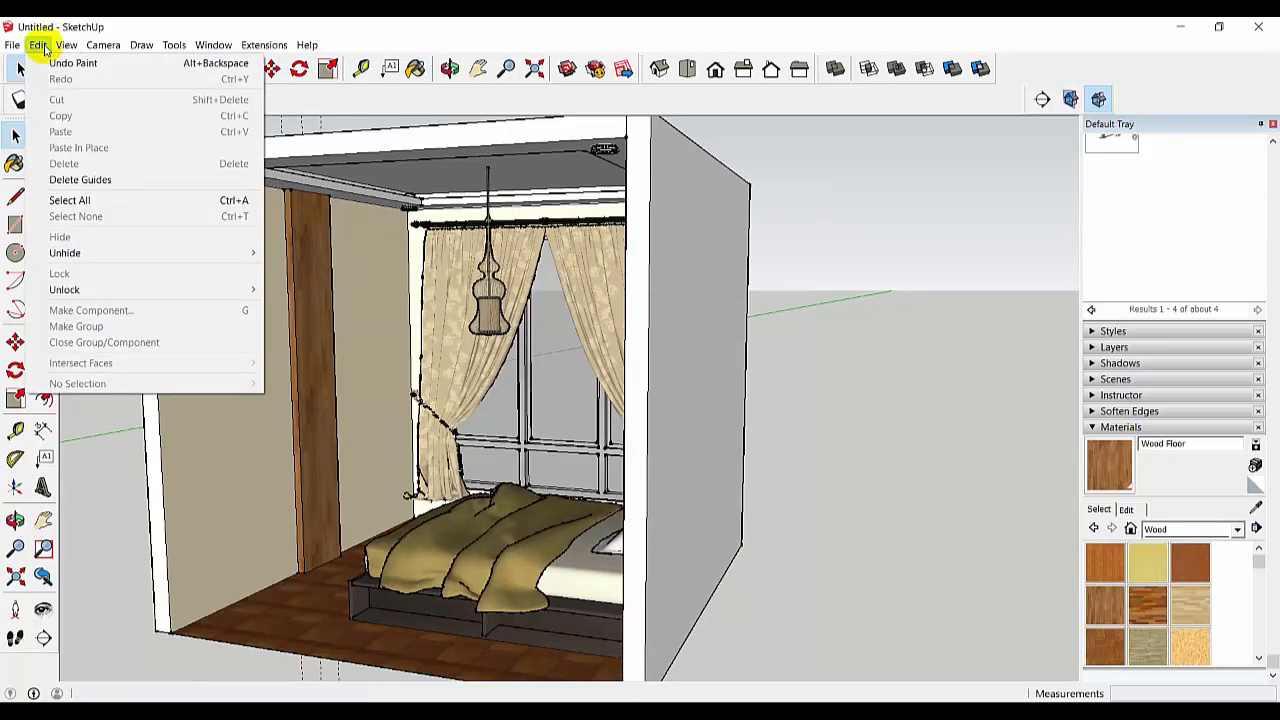
{"action": "mouse_move", "coordinate": [126, 252]}
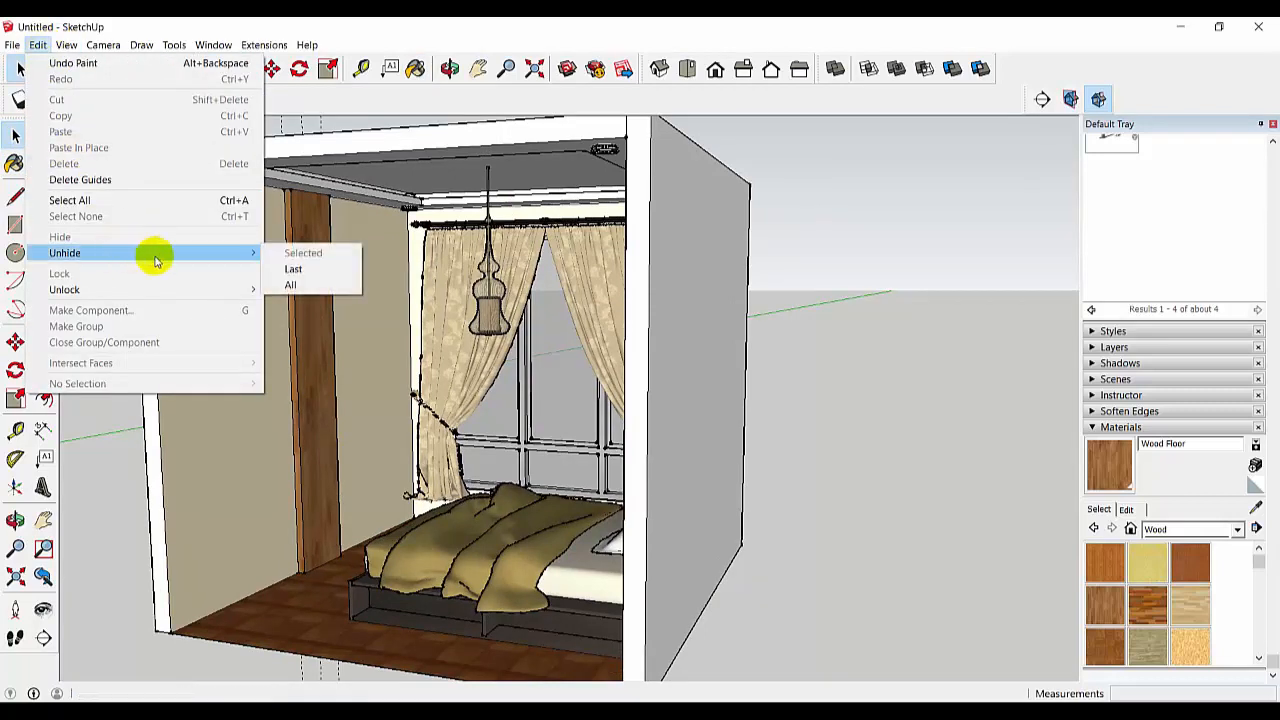
{"action": "left_click", "coordinate": [306, 288]}
{"action": "middle_click_drag", "start_coordinate": [333, 548], "coordinate": [271, 527]}
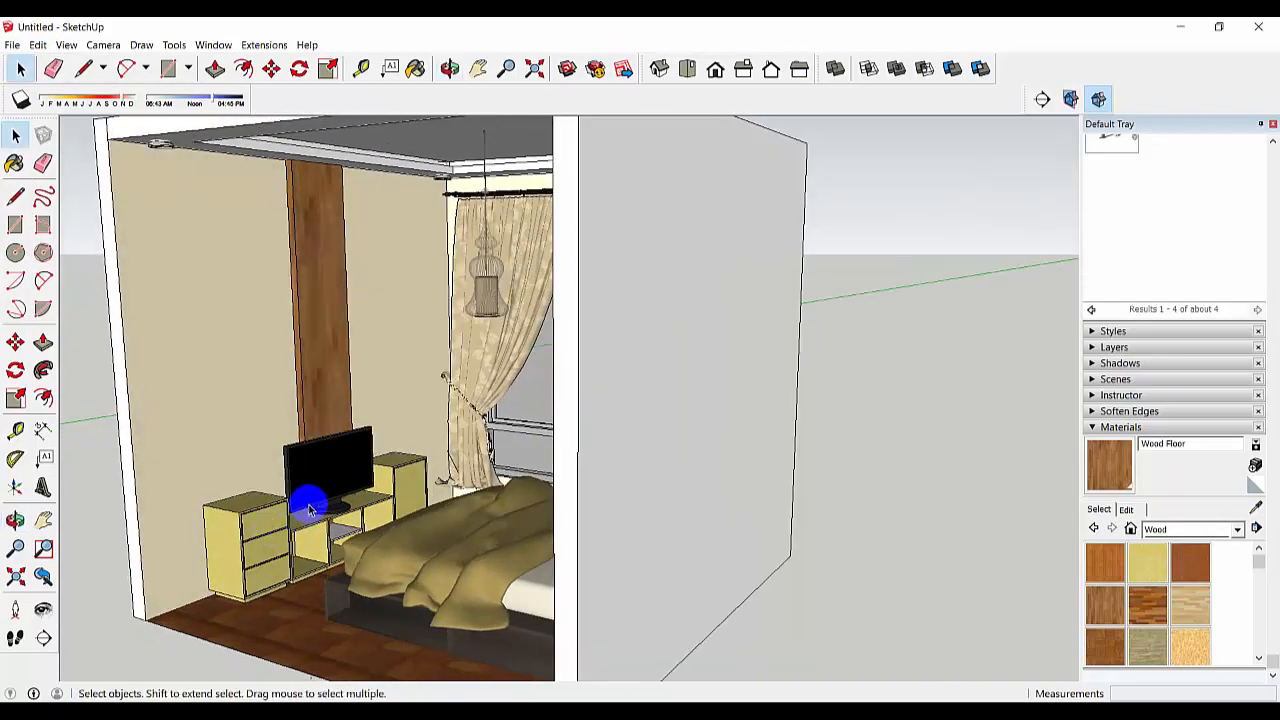
{"action": "scroll", "coordinate": [309, 506], "scroll_direction": "up", "scroll_amount": 3}
{"action": "scroll", "coordinate": [309, 506], "scroll_direction": "down", "scroll_amount": 4}
{"action": "middle_click_drag", "start_coordinate": [369, 514], "coordinate": [554, 502]}
{"action": "scroll", "coordinate": [523, 474], "scroll_direction": "up", "scroll_amount": 2}
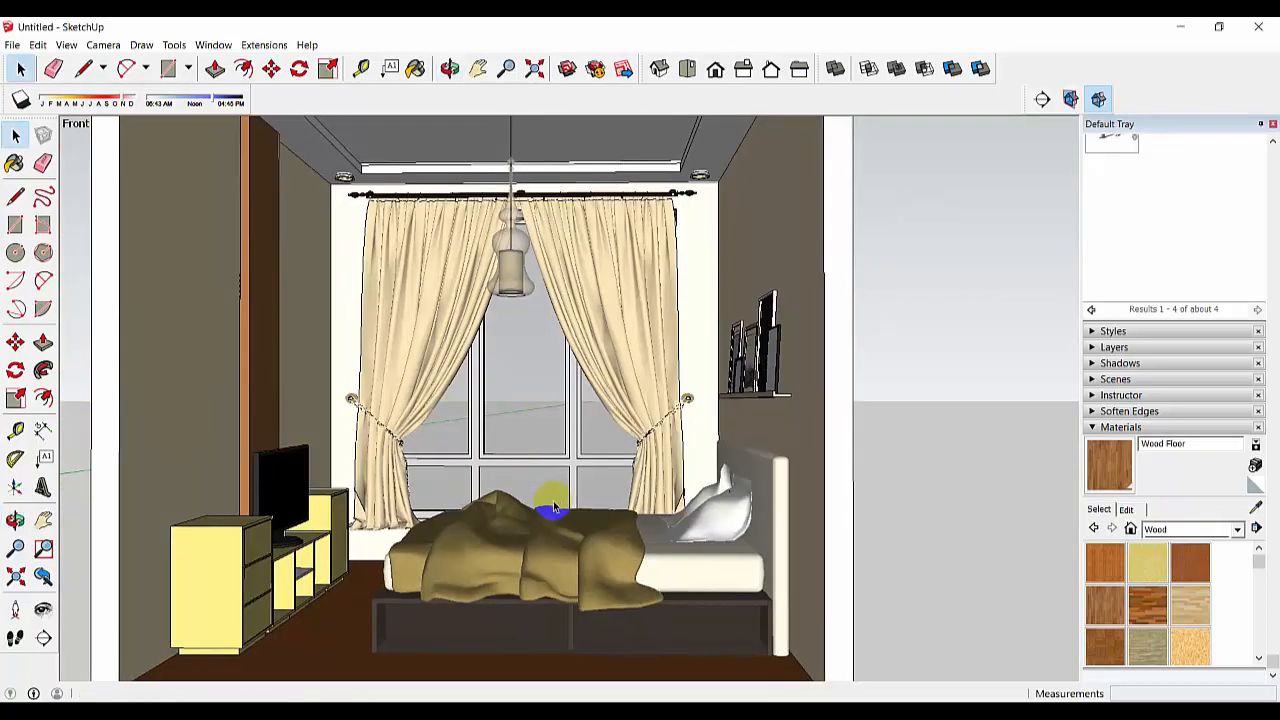
{"action": "middle_click_drag", "start_coordinate": [575, 452], "coordinate": [603, 466], "text": "shift"}
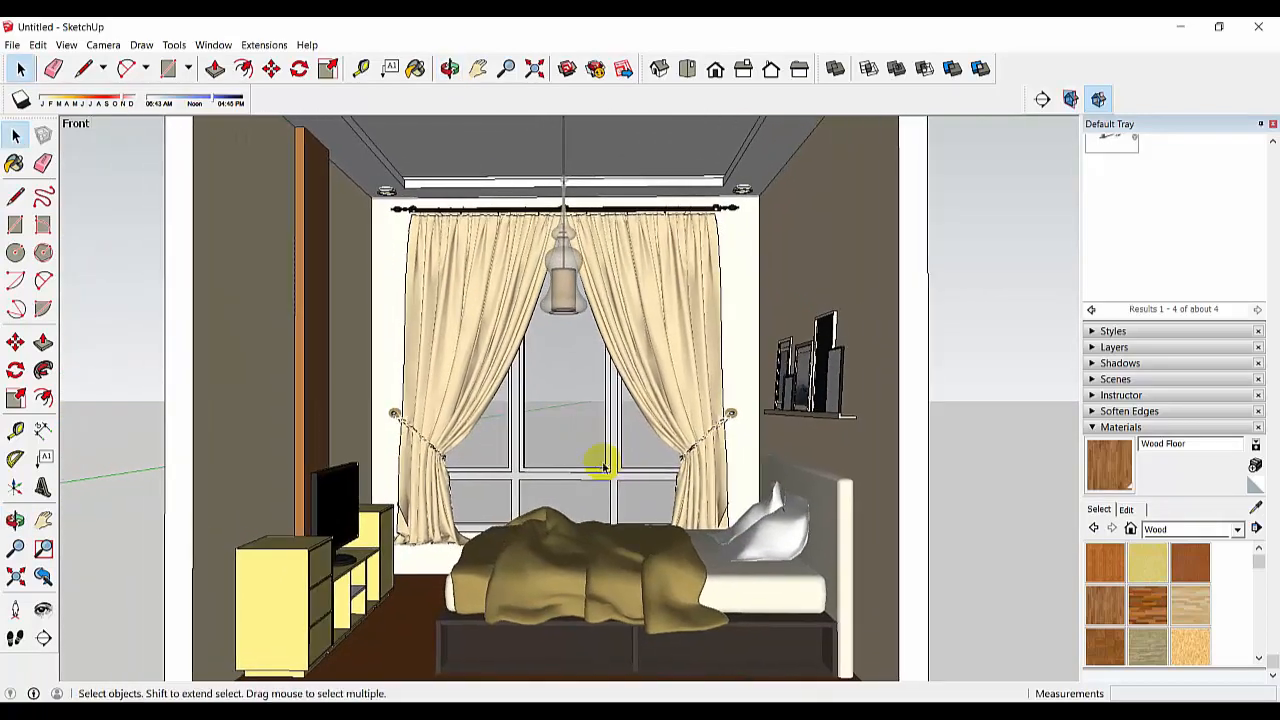